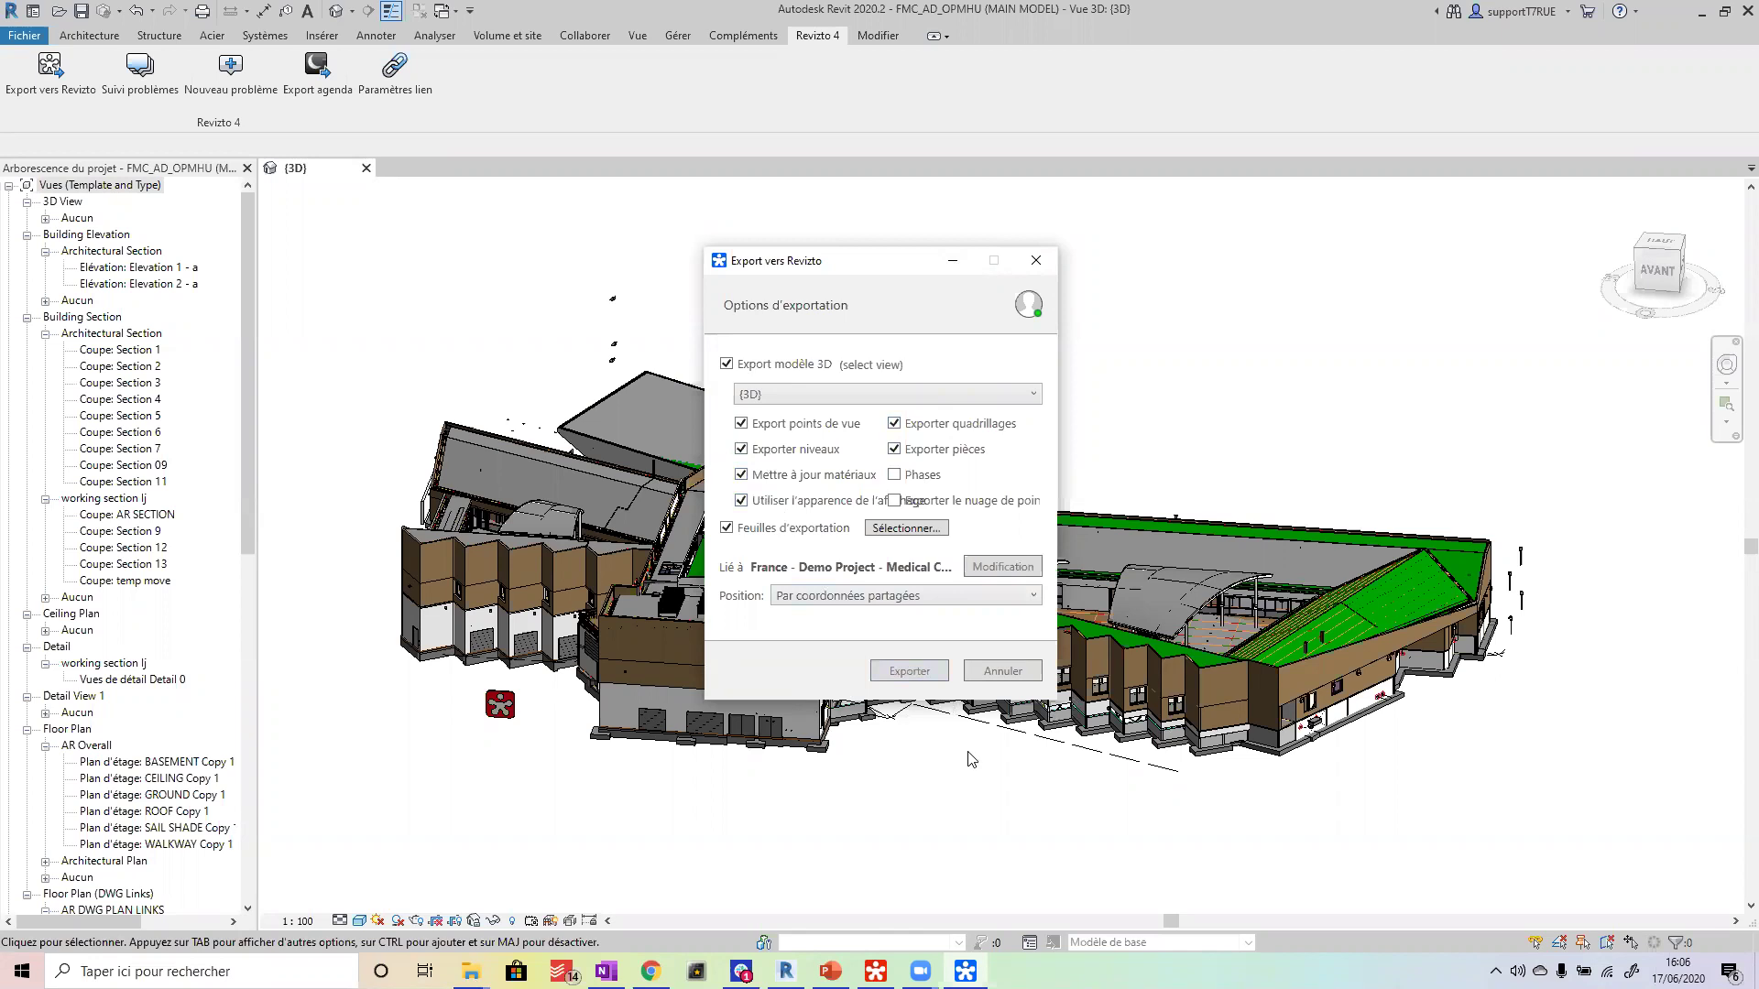
# - Cancel the Revizto export, then switch to Revizto and examine the Medical Centre 3D model from outside and inside
pyautogui.click(1005, 672)
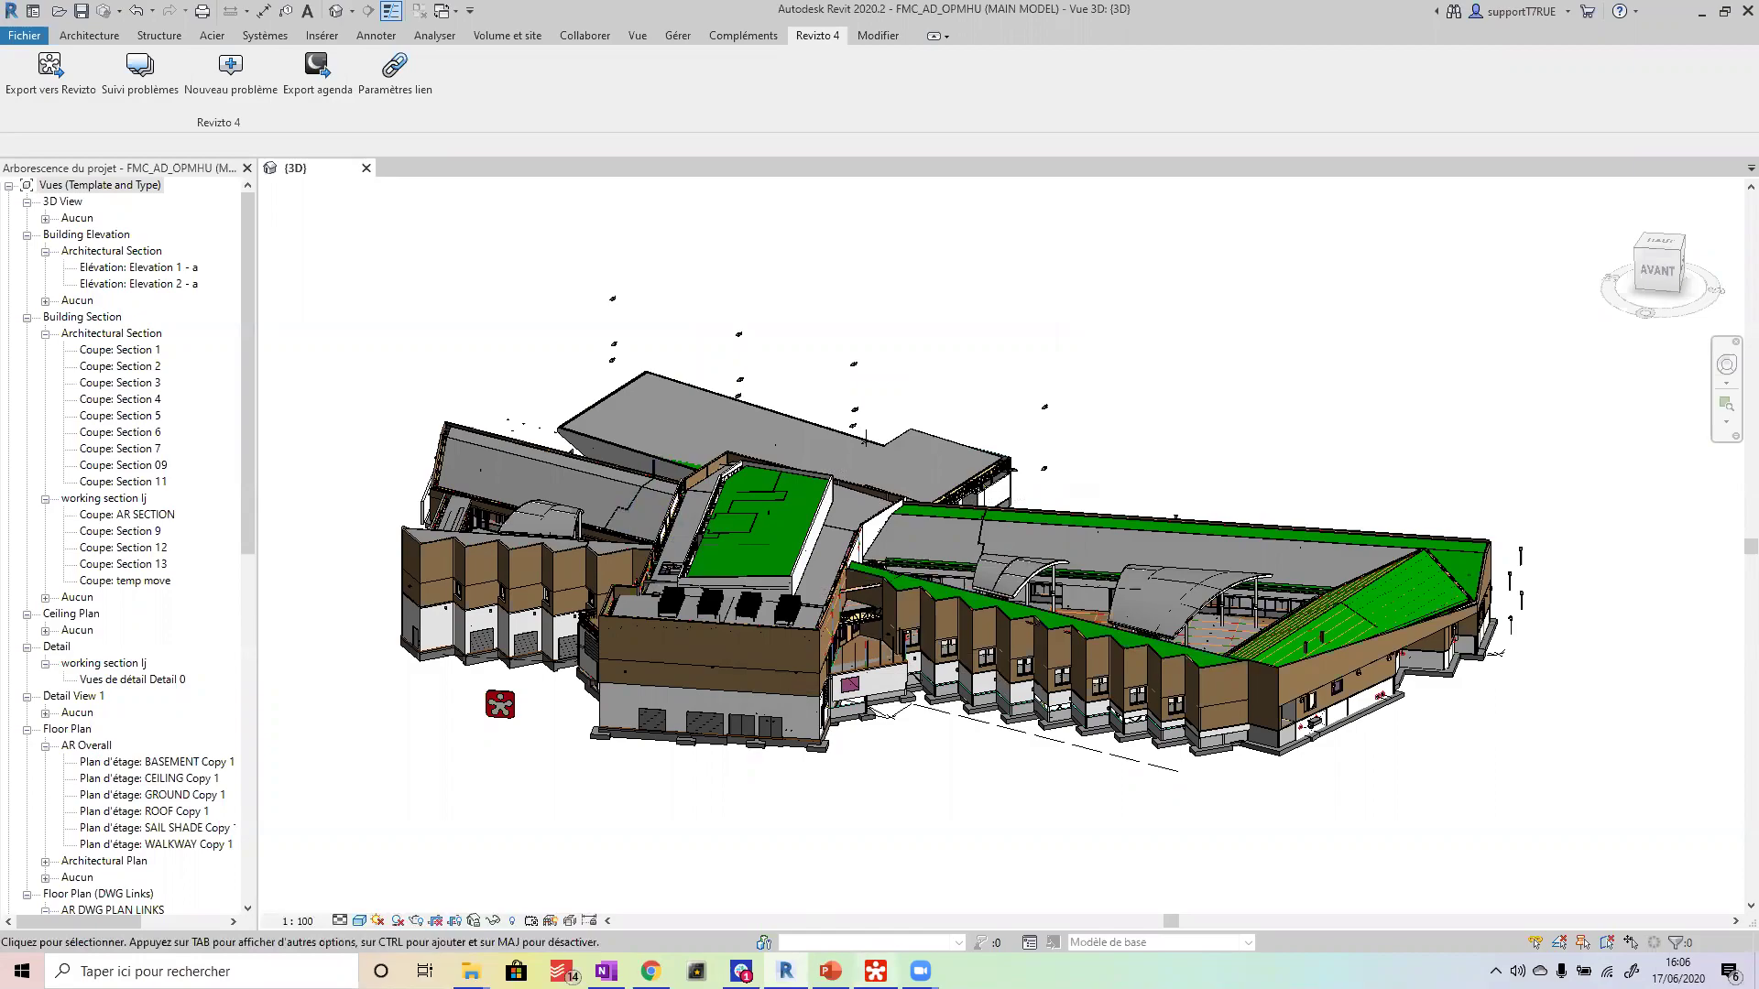
pyautogui.hotkey('alt', 'Tab')
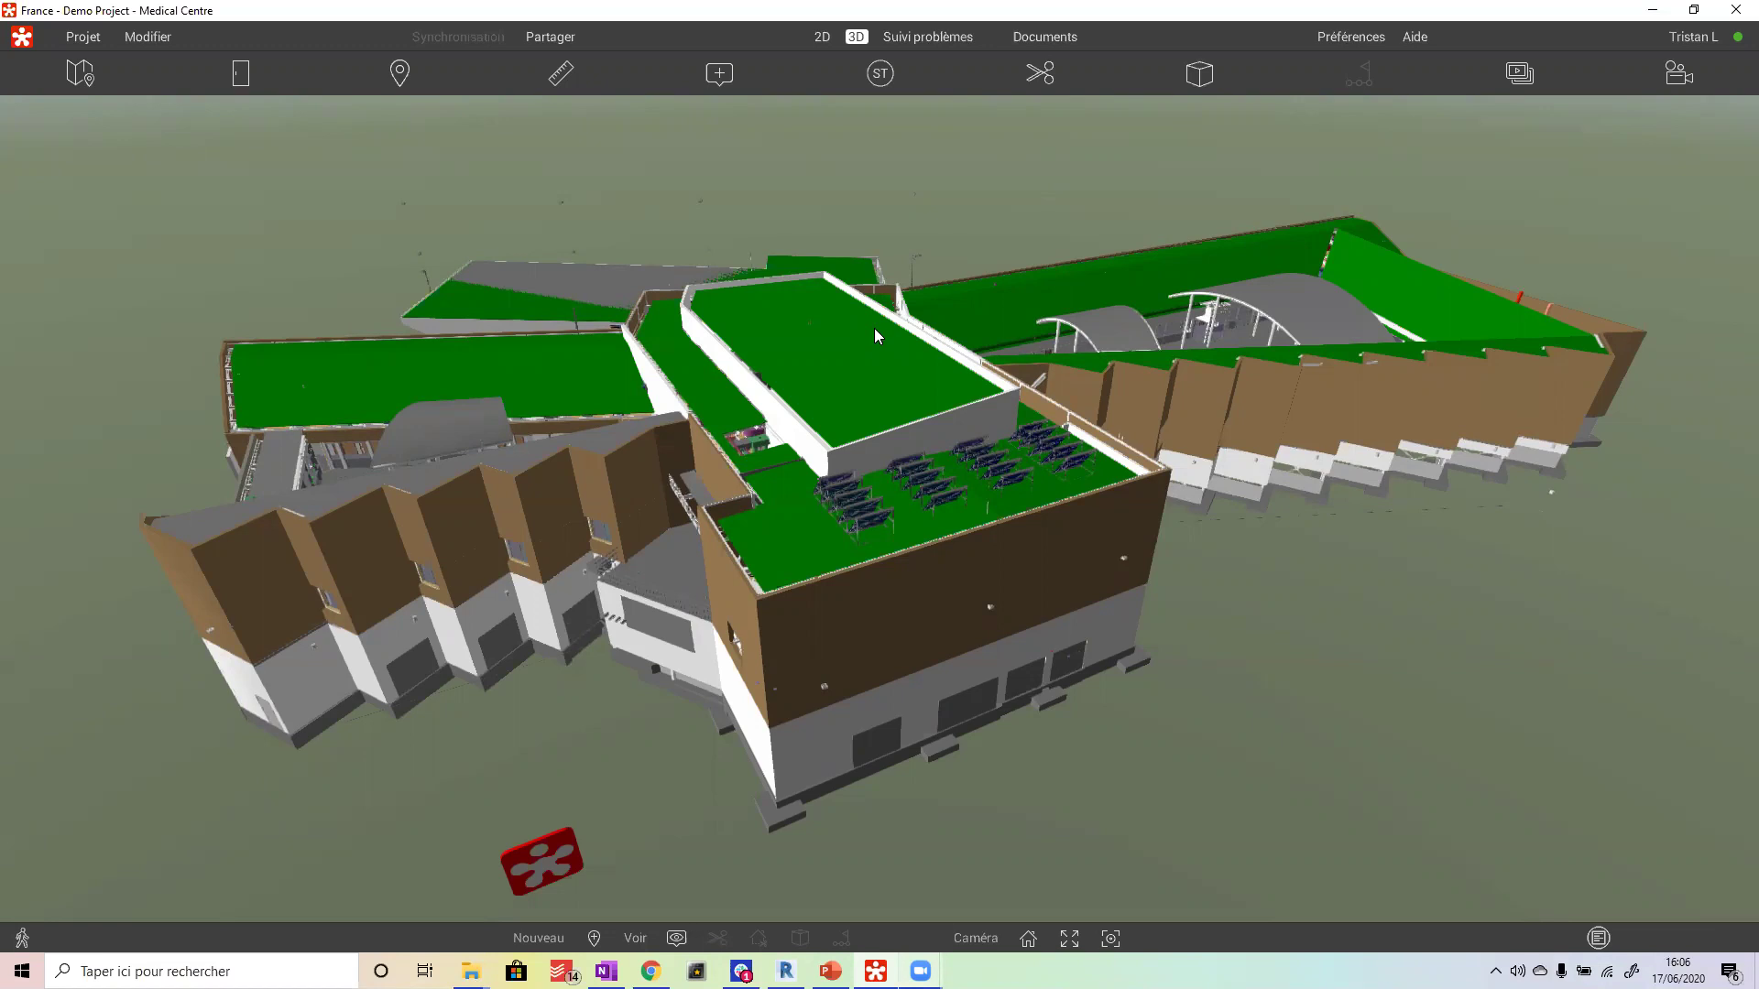
pyautogui.scroll(-3, 843, 299)
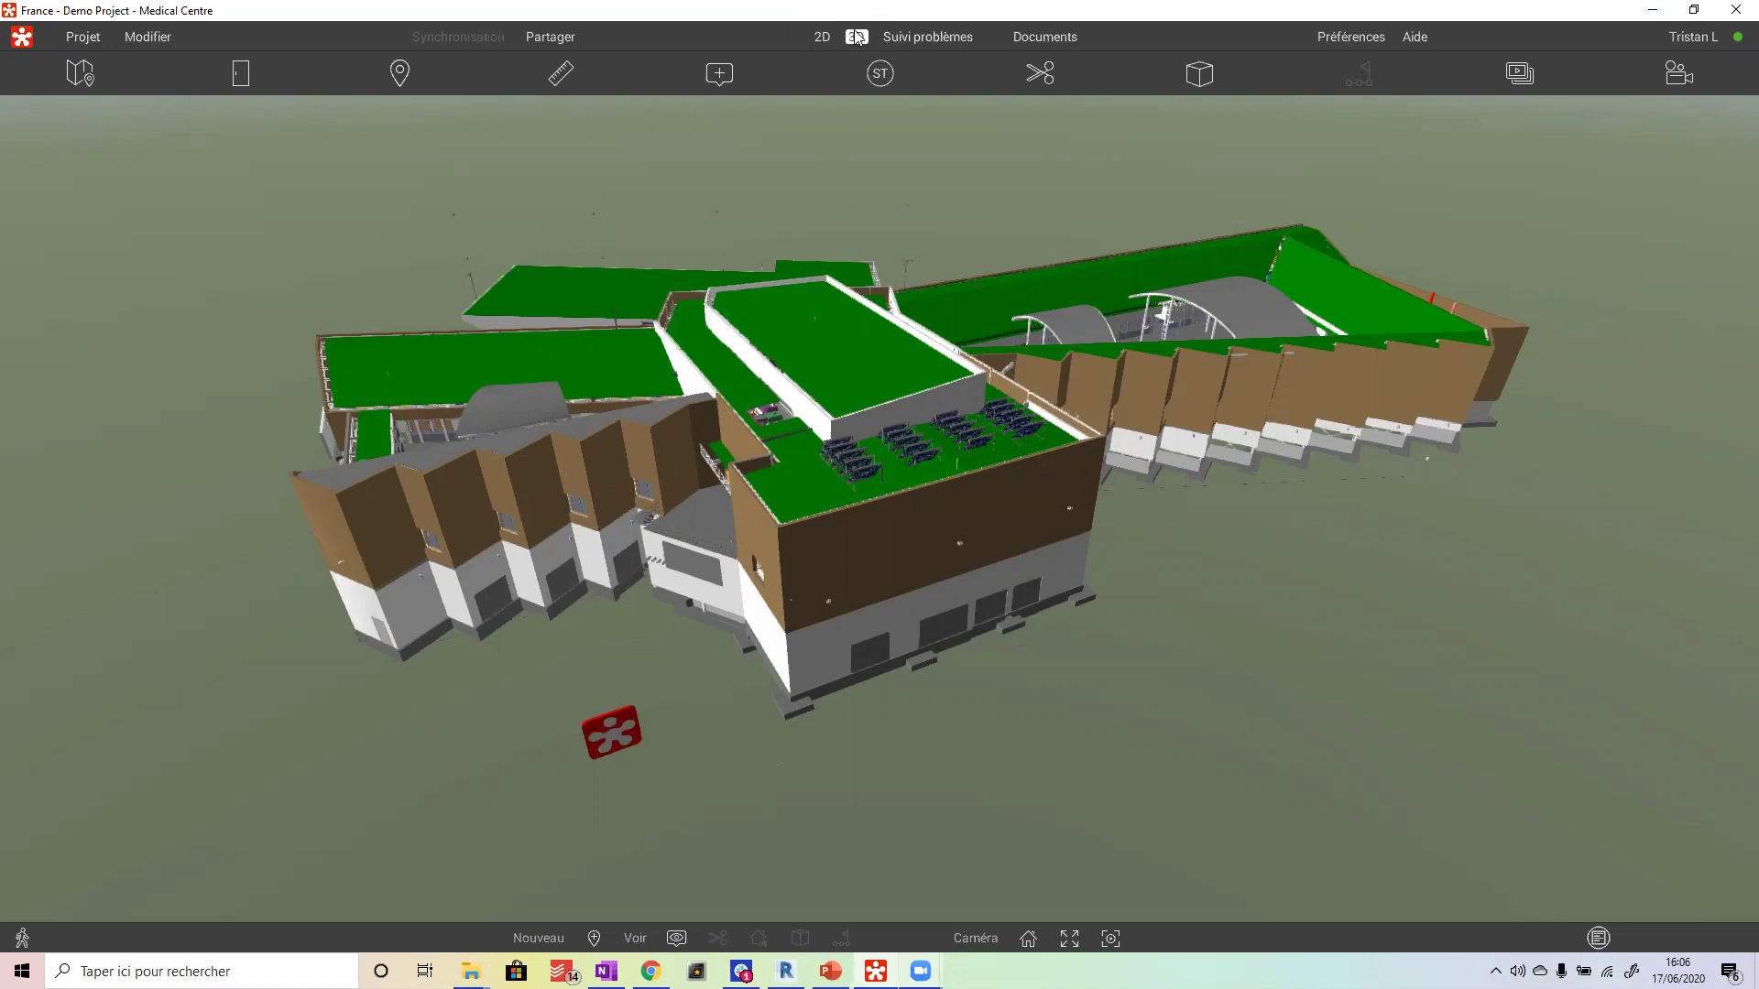
pyautogui.moveTo(894, 554); pyautogui.dragTo(1085, 490, button='middle')
pyautogui.moveTo(1086, 490); pyautogui.dragTo(870, 504)
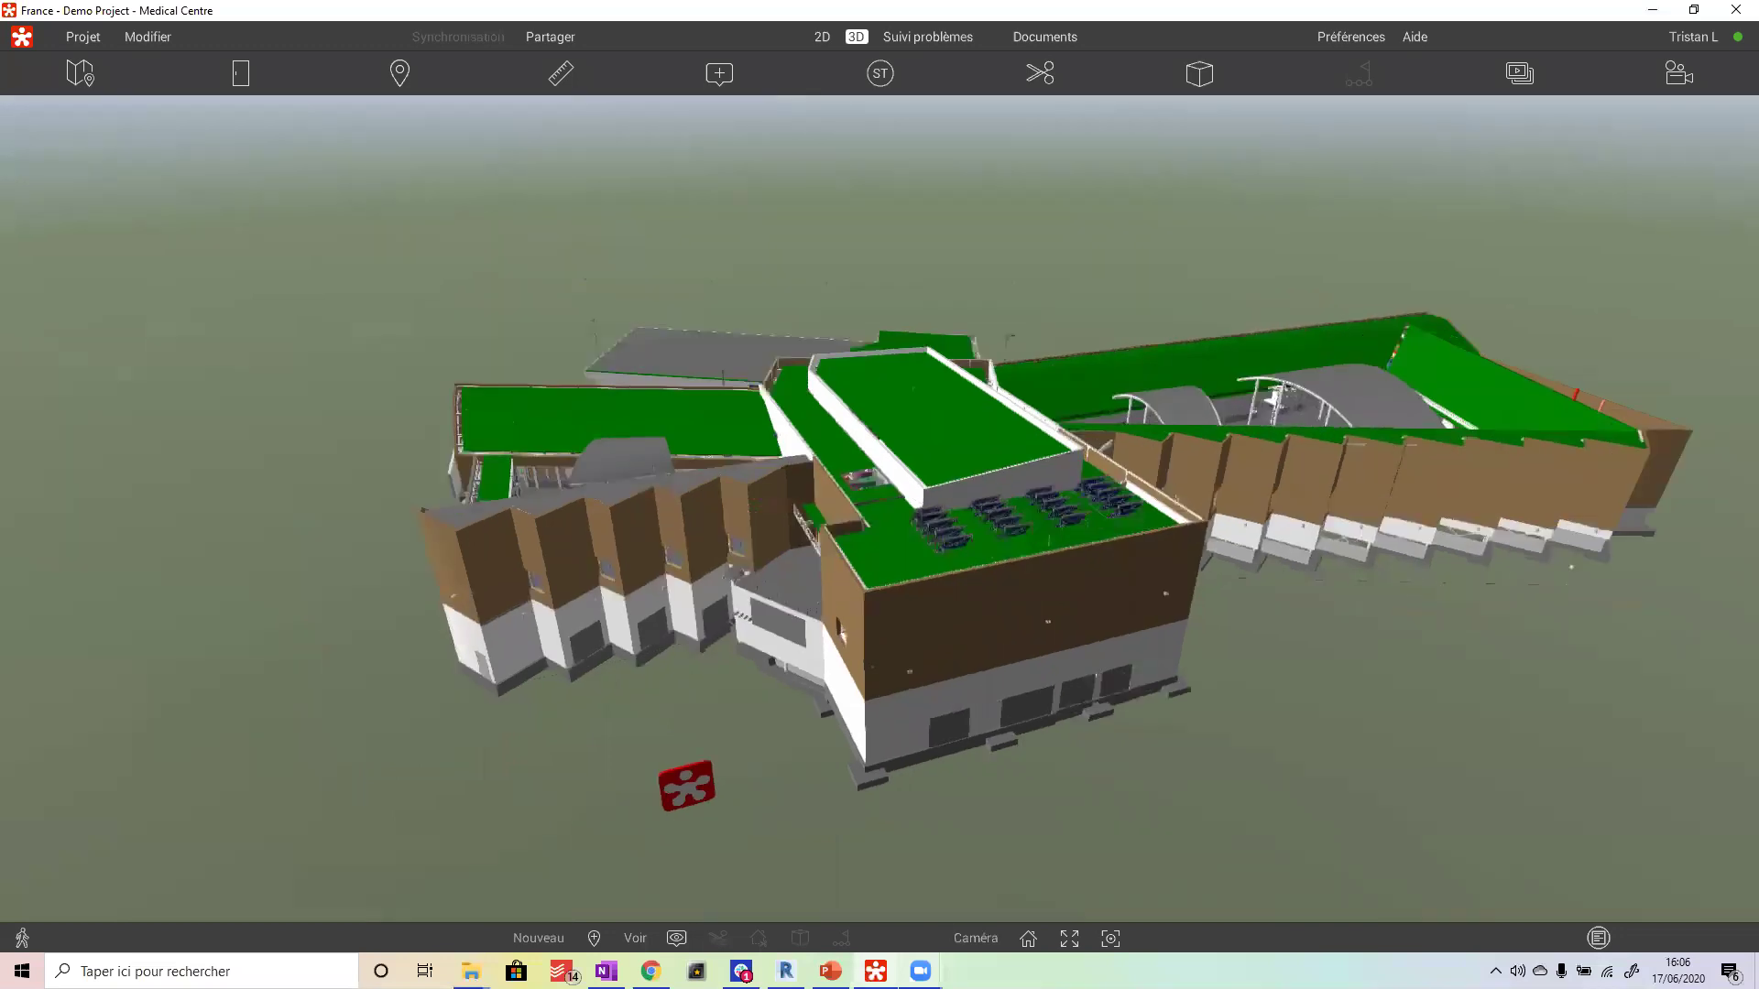
pyautogui.scroll(10, 870, 504)
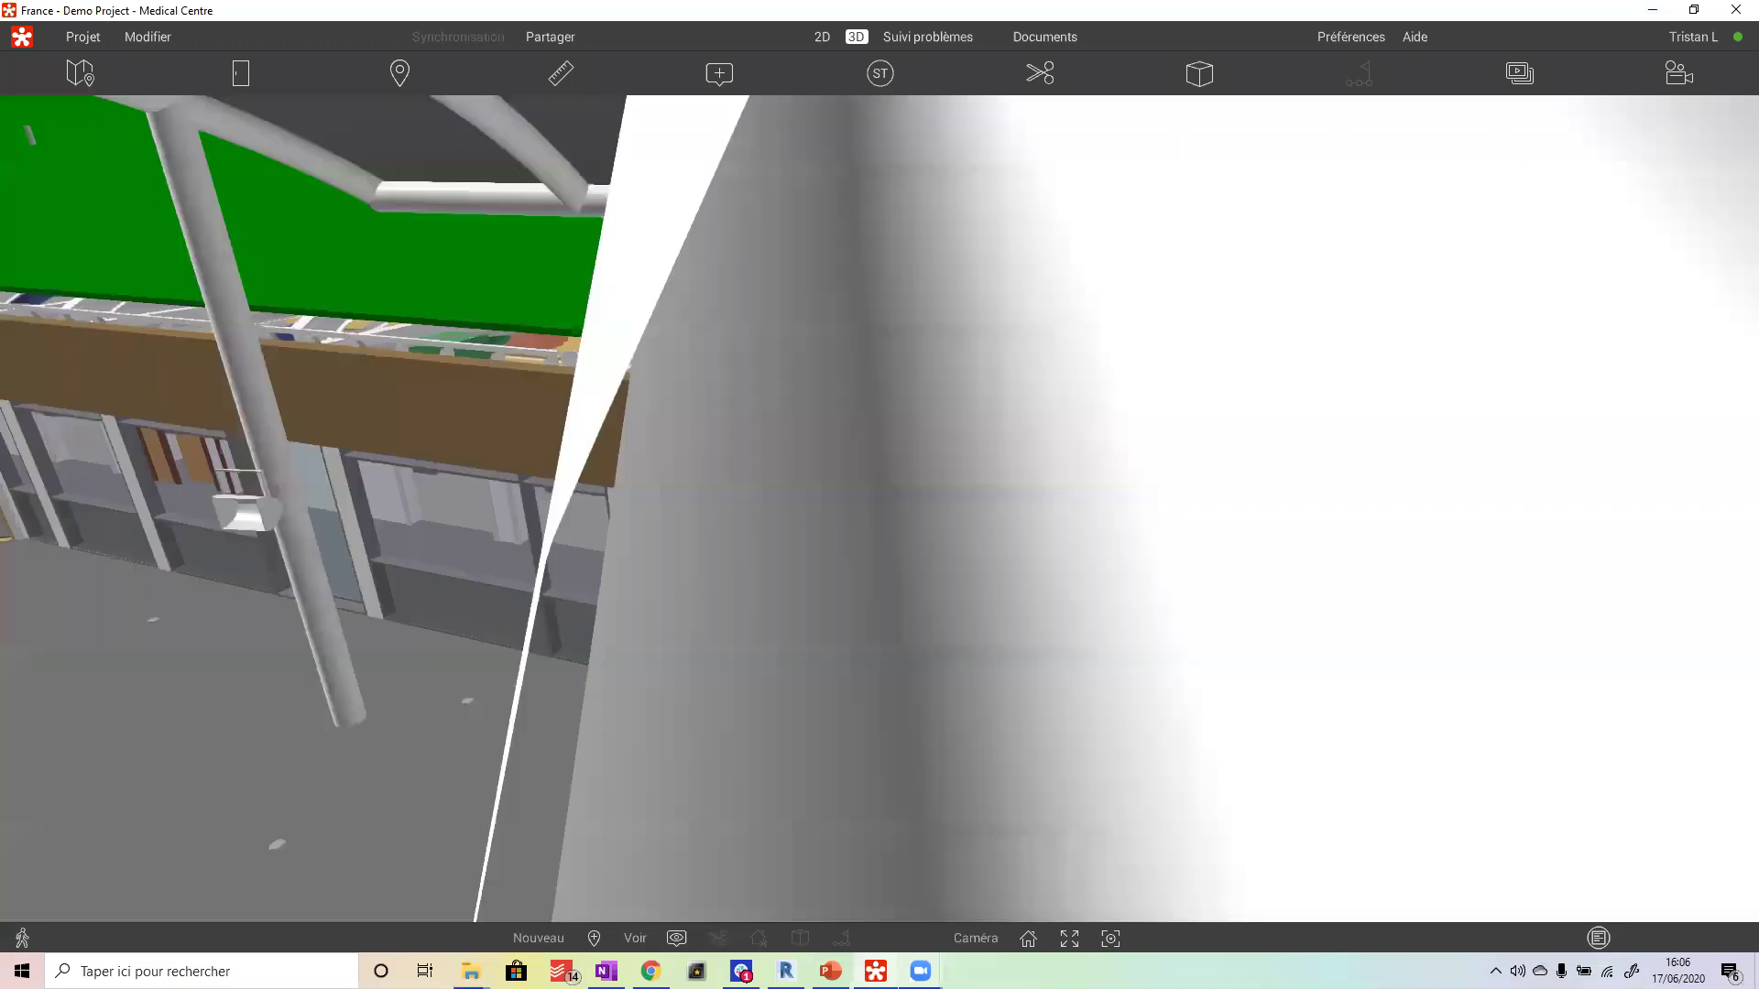
pyautogui.scroll(10, 871, 504)
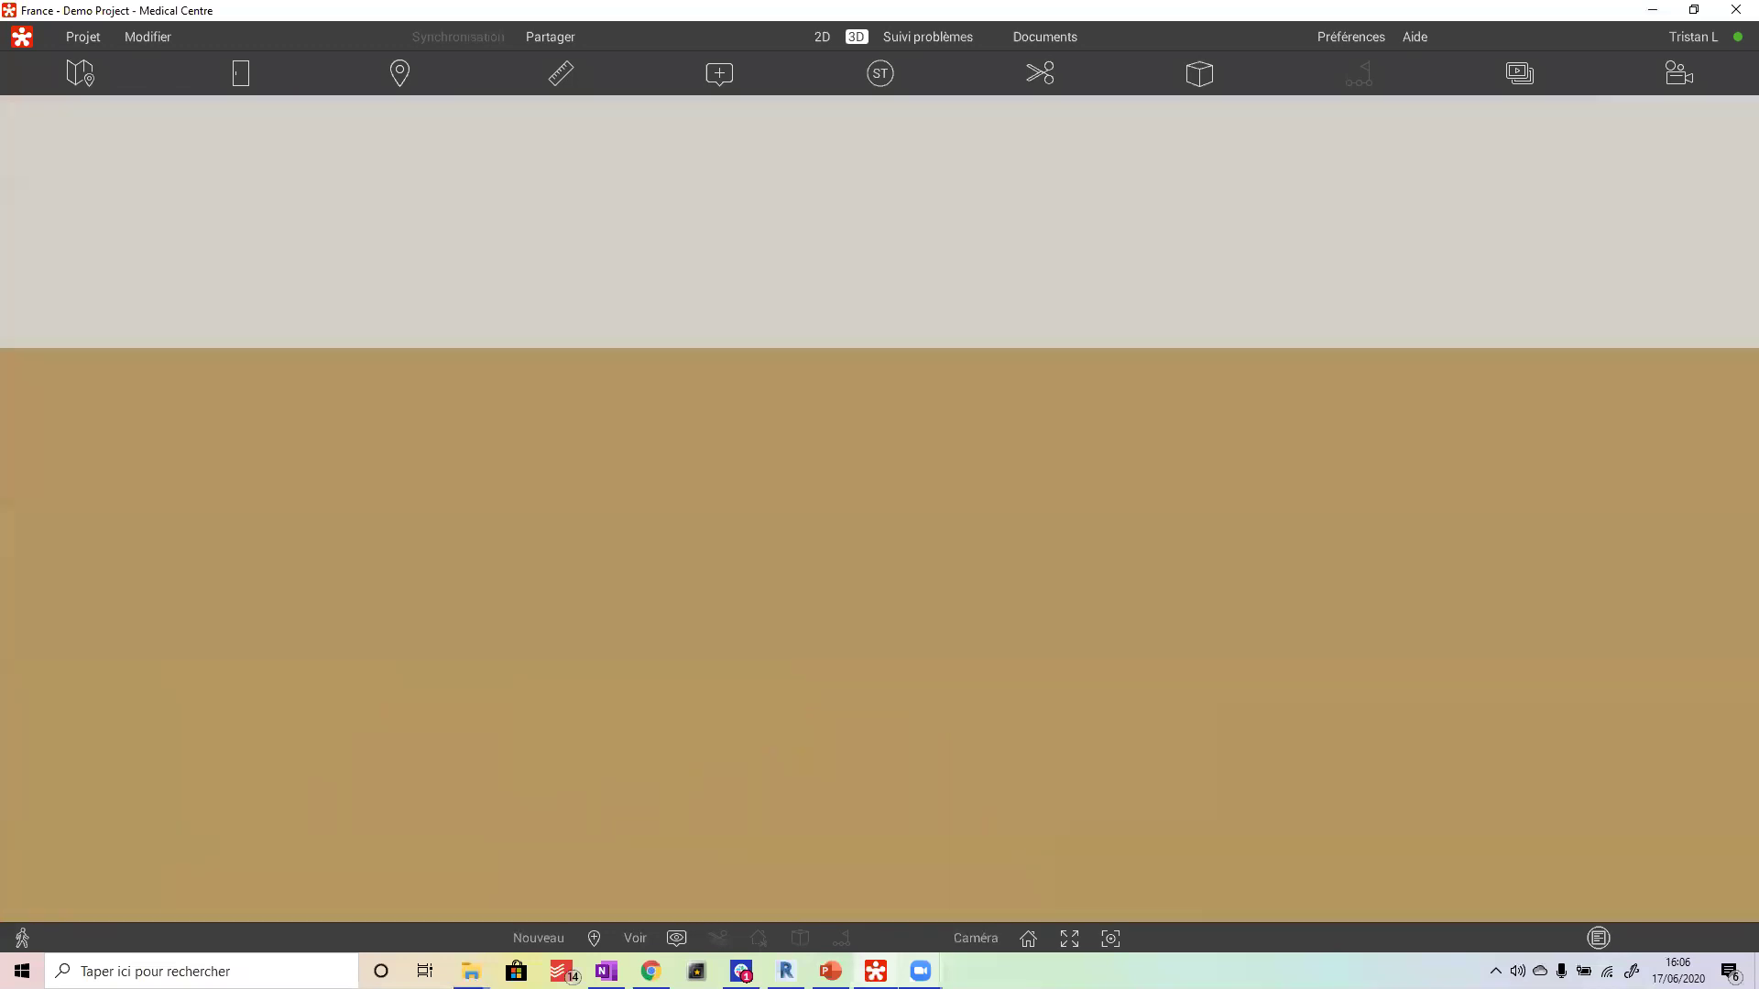
pyautogui.scroll(10, 827, 99)
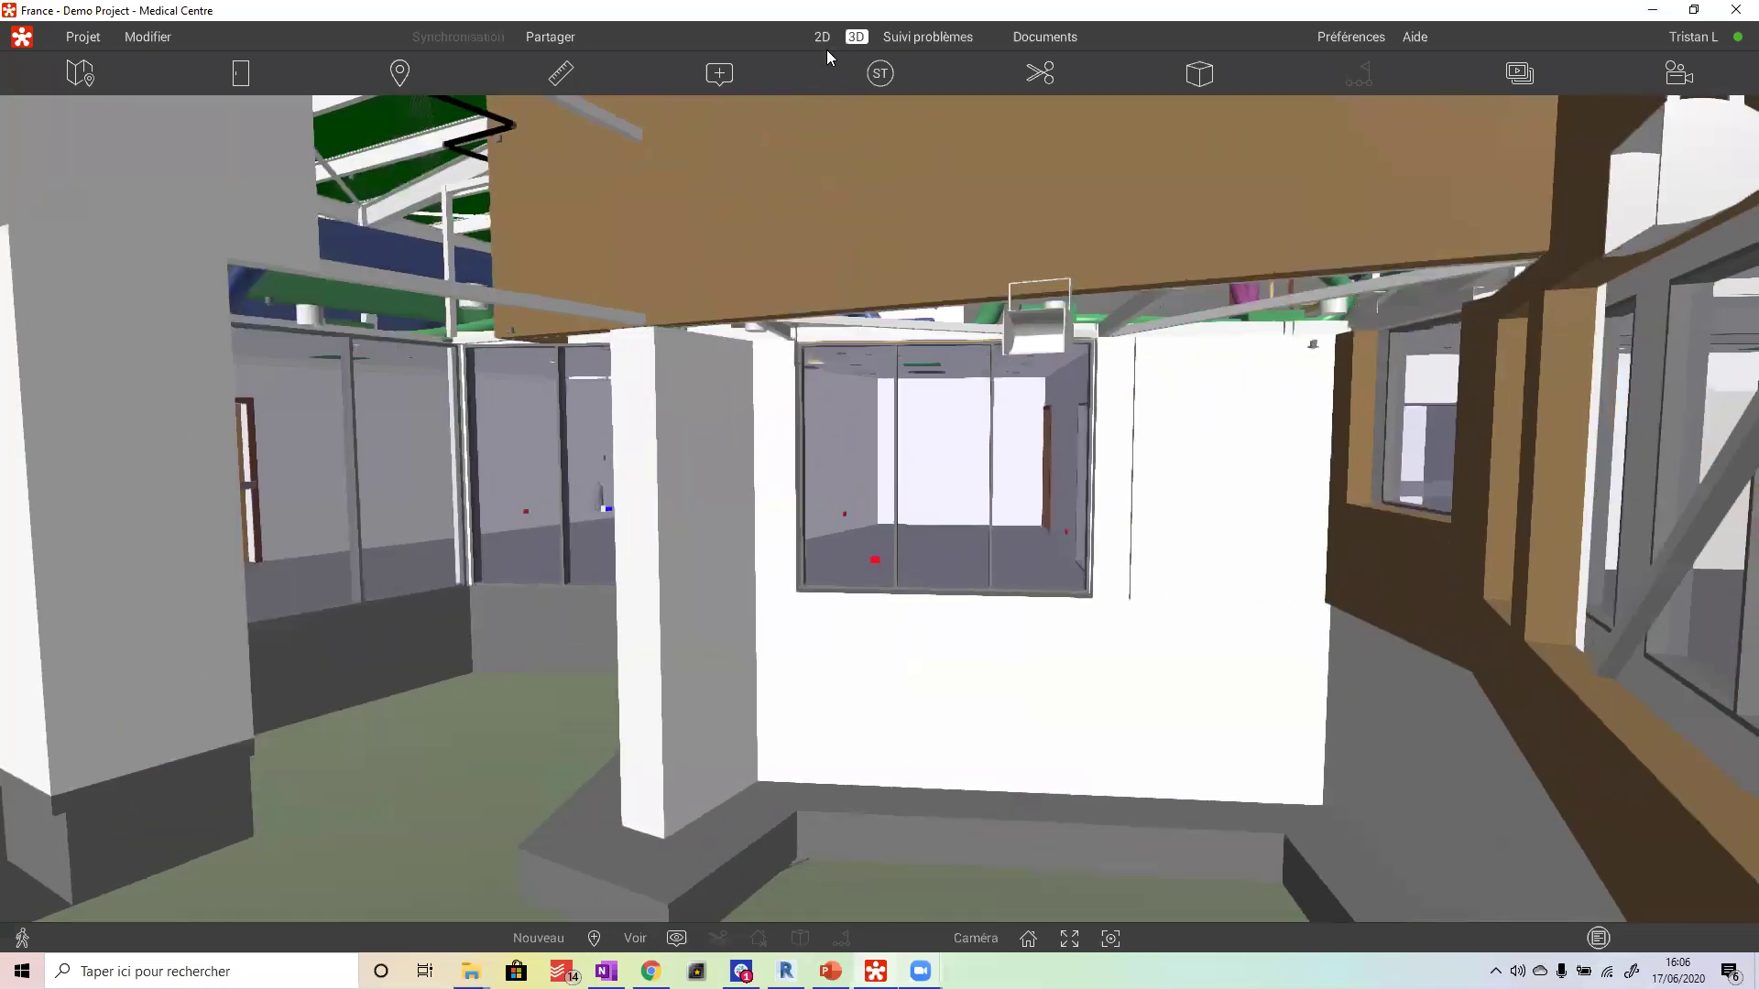
# - Show the project's 2D sheets and collapse the FMC_AD_OPMHU (MAIN MODEL) and FMC_ST_OPMHU folders
pyautogui.click(823, 37)
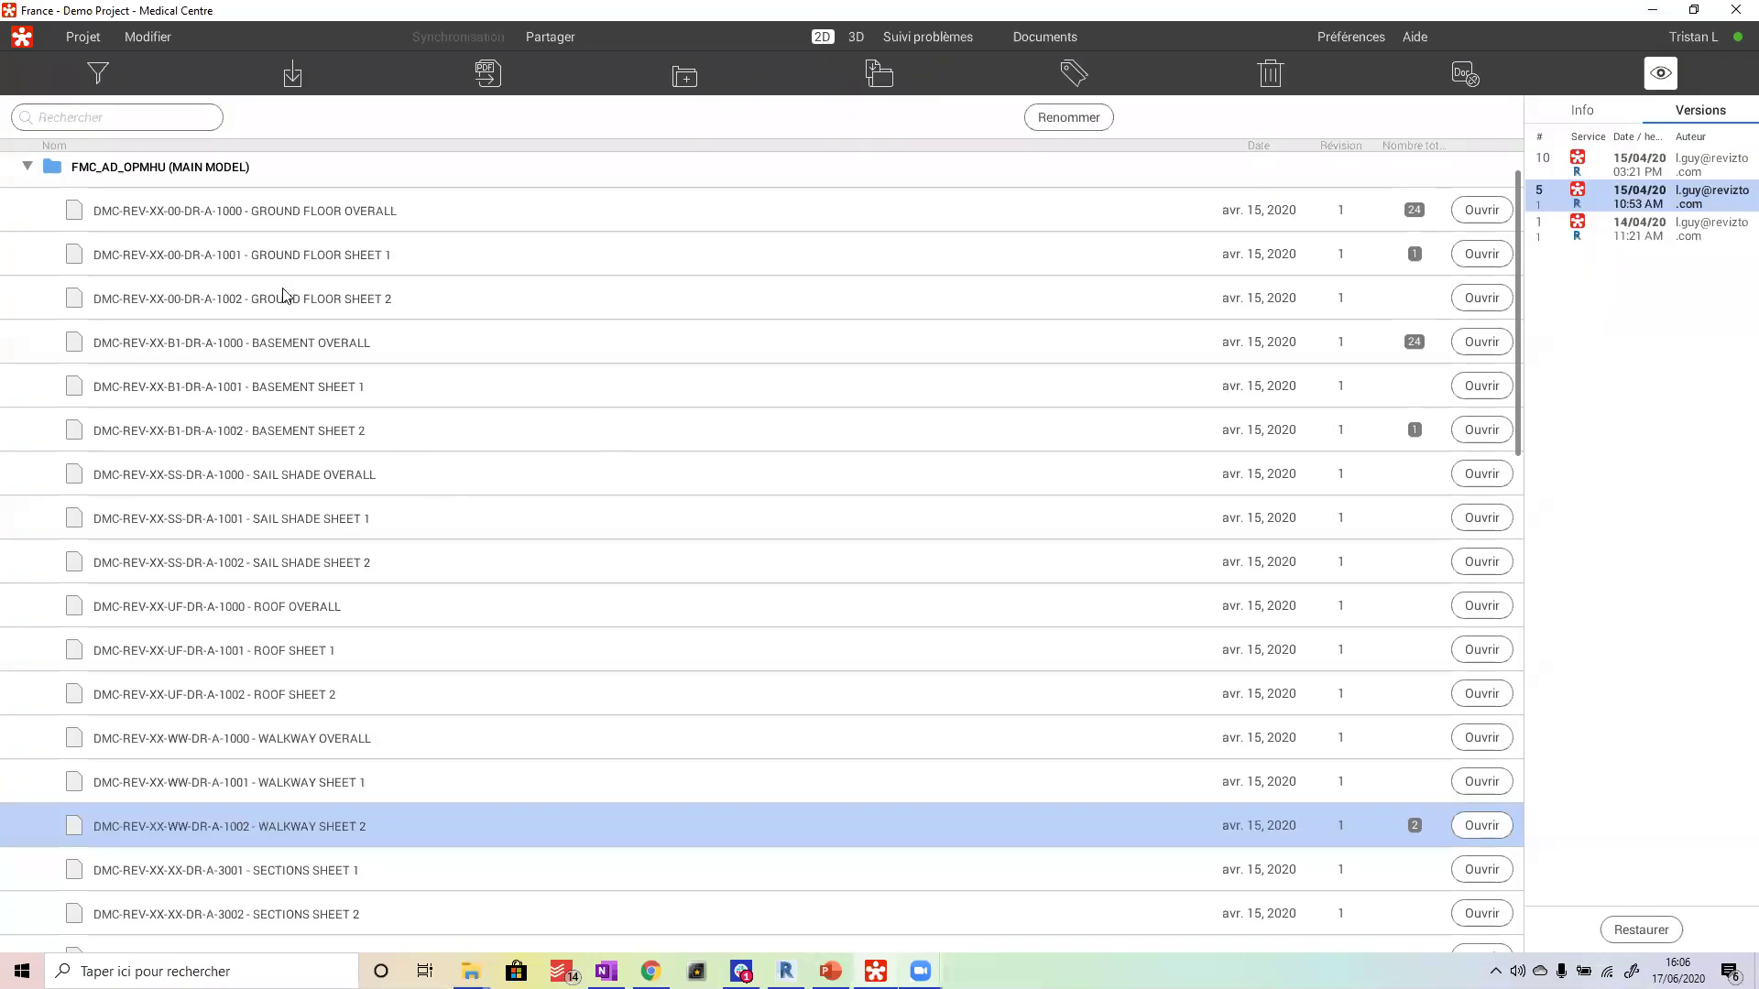
pyautogui.click(29, 168)
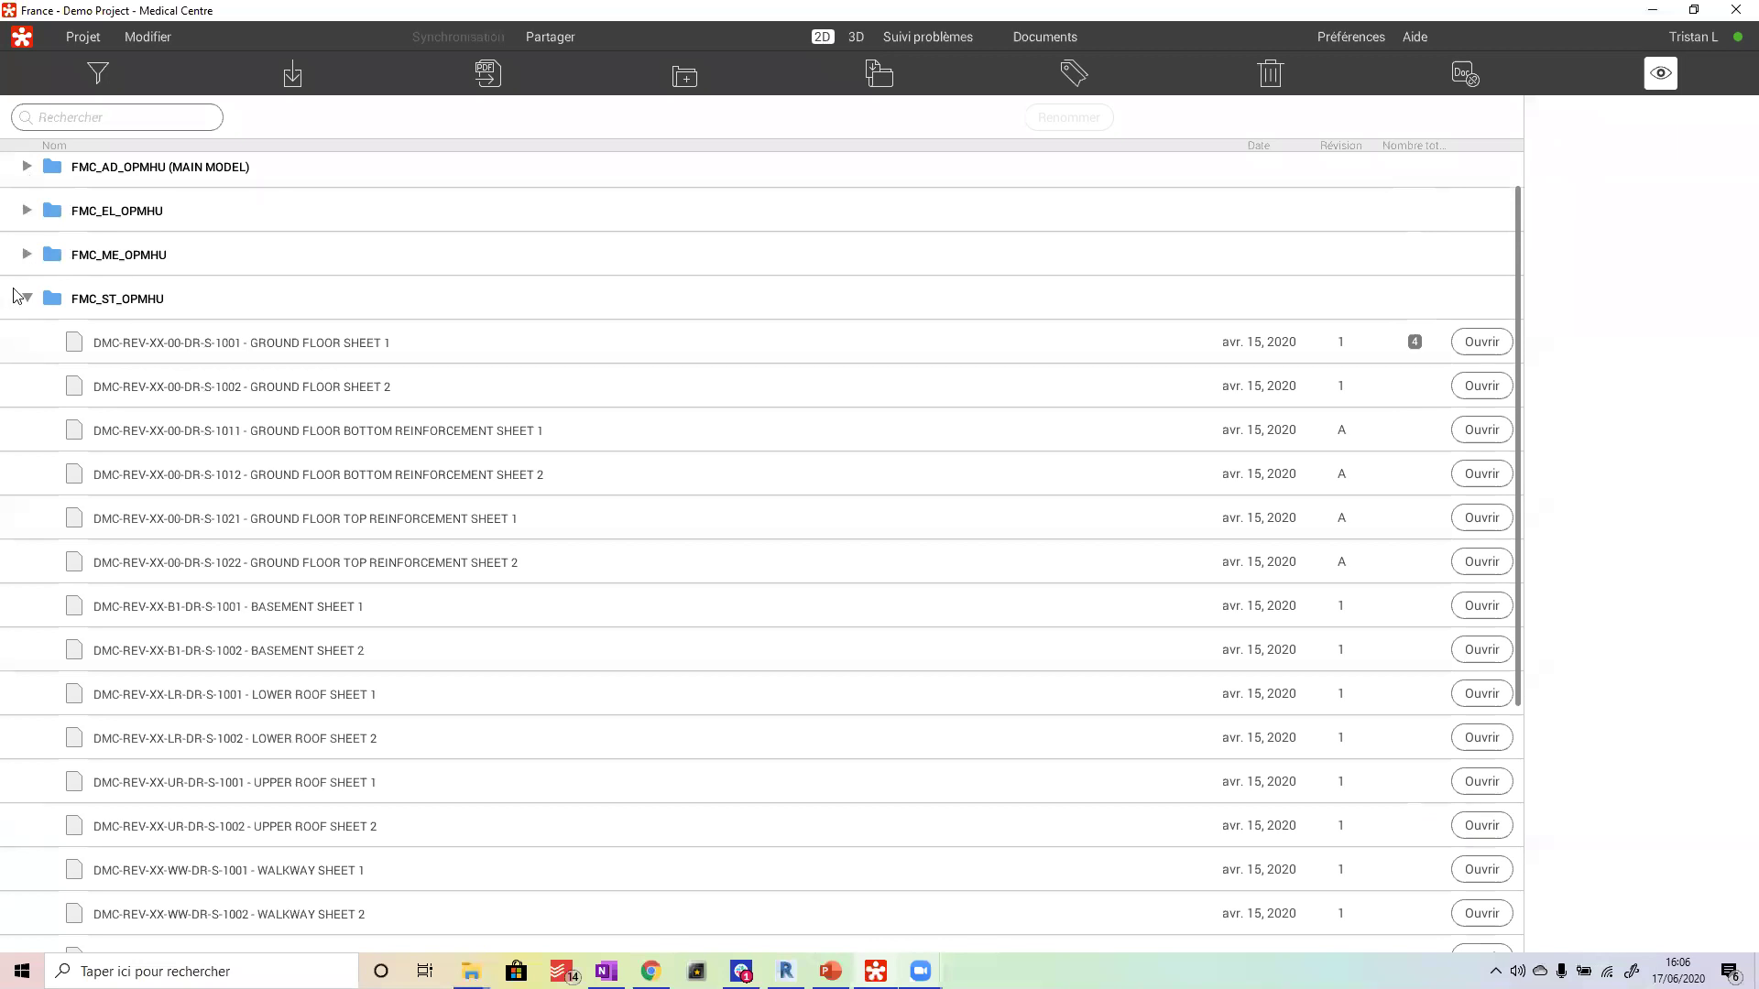
pyautogui.click(26, 295)
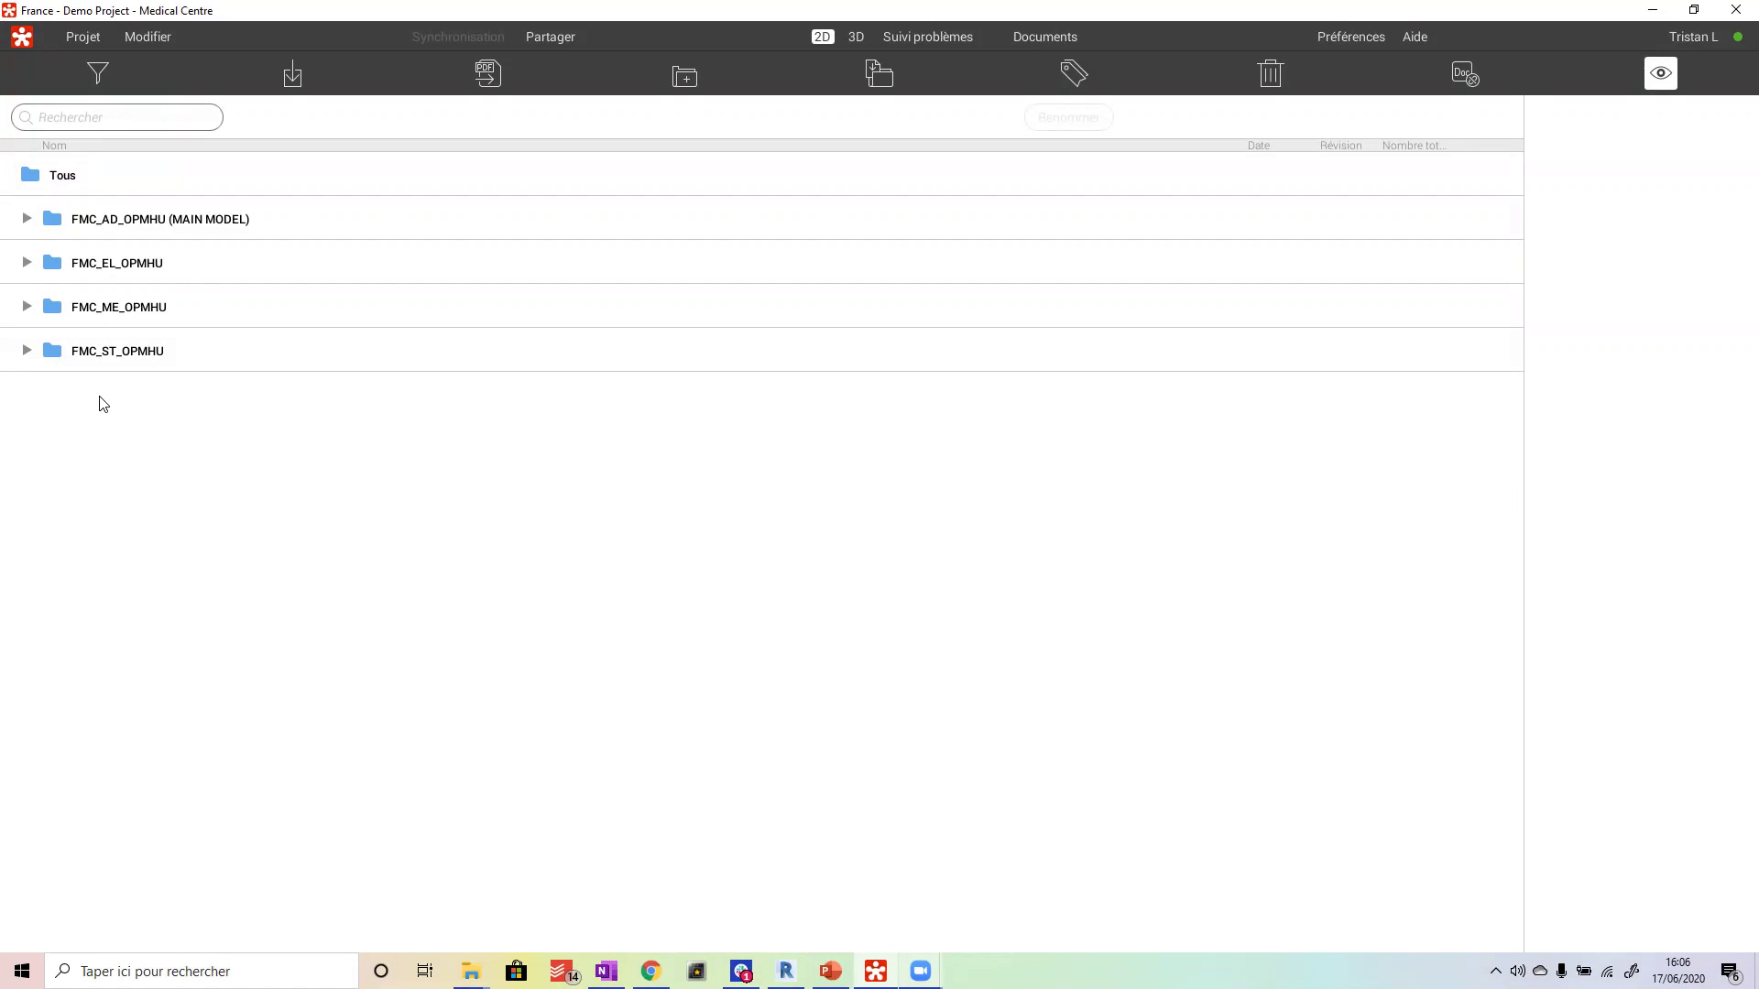
# - Filter the issue tracker with the "Tous les problèmes" preset and open issue 140 on its floor plan
pyautogui.click(920, 38)
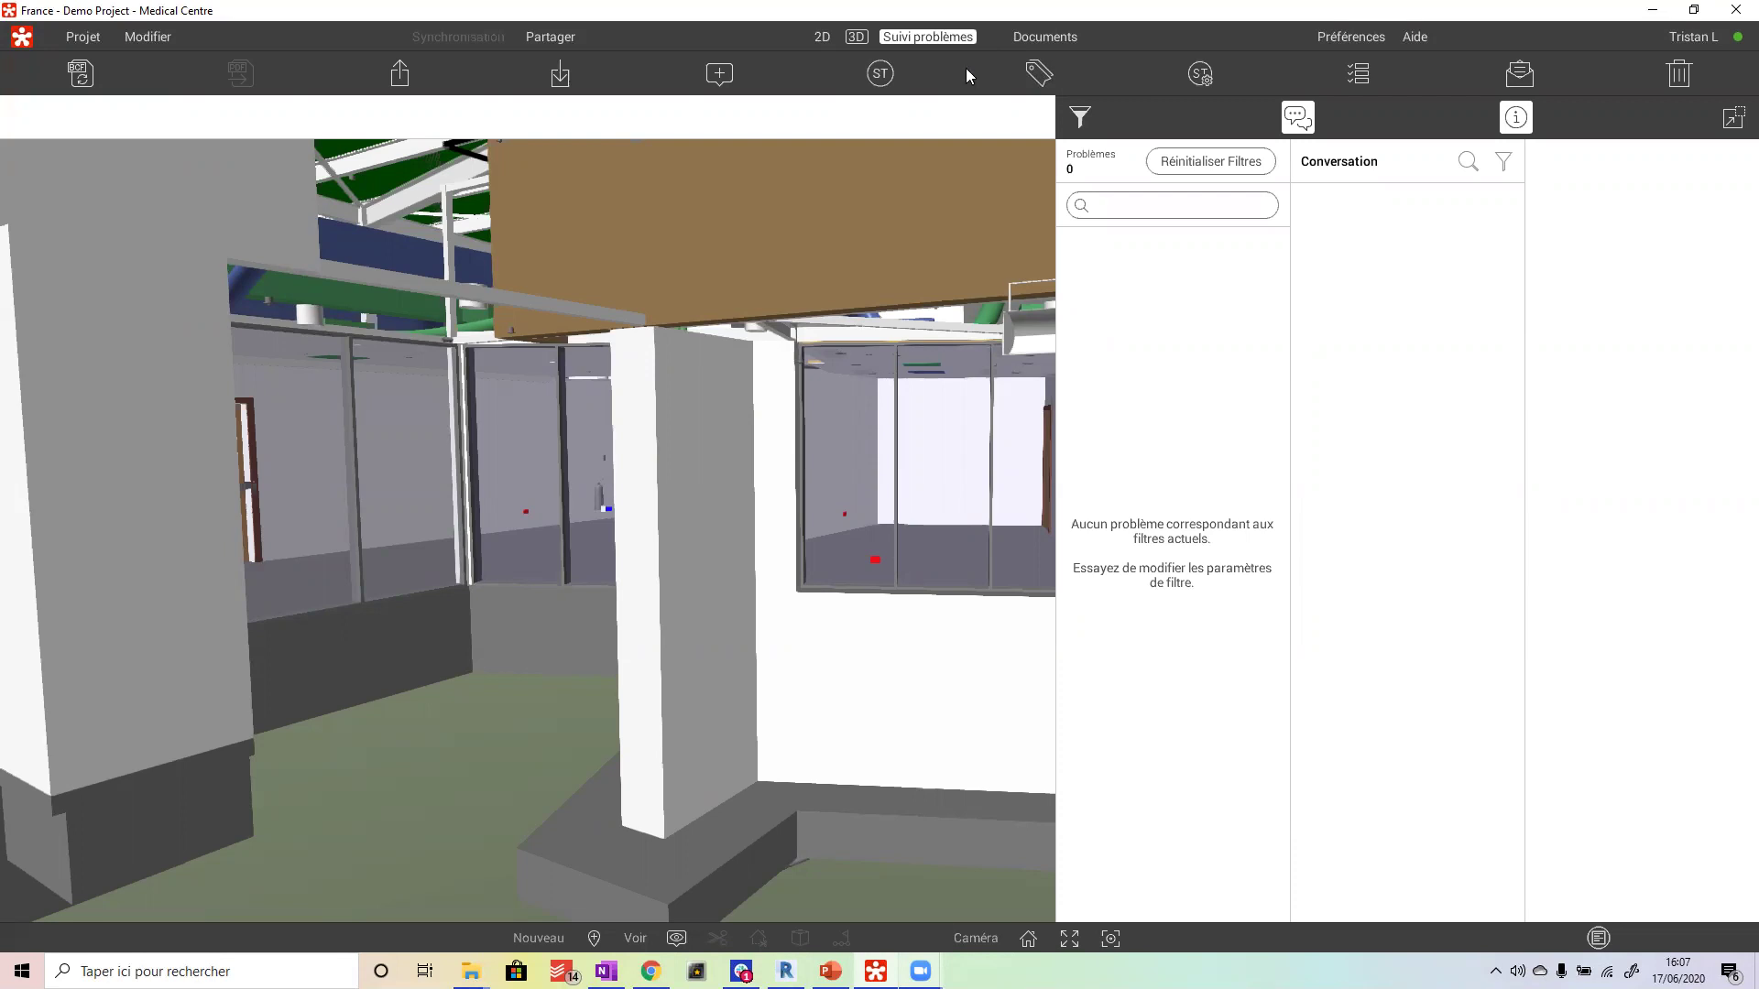
pyautogui.click(1081, 116)
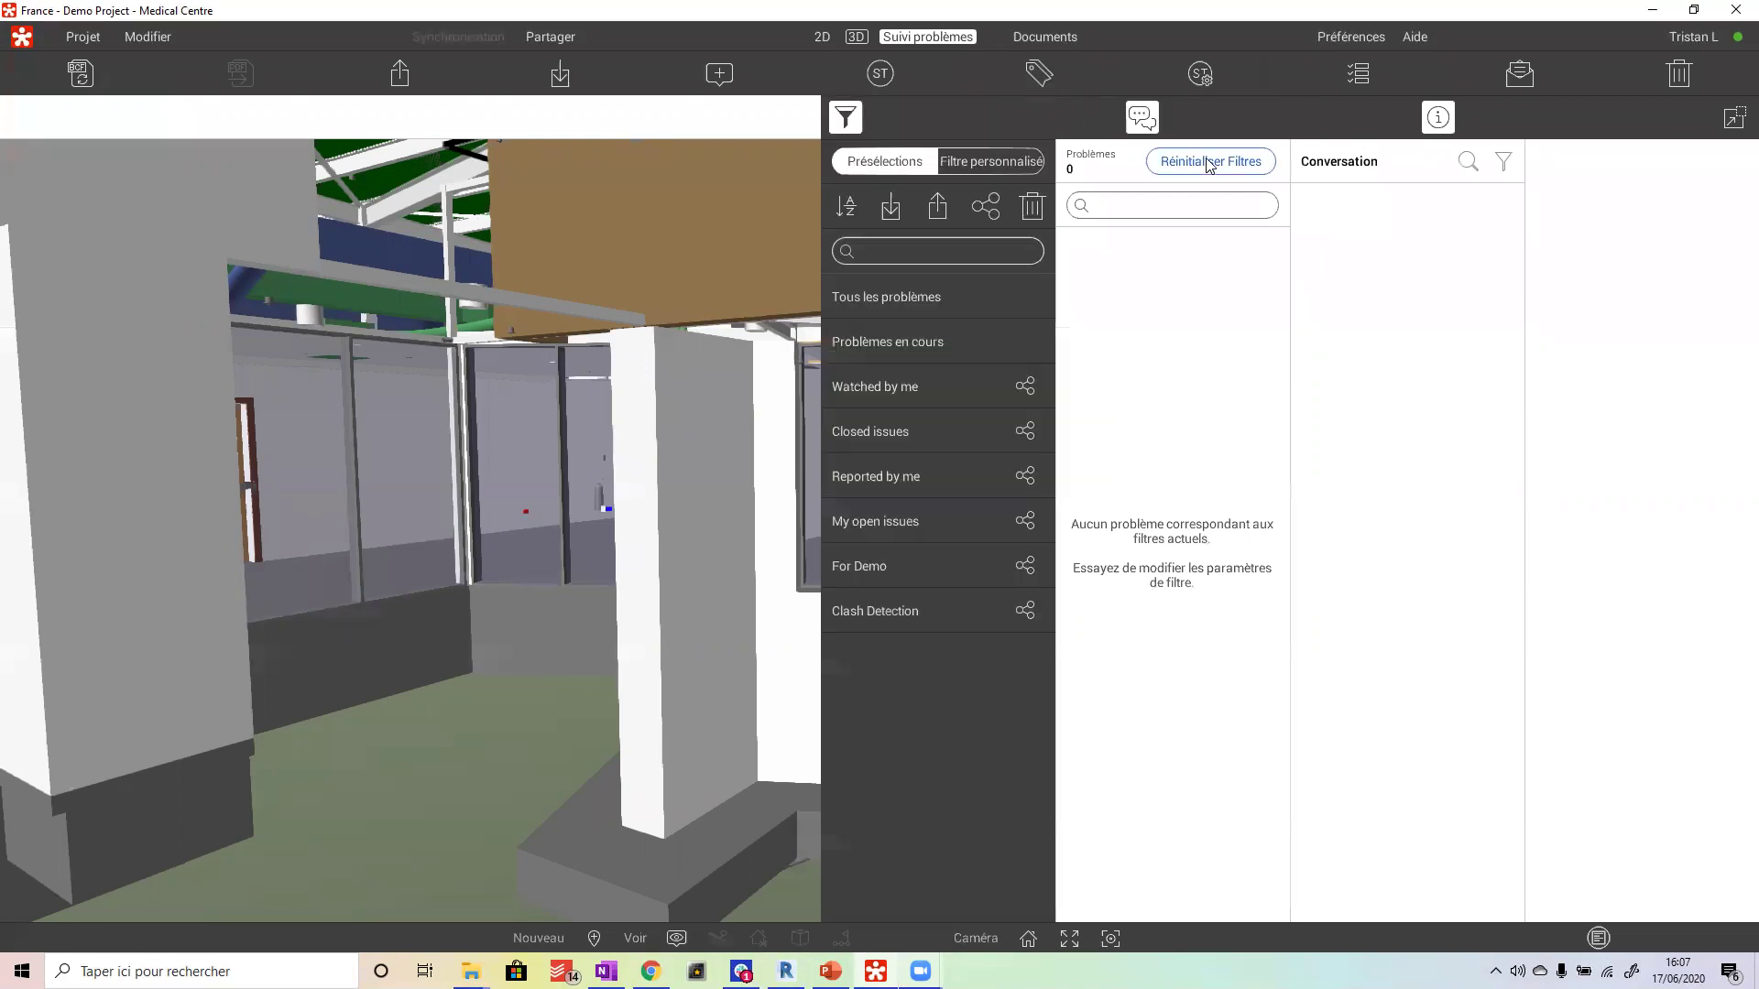
pyautogui.click(960, 303)
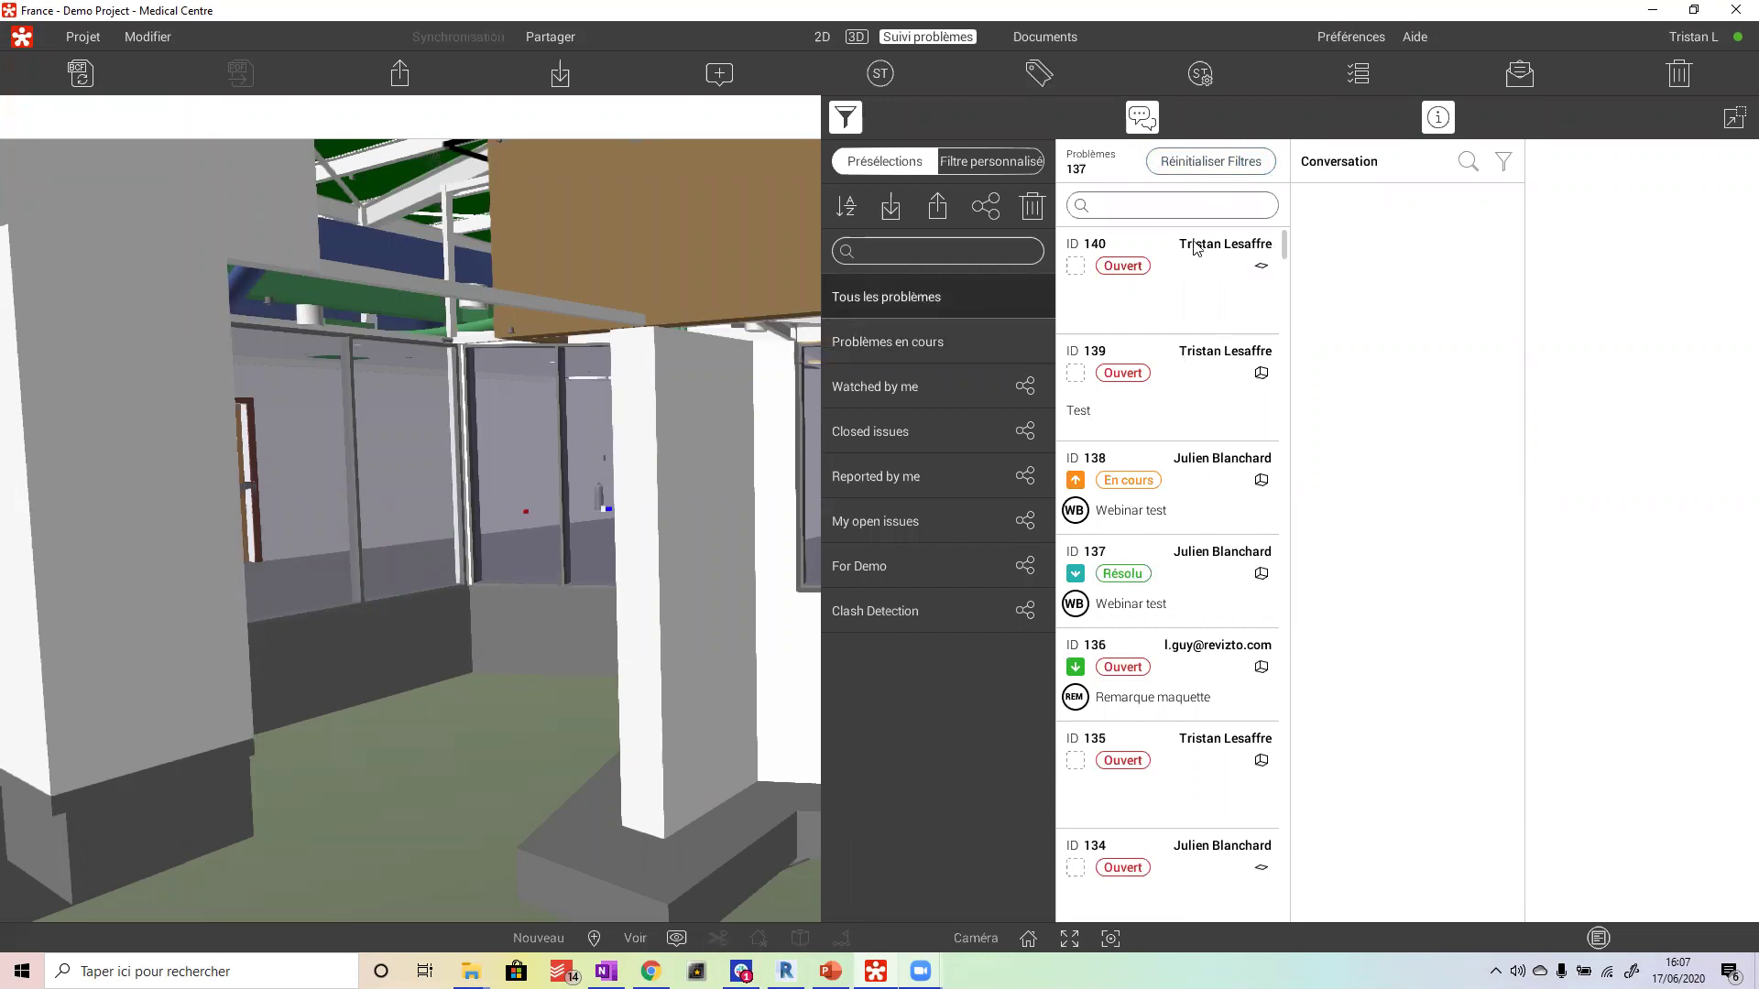
pyautogui.click(1181, 275)
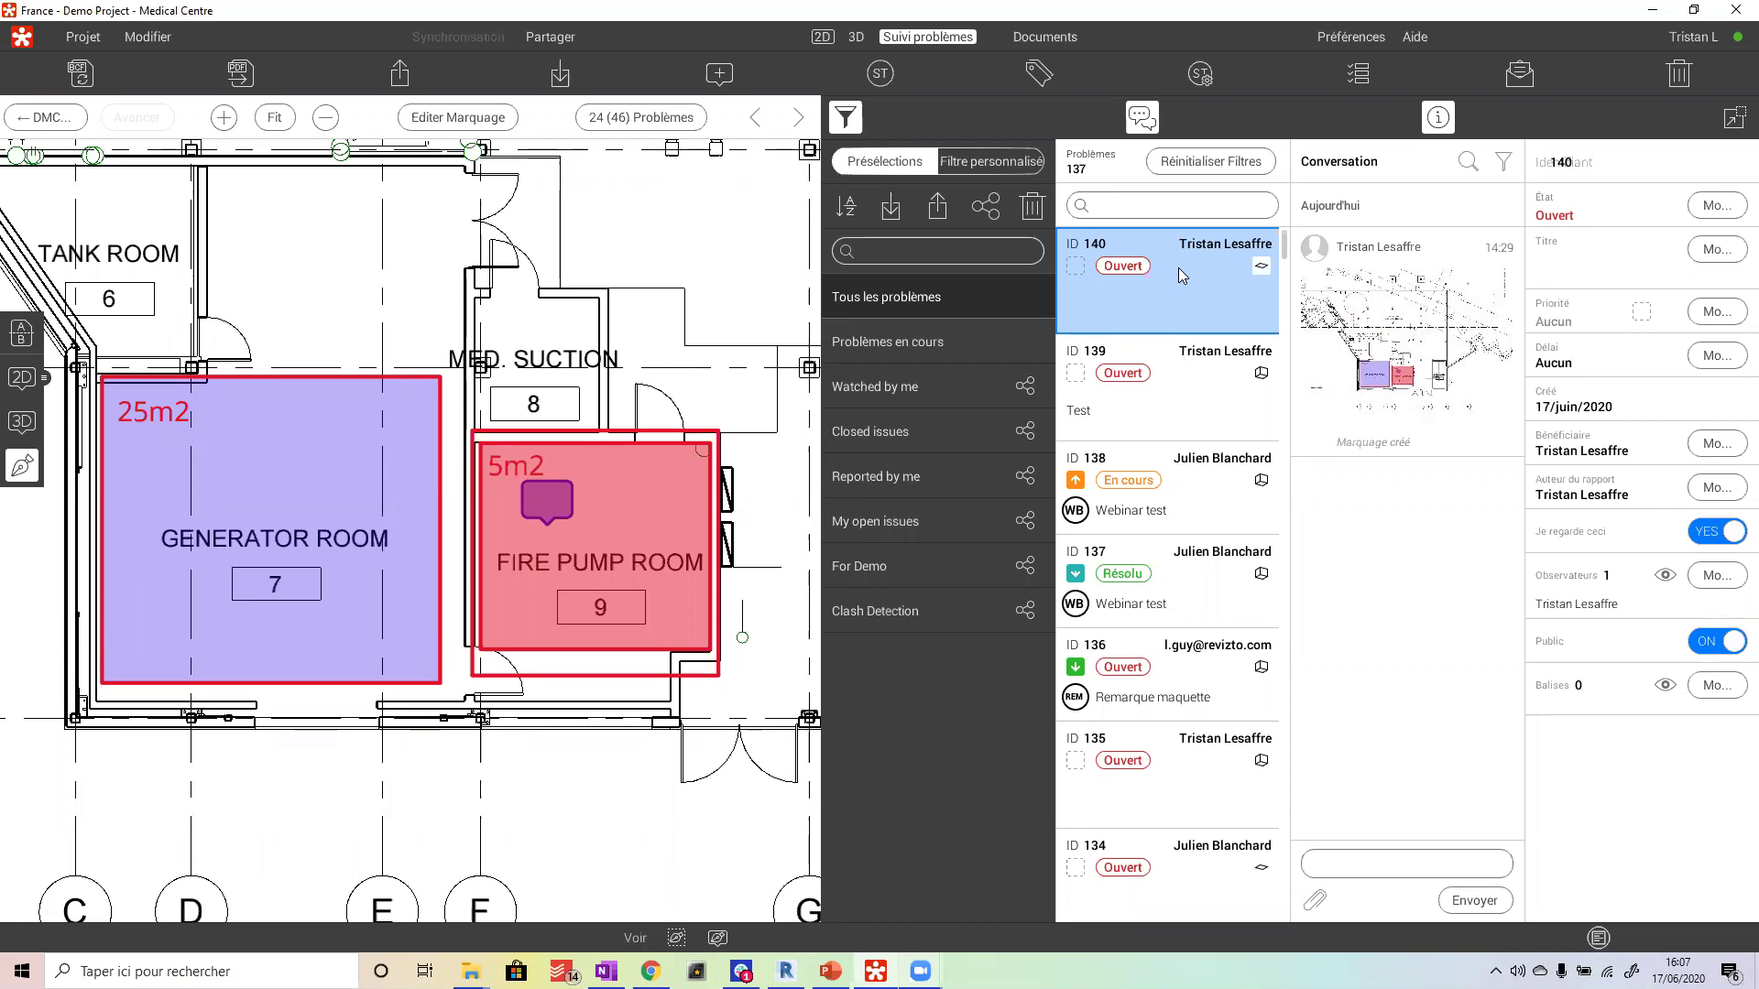
# - Return to the 3D model, go to the plant room and display the first storage tank's properties
pyautogui.click(856, 36)
pyautogui.moveTo(997, 366); pyautogui.dragTo(880, 376)
pyautogui.press('Left')
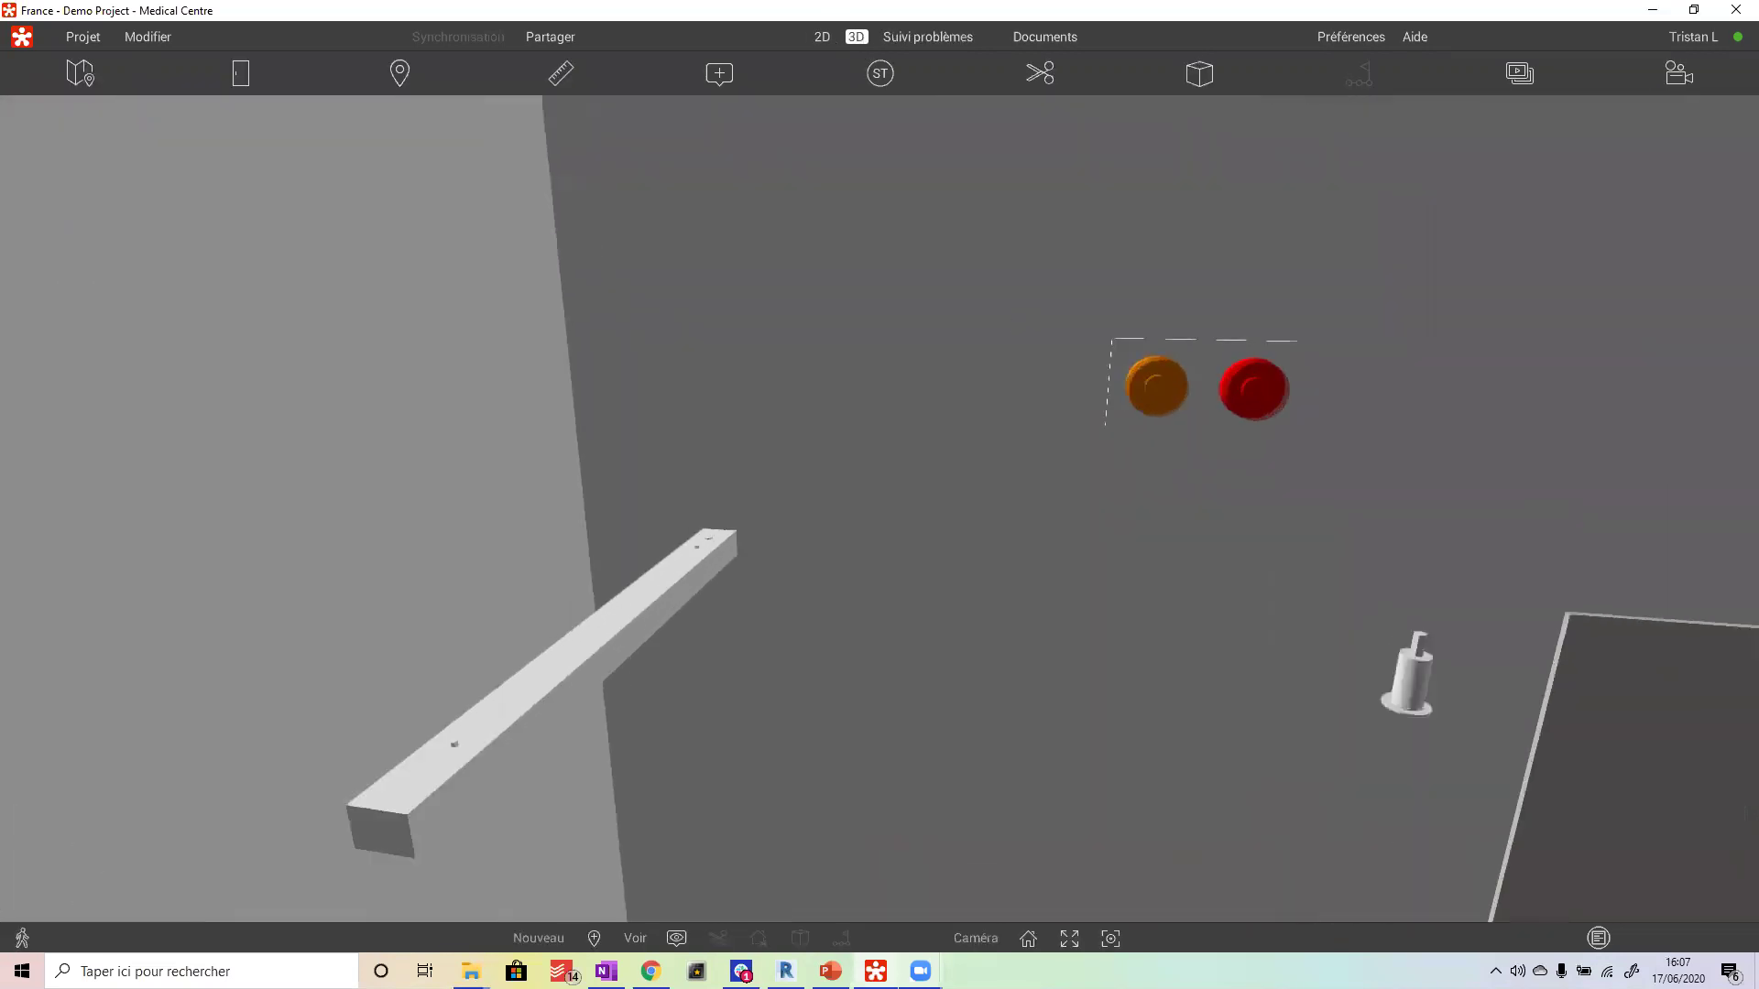
pyautogui.press('Up')
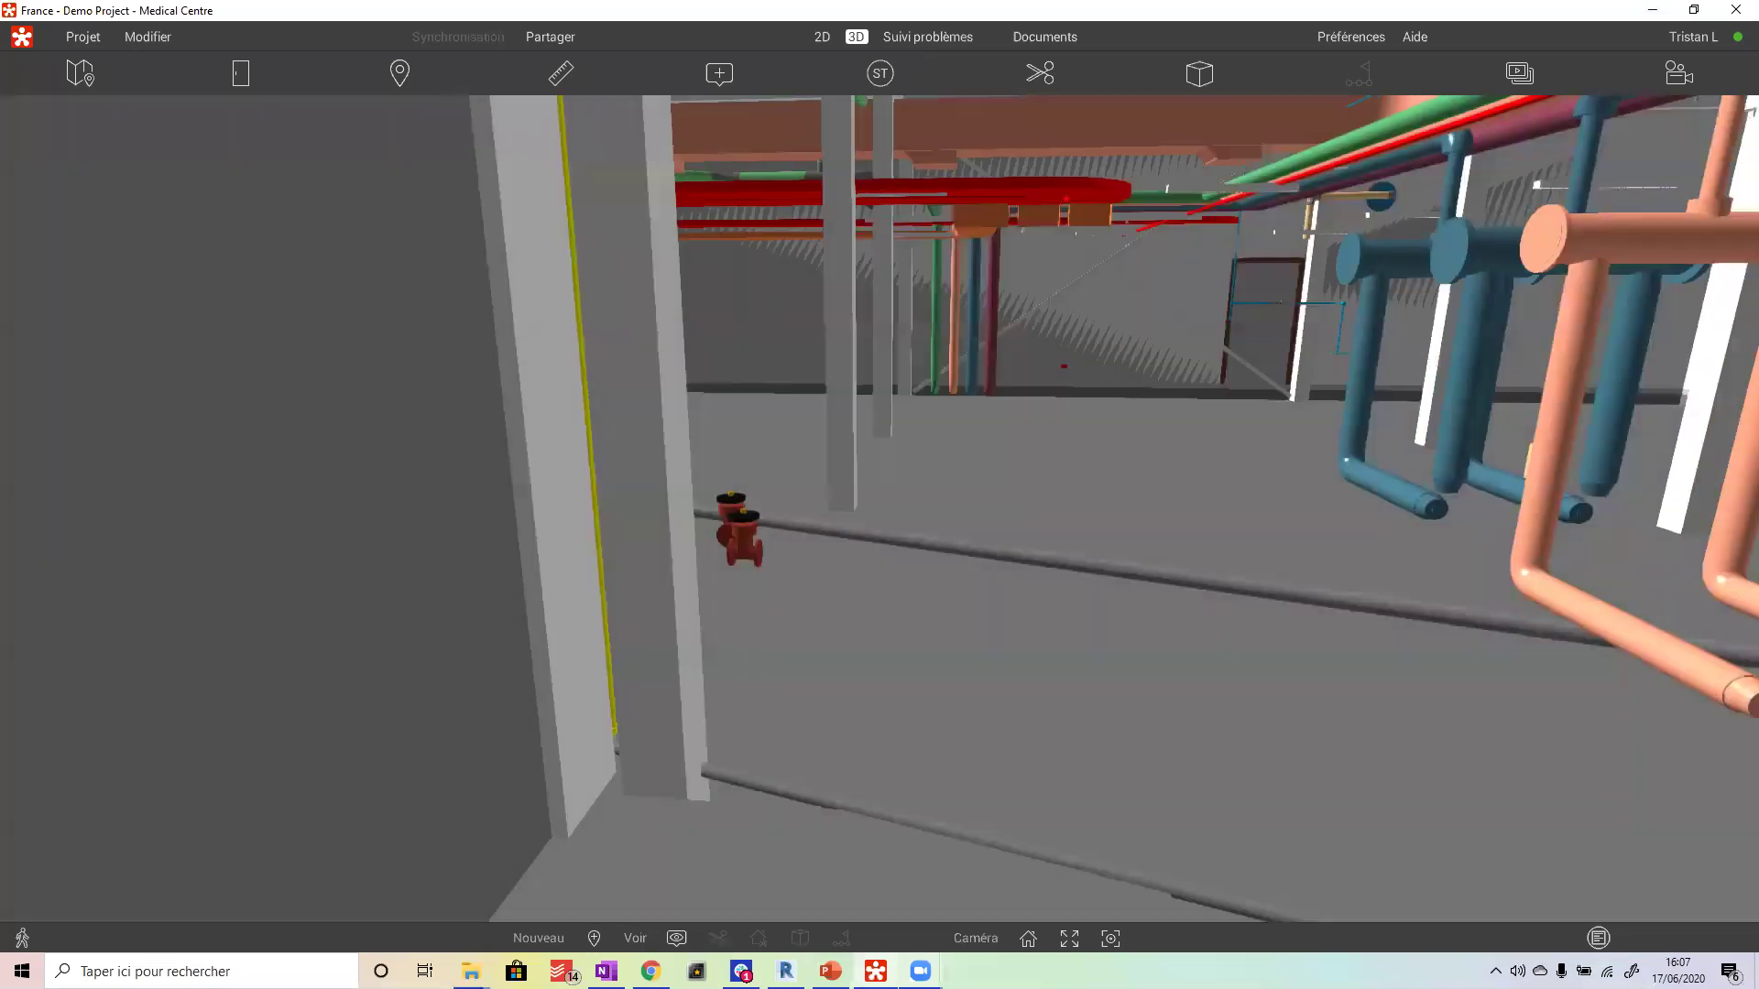
pyautogui.press('Left')
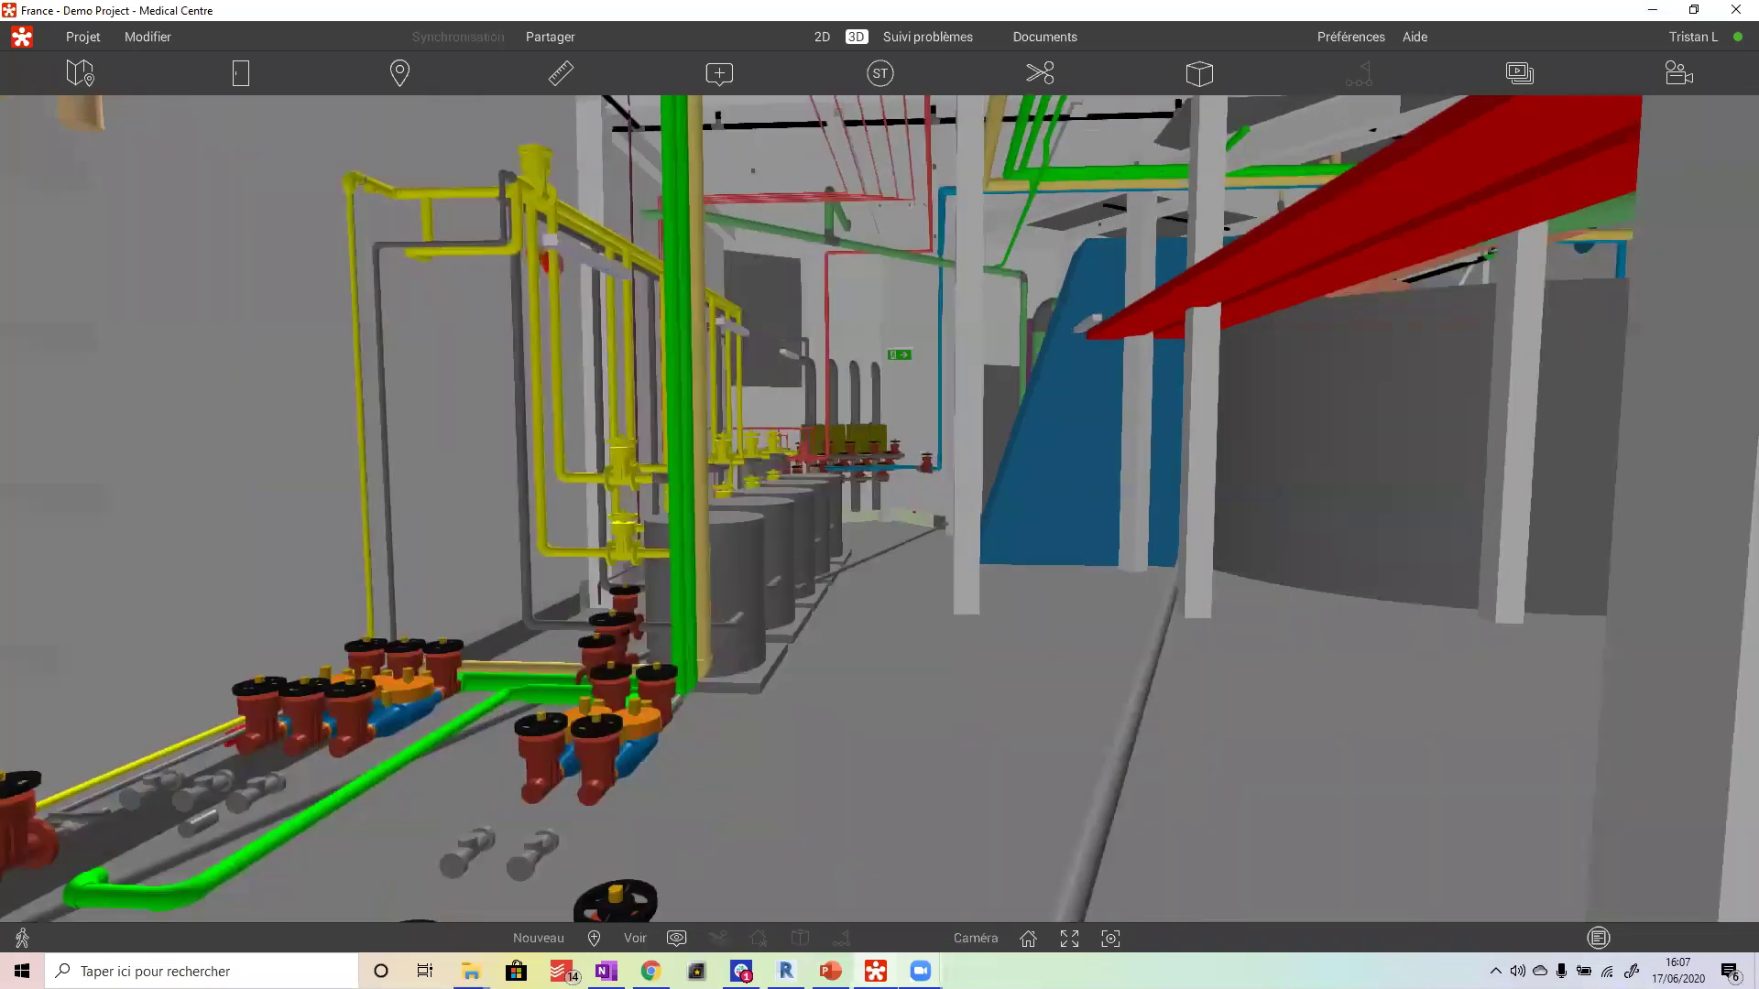
pyautogui.press('Left')
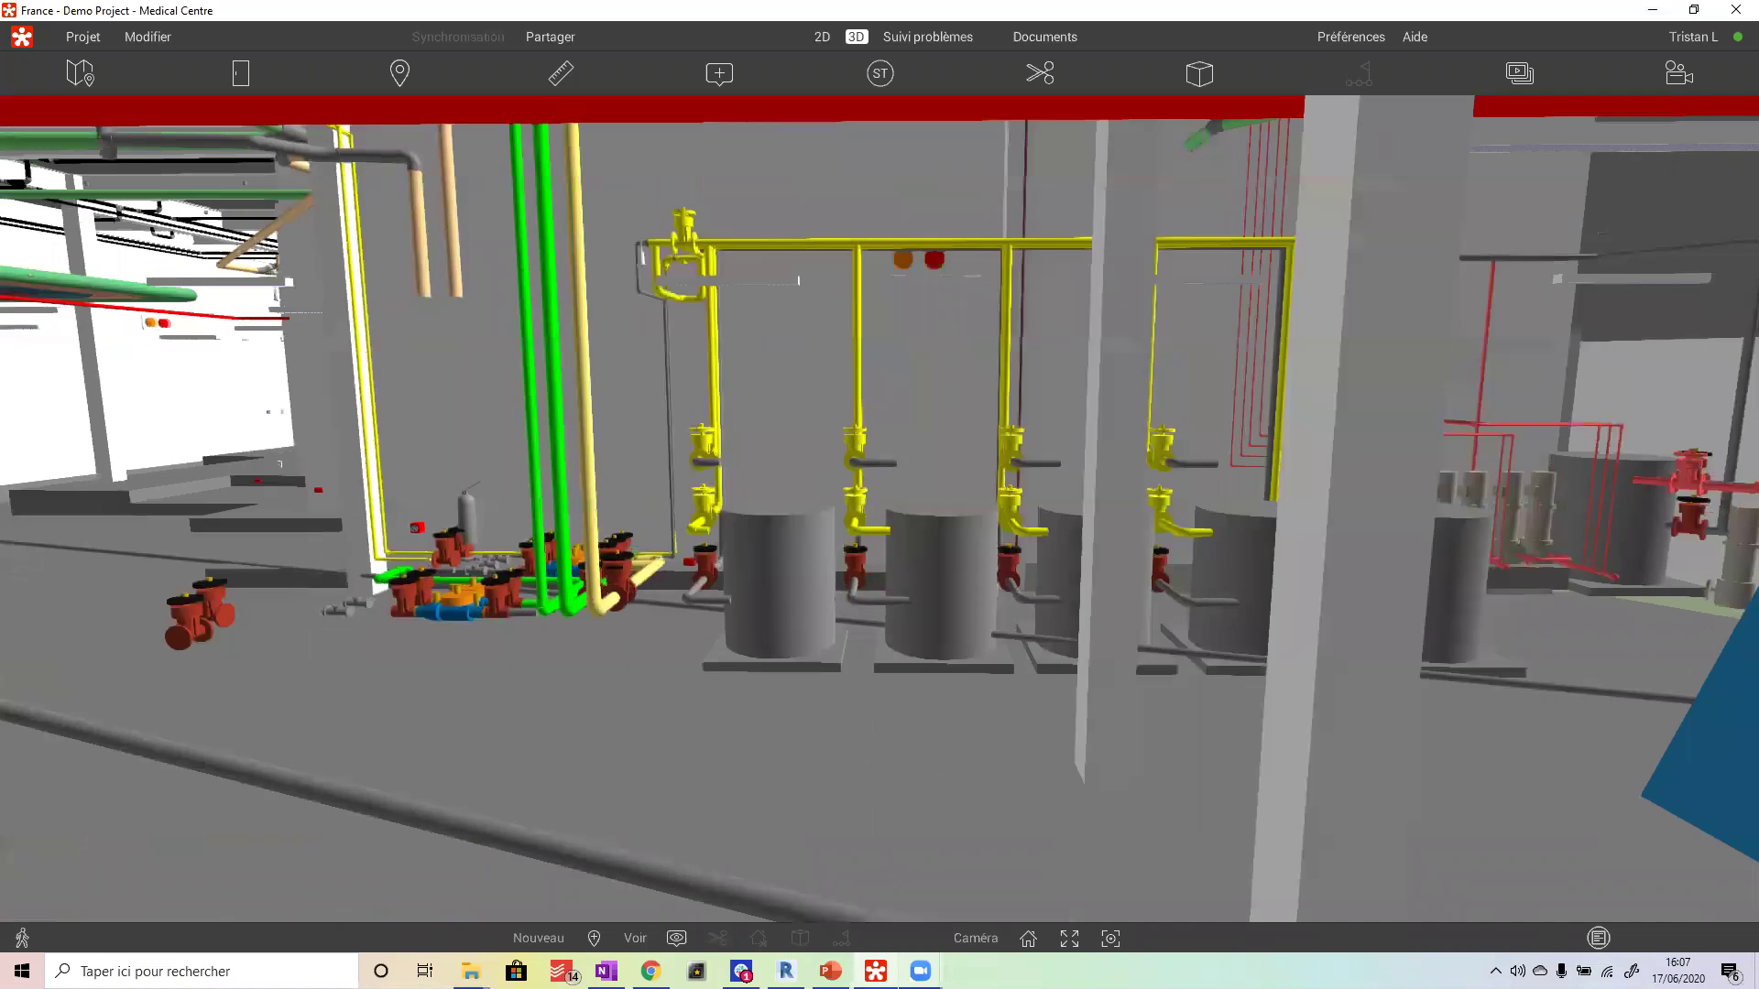
pyautogui.press('Up')
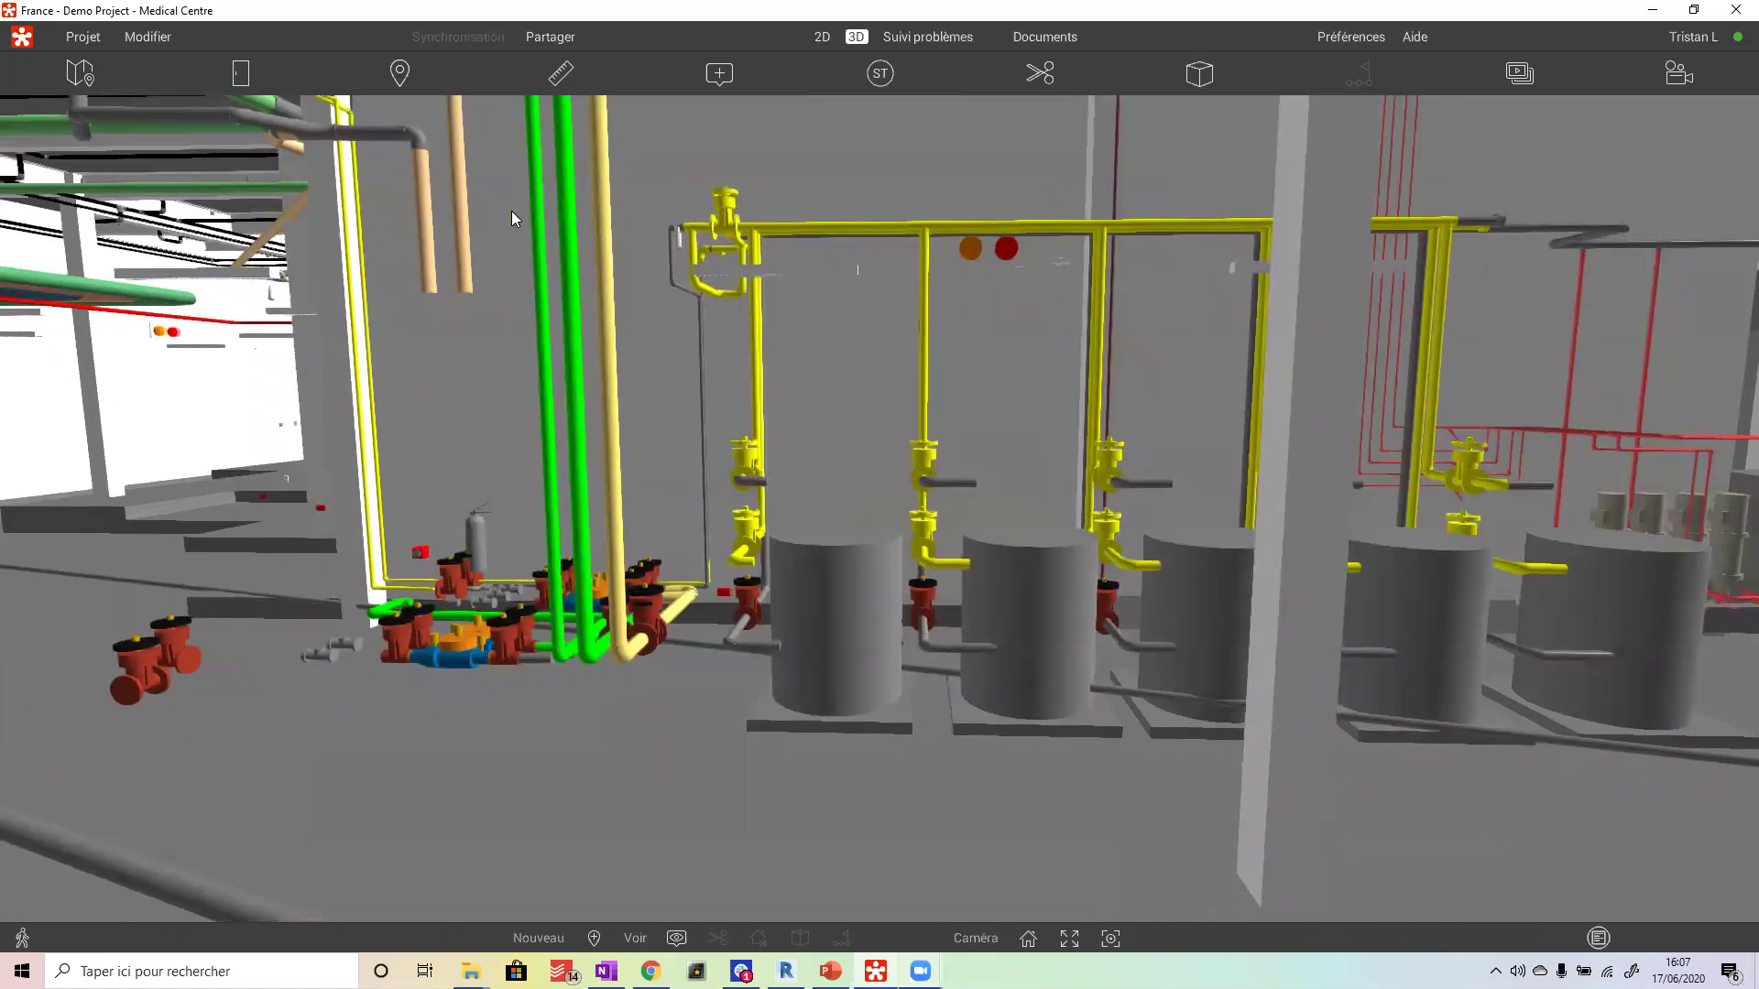
pyautogui.click(842, 565)
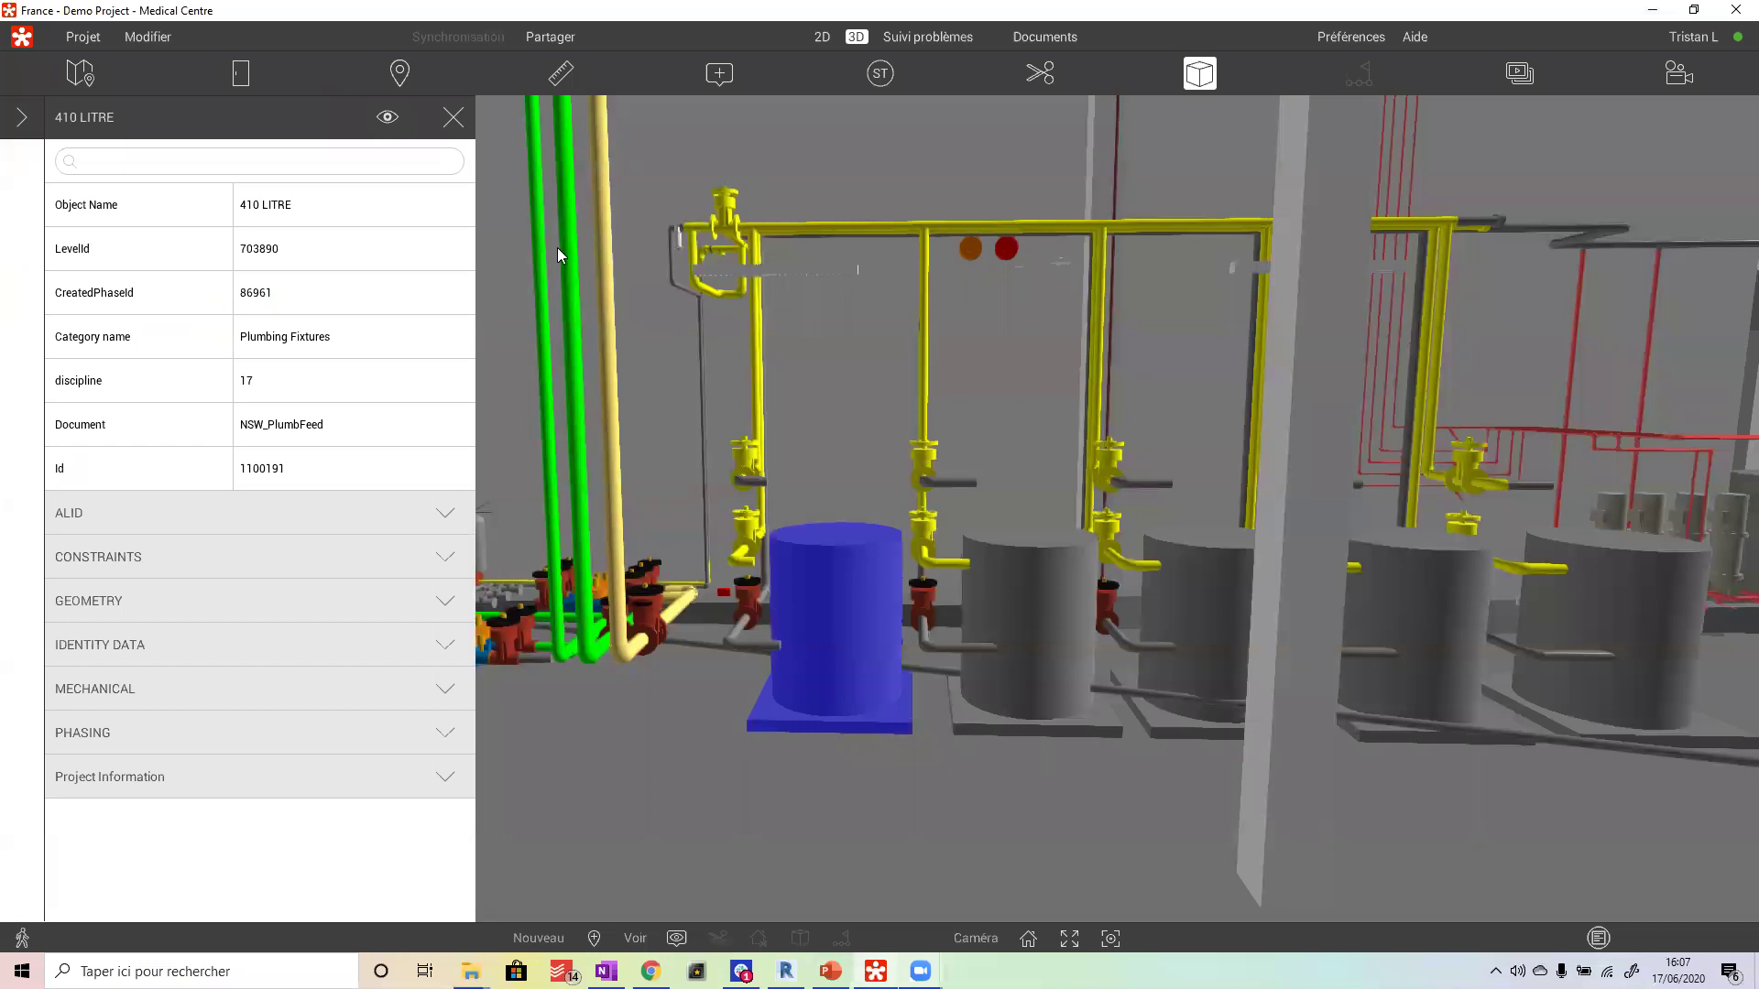
pyautogui.press('pageup')
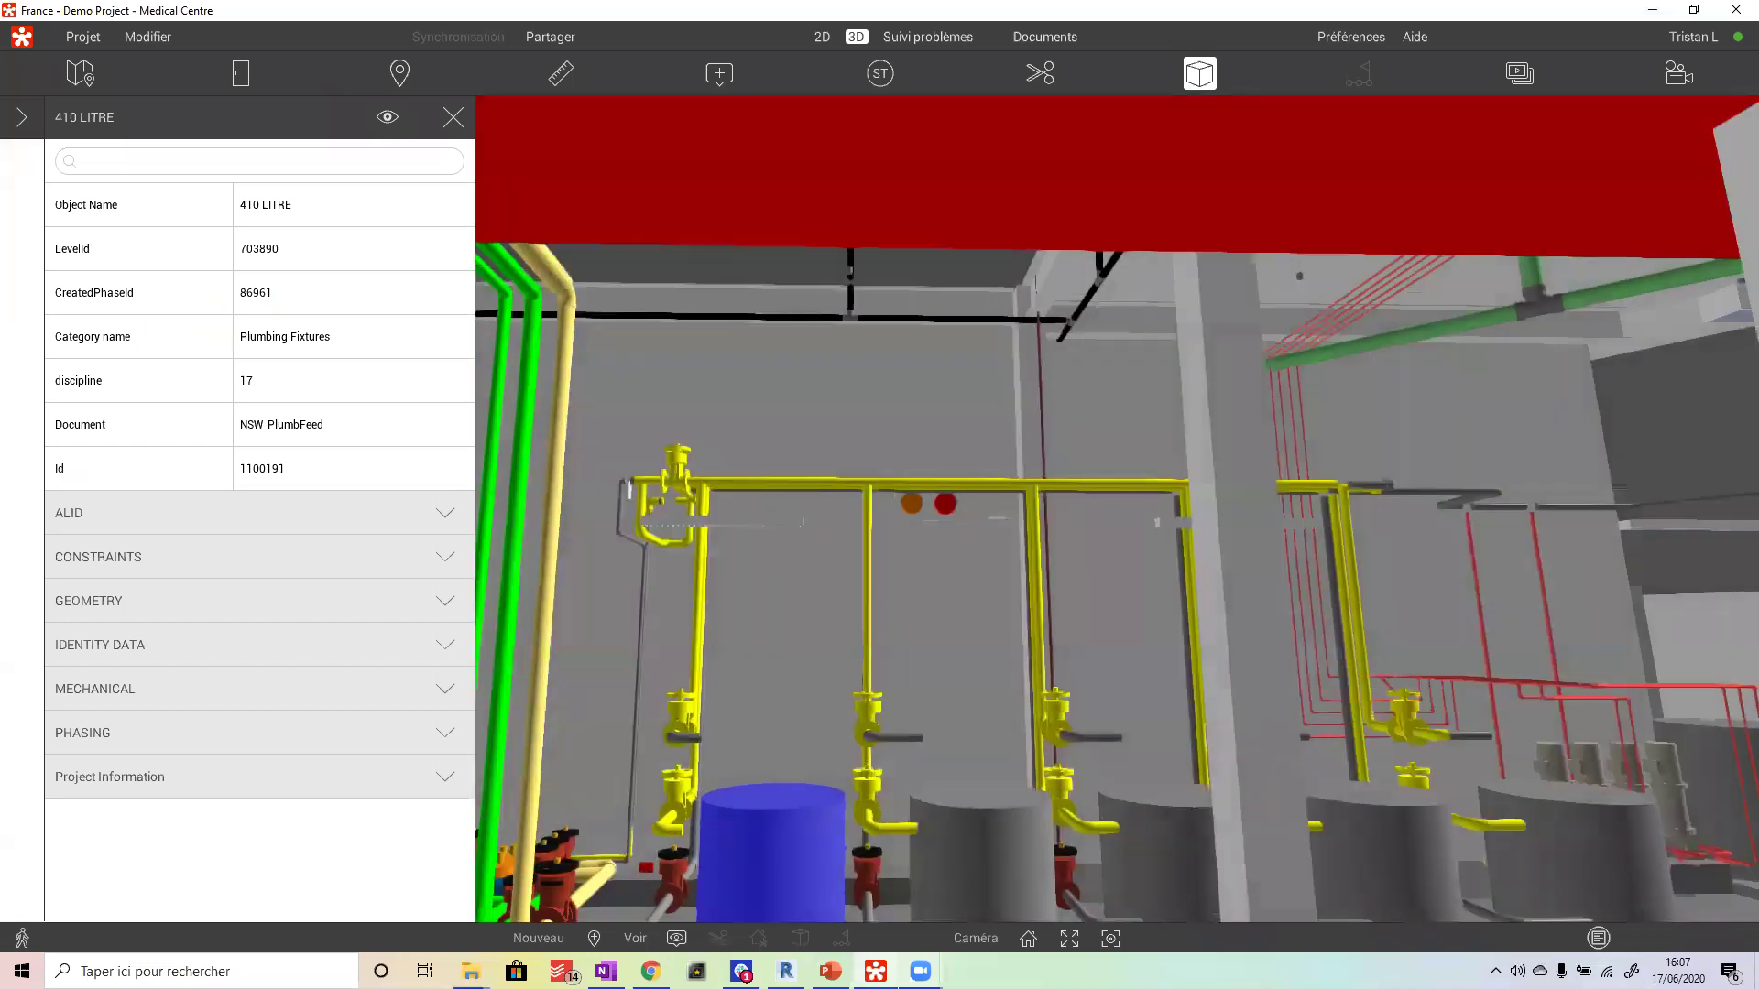
pyautogui.press('pagedown')
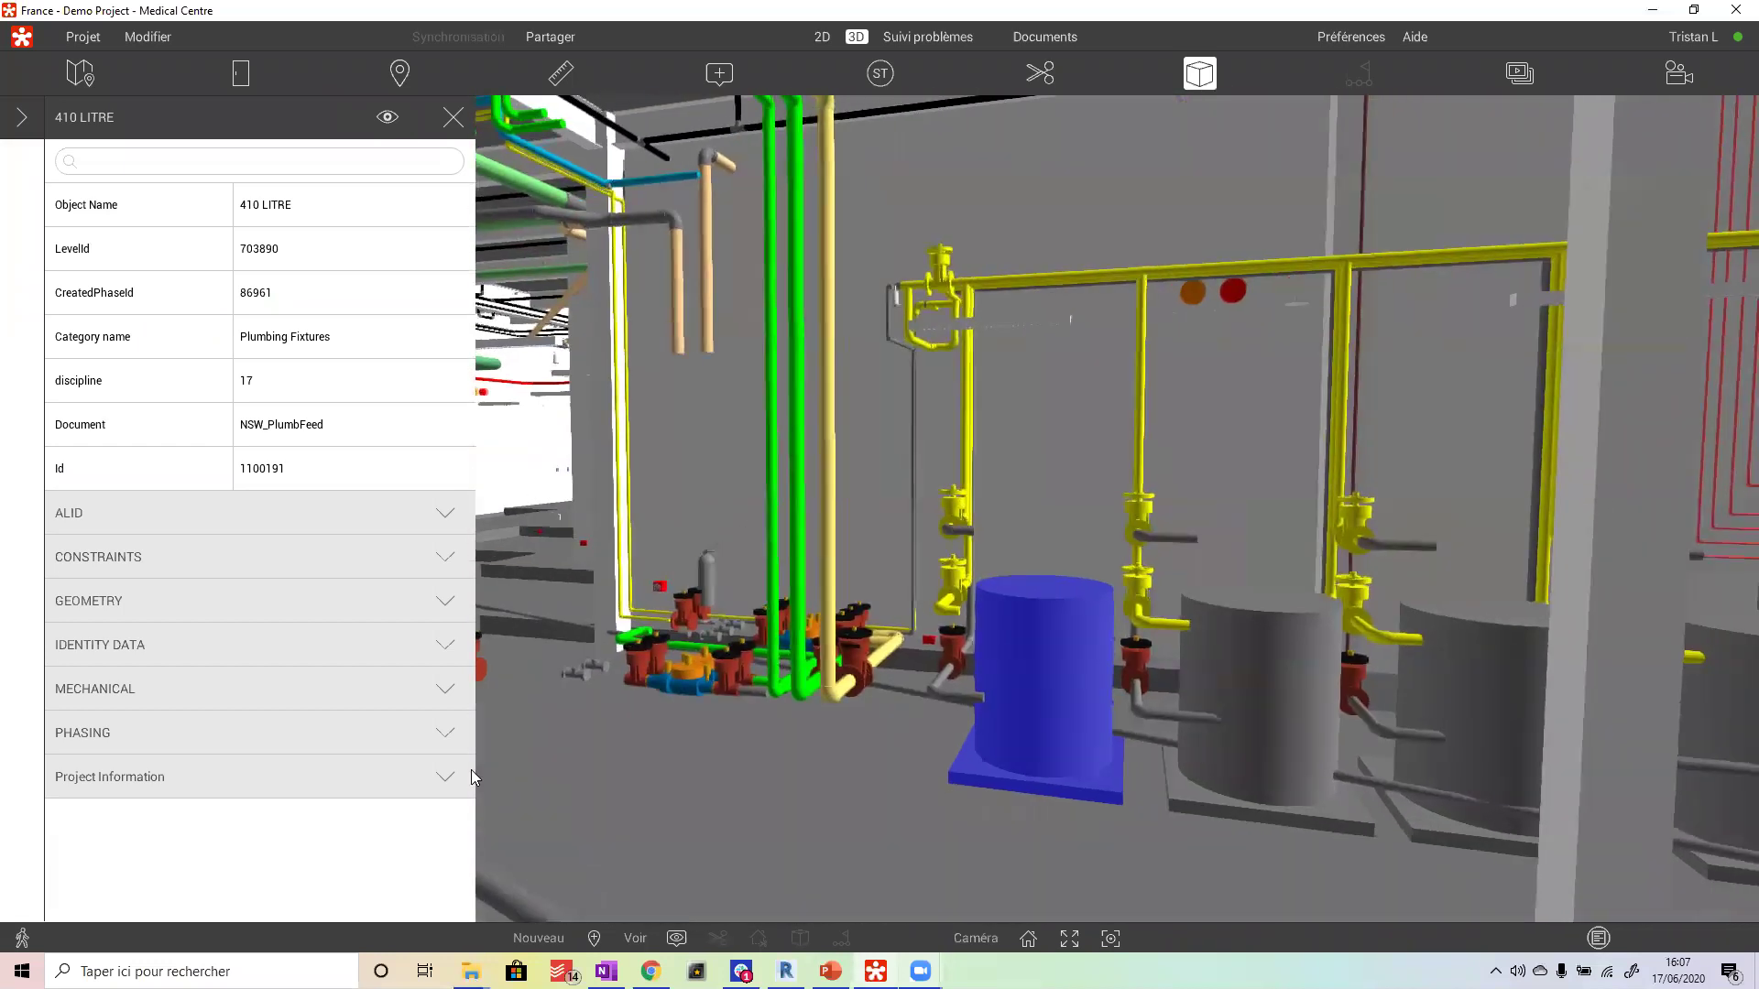
# - Review the tank's Project Information, Mechanical and Identity Data properties, then close its property list
pyautogui.click(445, 780)
pyautogui.scroll(-1, 291, 677)
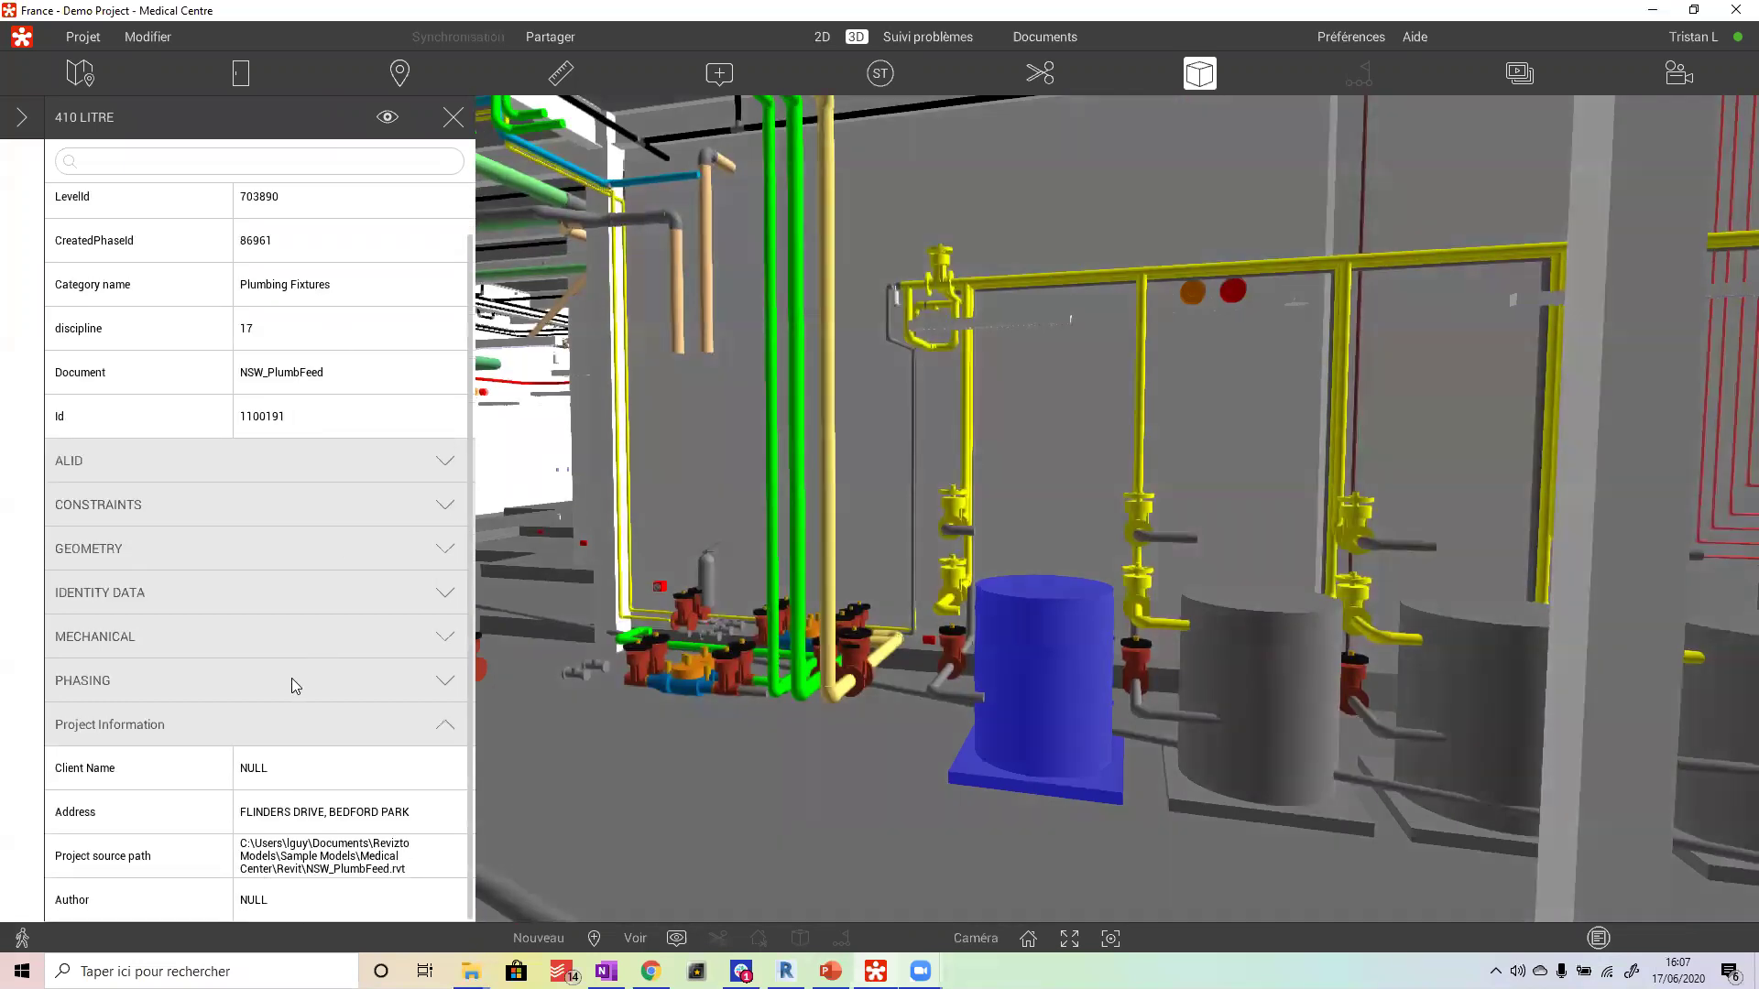
pyautogui.click(445, 728)
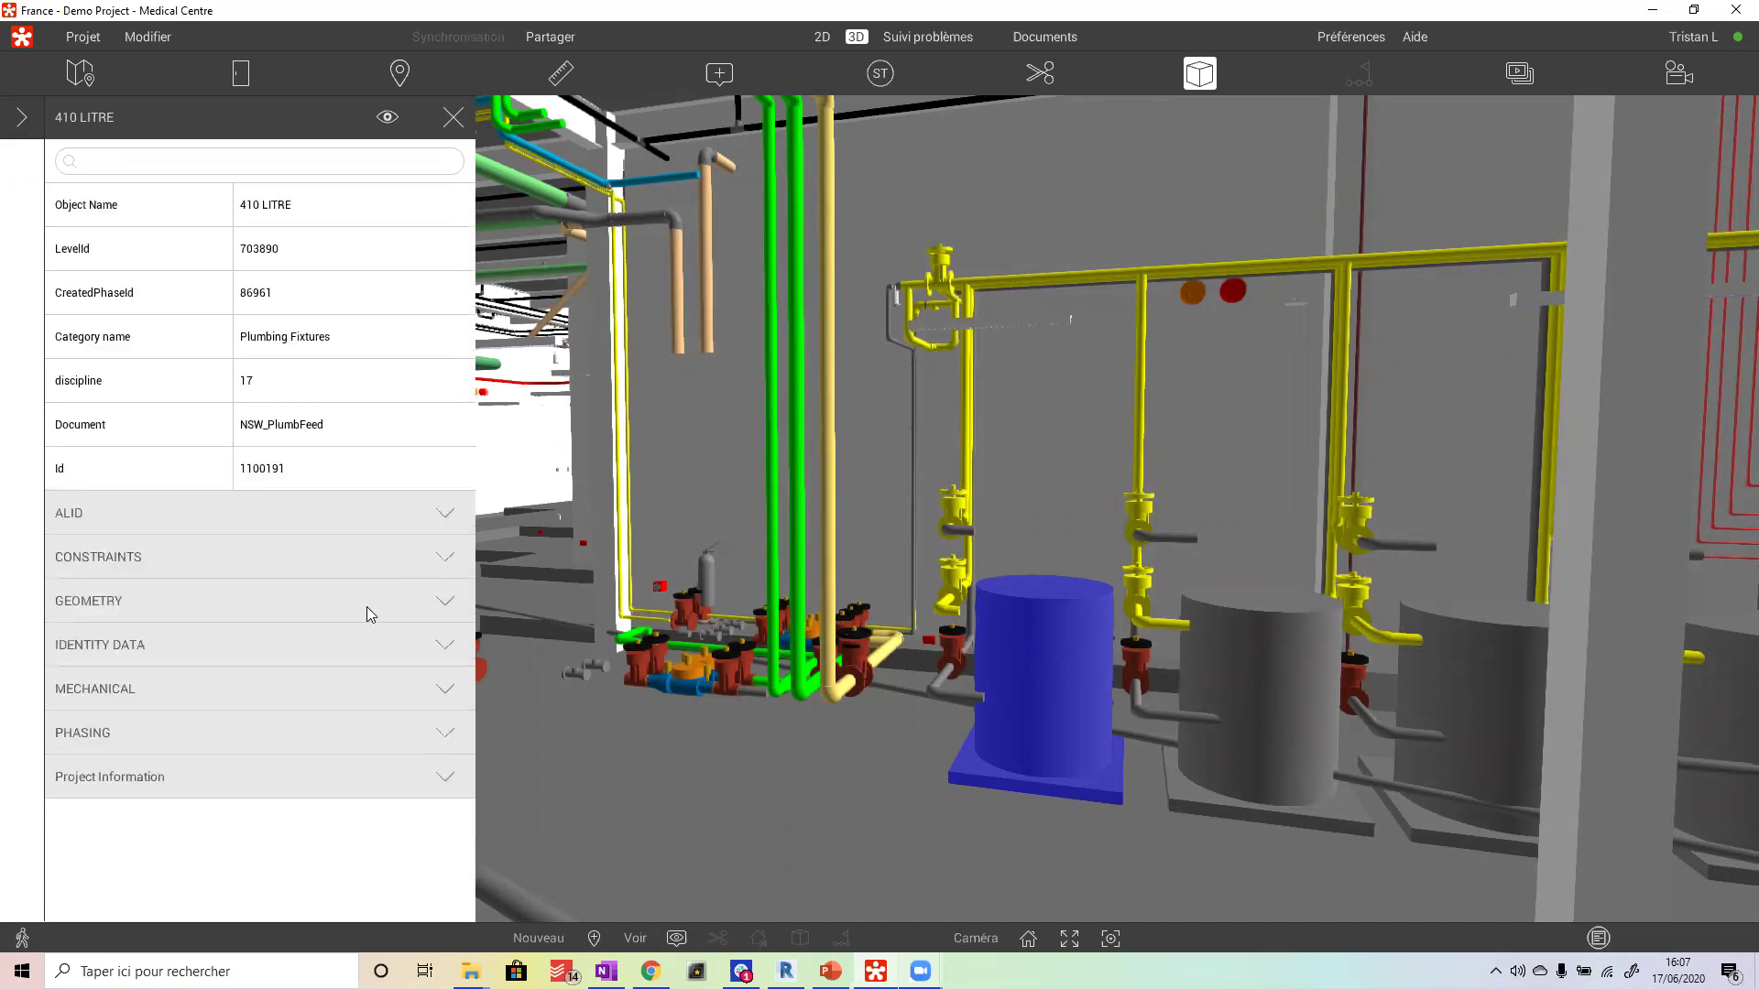
pyautogui.click(446, 689)
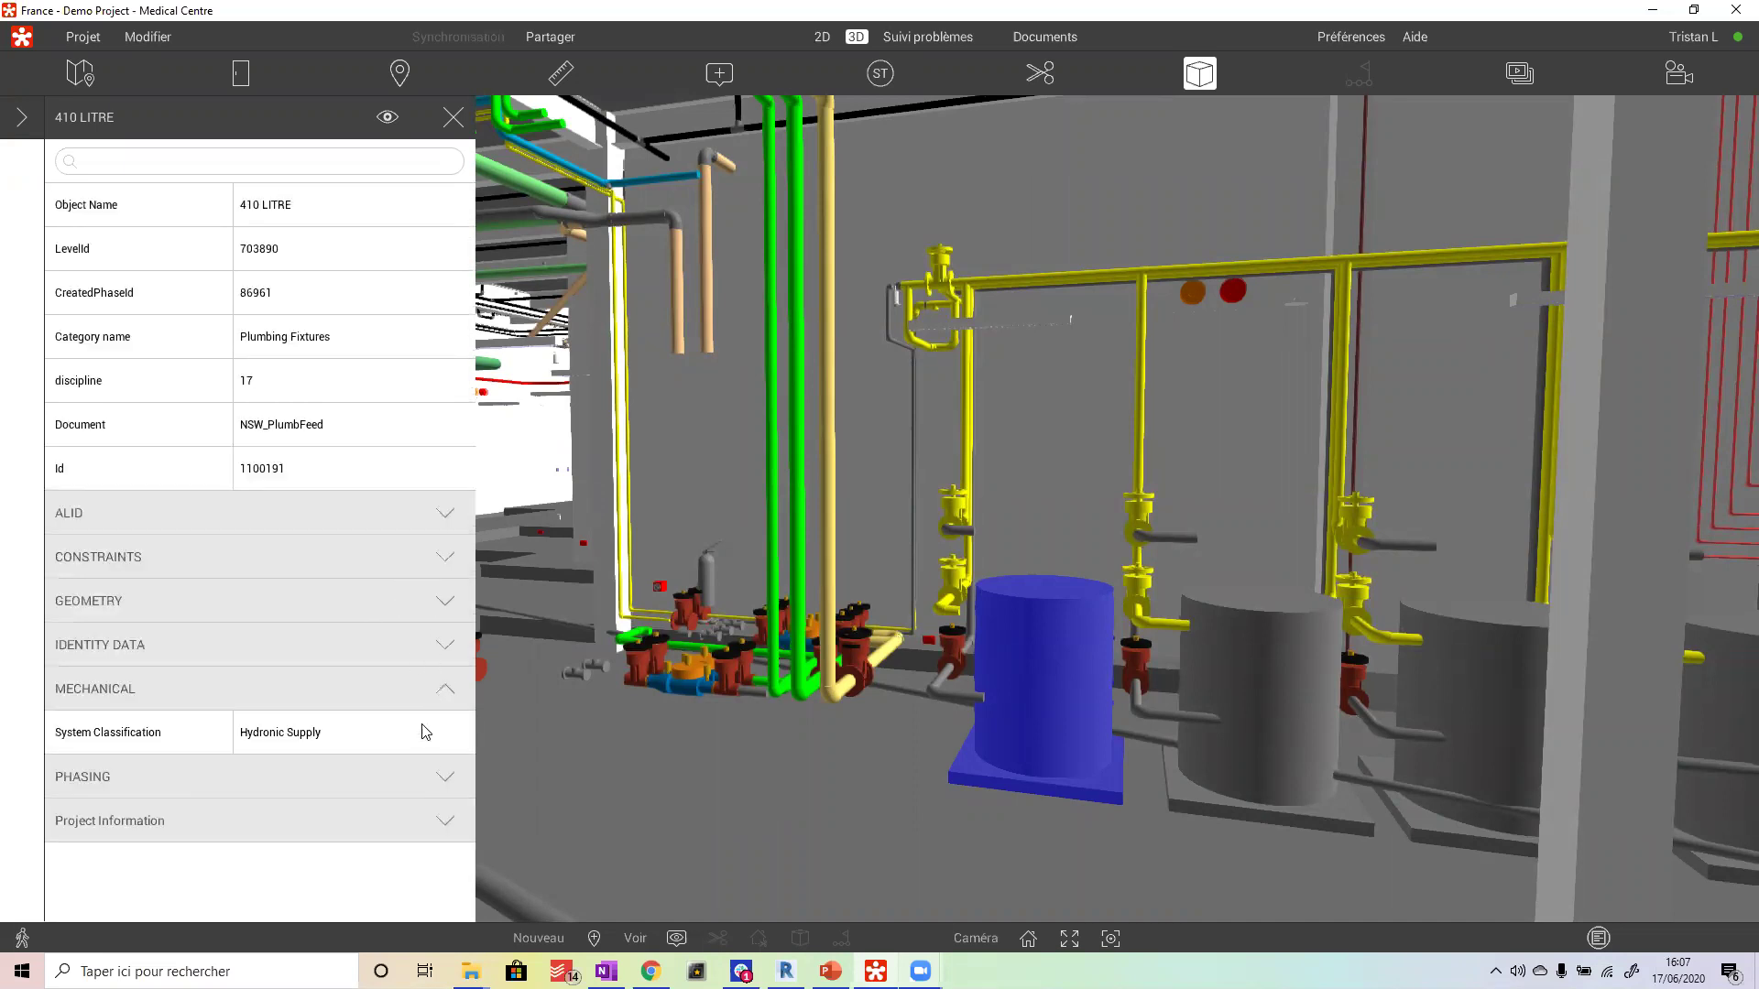
pyautogui.click(449, 676)
pyautogui.click(445, 645)
pyautogui.scroll(-3, 451, 658)
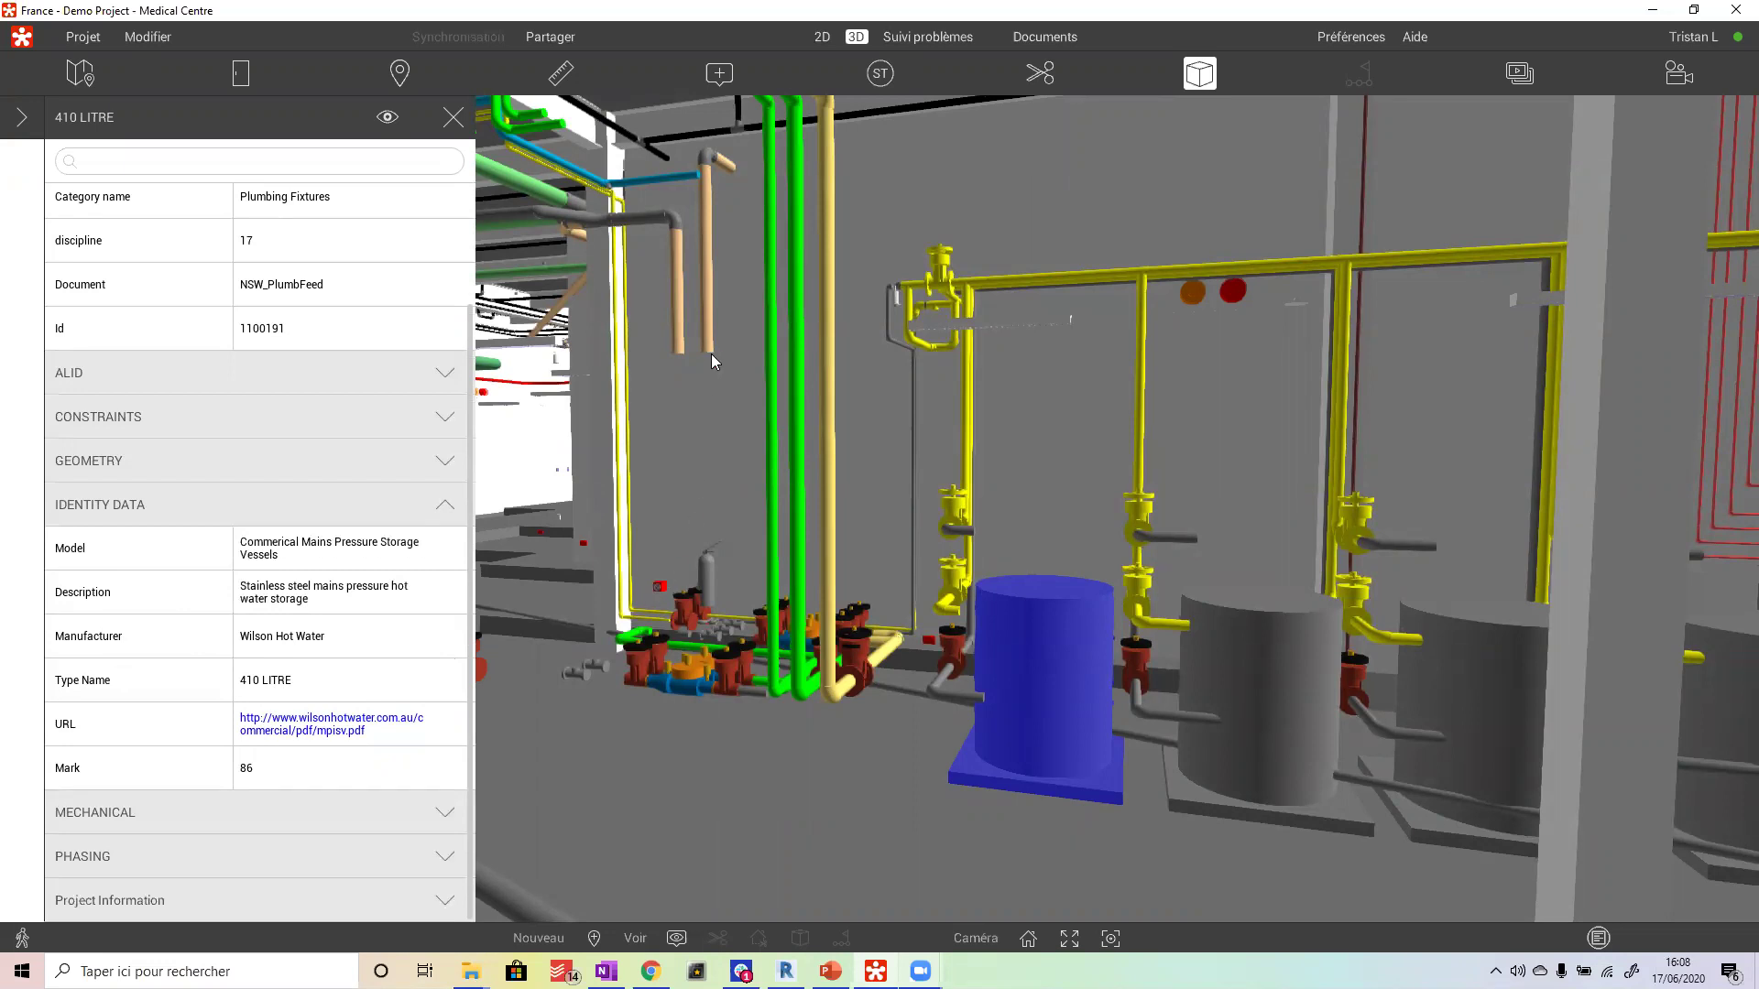
pyautogui.click(452, 118)
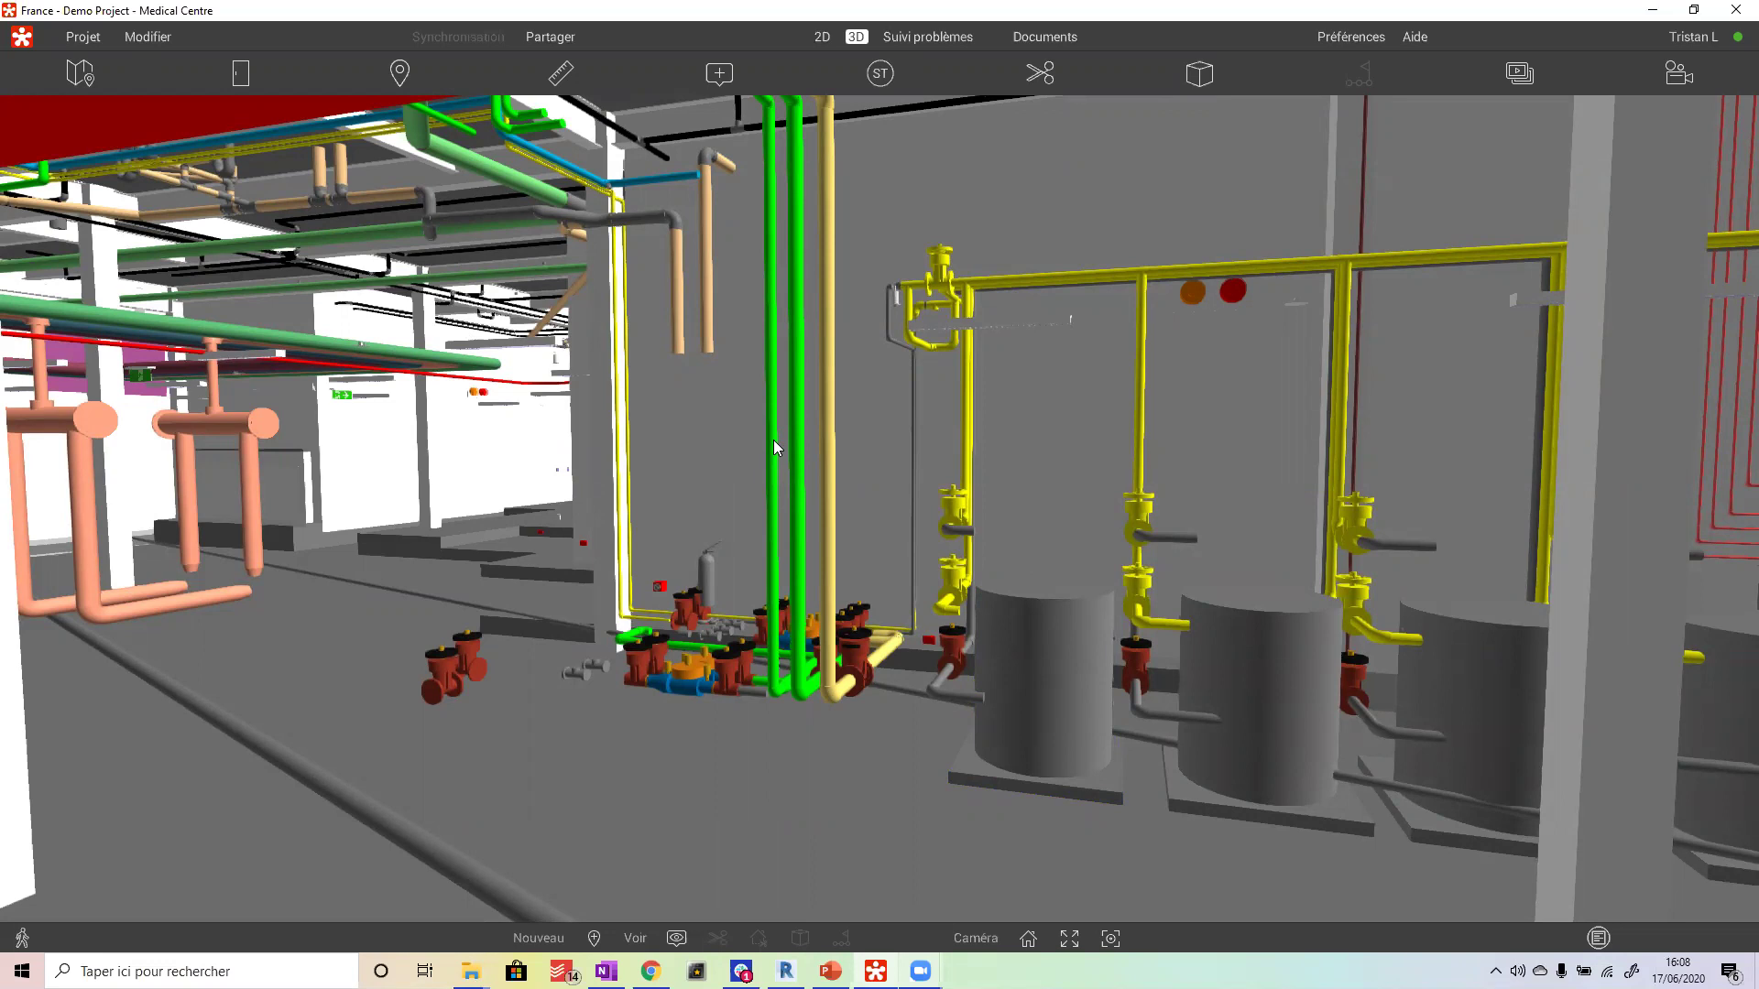
# - Select the first two storage tanks together with the yellow pipe runs above and beside them
pyautogui.moveTo(1002, 509); pyautogui.dragTo(718, 713)
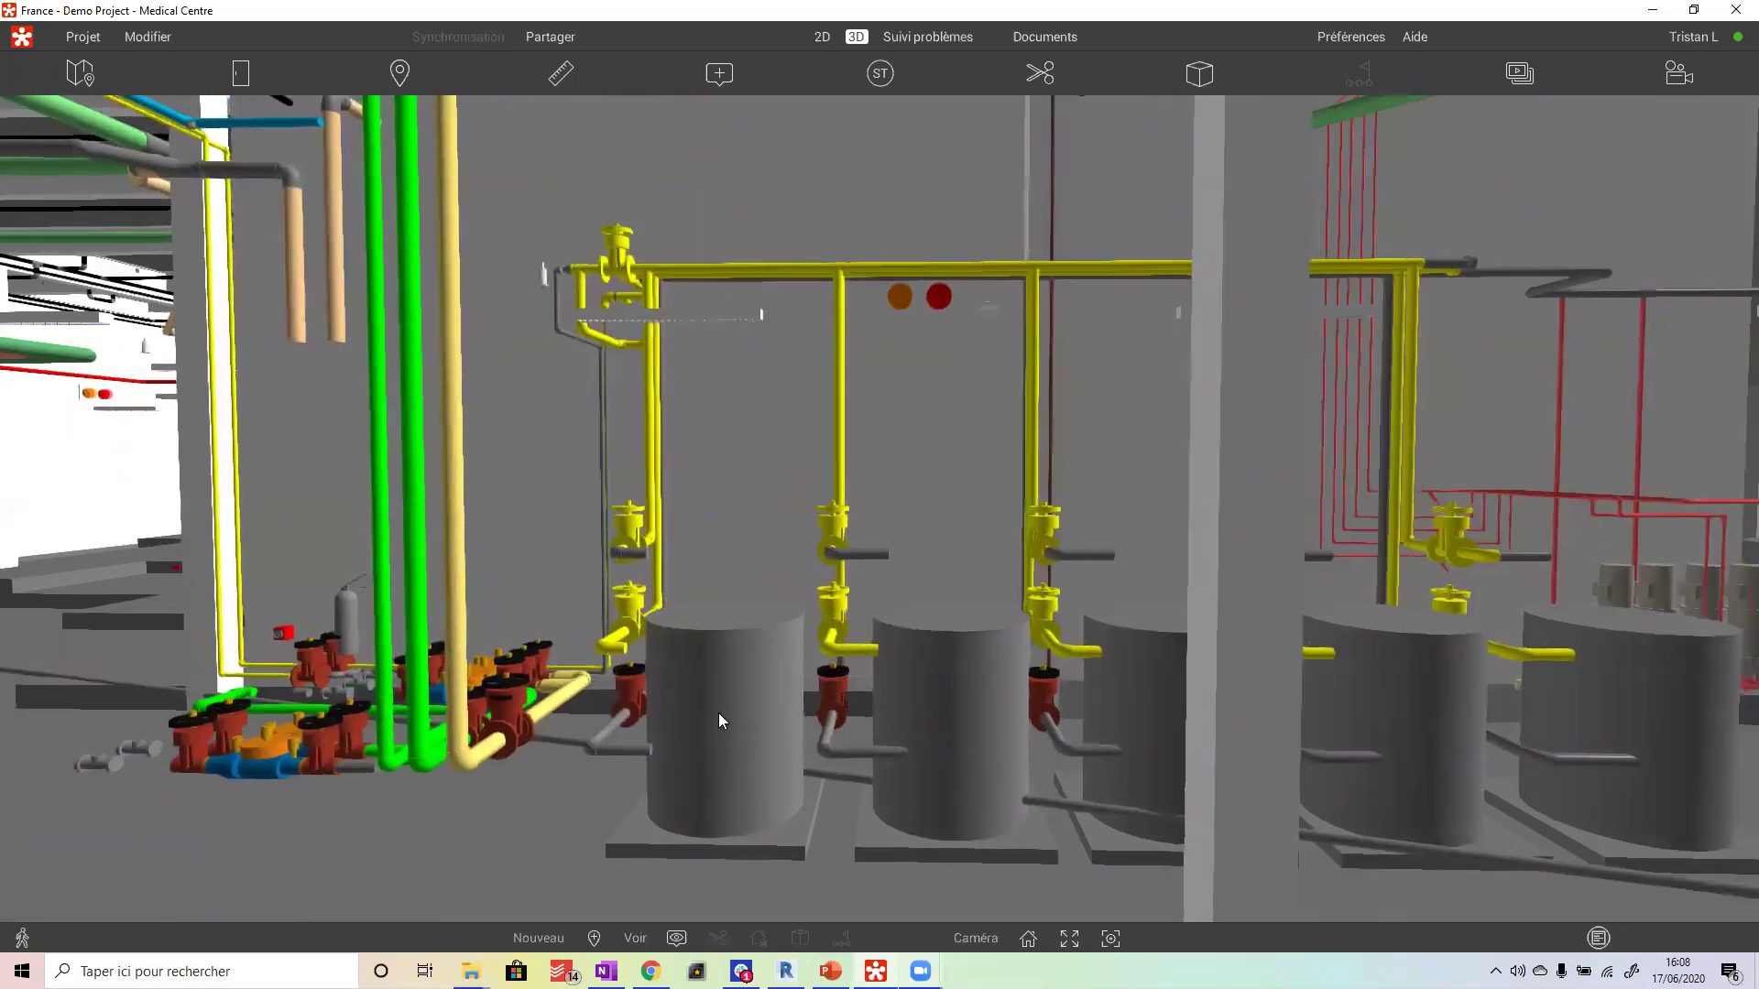
pyautogui.click(746, 656)
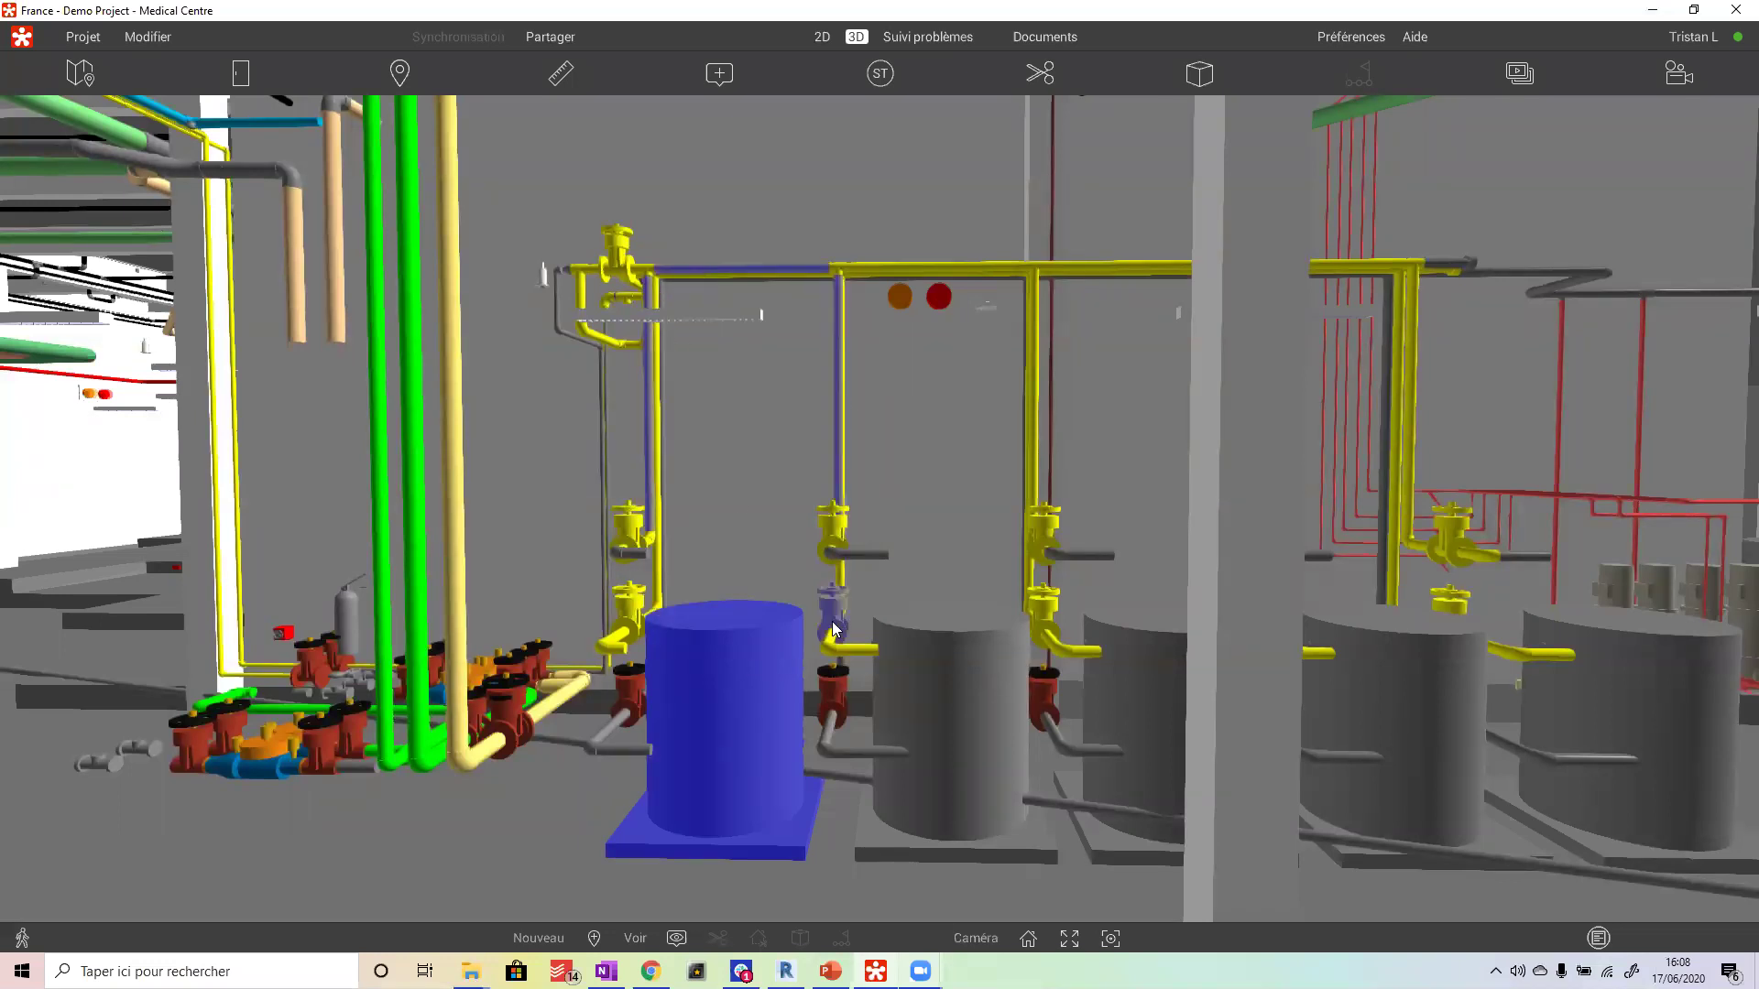
pyautogui.keyDown('ctrl'); pyautogui.click(967, 692); pyautogui.keyUp('ctrl')
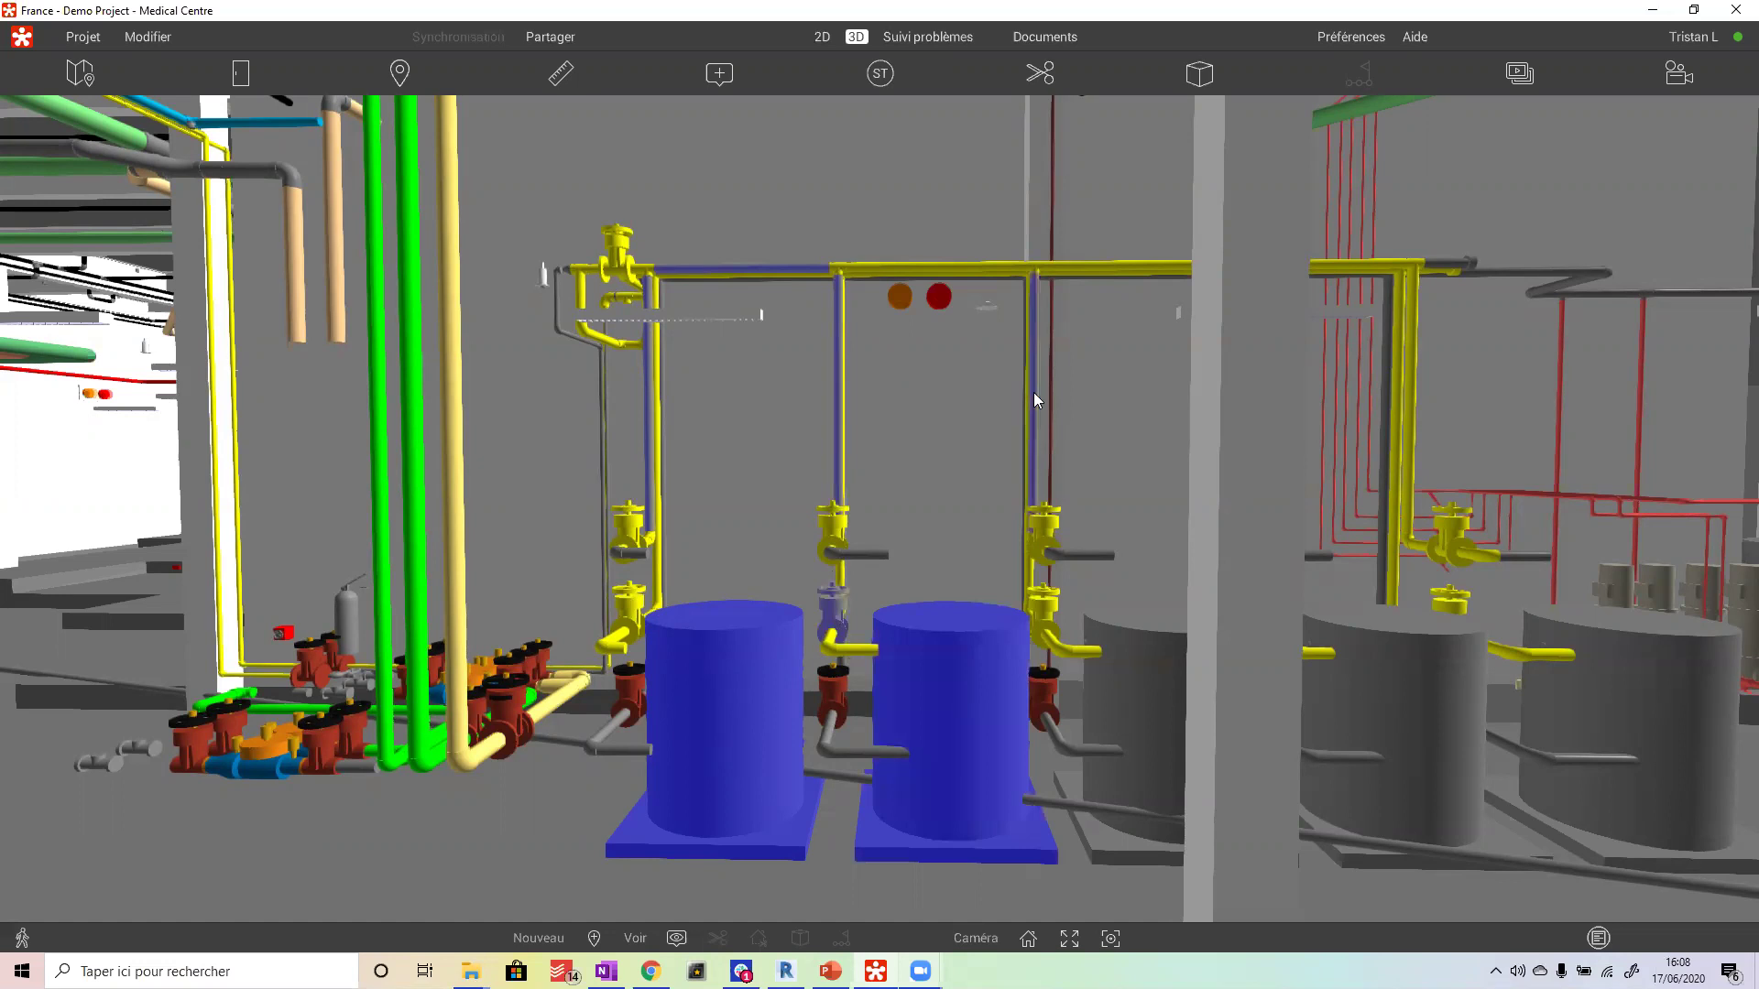
pyautogui.keyDown('ctrl'); pyautogui.click(929, 262); pyautogui.keyUp('ctrl')
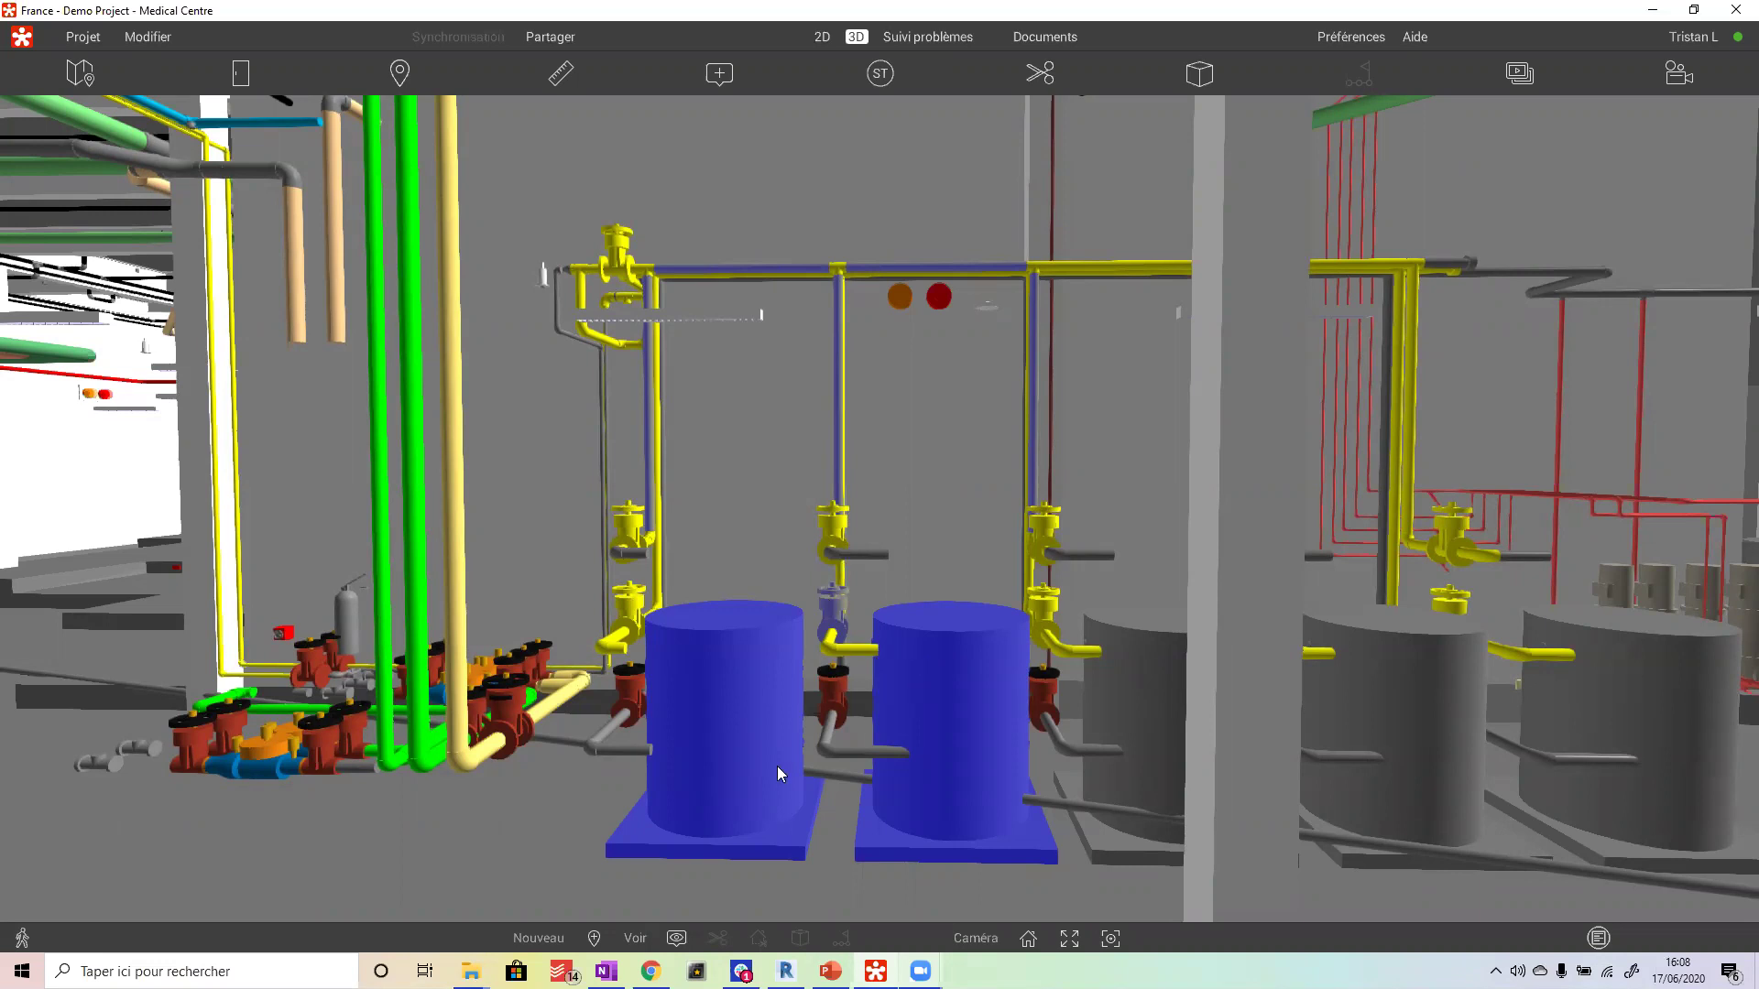
# - Create a box section around the selected tanks and pipes and inspect the isolated equipment from several sides
pyautogui.moveTo(1123, 533); pyautogui.dragTo(1129, 705)
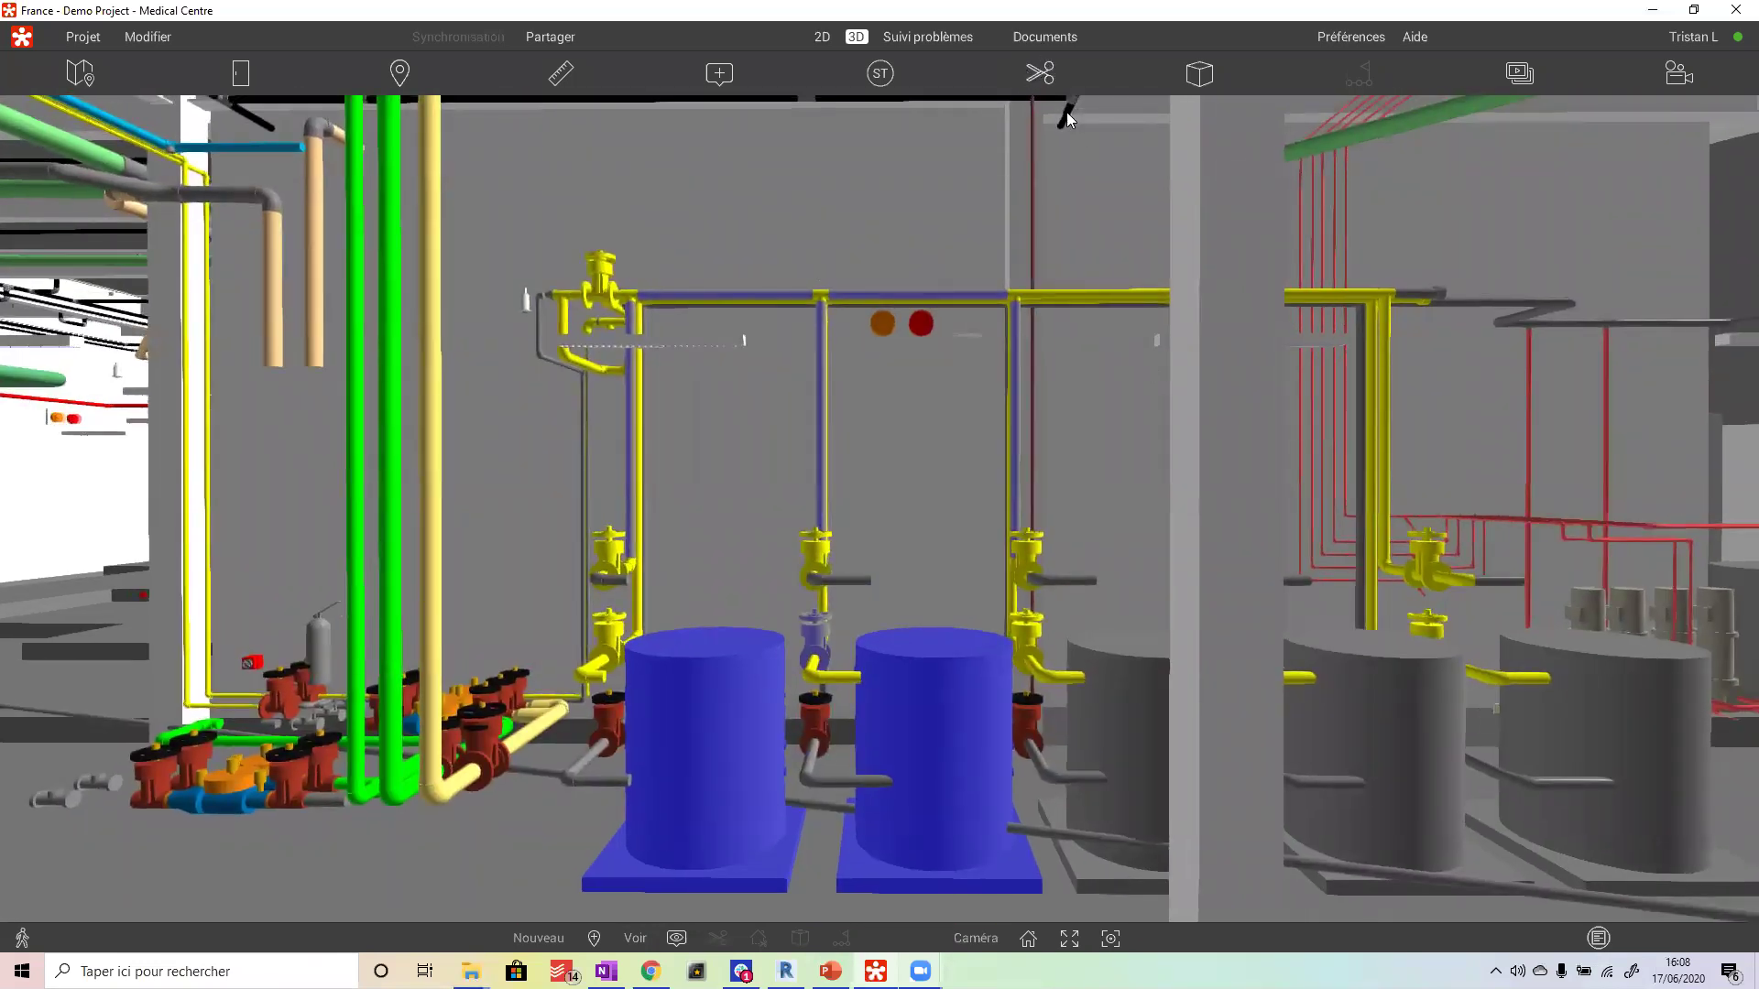
pyautogui.click(1032, 69)
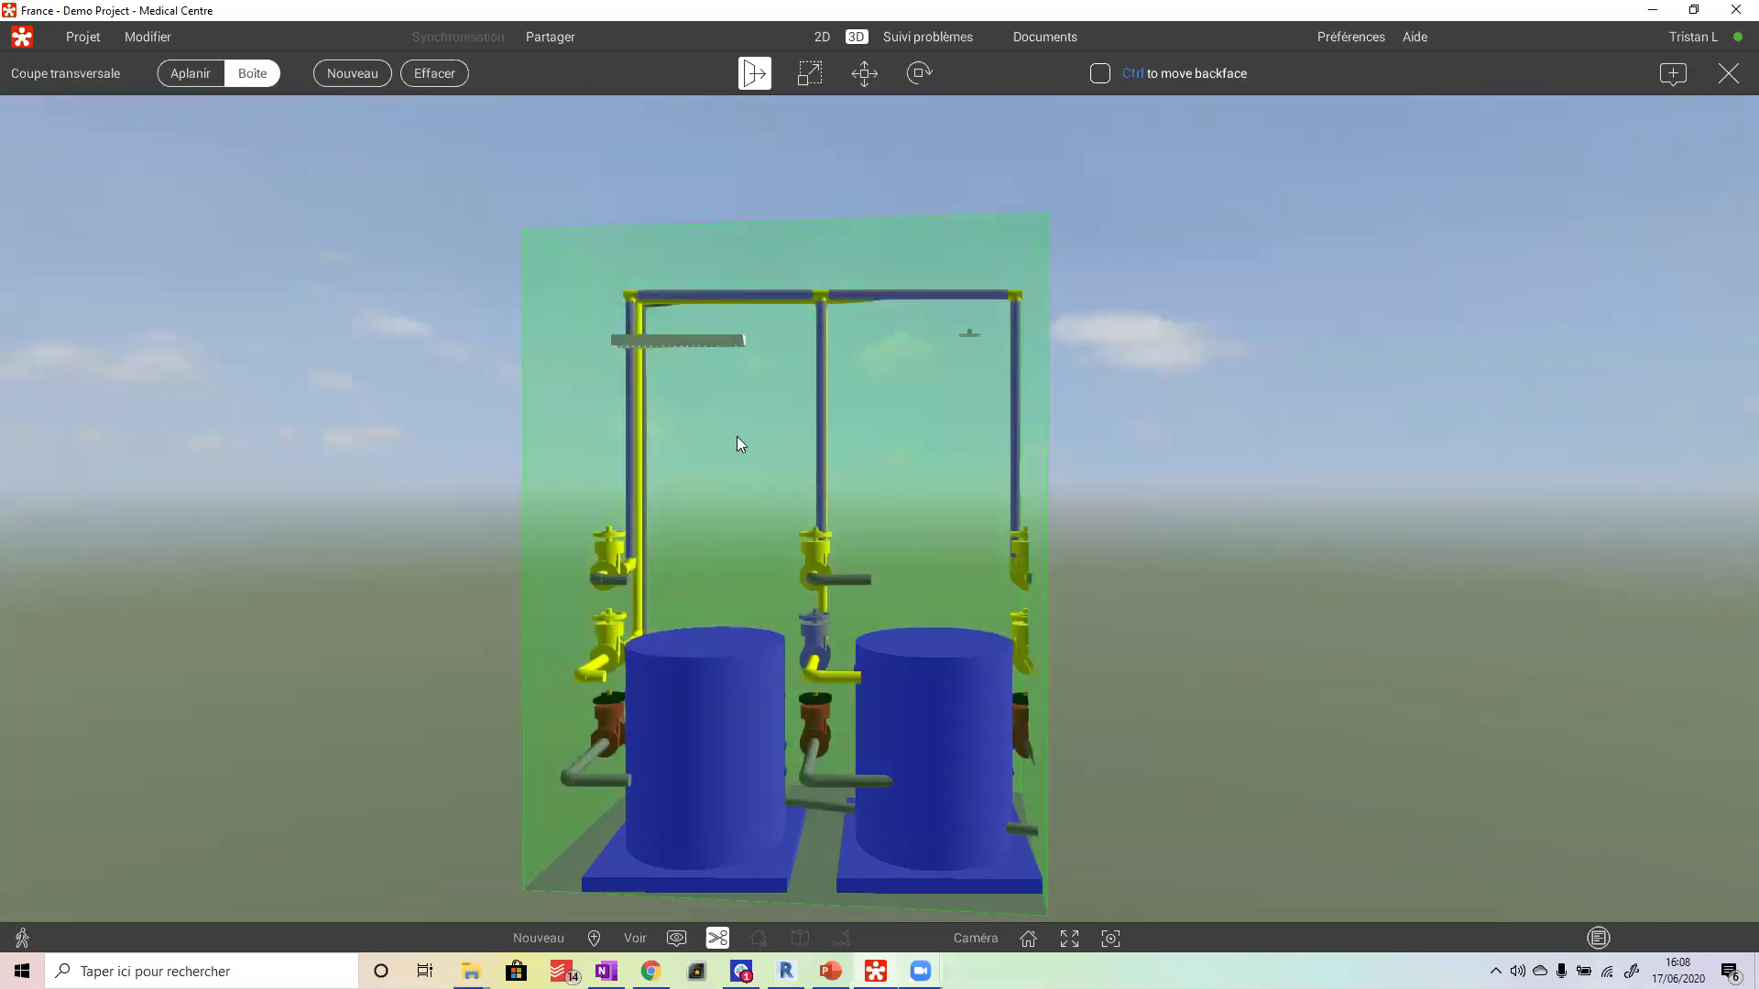
pyautogui.moveTo(734, 438); pyautogui.dragTo(1015, 440)
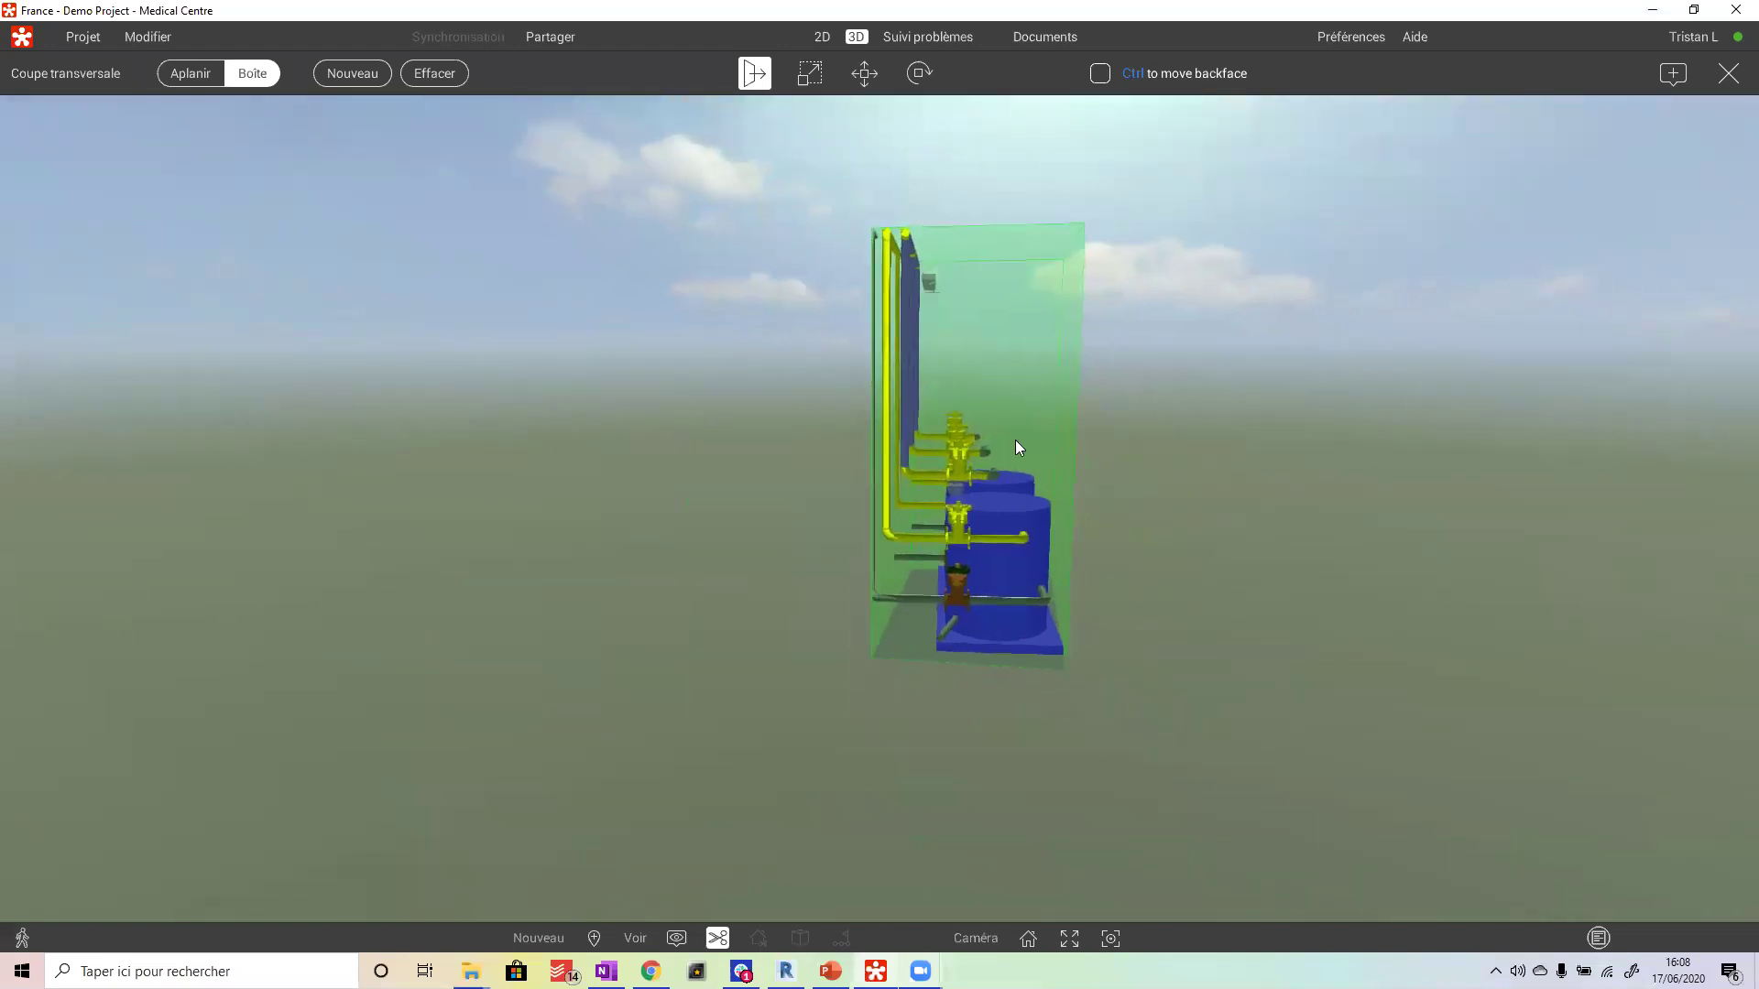
pyautogui.doubleClick(997, 459)
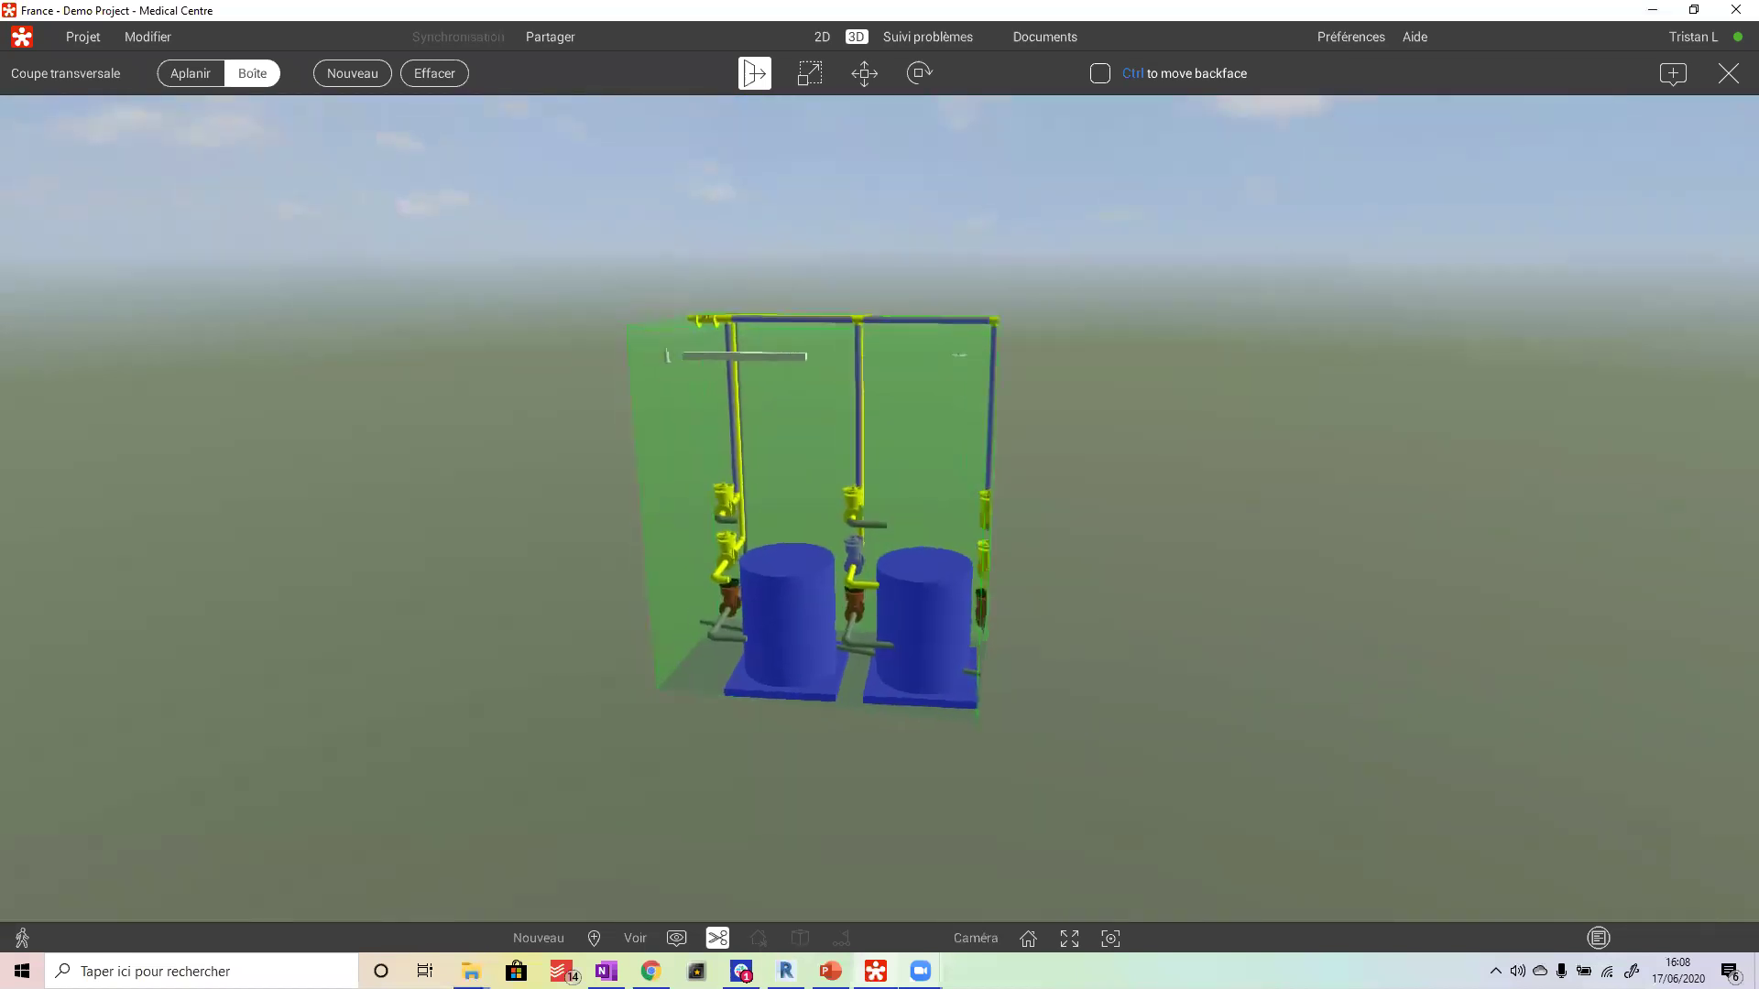
# - Inspect the boxed tanks, valves and pipes from the front, the pipe side and close up
pyautogui.click(903, 436)
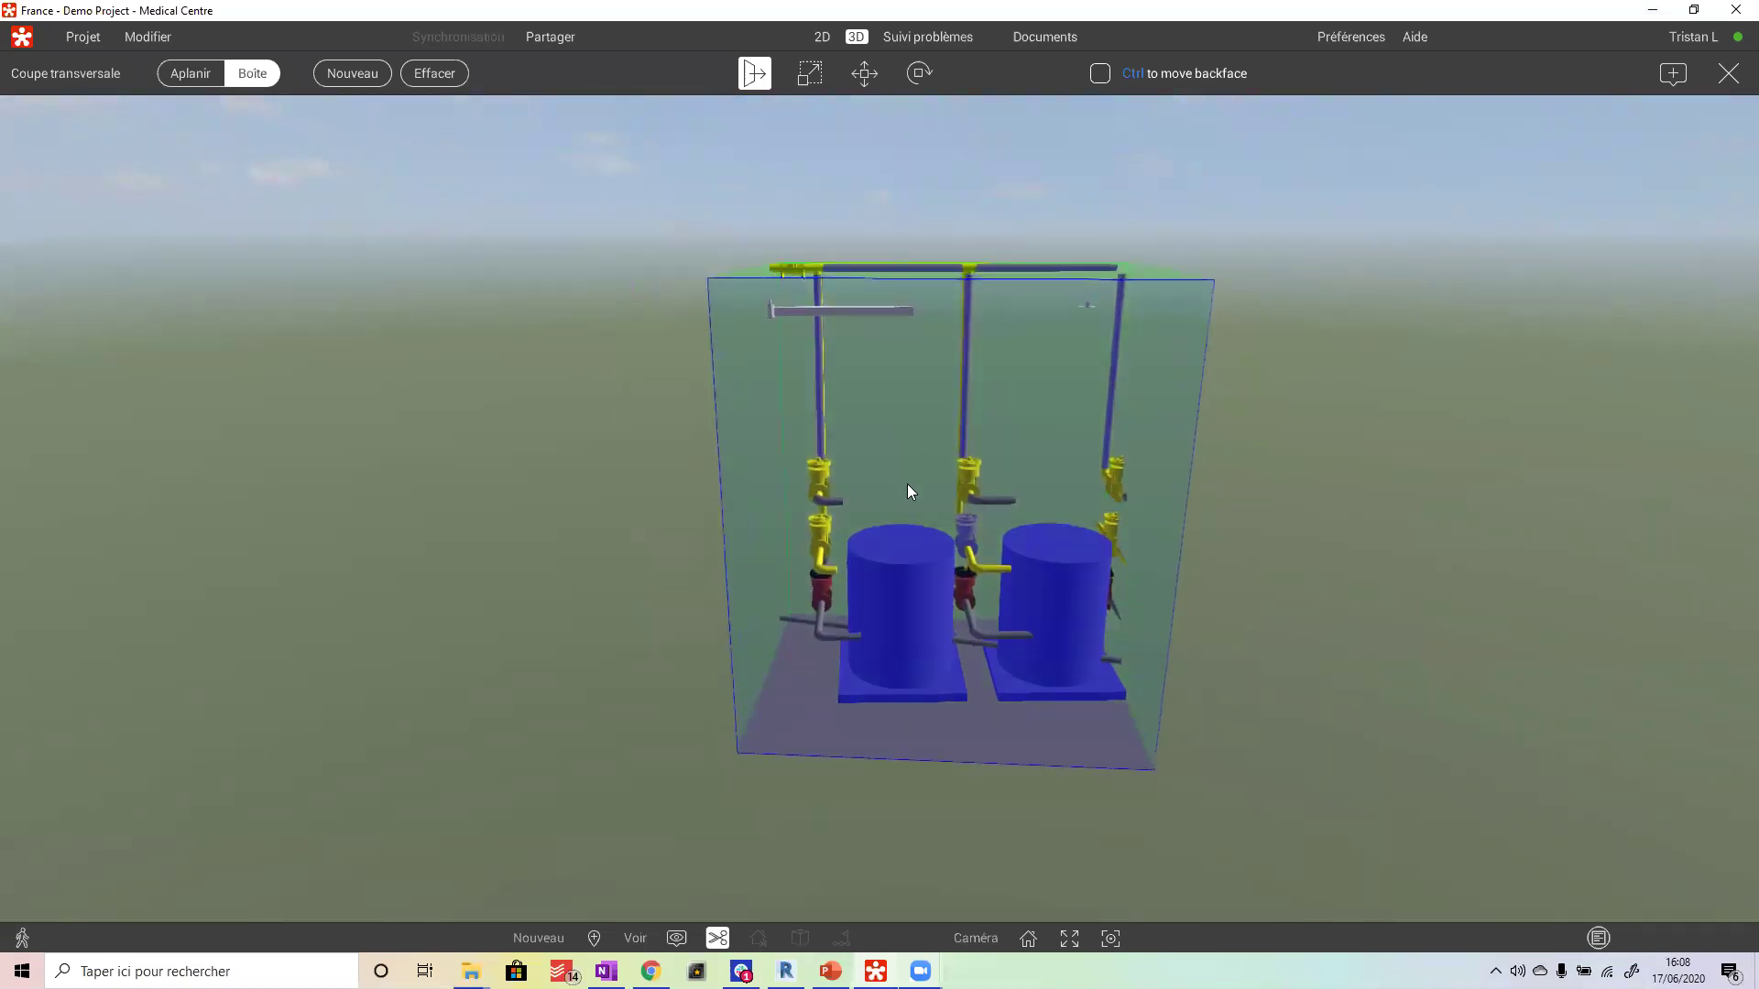
pyautogui.moveTo(916, 444); pyautogui.dragTo(811, 465)
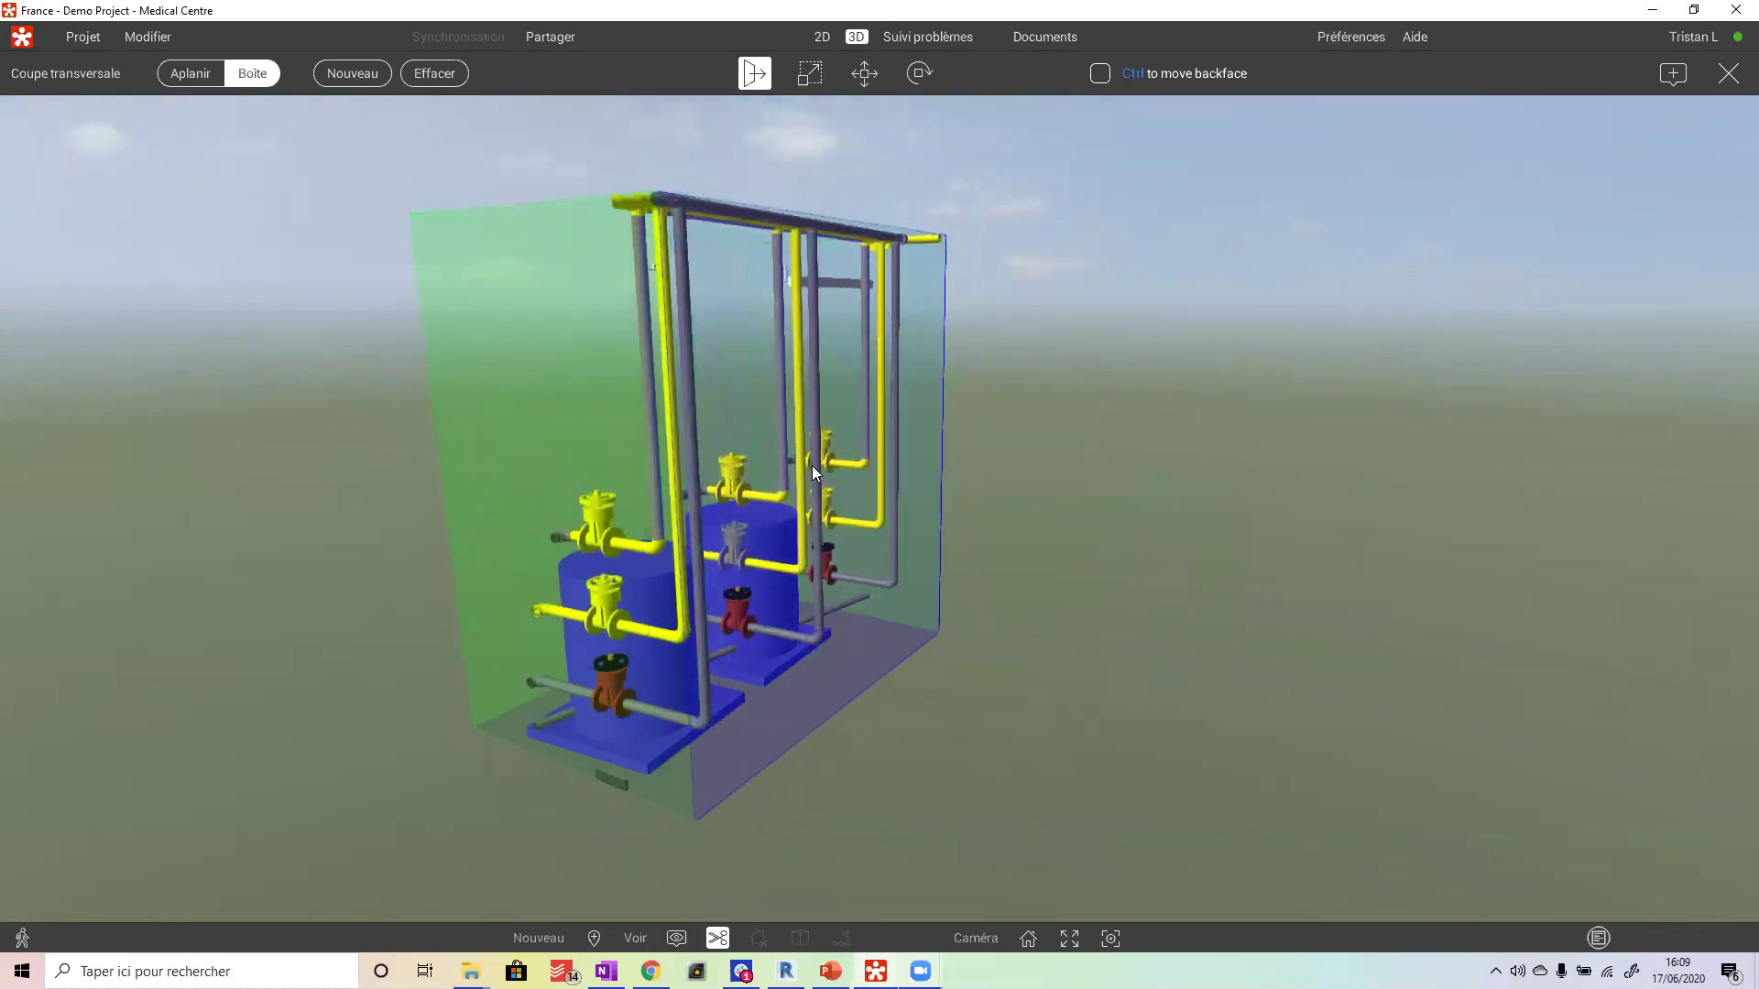
pyautogui.scroll(5, 812, 465)
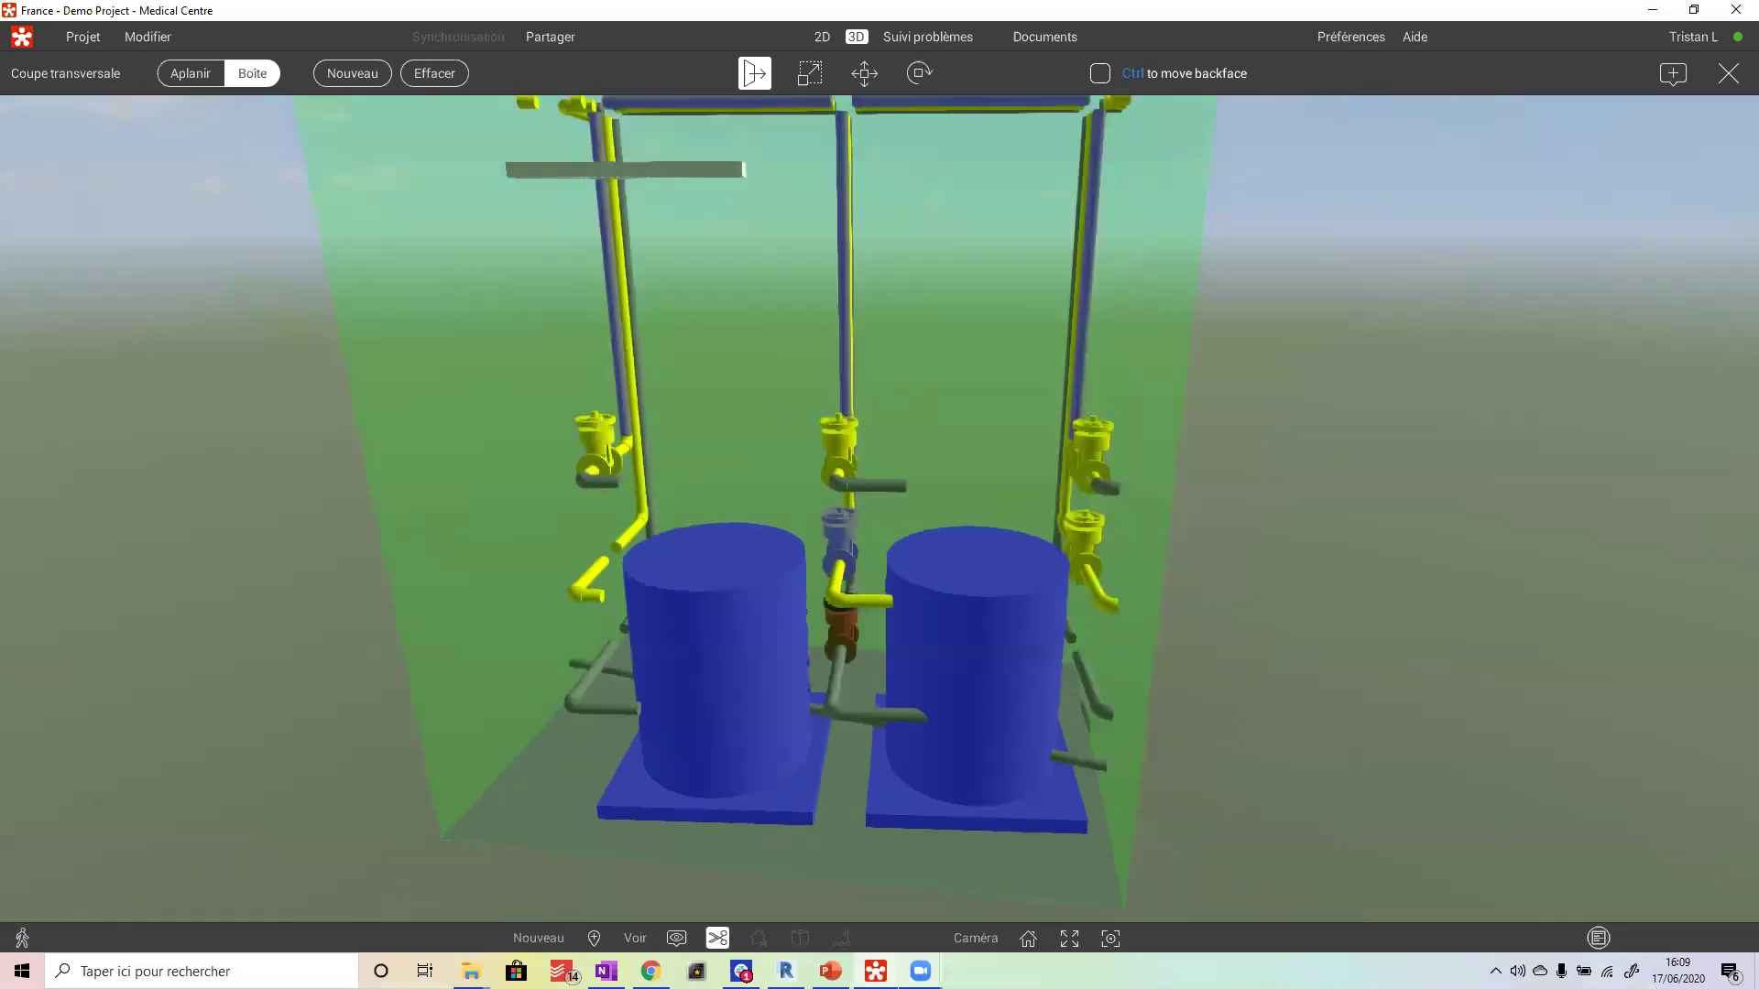
pyautogui.moveTo(879, 476); pyautogui.dragTo(975, 472)
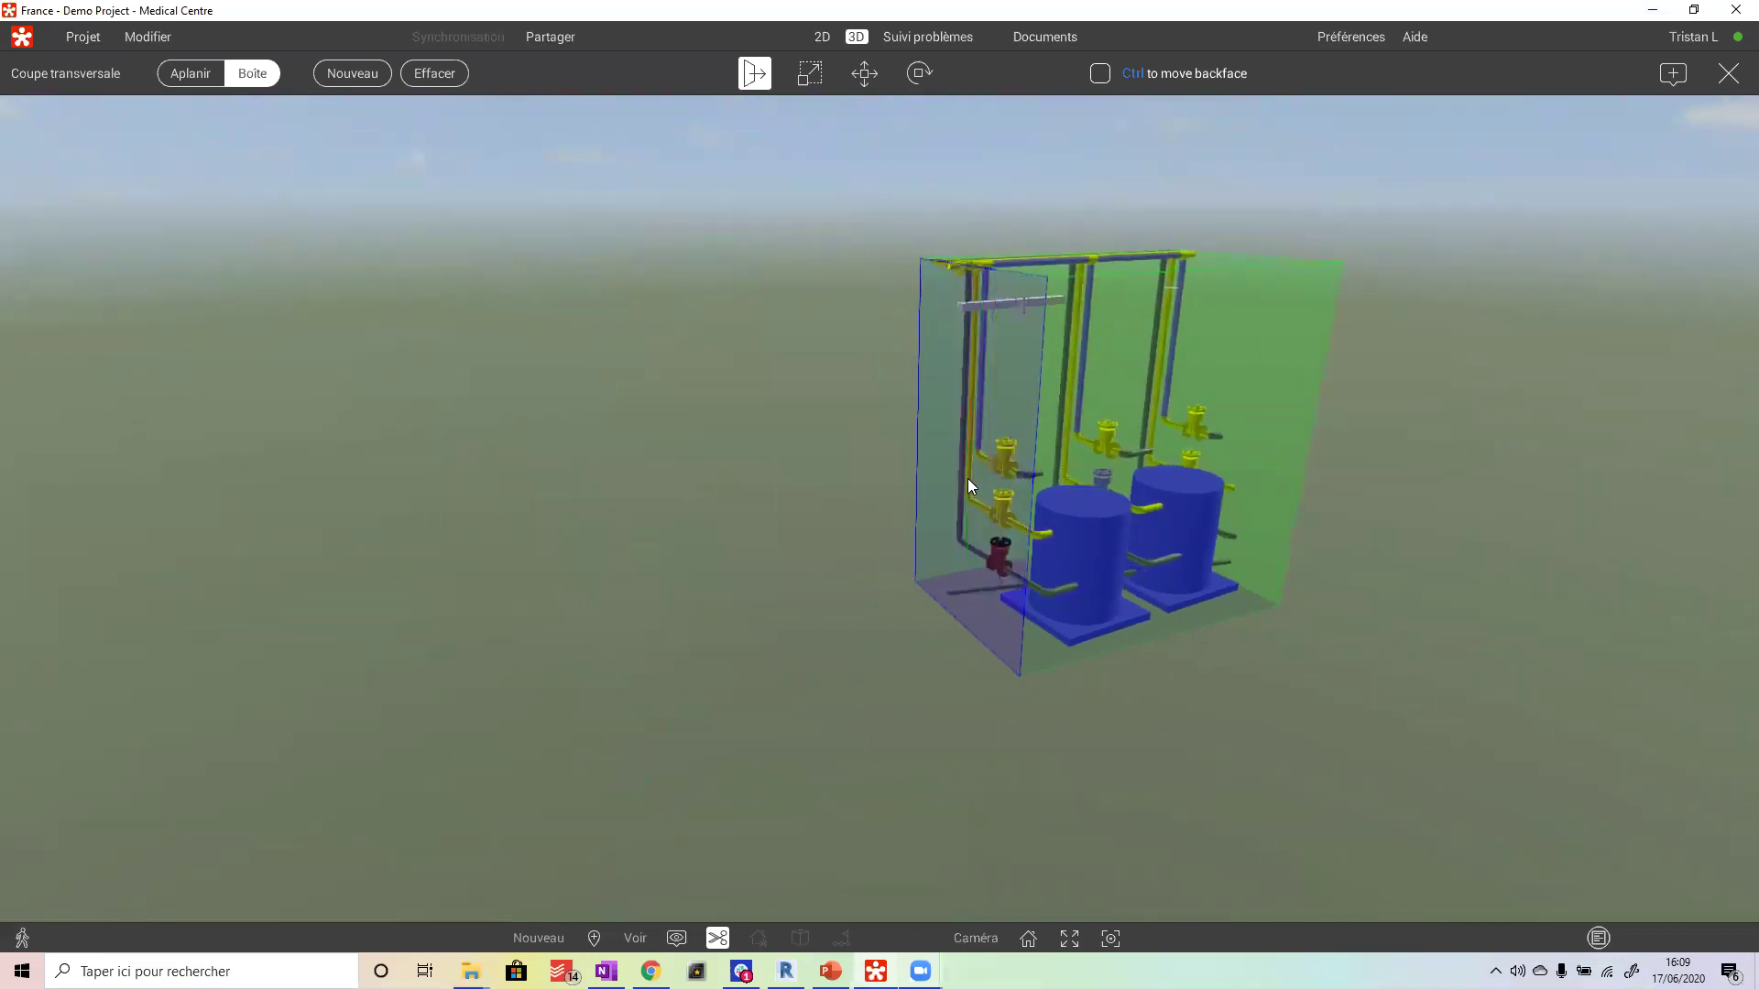
pyautogui.doubleClick(967, 487)
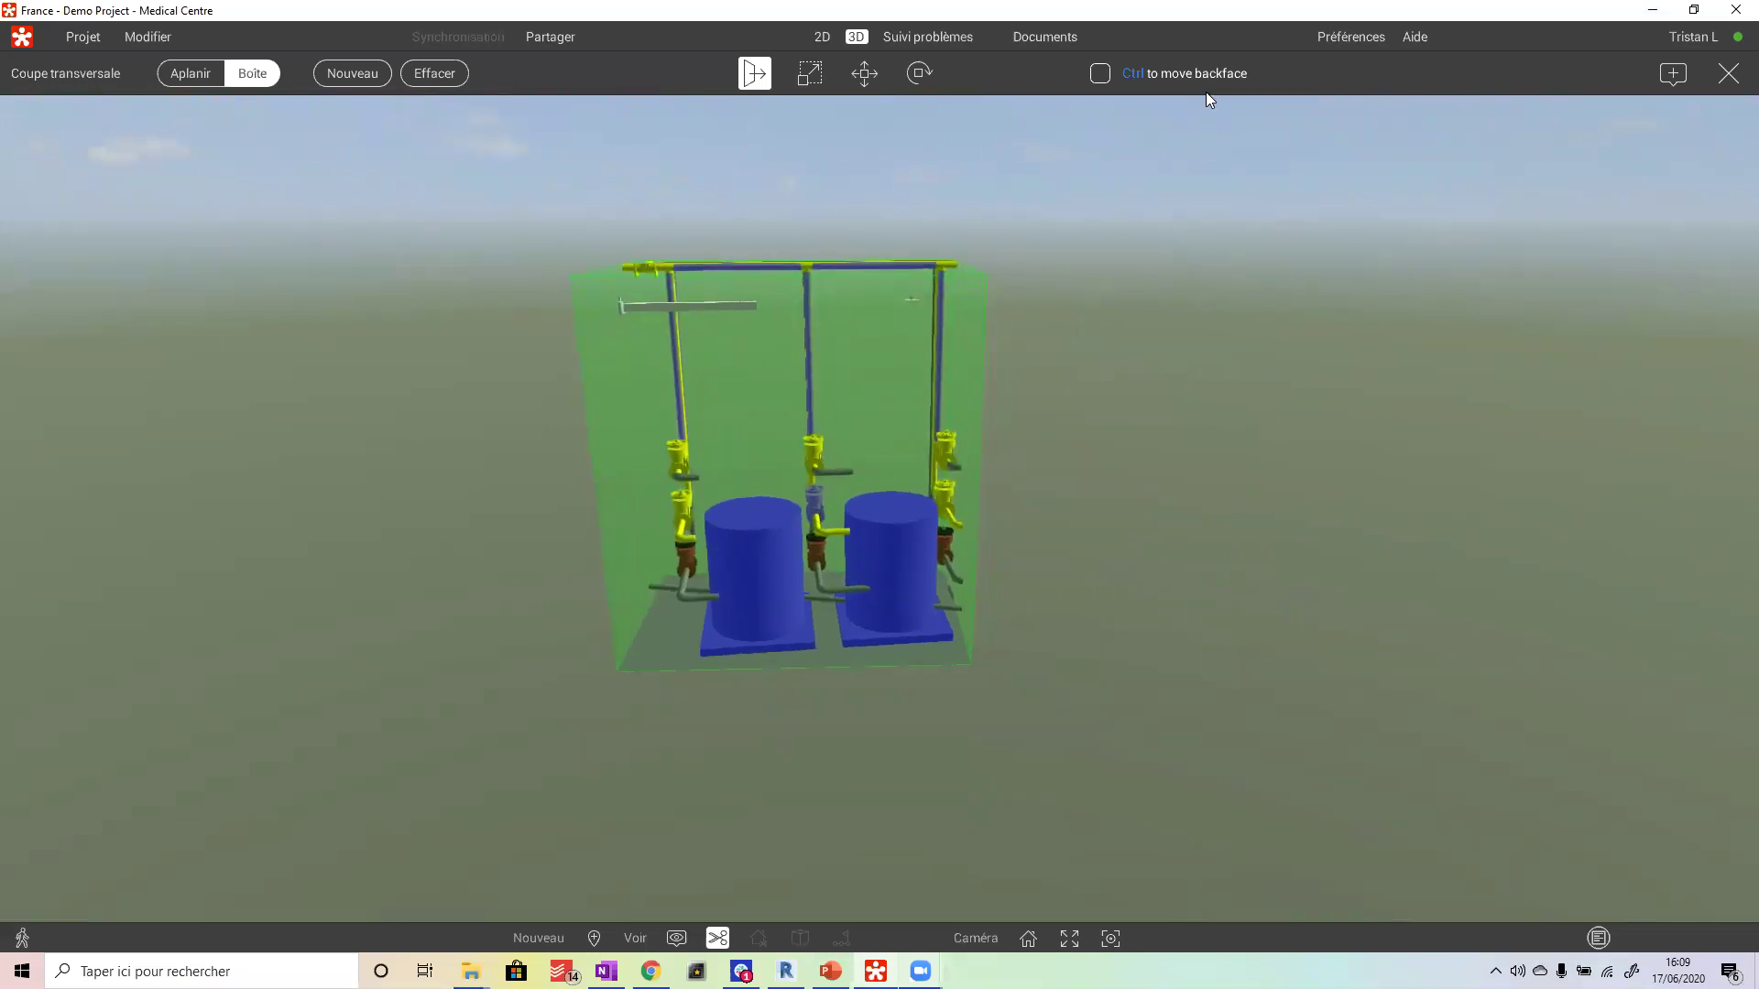
# - Enable moving of back faces, try it on the section box's rear and side faces, and close the section settings
pyautogui.click(1100, 76)
pyautogui.moveTo(760, 401)
pyautogui.mouseDown()
pyautogui.moveTo(767, 308)
pyautogui.moveTo(758, 404)
pyautogui.mouseUp()
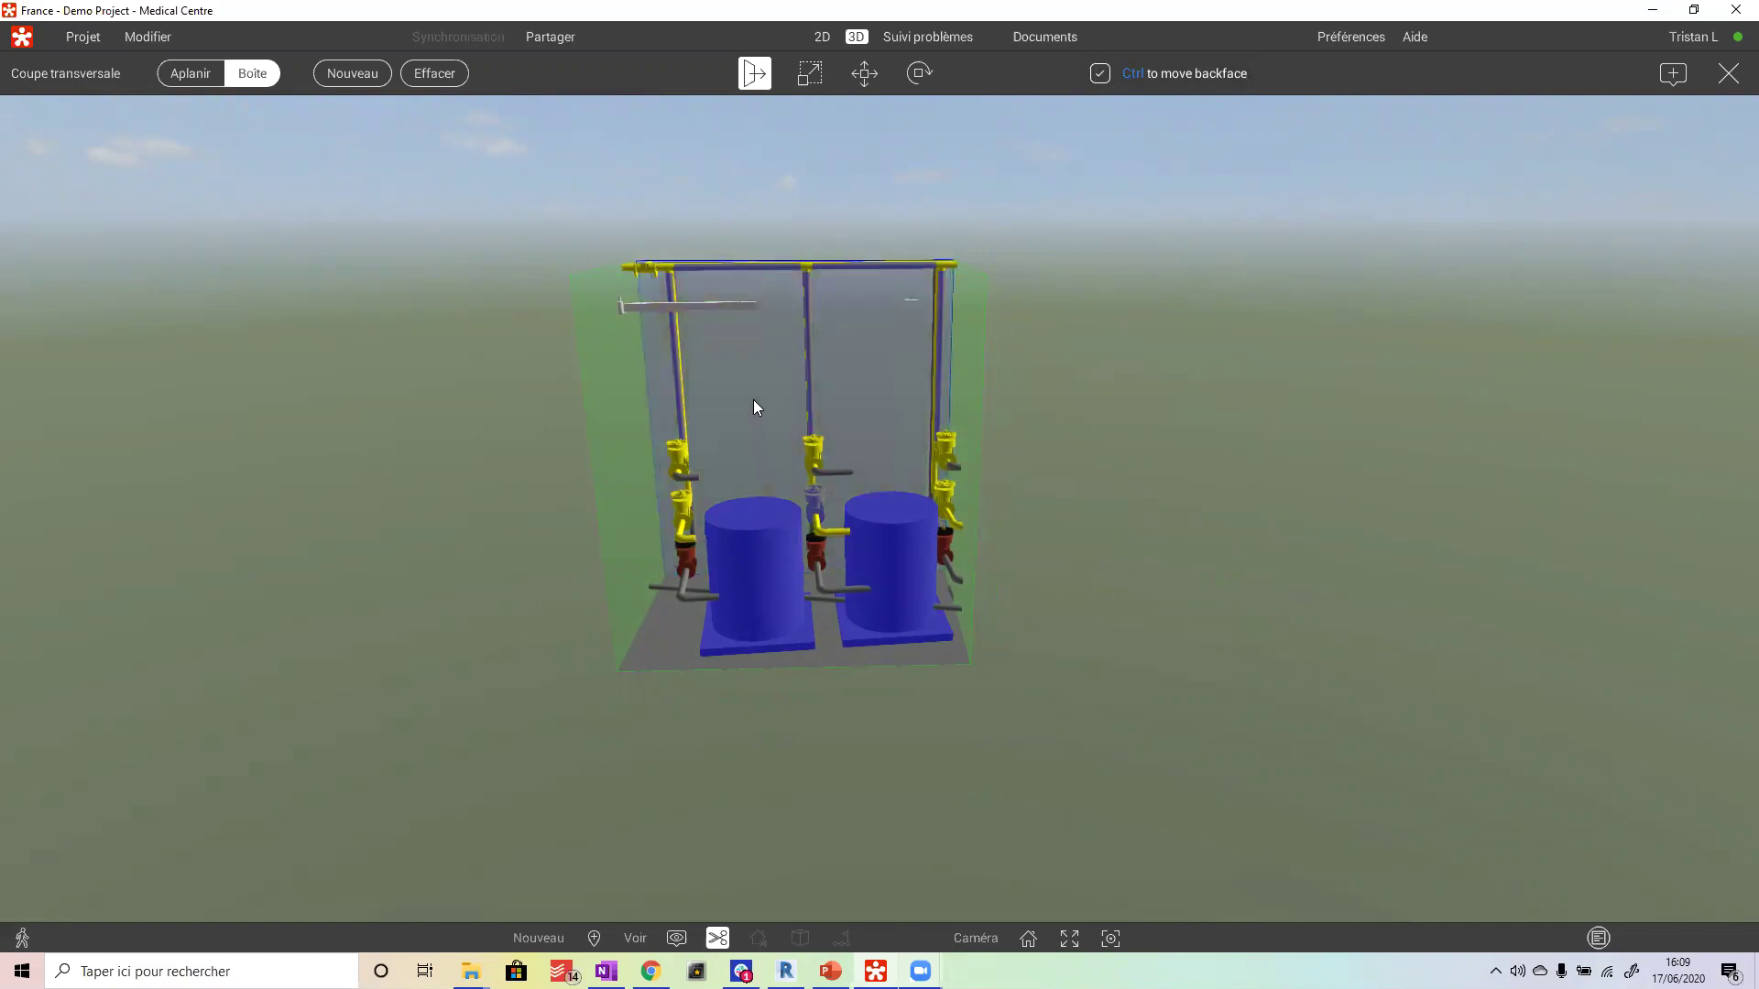
pyautogui.moveTo(635, 440)
pyautogui.mouseDown()
pyautogui.moveTo(572, 431)
pyautogui.moveTo(630, 447)
pyautogui.mouseUp()
pyautogui.moveTo(965, 401)
pyautogui.mouseDown()
pyautogui.moveTo(1011, 396)
pyautogui.moveTo(959, 399)
pyautogui.mouseUp()
pyautogui.keyDown('ctrl'); pyautogui.moveTo(866, 434); pyautogui.dragTo(1099, 453); pyautogui.keyUp('ctrl')
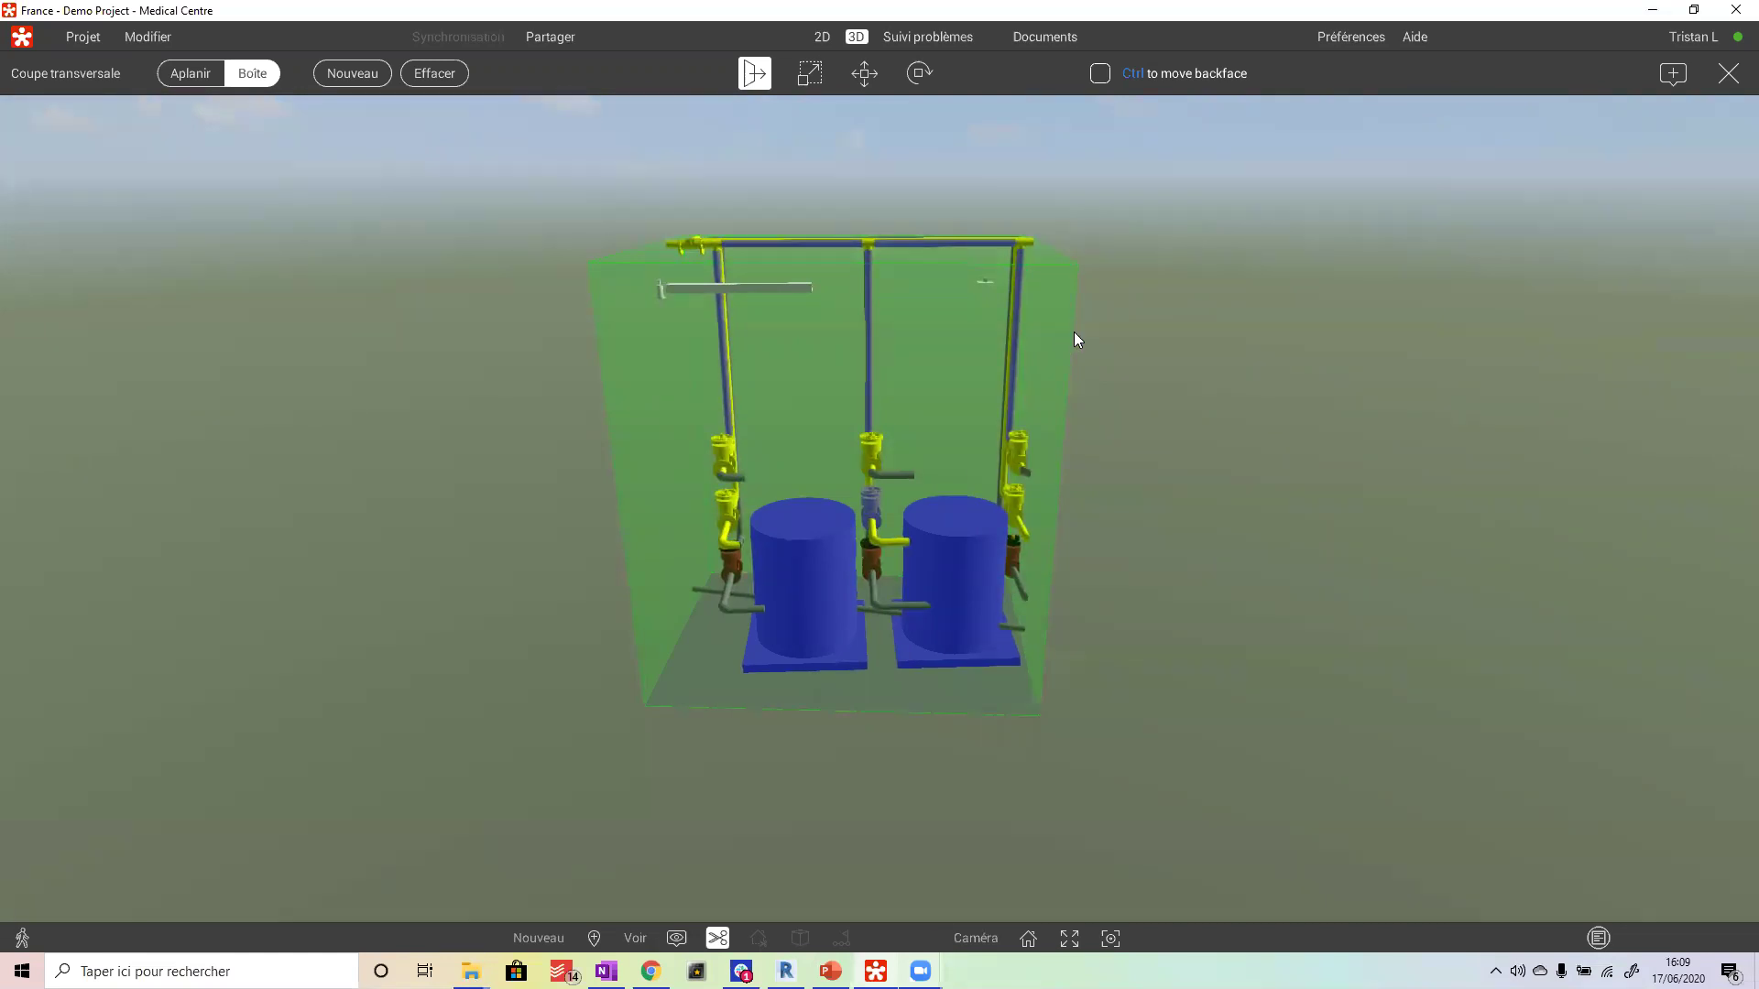
pyautogui.click(1729, 74)
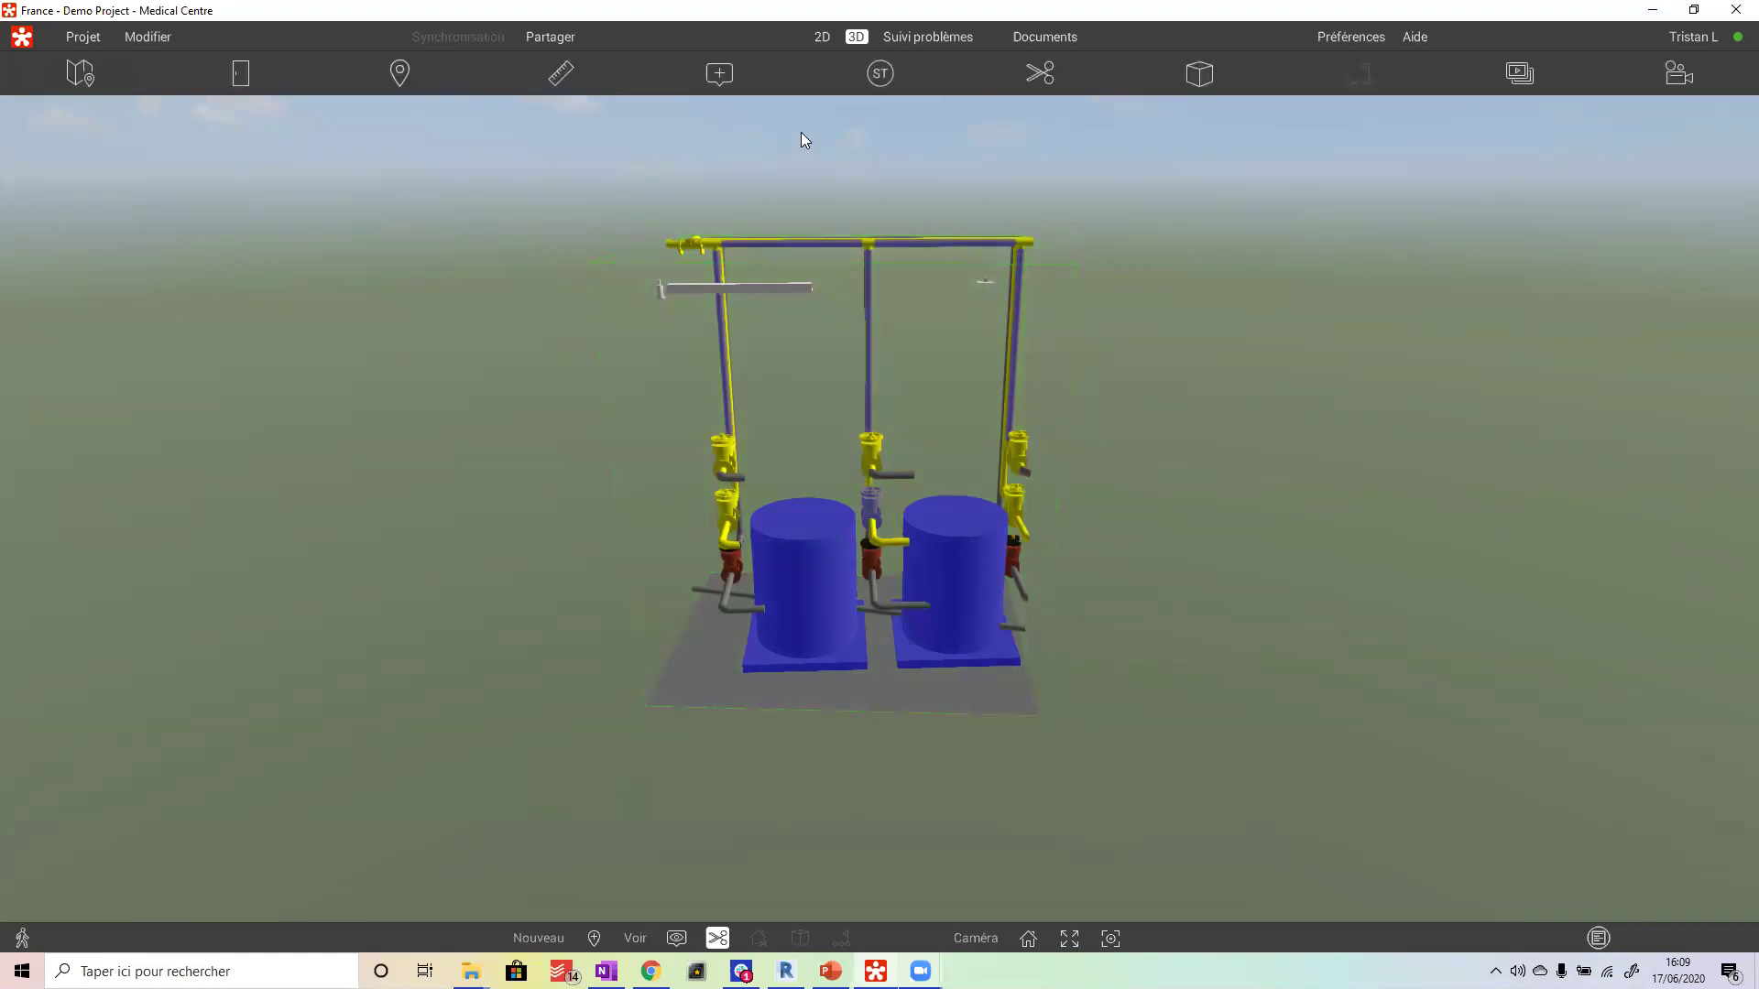
# - Enter stamp mode and browse the stamps in the _BIM and _Conception categories, dismissing the chat notification
pyautogui.click(880, 76)
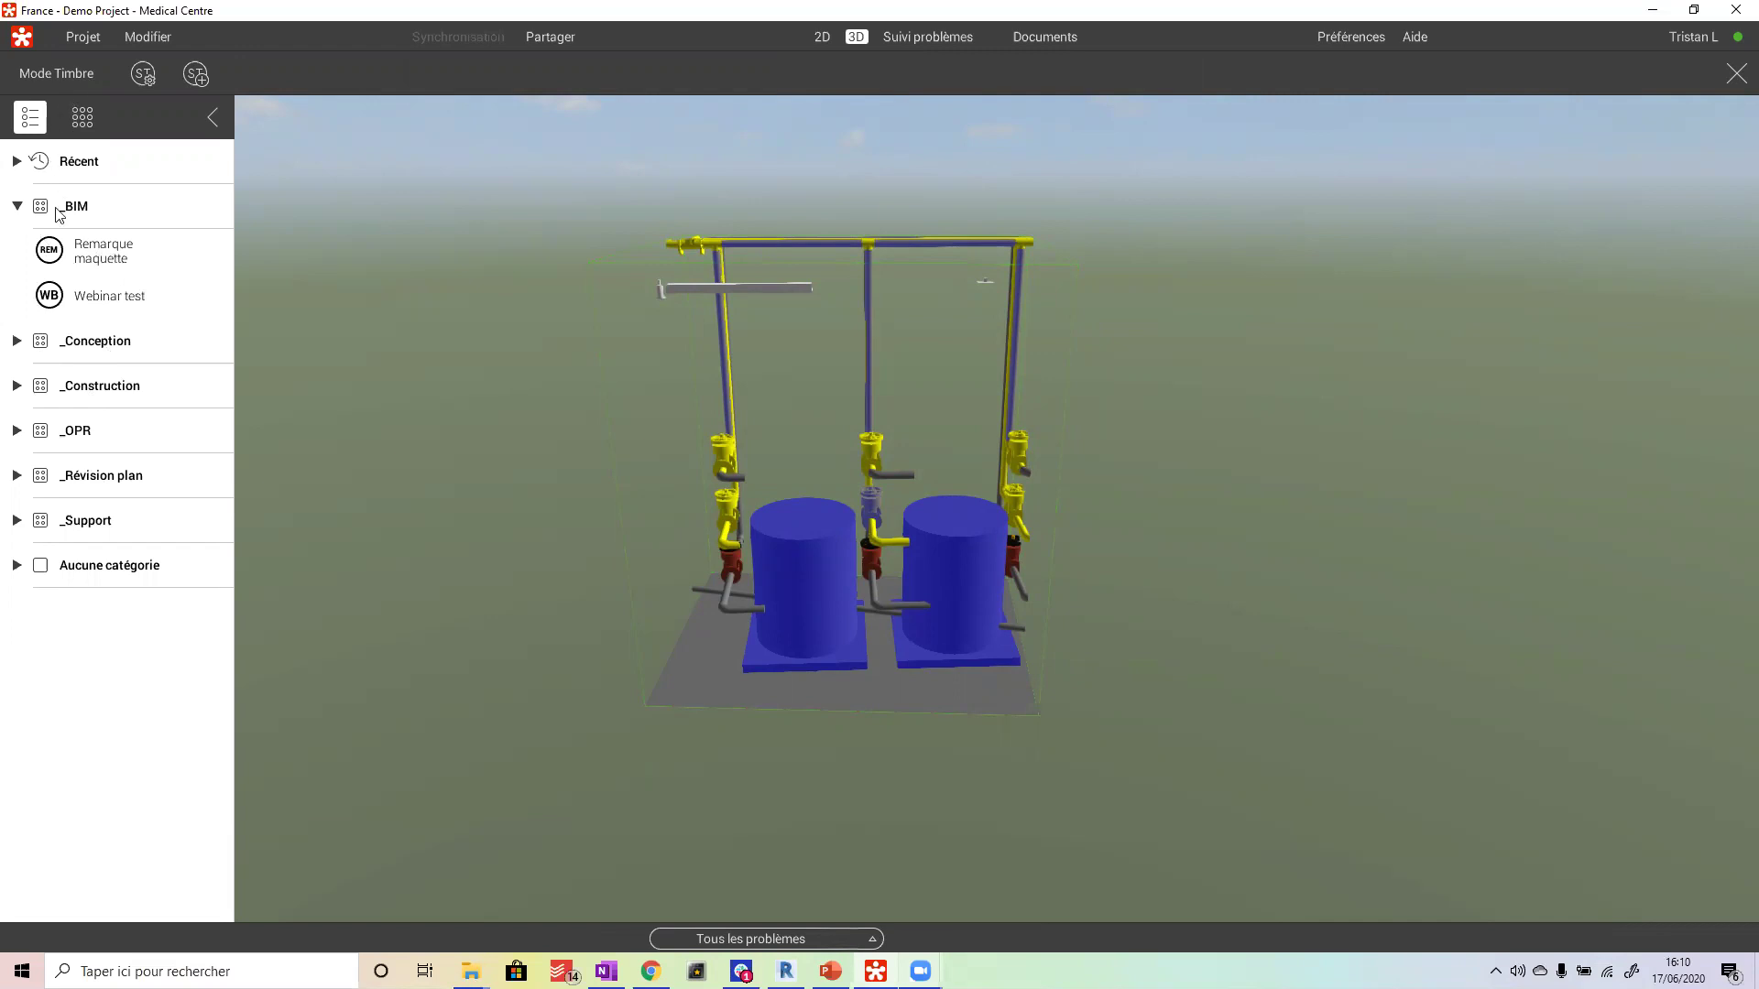
pyautogui.click(19, 348)
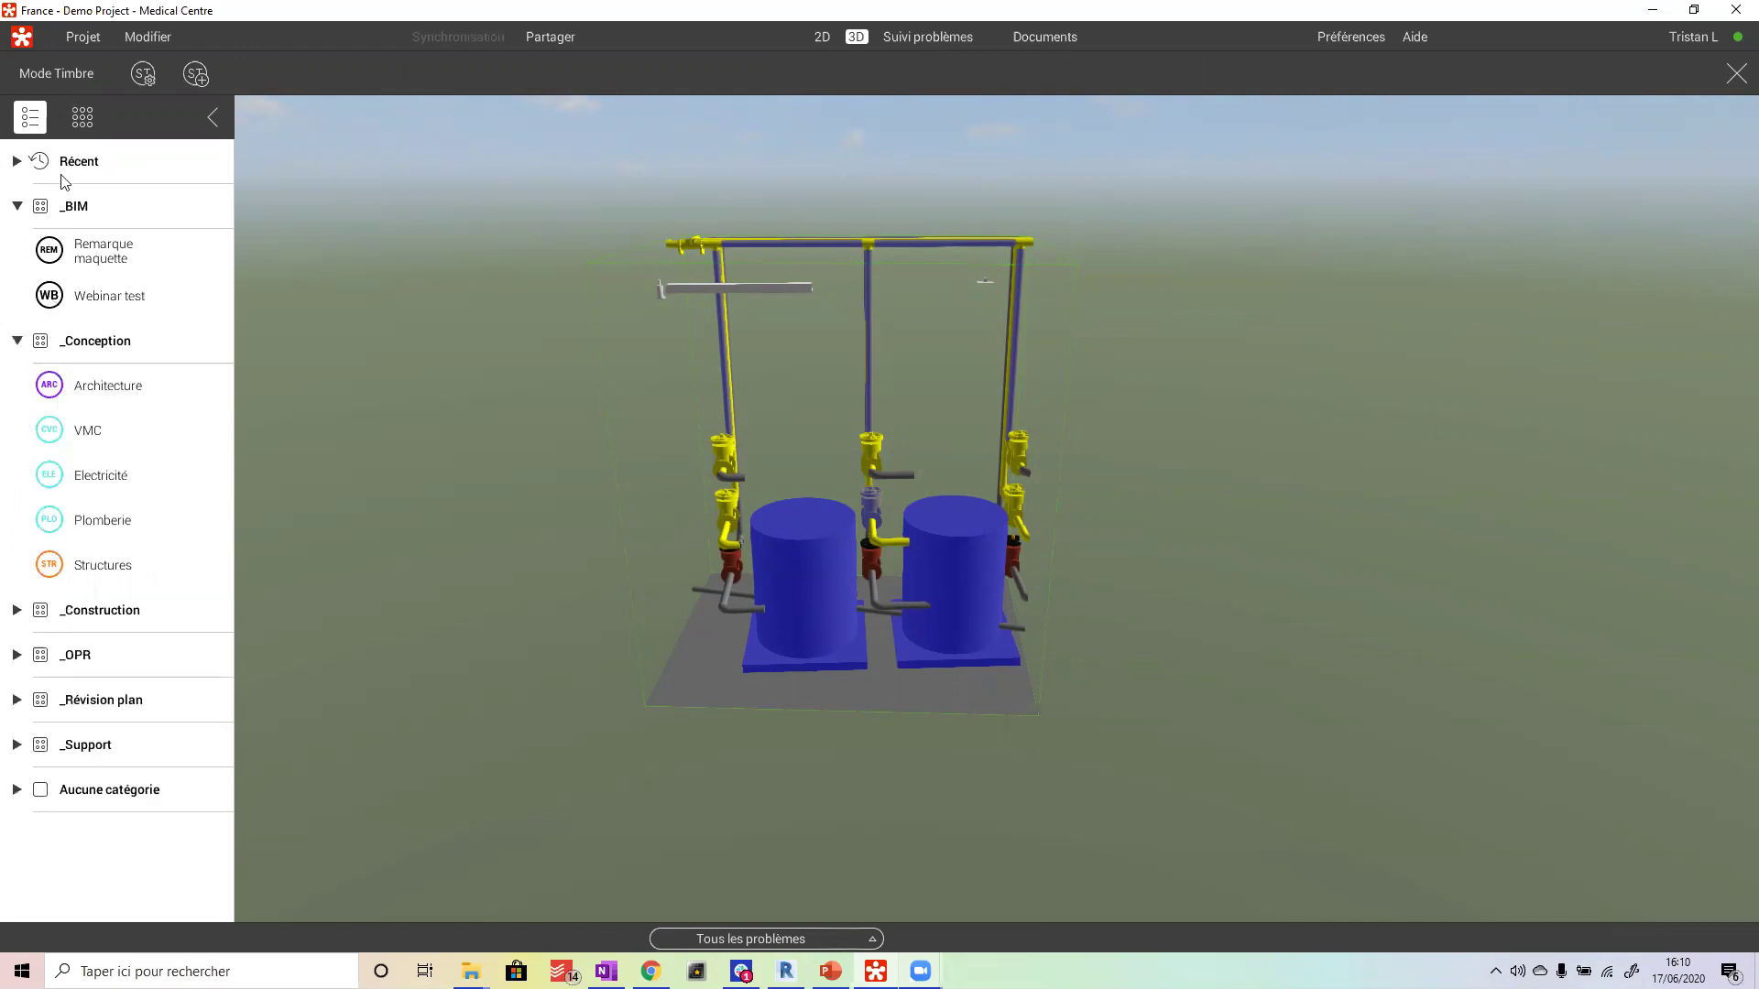
pyautogui.click(19, 340)
pyautogui.click(17, 206)
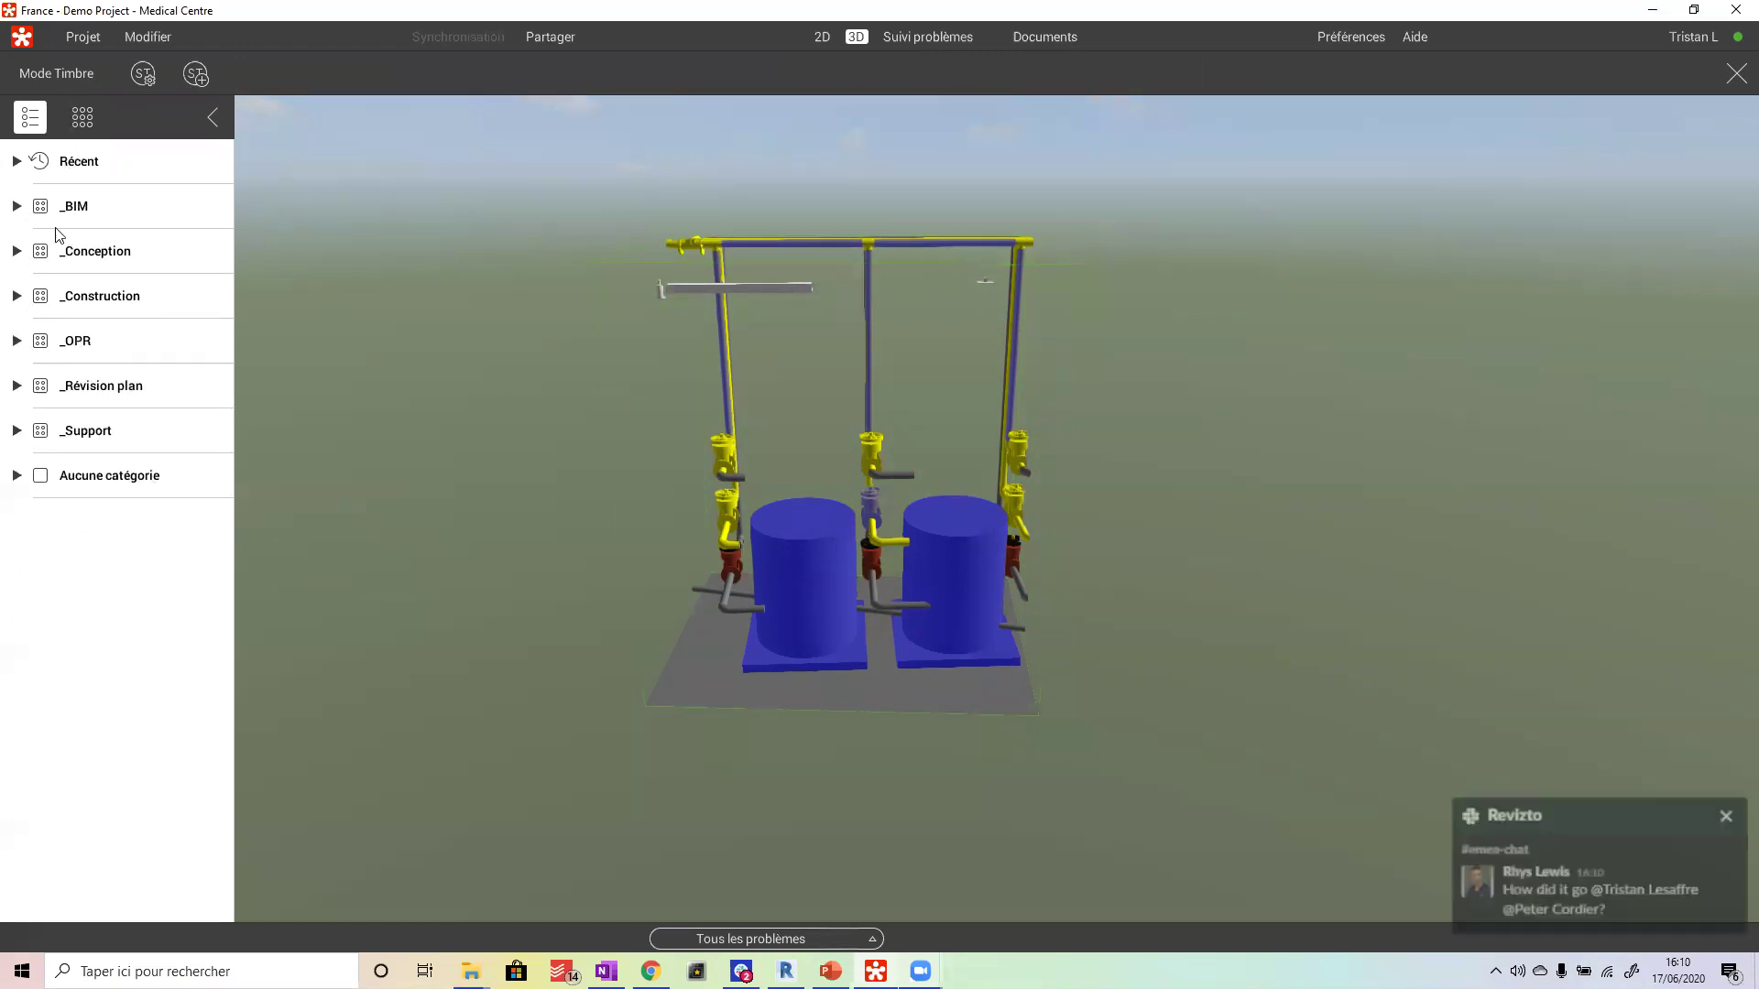
pyautogui.click(1726, 816)
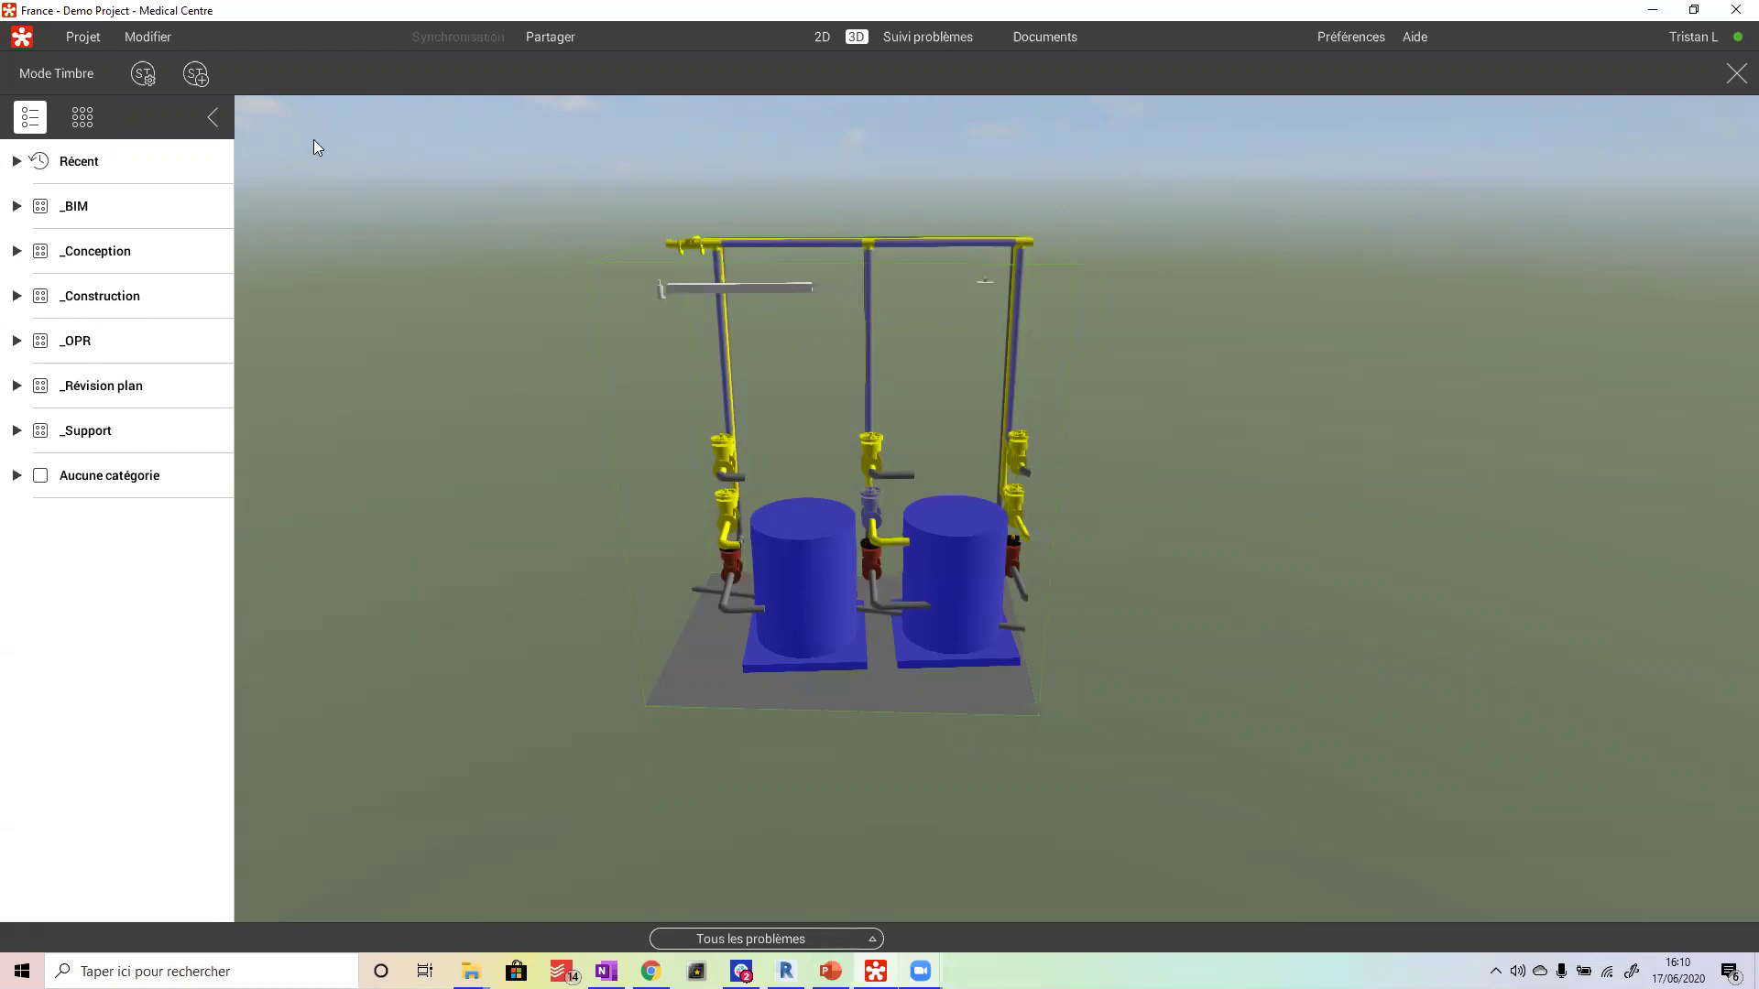
# - Try to create a stamp template with abbreviation WB, title Webinar and category _BIM
pyautogui.click(188, 75)
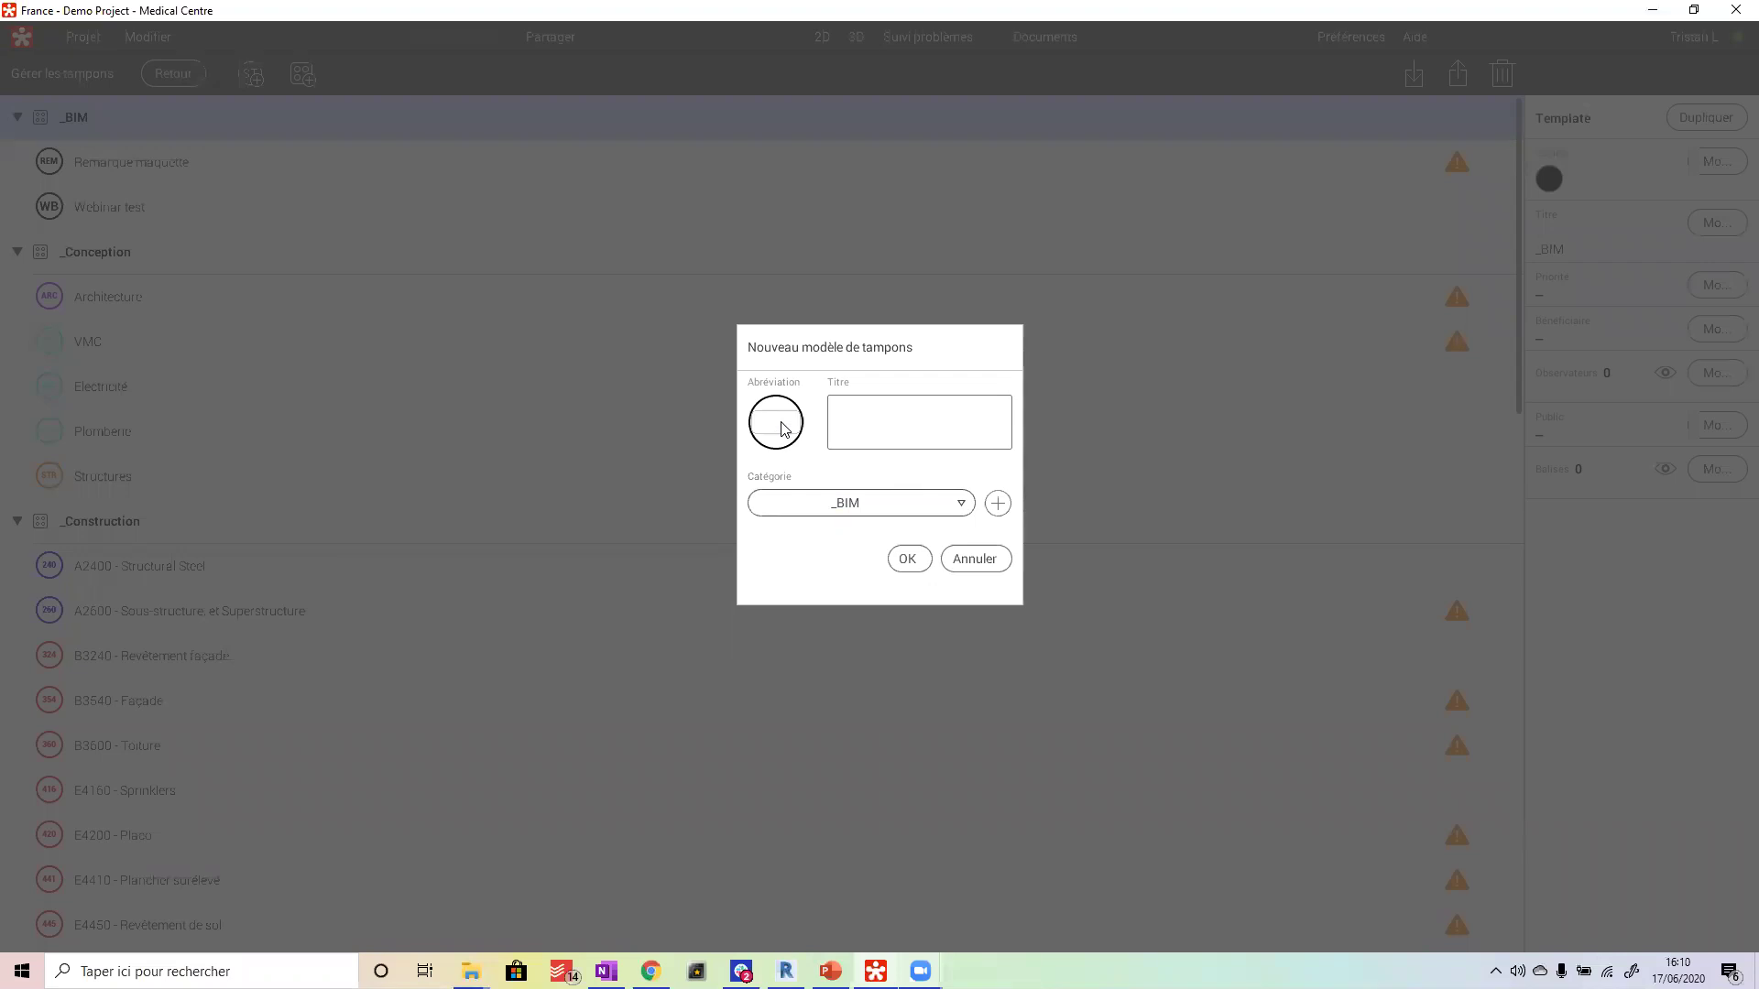
pyautogui.write('WB')
pyautogui.write('Web')
pyautogui.press('BackSpace')
pyautogui.press('BackSpace')
pyautogui.write('ebinar')
pyautogui.click(961, 505)
pyautogui.scroll(-1, 936, 583)
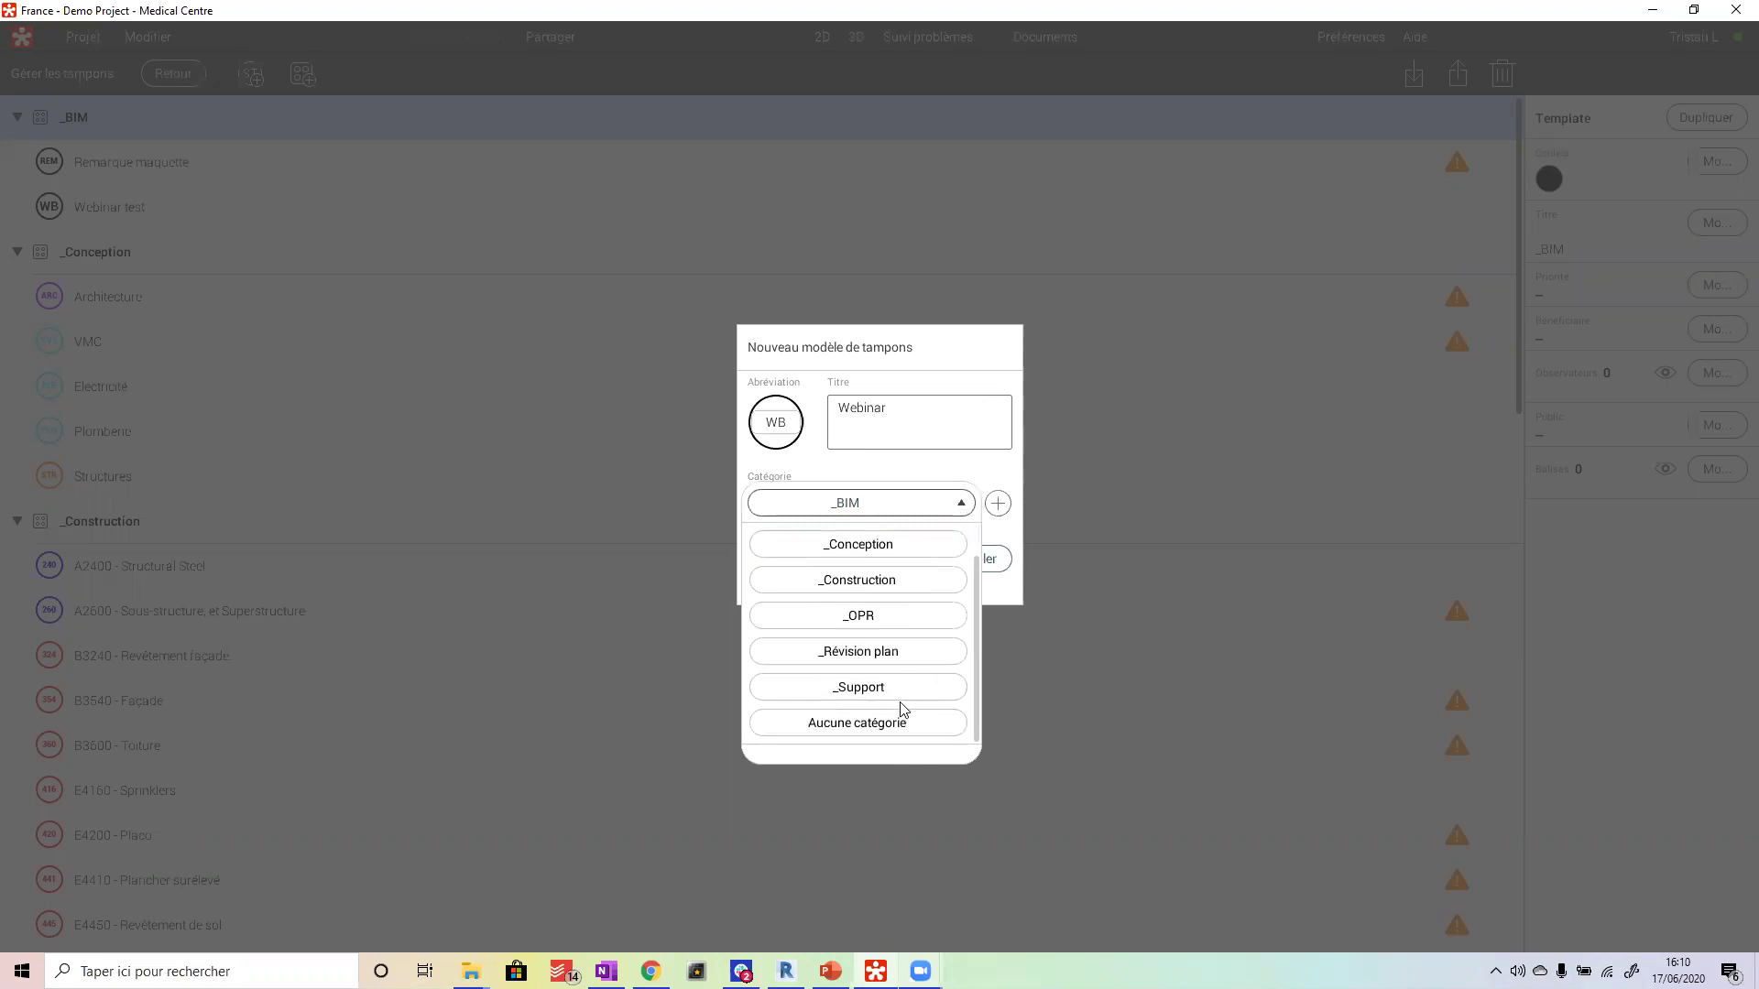
pyautogui.scroll(1, 903, 708)
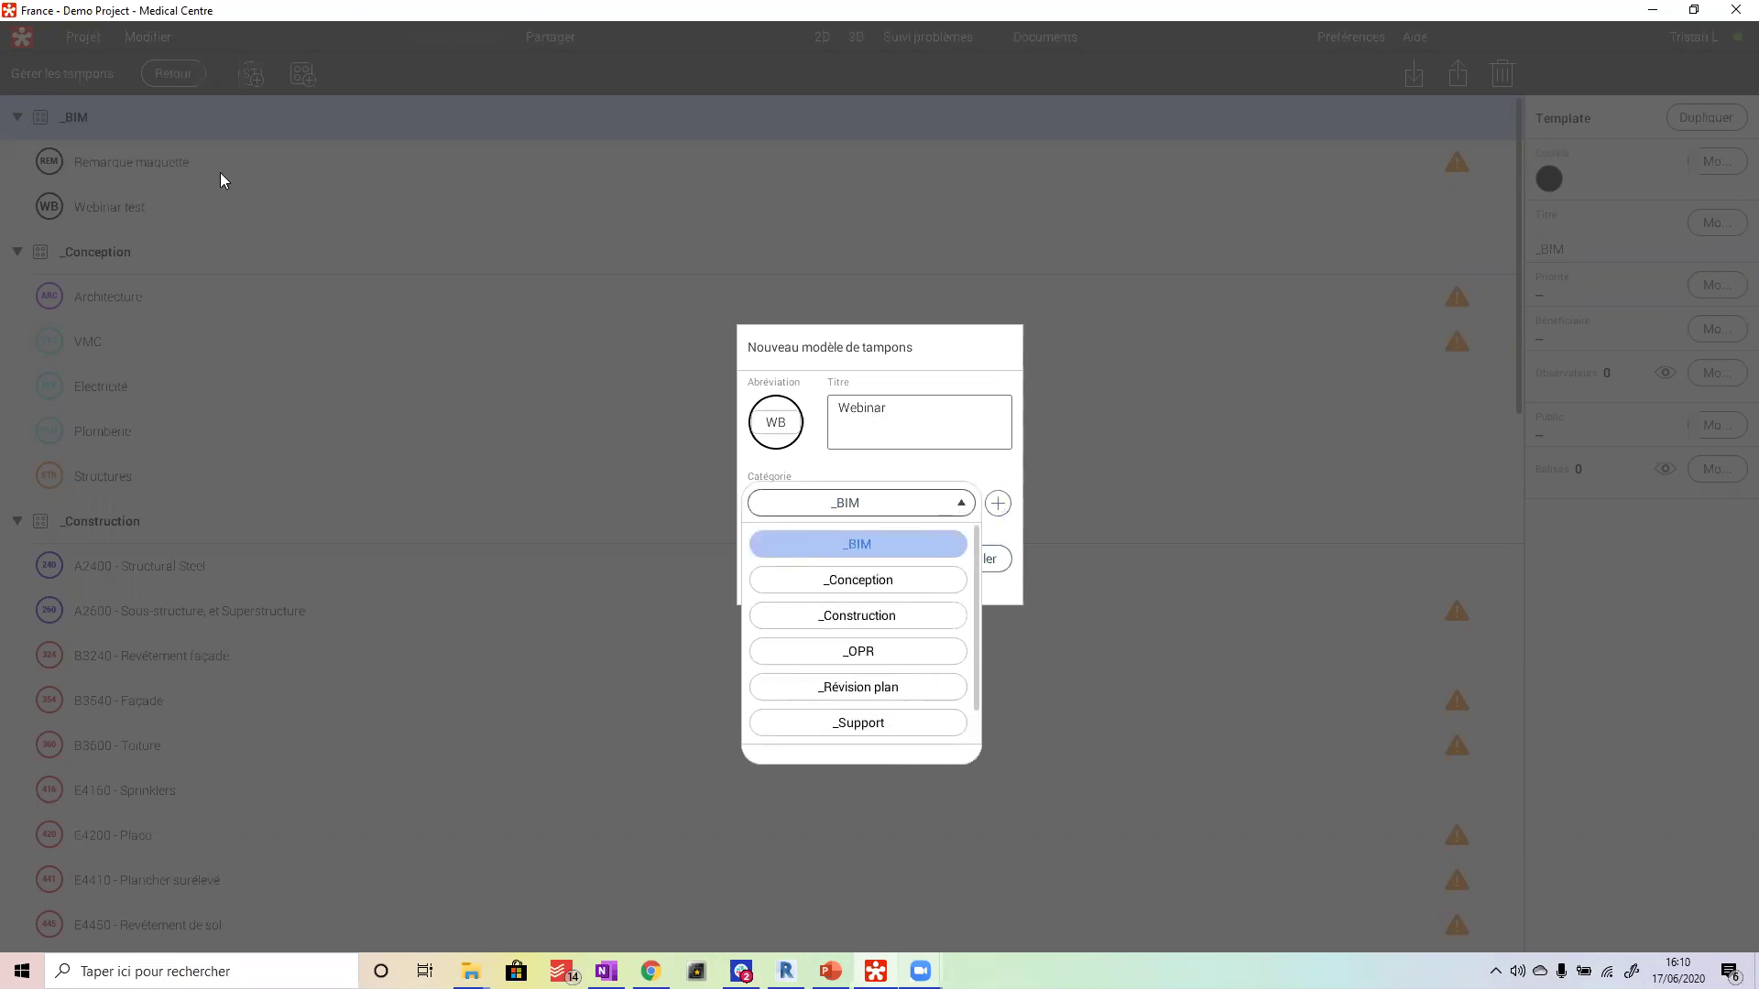
pyautogui.click(852, 551)
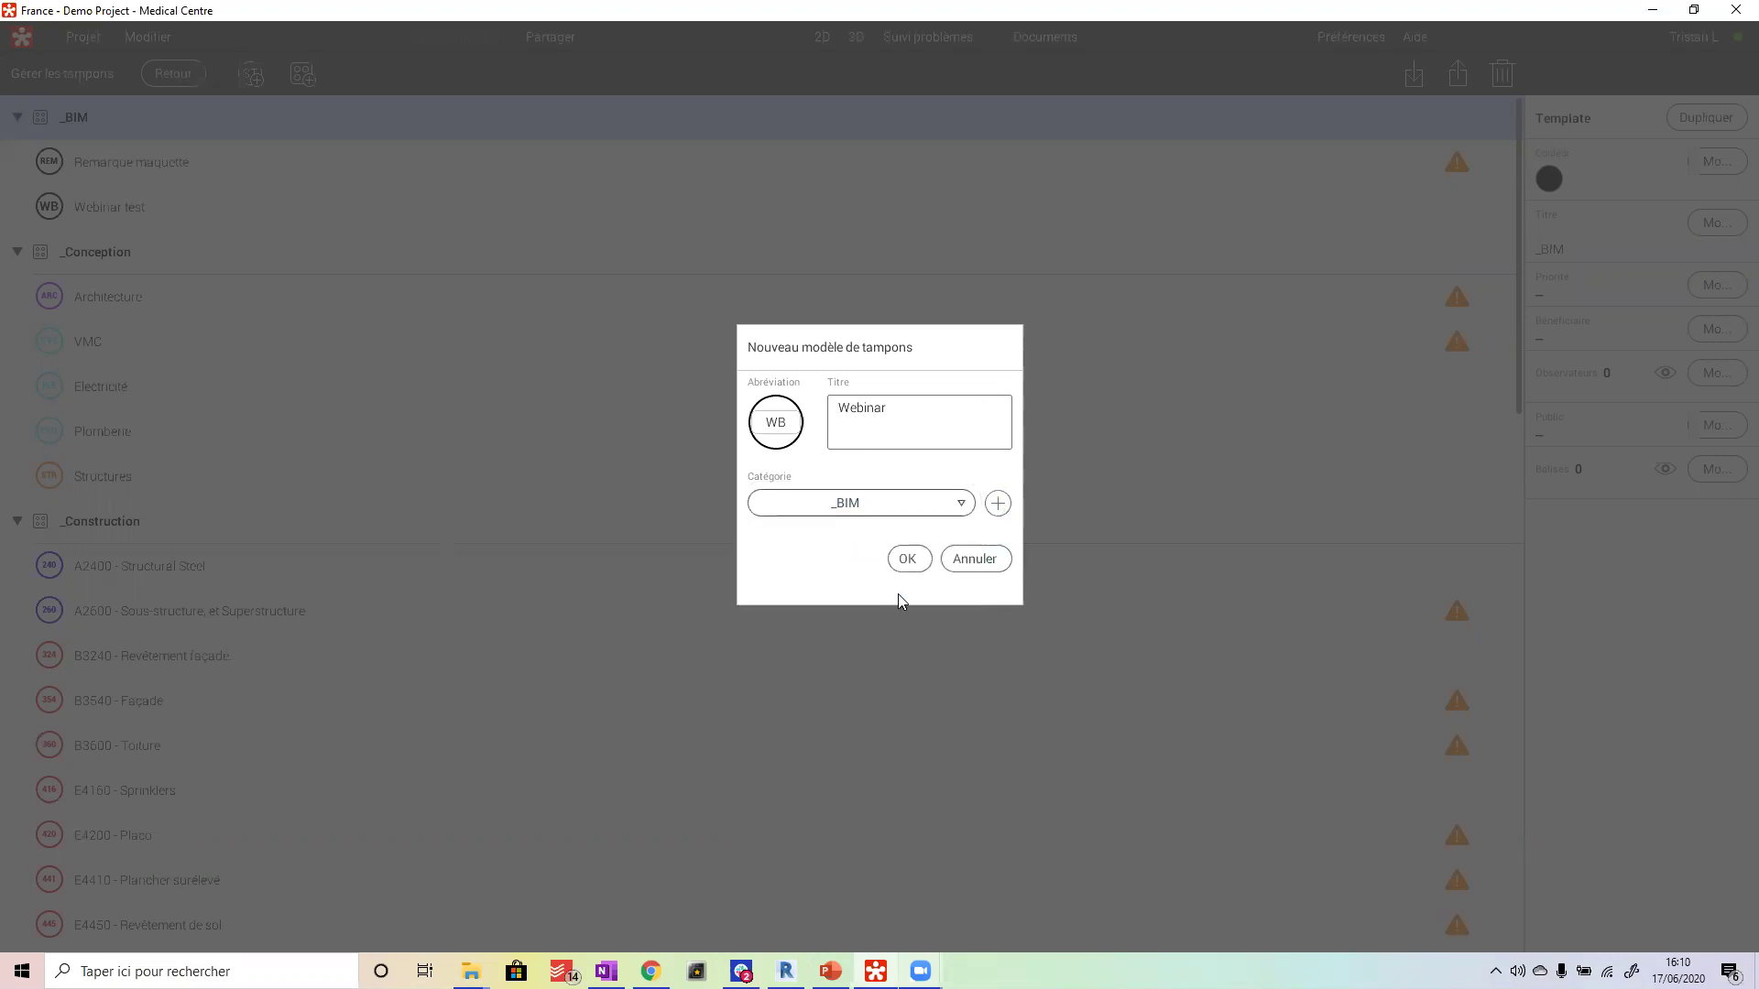
pyautogui.click(909, 557)
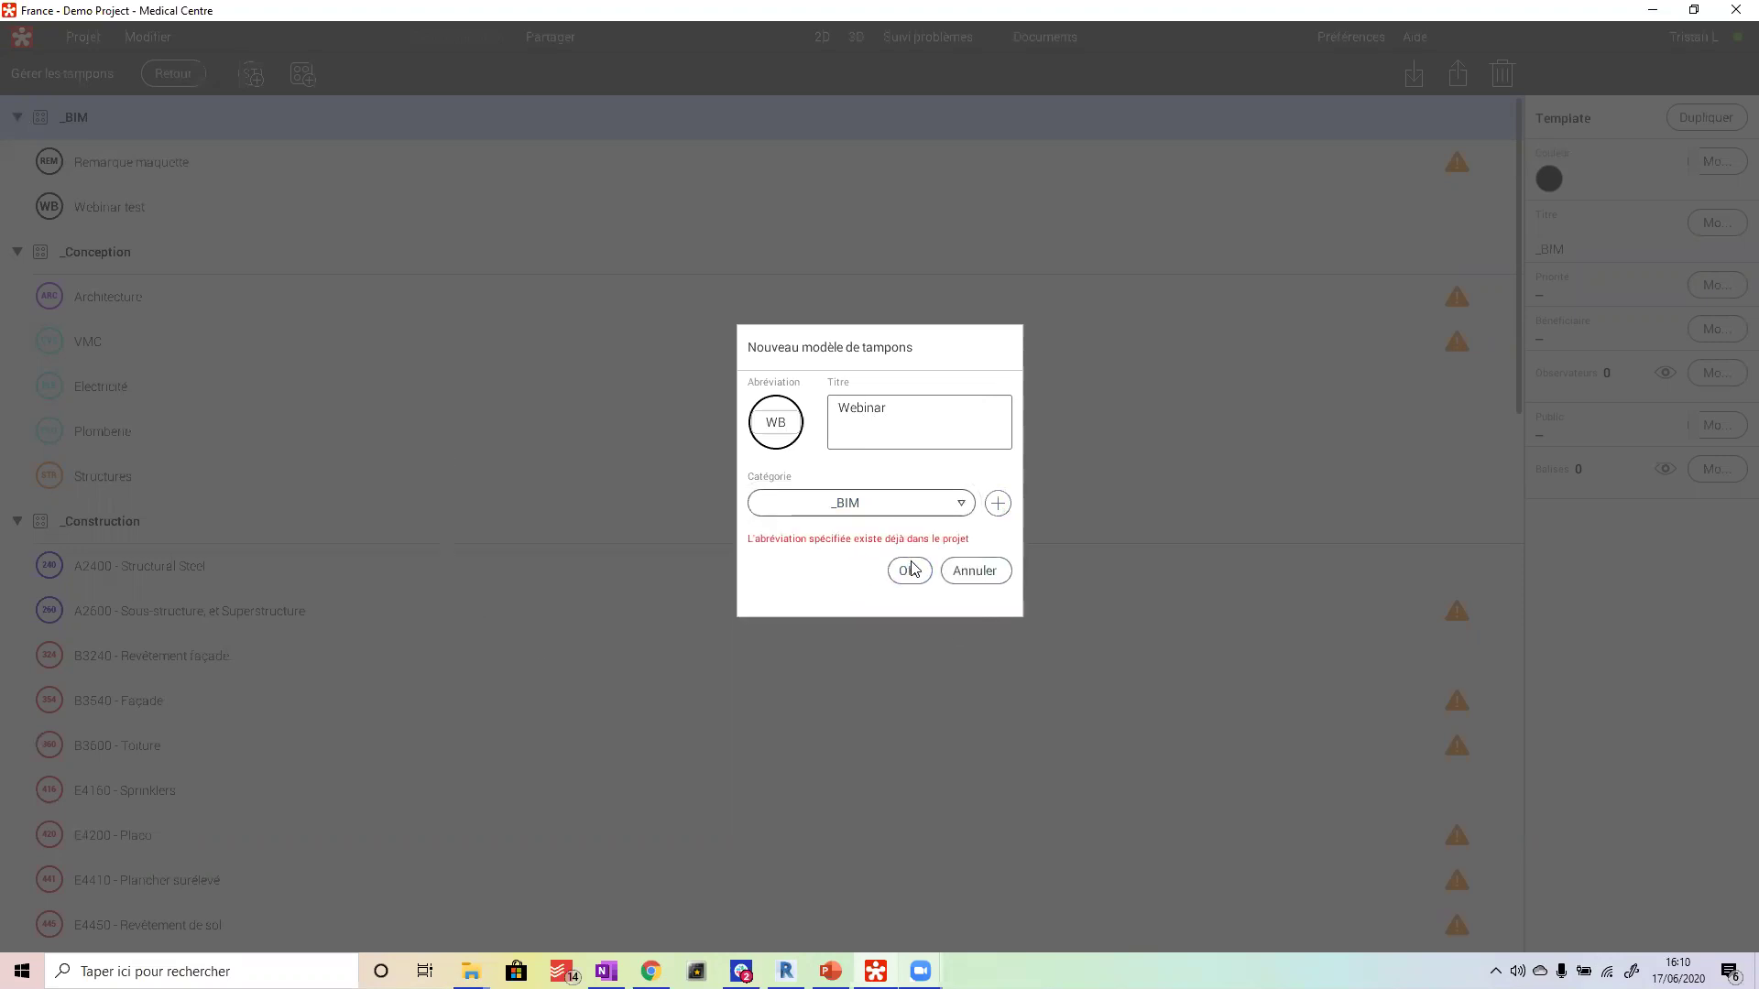
# - Change the new template's abbreviation to WBE and create the stamp template
pyautogui.doubleClick(789, 425)
pyautogui.write('WBE')
pyautogui.click(906, 571)
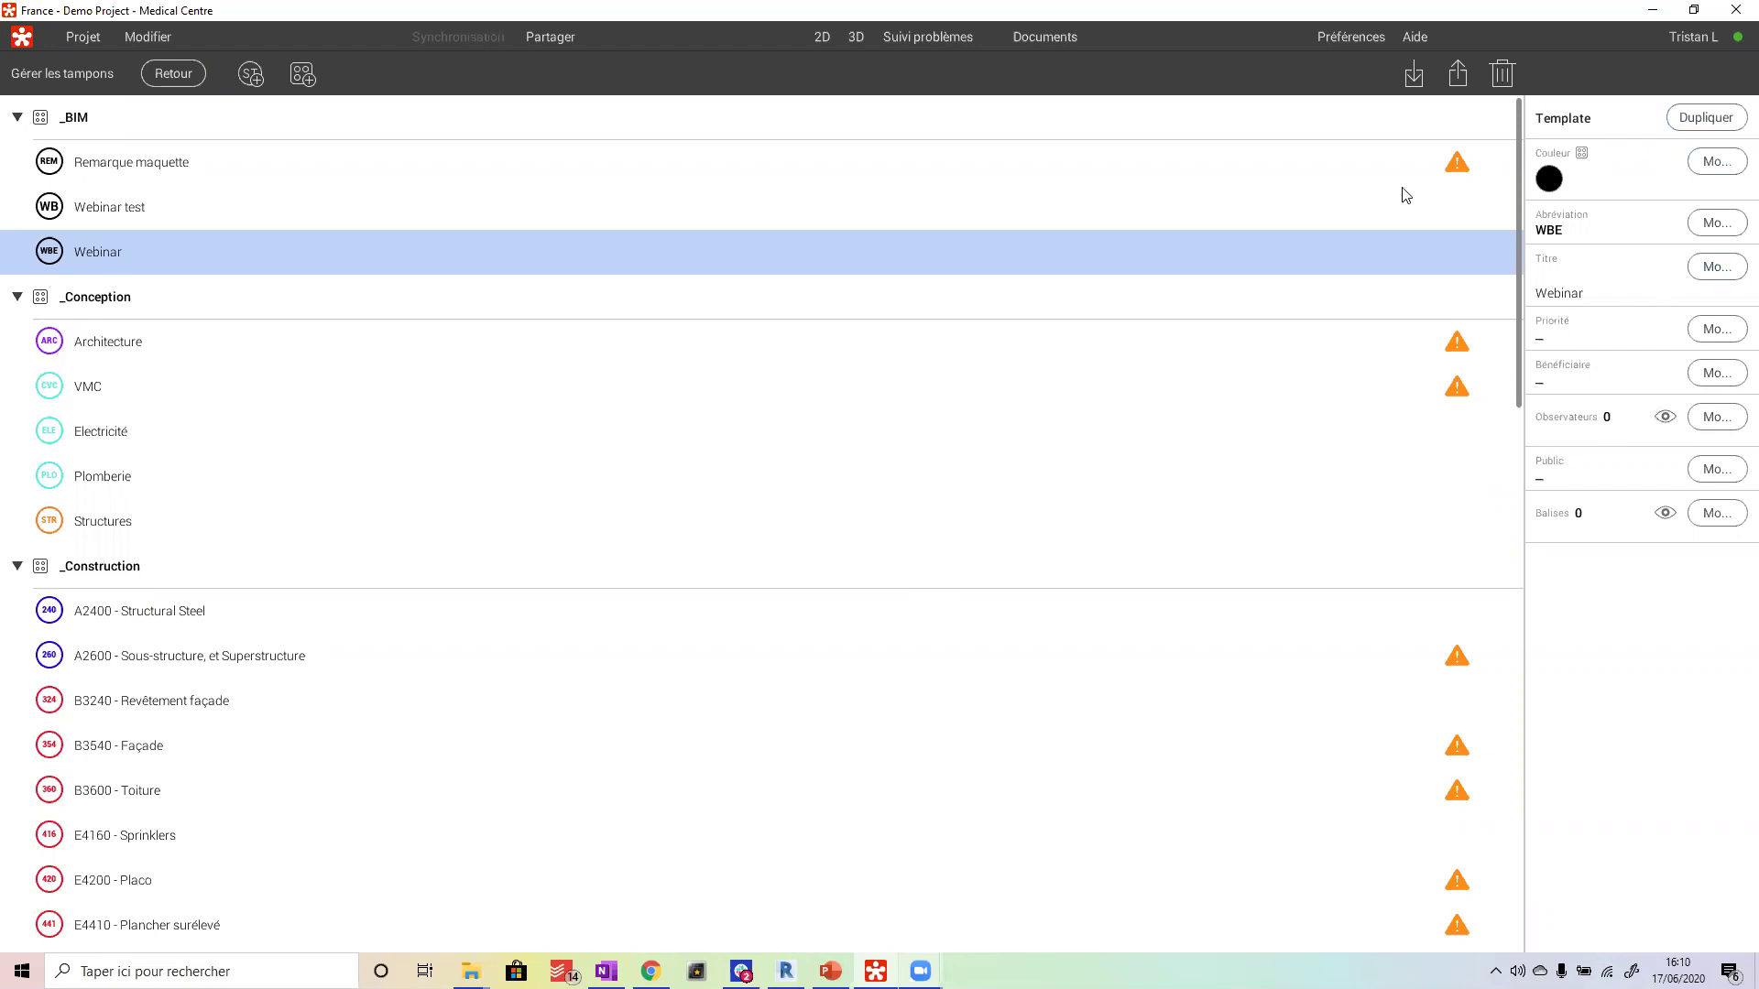
# - Set the Webinar template's priority to Trivial and assign the first listed project member as its recipient
pyautogui.click(1699, 338)
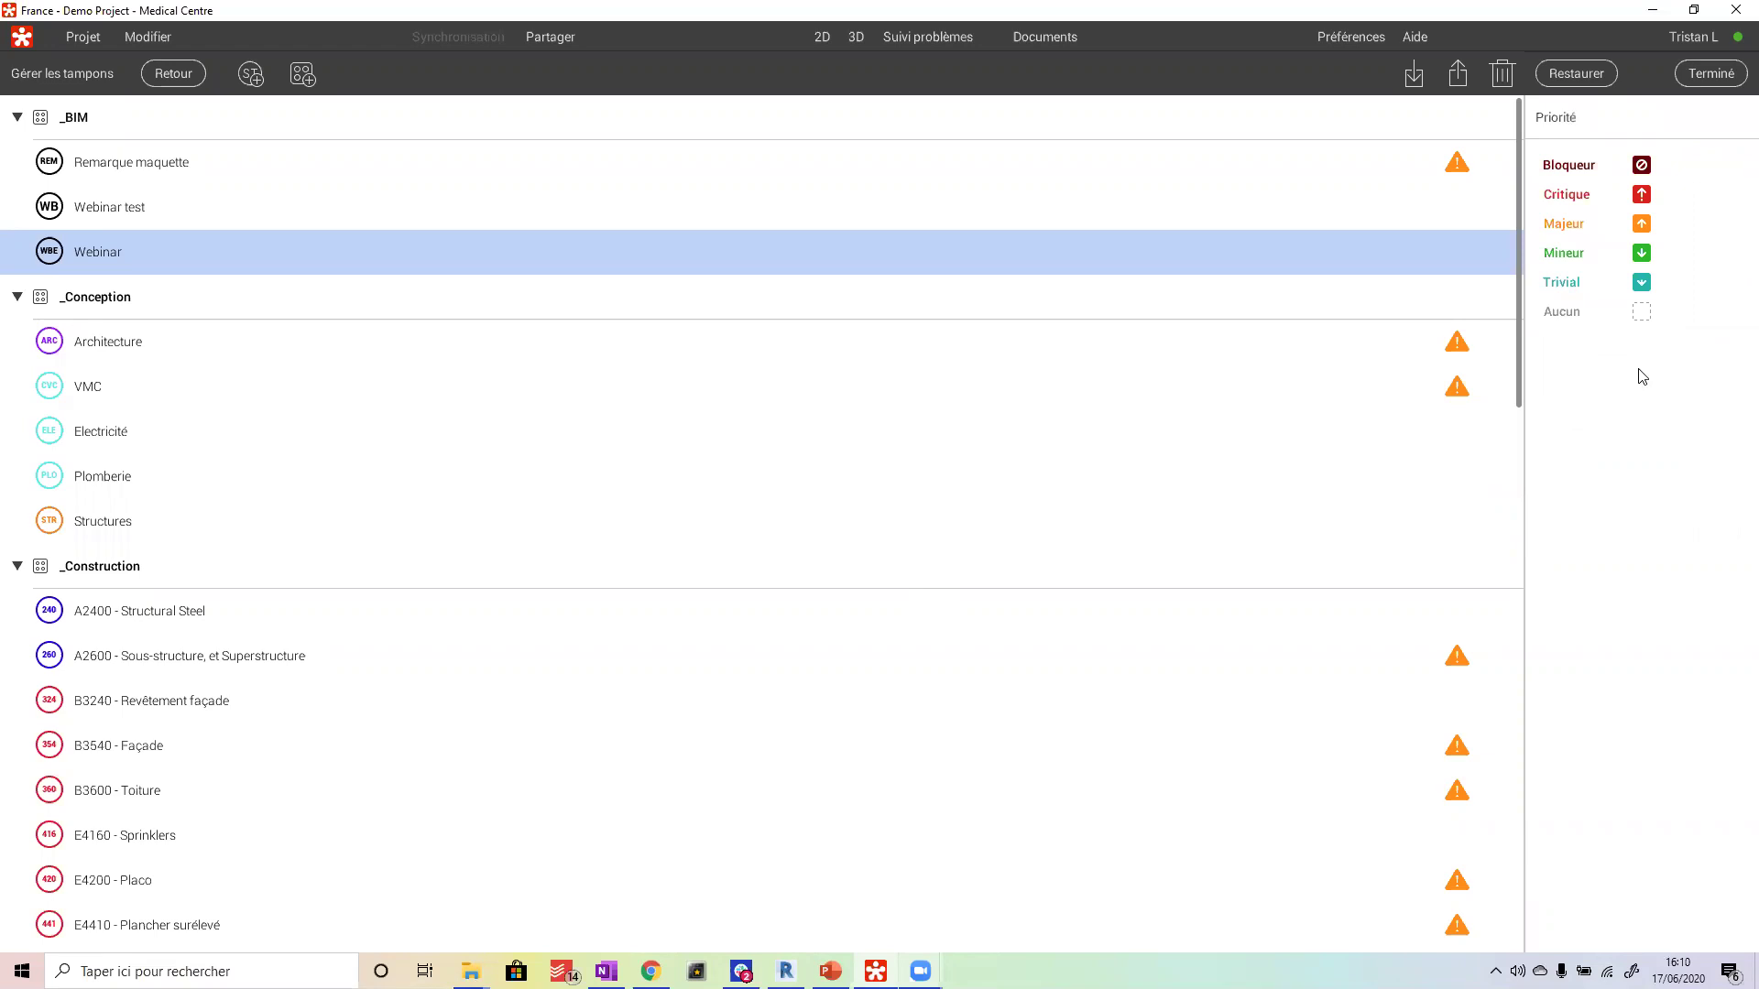
pyautogui.click(1573, 283)
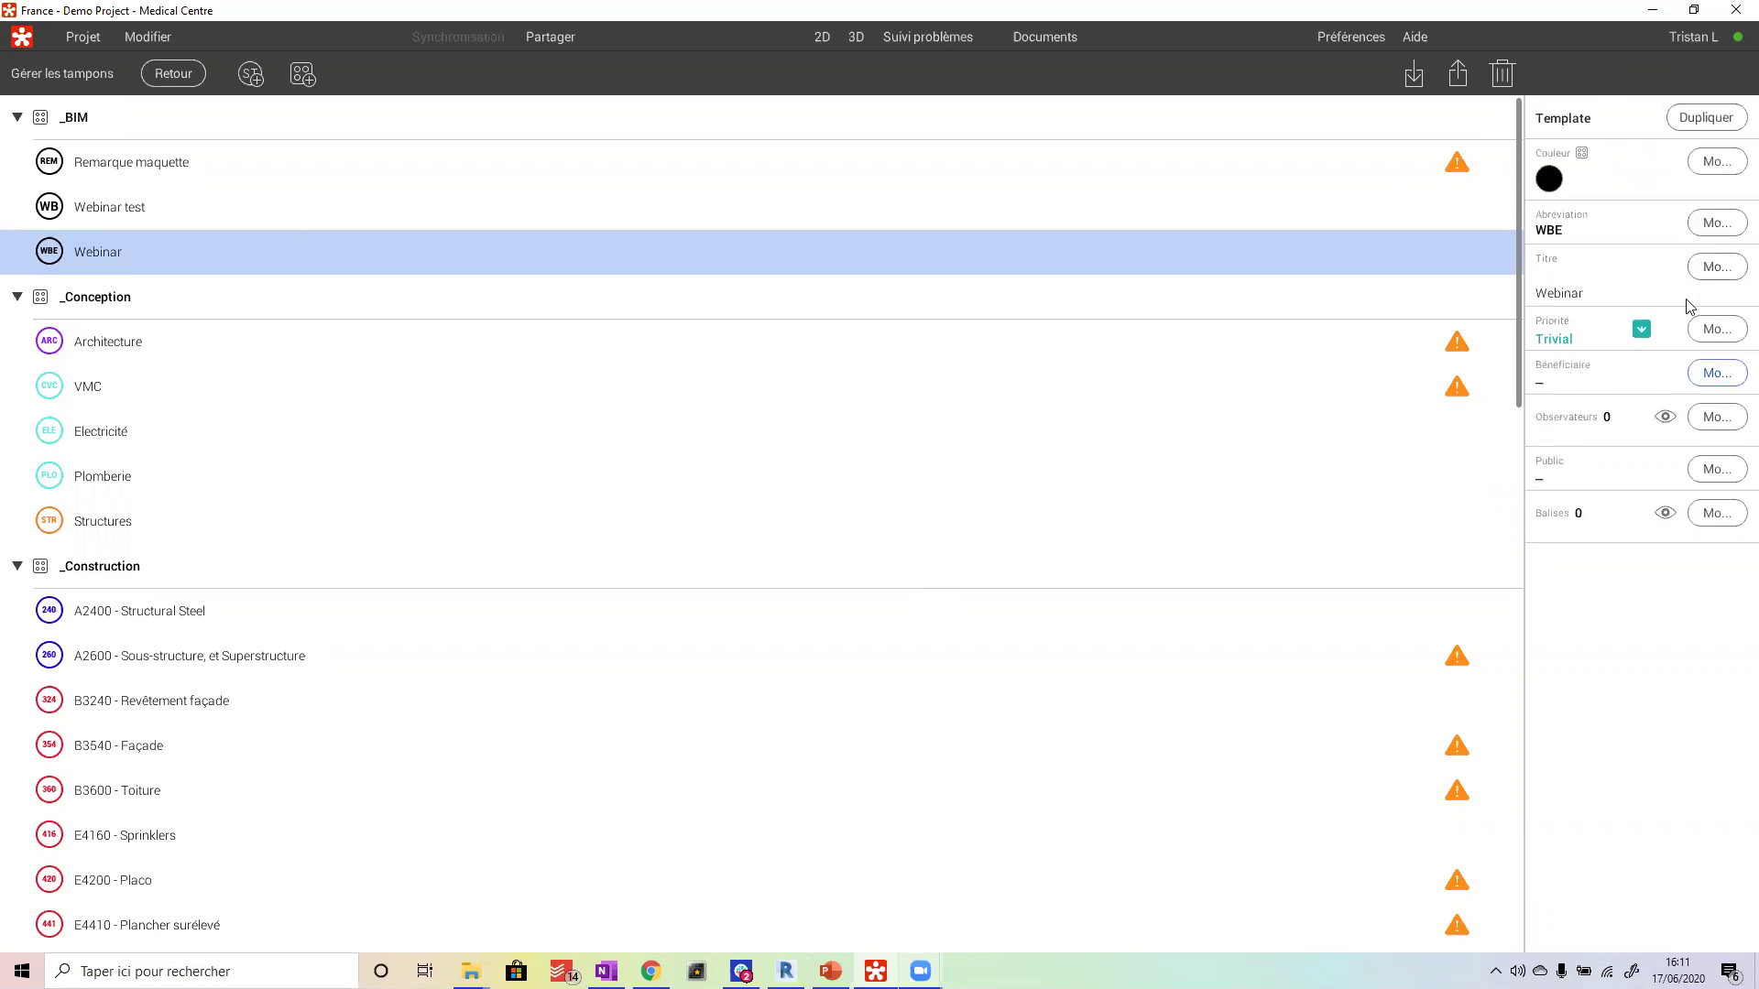
pyautogui.click(1712, 373)
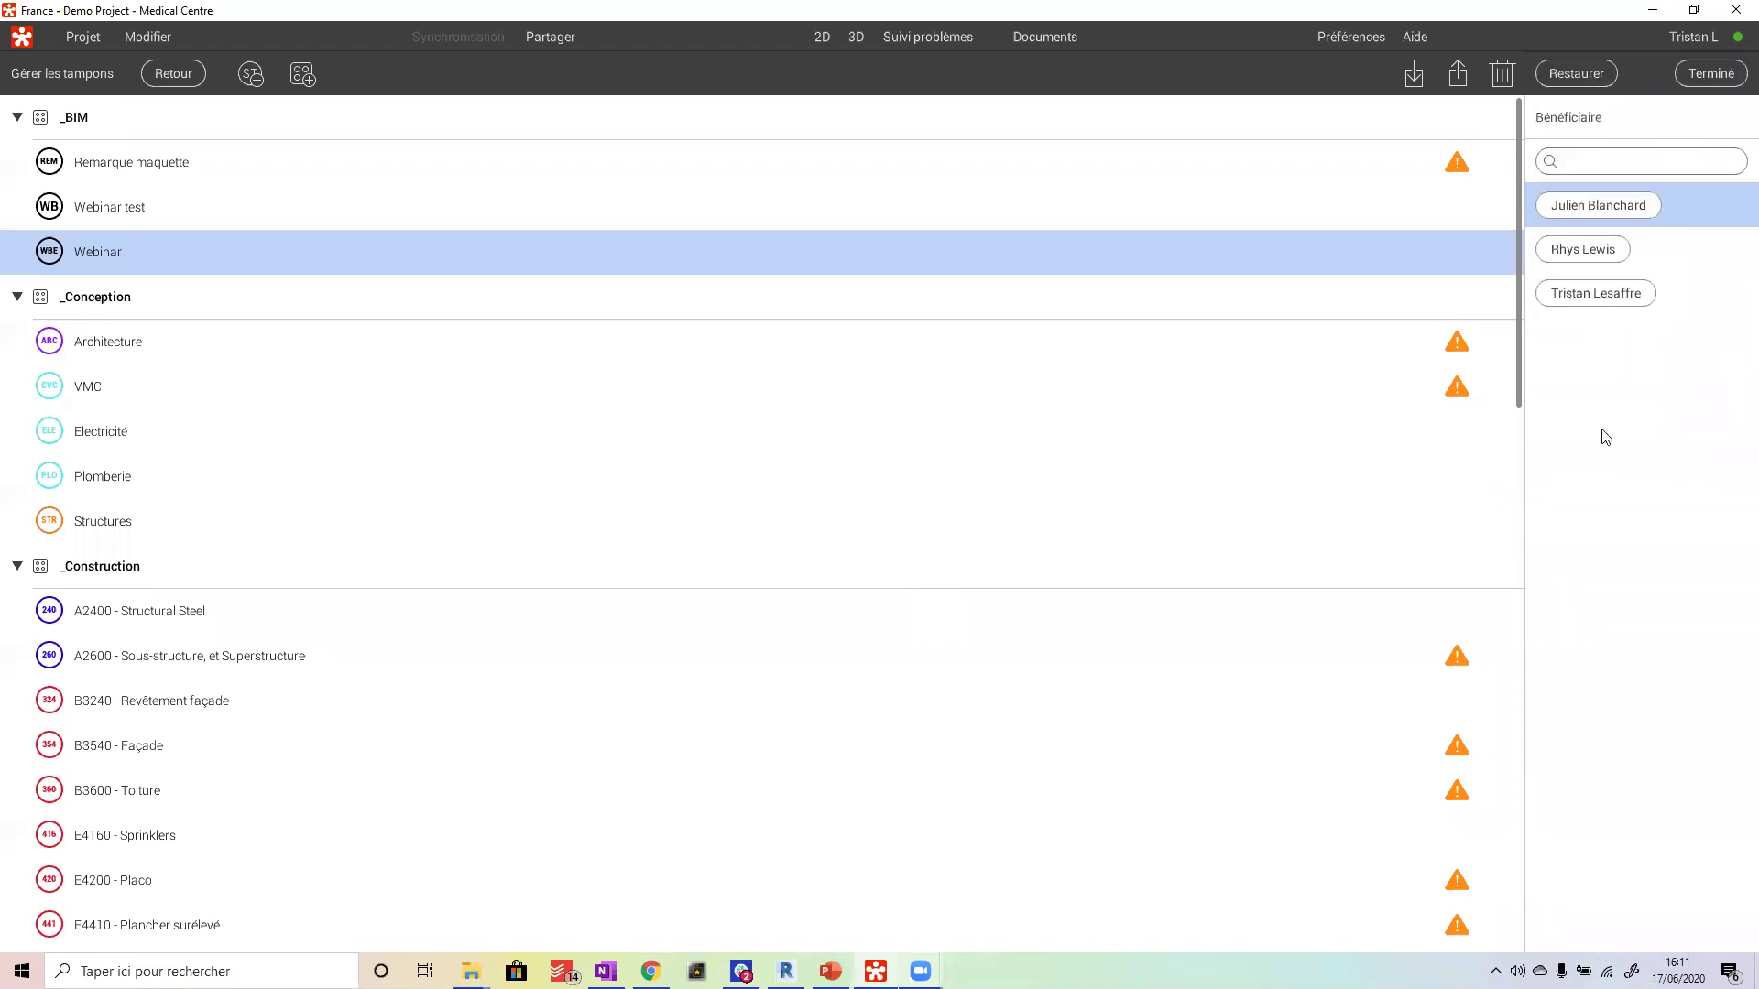
pyautogui.click(1580, 207)
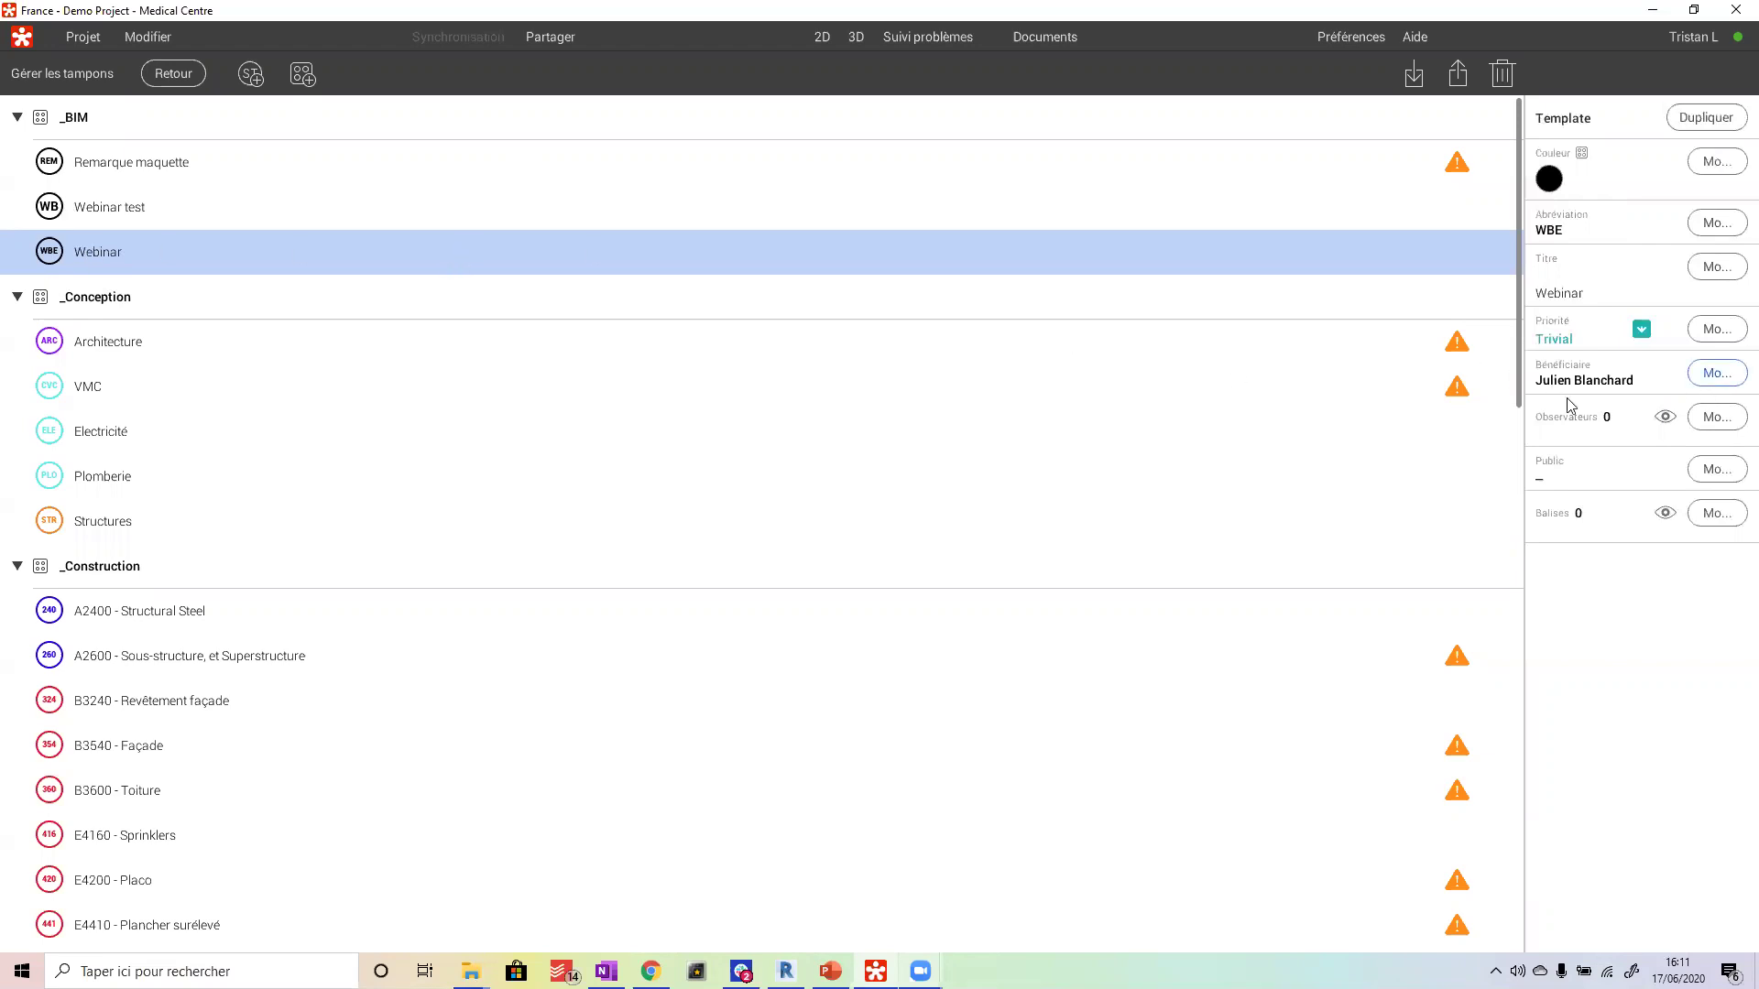
# - Add the second listed project member as the template's observer and set Public to Non
pyautogui.click(1731, 425)
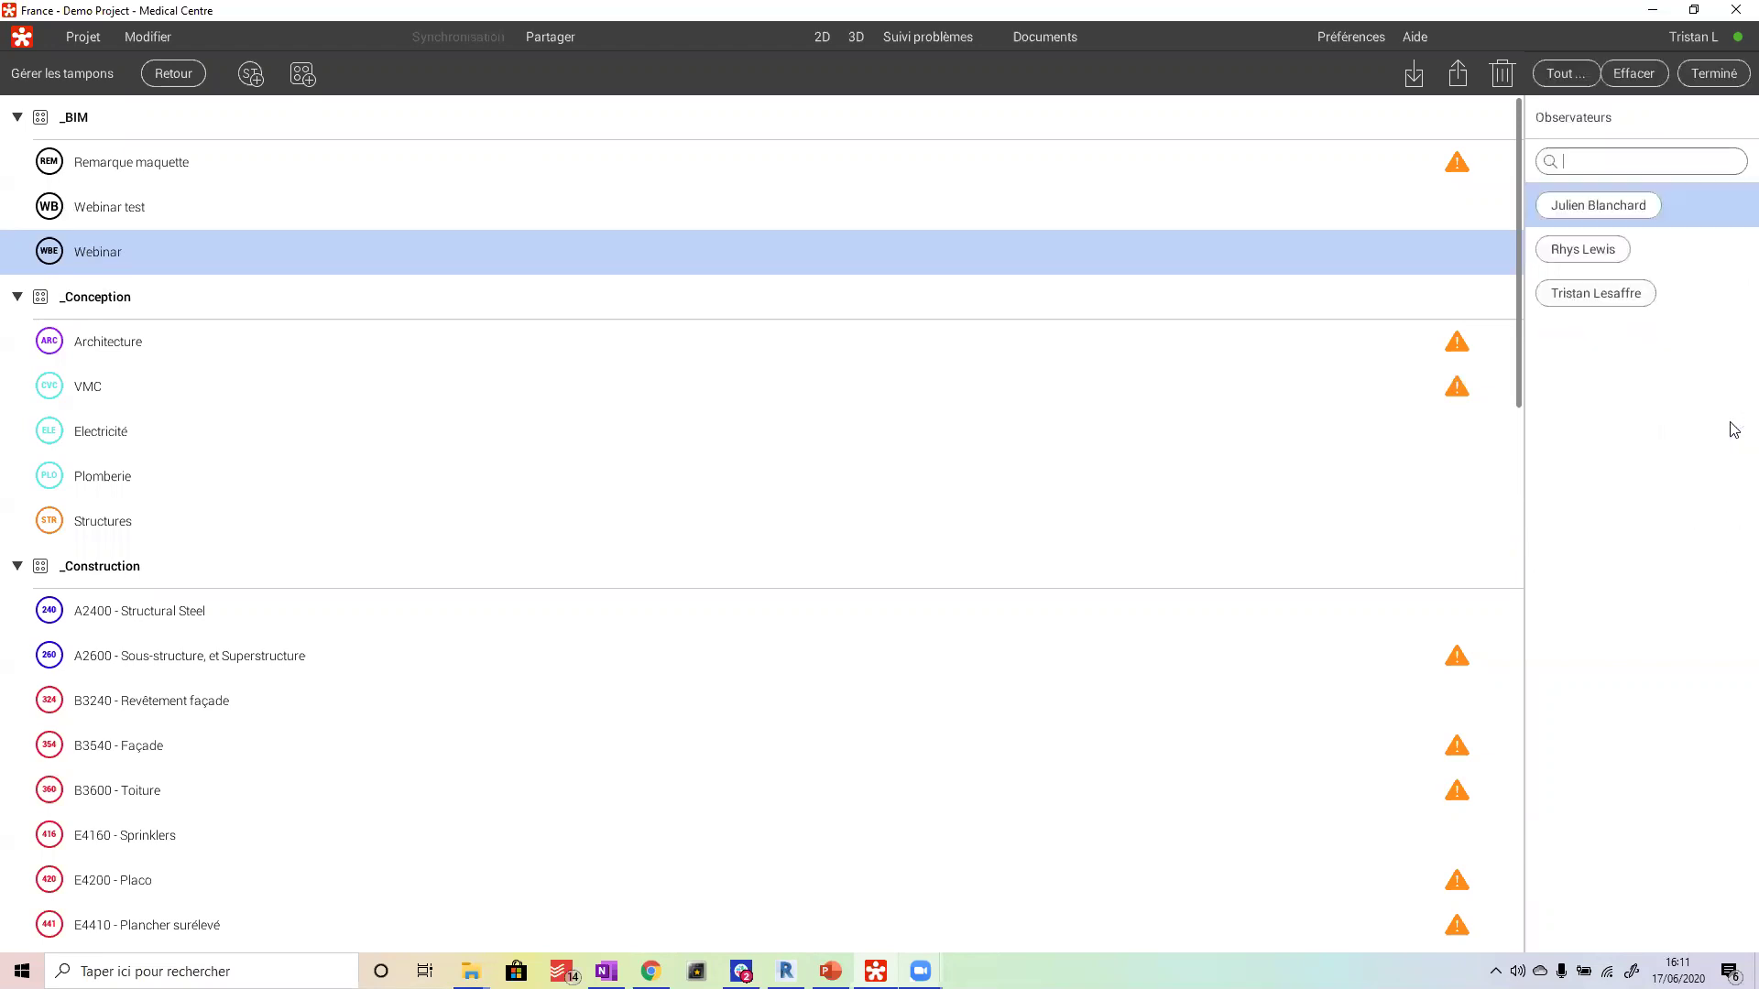
pyautogui.click(1577, 257)
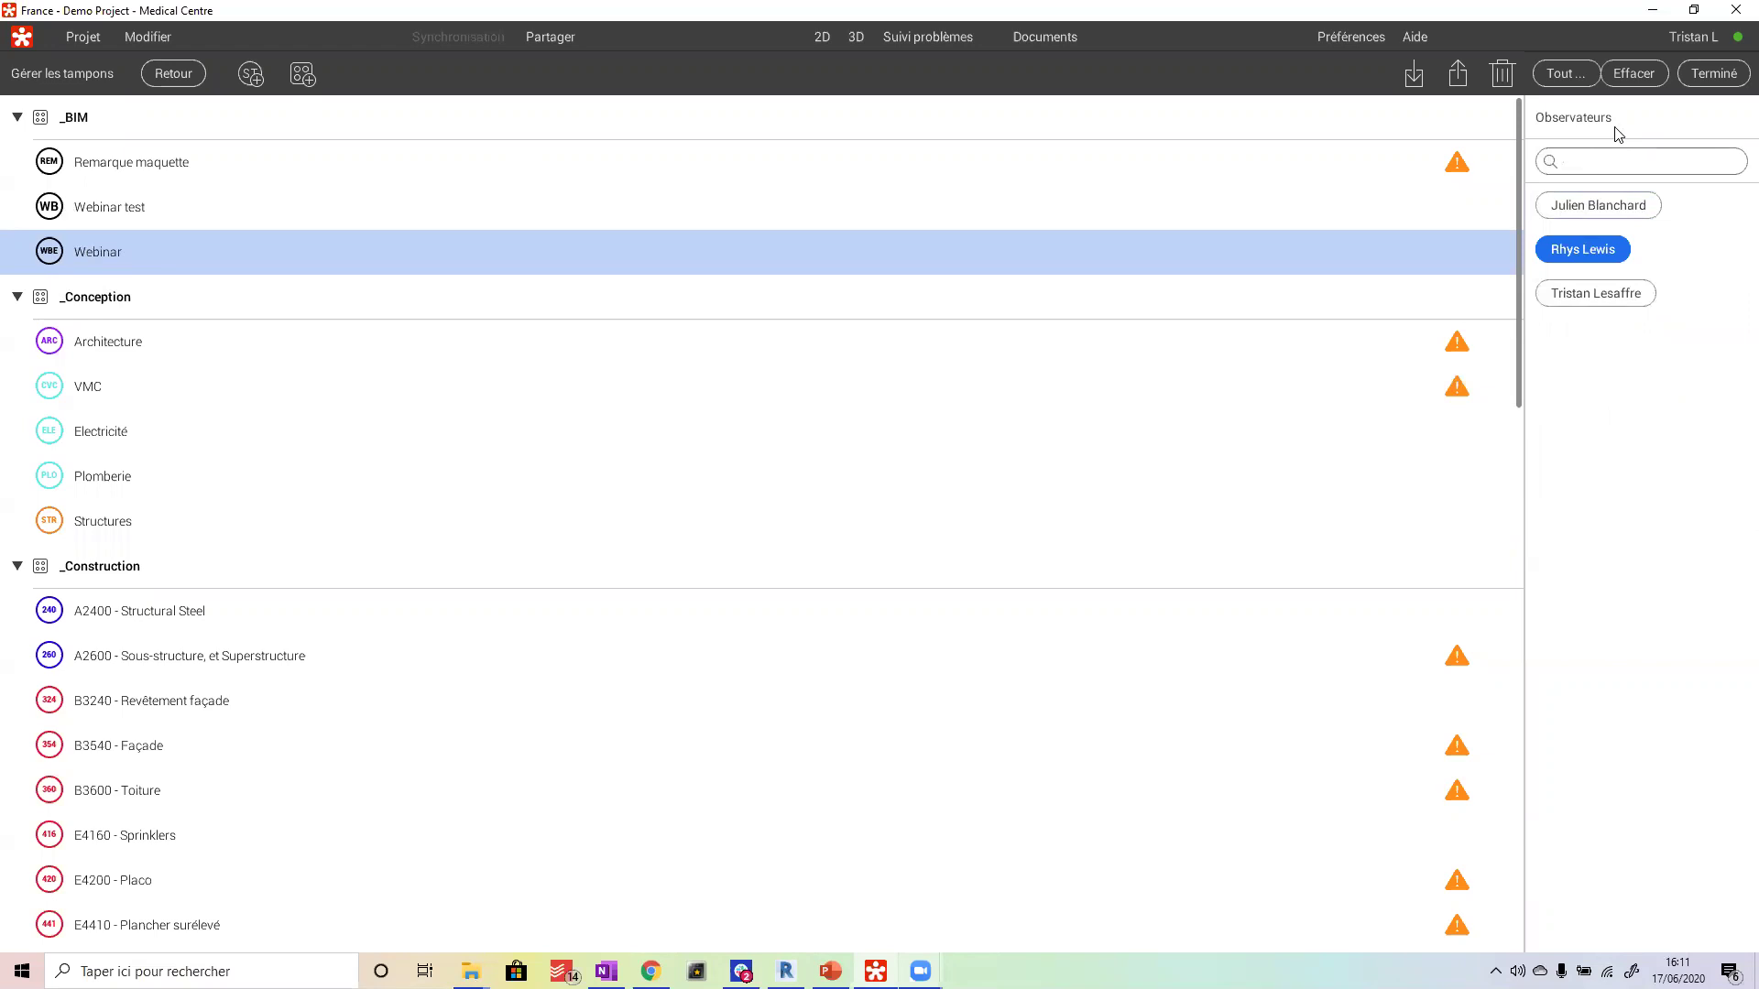
pyautogui.click(1713, 77)
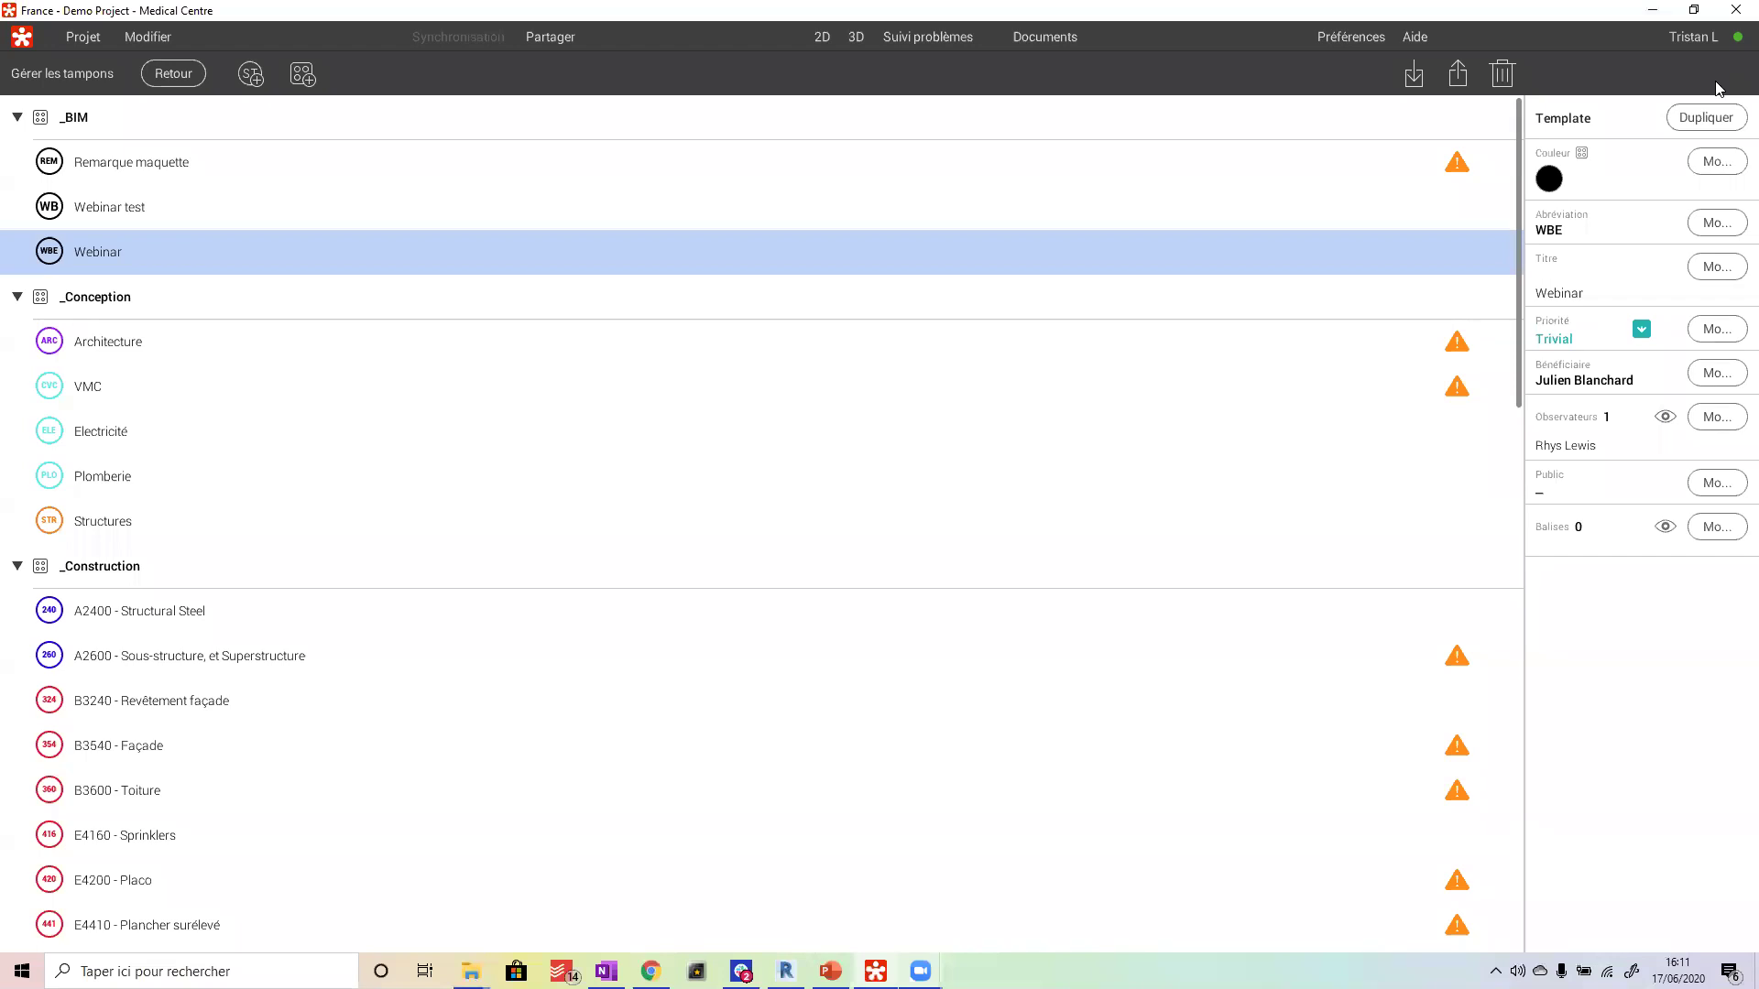
pyautogui.click(1718, 486)
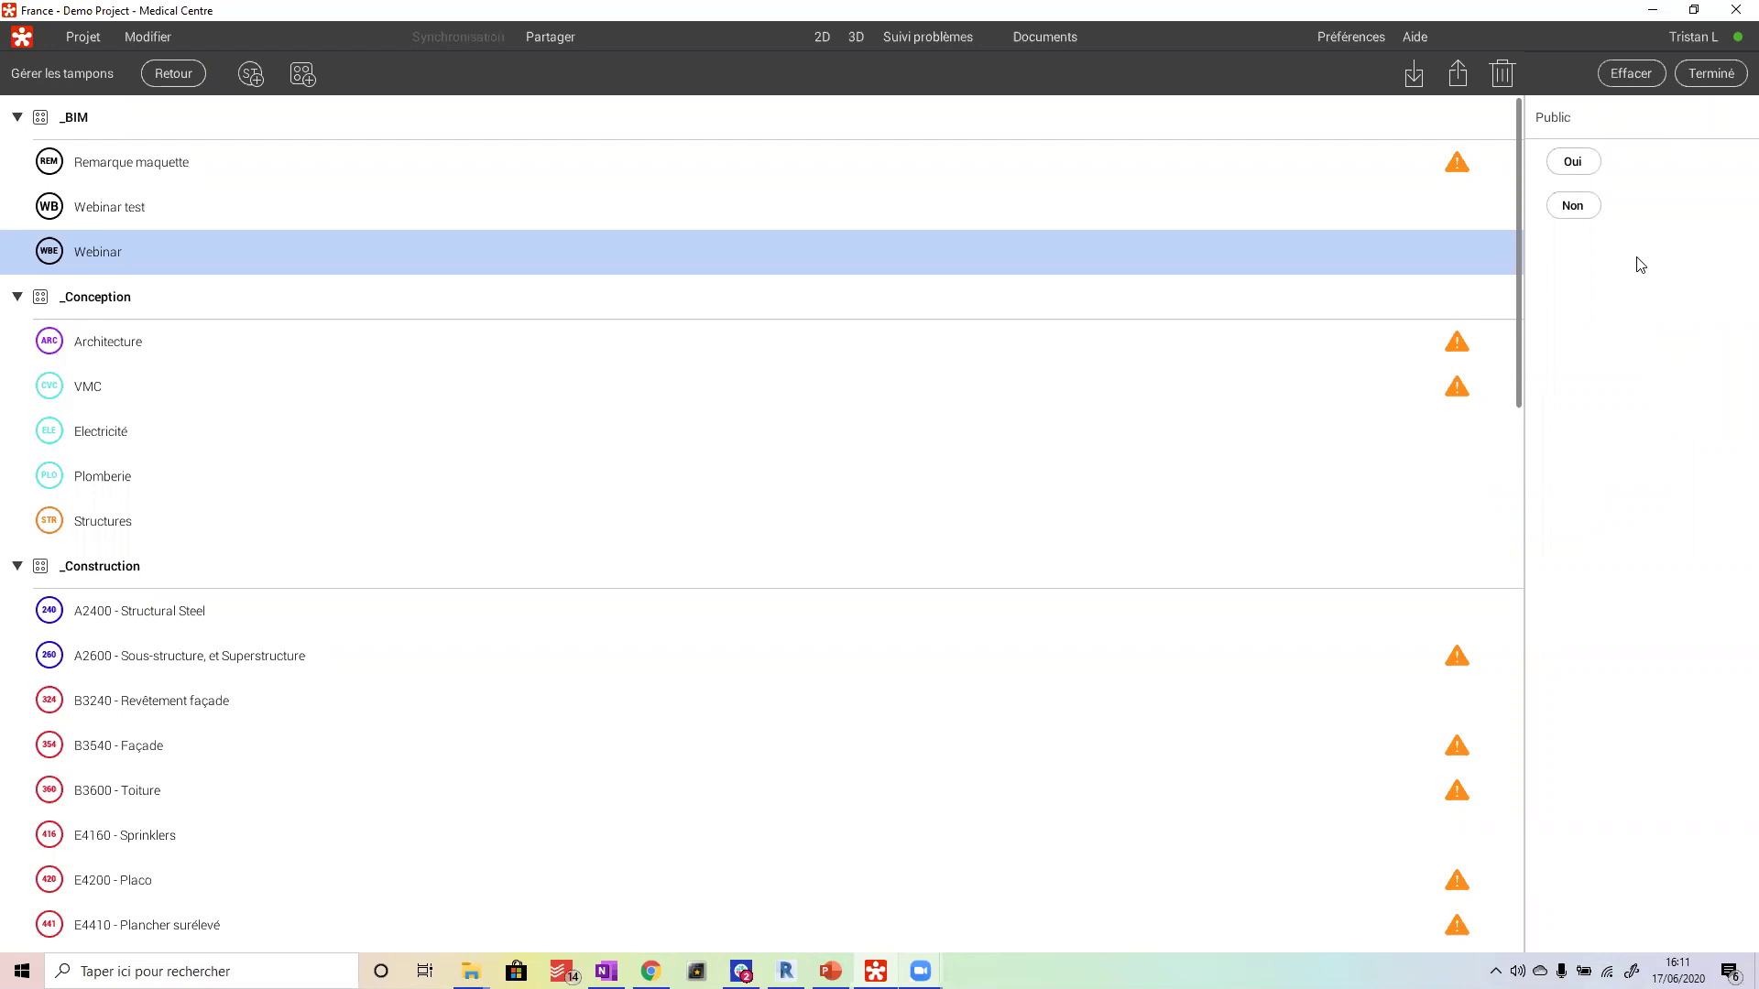
pyautogui.click(1571, 206)
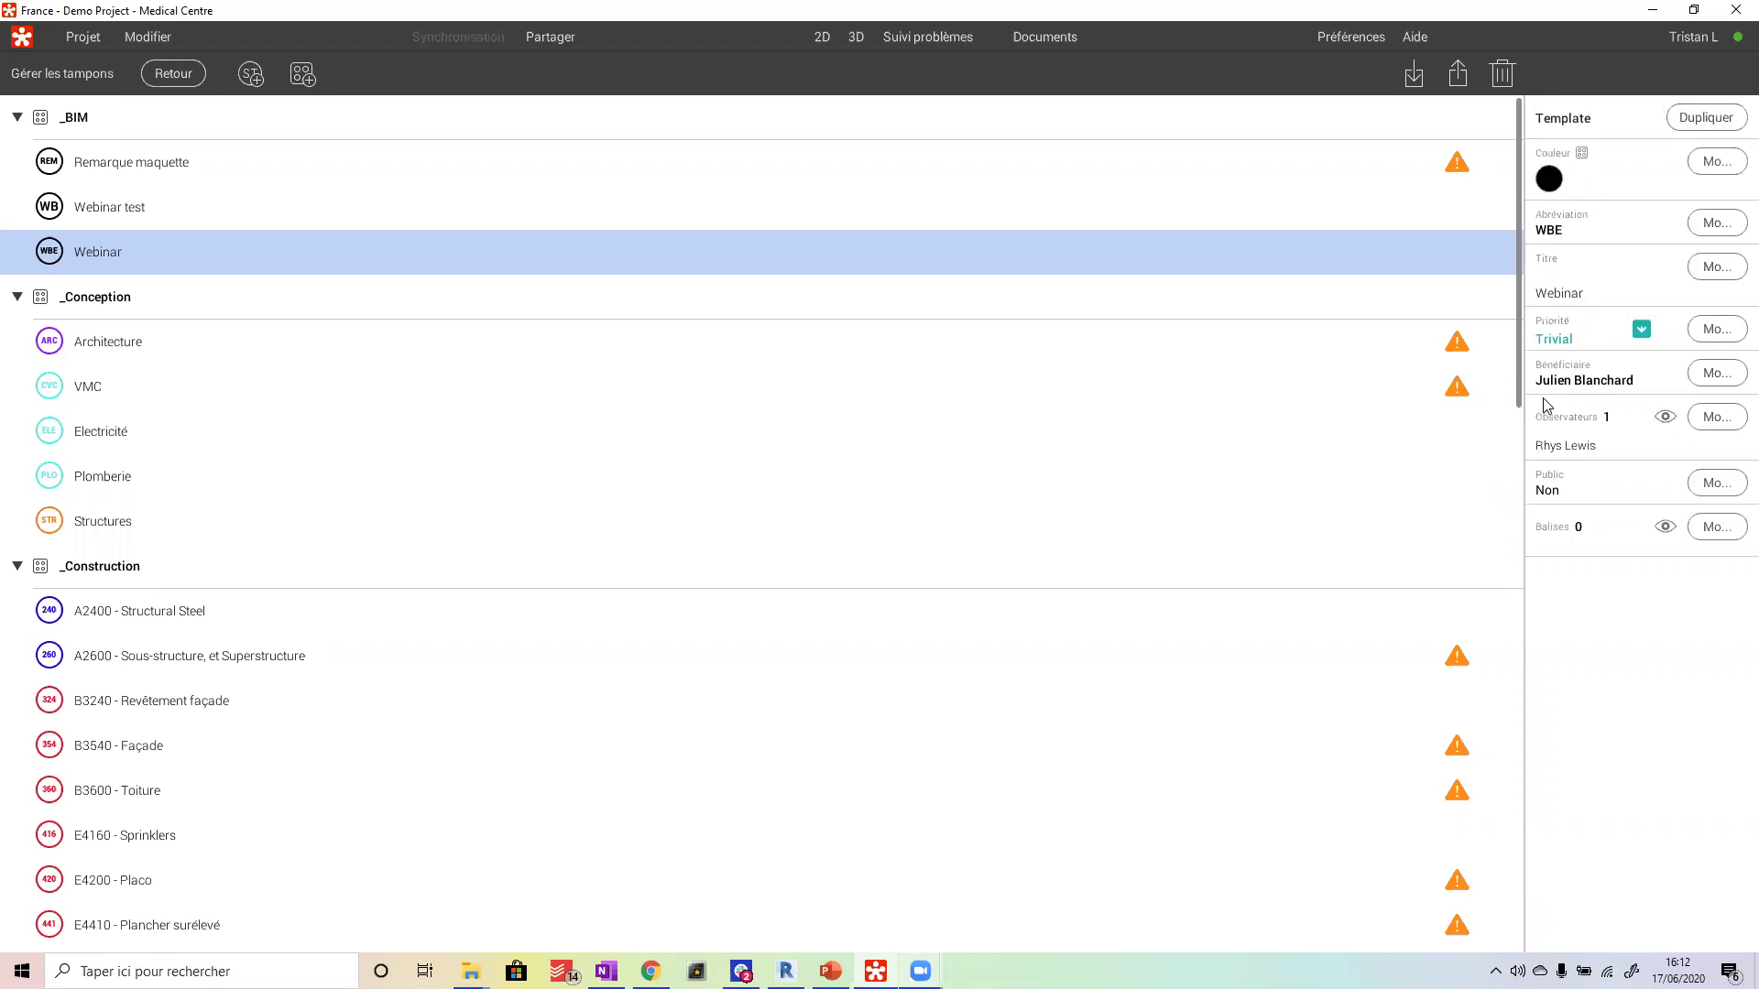
# - Add the BCF tag to the Webinar template and return to the 3D stamp mode
pyautogui.click(1718, 528)
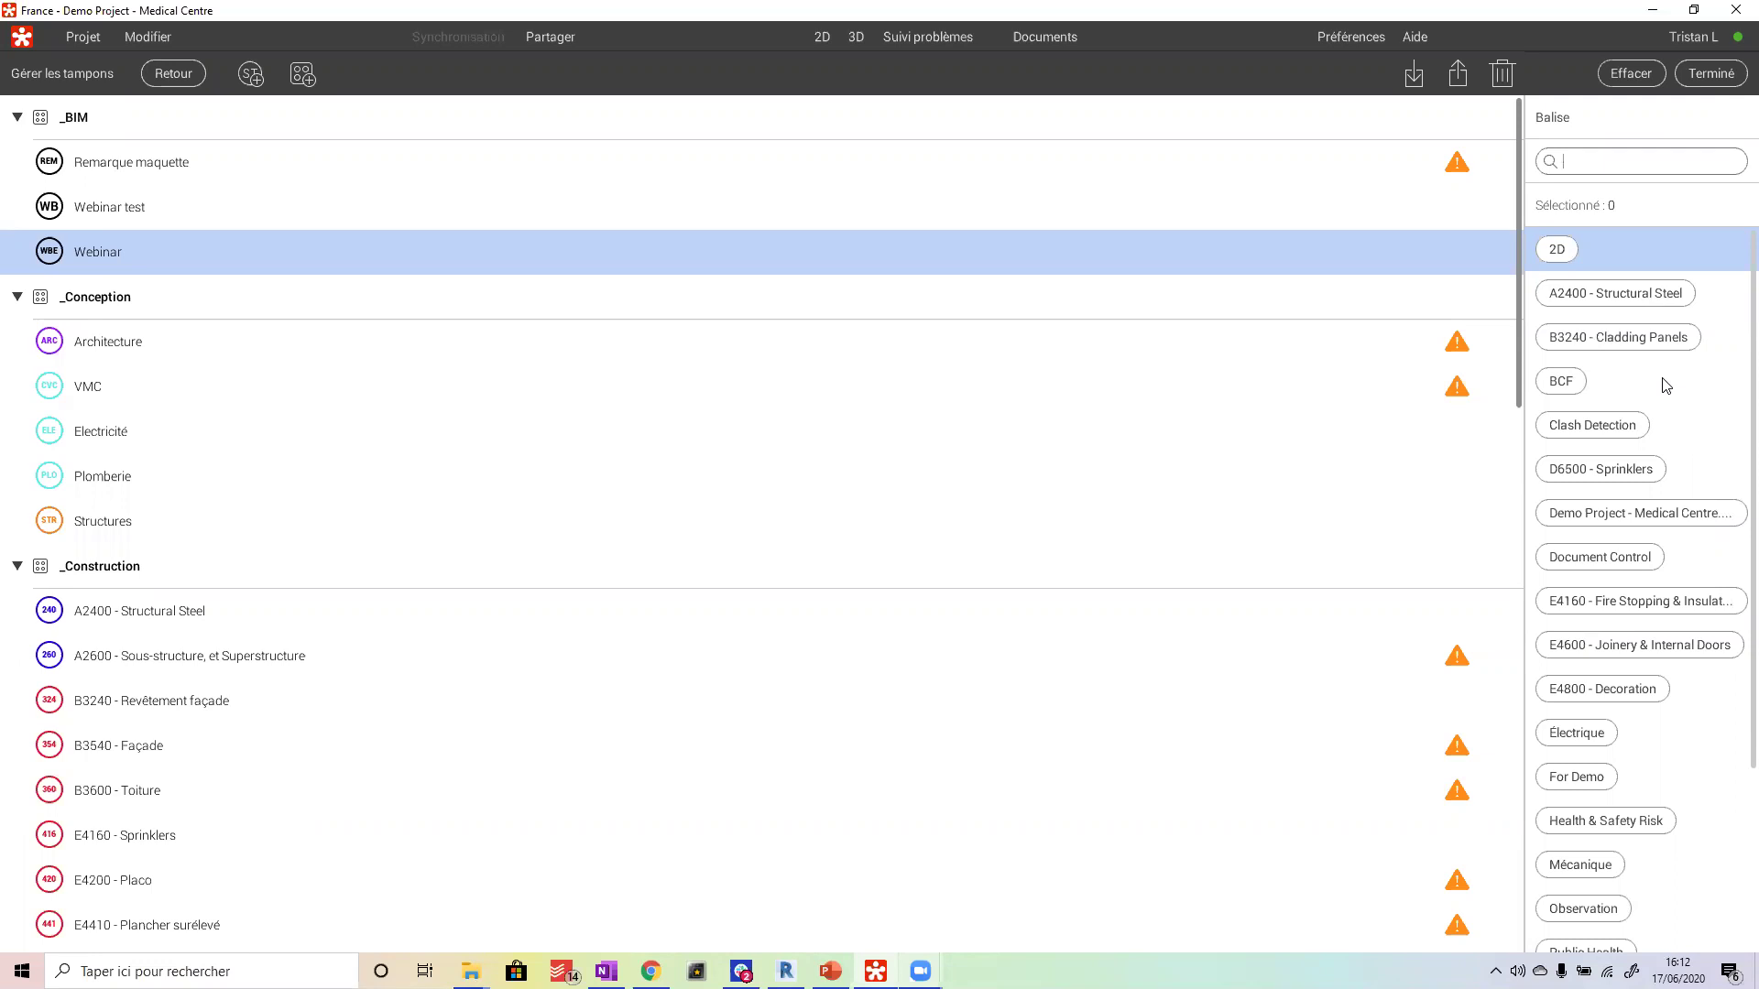
pyautogui.click(1559, 391)
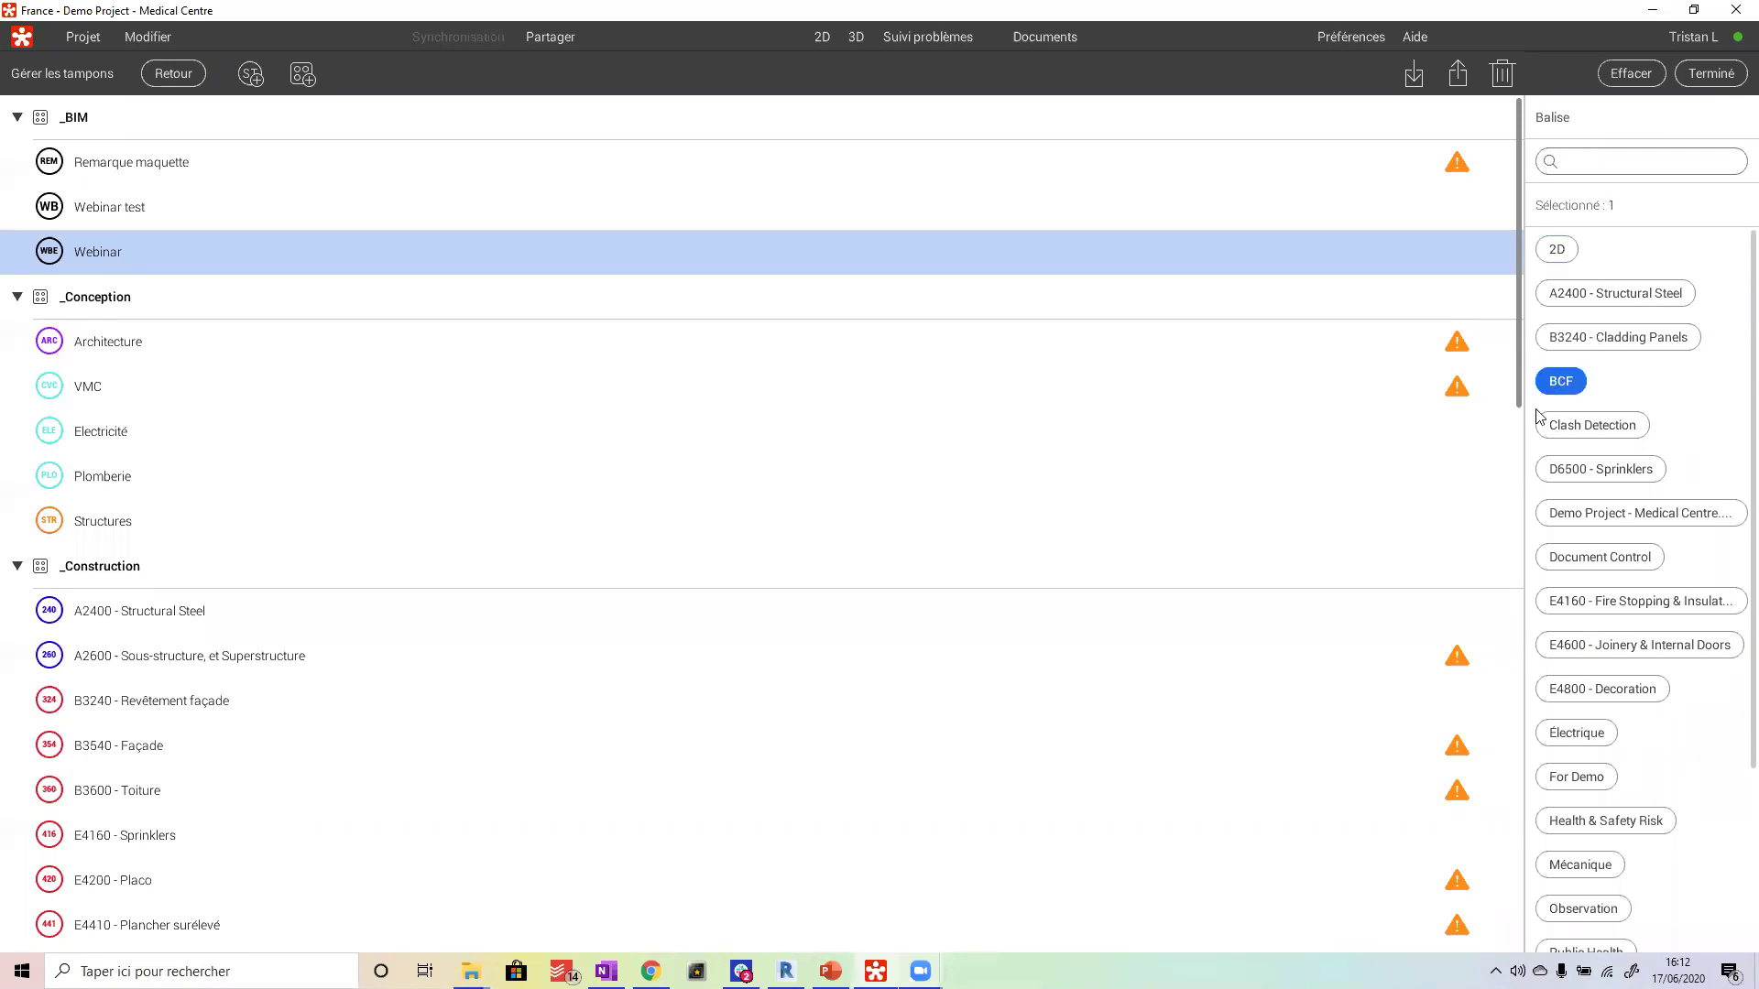
pyautogui.click(1713, 72)
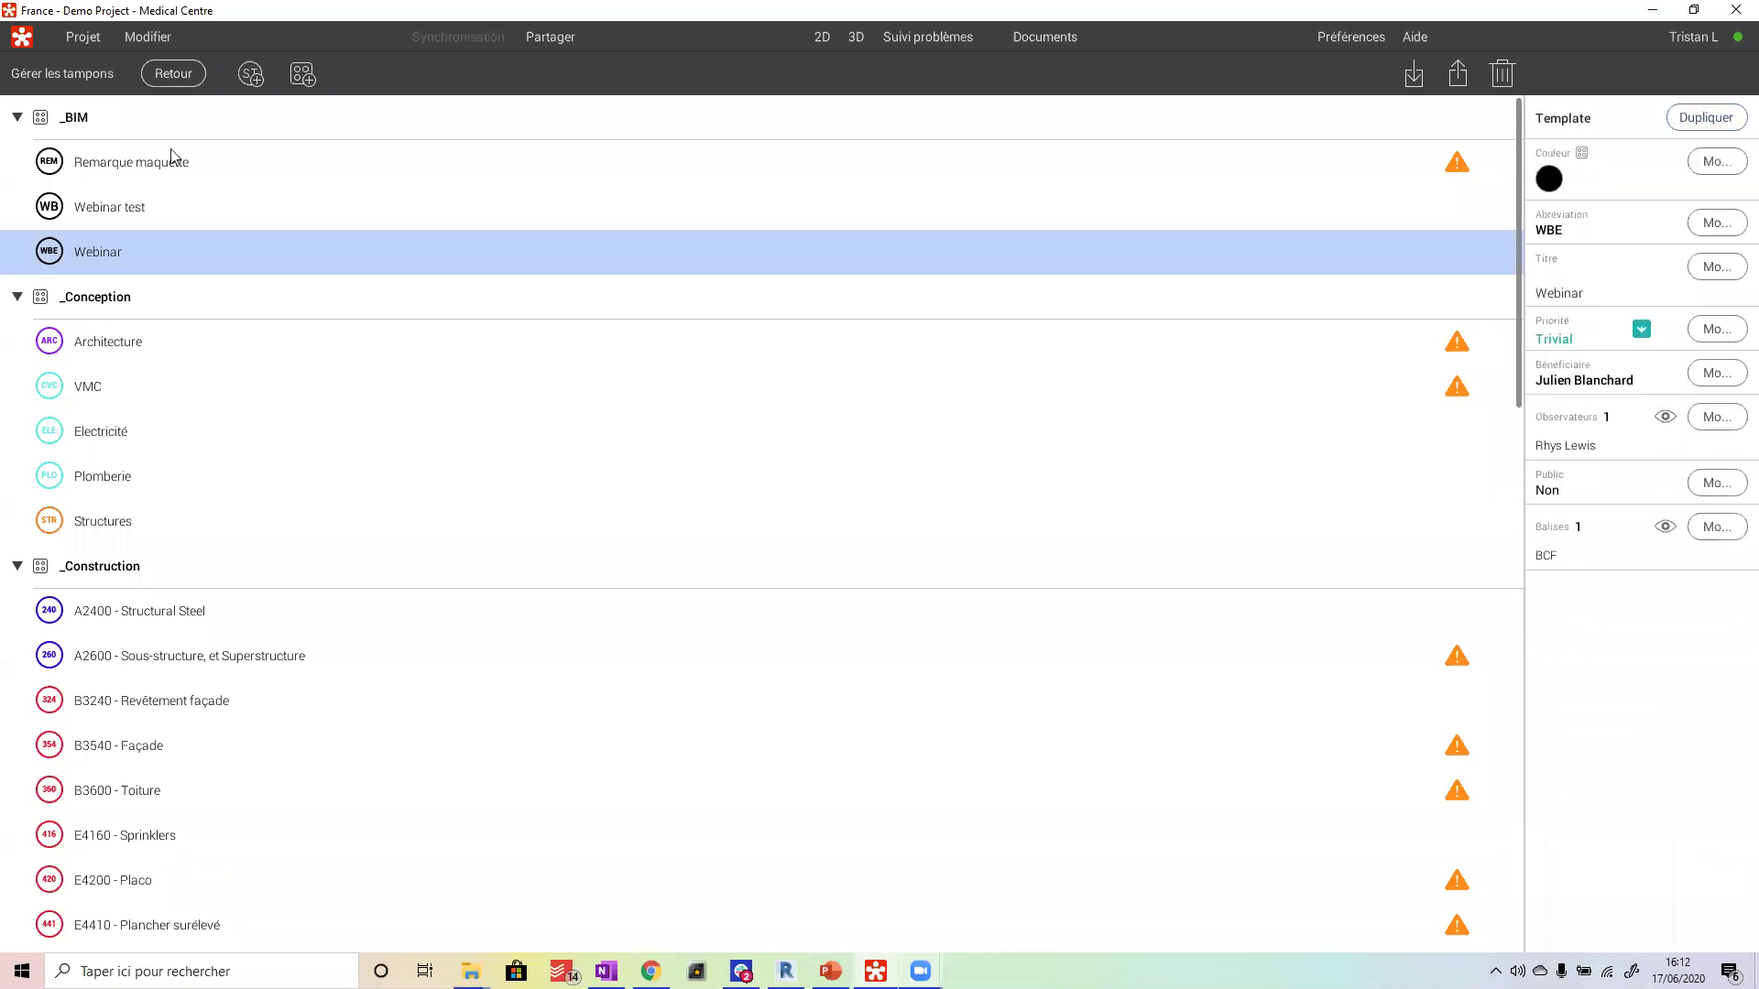
pyautogui.click(169, 82)
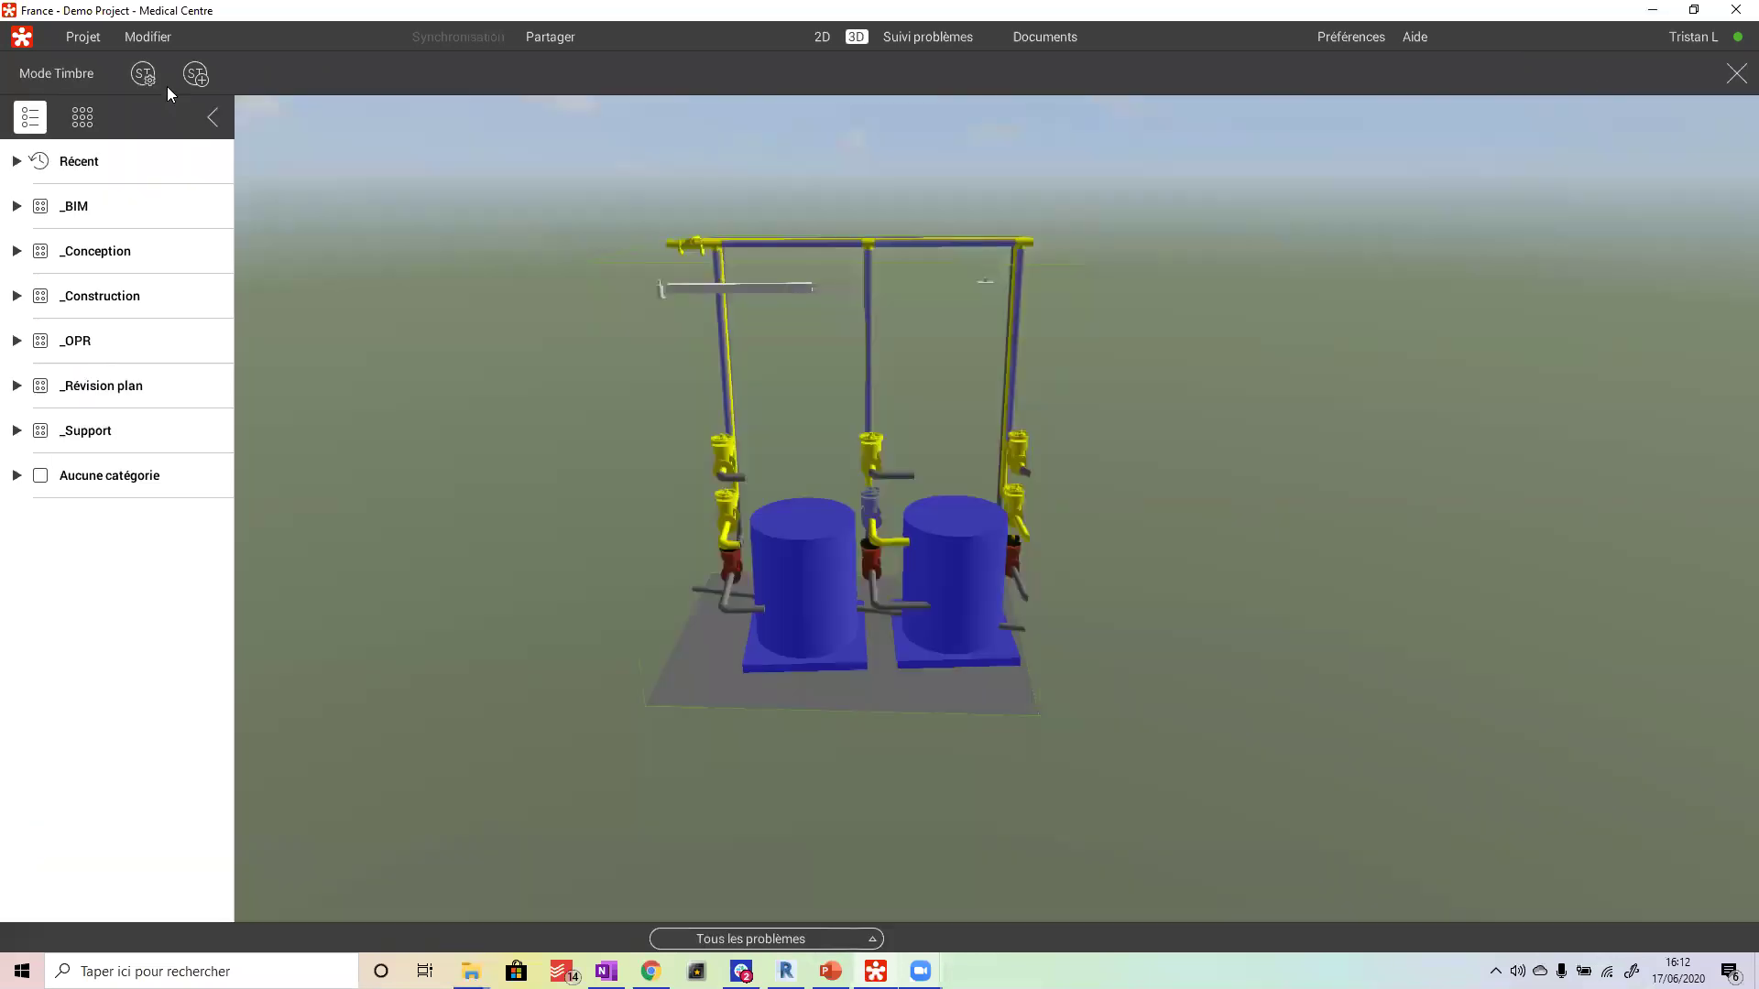
# - Place the Webinar stamp from the _BIM category on top of the first blue tank and review its issue details
pyautogui.click(17, 207)
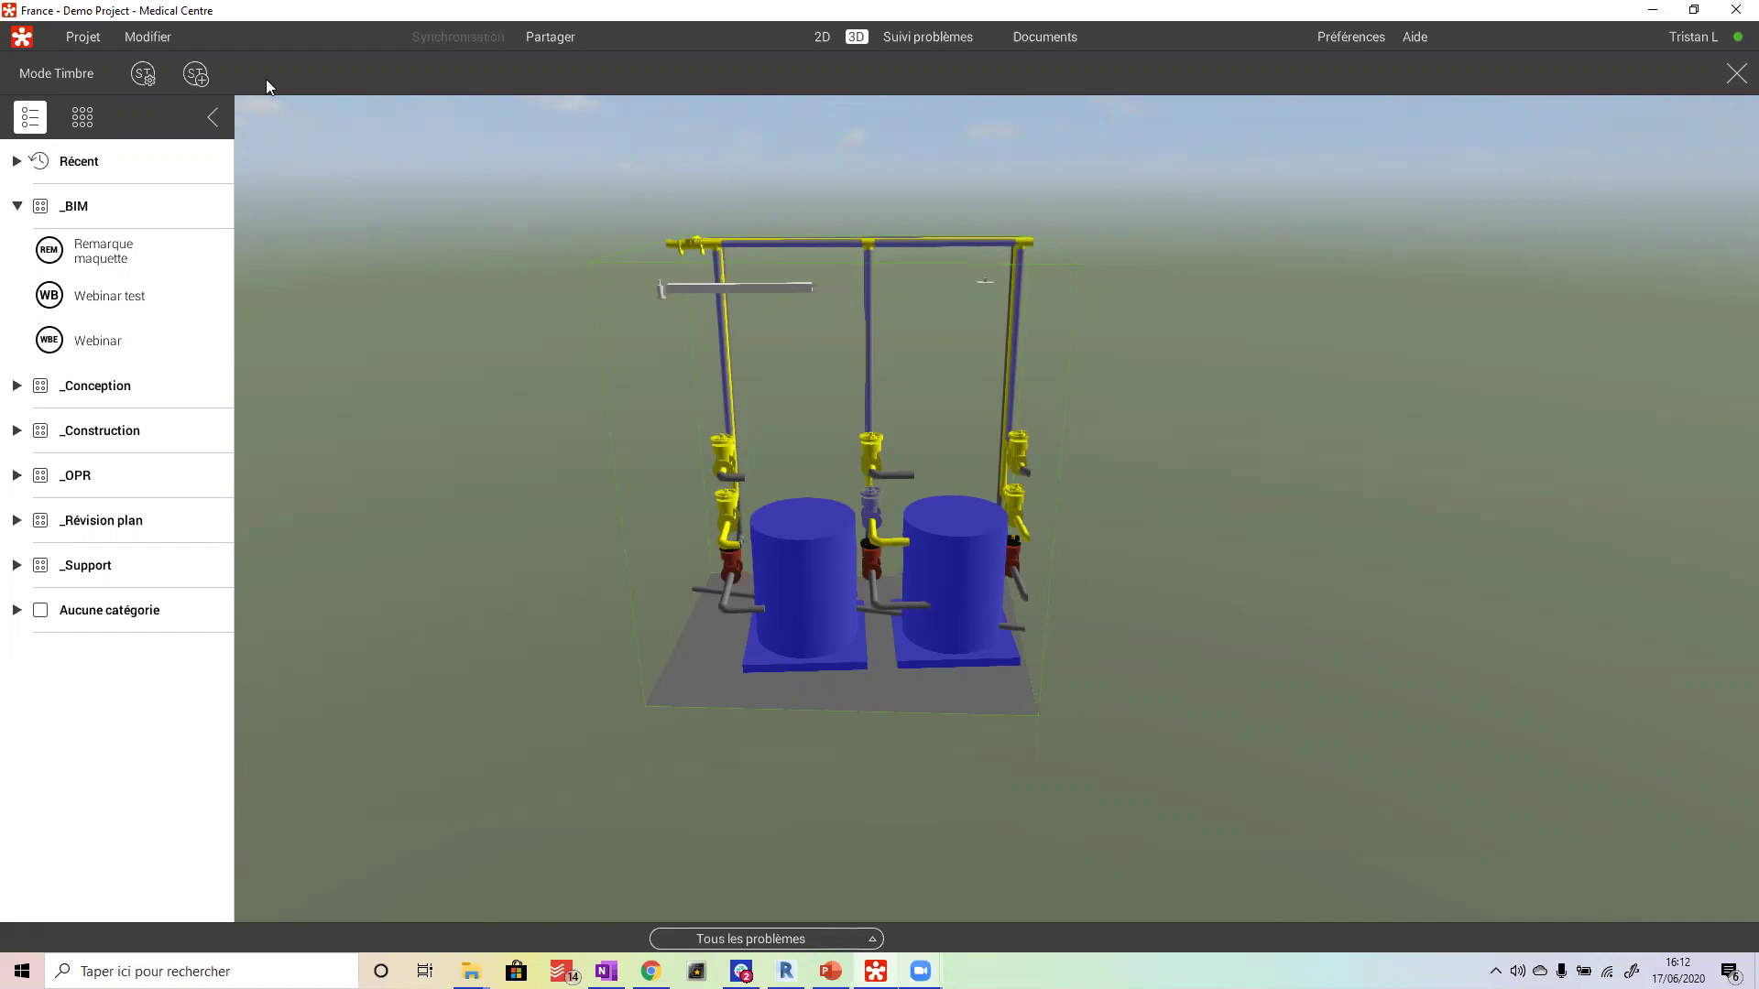
pyautogui.click(55, 339)
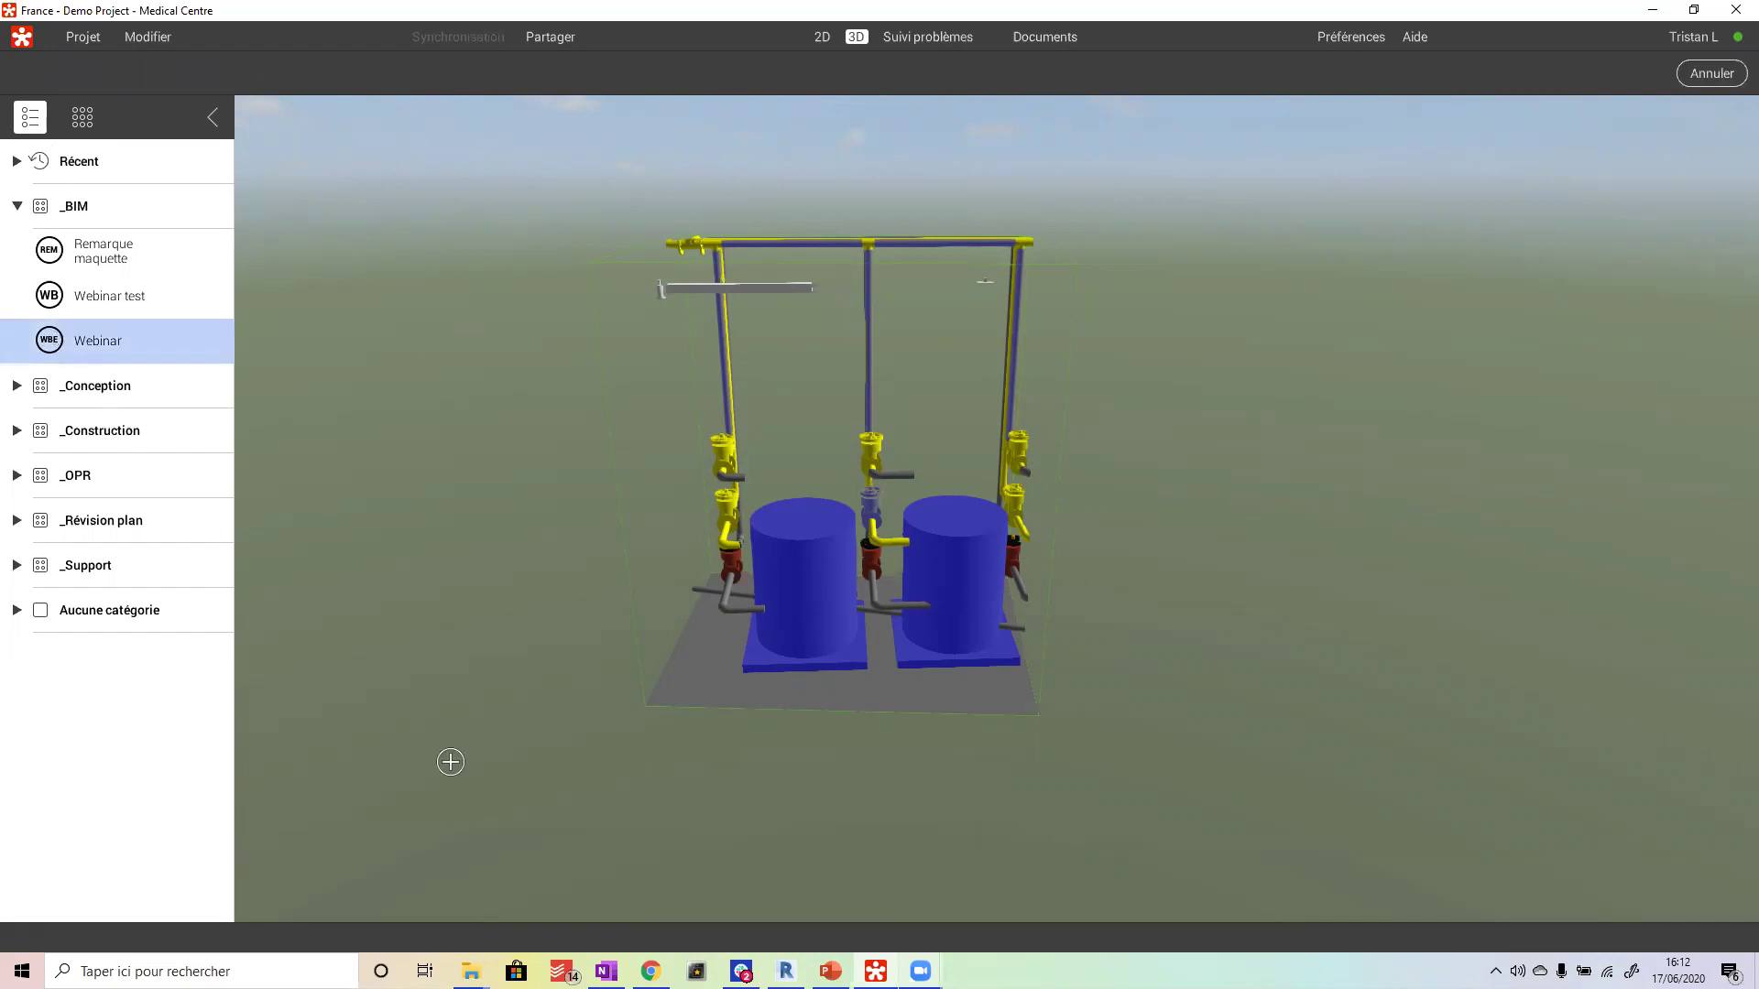
pyautogui.click(796, 516)
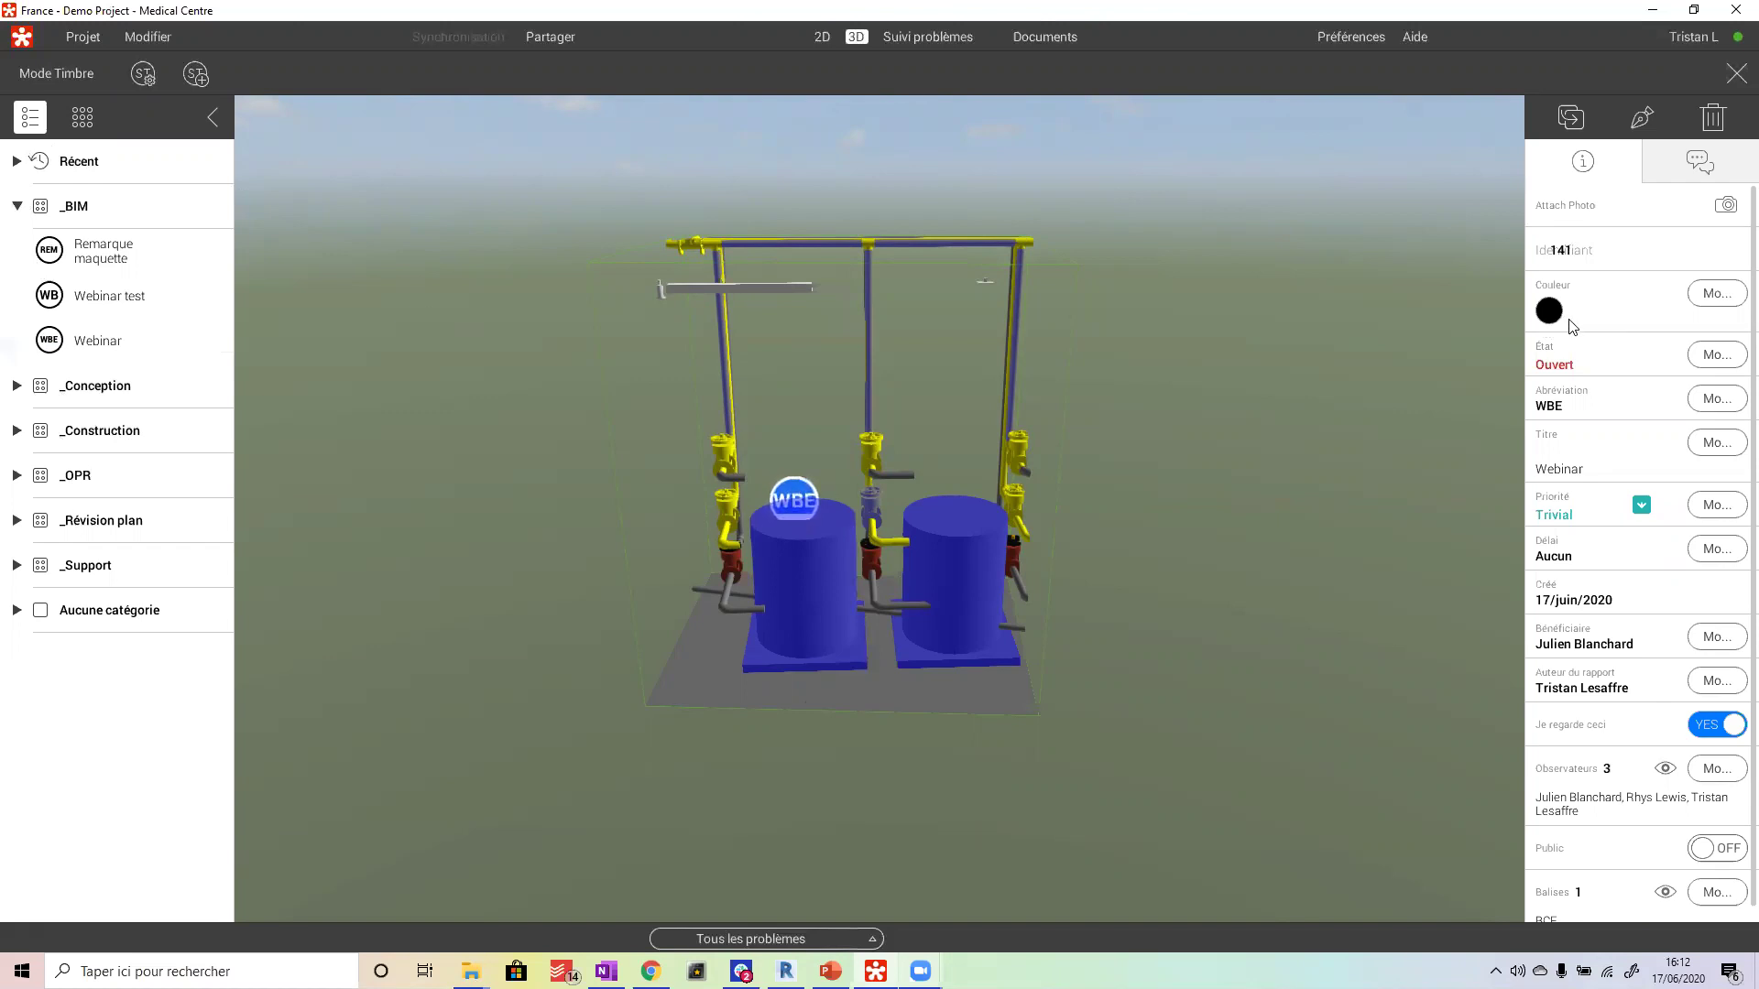
pyautogui.scroll(-1, 1572, 325)
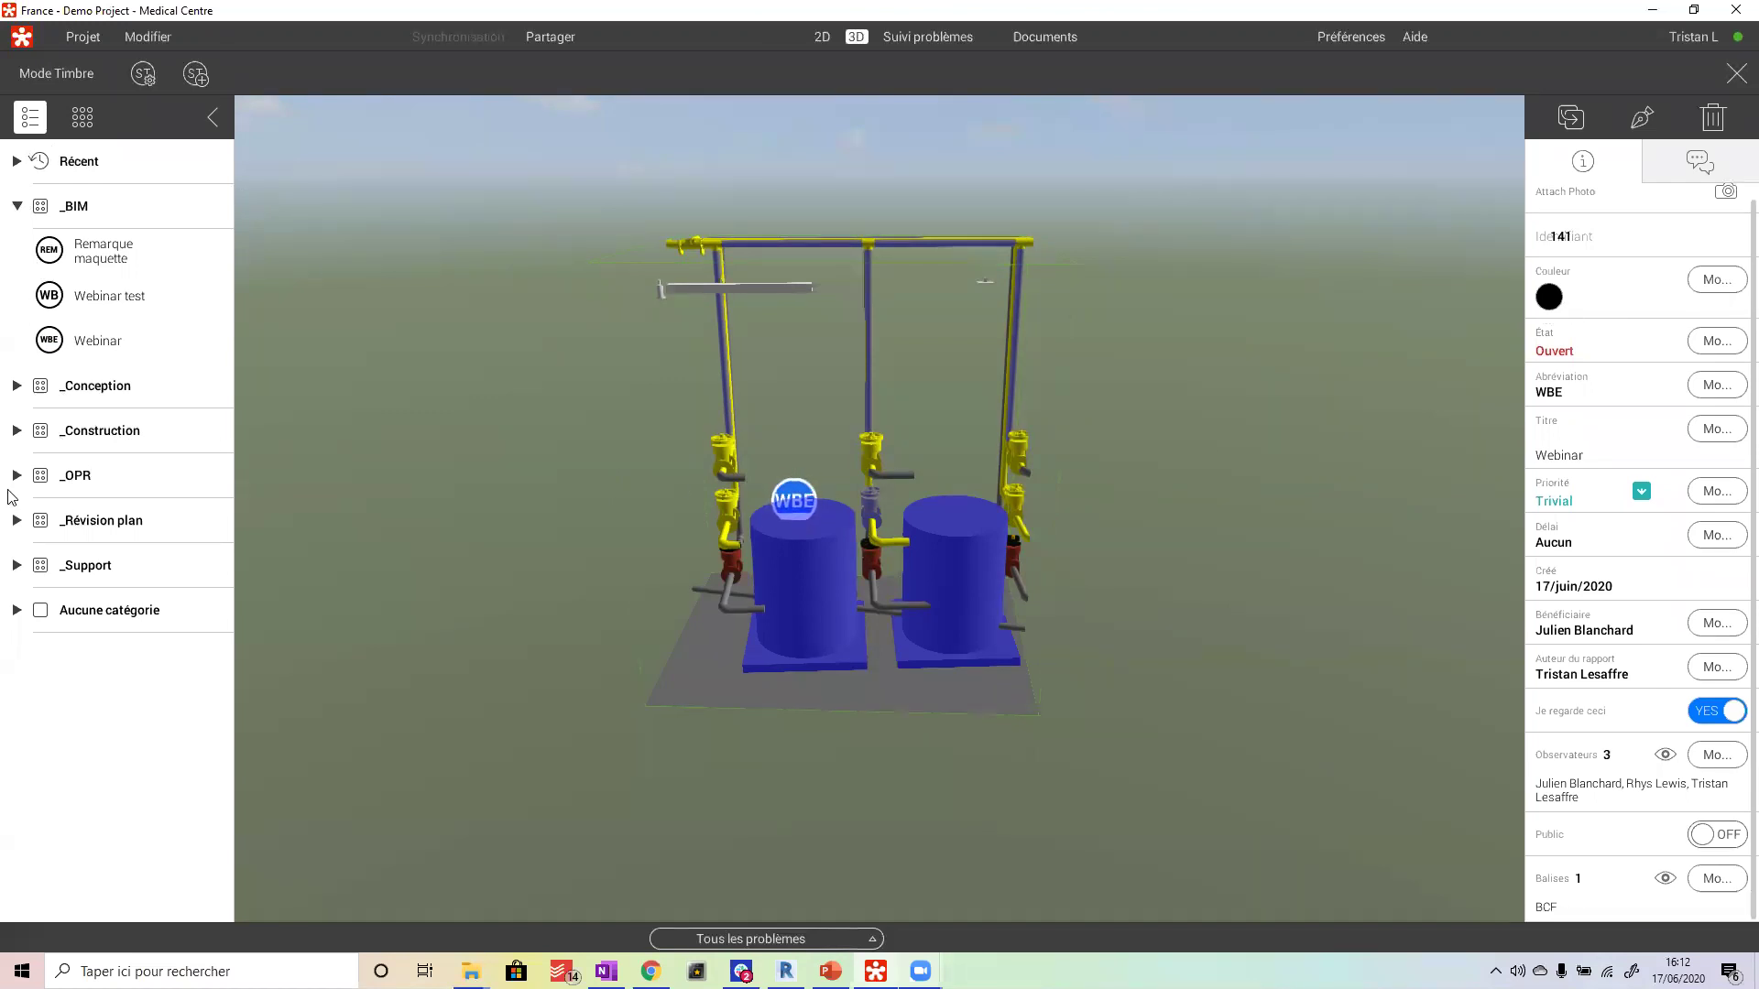
# - Review the stamp templates in the _Conception category, and leave the _Conception and _BIM categories collapsed
pyautogui.click(15, 387)
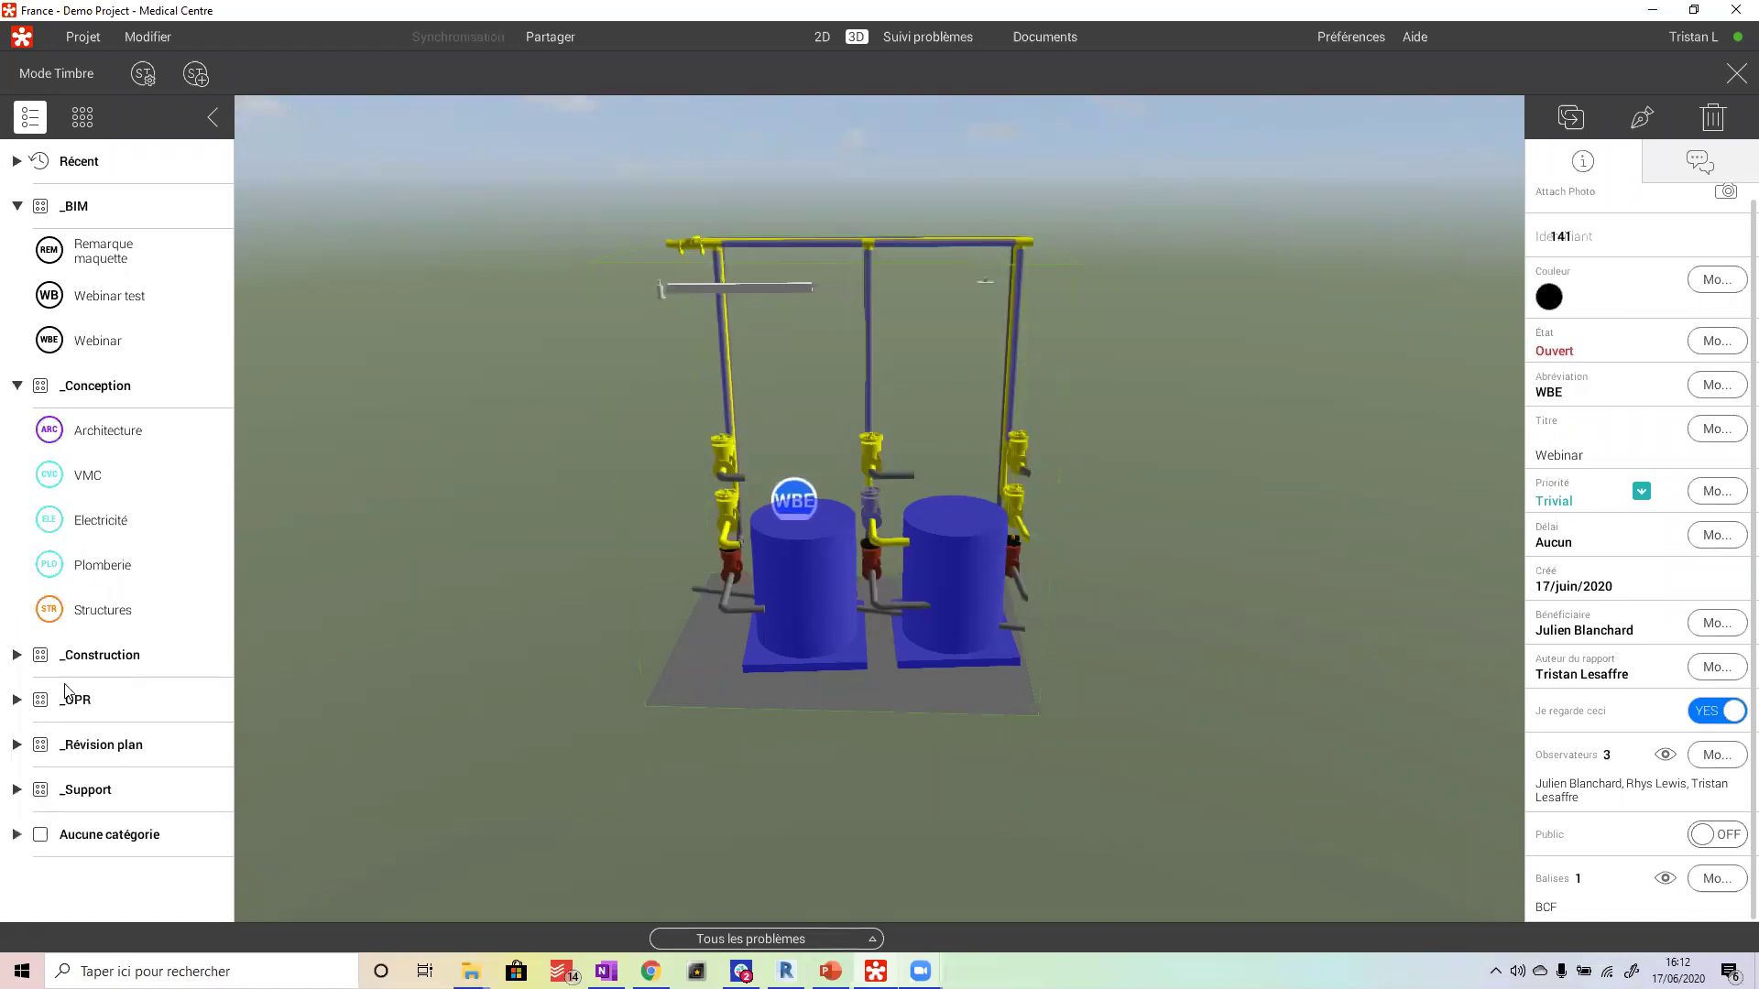
pyautogui.click(17, 385)
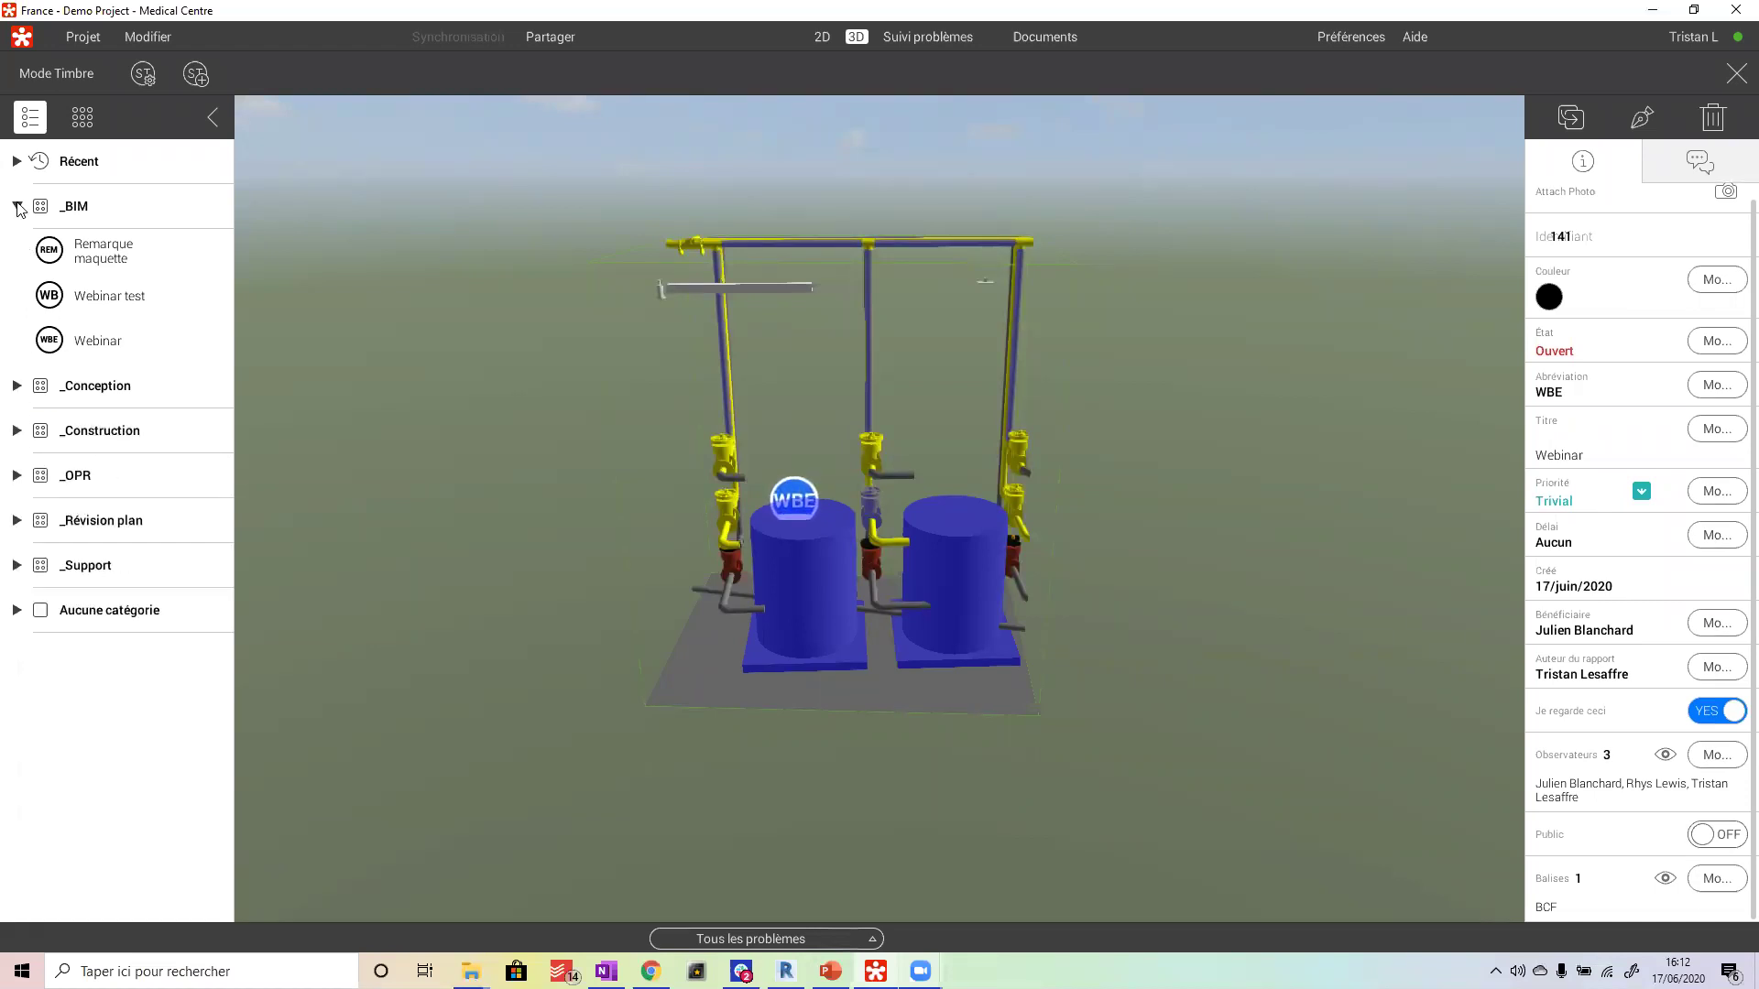
pyautogui.click(16, 207)
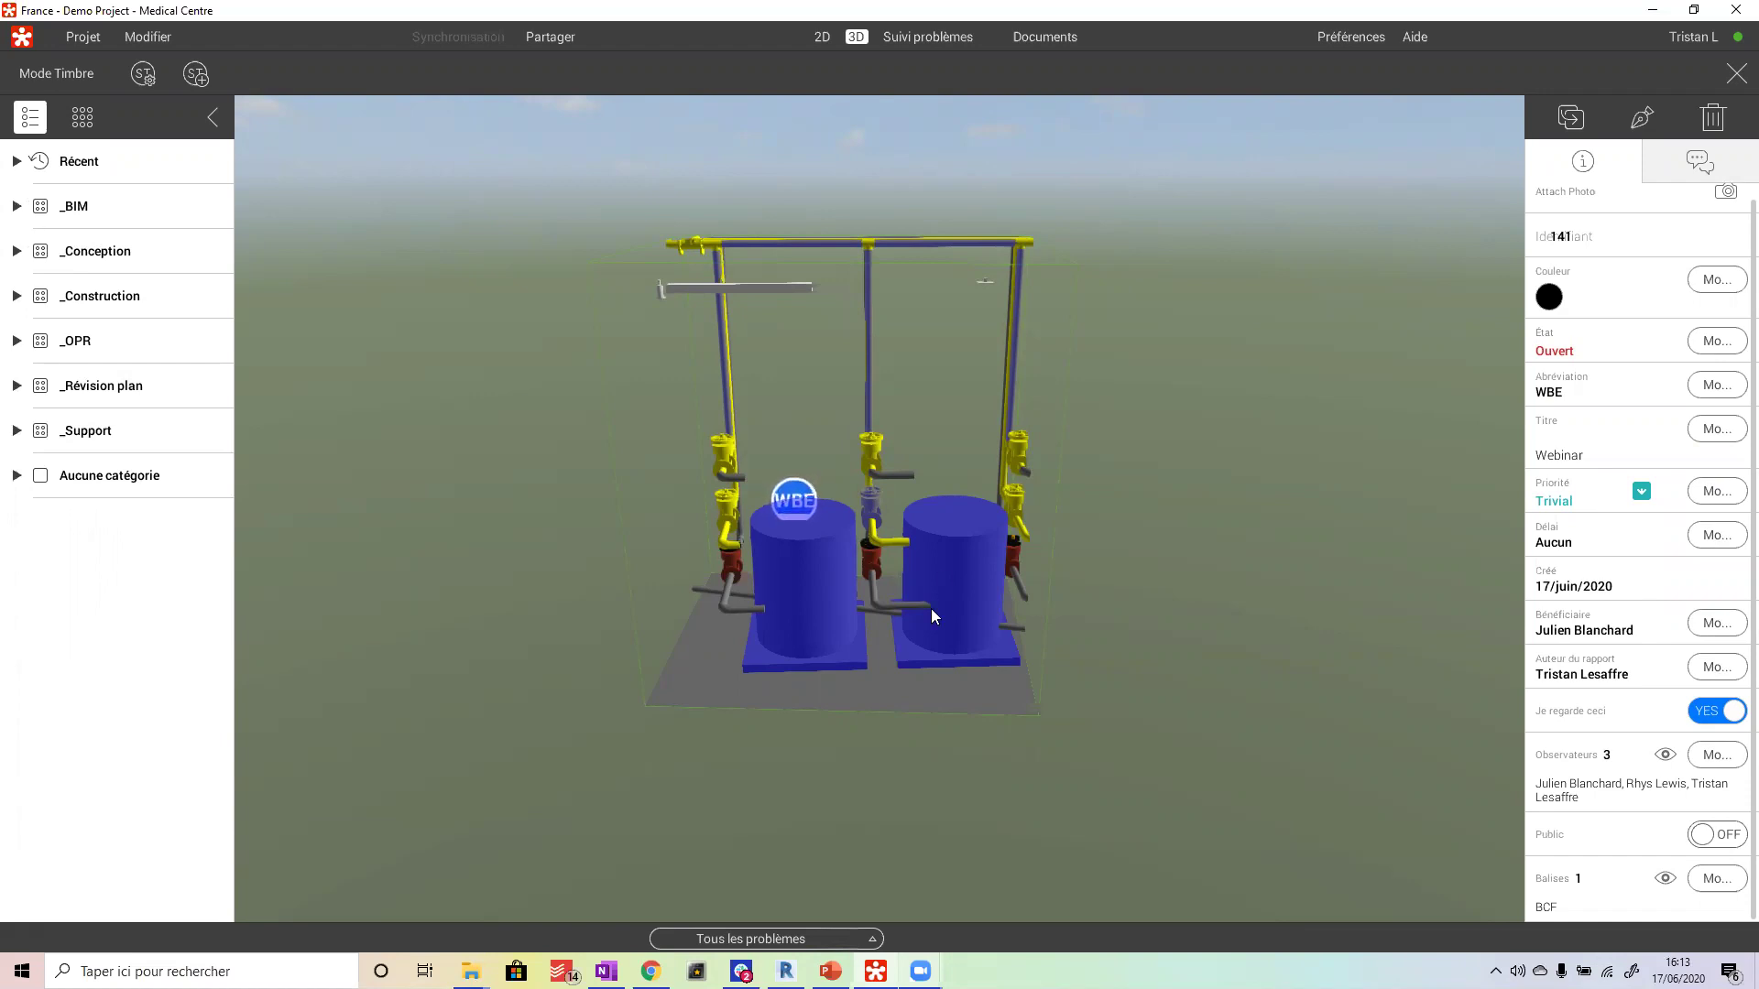
# - Take a webcam photo and attach it to the Webinar issue
pyautogui.scroll(1, 1682, 499)
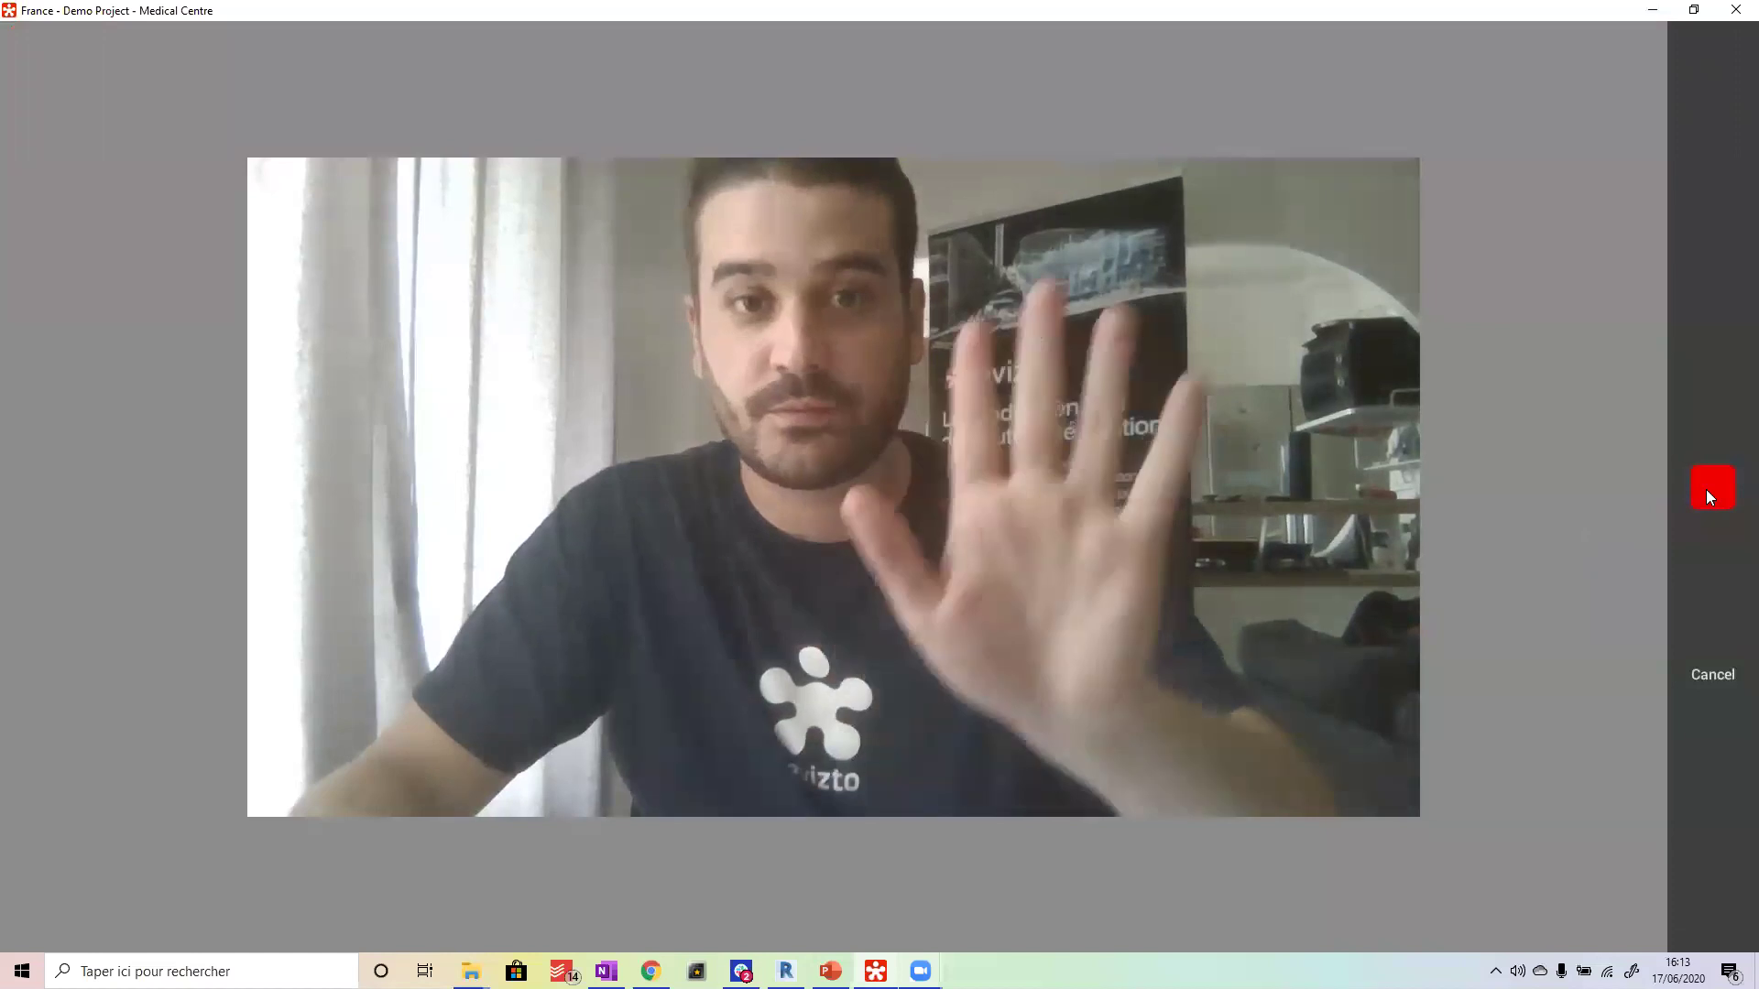
pyautogui.click(1706, 489)
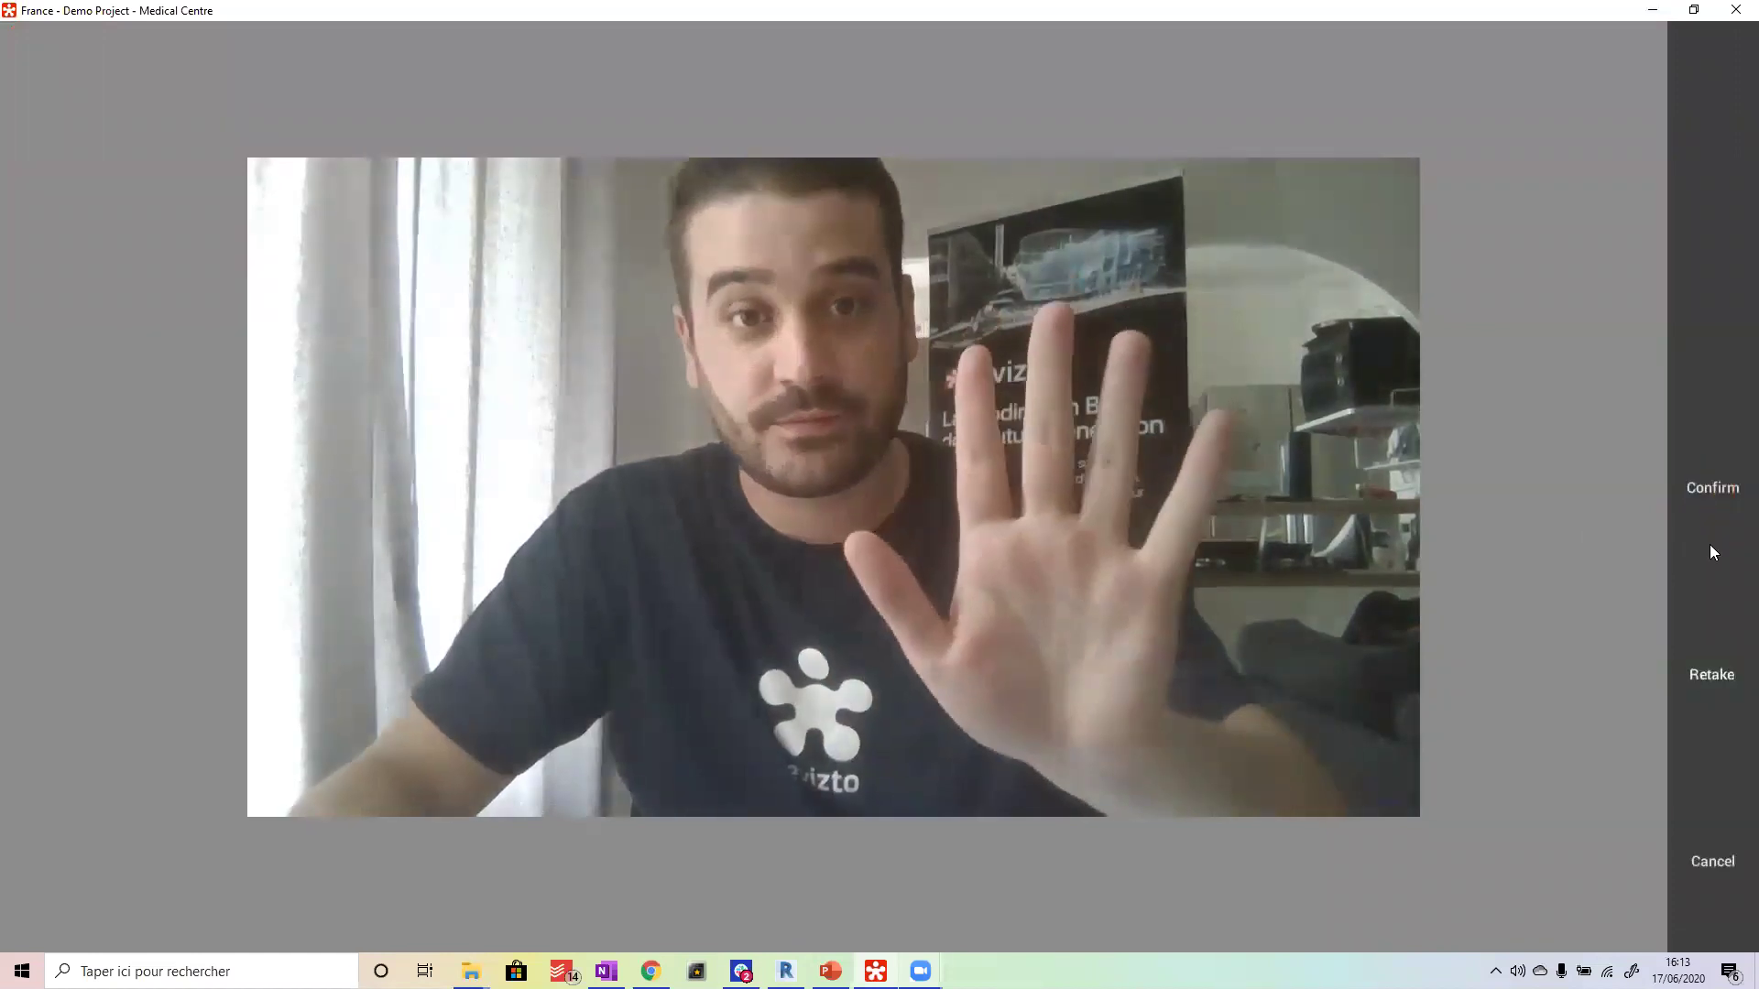
pyautogui.click(1706, 487)
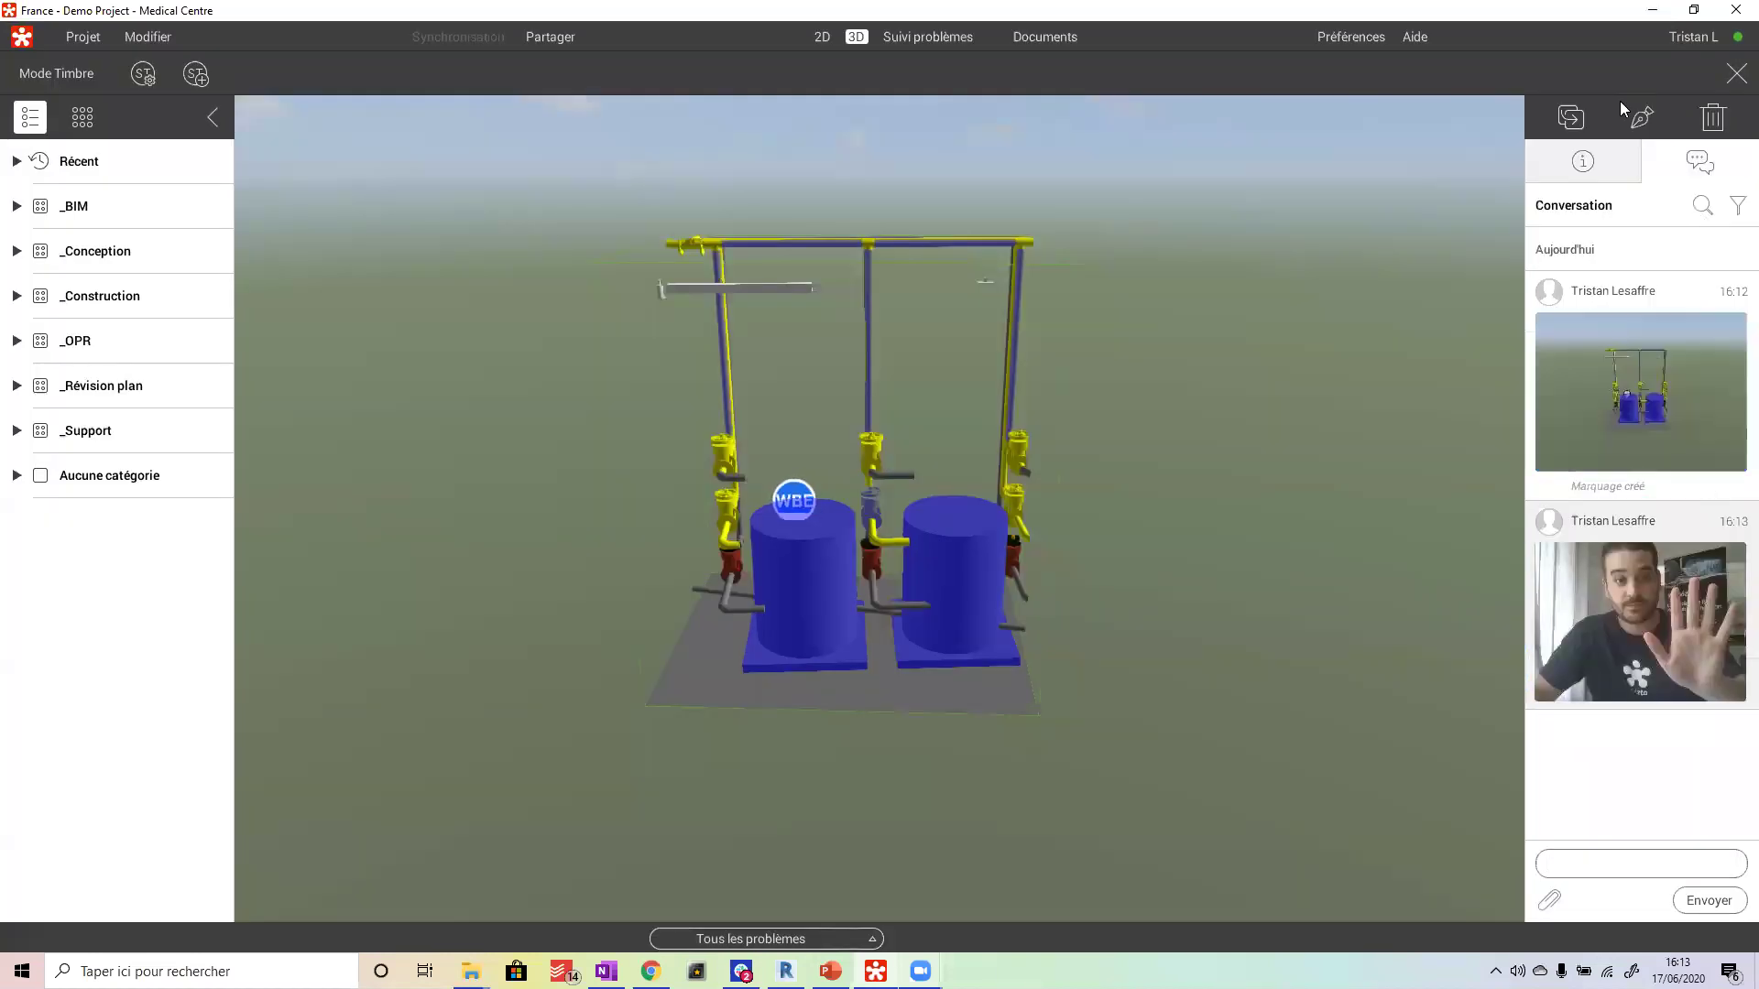
# - Review the Webinar issue's properties and its conversation with the attached photo
pyautogui.click(1582, 165)
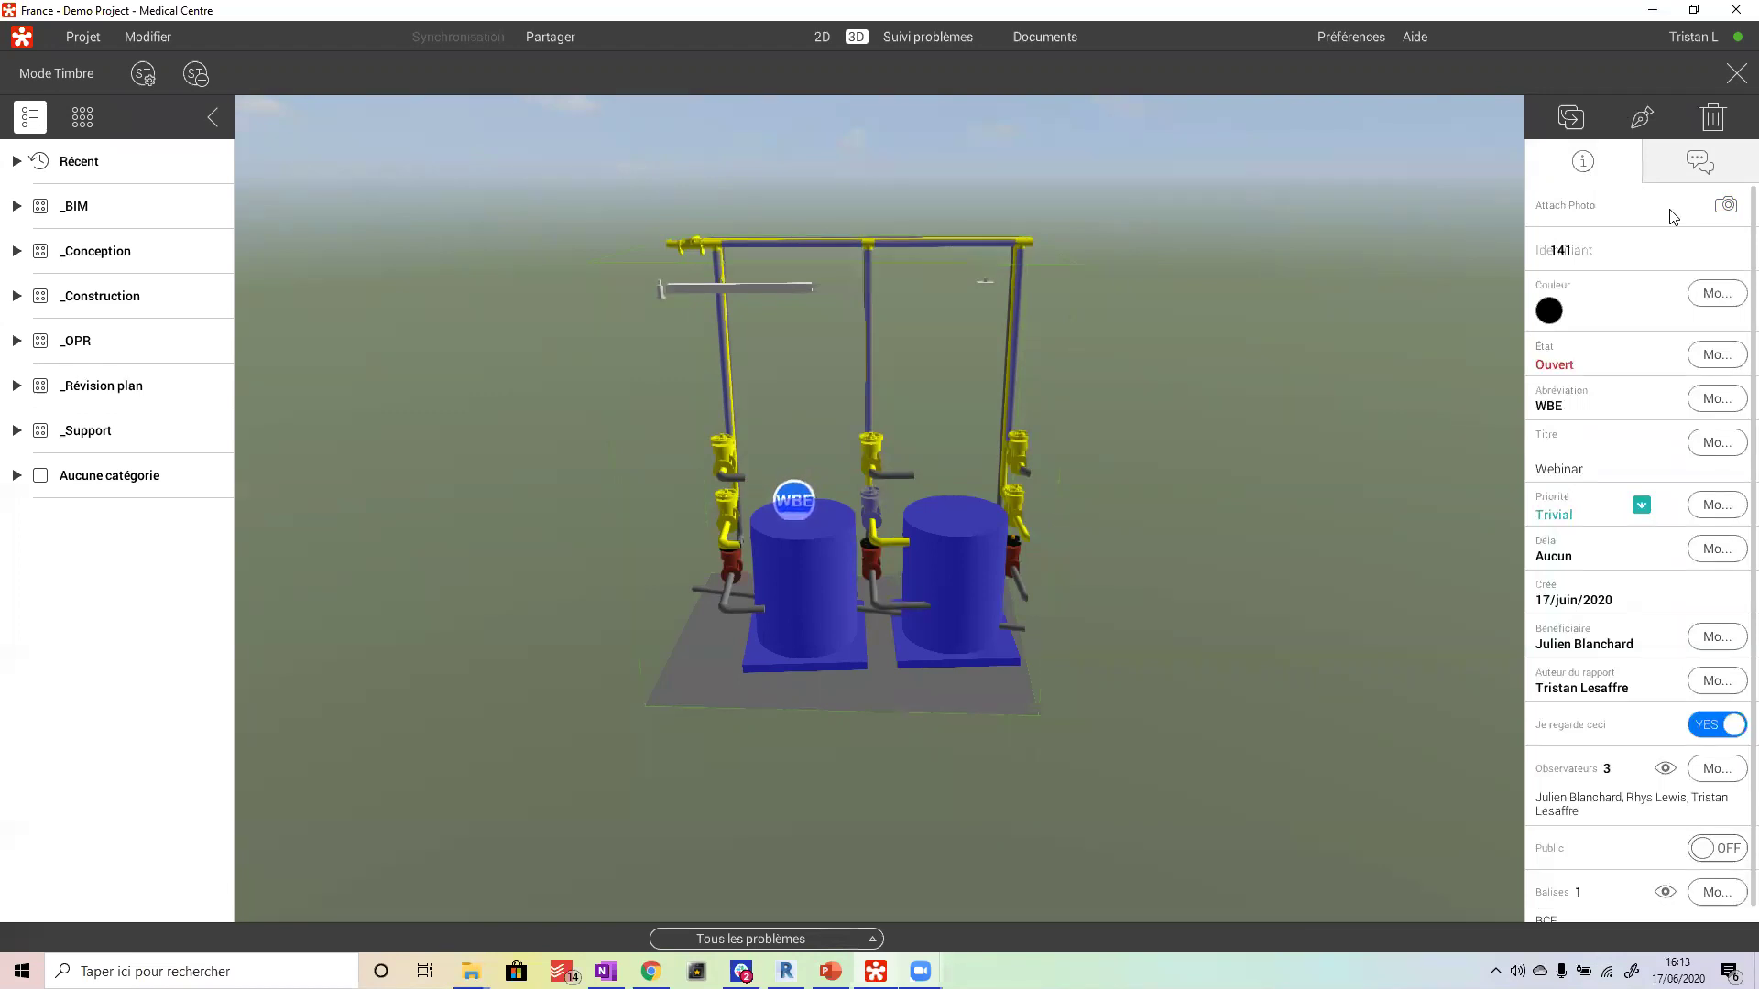
pyautogui.click(1700, 163)
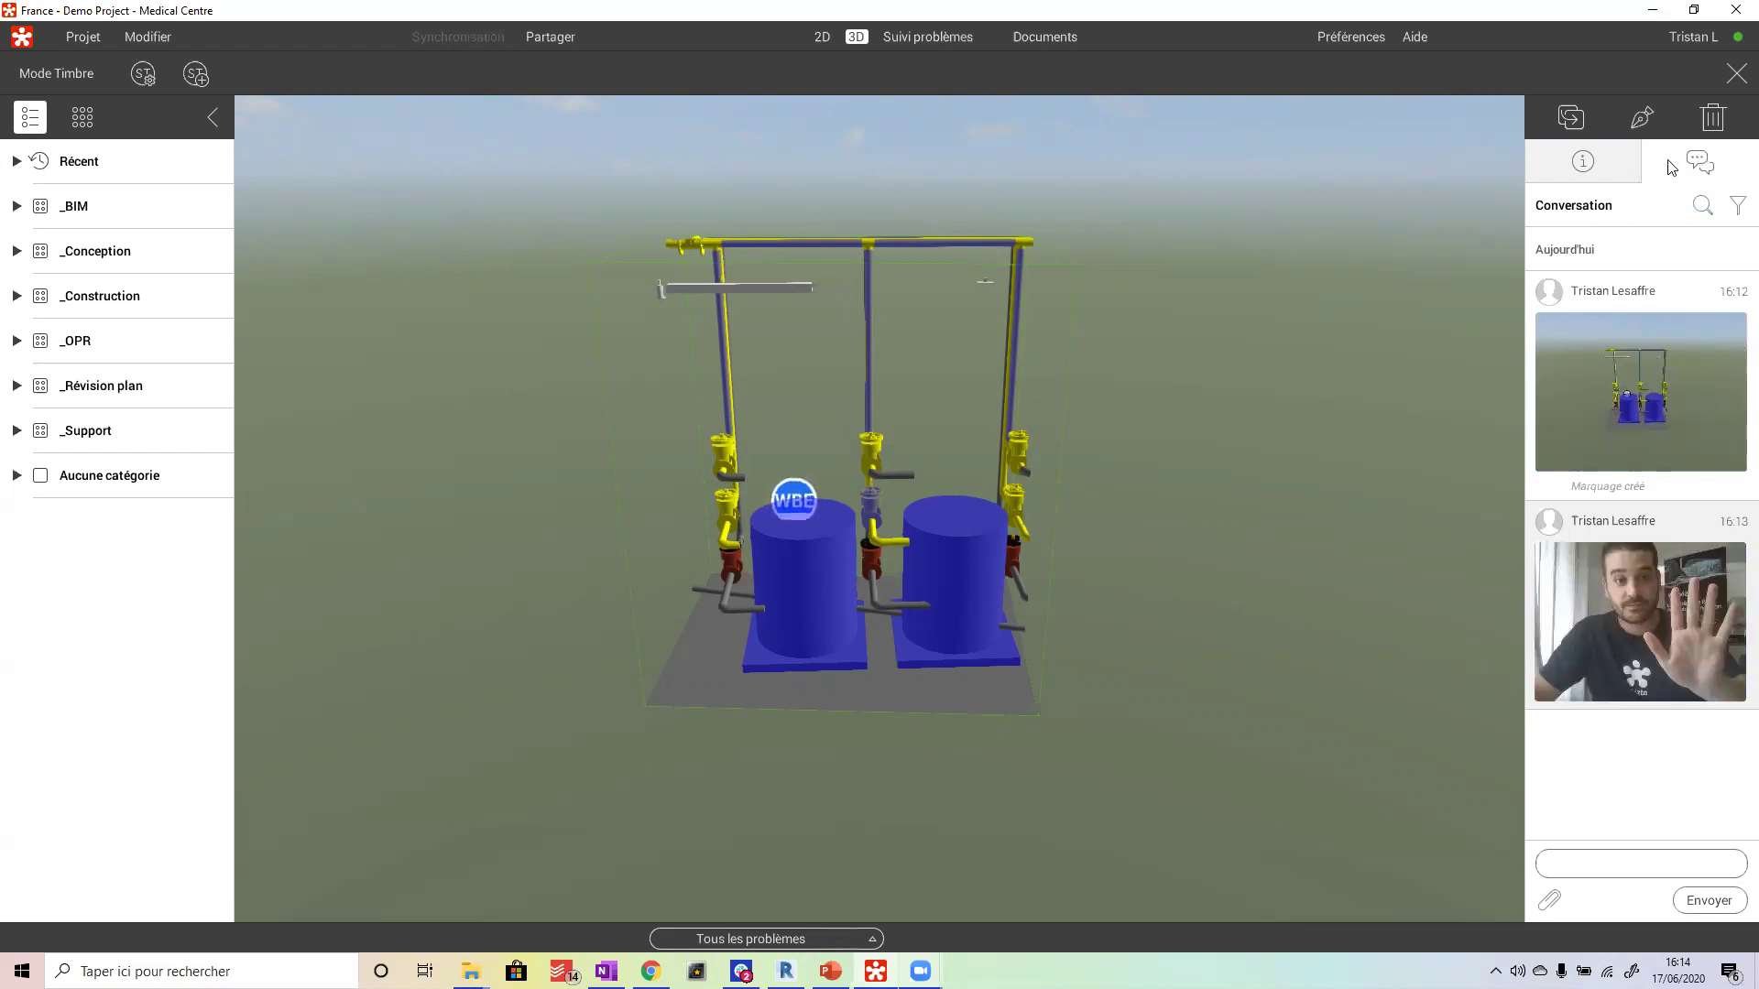
pyautogui.click(1591, 167)
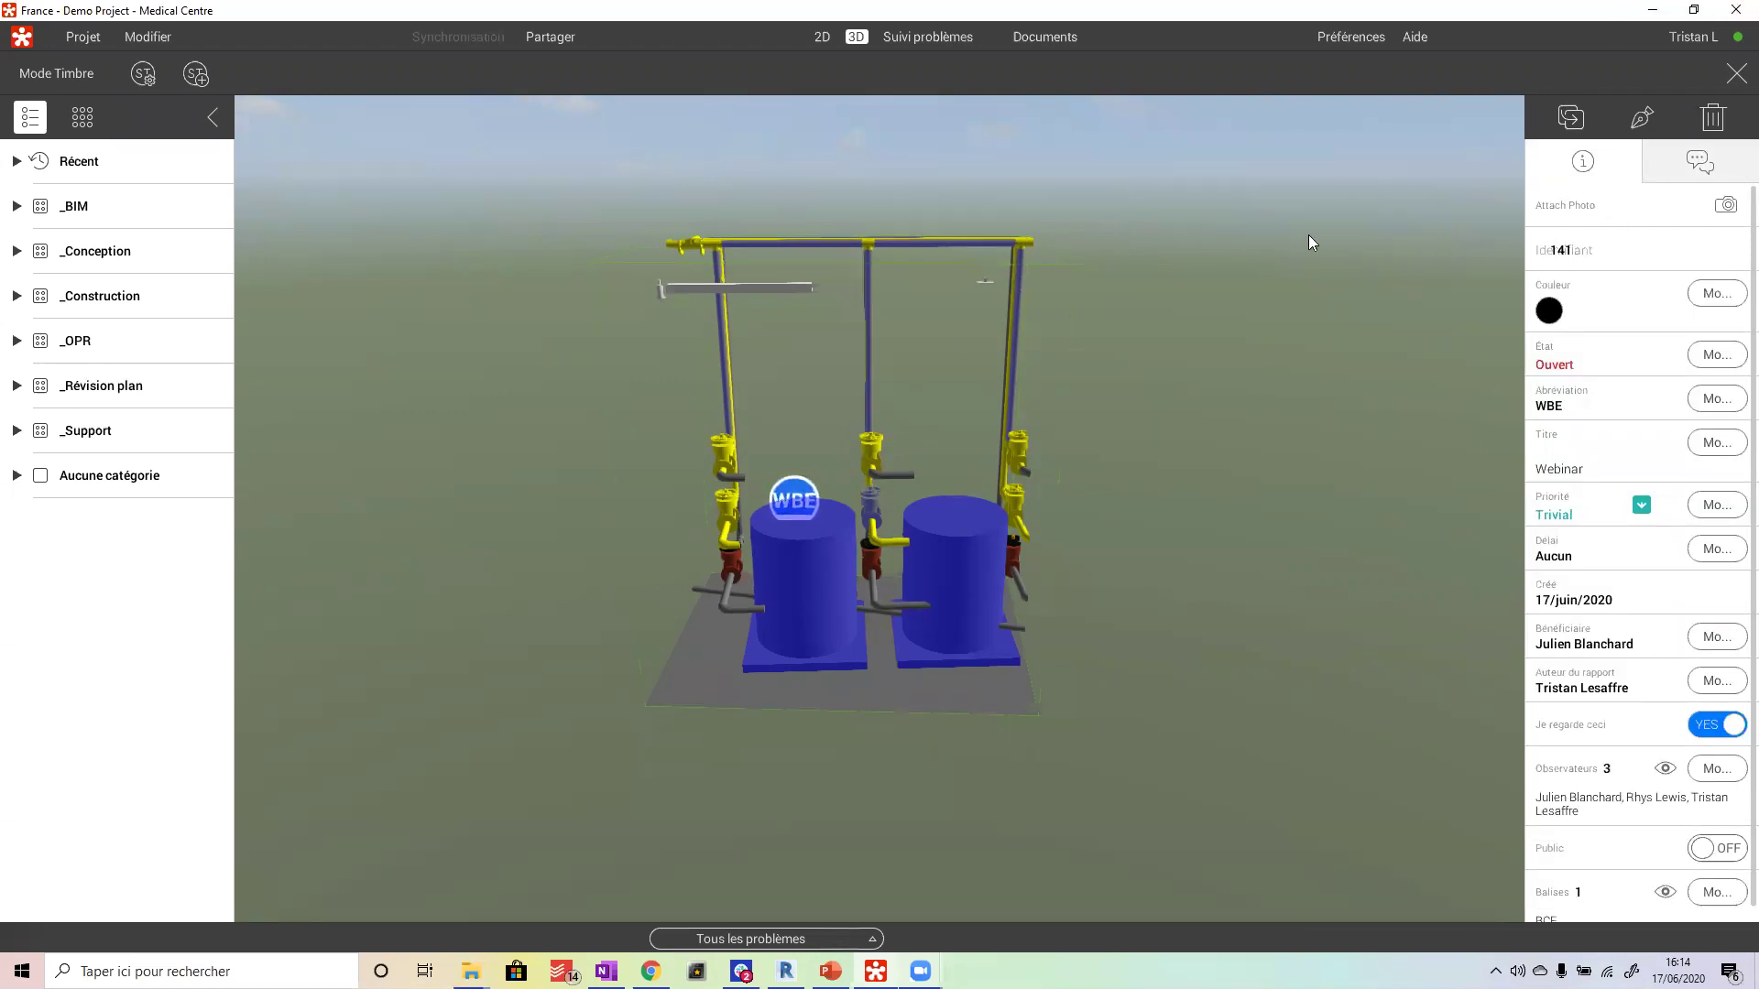
# - Leave stamp mode and reassign the Webinar issue to the second listed project member in the issue tracker
pyautogui.click(1734, 75)
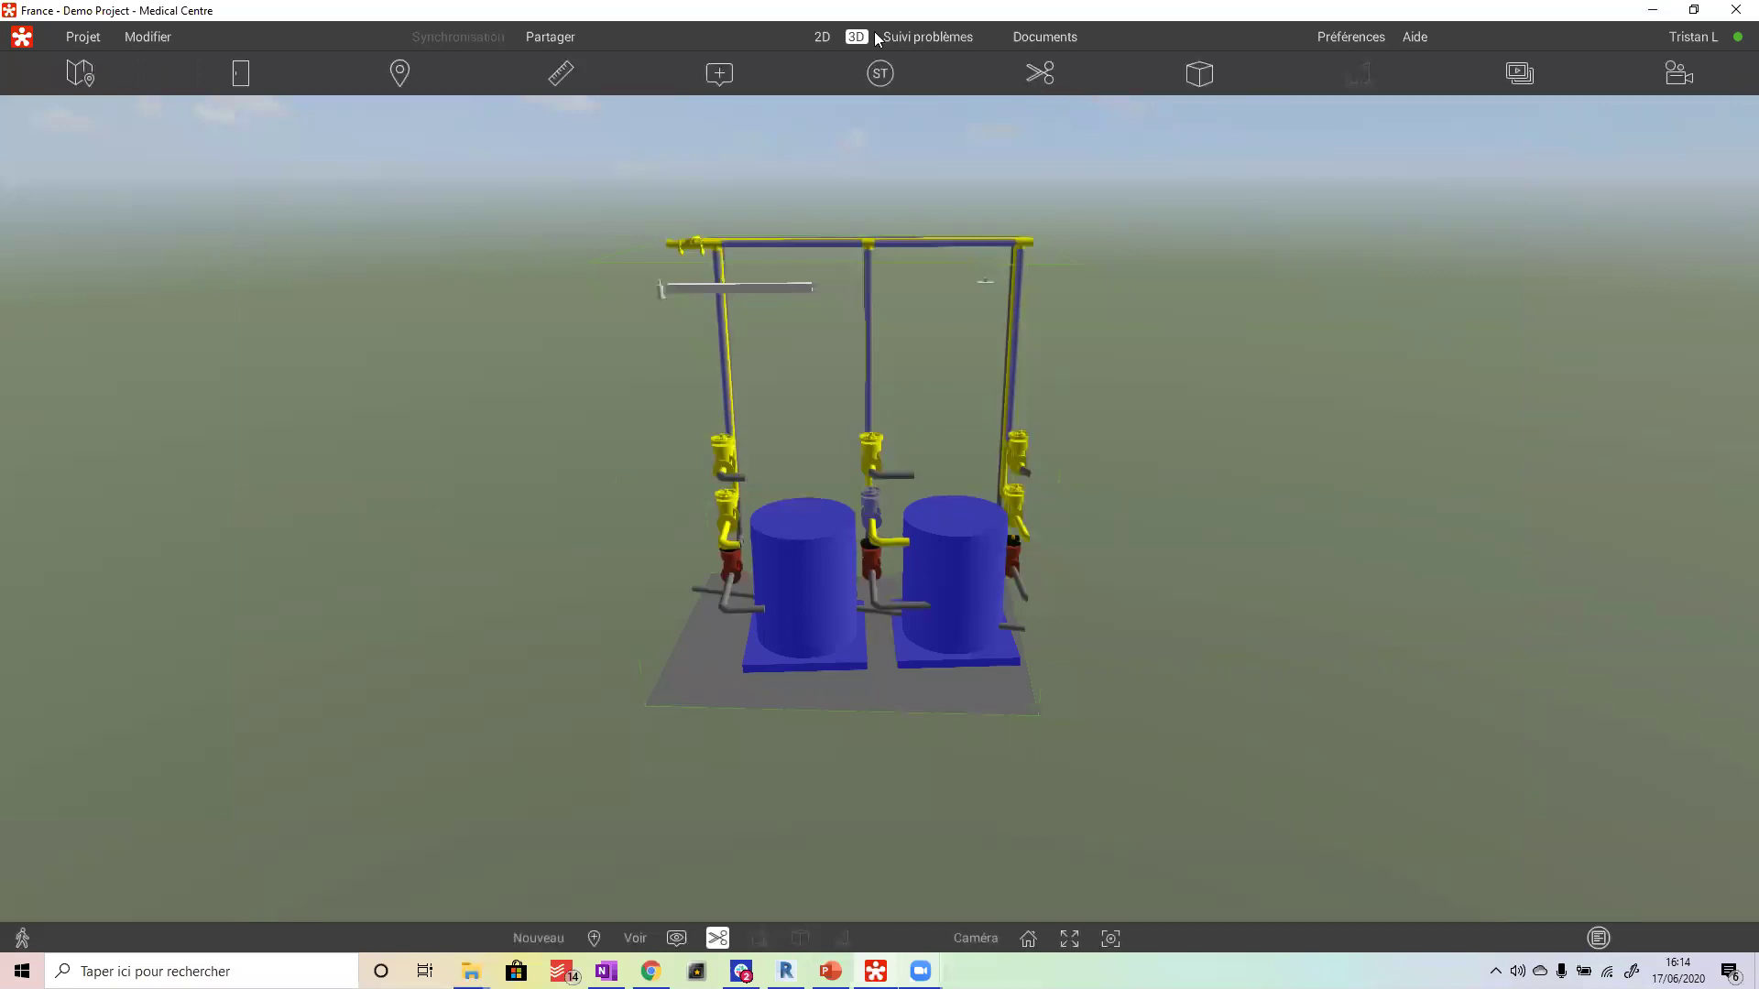
pyautogui.click(916, 36)
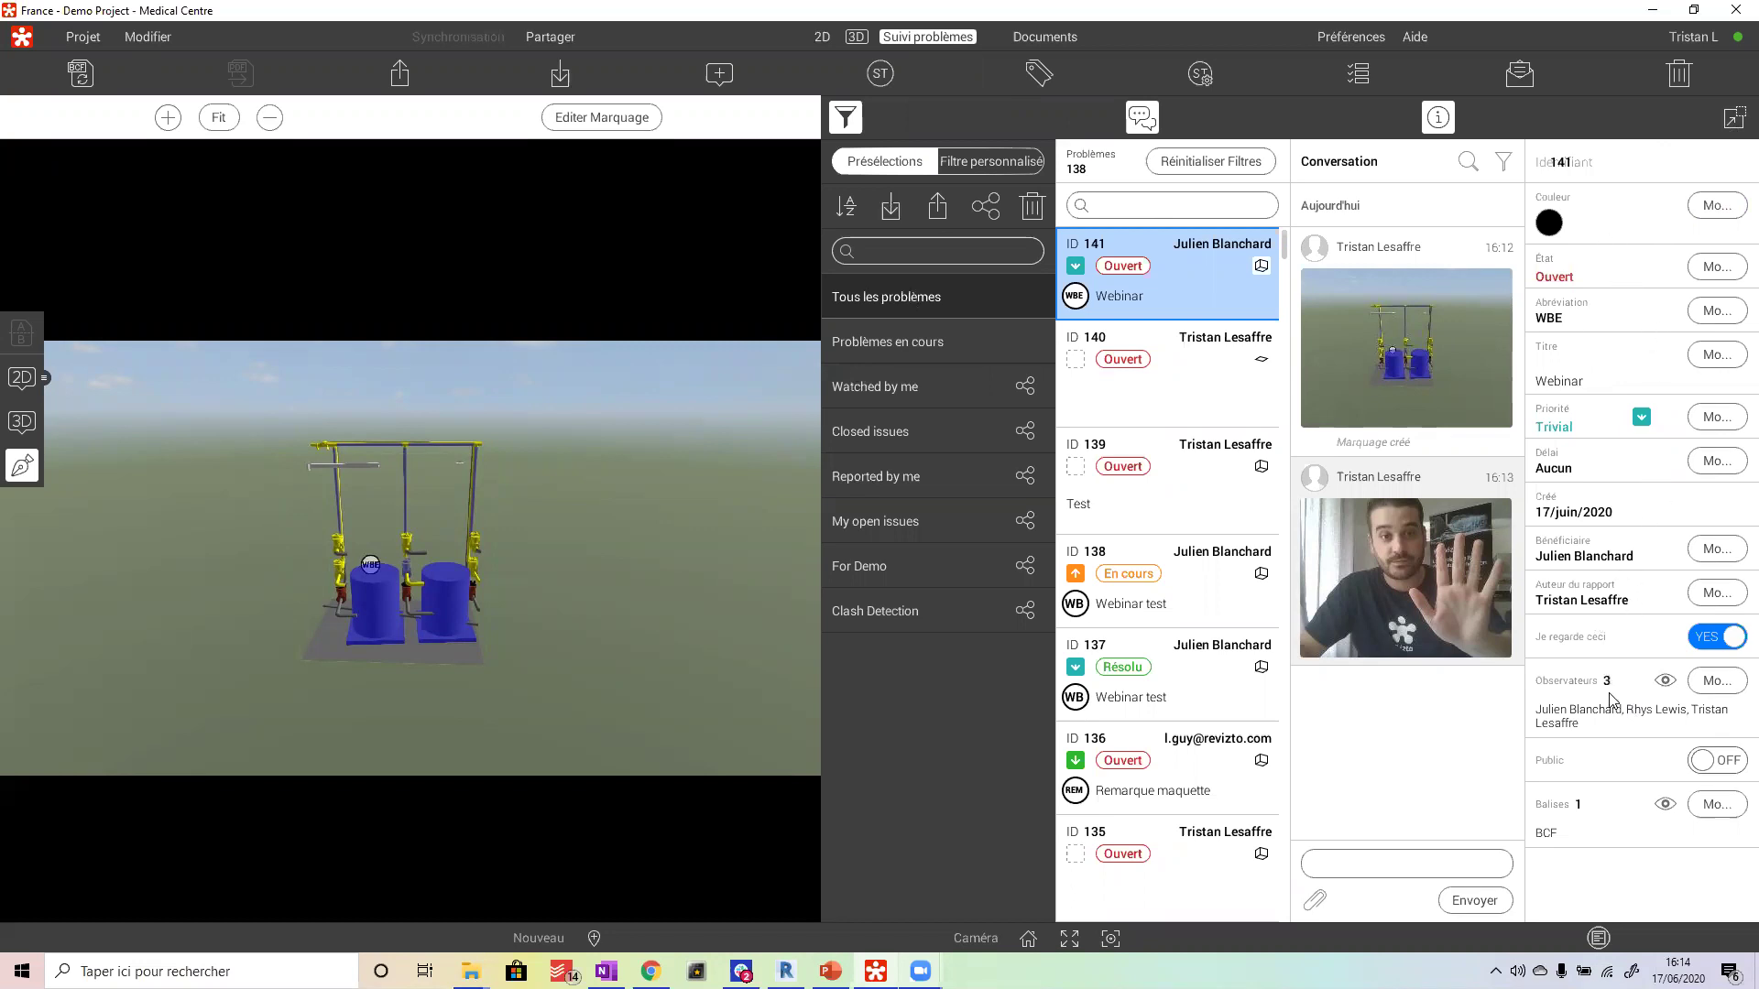
pyautogui.click(1709, 550)
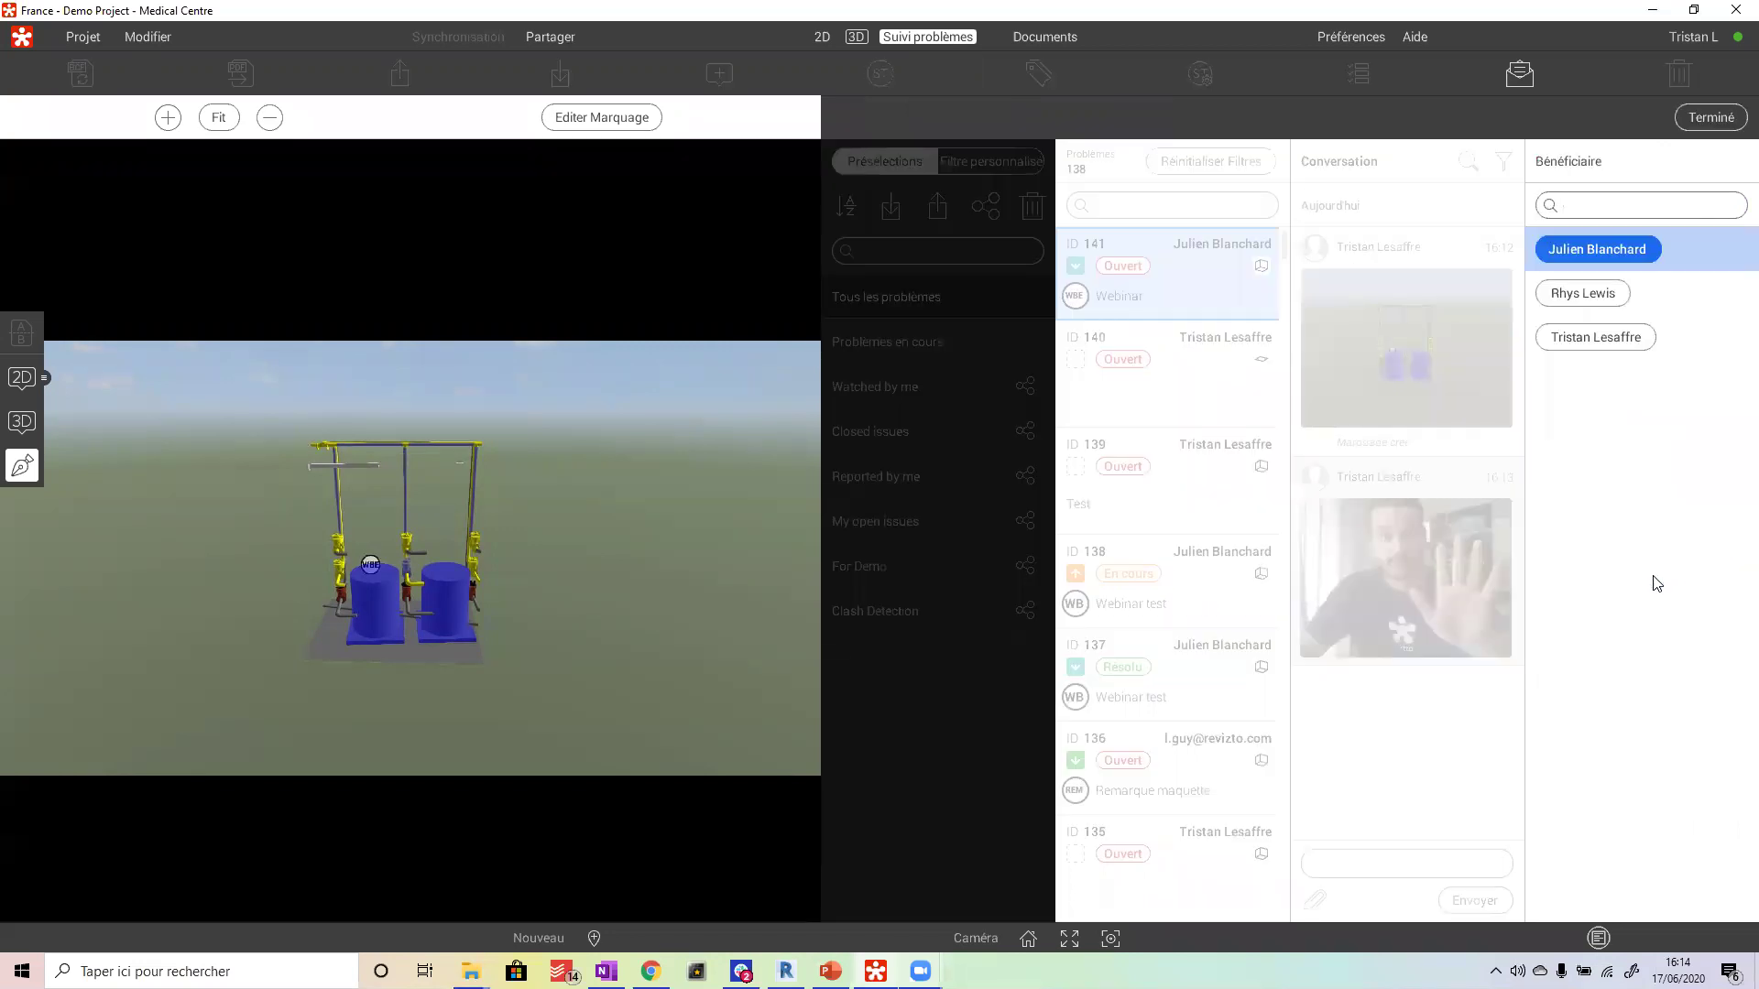
pyautogui.click(1596, 298)
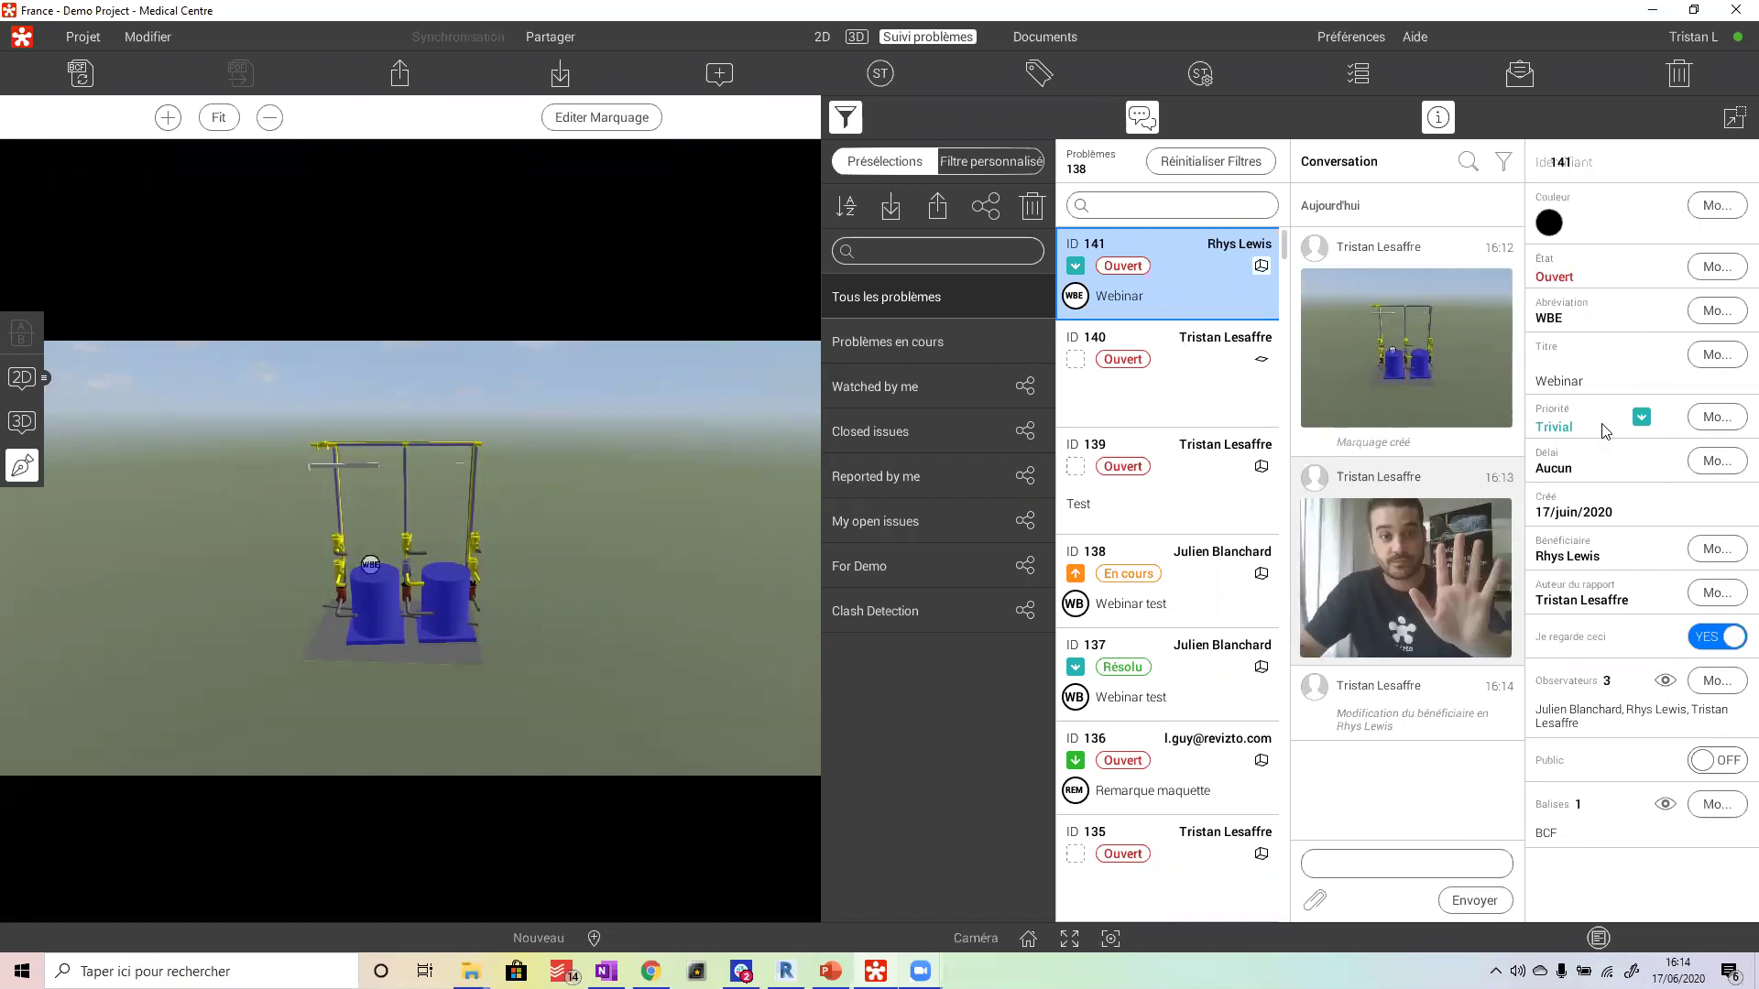
# - Post the comment "Ok ?" in the Webinar issue's conversation and show the available attachment types
pyautogui.click(1392, 865)
pyautogui.write('Ok ?')
pyautogui.press('Return')
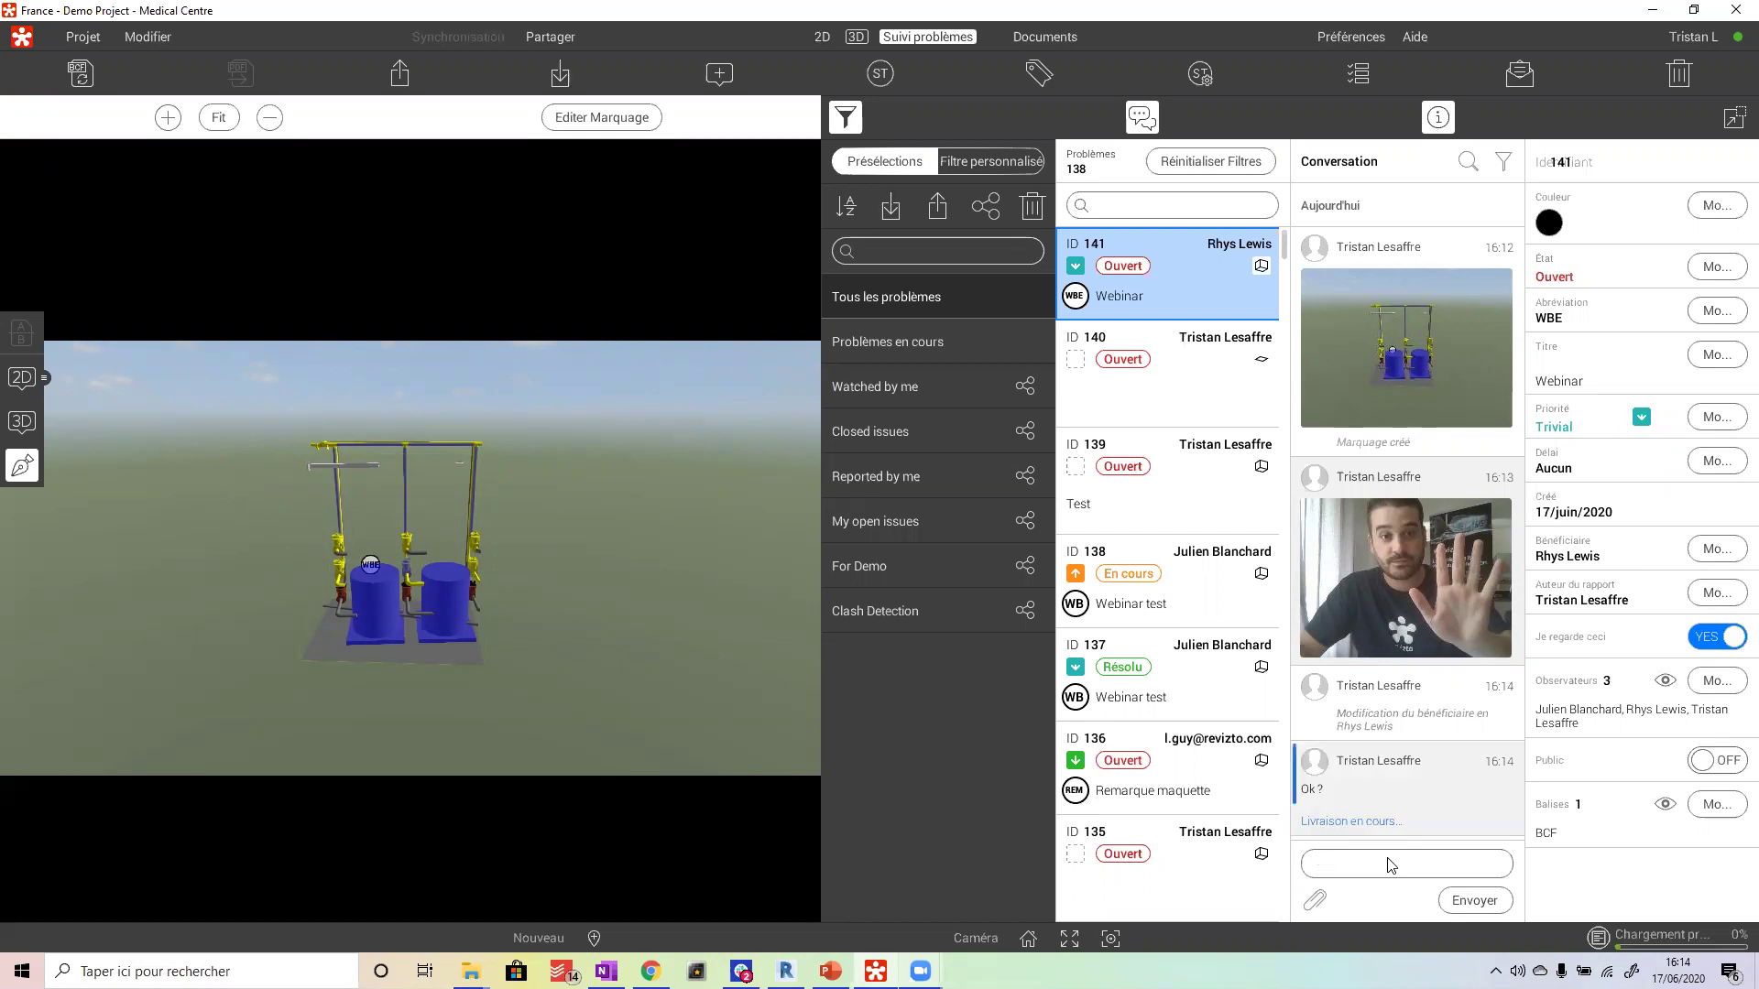
pyautogui.click(1315, 901)
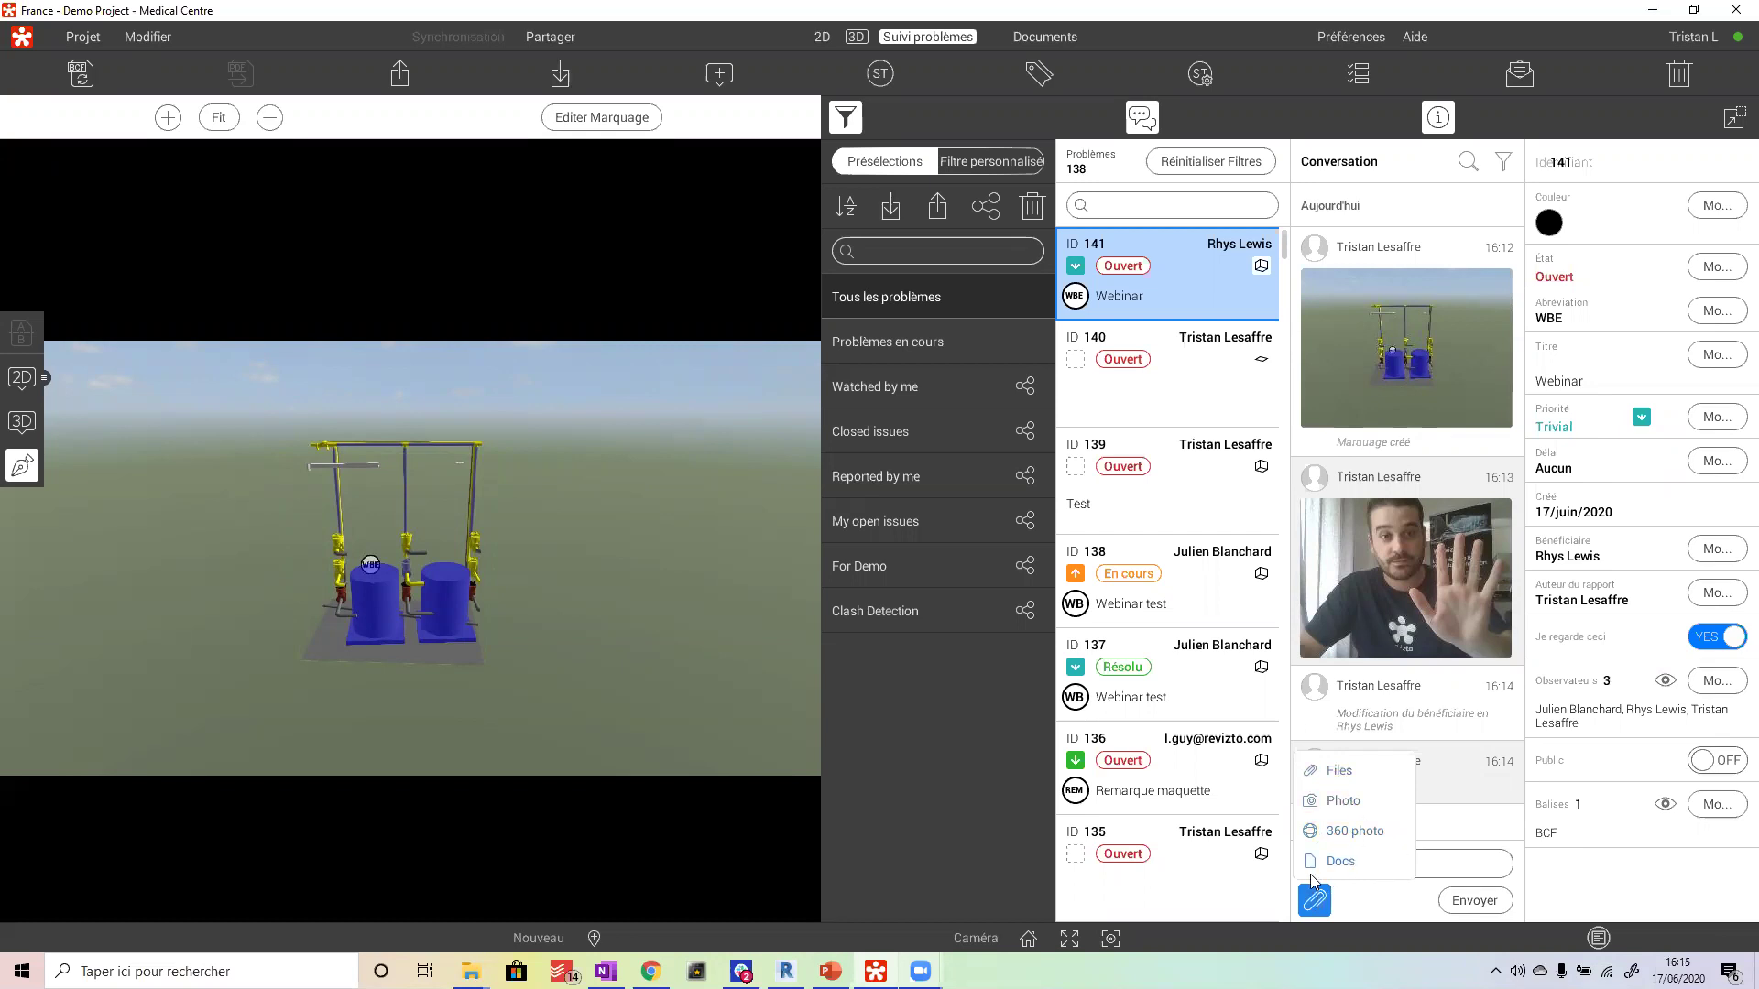
# - Collapse the issue tracker to its issue list to enlarge the snapshot, and show the Webinar issue's conversation
pyautogui.click(1734, 117)
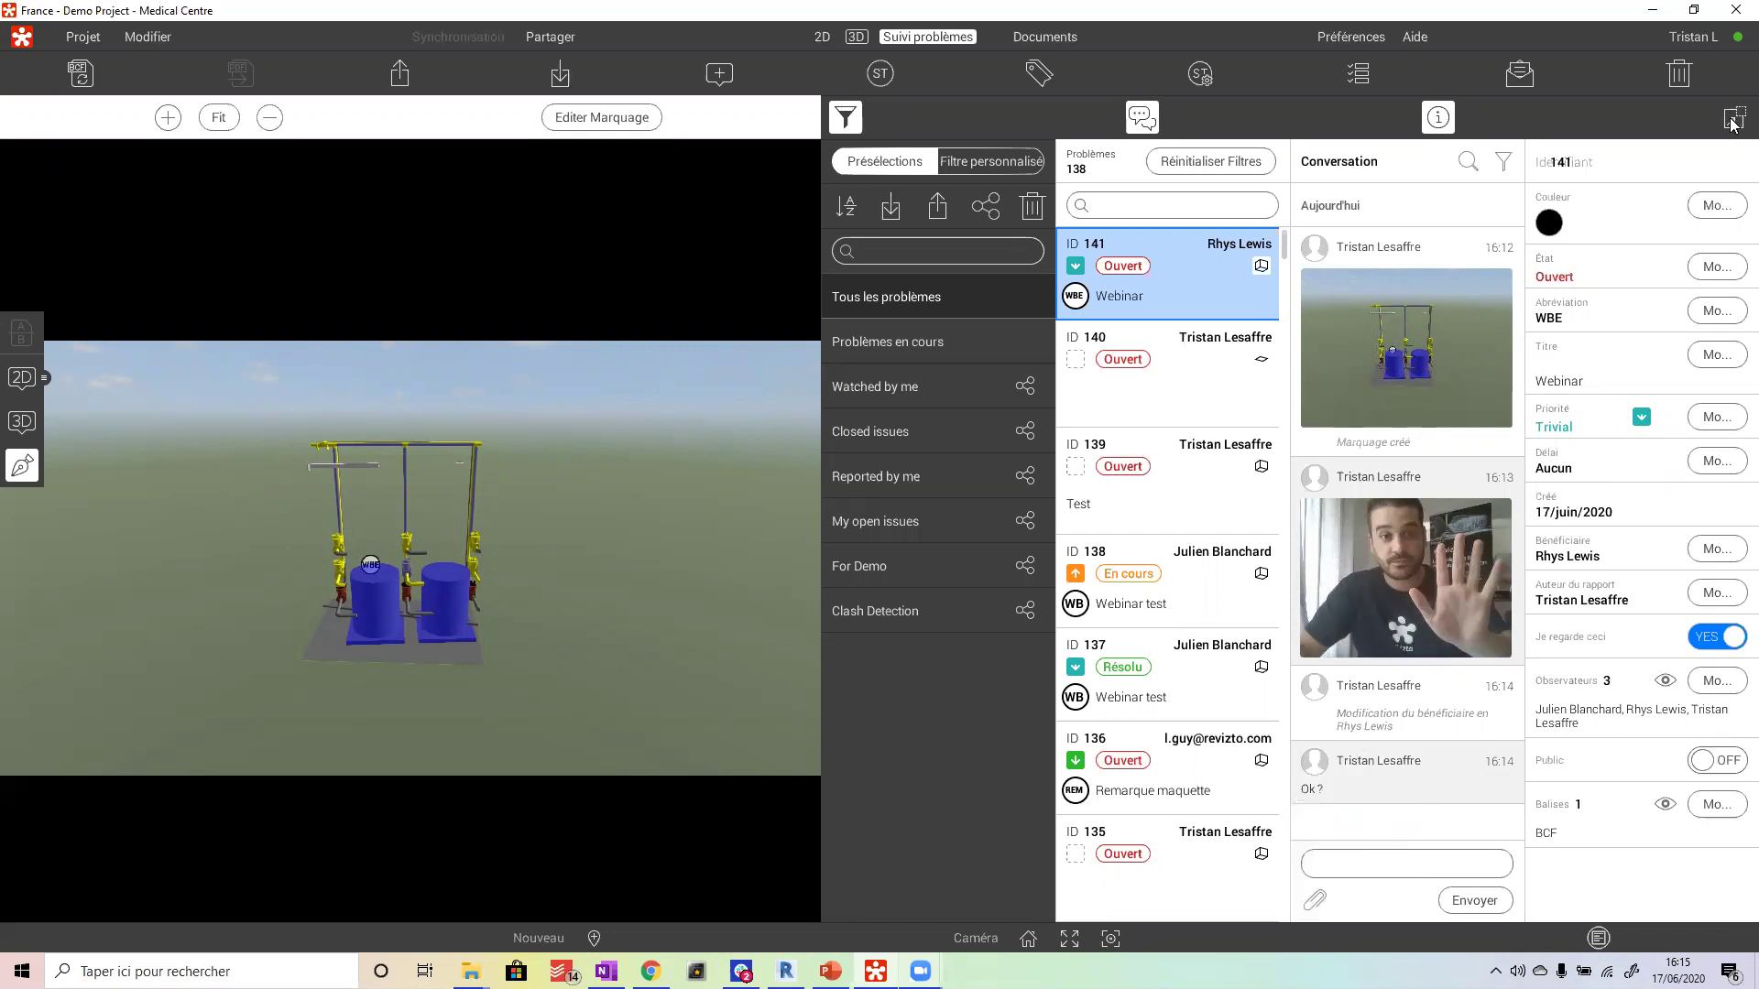
pyautogui.click(1734, 117)
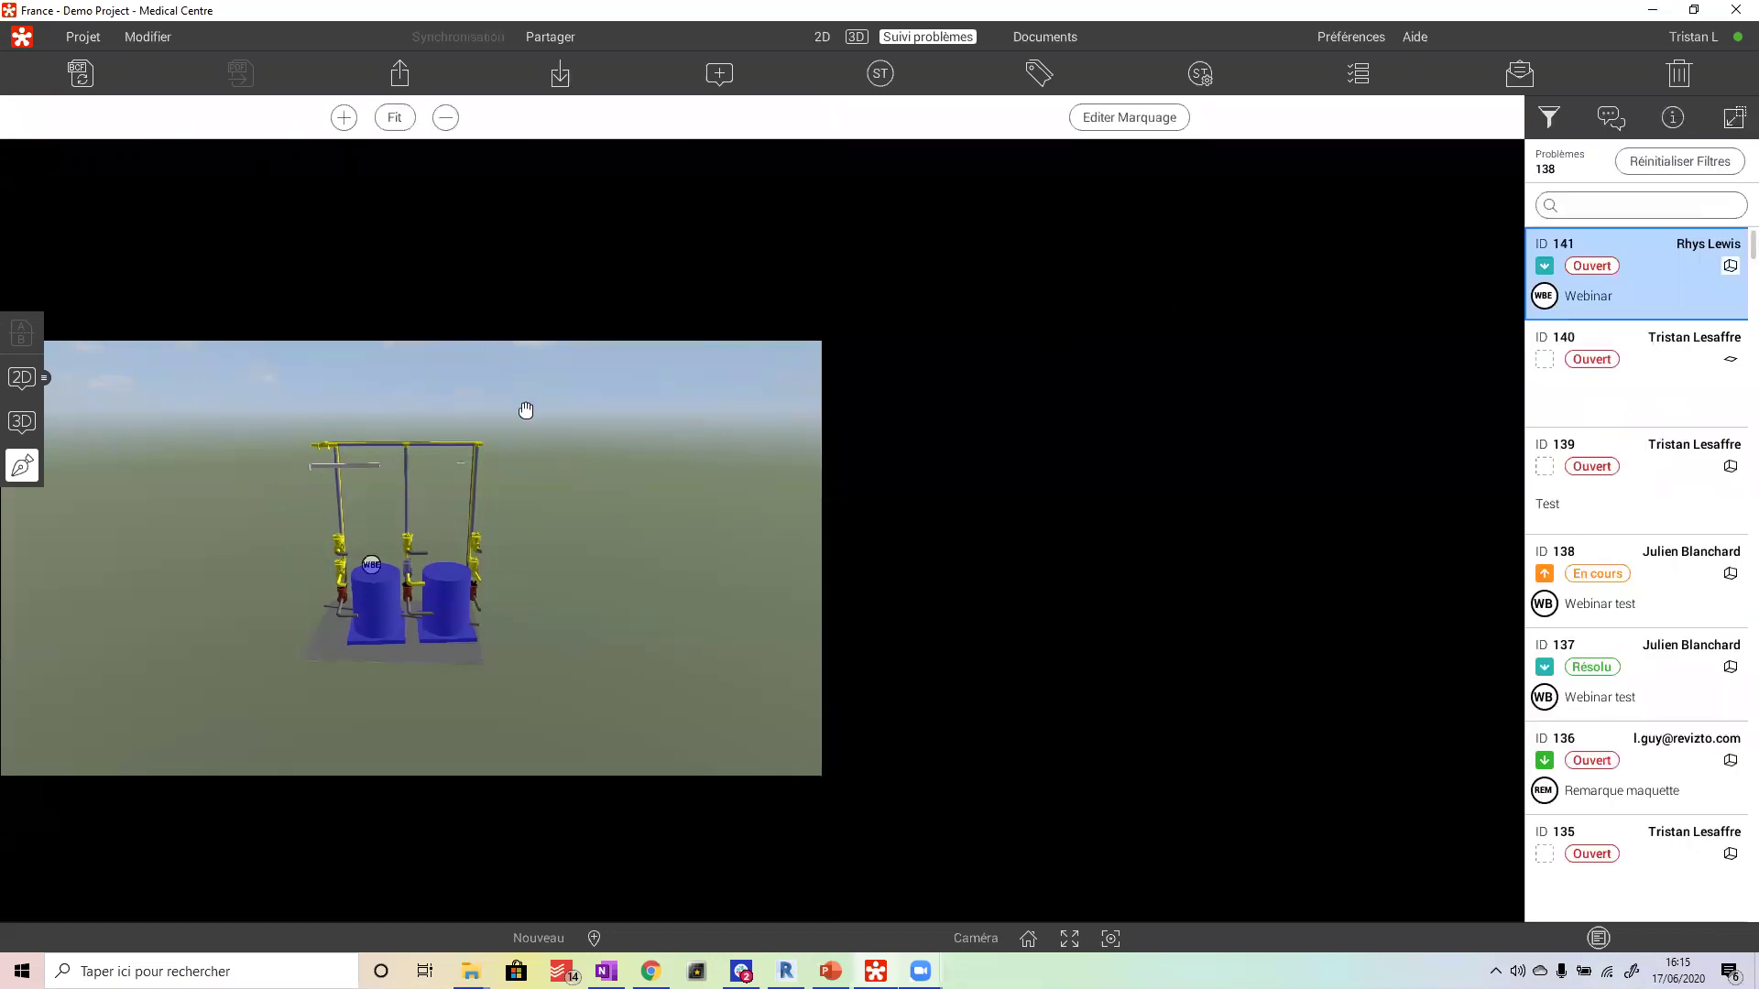
pyautogui.moveTo(565, 432); pyautogui.dragTo(777, 428)
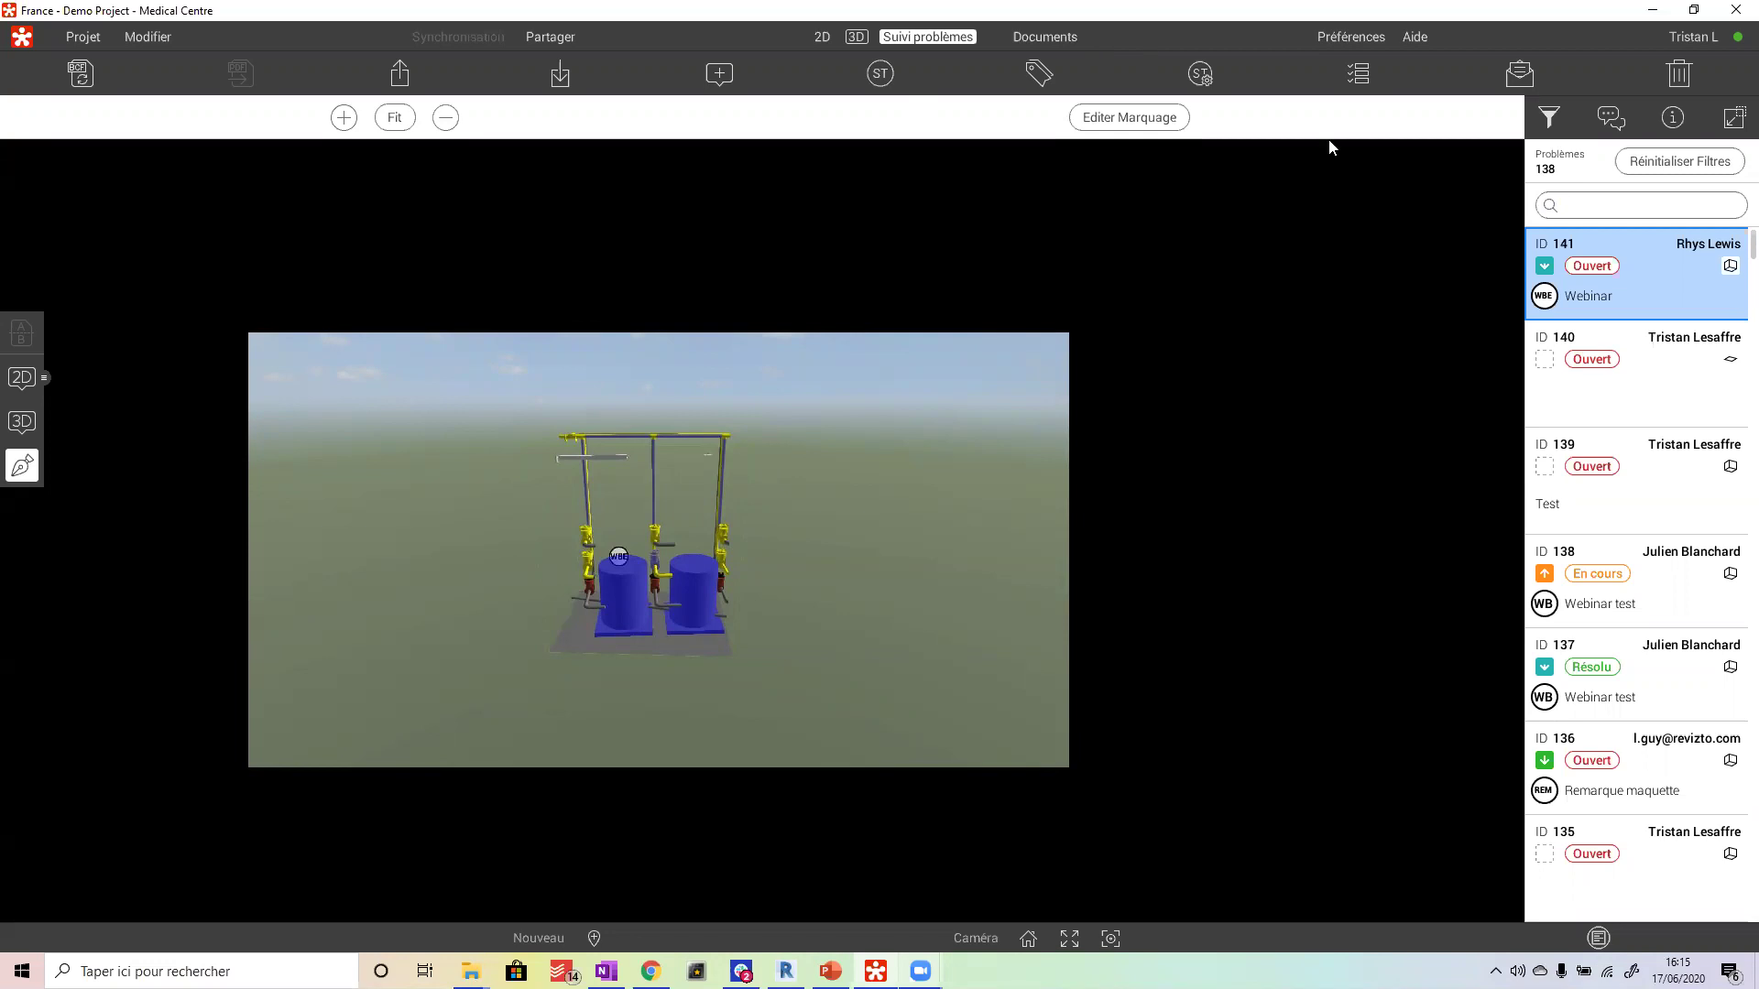
pyautogui.click(1693, 261)
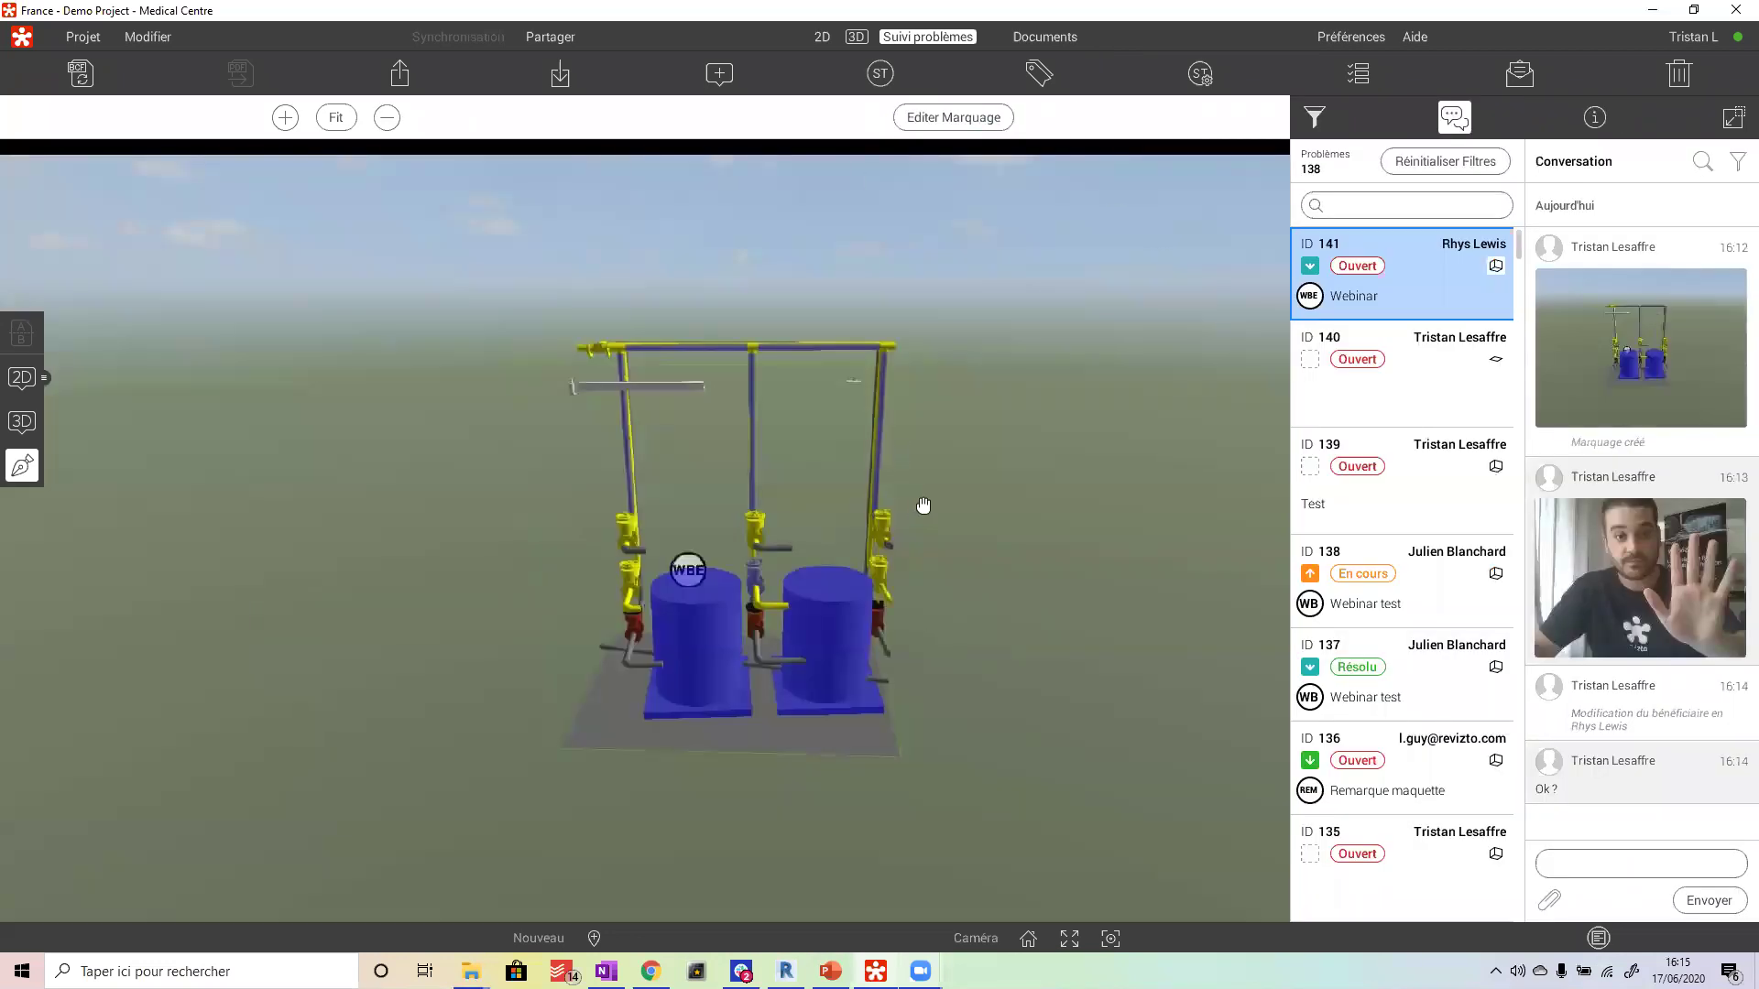
# - Circle the first blue tank freehand in red on the Webinar issue's snapshot and save the markup
pyautogui.click(969, 120)
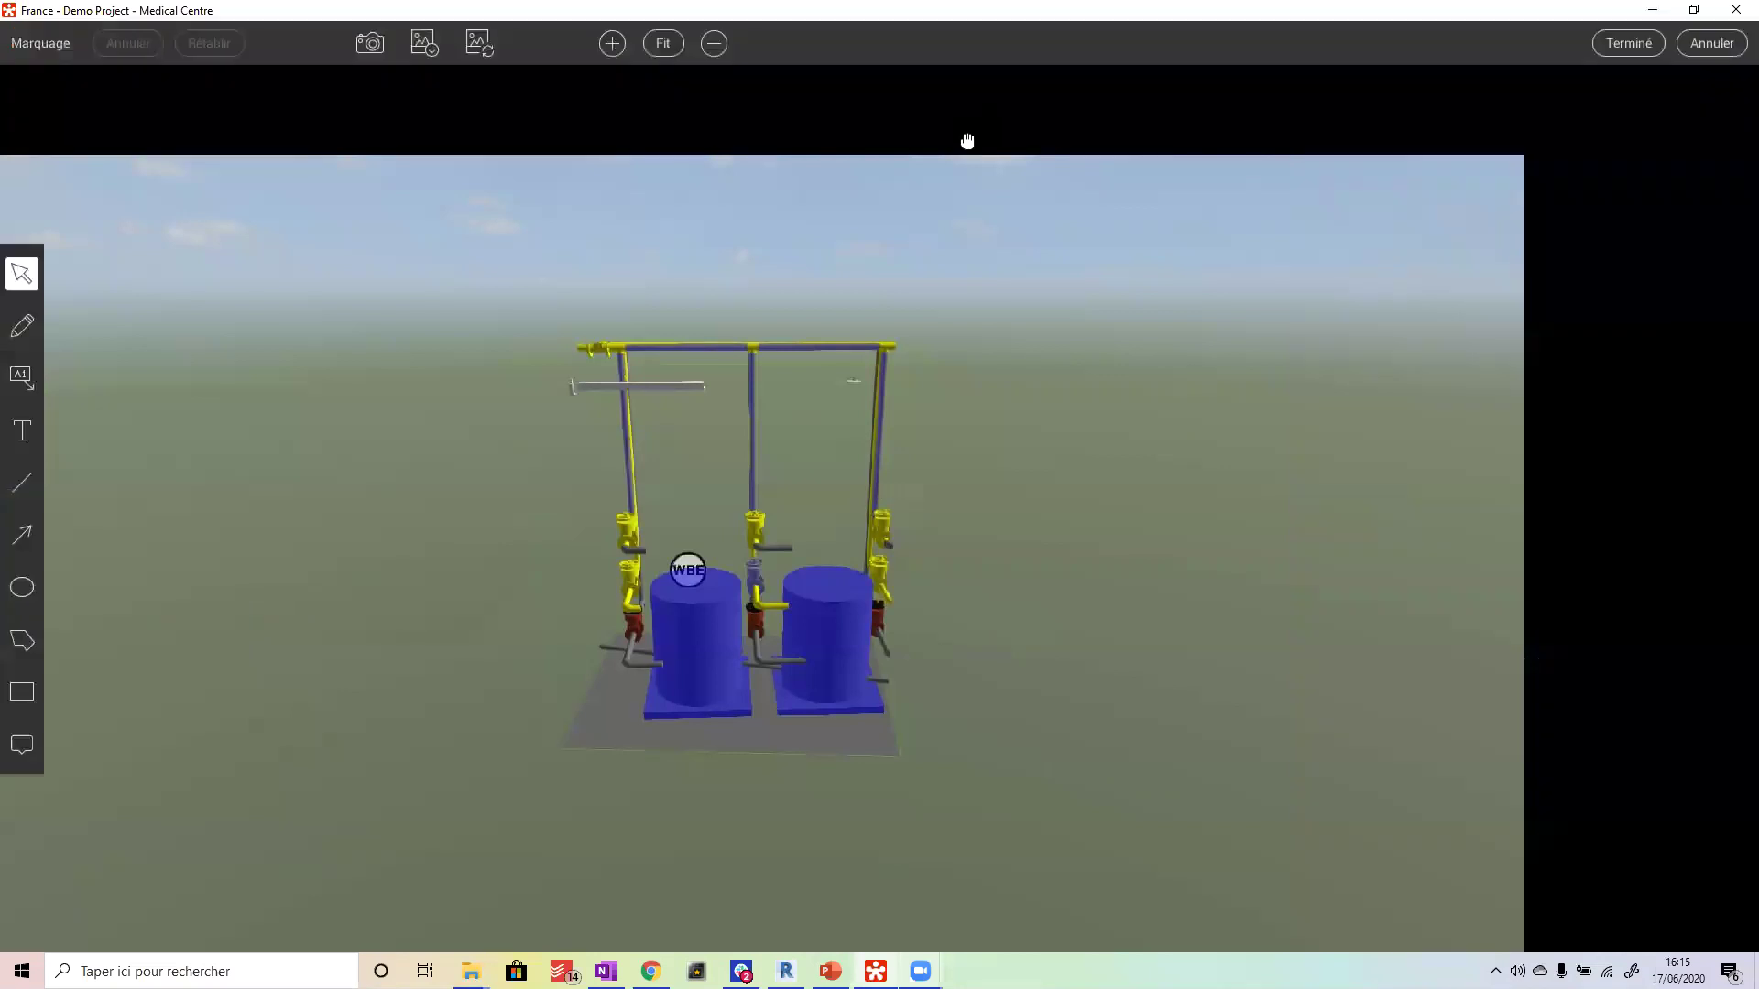
pyautogui.click(22, 325)
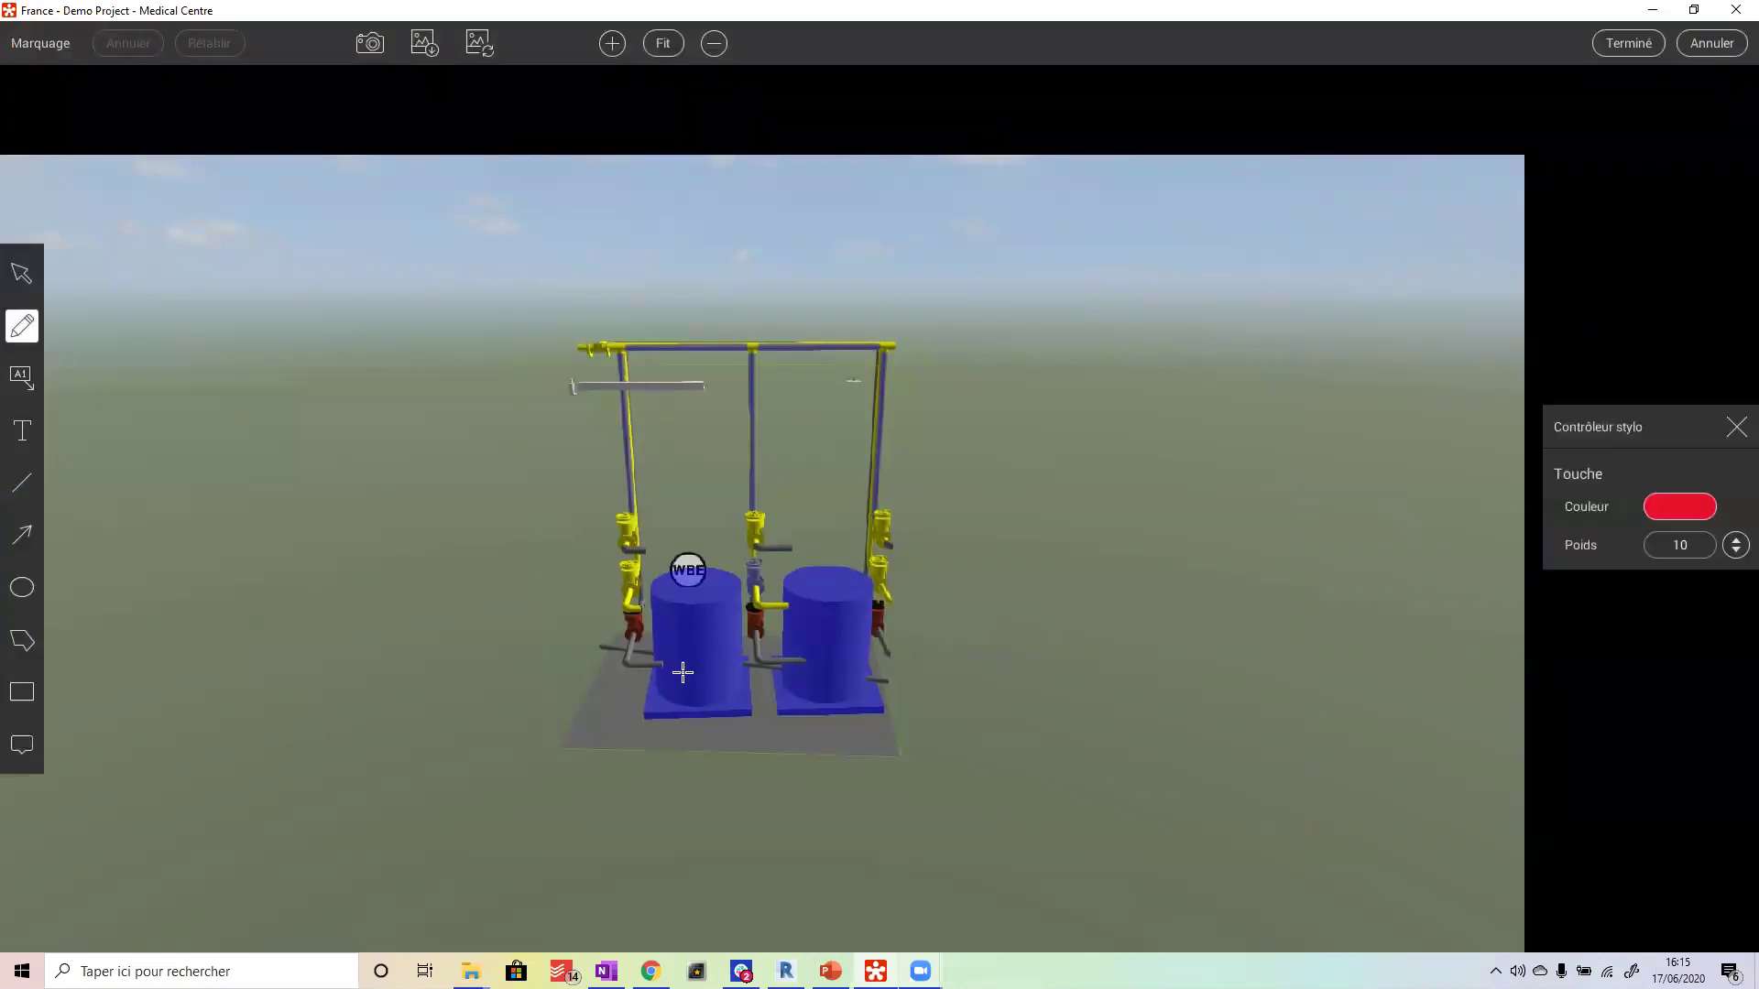
pyautogui.moveTo(686, 745); pyautogui.dragTo(628, 612)
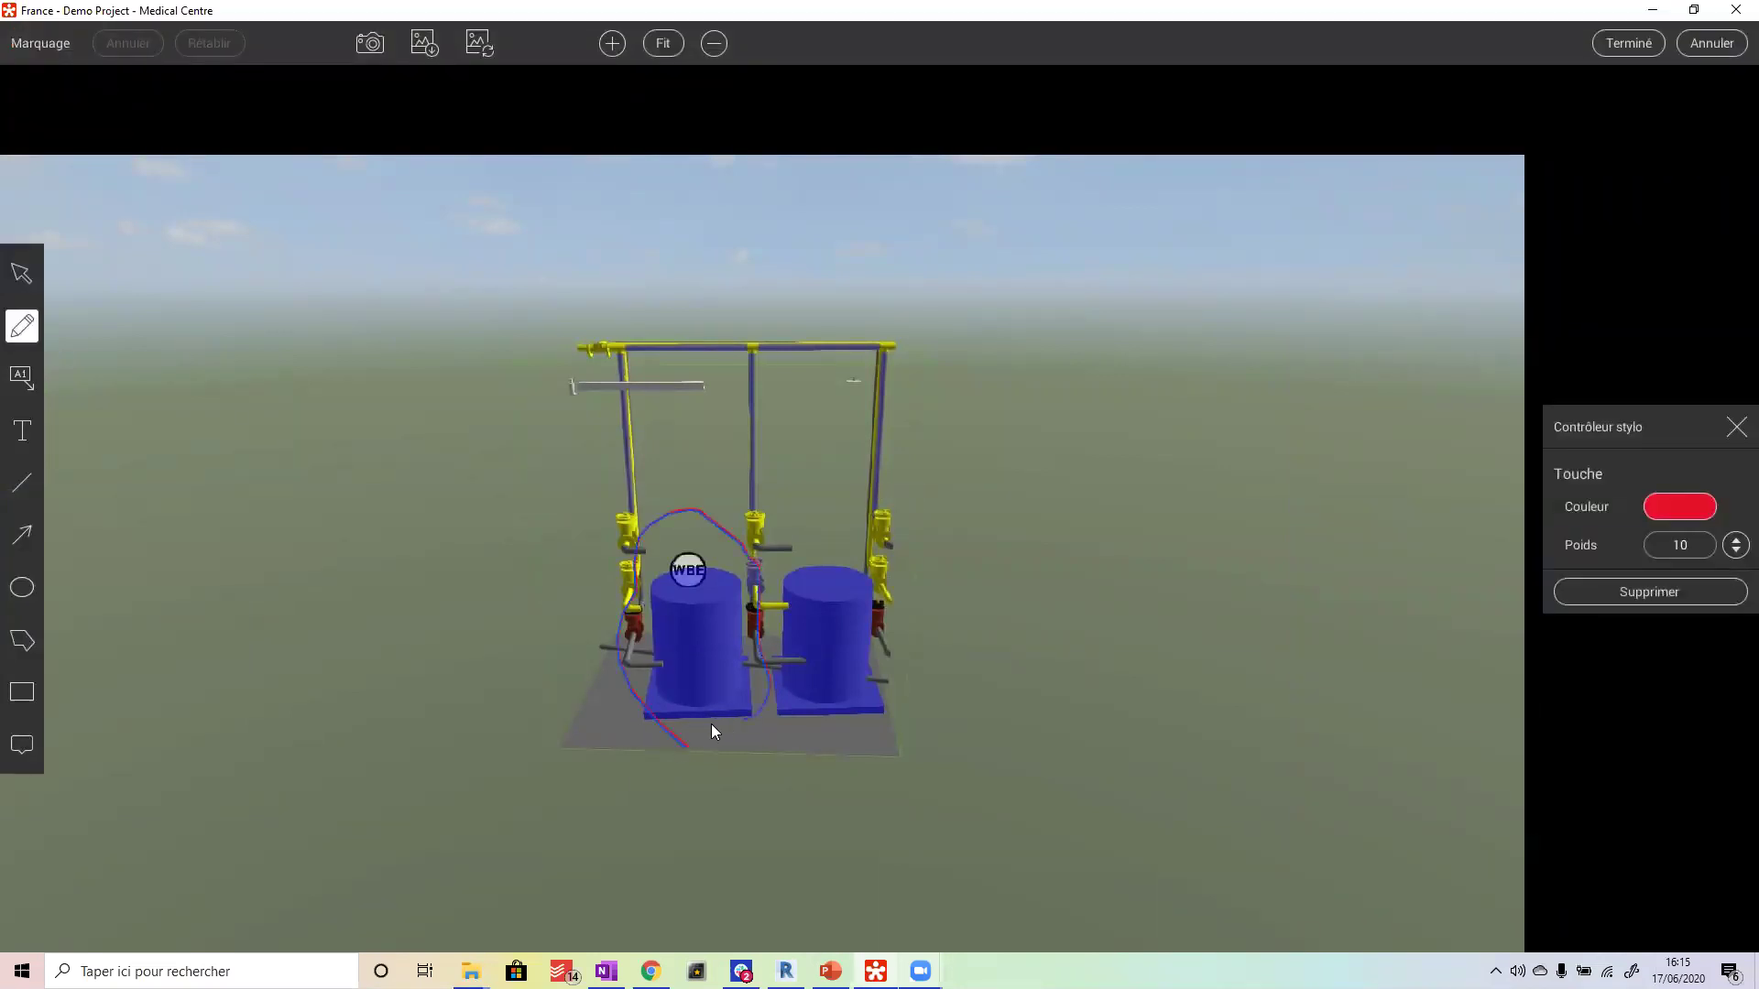
pyautogui.moveTo(690, 742); pyautogui.dragTo(689, 744)
pyautogui.click(1628, 43)
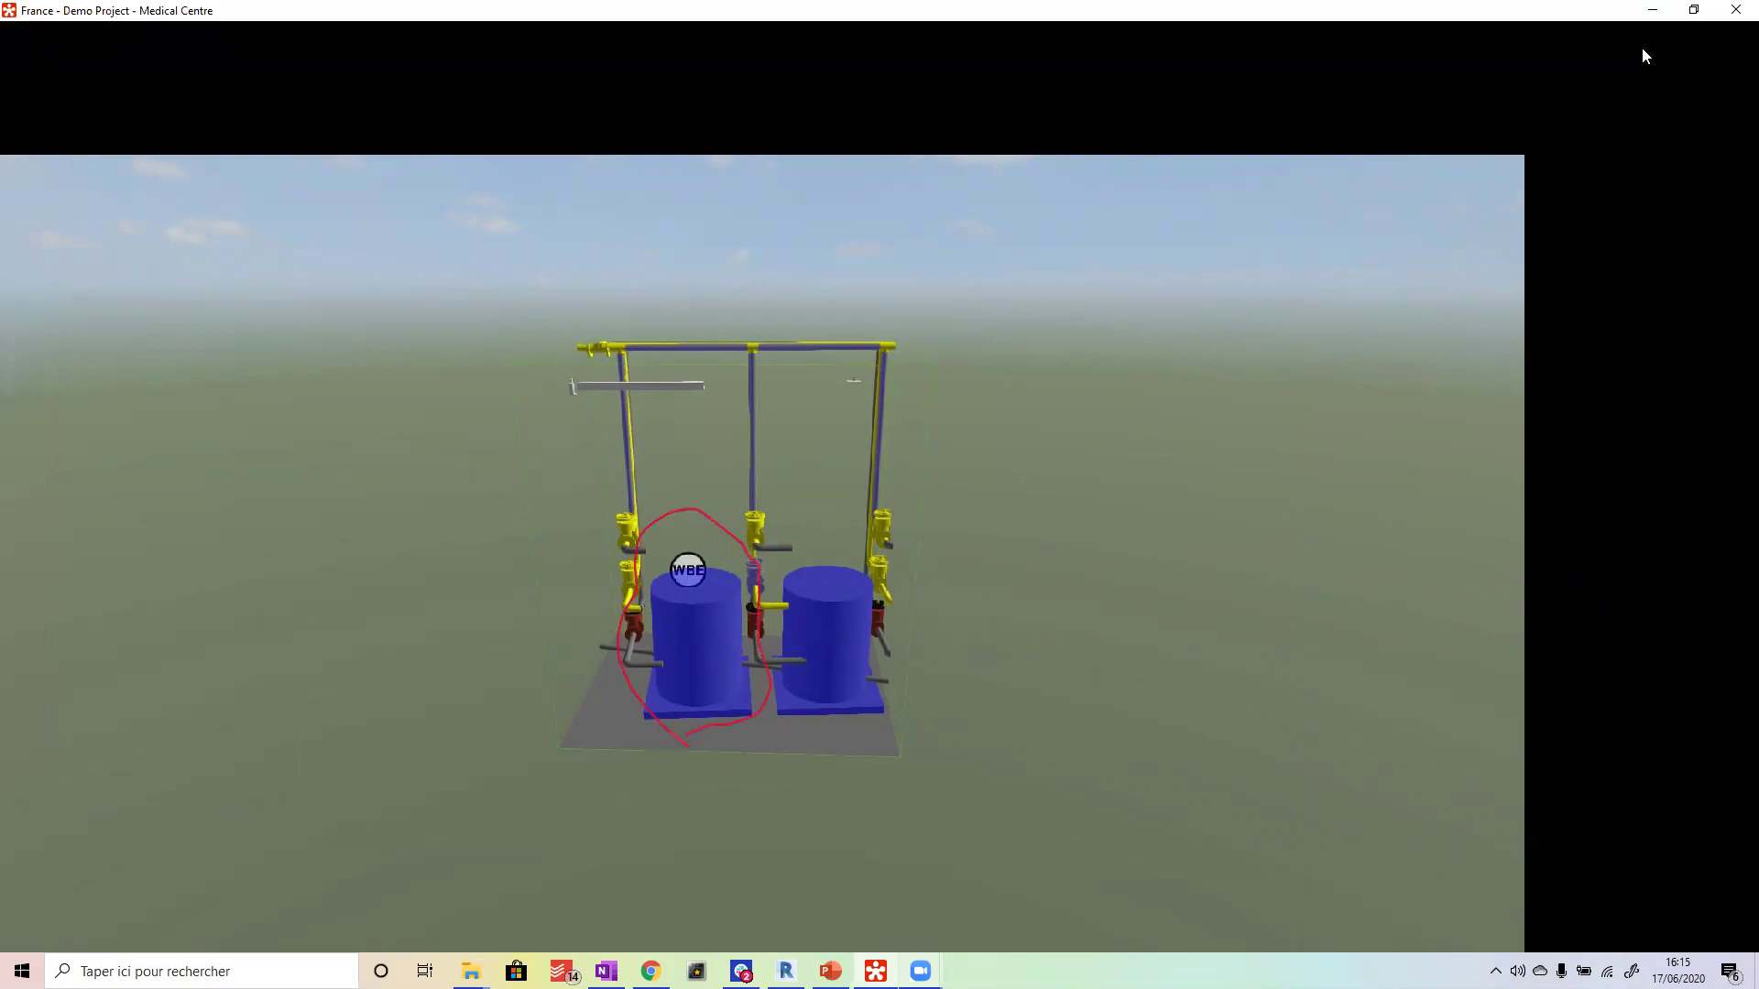
# - Compare the original and modified markup snapshots in the Webinar issue's conversation
pyautogui.scroll(3, 1627, 674)
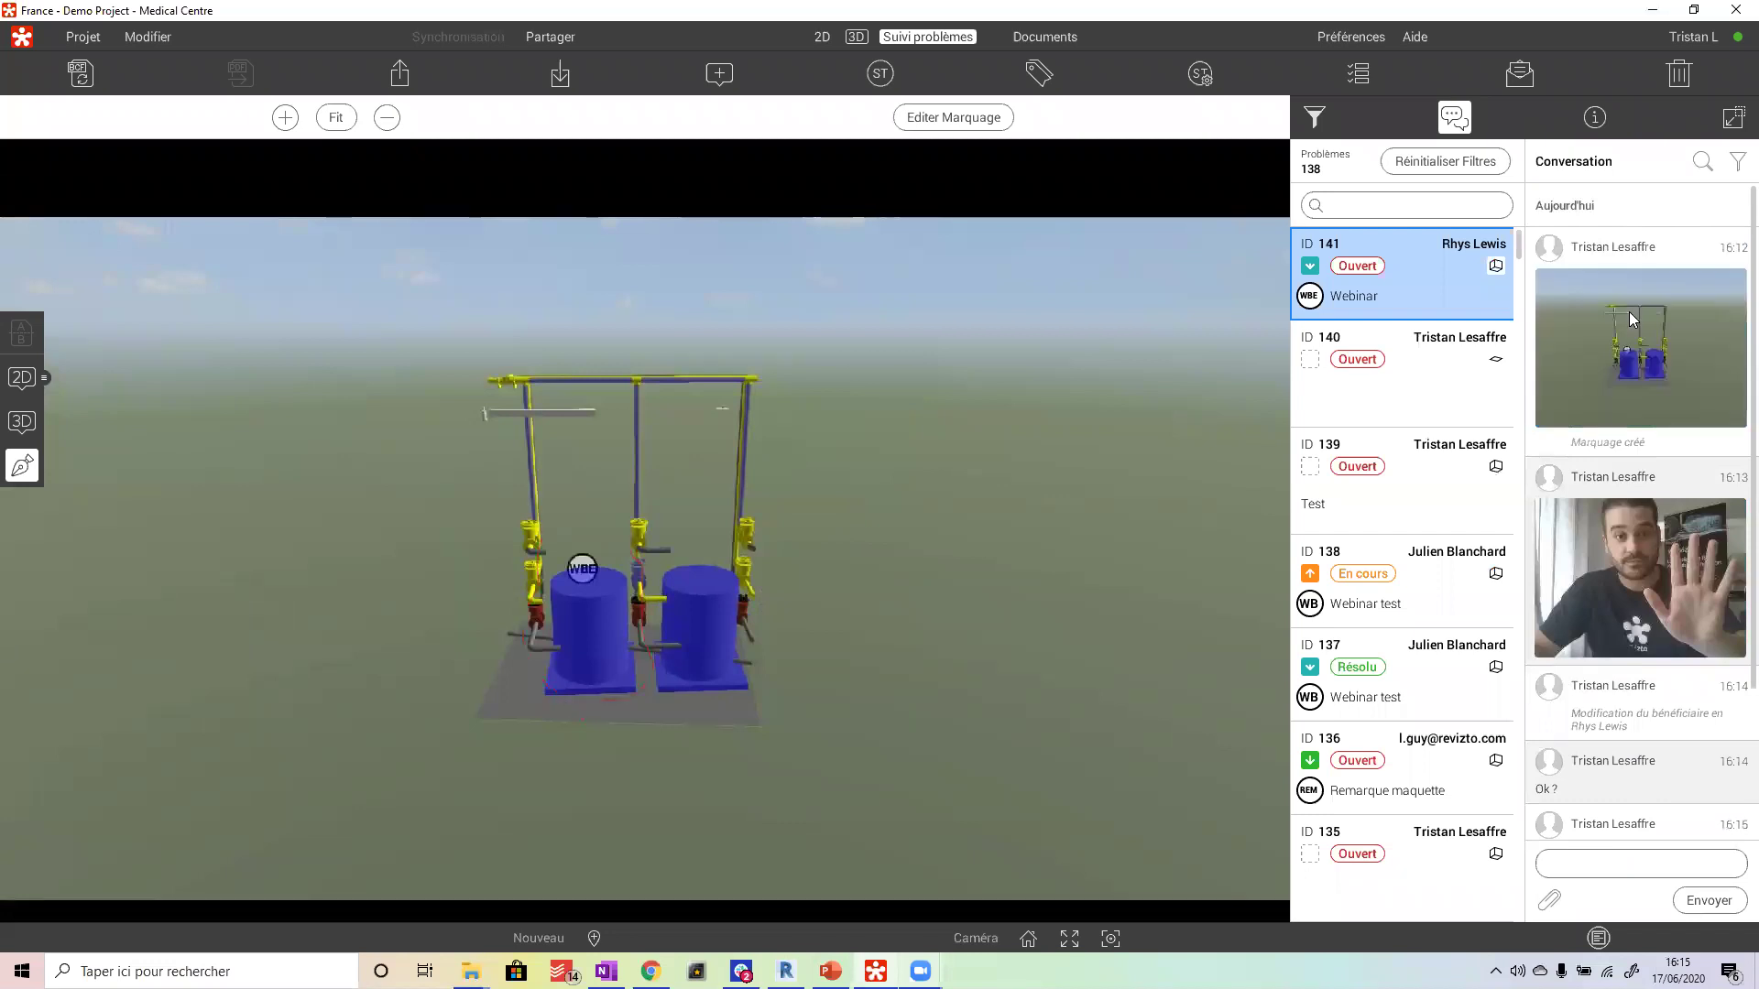
pyautogui.scroll(-3, 1630, 321)
pyautogui.scroll(3, 1660, 694)
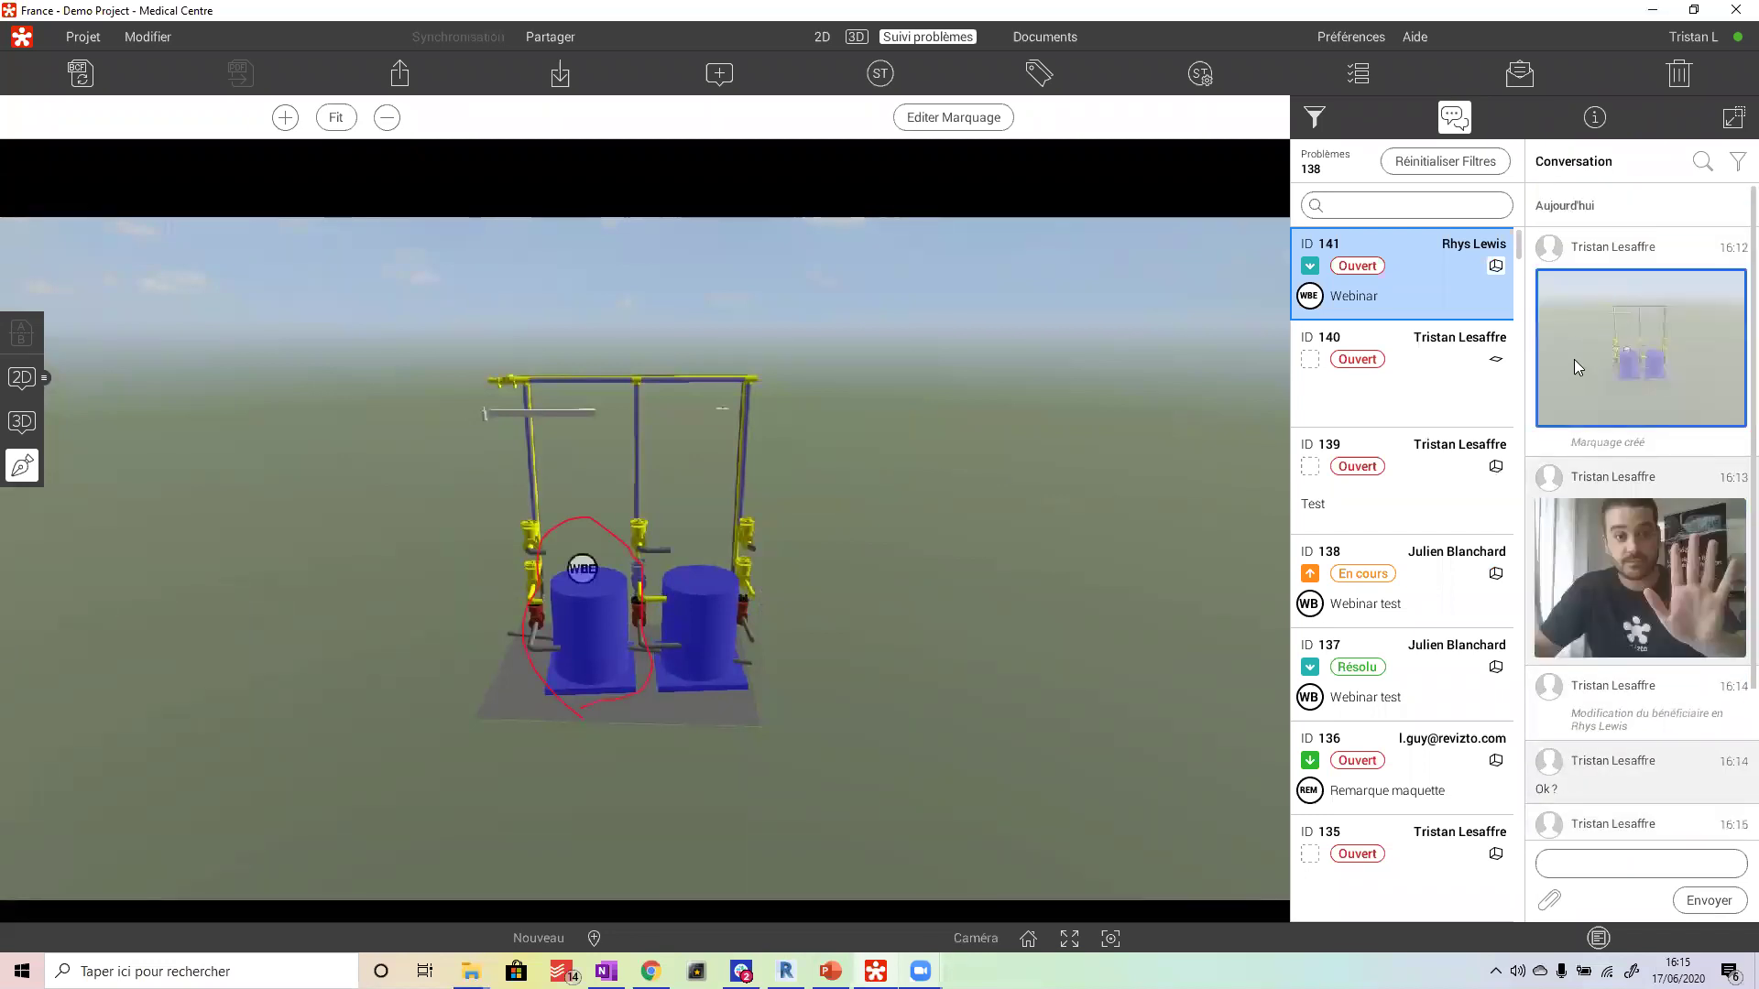
pyautogui.scroll(-3, 1557, 458)
pyautogui.scroll(3, 1638, 313)
pyautogui.scroll(-3, 1638, 314)
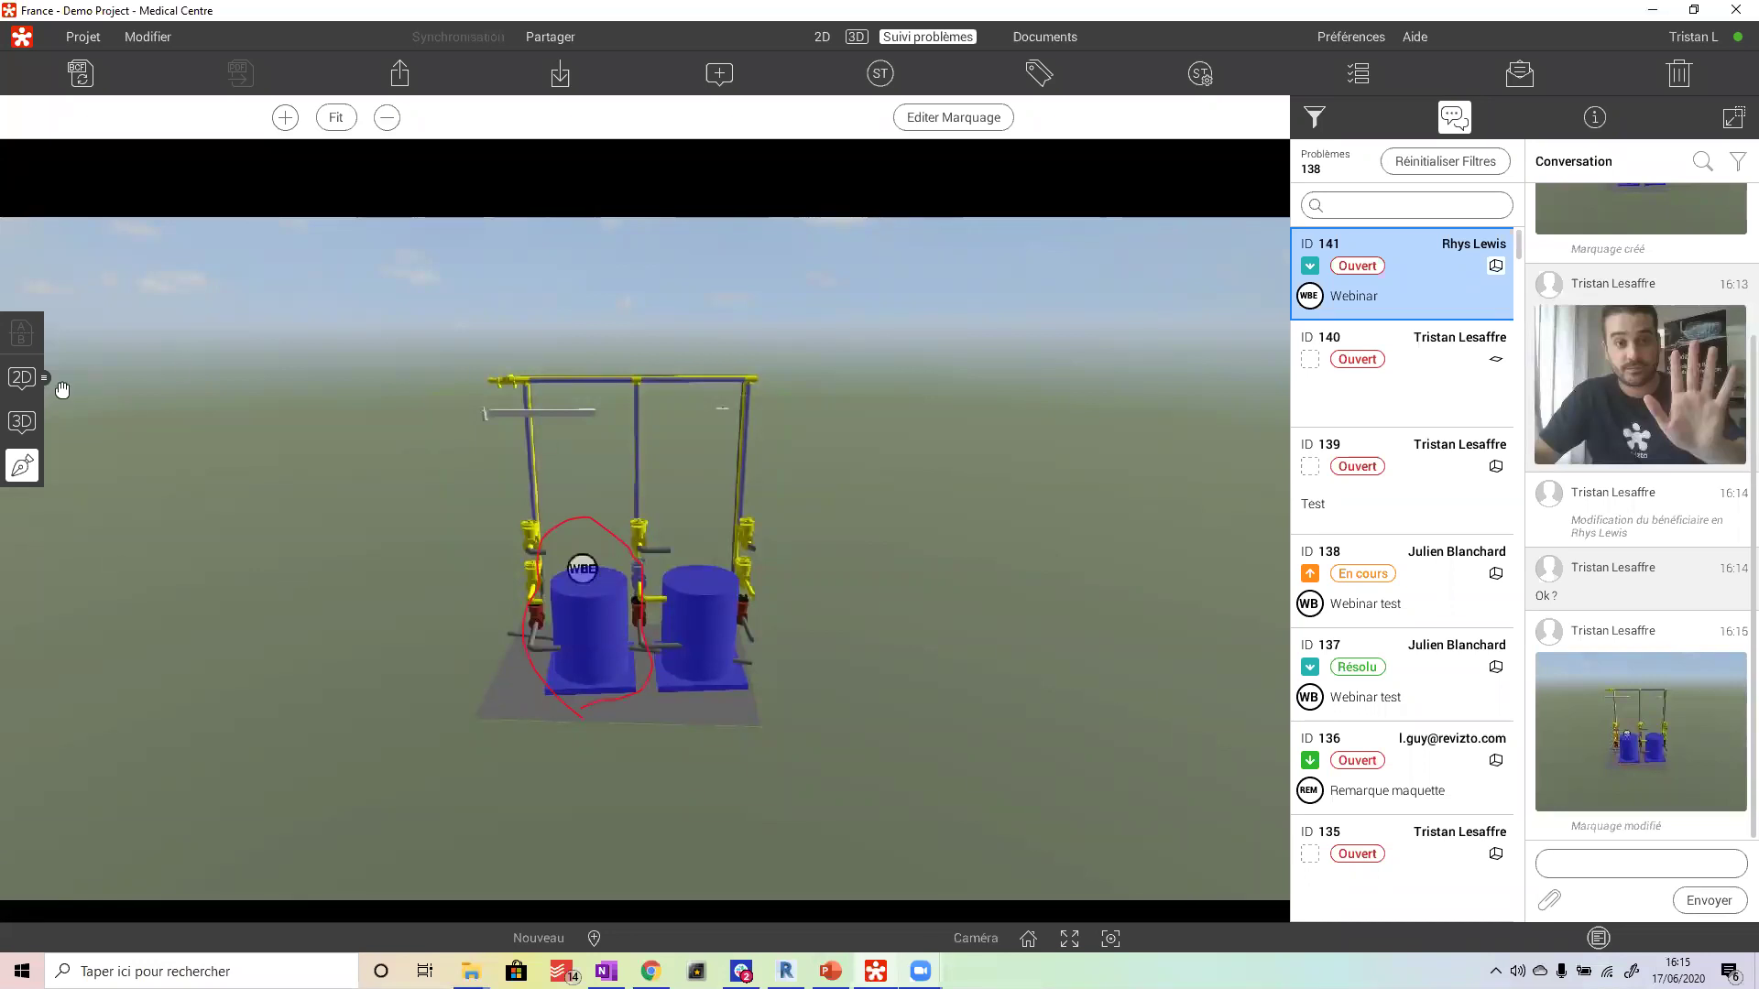
# - Open the Webinar issue in the 3D model and turn off the section box to show the surrounding equipment
pyautogui.click(24, 421)
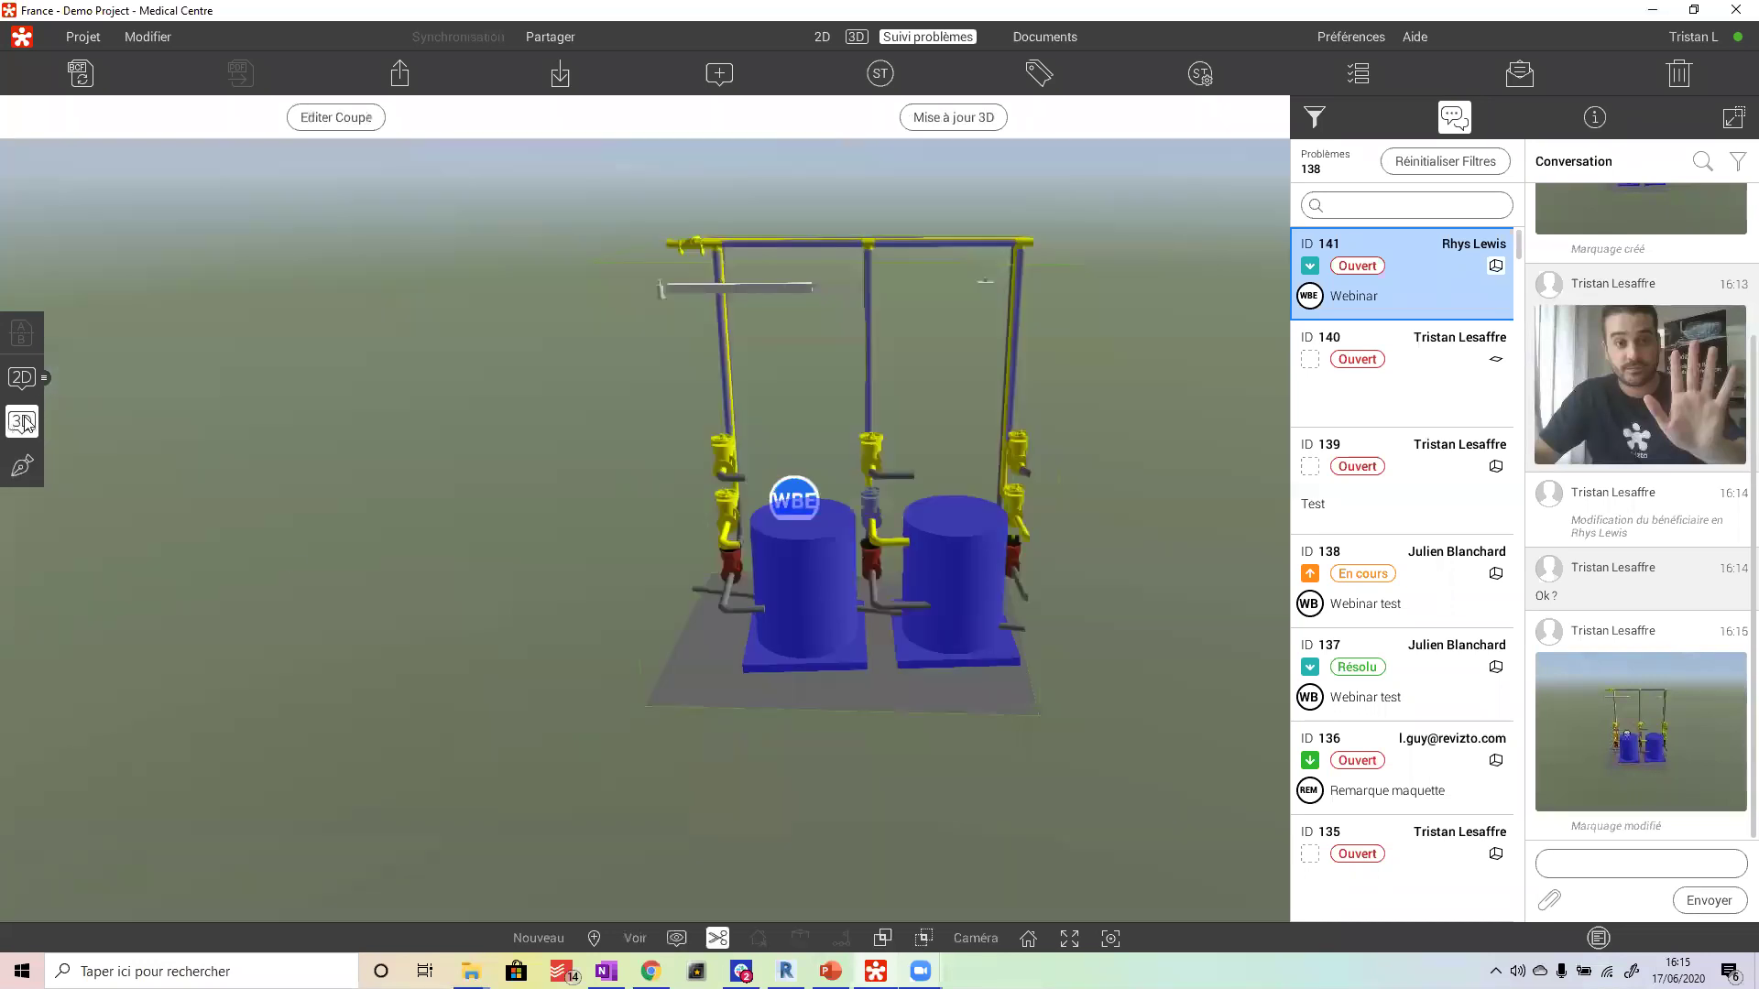
pyautogui.moveTo(420, 574); pyautogui.dragTo(723, 542)
pyautogui.scroll(-3, 468, 535)
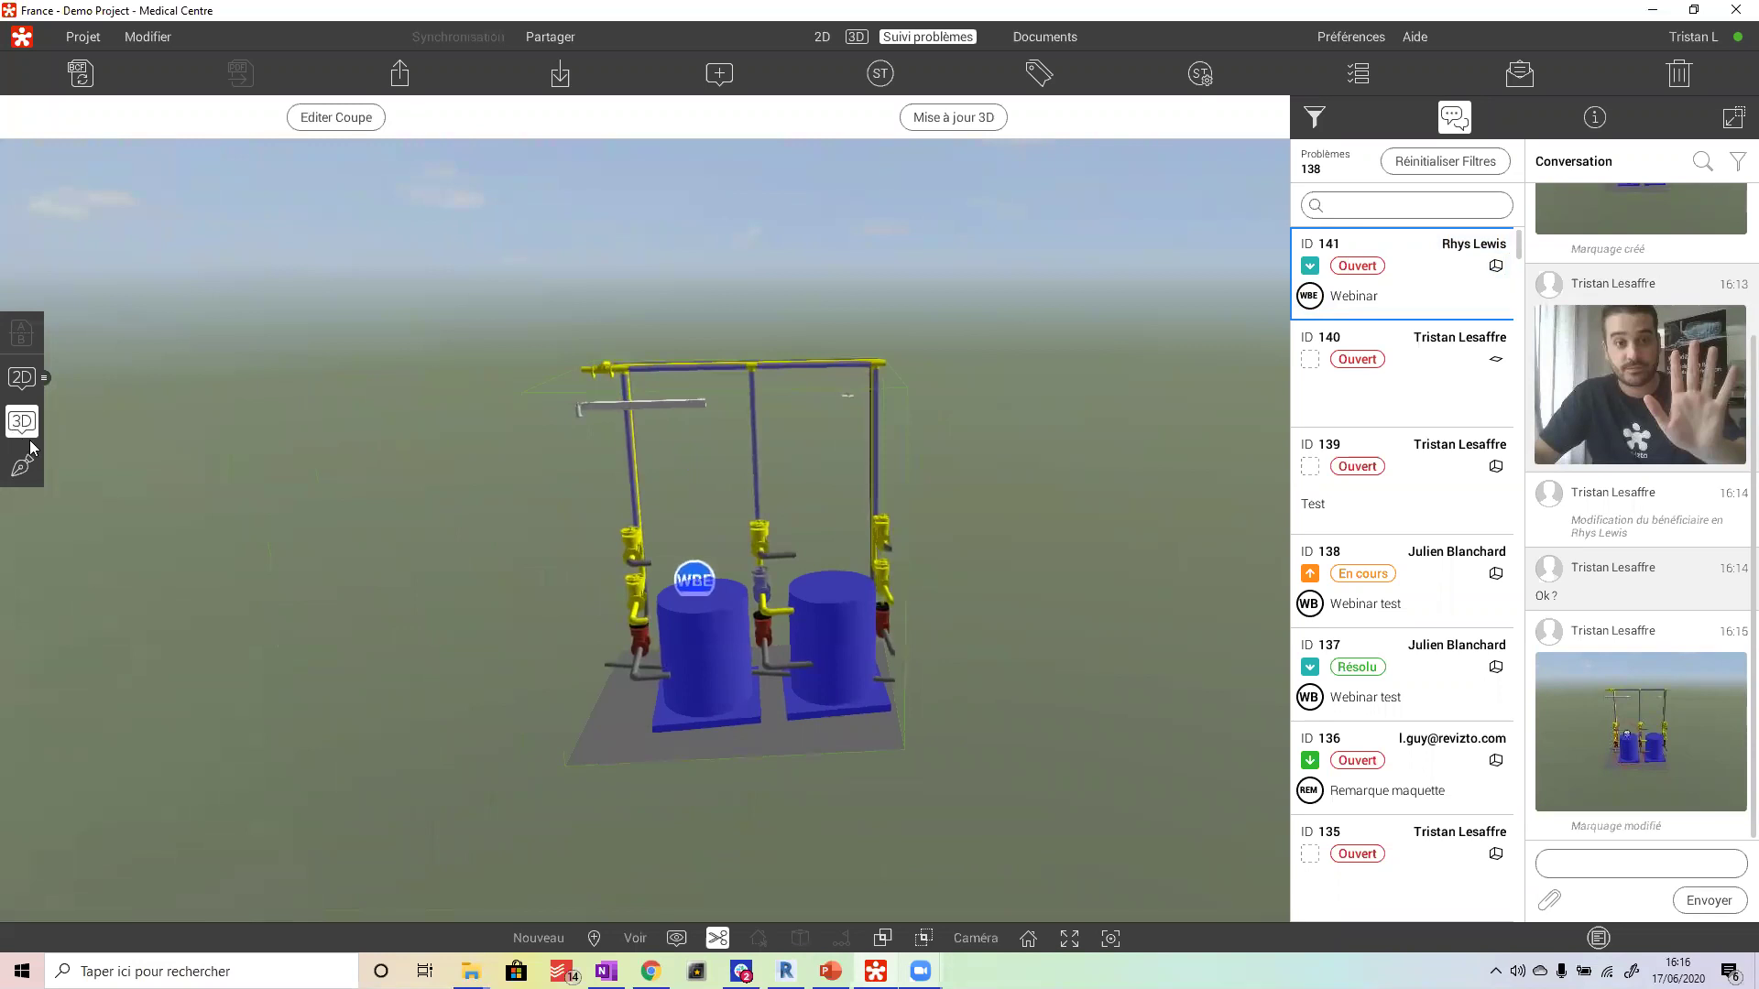
pyautogui.click(717, 939)
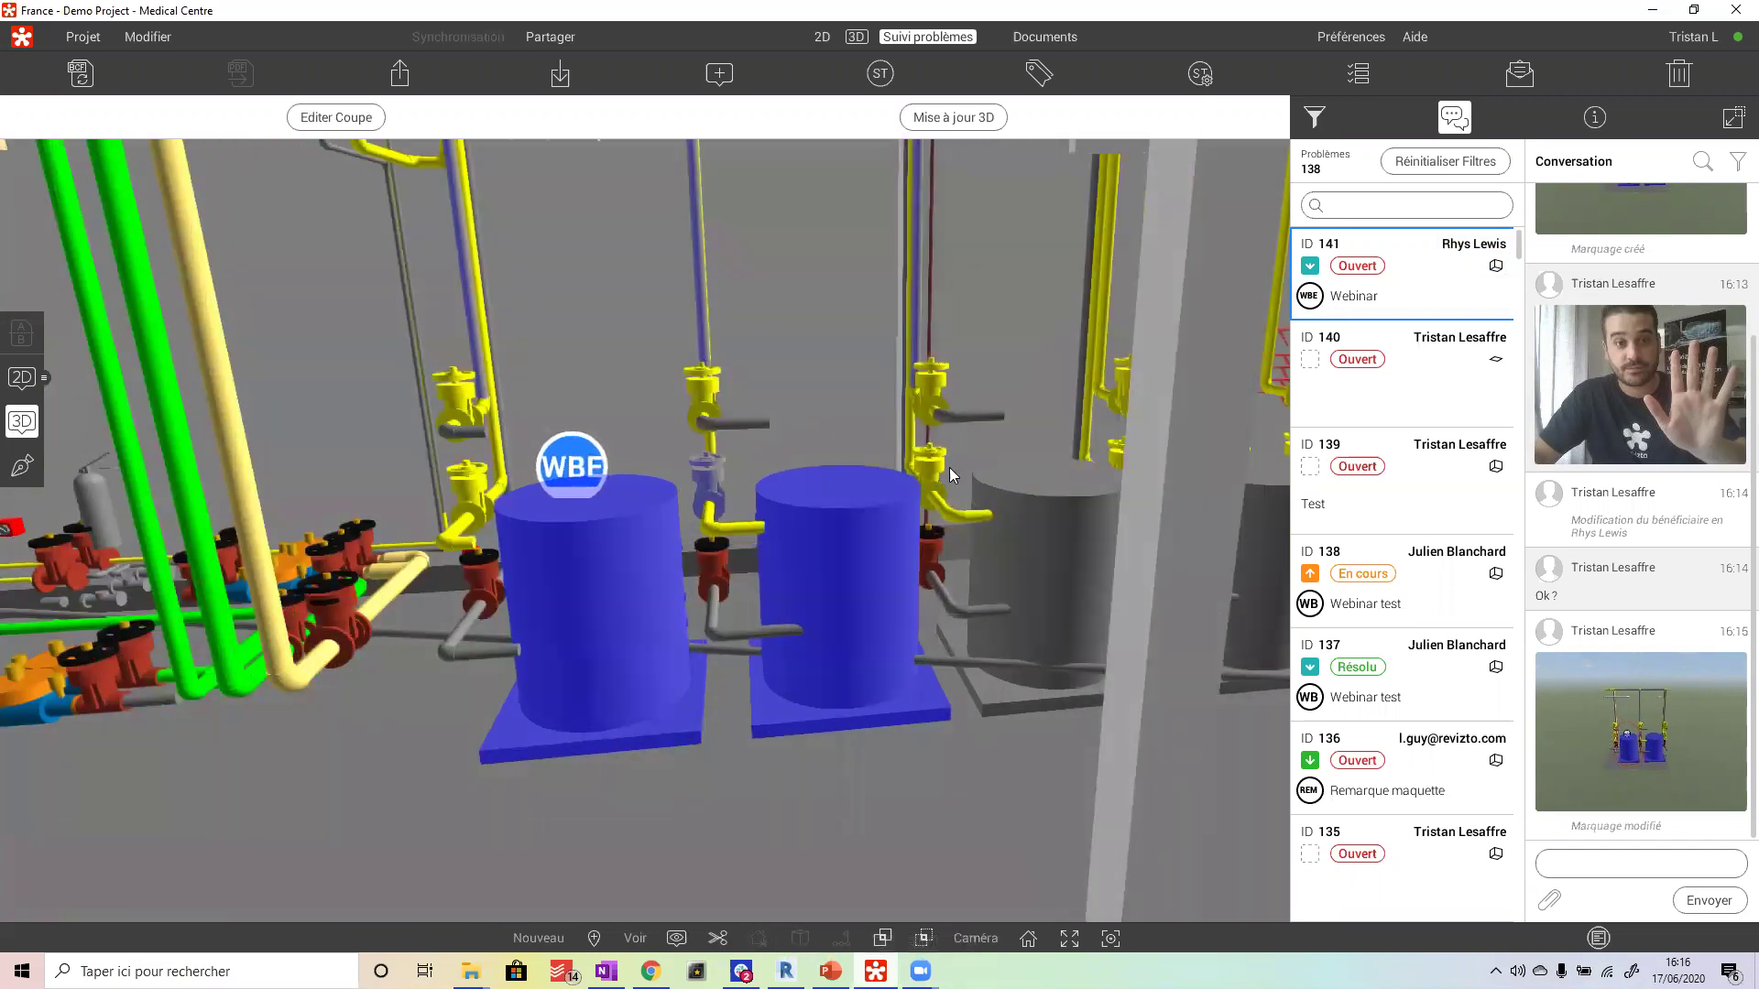
pyautogui.moveTo(949, 467); pyautogui.dragTo(949, 824)
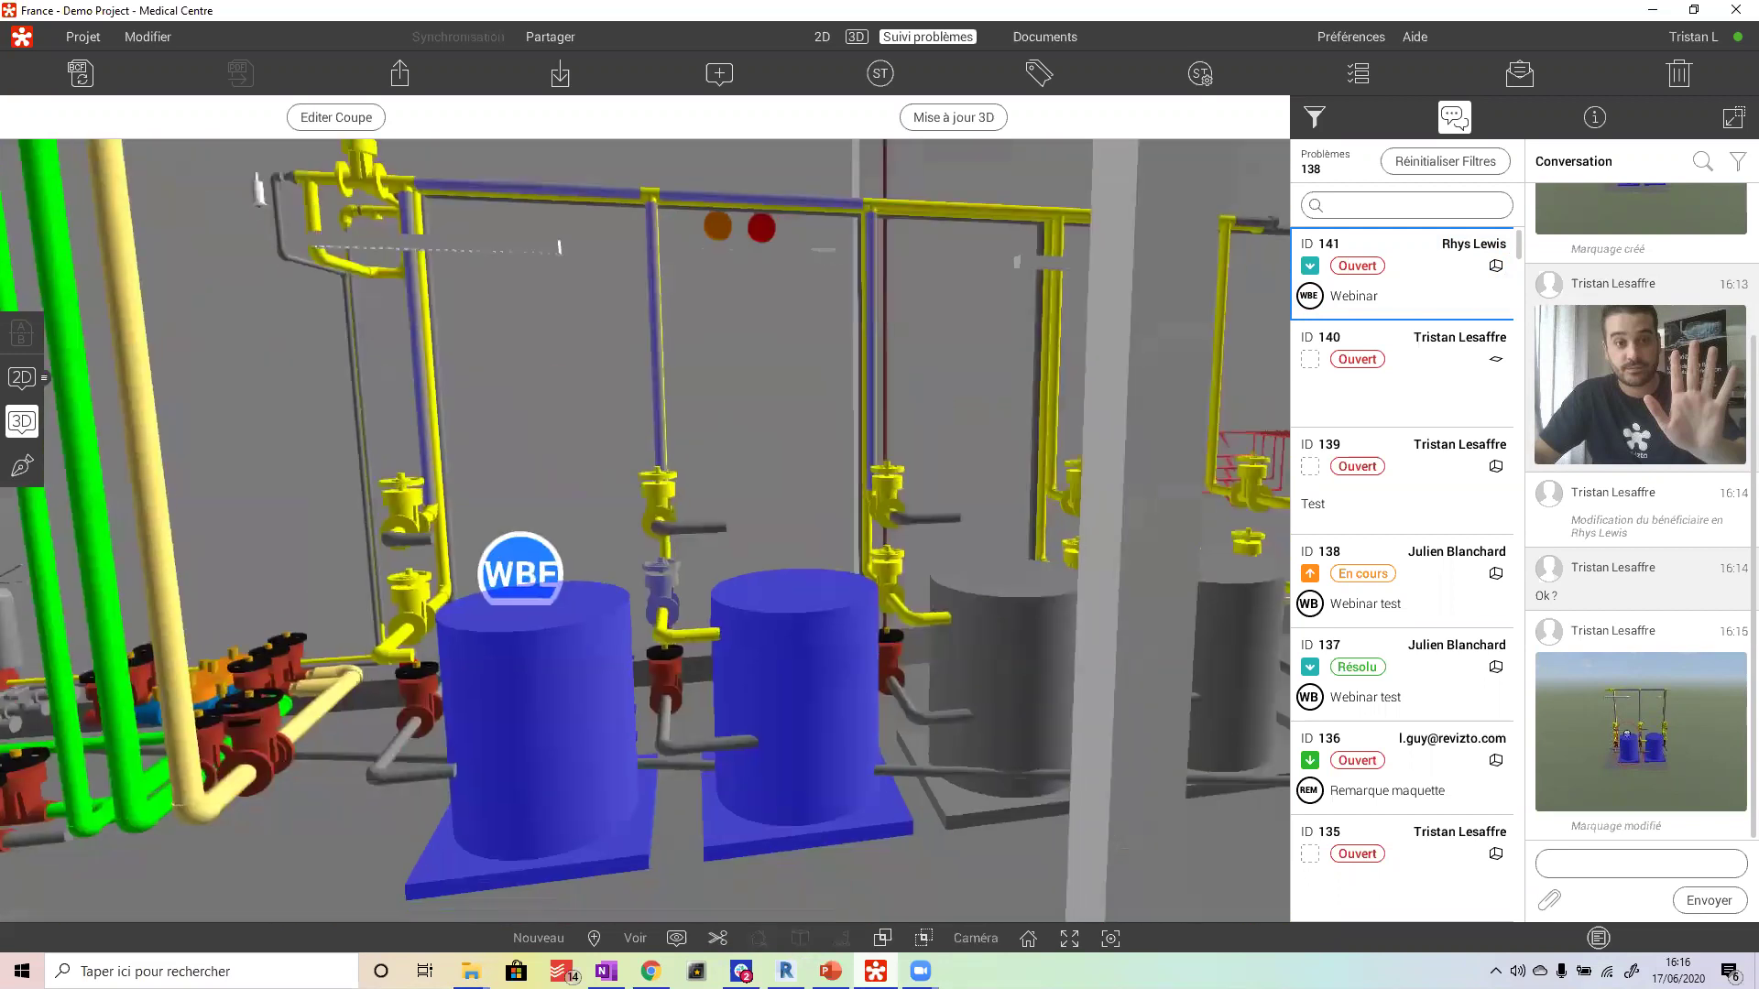
pyautogui.moveTo(1050, 438)
pyautogui.mouseDown()
pyautogui.moveTo(1016, 426)
pyautogui.moveTo(1049, 438)
pyautogui.mouseUp()
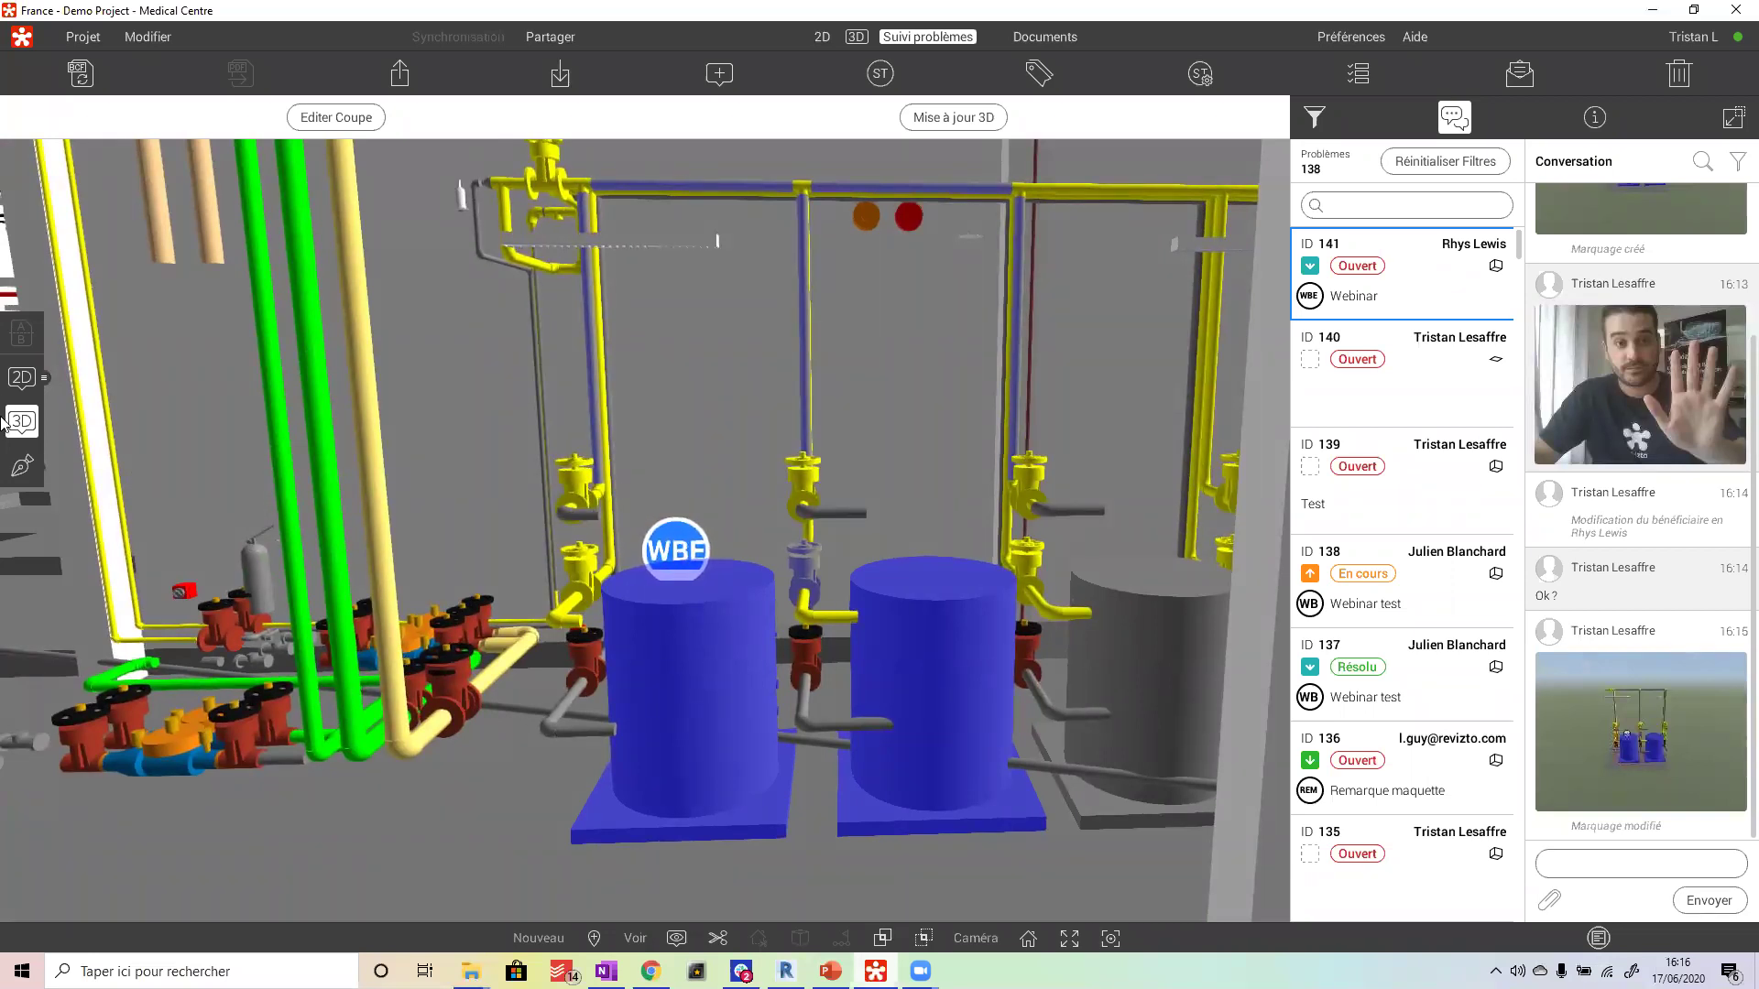
# - Open the Webinar issue on the BASEMENT OVERALL sheet and examine the stamp's location near the tank room
pyautogui.click(21, 378)
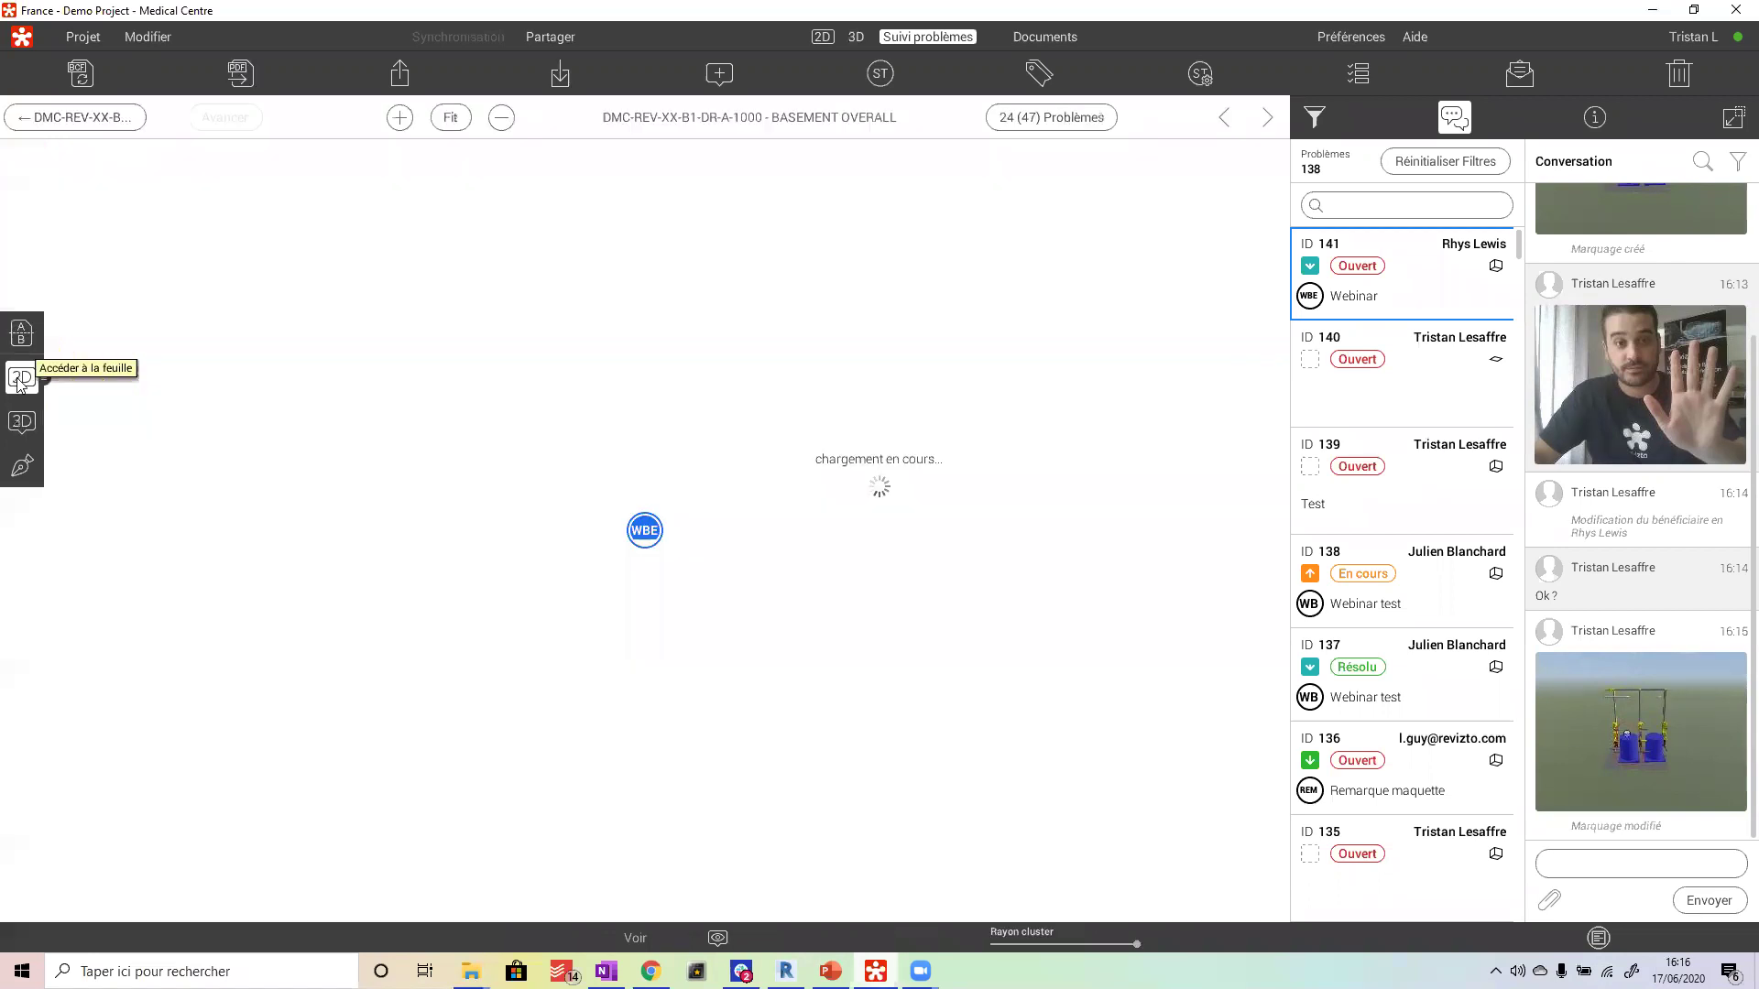
pyautogui.scroll(-3, 656, 525)
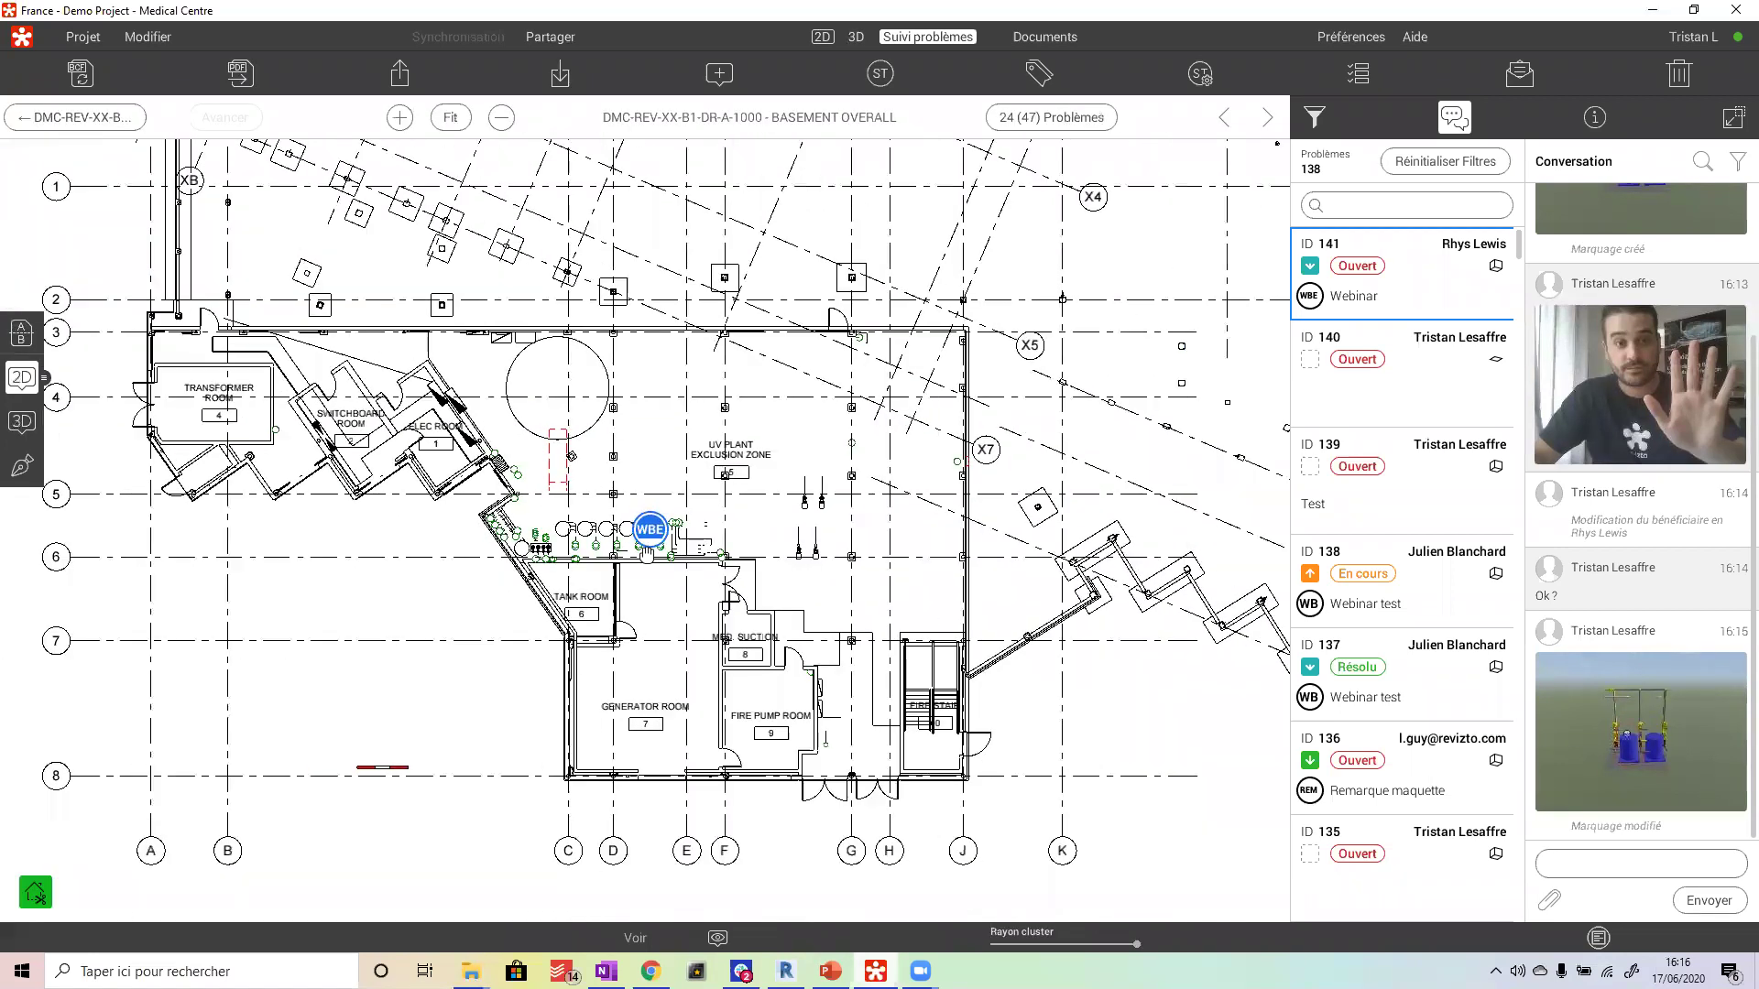
pyautogui.scroll(5, 657, 547)
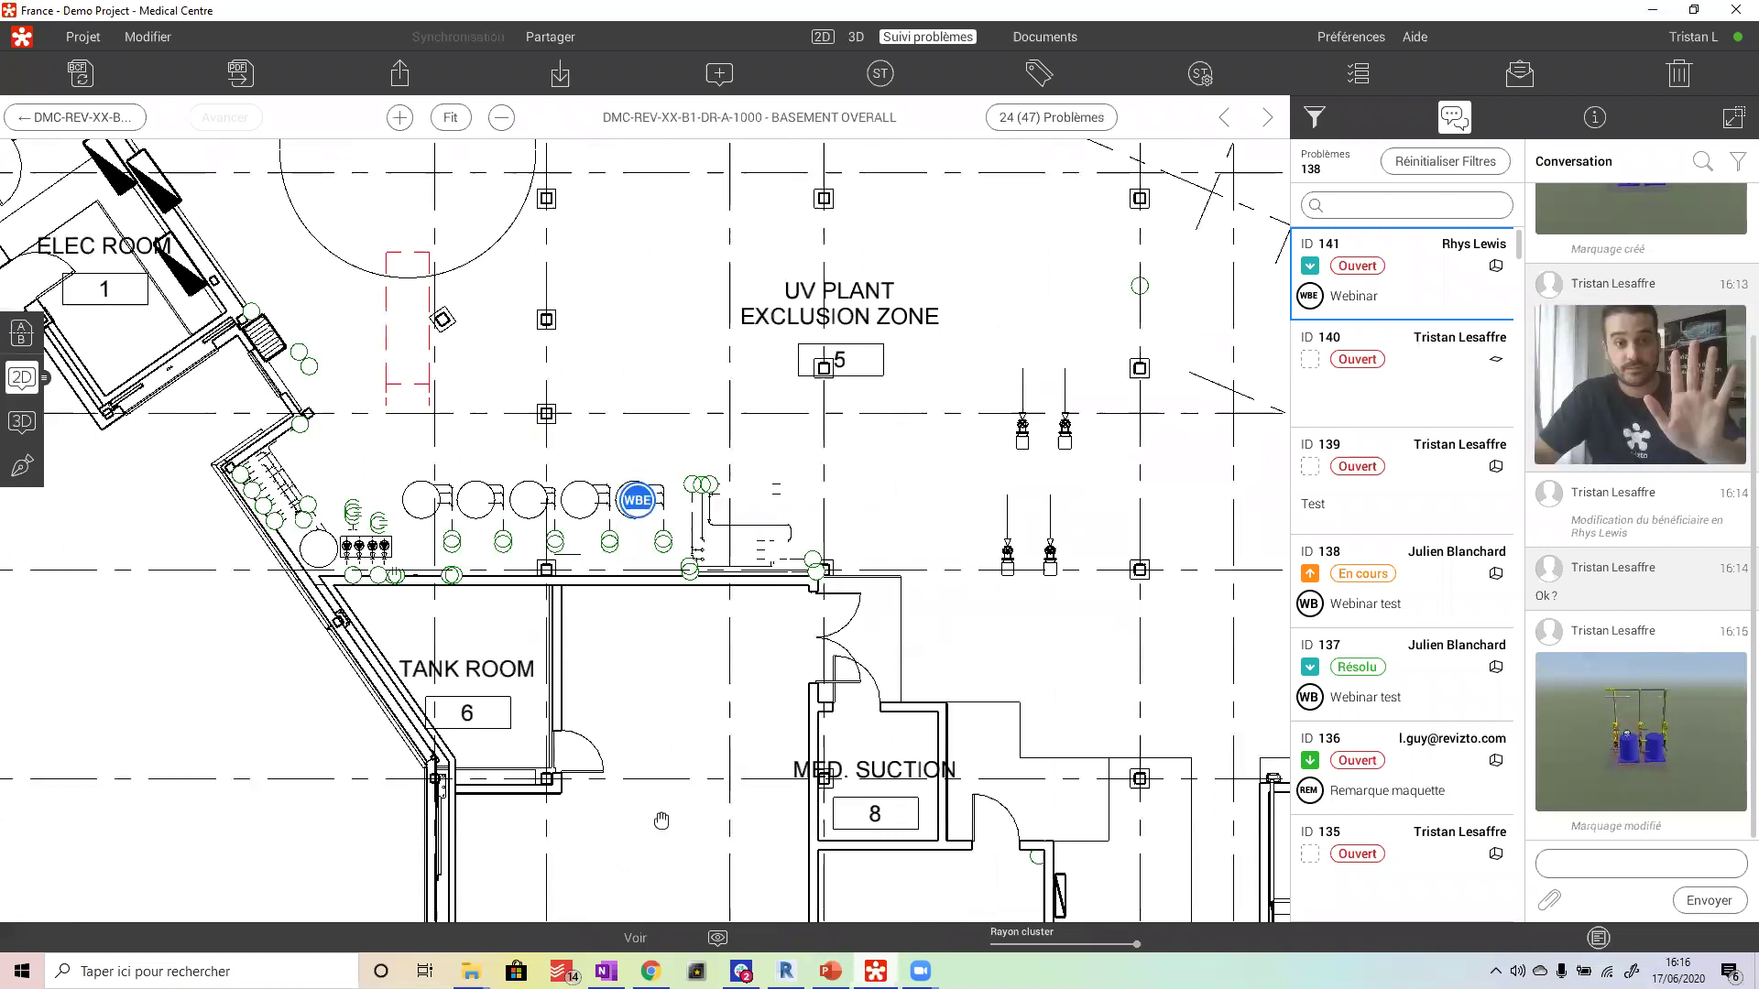
pyautogui.moveTo(745, 489); pyautogui.dragTo(634, 642)
pyautogui.click(527, 653)
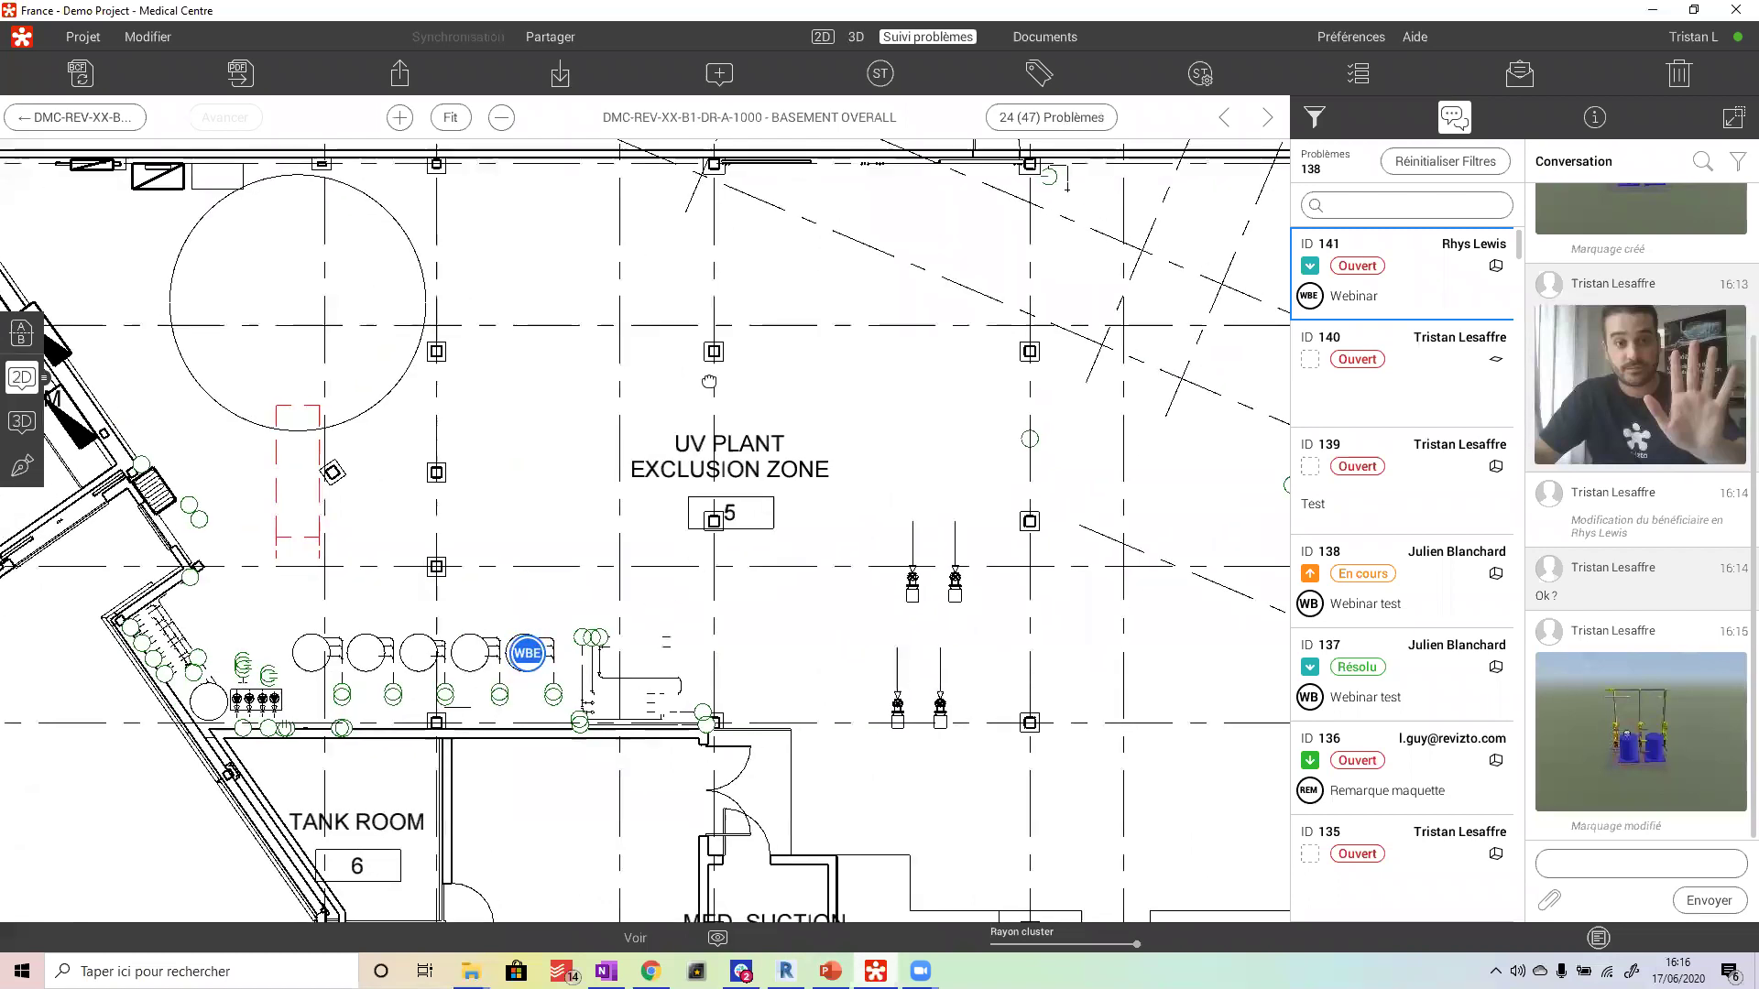
# - Show the Webinar issue on the M_MH_WD0100 - UNDERFLOOR PLANT PLAN MECHANICAL SERVICES sheet and examine the stamp's surroundings
pyautogui.click(44, 378)
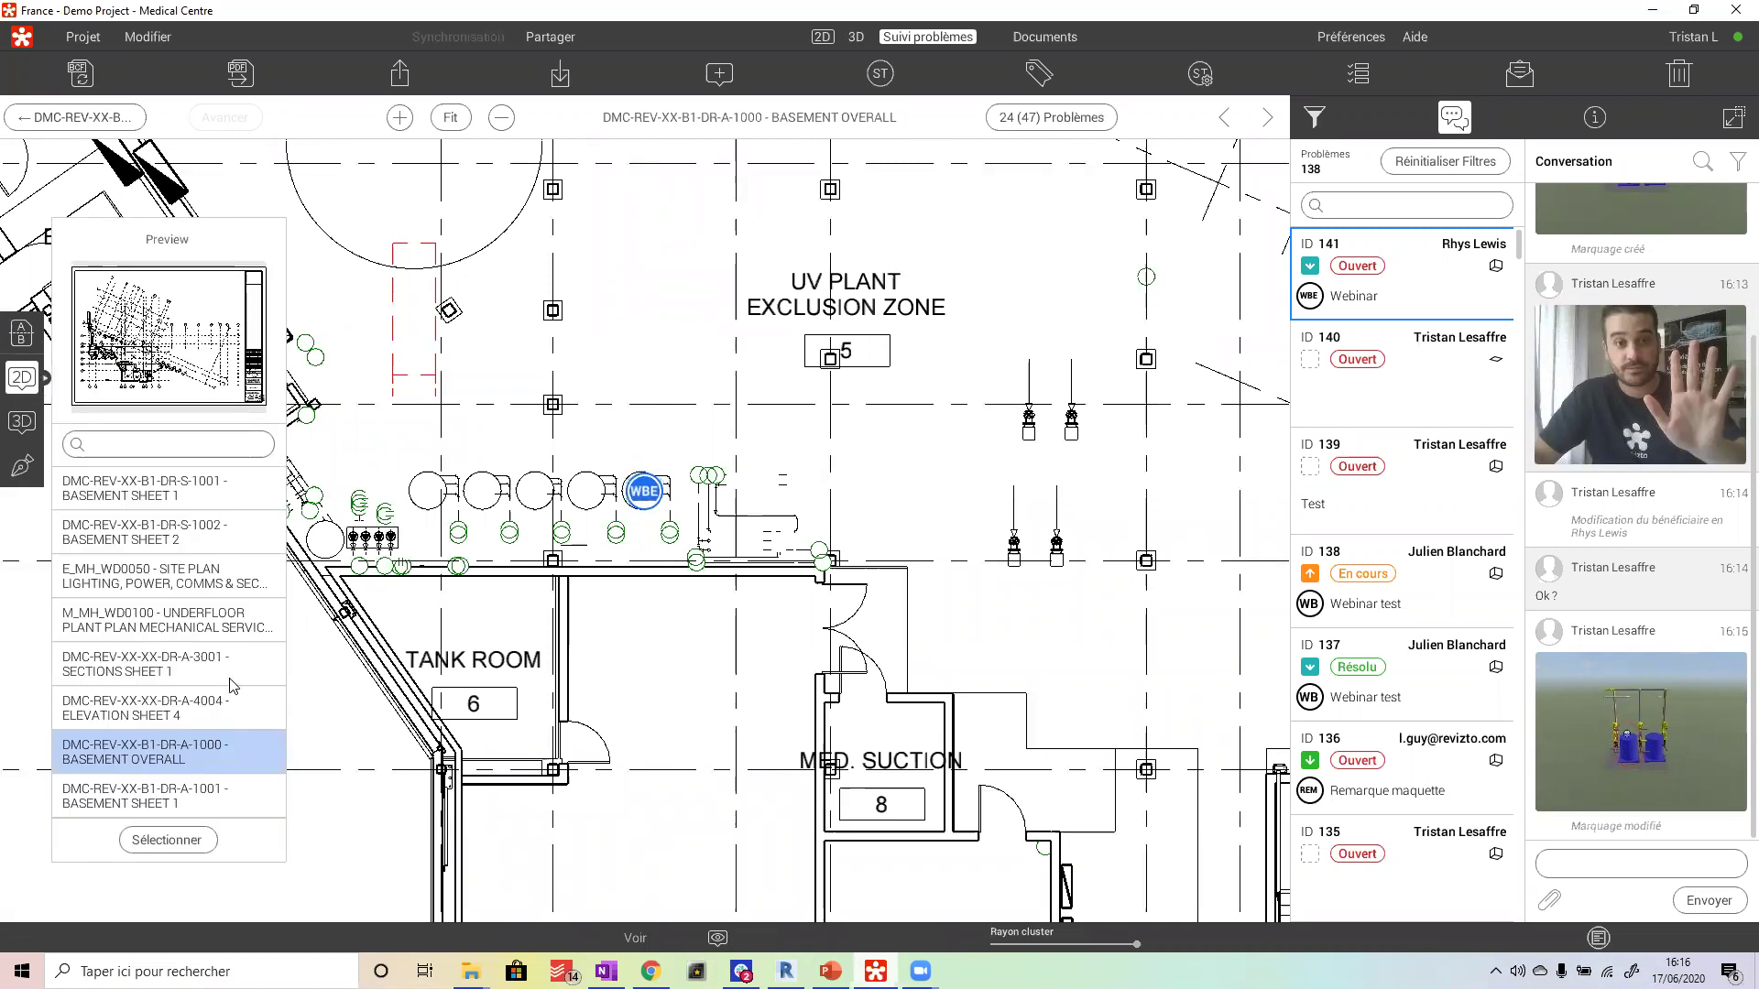
pyautogui.click(202, 623)
pyautogui.click(169, 841)
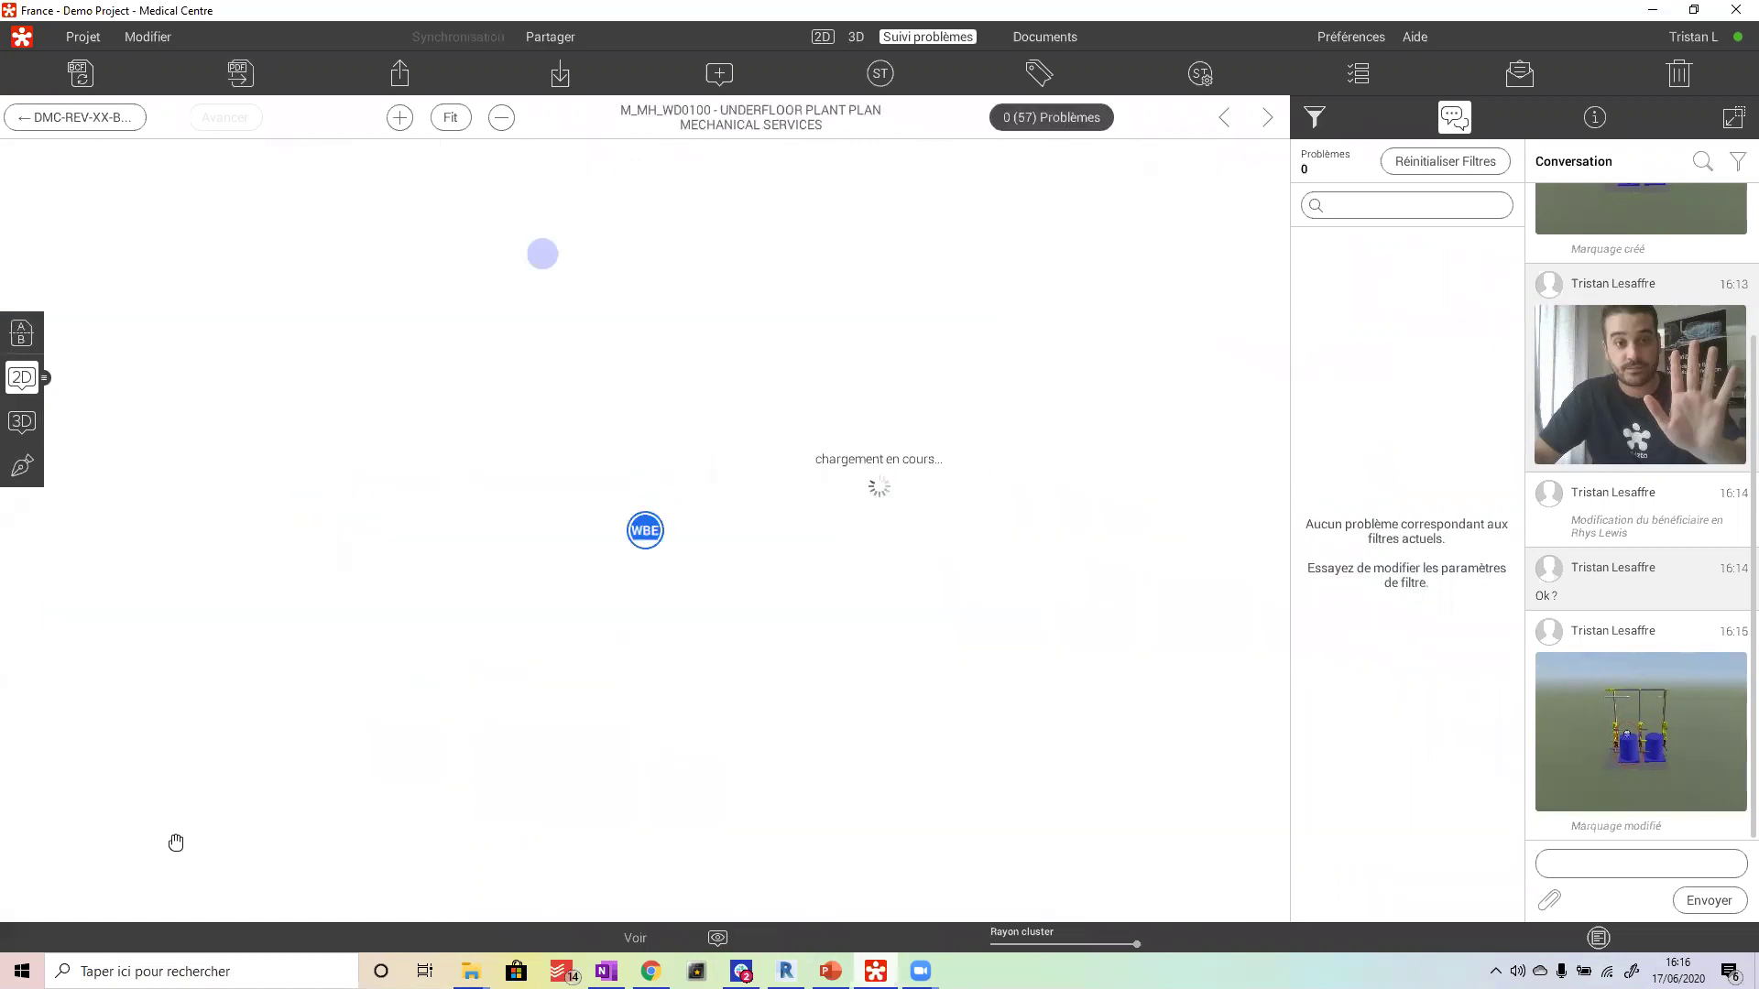
pyautogui.scroll(-2, 510, 454)
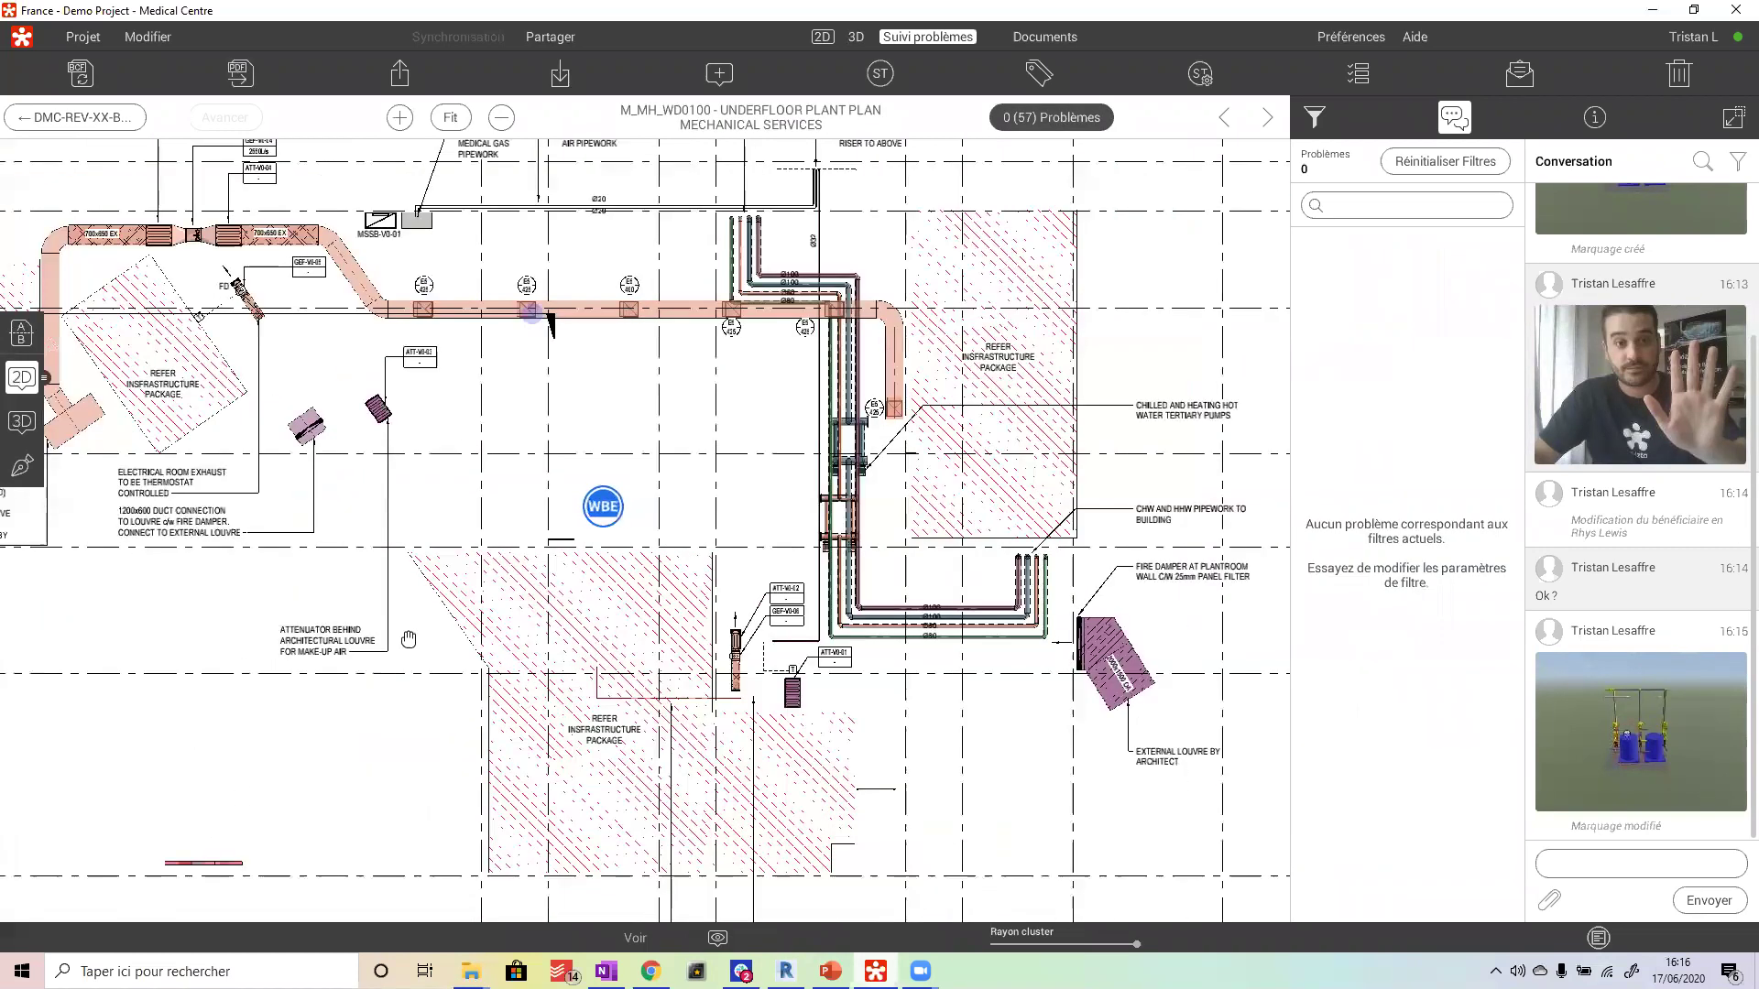
pyautogui.scroll(3, 768, 372)
pyautogui.scroll(-2, 767, 372)
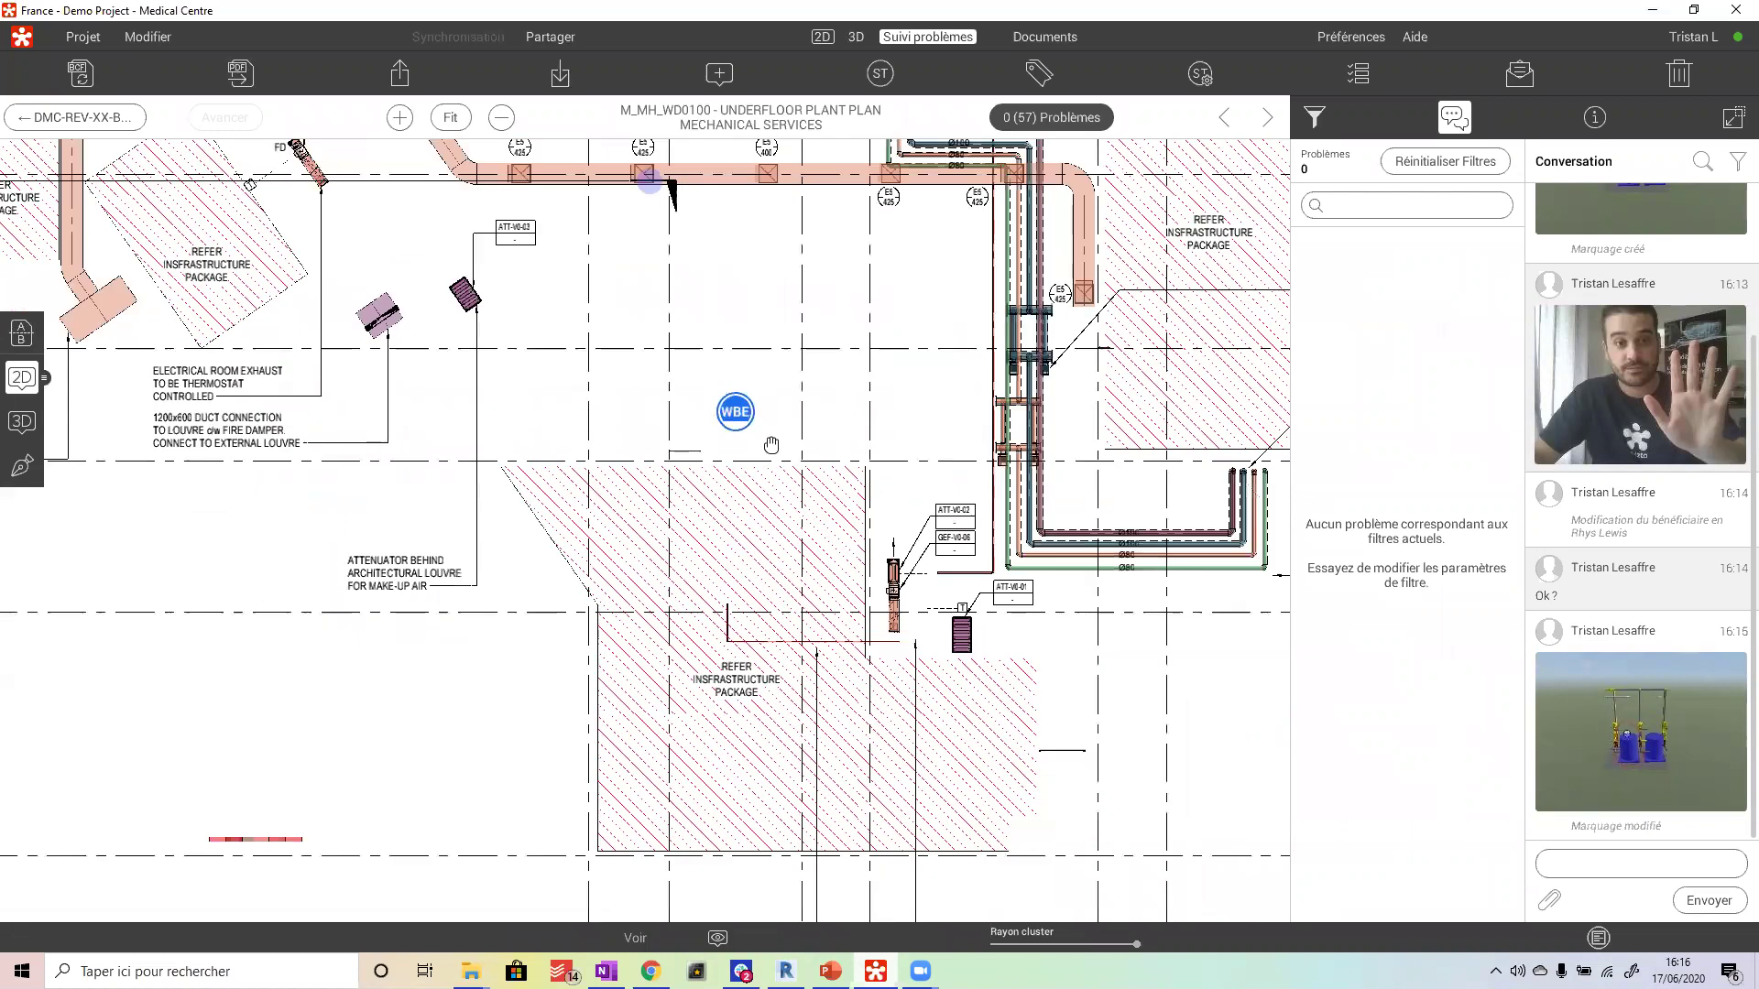
pyautogui.scroll(-1, 704, 409)
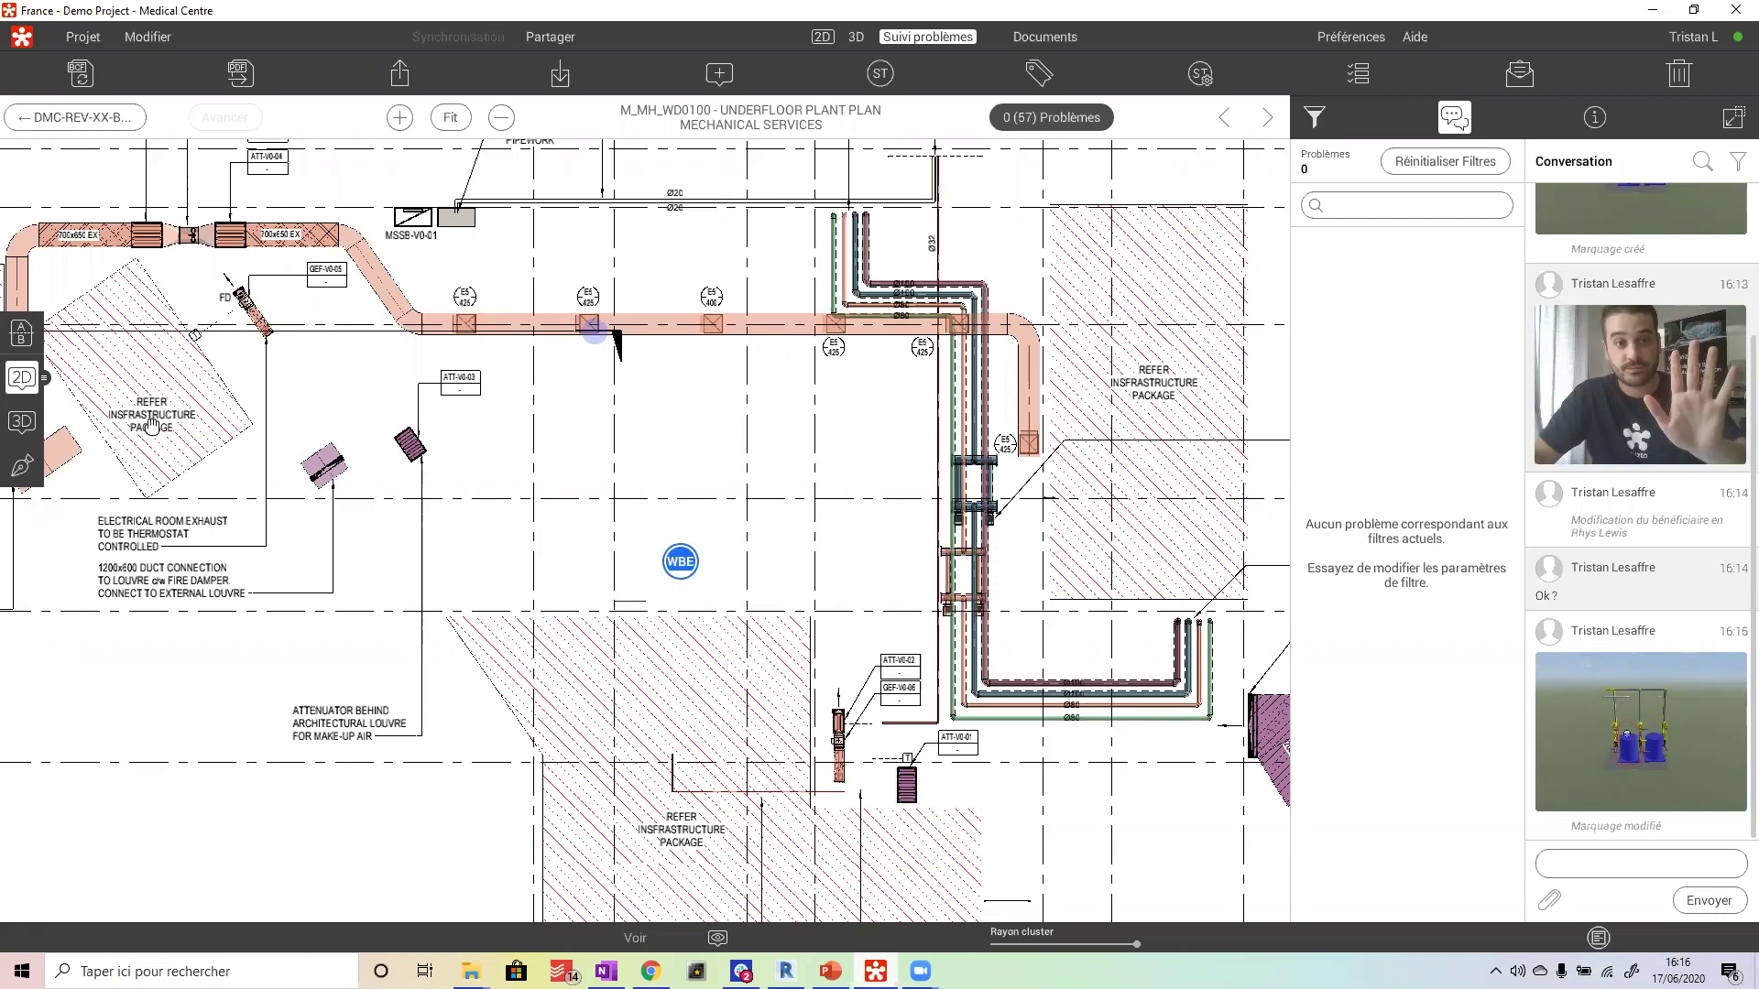
# - Review the Webinar issue's markup snapshot against its 3D view with the conversation hidden
pyautogui.click(24, 465)
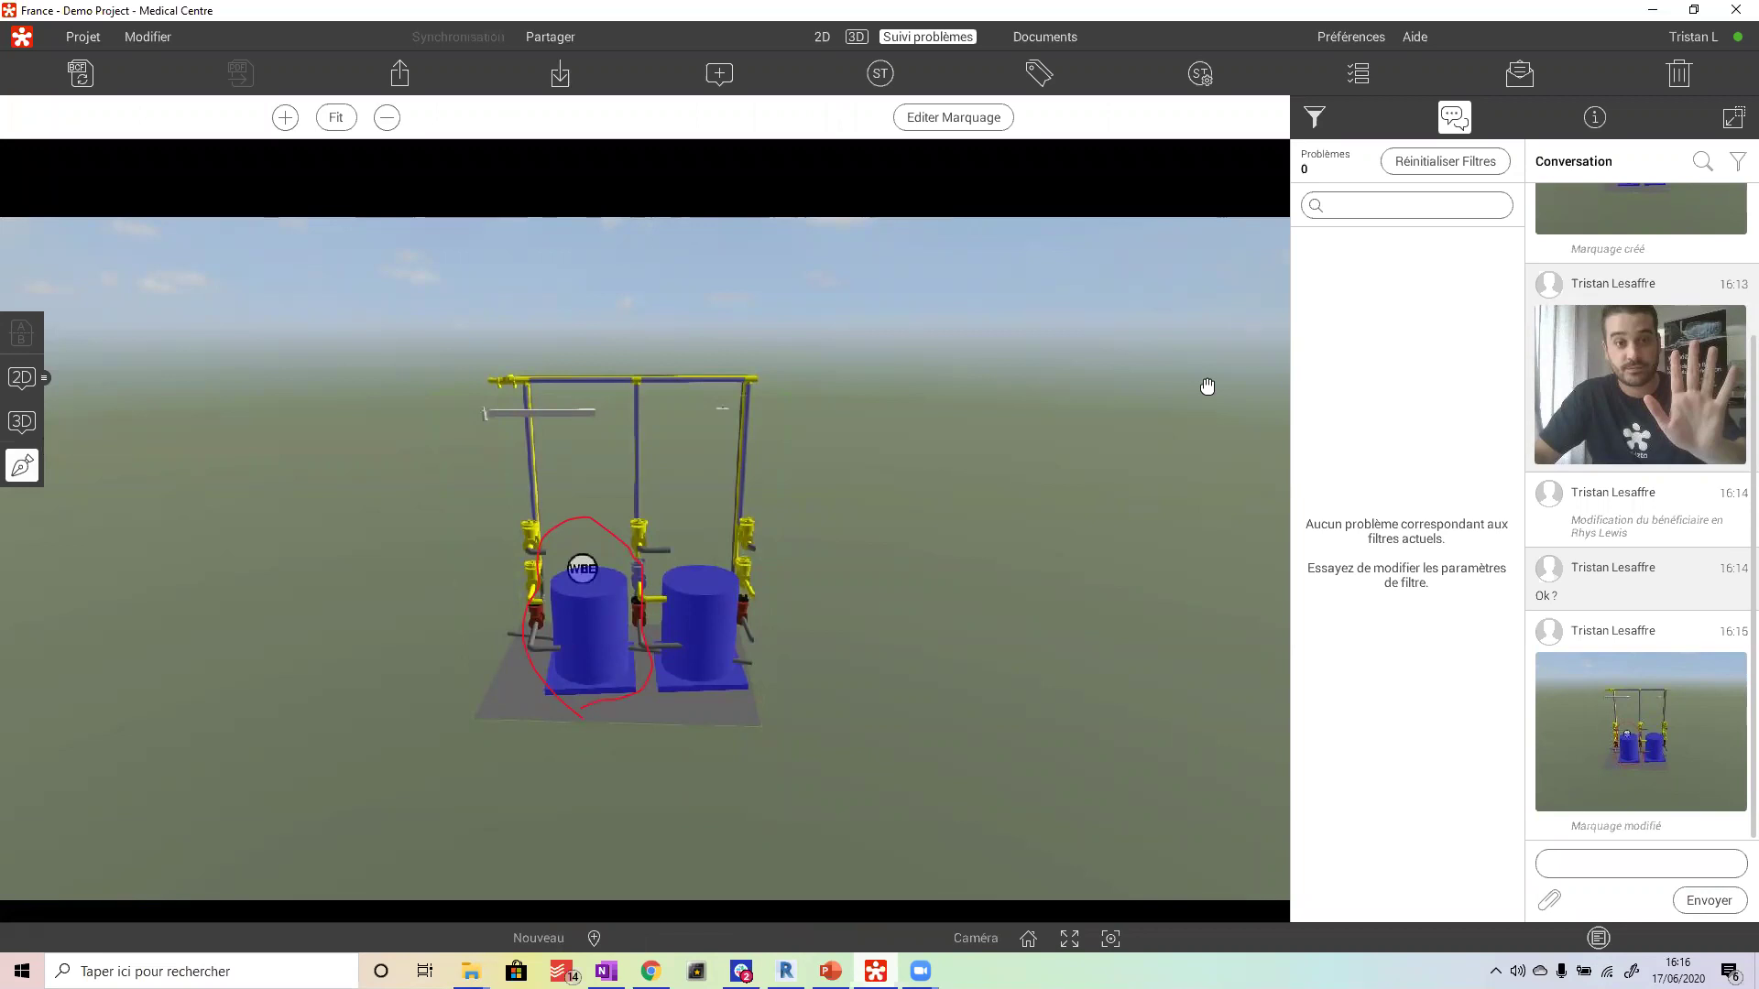
pyautogui.click(22, 421)
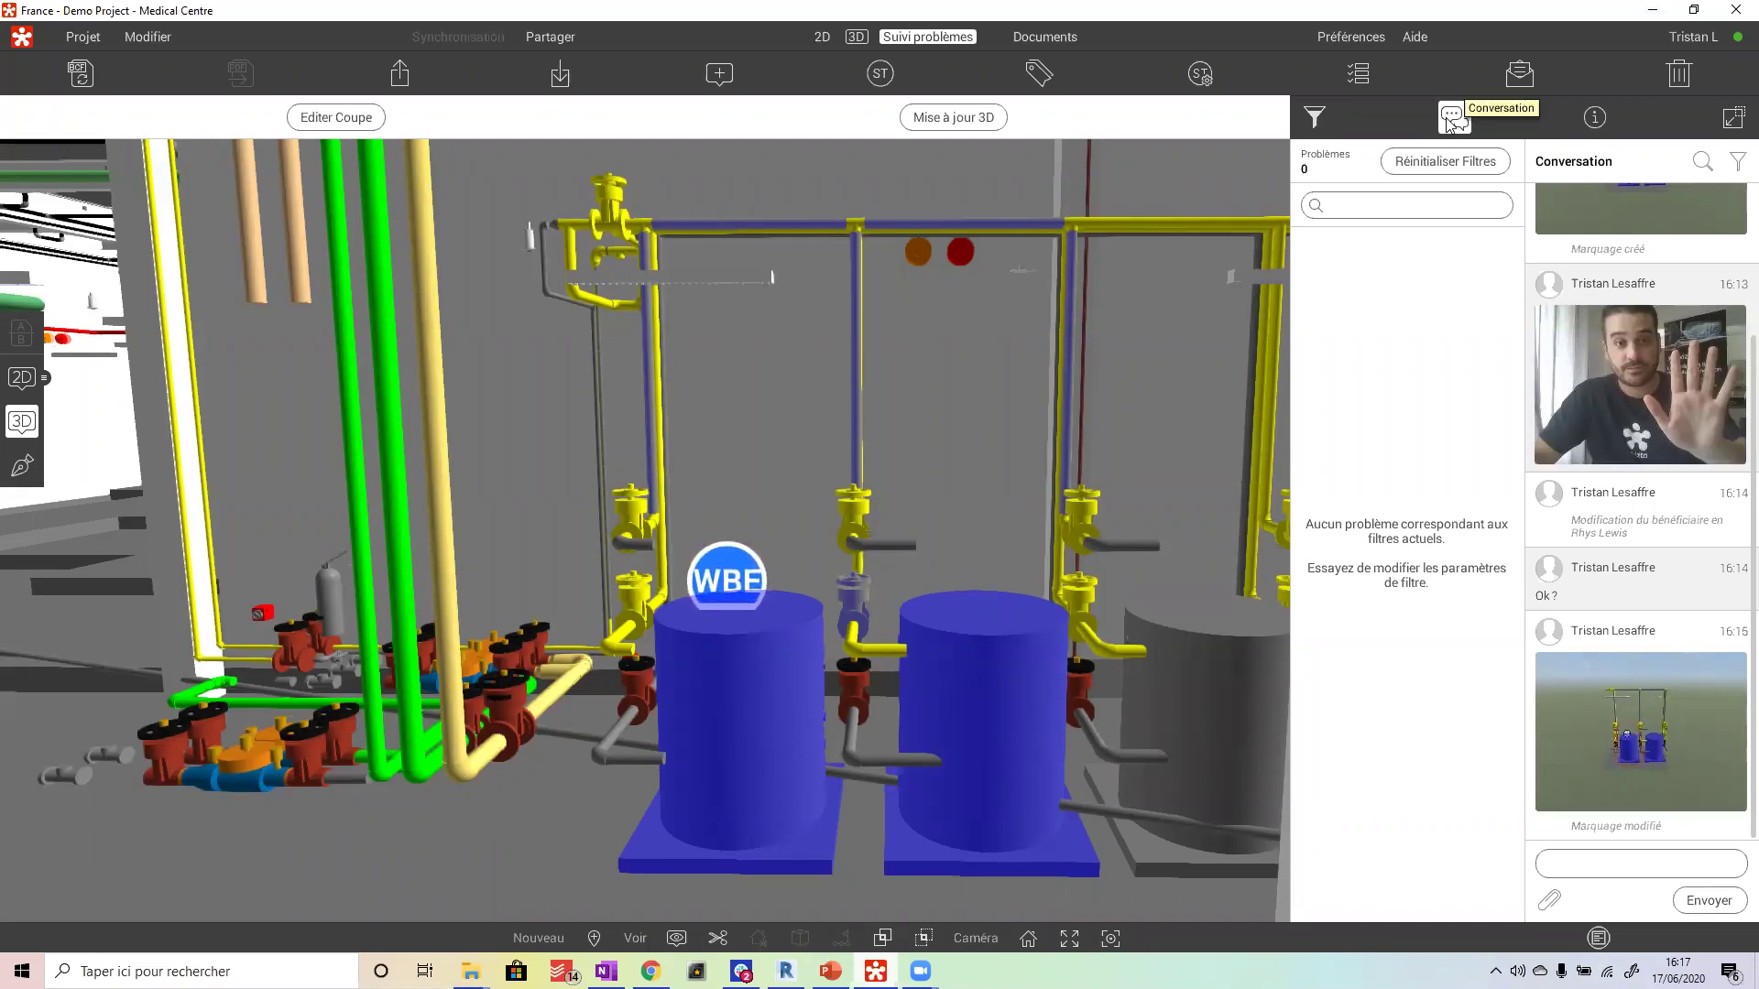
pyautogui.click(1450, 122)
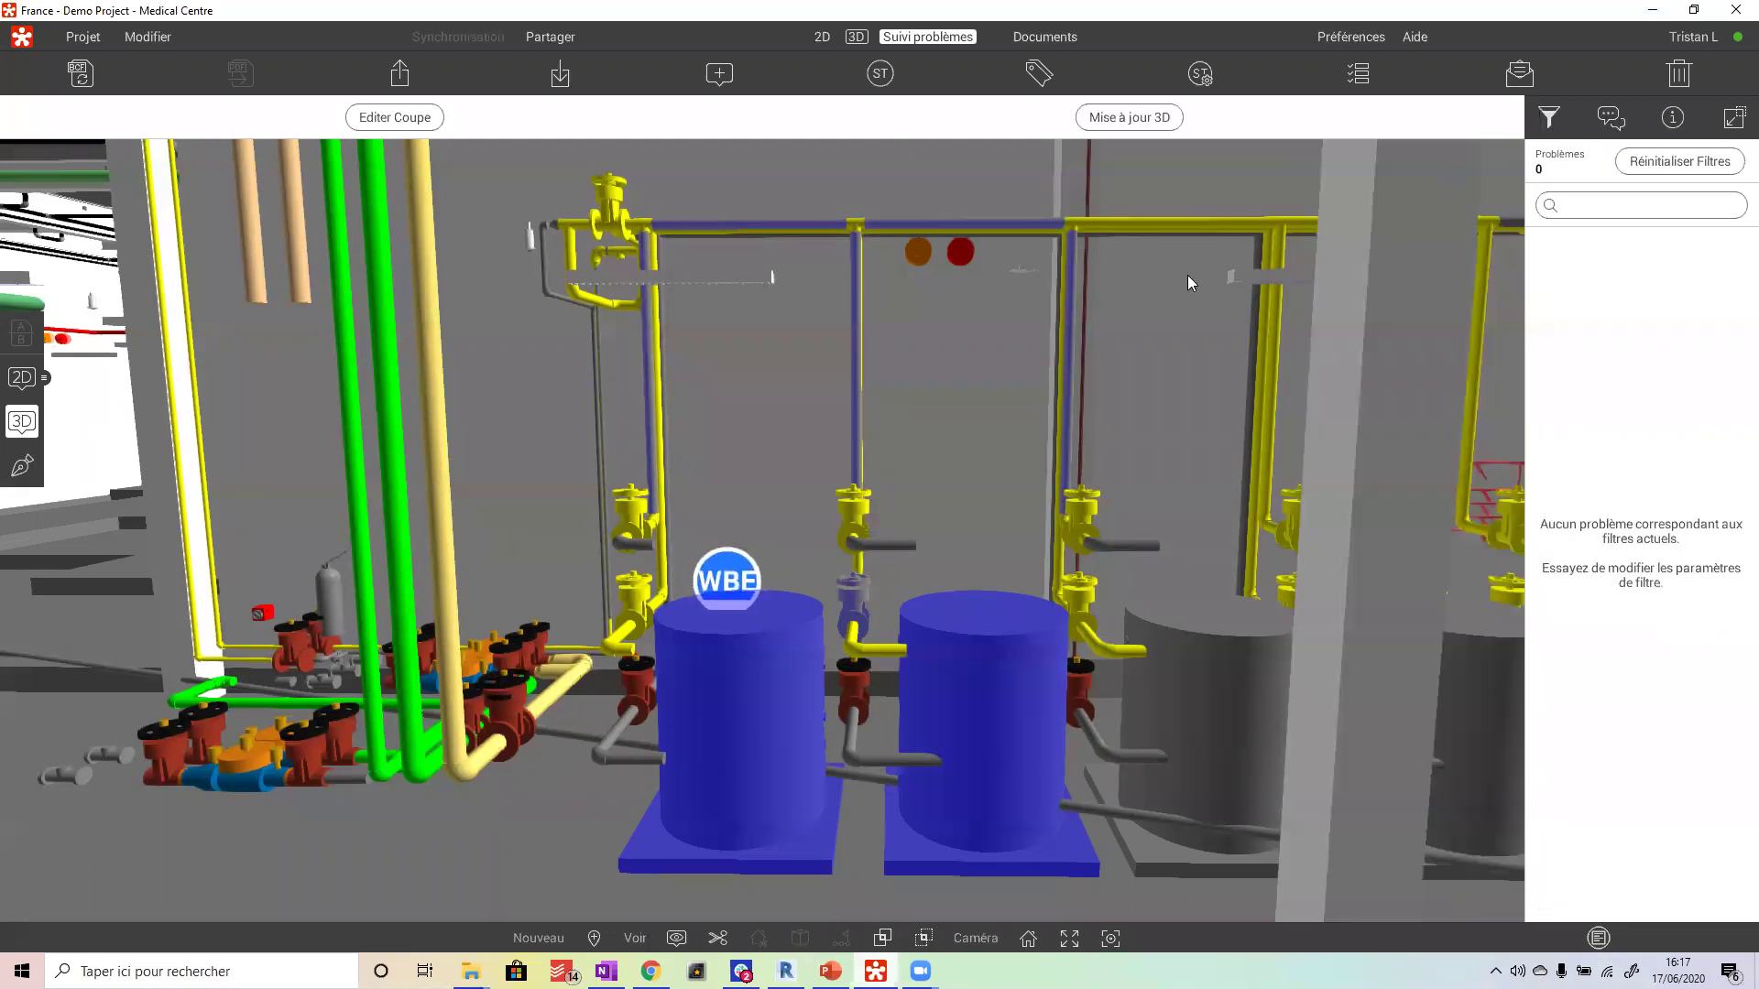
pyautogui.click(22, 465)
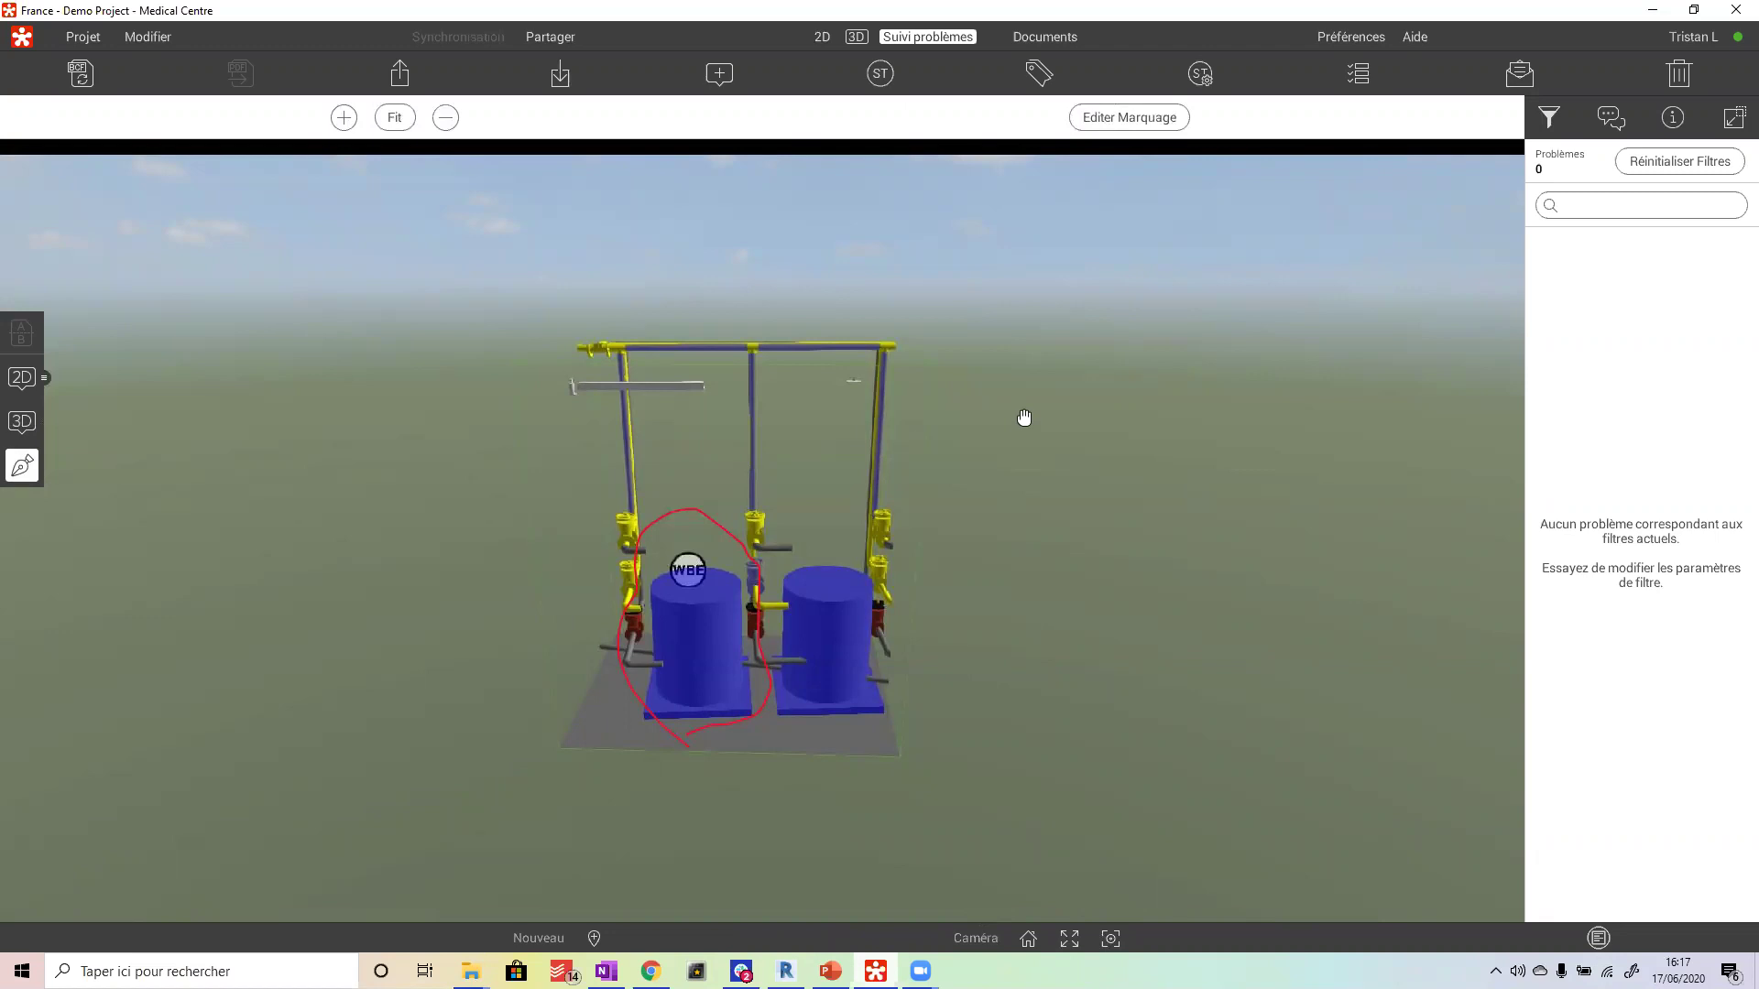
pyautogui.moveTo(997, 383); pyautogui.dragTo(1059, 359)
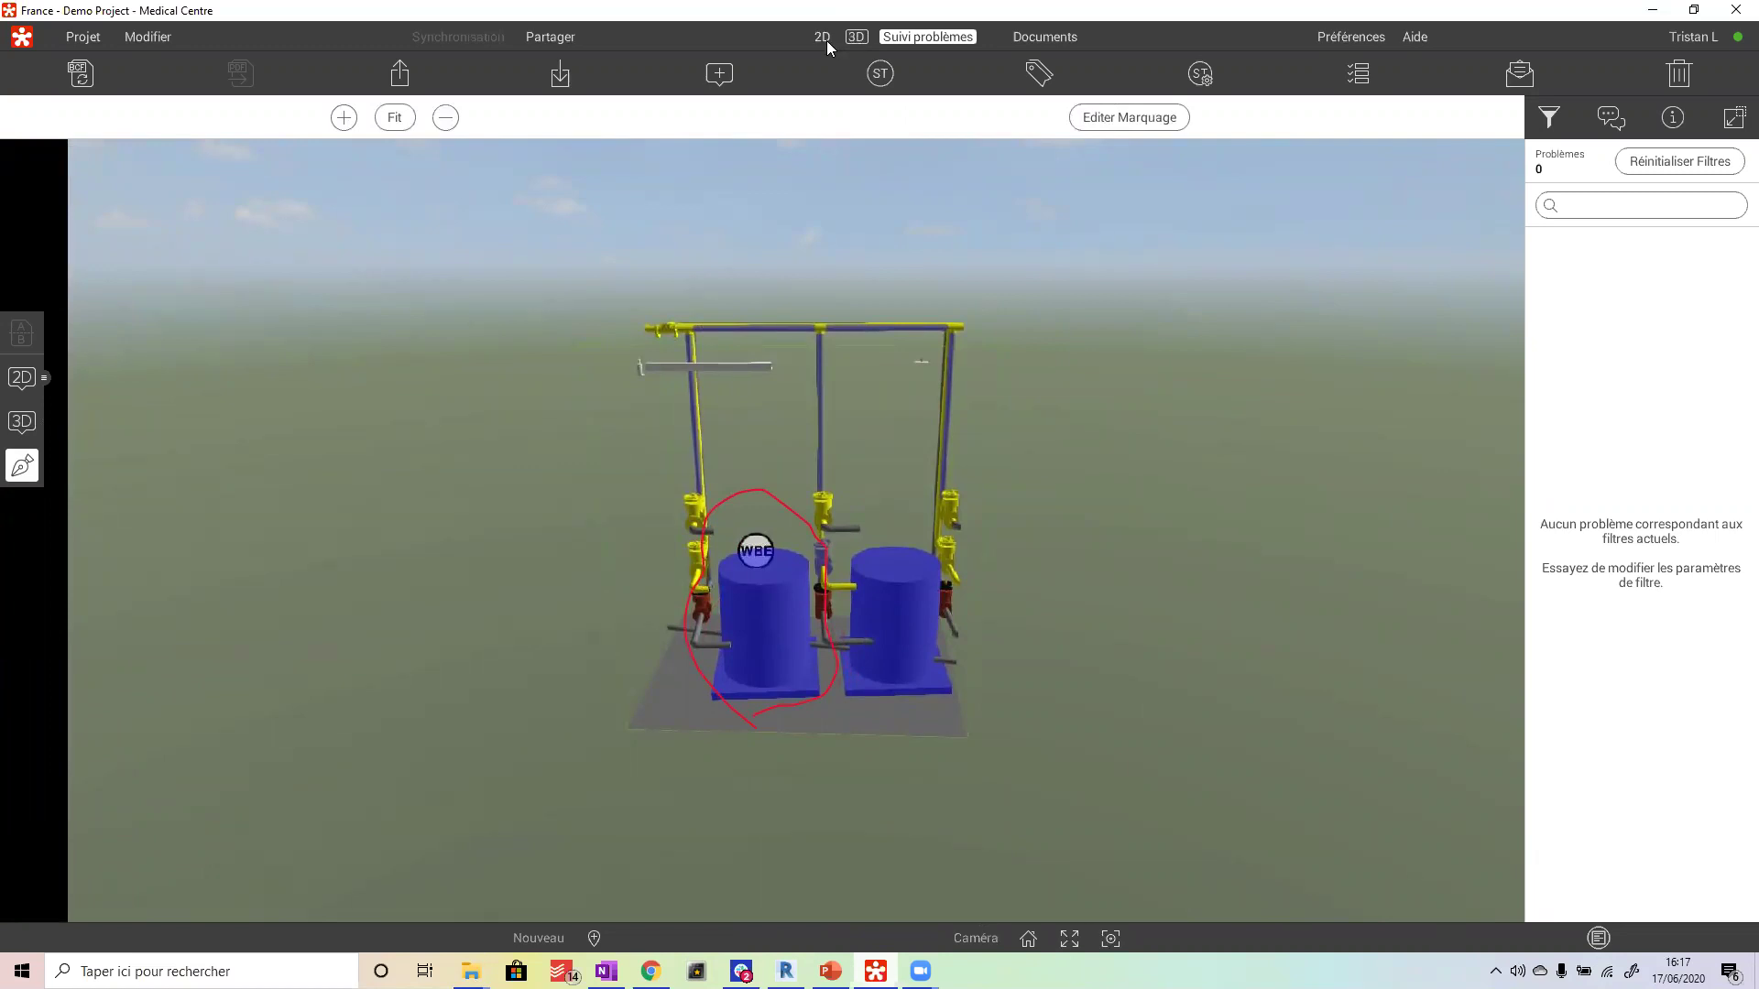
# - Open the project's 2D sheet list, collapse the FMC_ME_OPMHU folder and expand FMC_AD_OPMHU (MAIN MODEL)
pyautogui.click(825, 38)
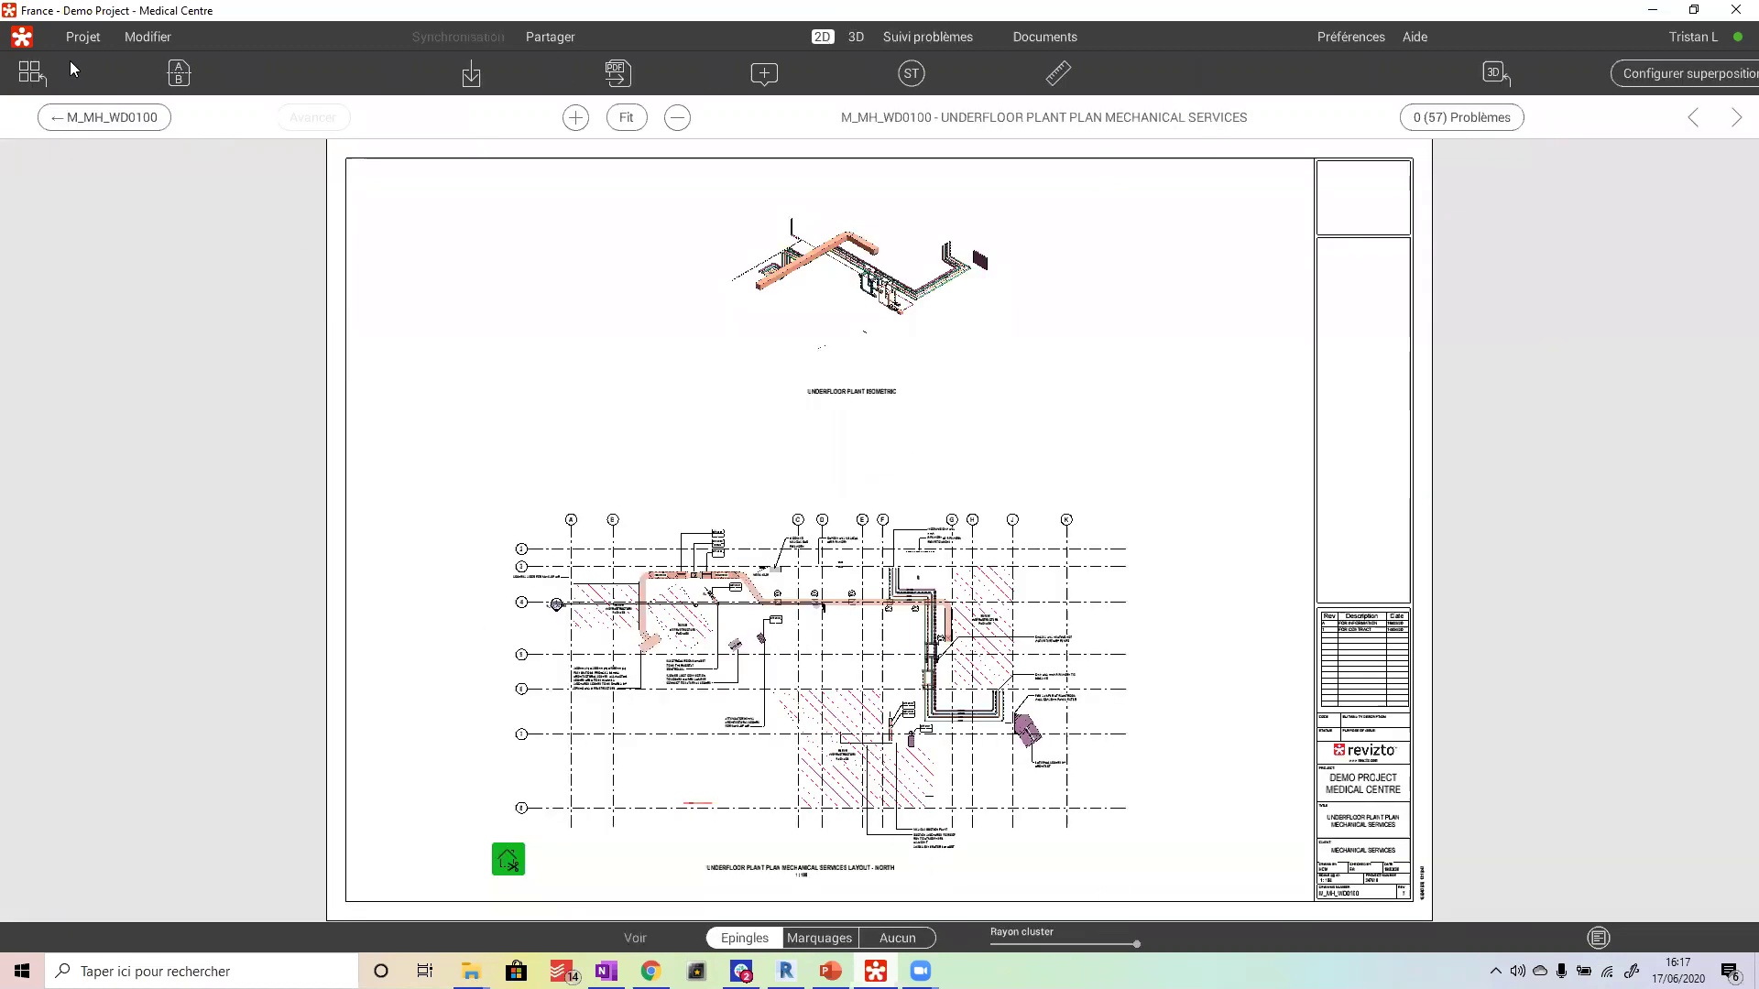
pyautogui.click(29, 71)
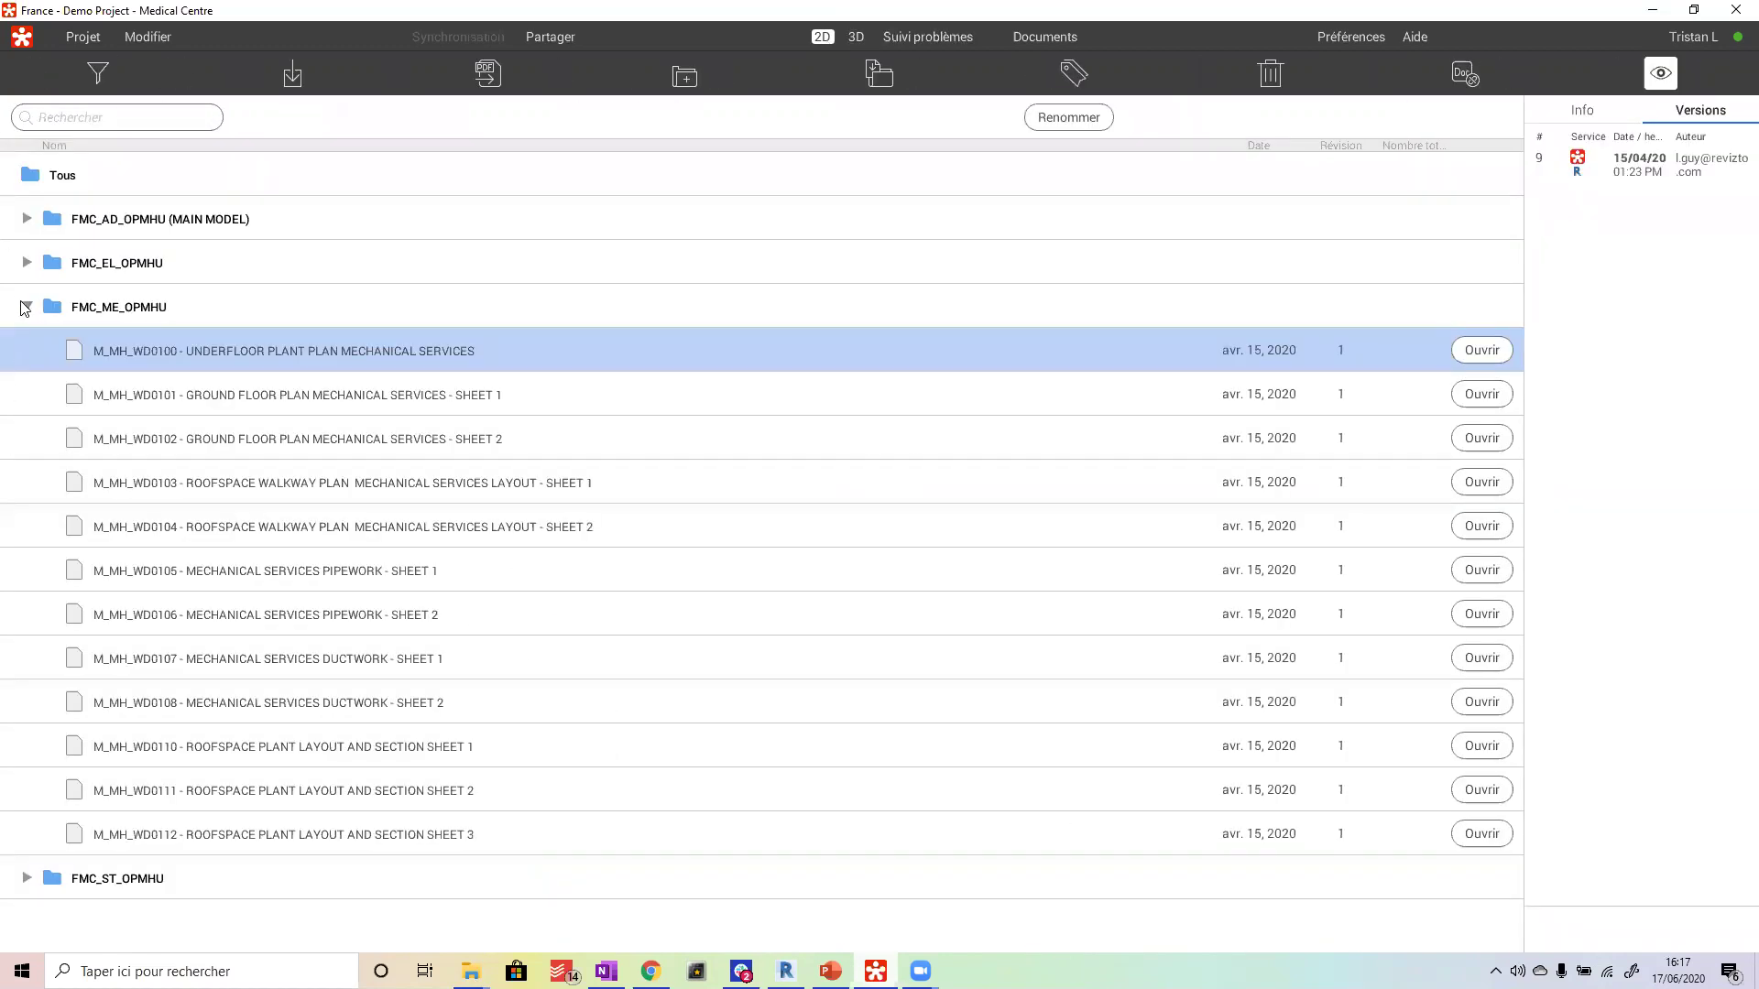
pyautogui.click(27, 311)
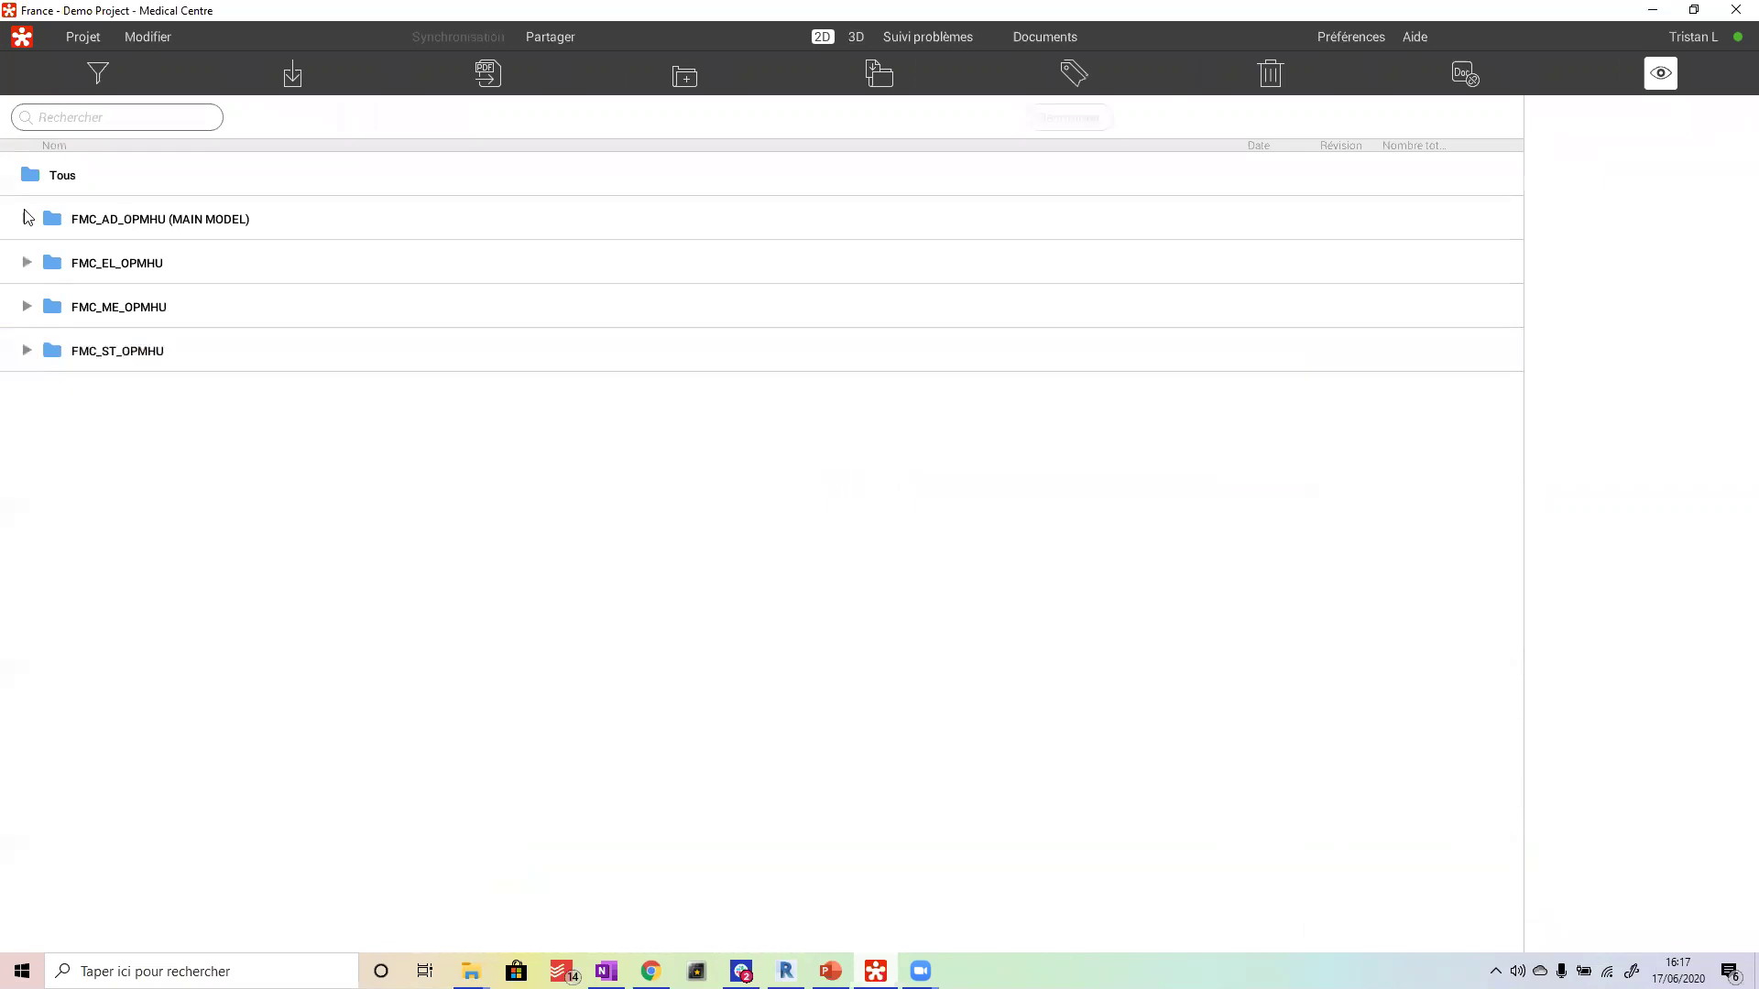
pyautogui.click(27, 219)
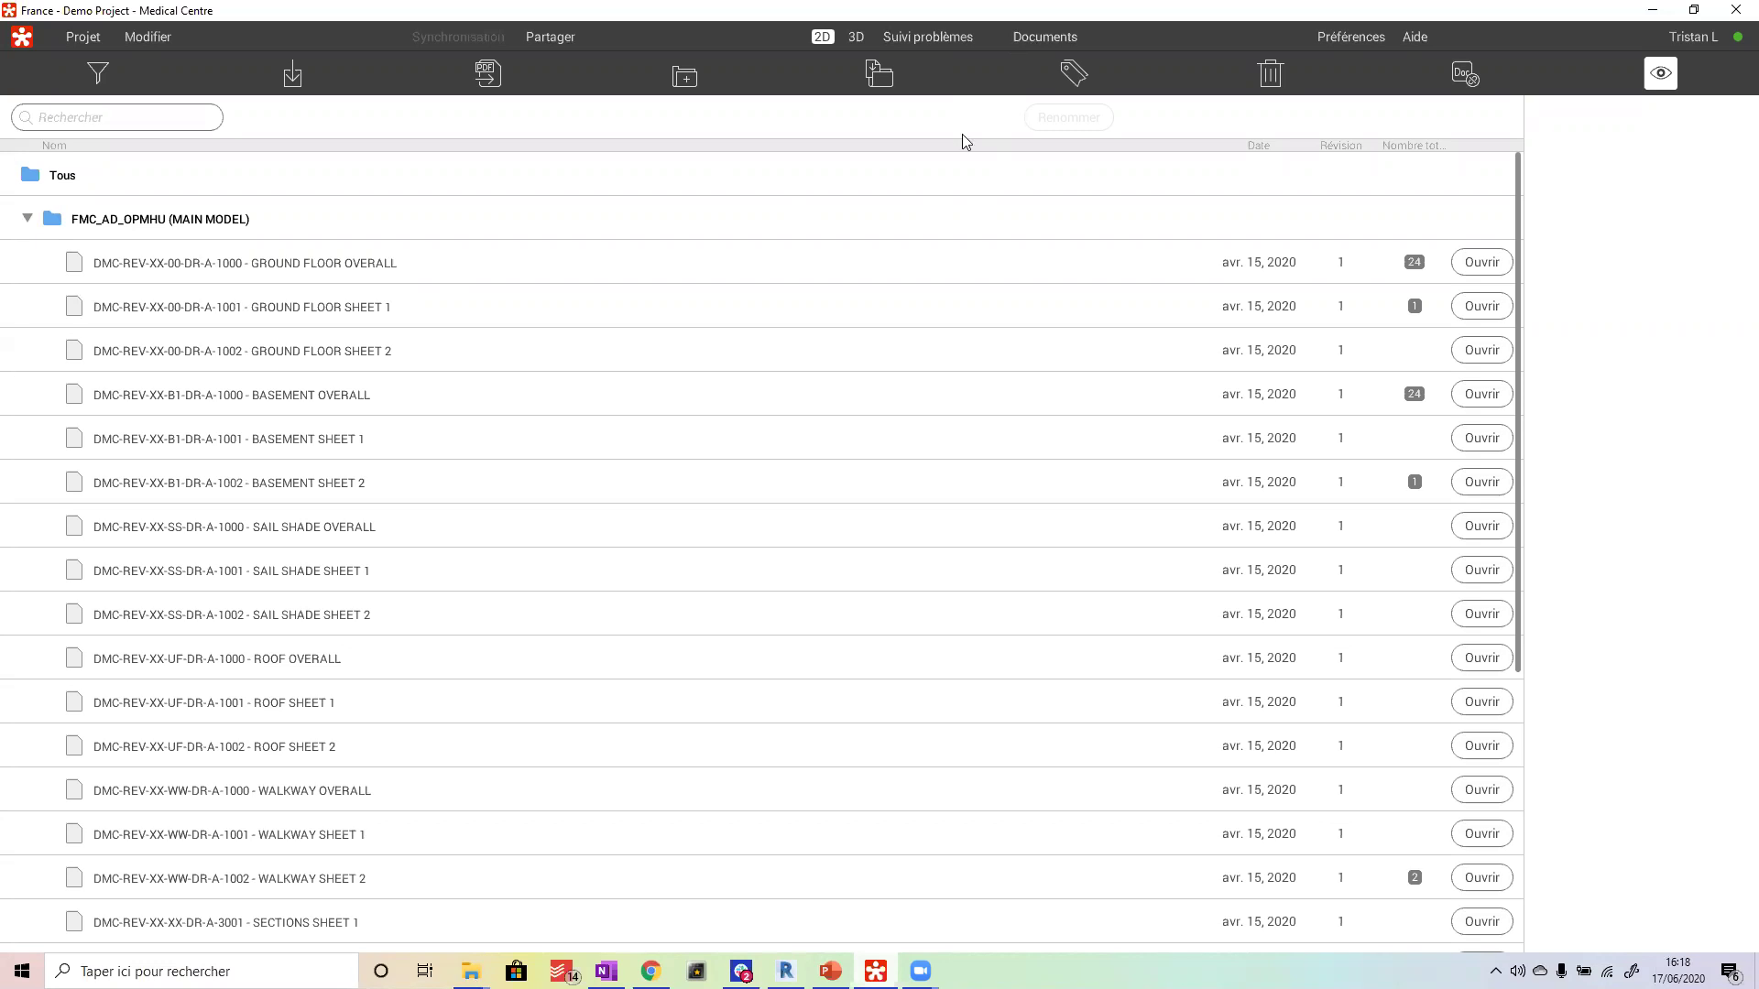
# - Look through the file-hosting integrations that can be connected to the project's documents
pyautogui.click(1028, 39)
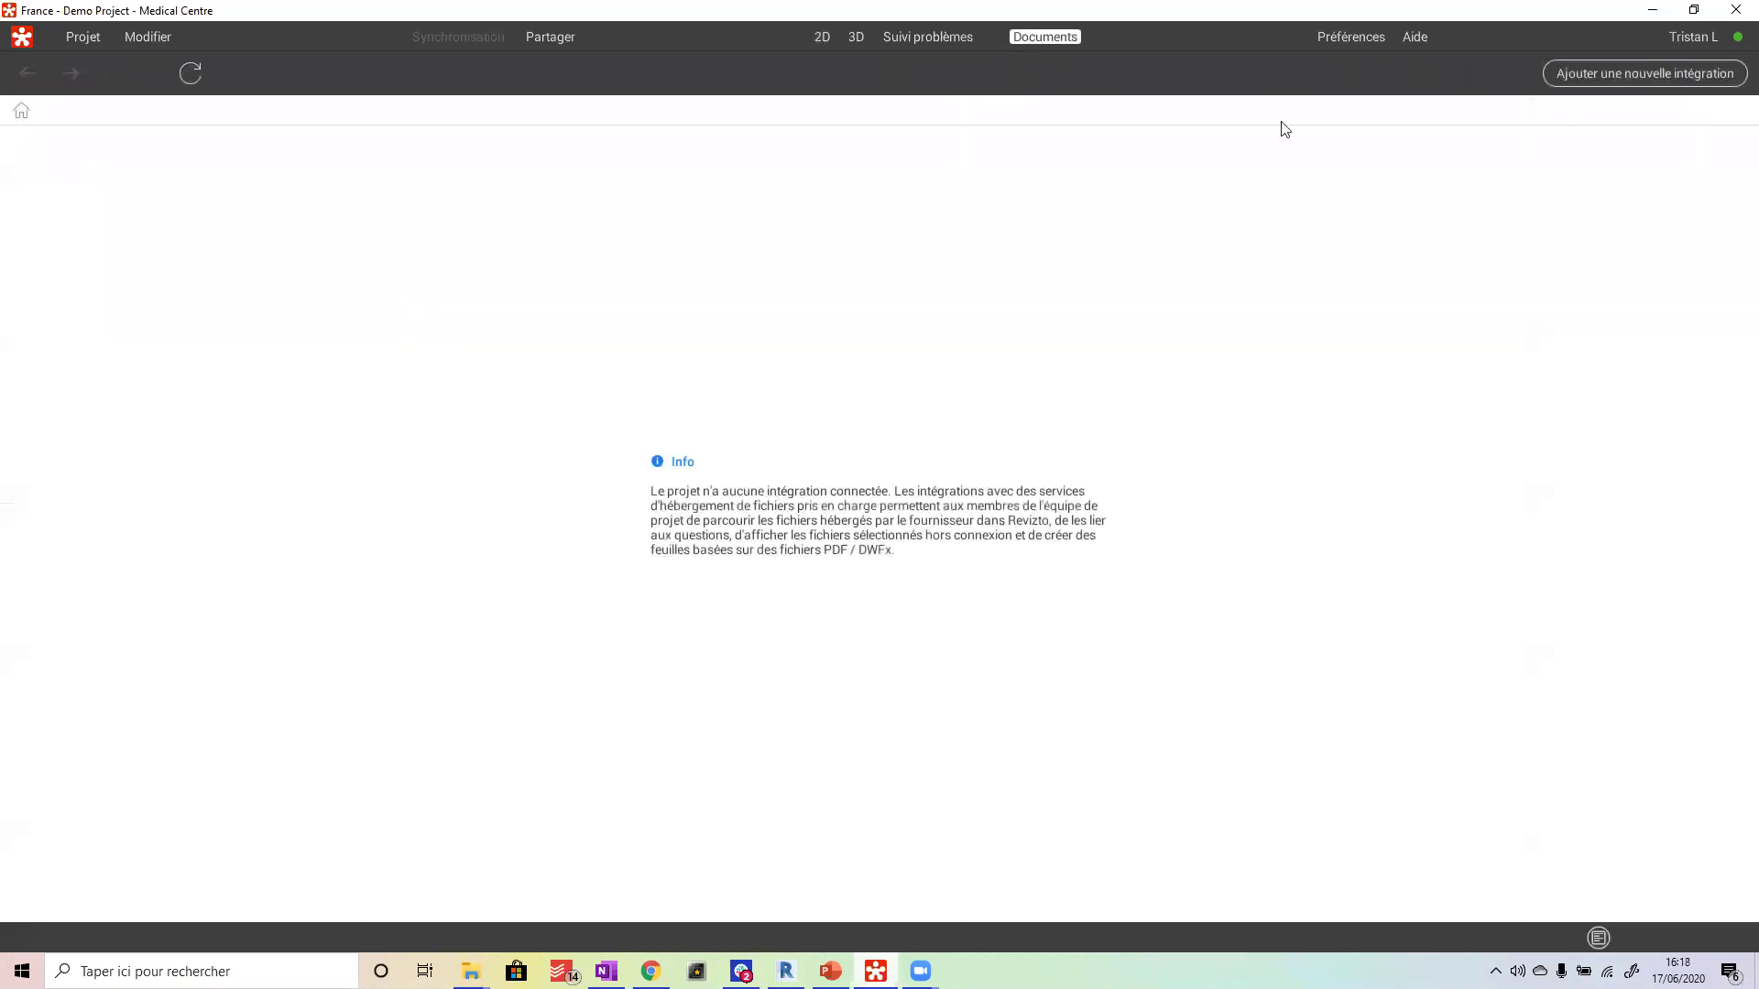
pyautogui.click(1601, 77)
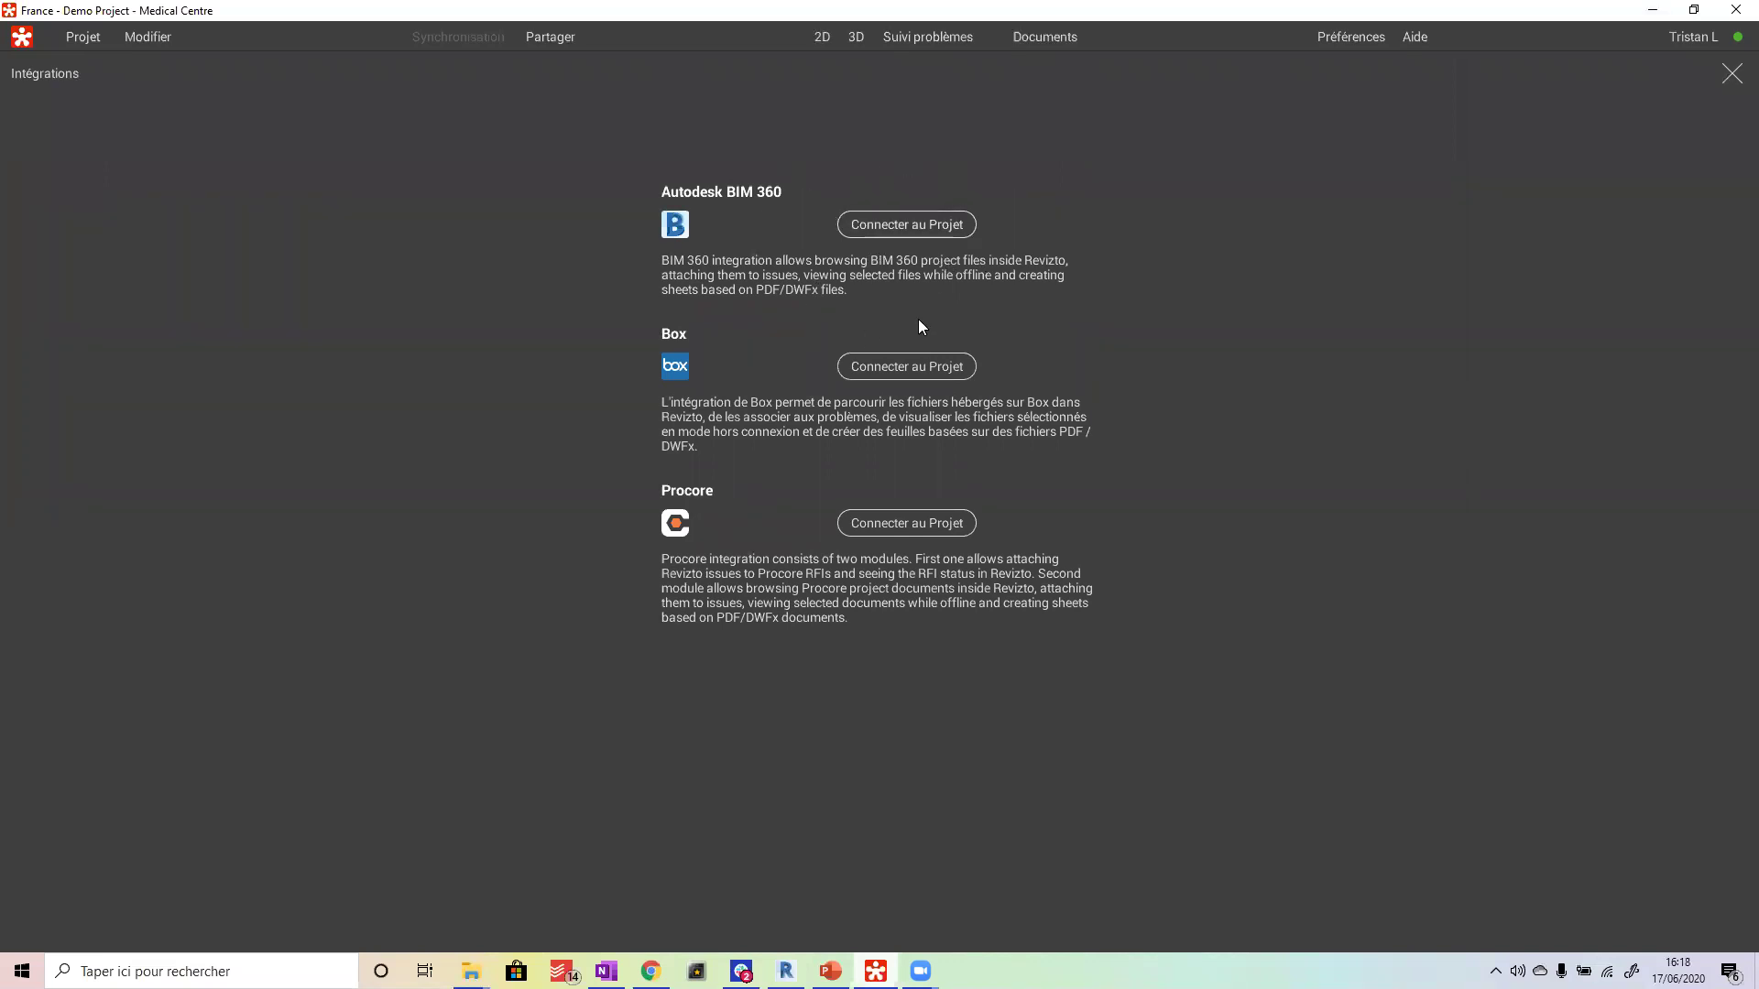
pyautogui.click(1731, 75)
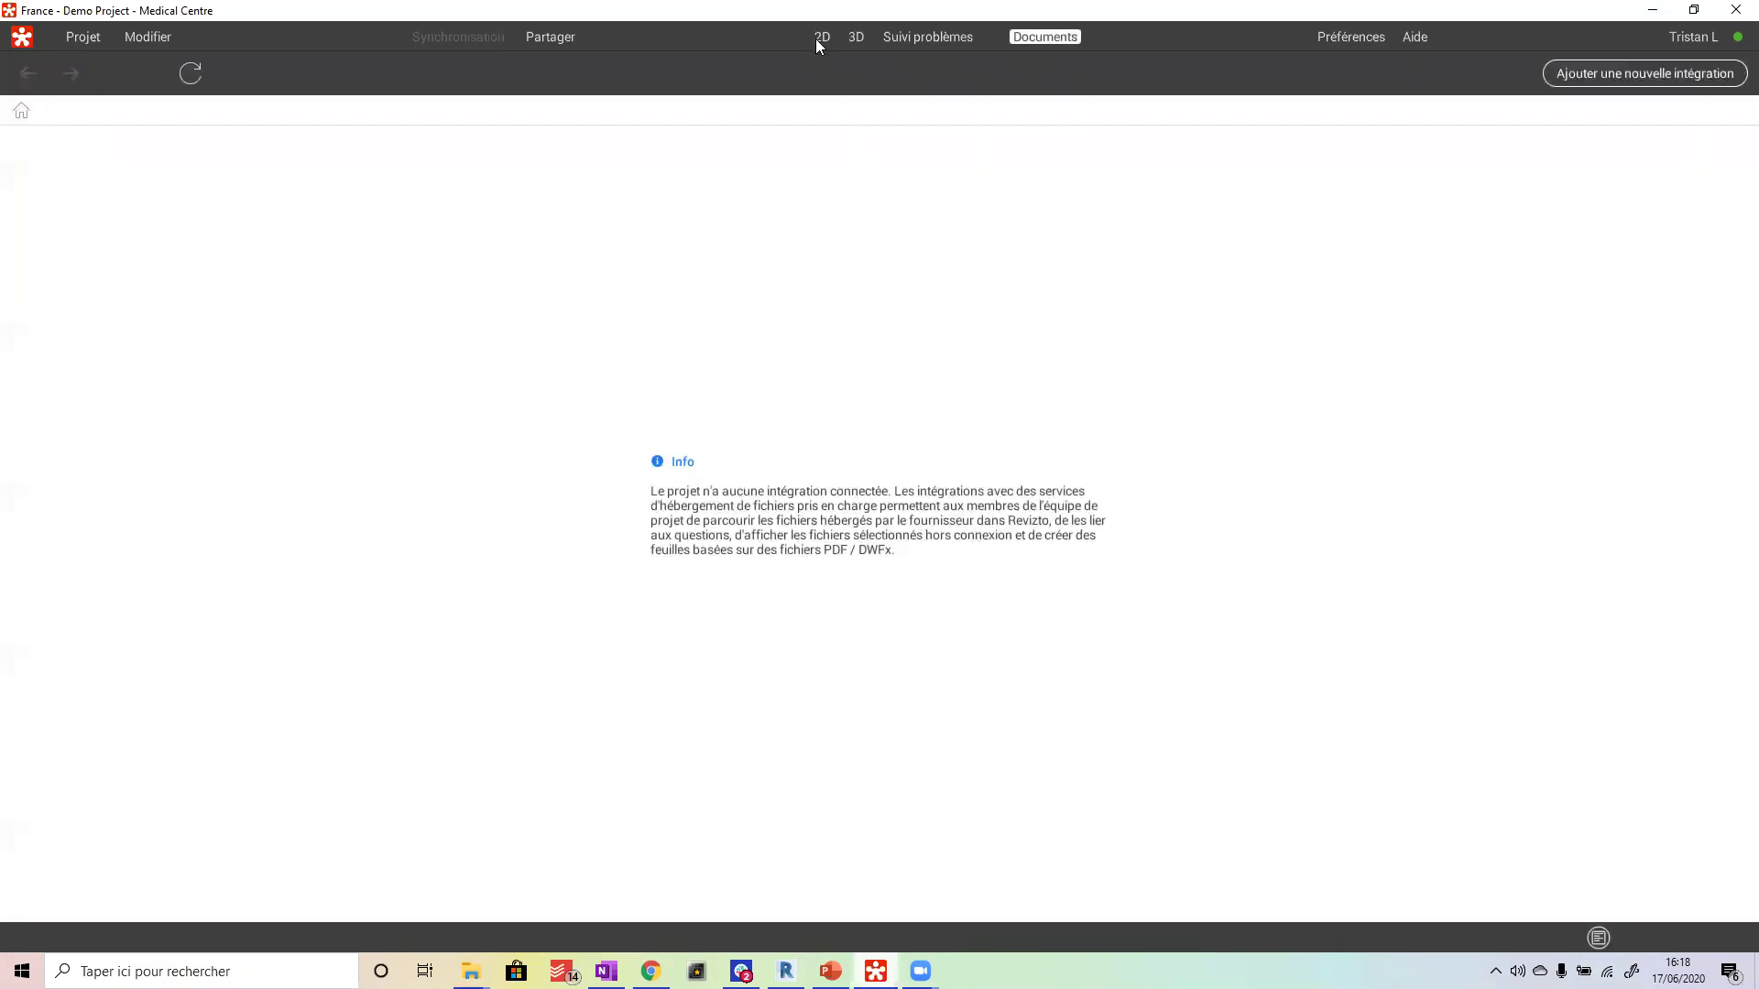
# - Browse the main model's 2D sheets and examine the versions and preview information of GROUND FLOOR OVERALL
pyautogui.click(820, 38)
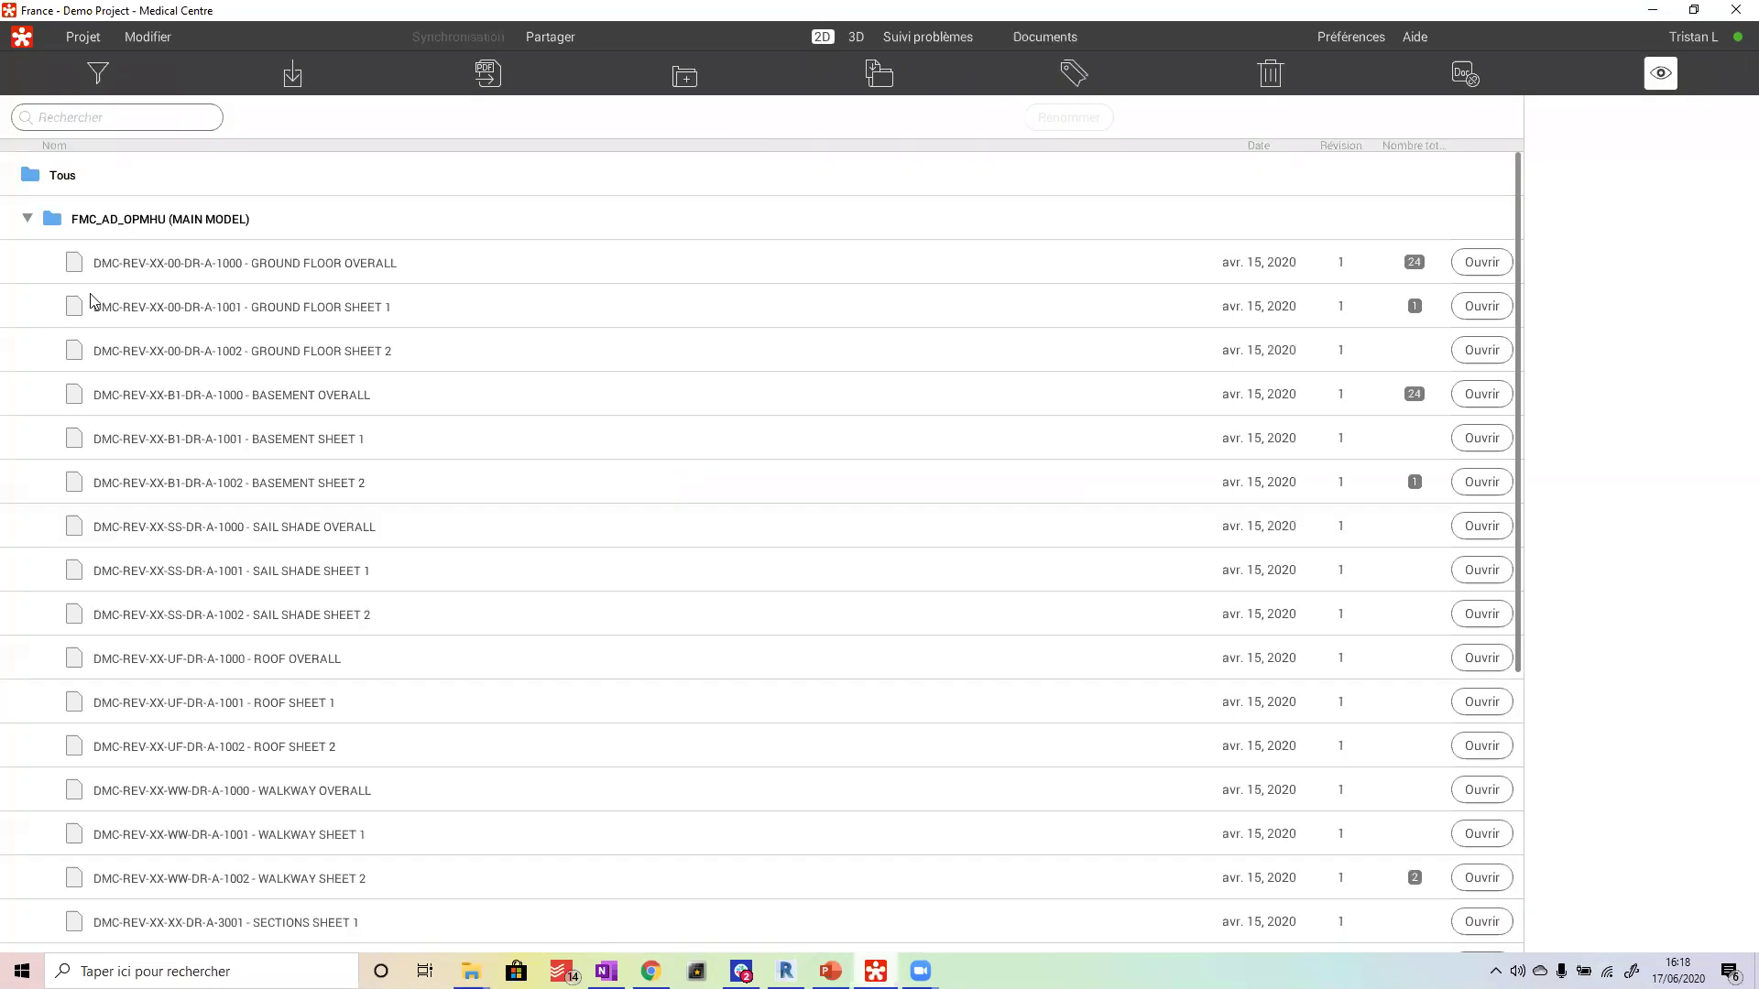
pyautogui.scroll(-5, 223, 396)
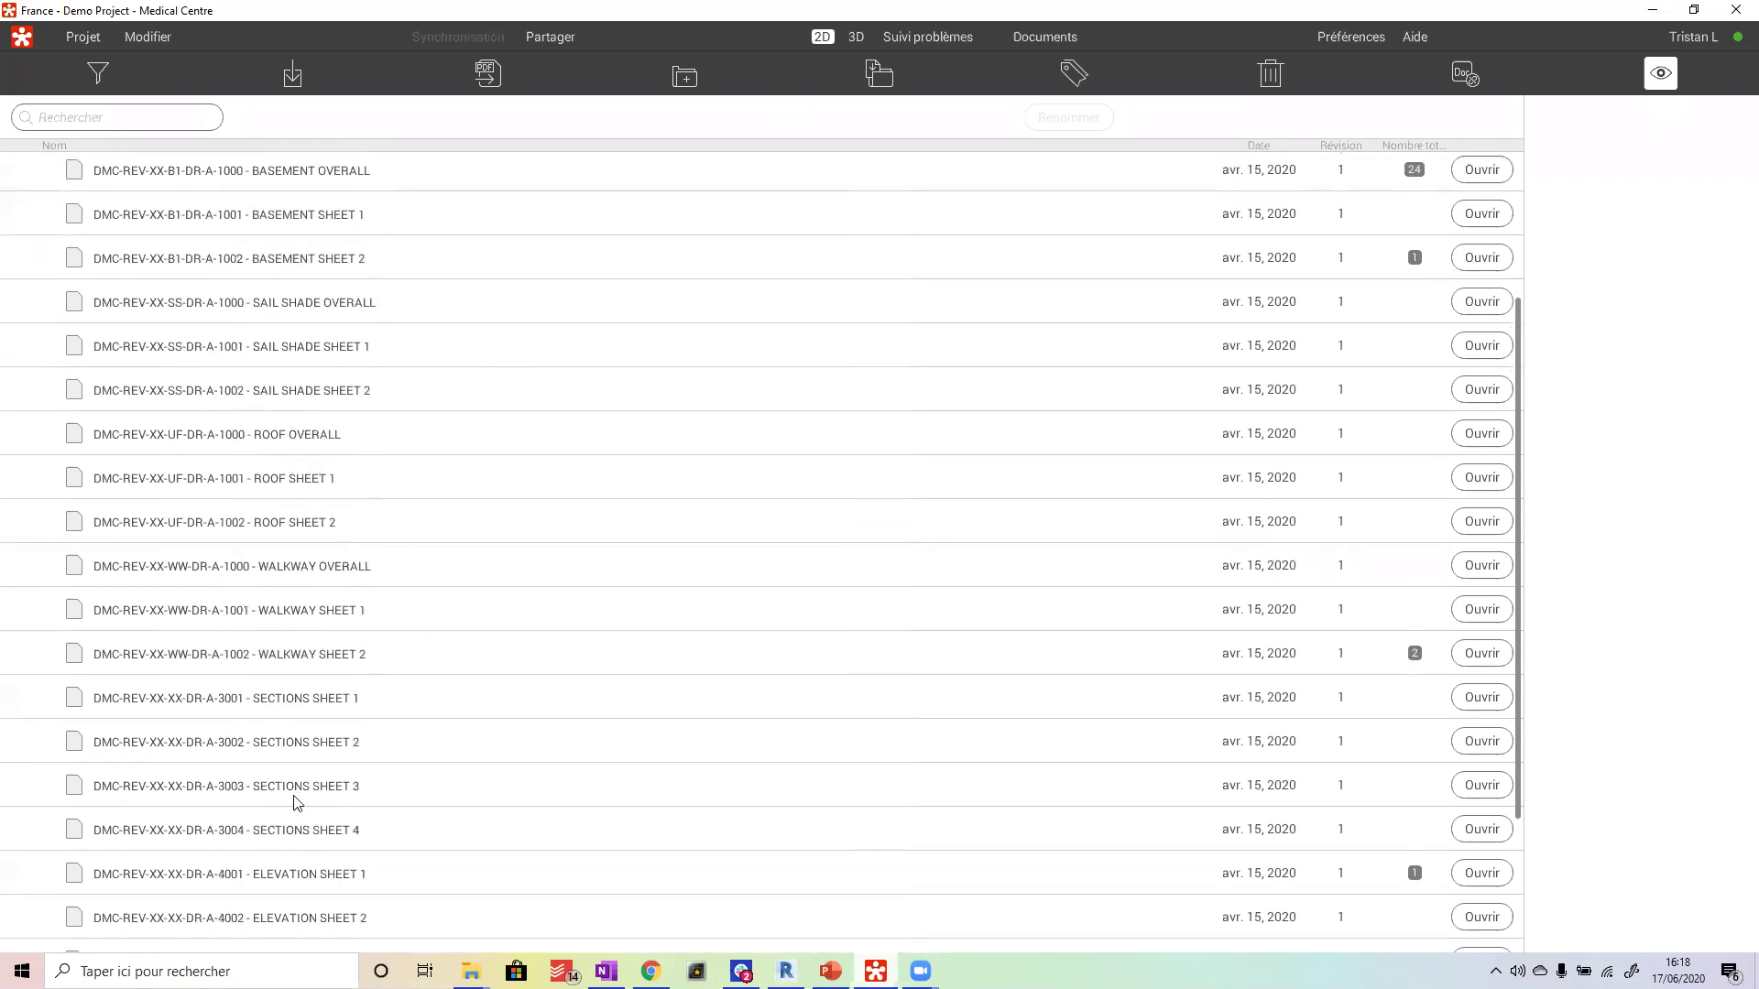
pyautogui.scroll(5, 312, 792)
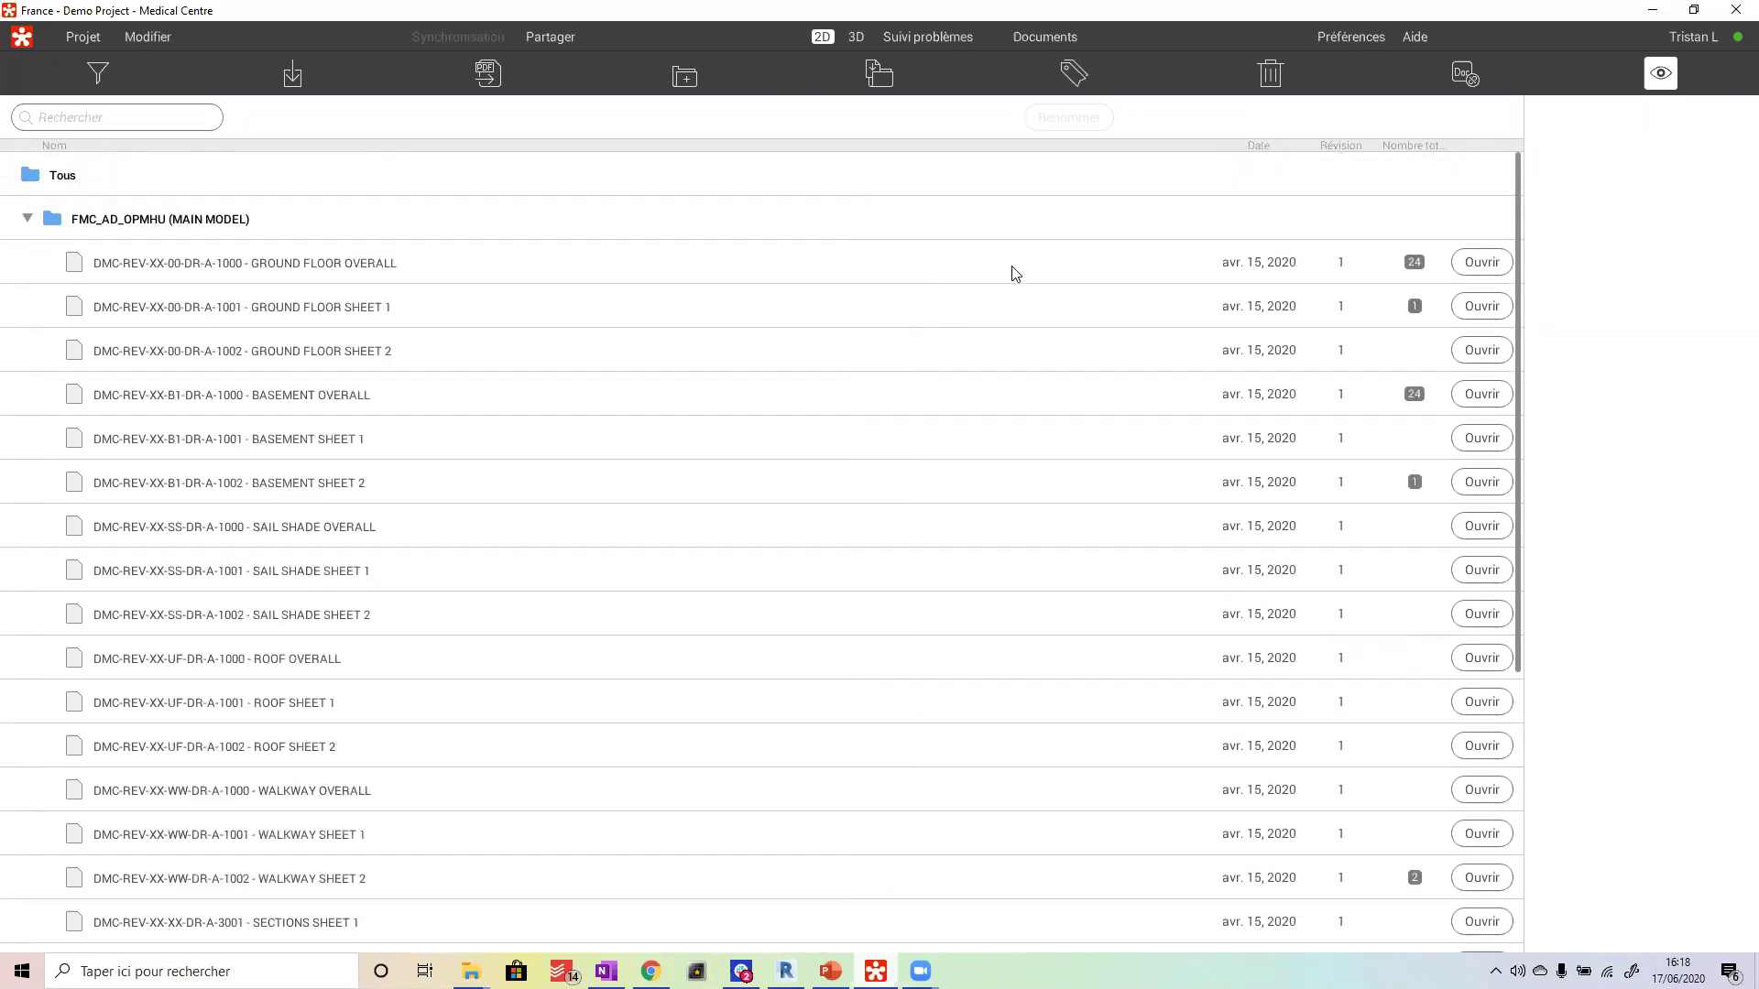
pyautogui.click(600, 265)
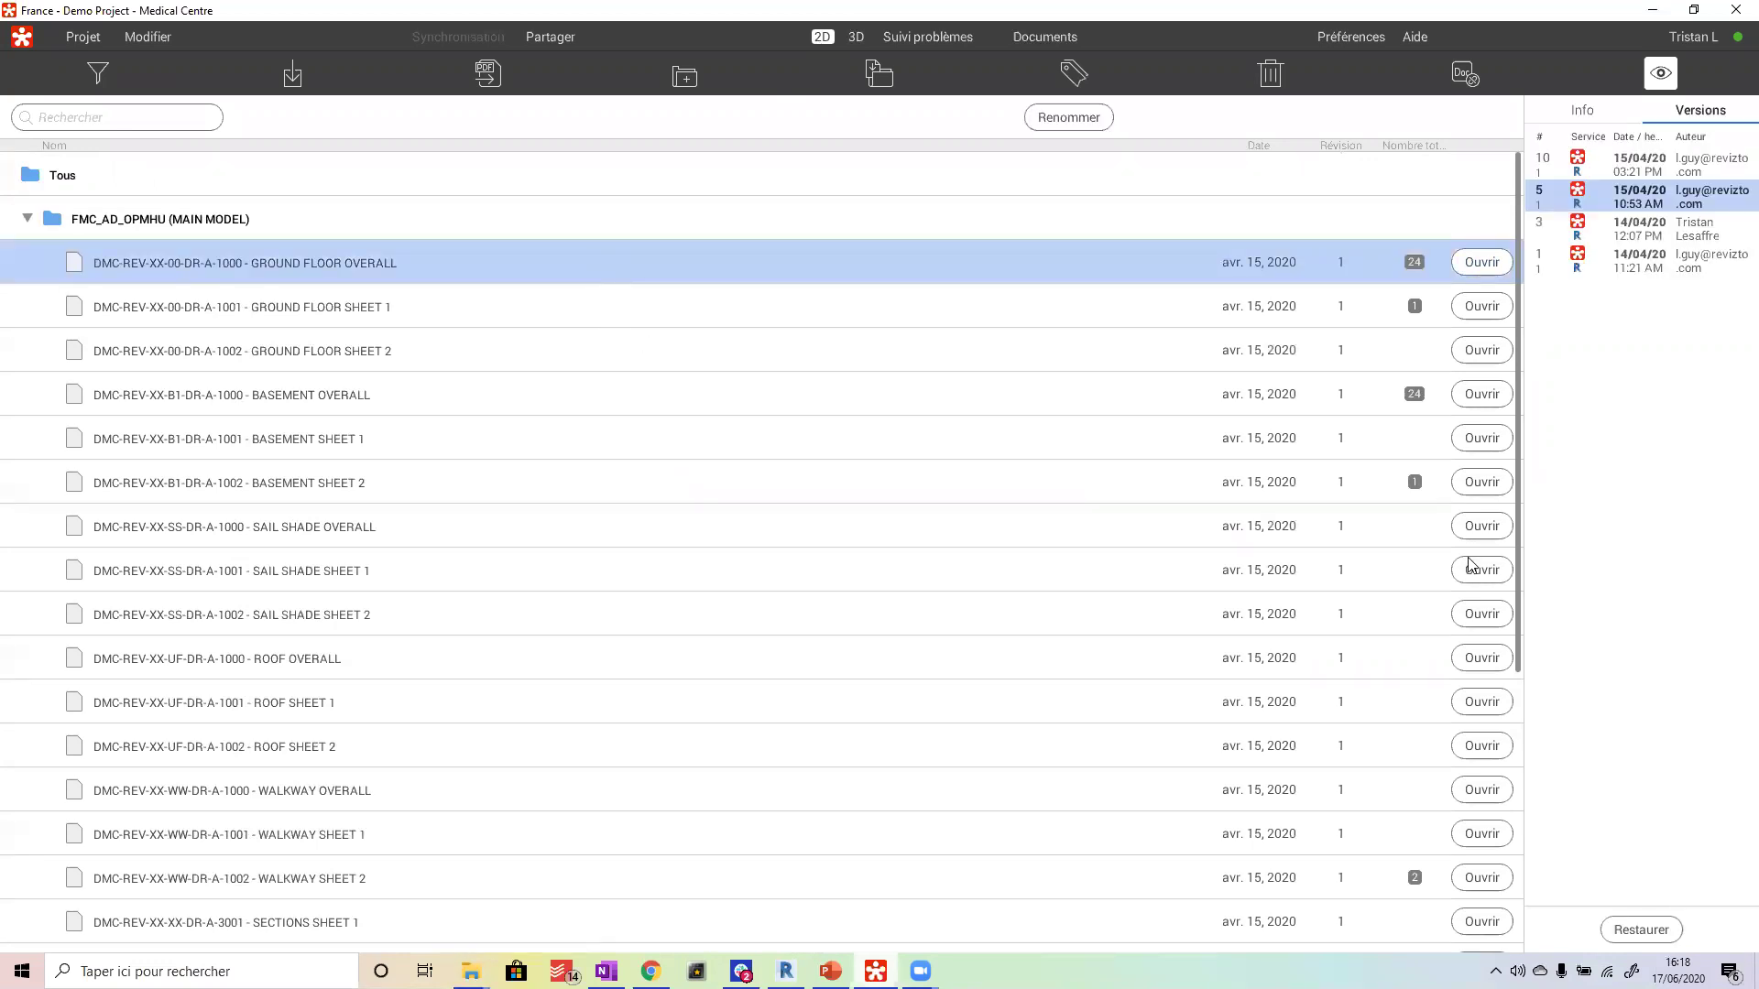
pyautogui.click(1577, 106)
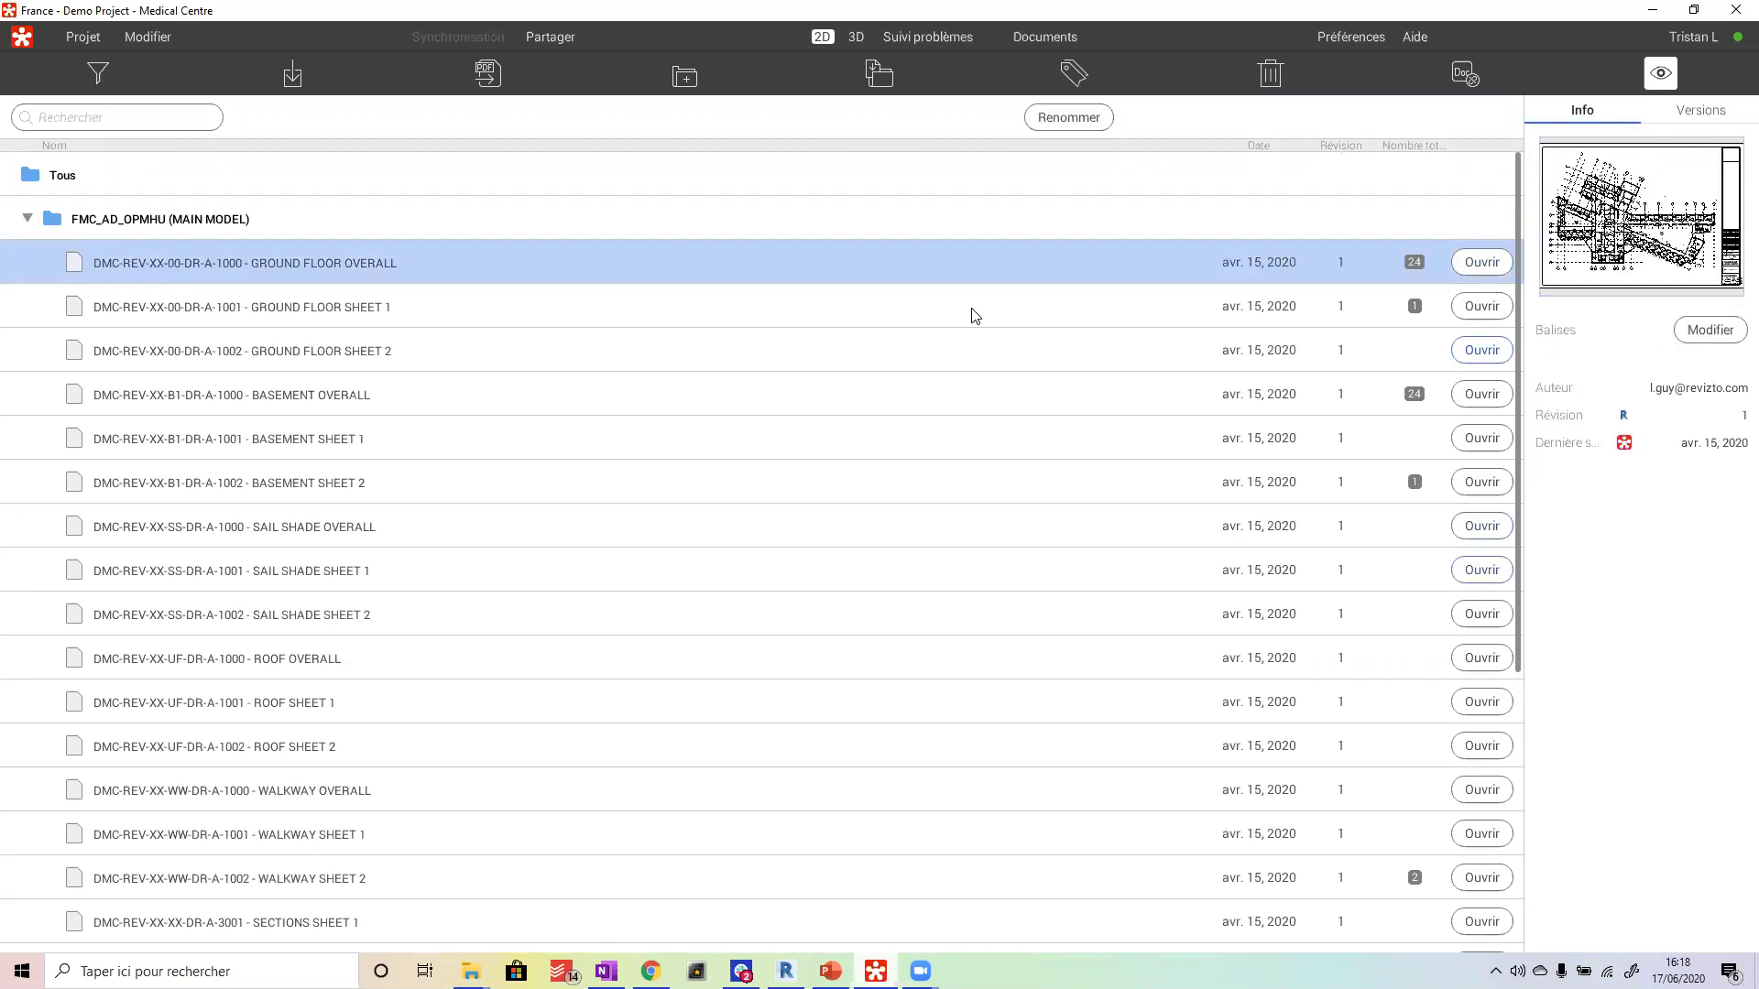
pyautogui.click(295, 309)
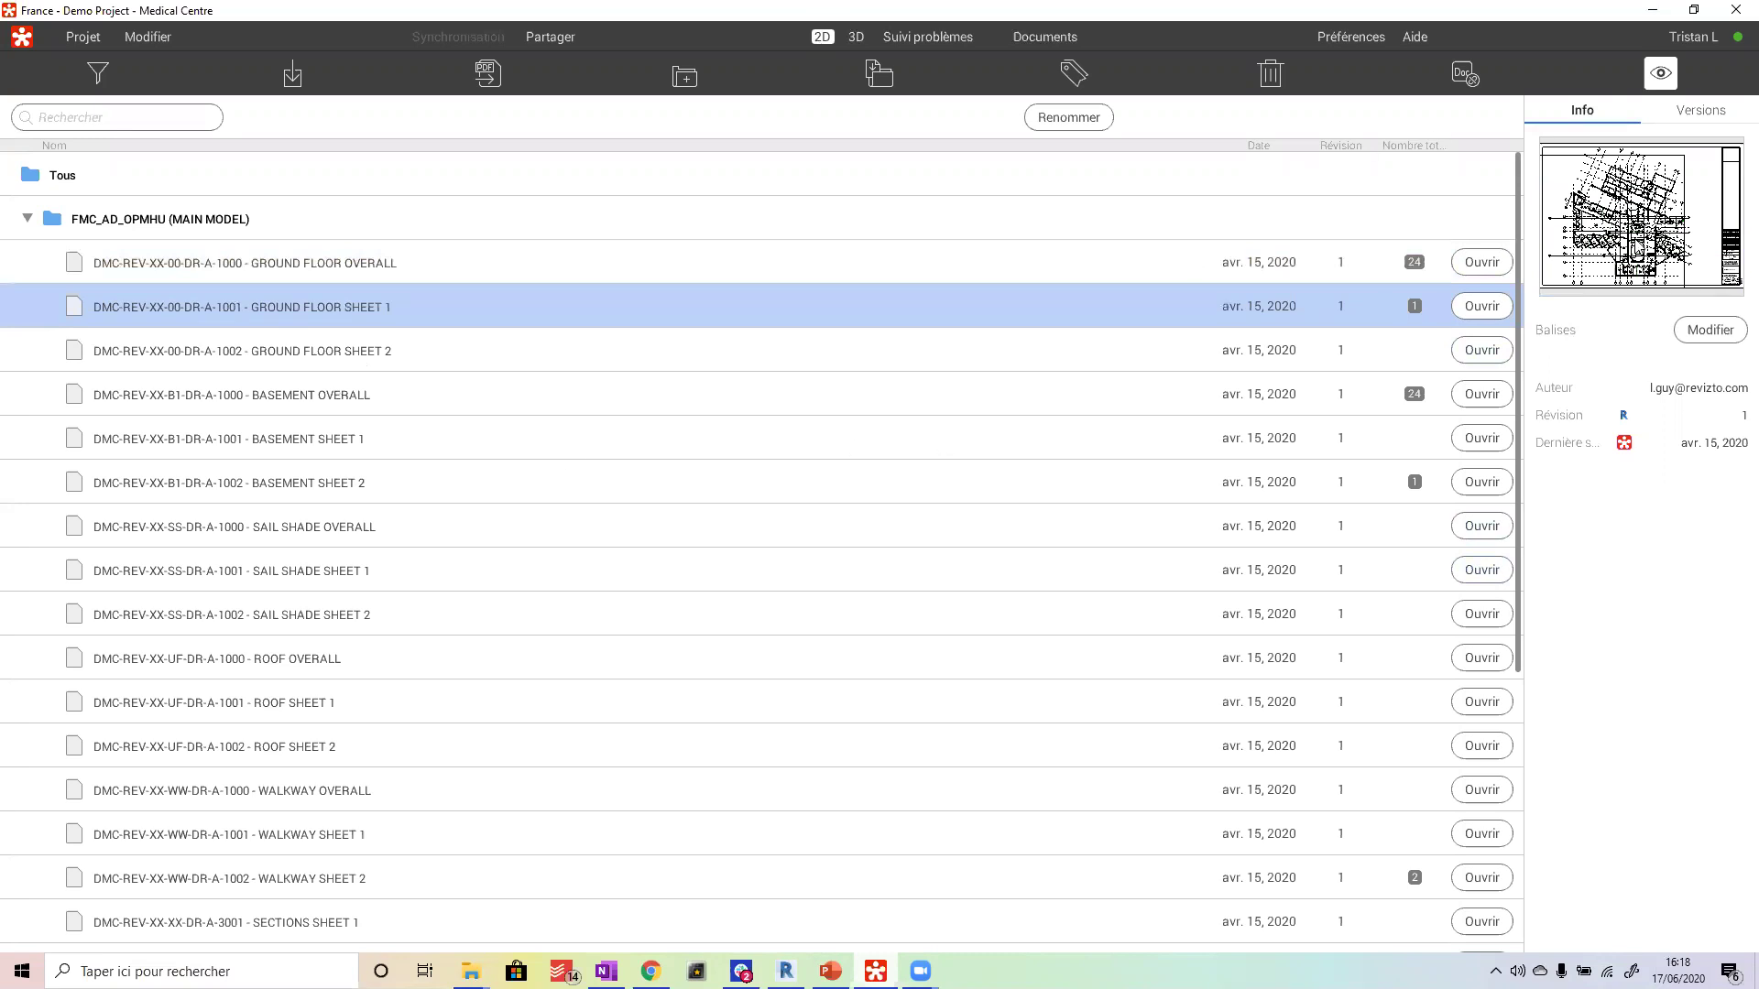
pyautogui.click(603, 259)
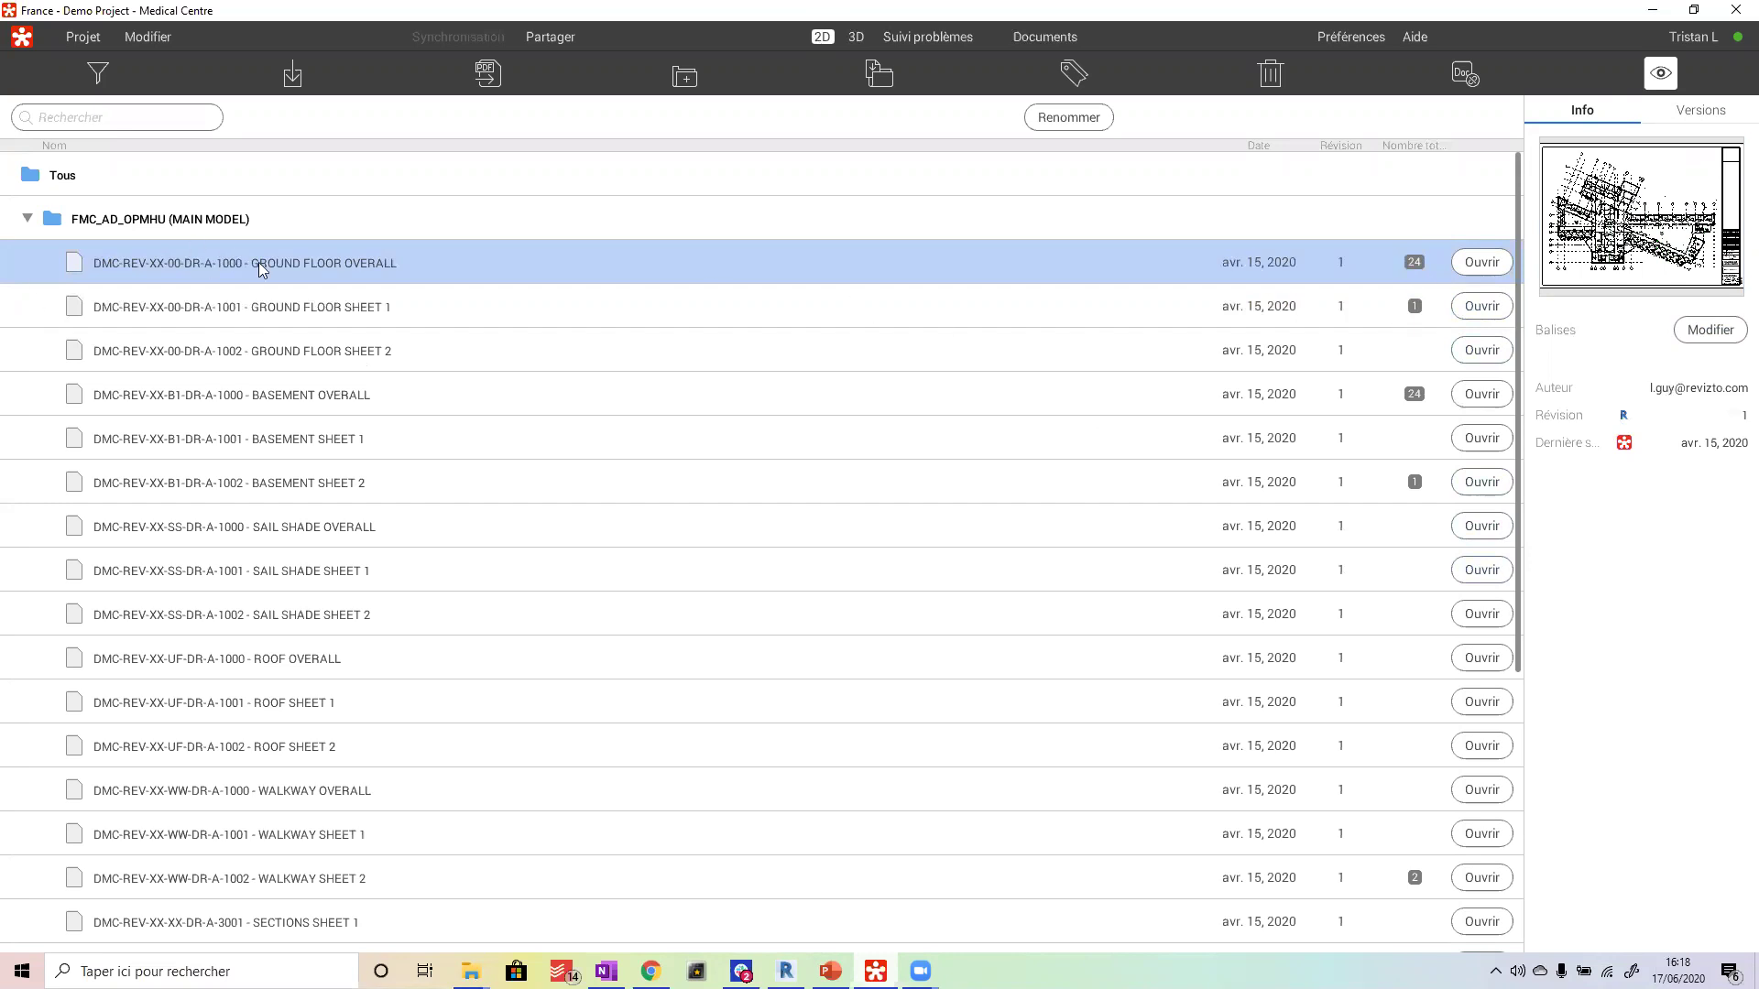
# - Open the DMC-REV-XX-00-DR-A-1000 - GROUND FLOOR OVERALL sheet and examine its clustered issue pins
pyautogui.doubleClick(491, 275)
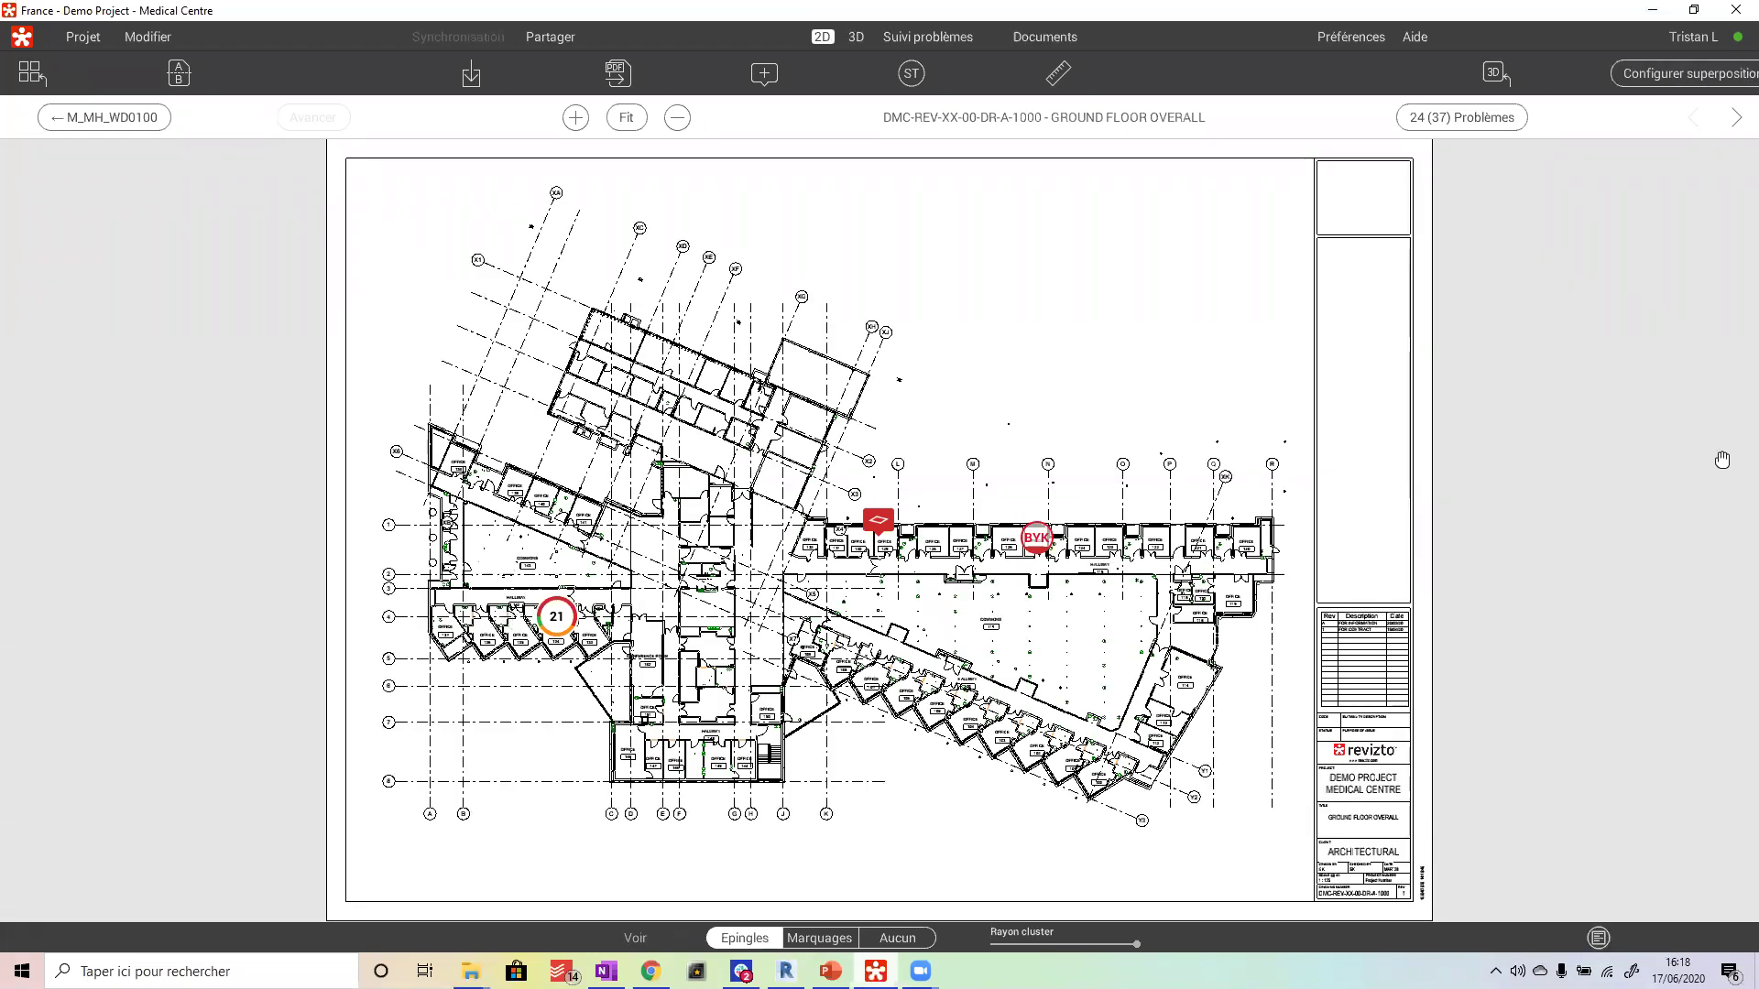
pyautogui.scroll(1, 1337, 499)
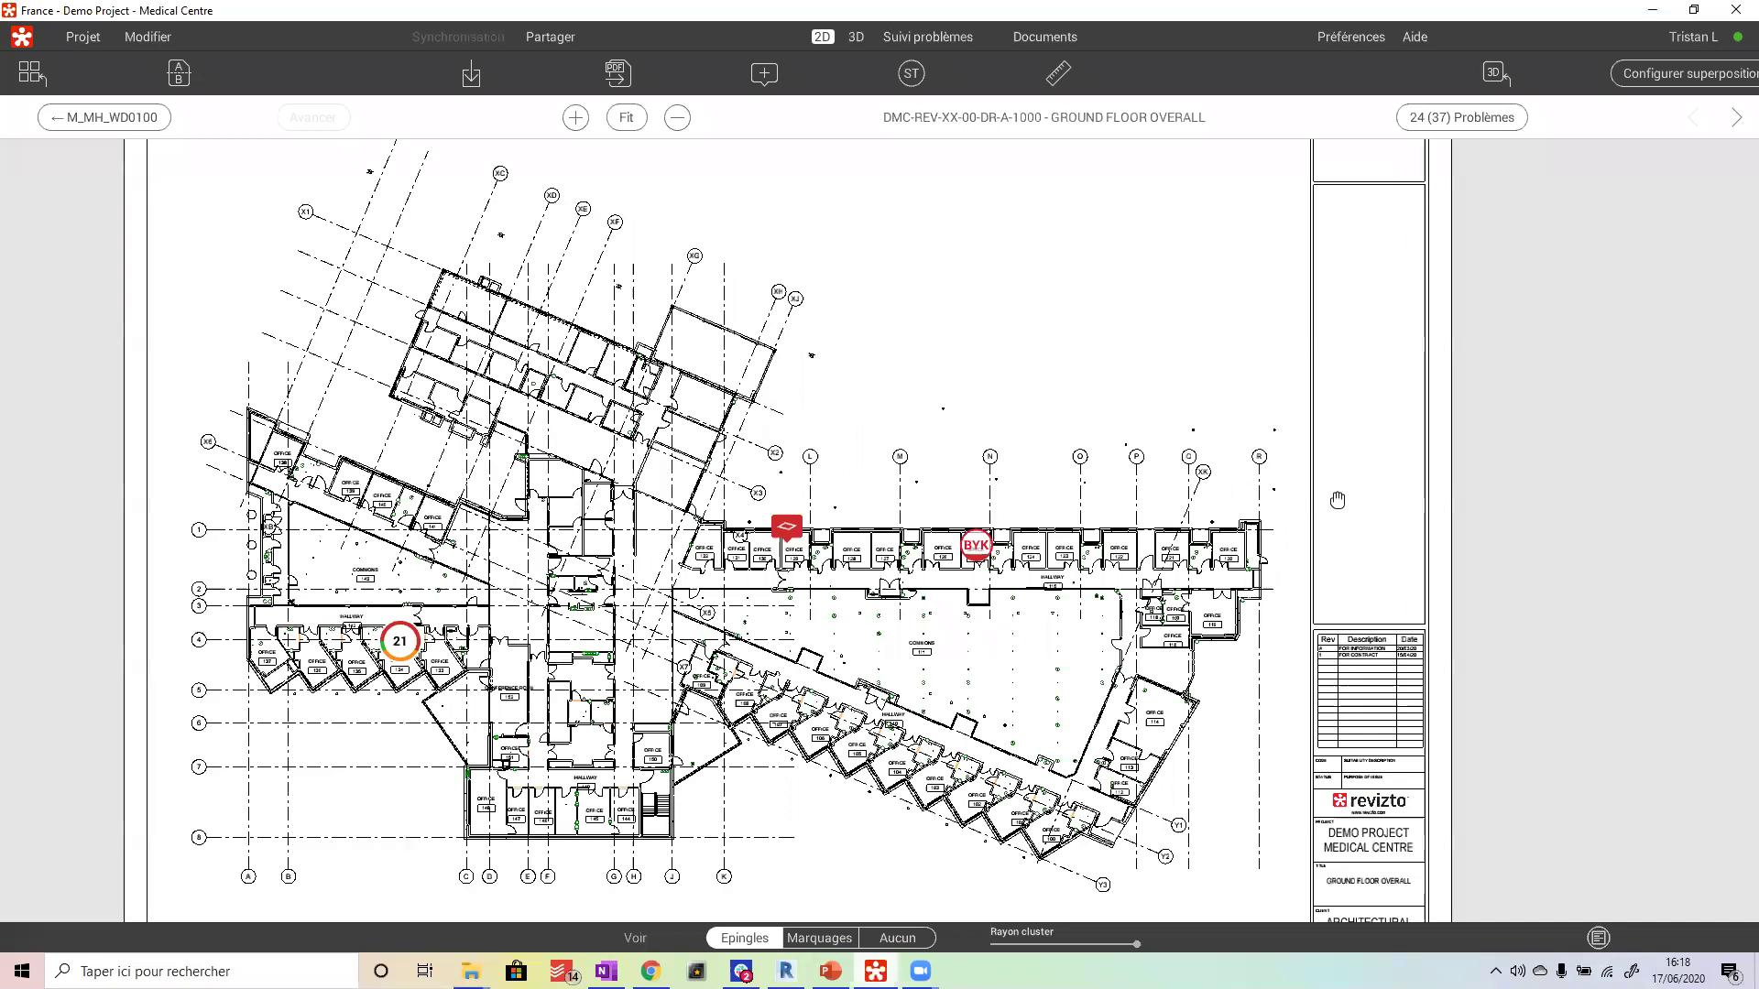
pyautogui.scroll(5, 802, 602)
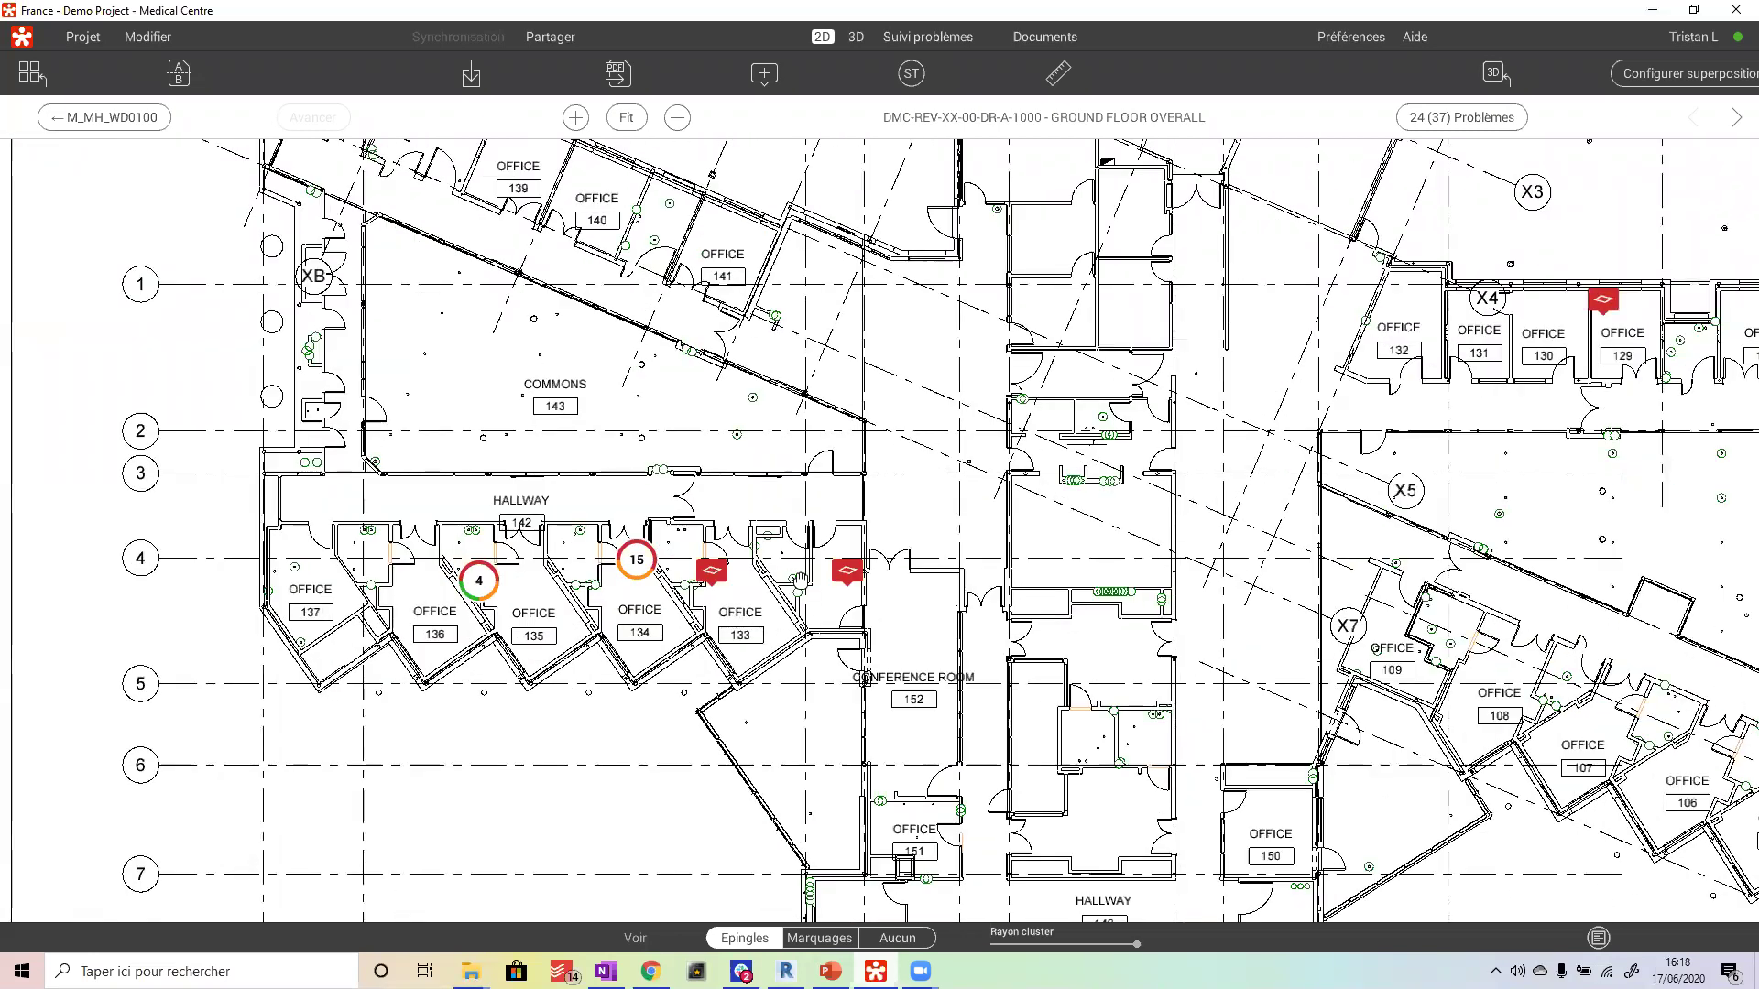
pyautogui.scroll(-2, 934, 422)
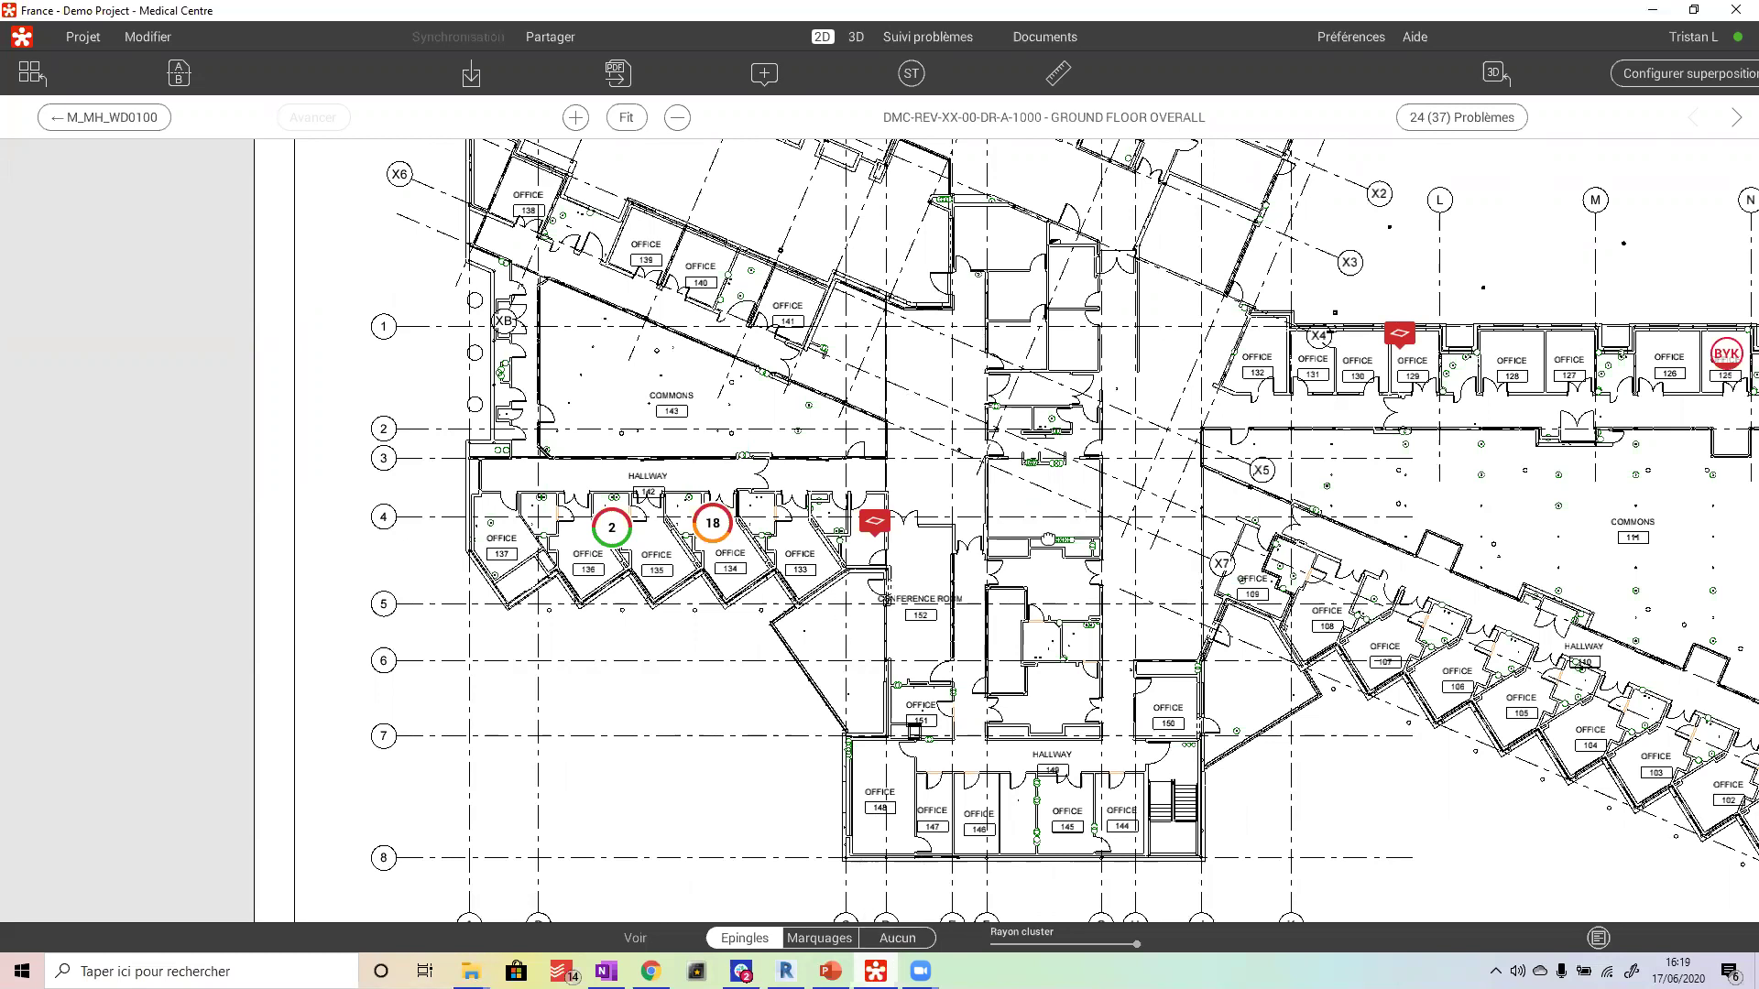
pyautogui.moveTo(981, 591); pyautogui.dragTo(880, 669)
pyautogui.scroll(-1, 749, 597)
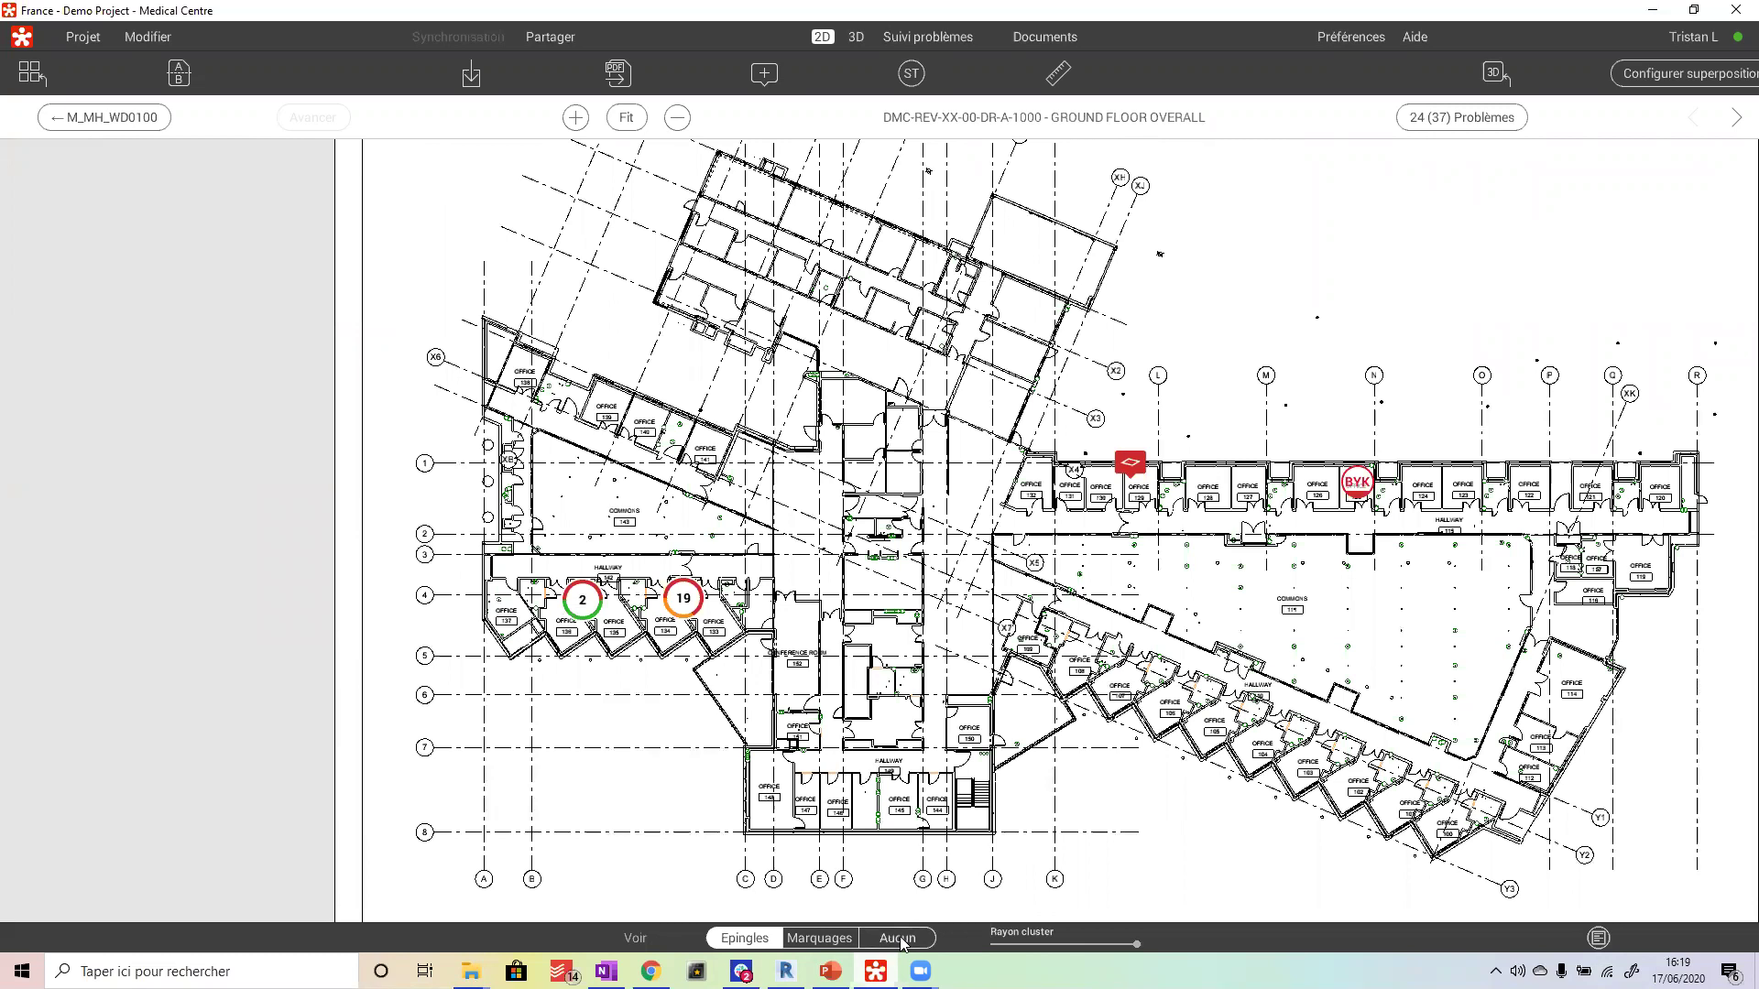
# - Hide all issues on the ground floor sheet to inspect the bare plan around offices 133 to 137, and restore the pins
pyautogui.click(901, 939)
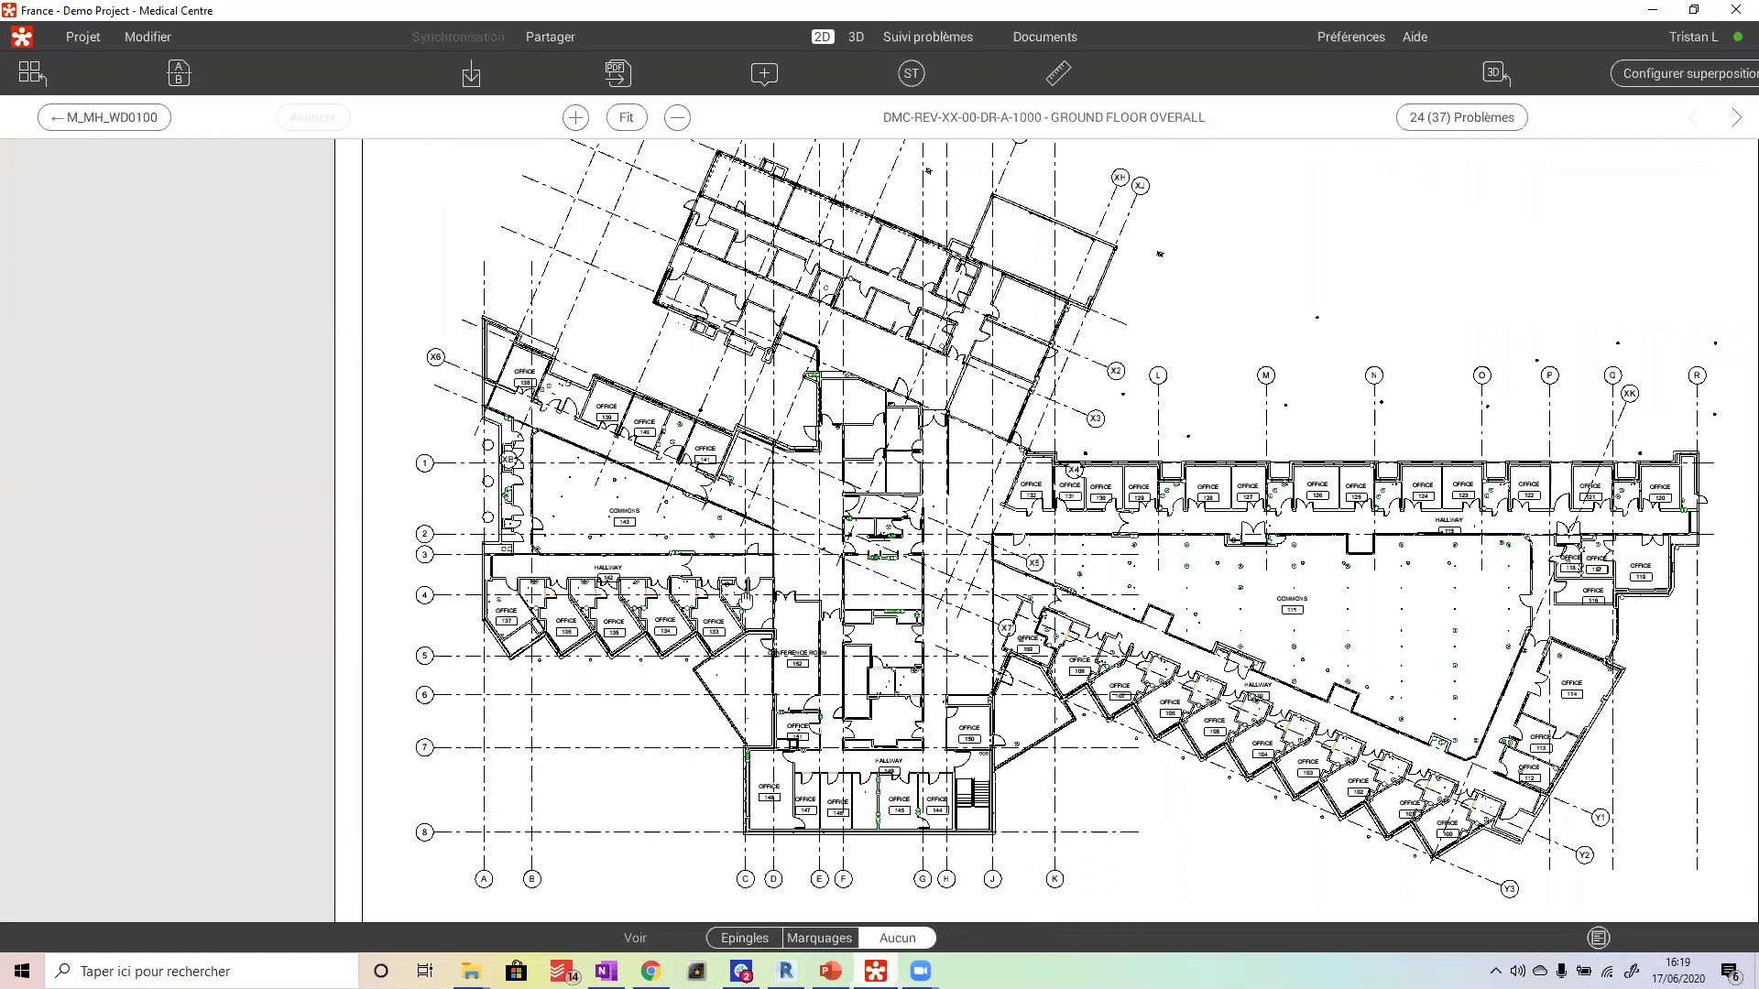
pyautogui.scroll(3, 737, 595)
pyautogui.moveTo(630, 354); pyautogui.dragTo(905, 207)
pyautogui.scroll(2, 723, 437)
pyautogui.scroll(-2, 727, 438)
pyautogui.scroll(-4, 1260, 605)
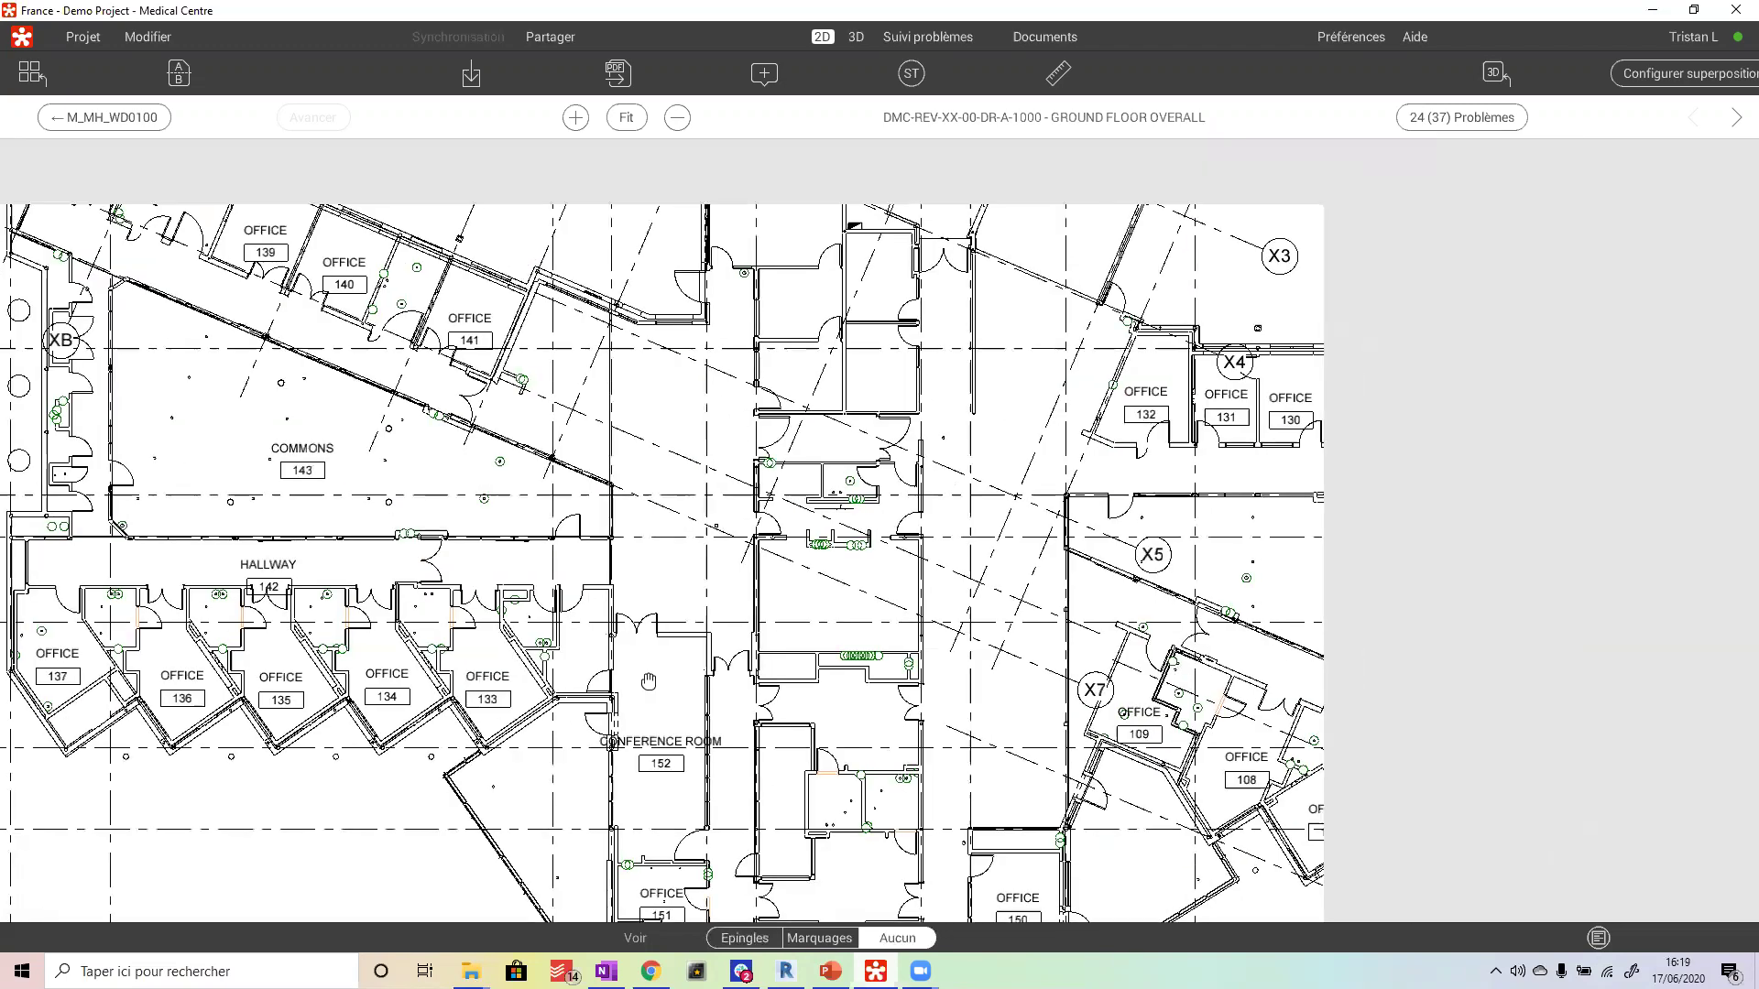
pyautogui.scroll(4, 740, 685)
pyautogui.scroll(3, 740, 685)
pyautogui.scroll(-4, 740, 685)
pyautogui.moveTo(821, 578); pyautogui.dragTo(821, 498)
pyautogui.scroll(1, 821, 498)
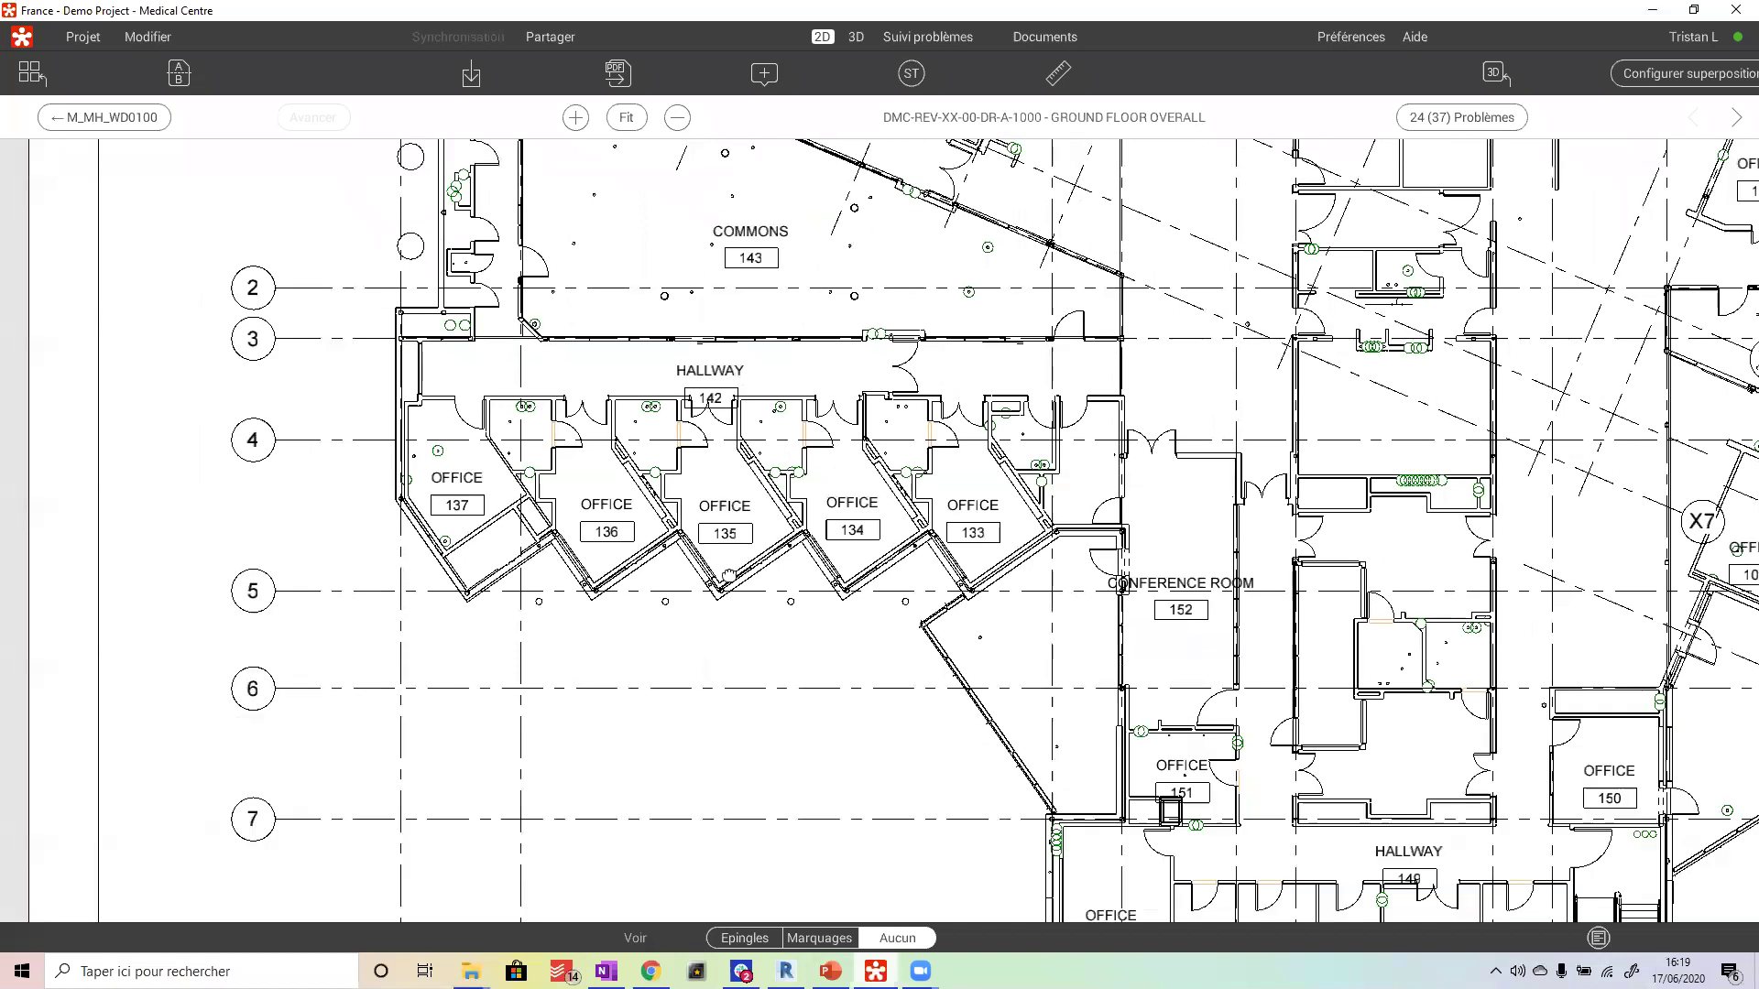
pyautogui.moveTo(728, 575); pyautogui.dragTo(604, 647)
pyautogui.click(744, 938)
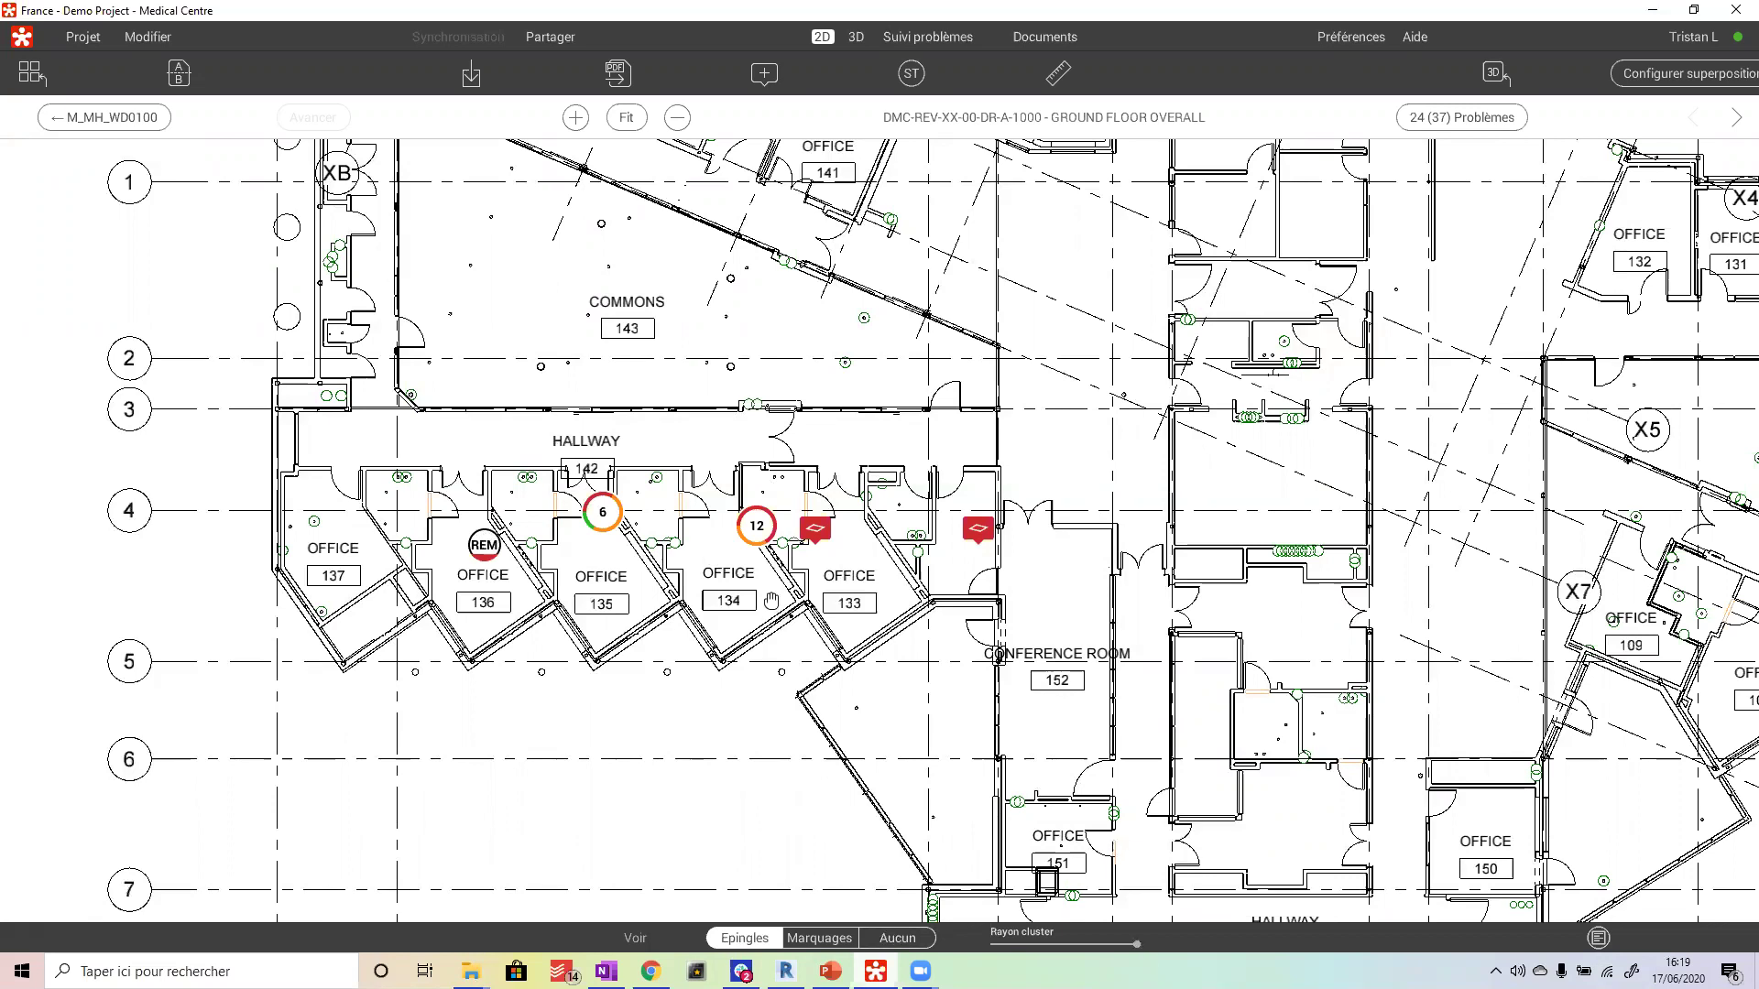
# - Reduce the cluster radius to its minimum and inspect the individual issue pins around offices 133 to 136
pyautogui.scroll(-2, 772, 600)
pyautogui.moveTo(1142, 944); pyautogui.dragTo(1006, 954)
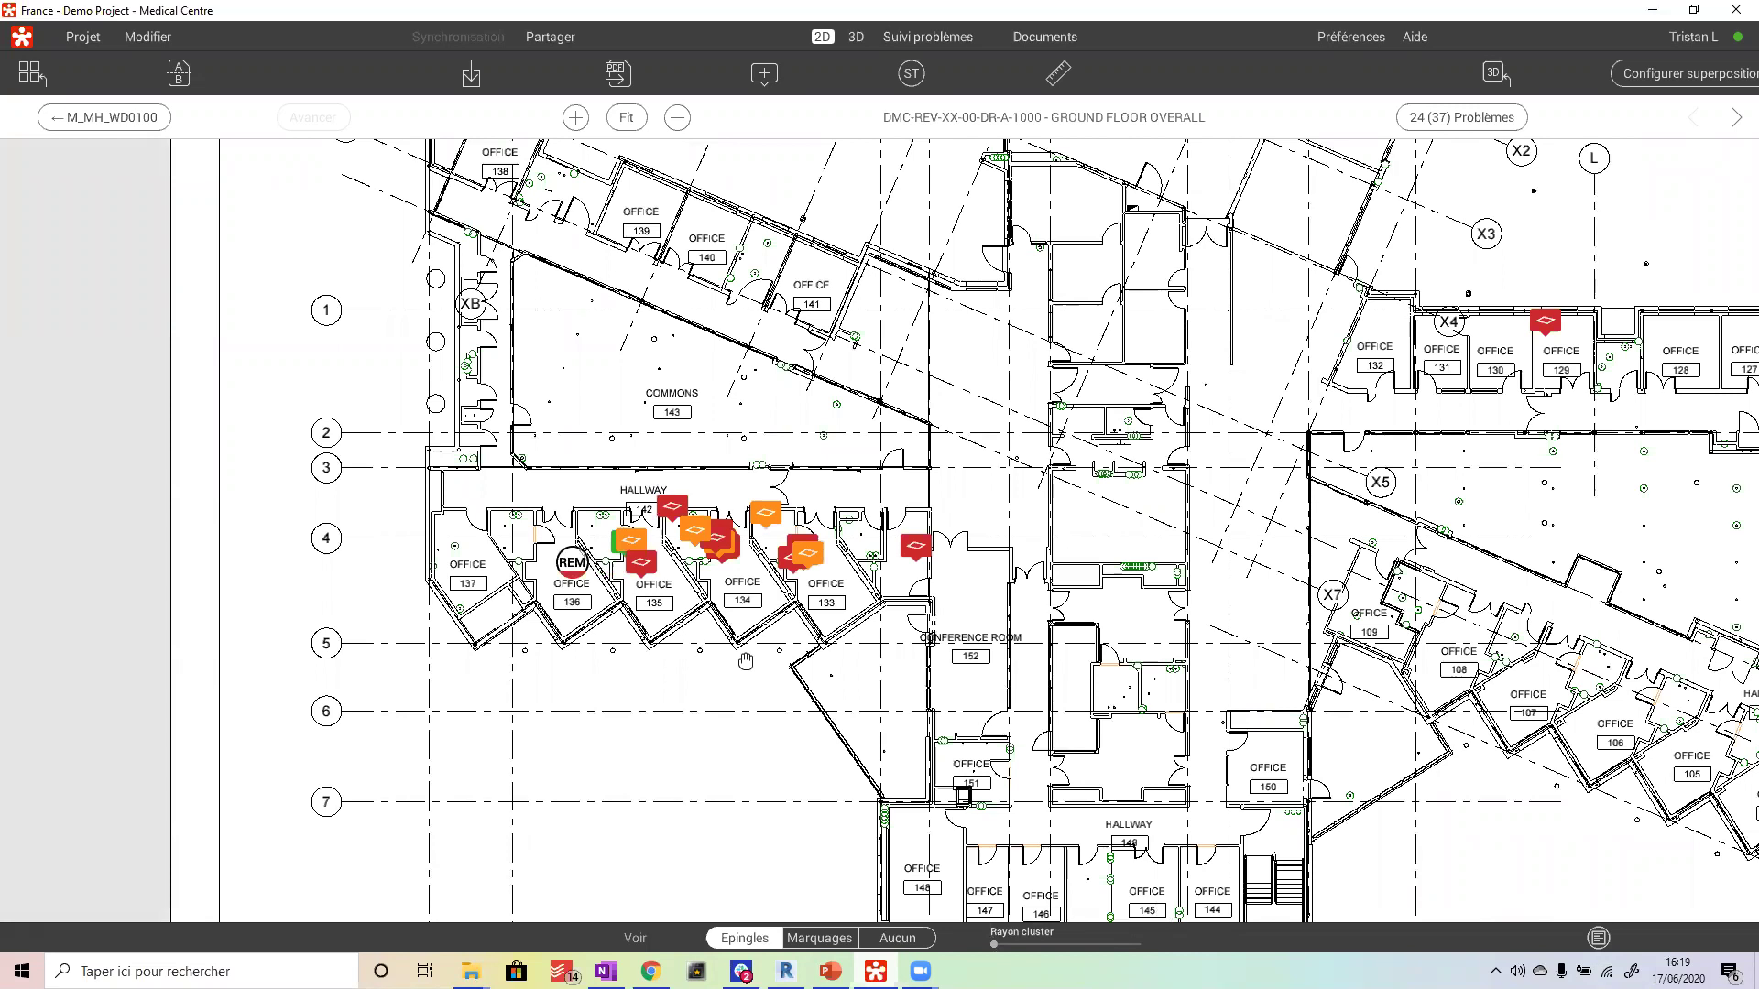
pyautogui.scroll(5, 745, 658)
pyautogui.moveTo(649, 263); pyautogui.dragTo(720, 387)
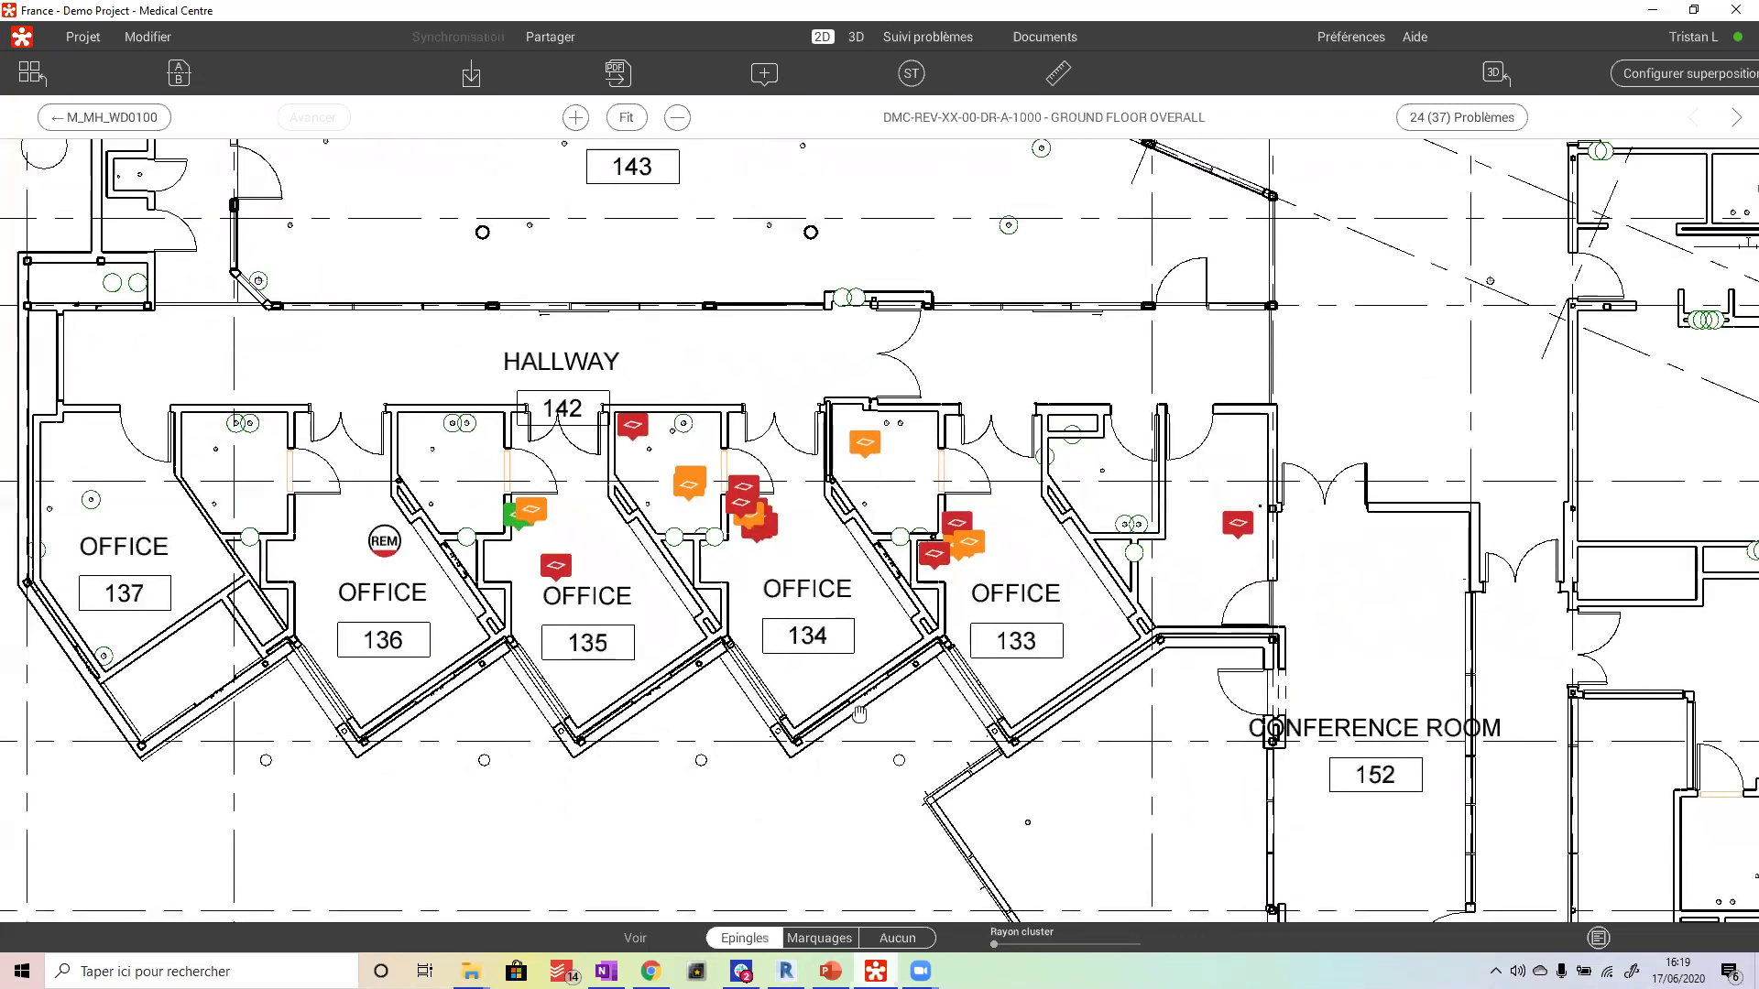
# - Inspect the individual issue pins beside the entrance of office 134 up close and those around the neighbouring offices
pyautogui.scroll(8, 758, 502)
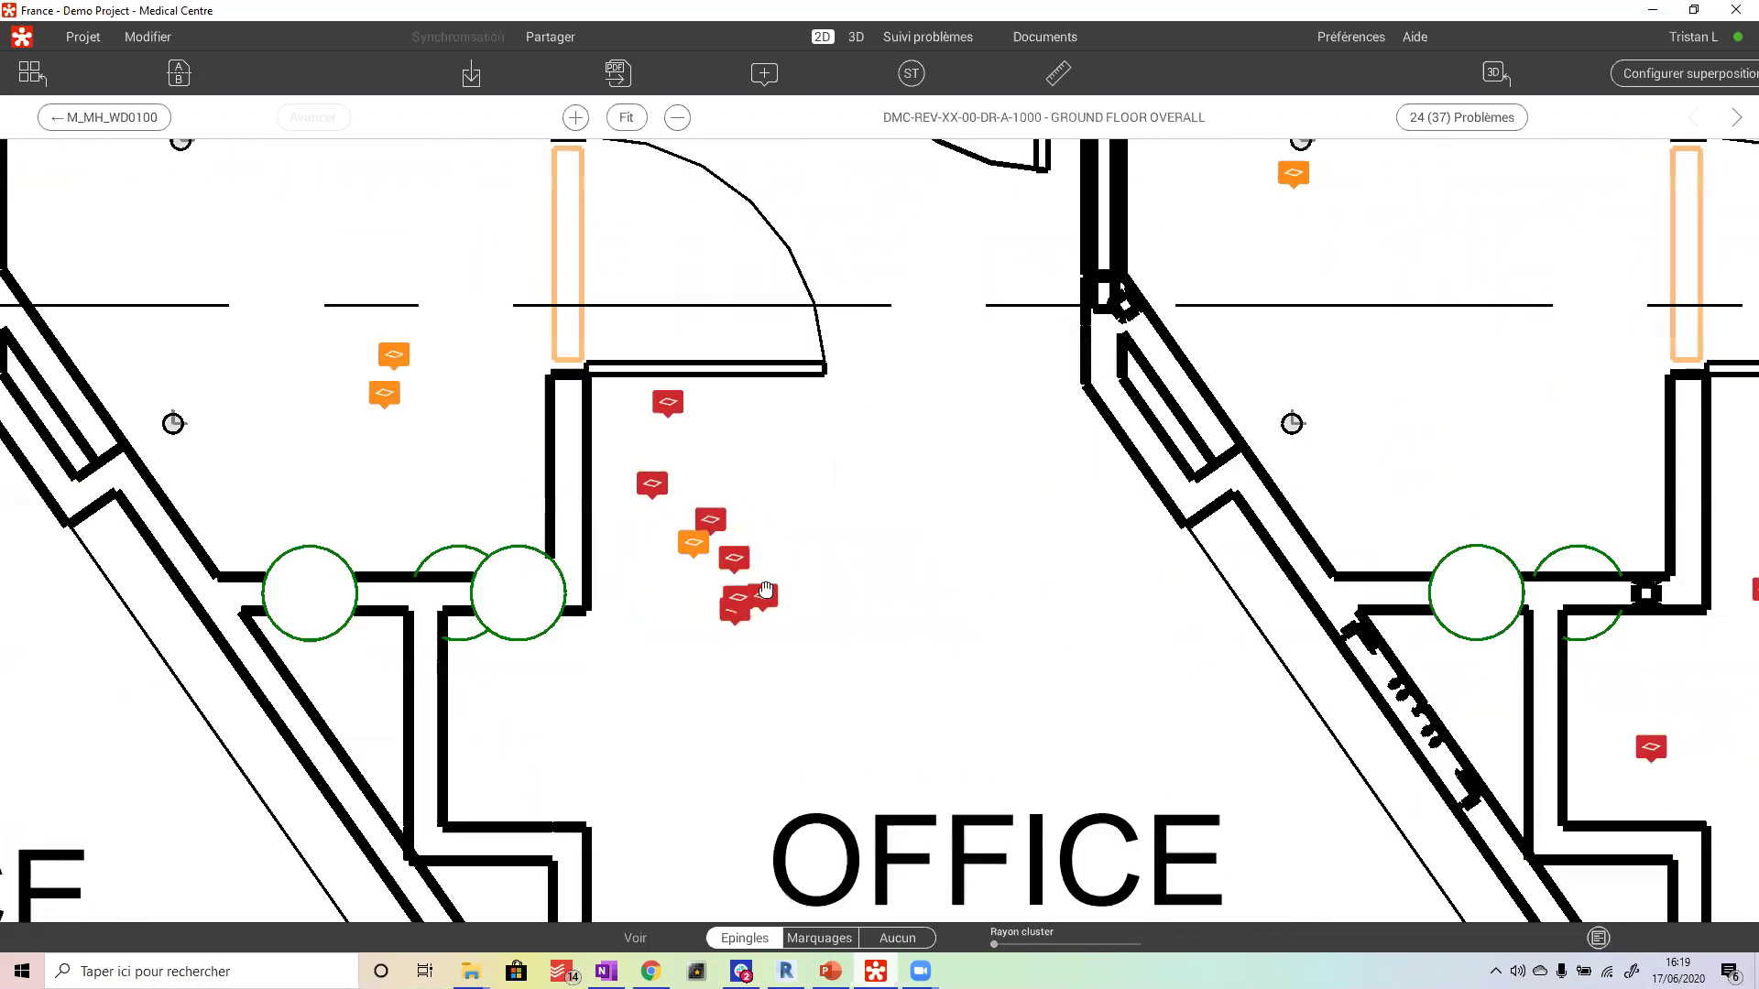
pyautogui.scroll(-10, 492, 385)
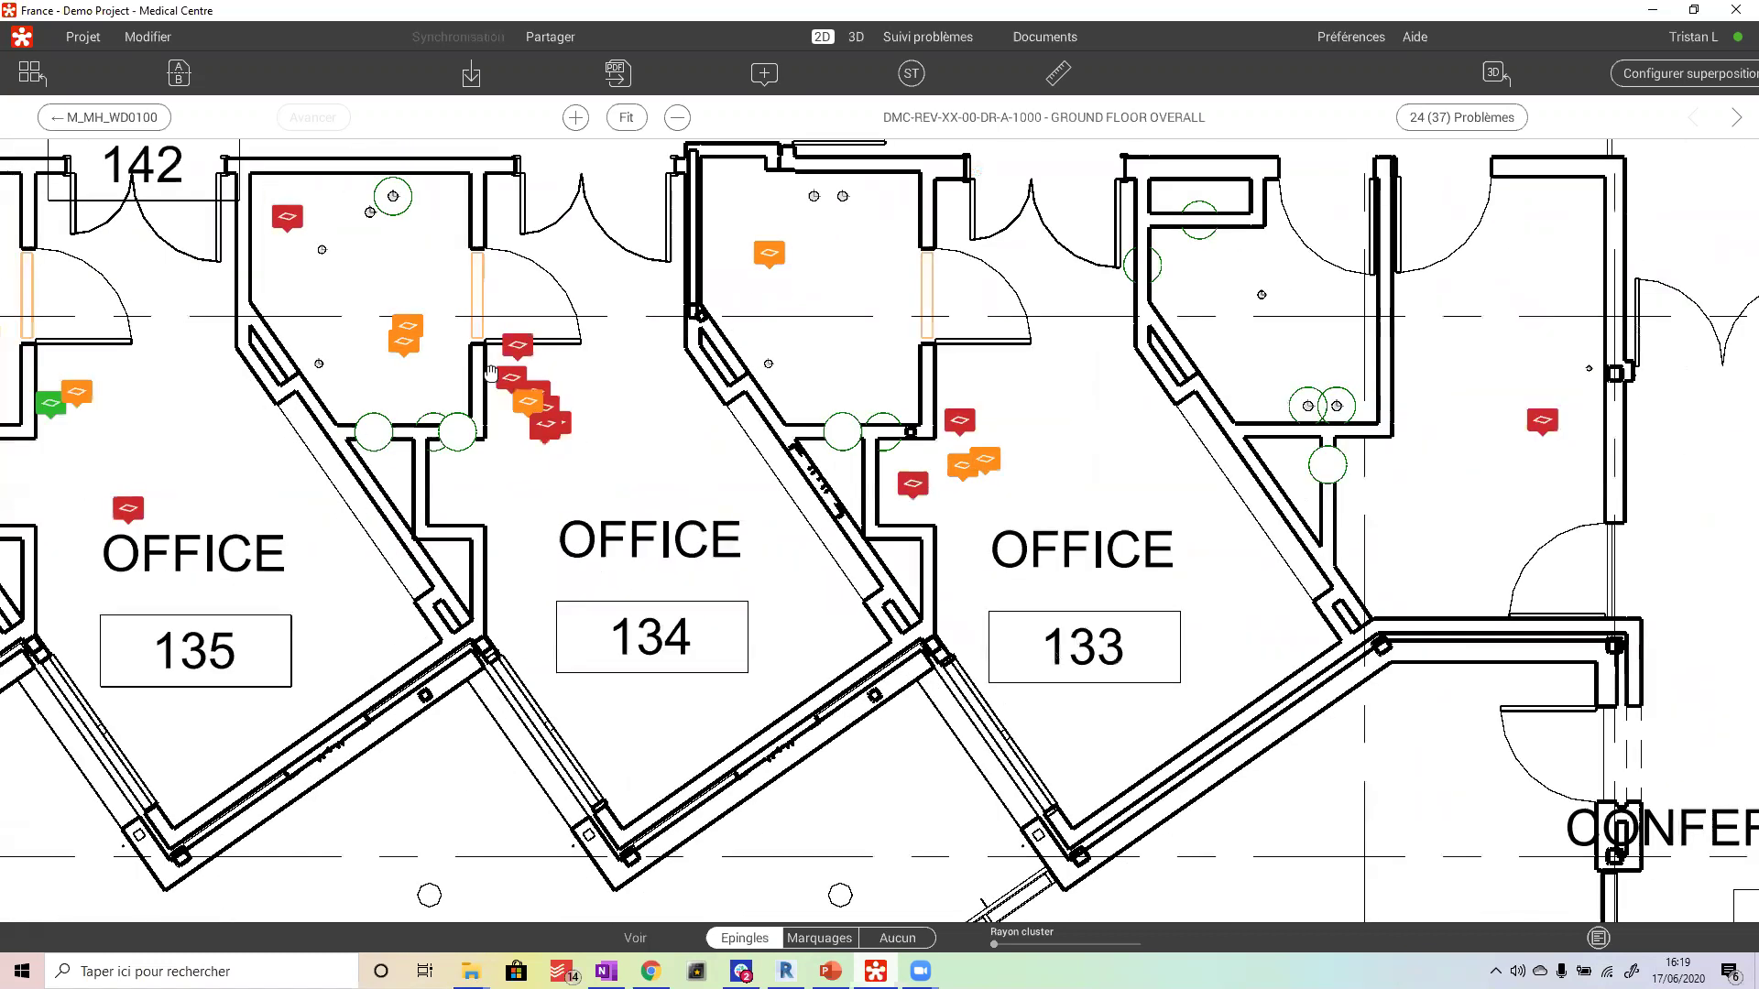
pyautogui.moveTo(506, 353); pyautogui.dragTo(575, 387)
pyautogui.moveTo(817, 800); pyautogui.dragTo(944, 850)
# - Set the cluster radius to its maximum and examine how the pins around offices 133 to 136 group at different scales
pyautogui.moveTo(994, 944); pyautogui.dragTo(1136, 945)
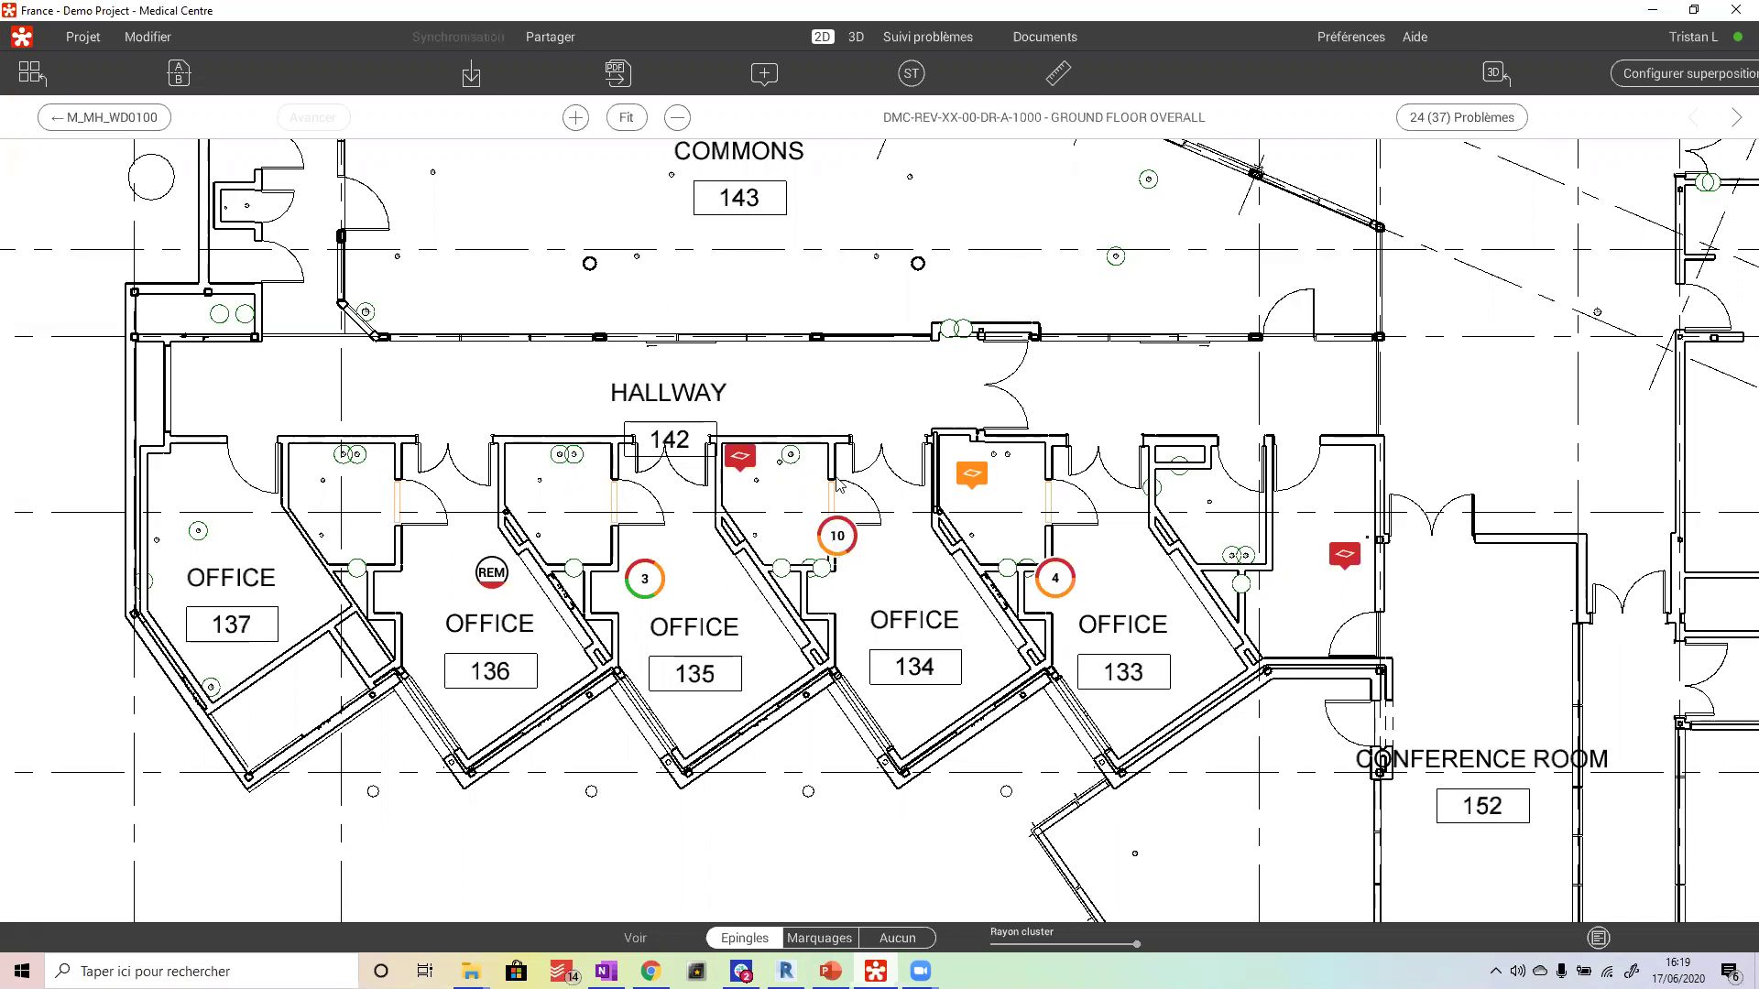
pyautogui.scroll(-2, 783, 330)
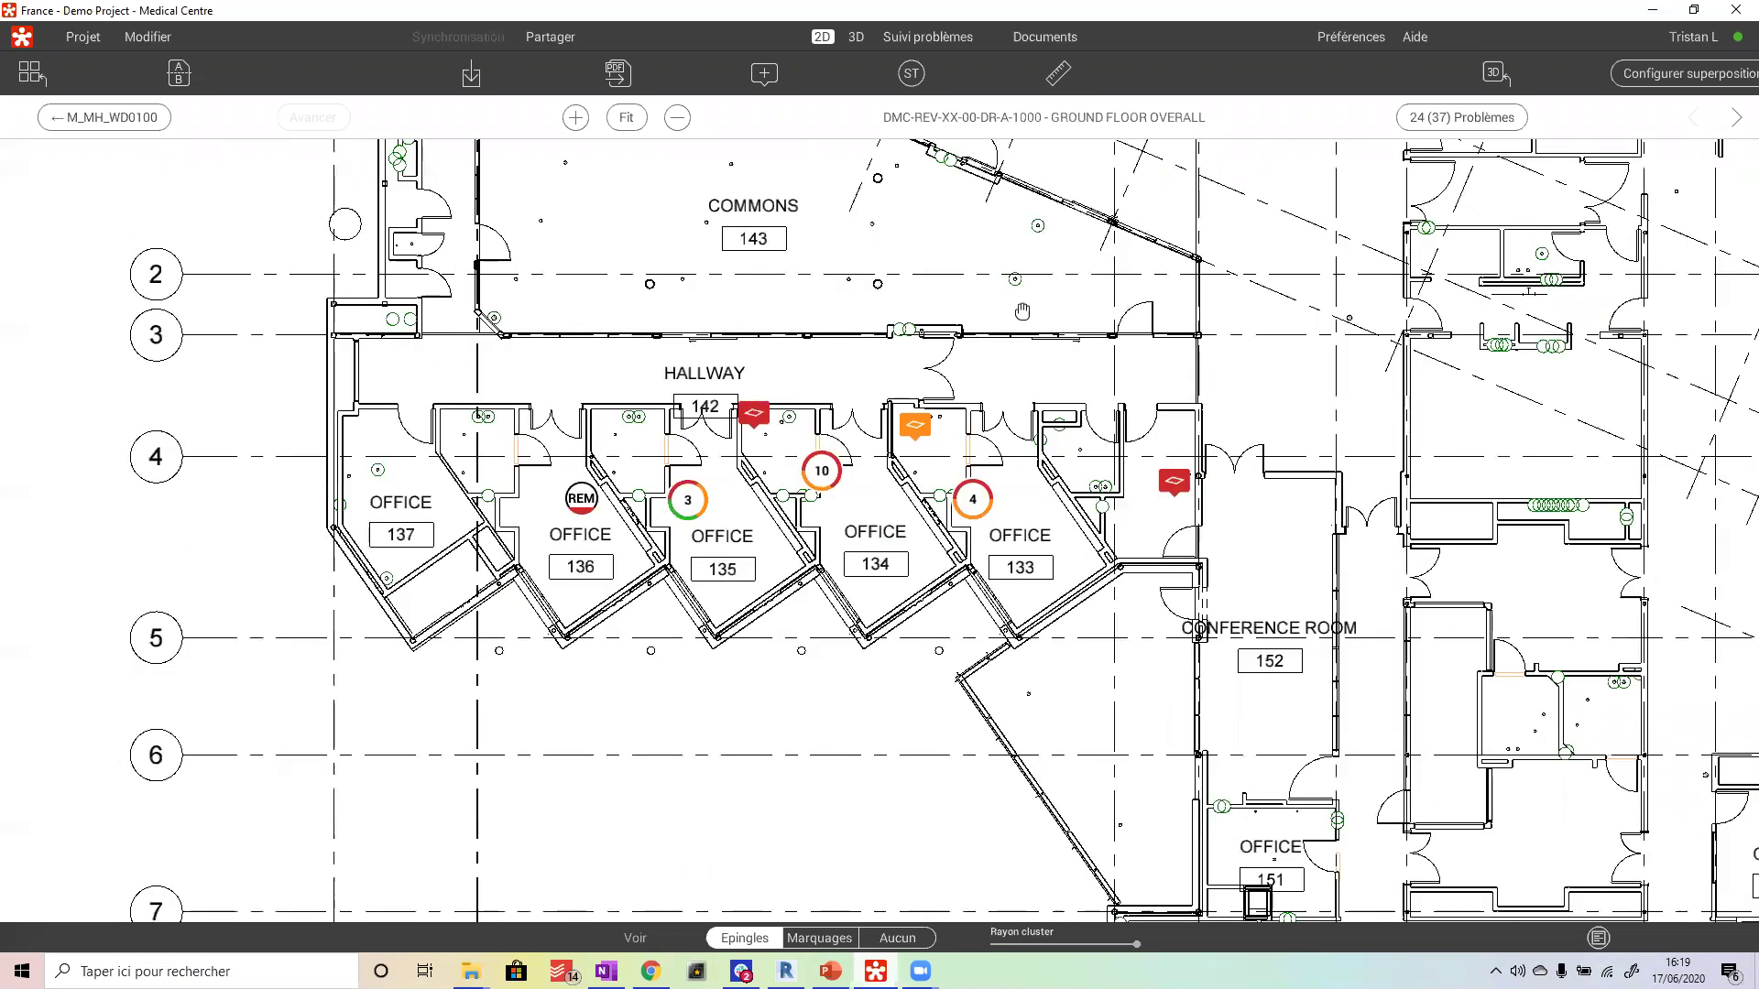
pyautogui.scroll(-3, 1022, 312)
pyautogui.scroll(2, 987, 466)
pyautogui.scroll(3, 557, 530)
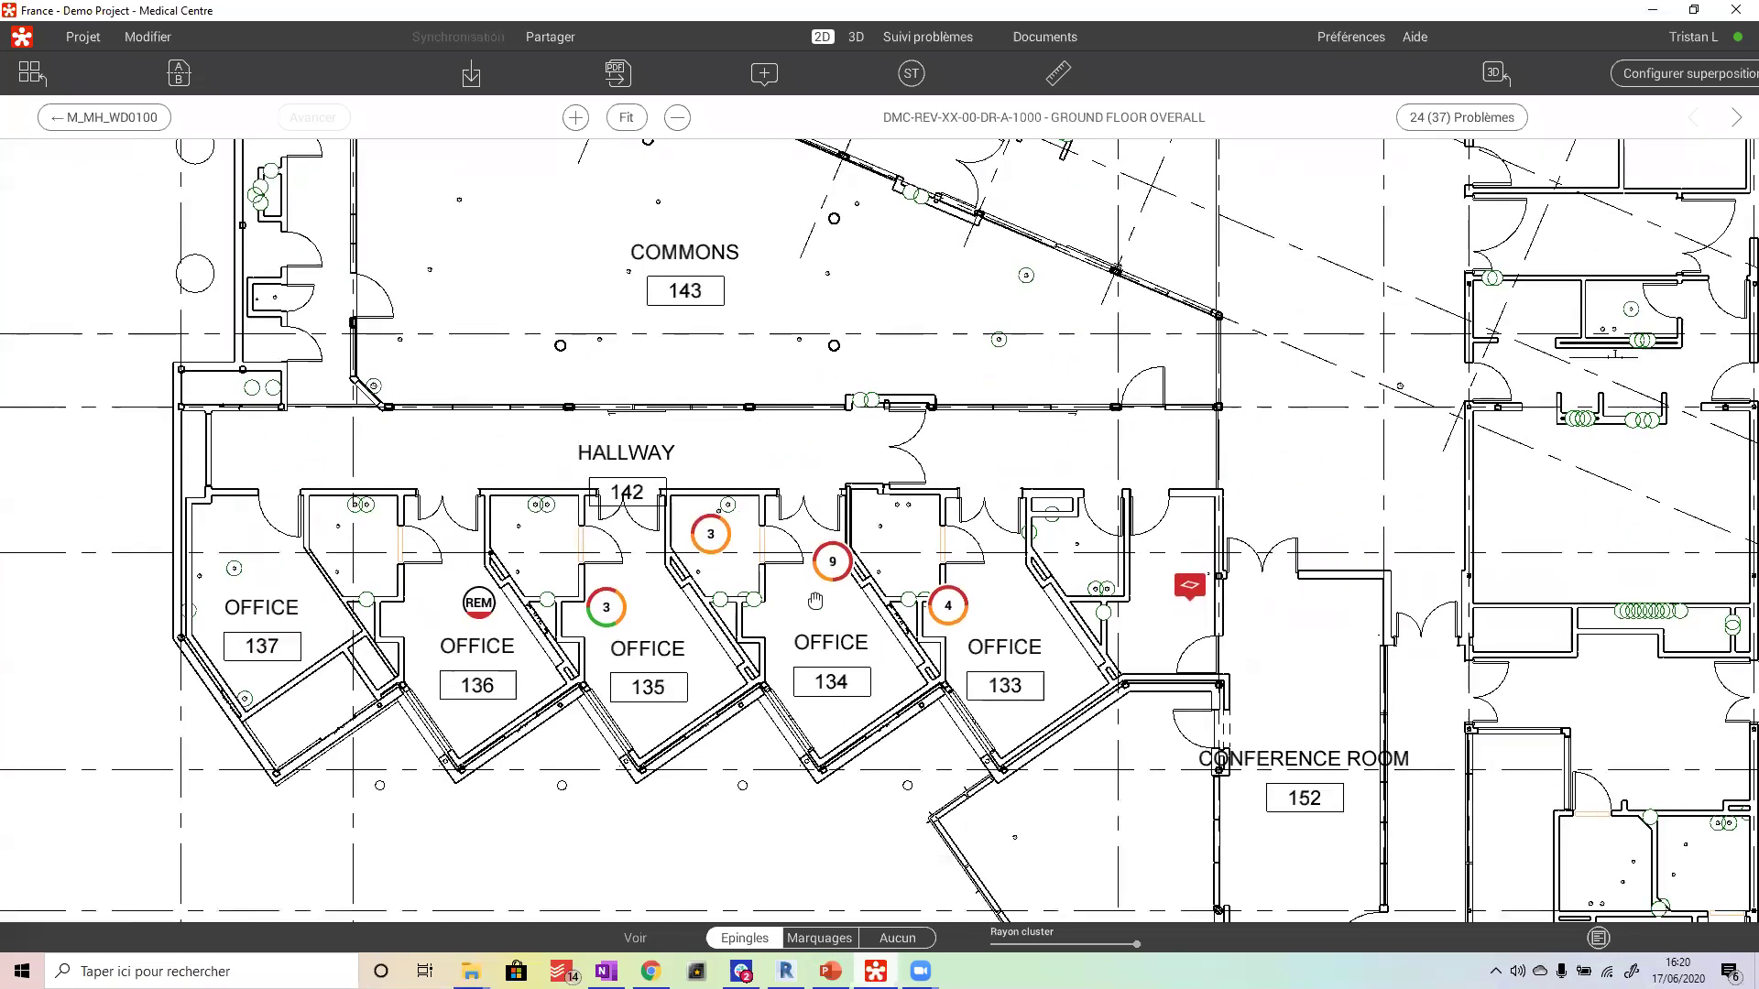
pyautogui.scroll(-5, 816, 601)
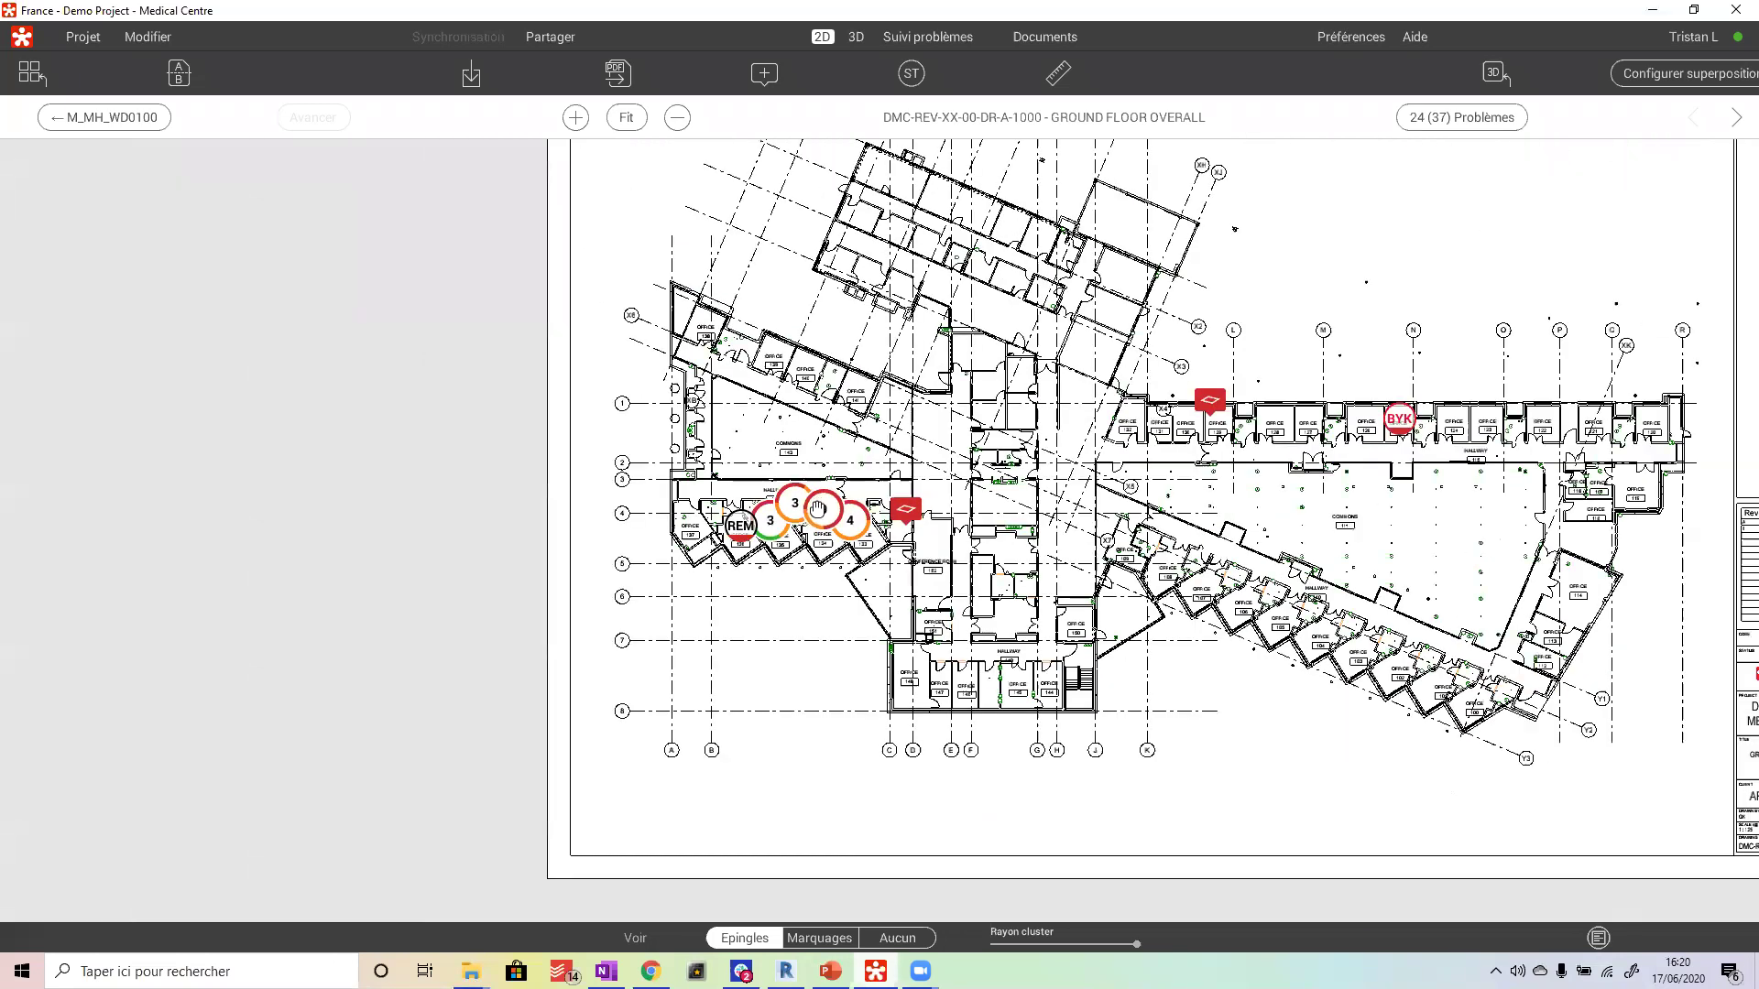
pyautogui.scroll(5, 815, 538)
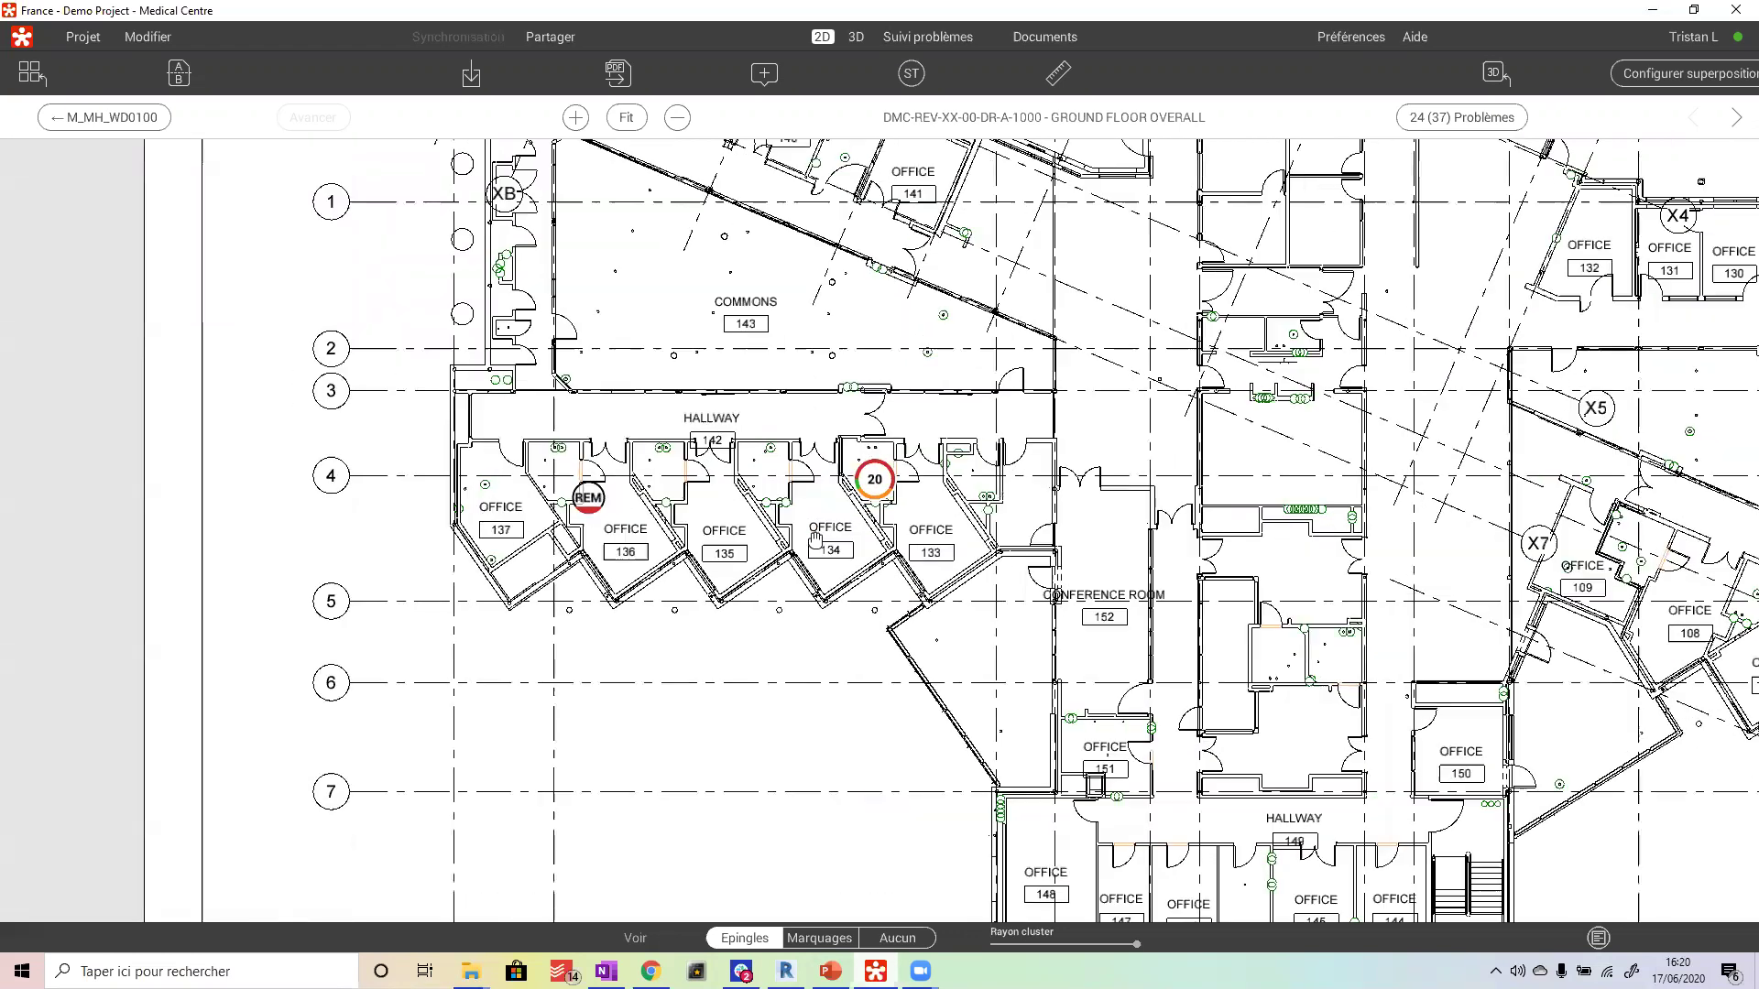
pyautogui.scroll(2, 778, 501)
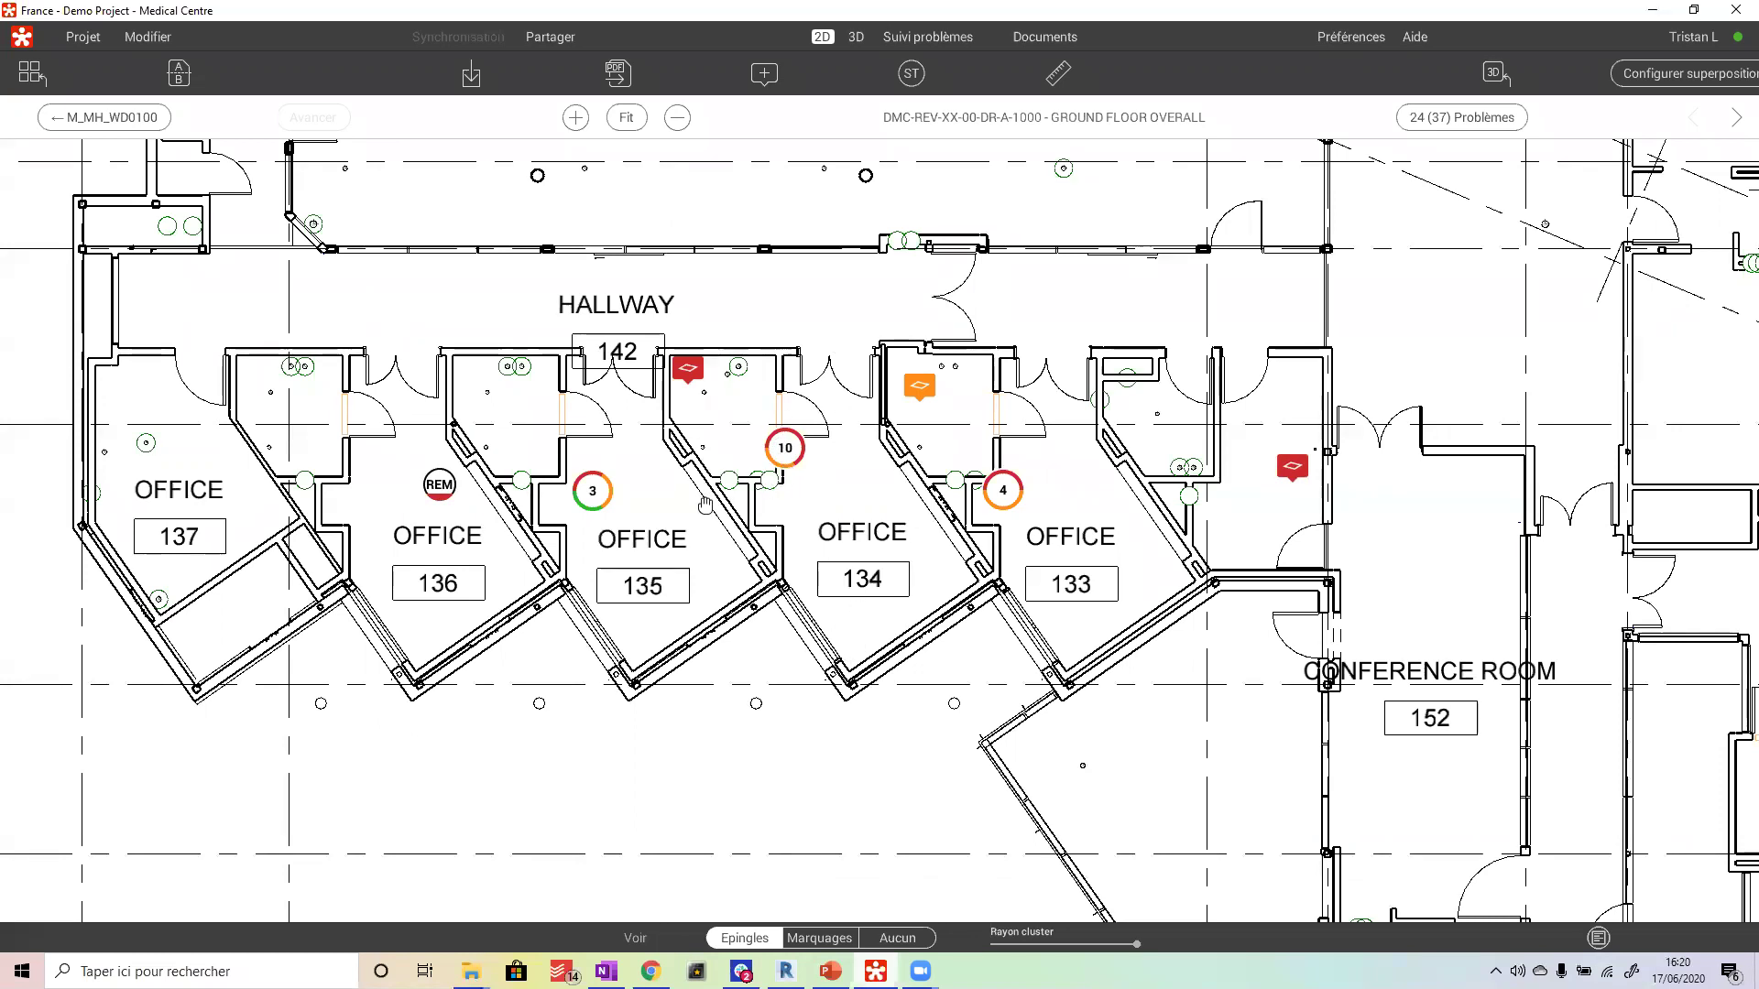
# - Open the issue cluster beside office 134, review its list of issues, and centre the plan on the selected pin
pyautogui.click(785, 449)
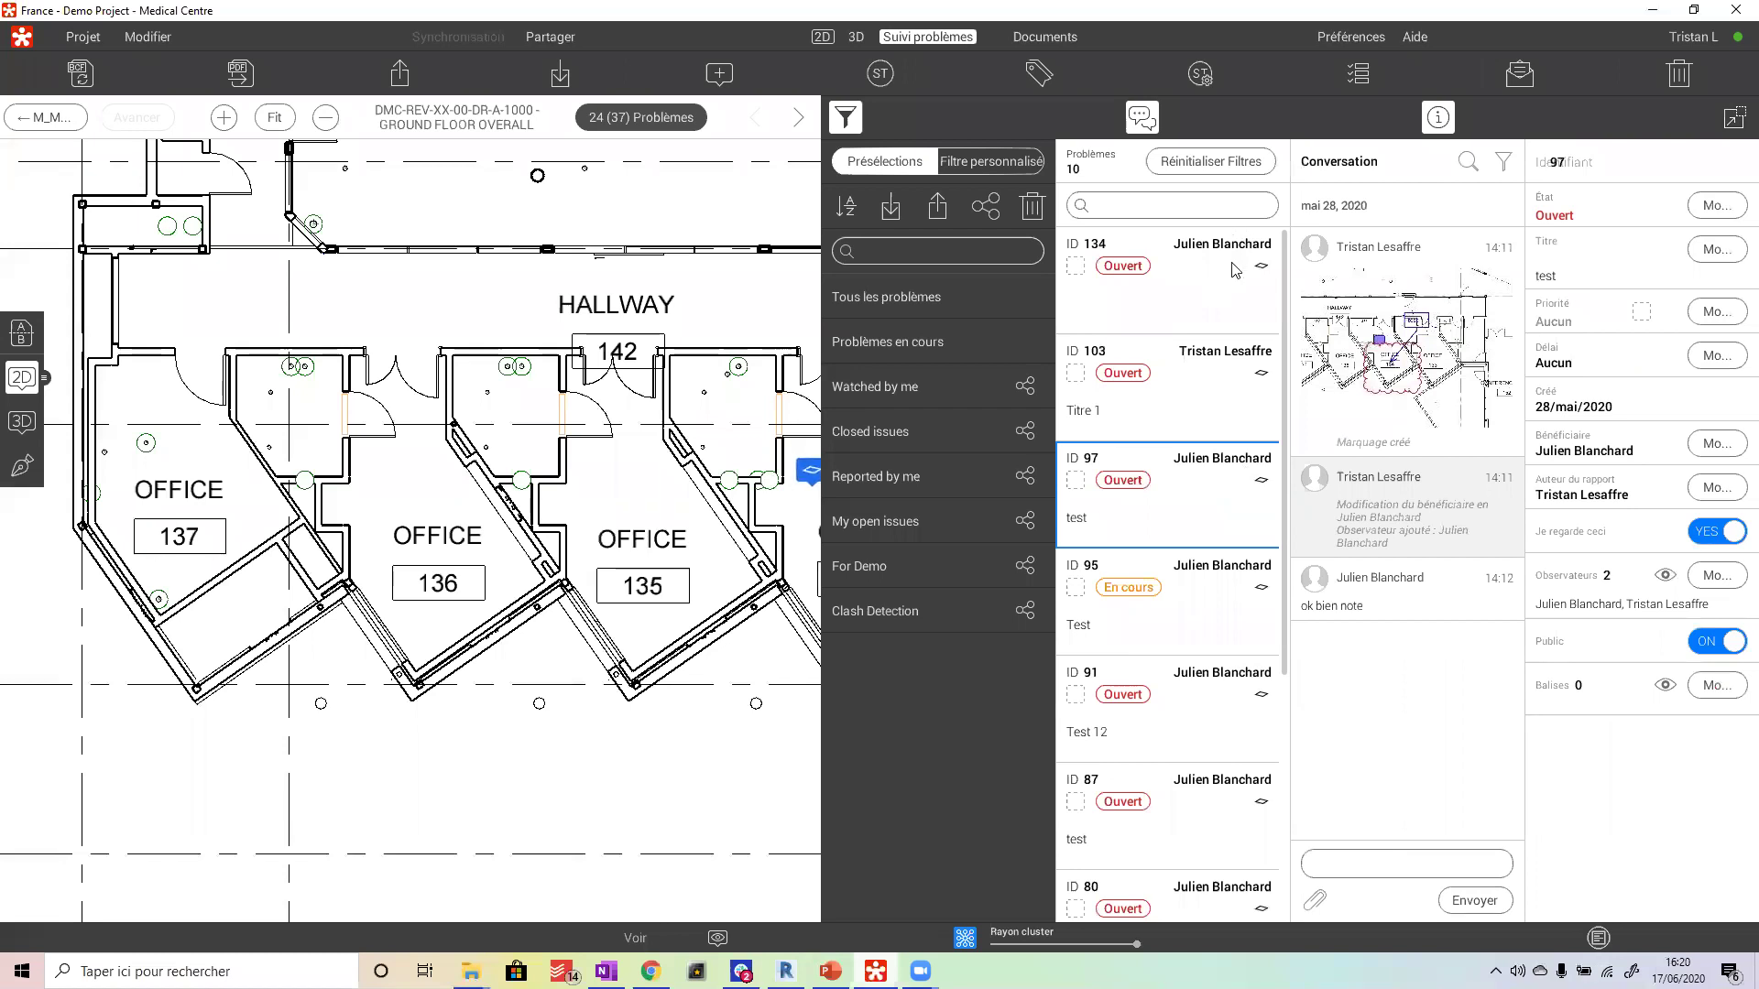
pyautogui.scroll(-2, 1234, 274)
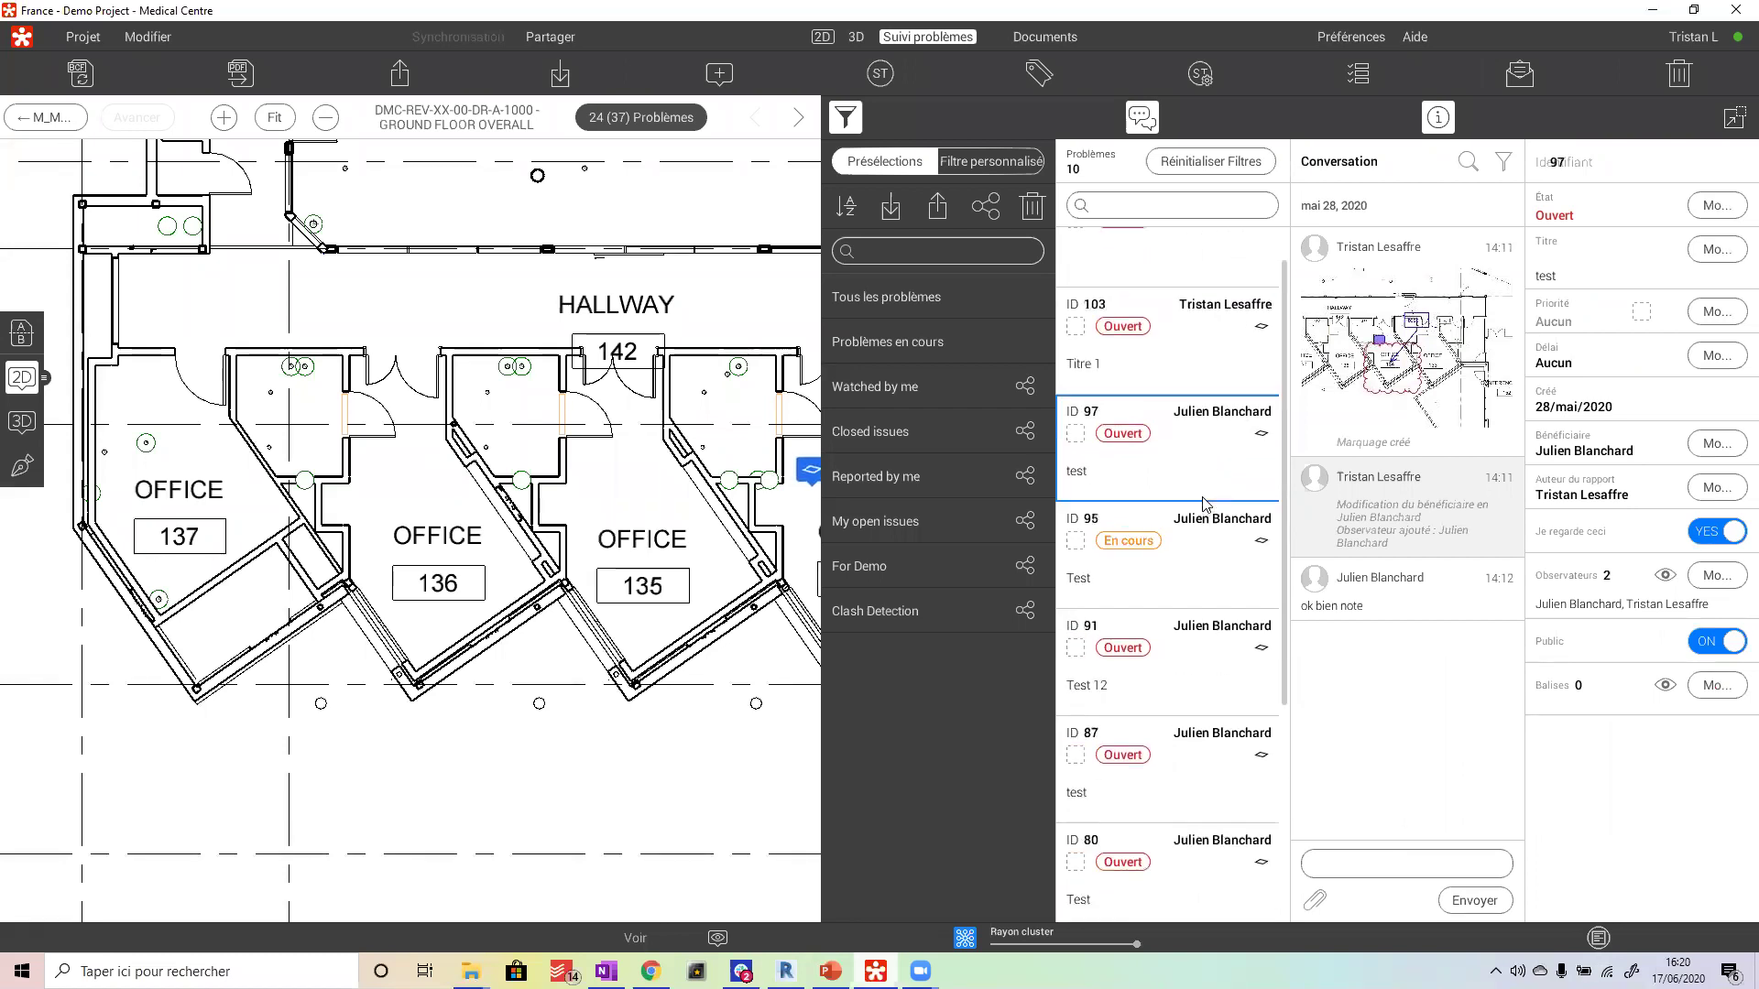
pyautogui.scroll(2, 1203, 503)
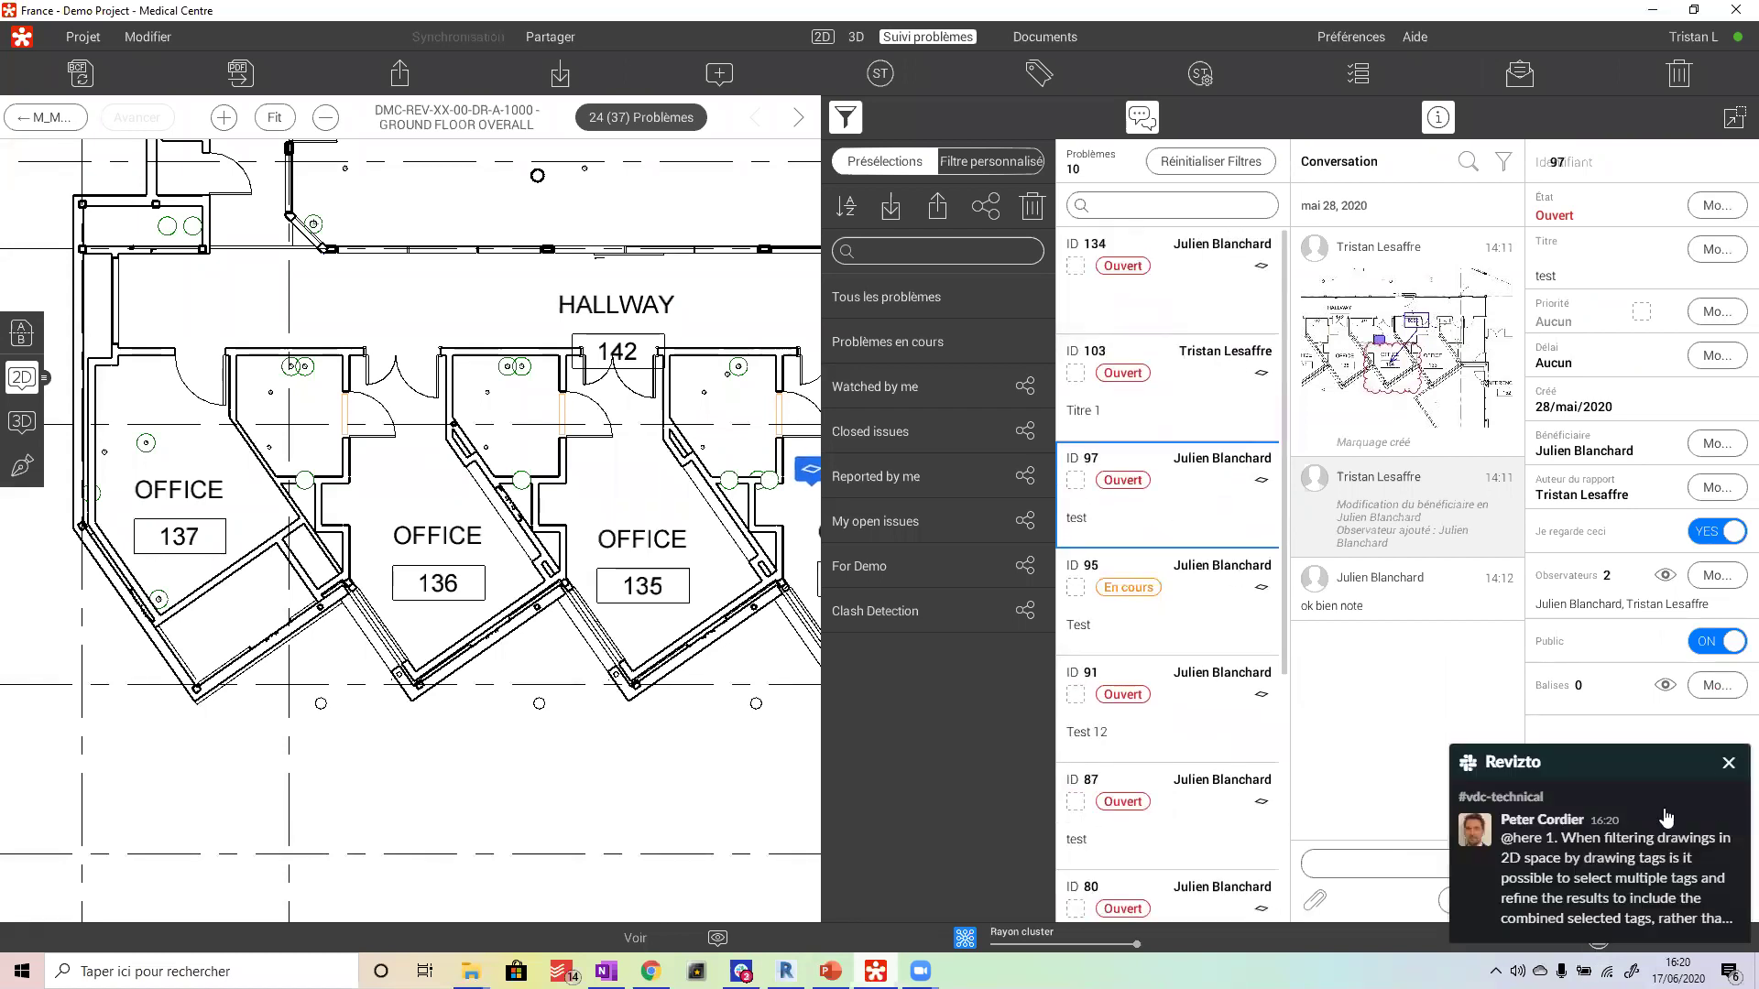
pyautogui.click(1728, 763)
pyautogui.moveTo(834, 437); pyautogui.dragTo(616, 434)
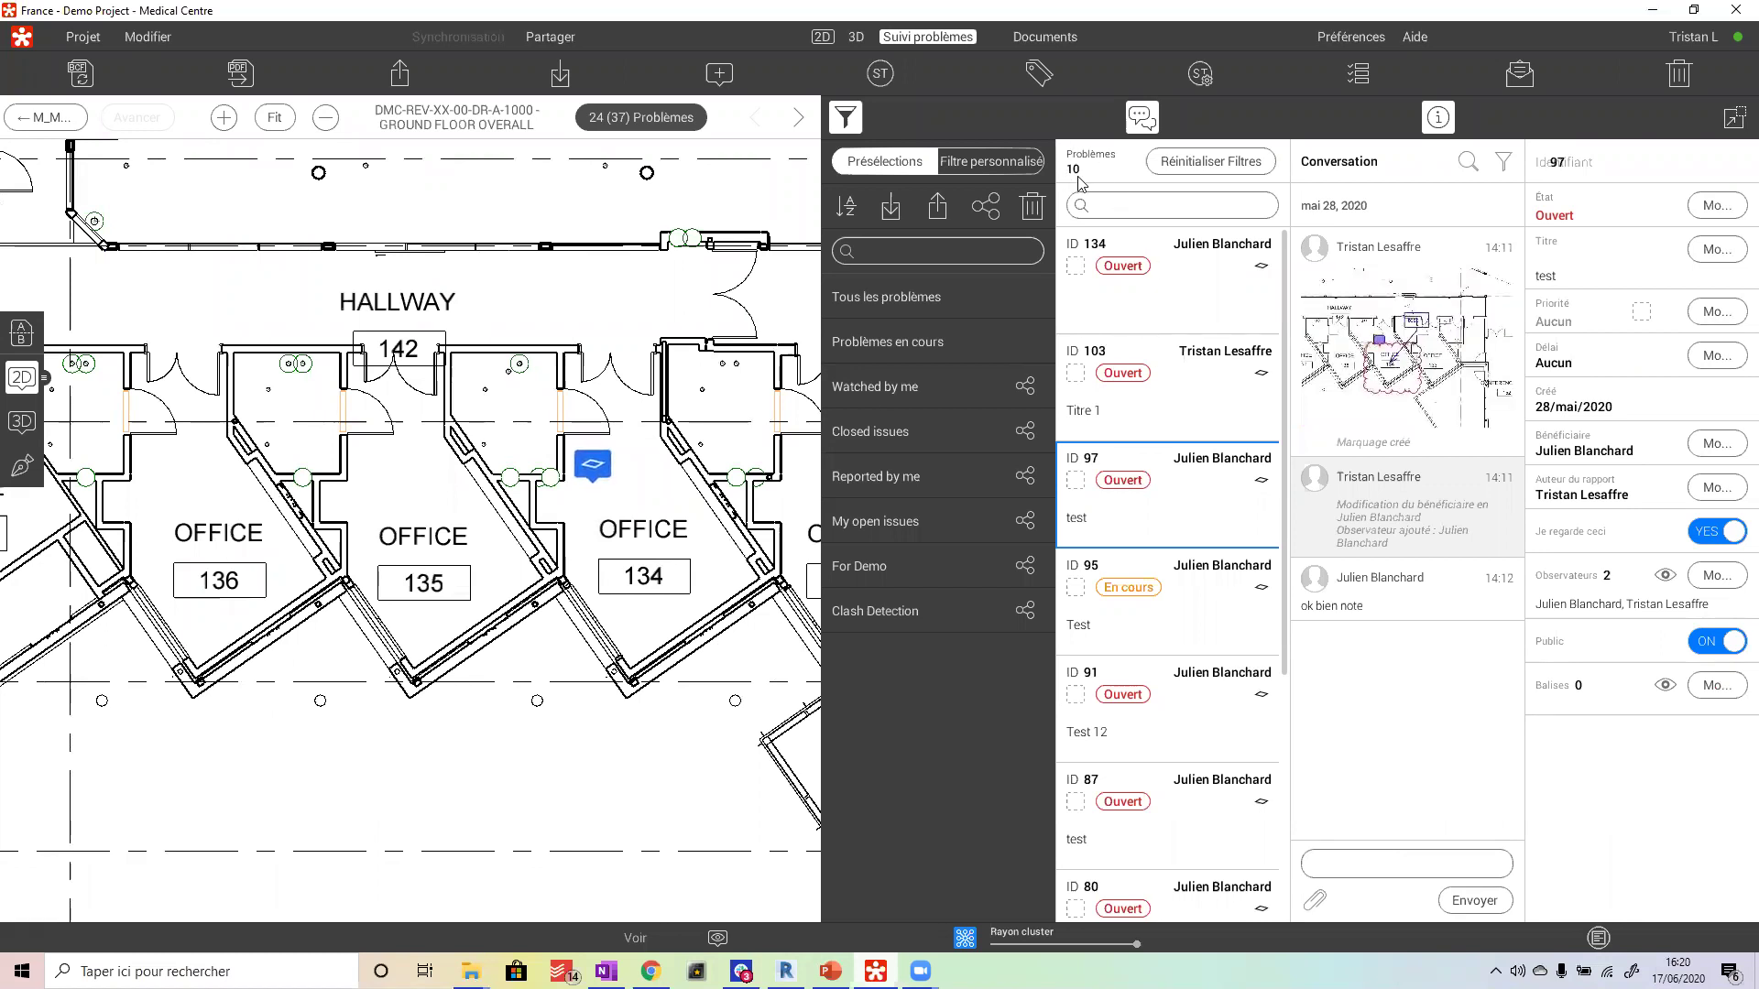
# - Set the status of issues 134 and 103 to Résolu
pyautogui.click(1231, 279)
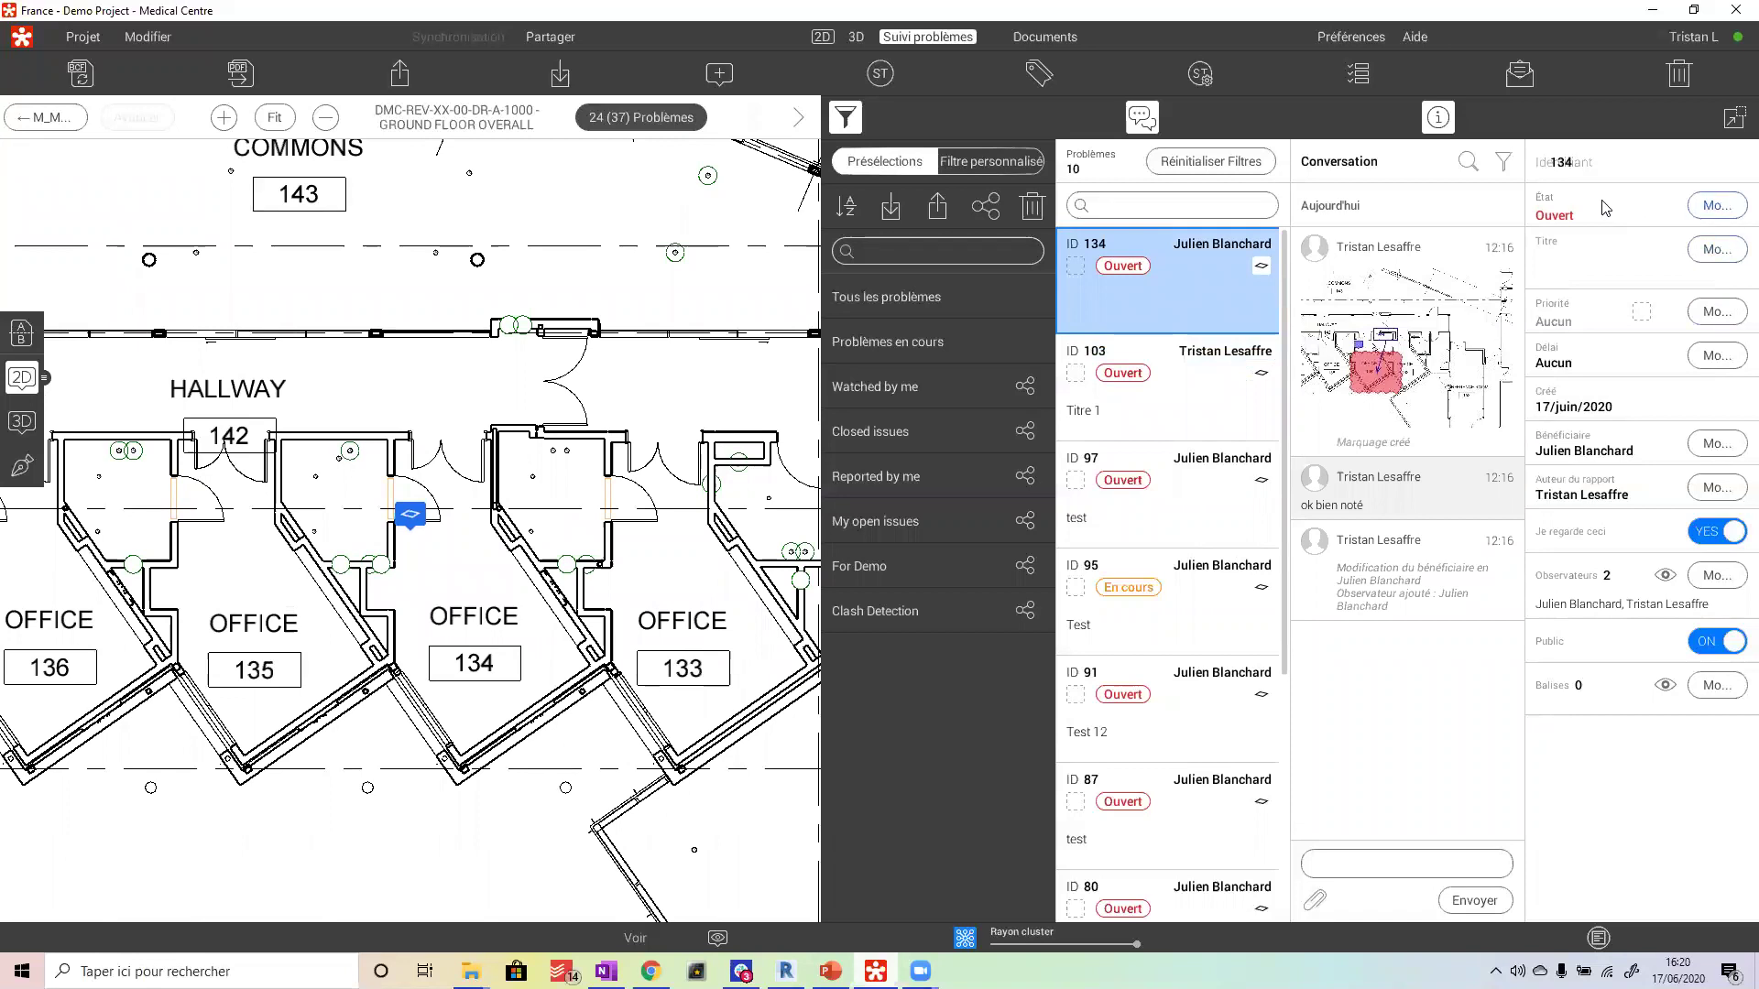
pyautogui.click(1717, 207)
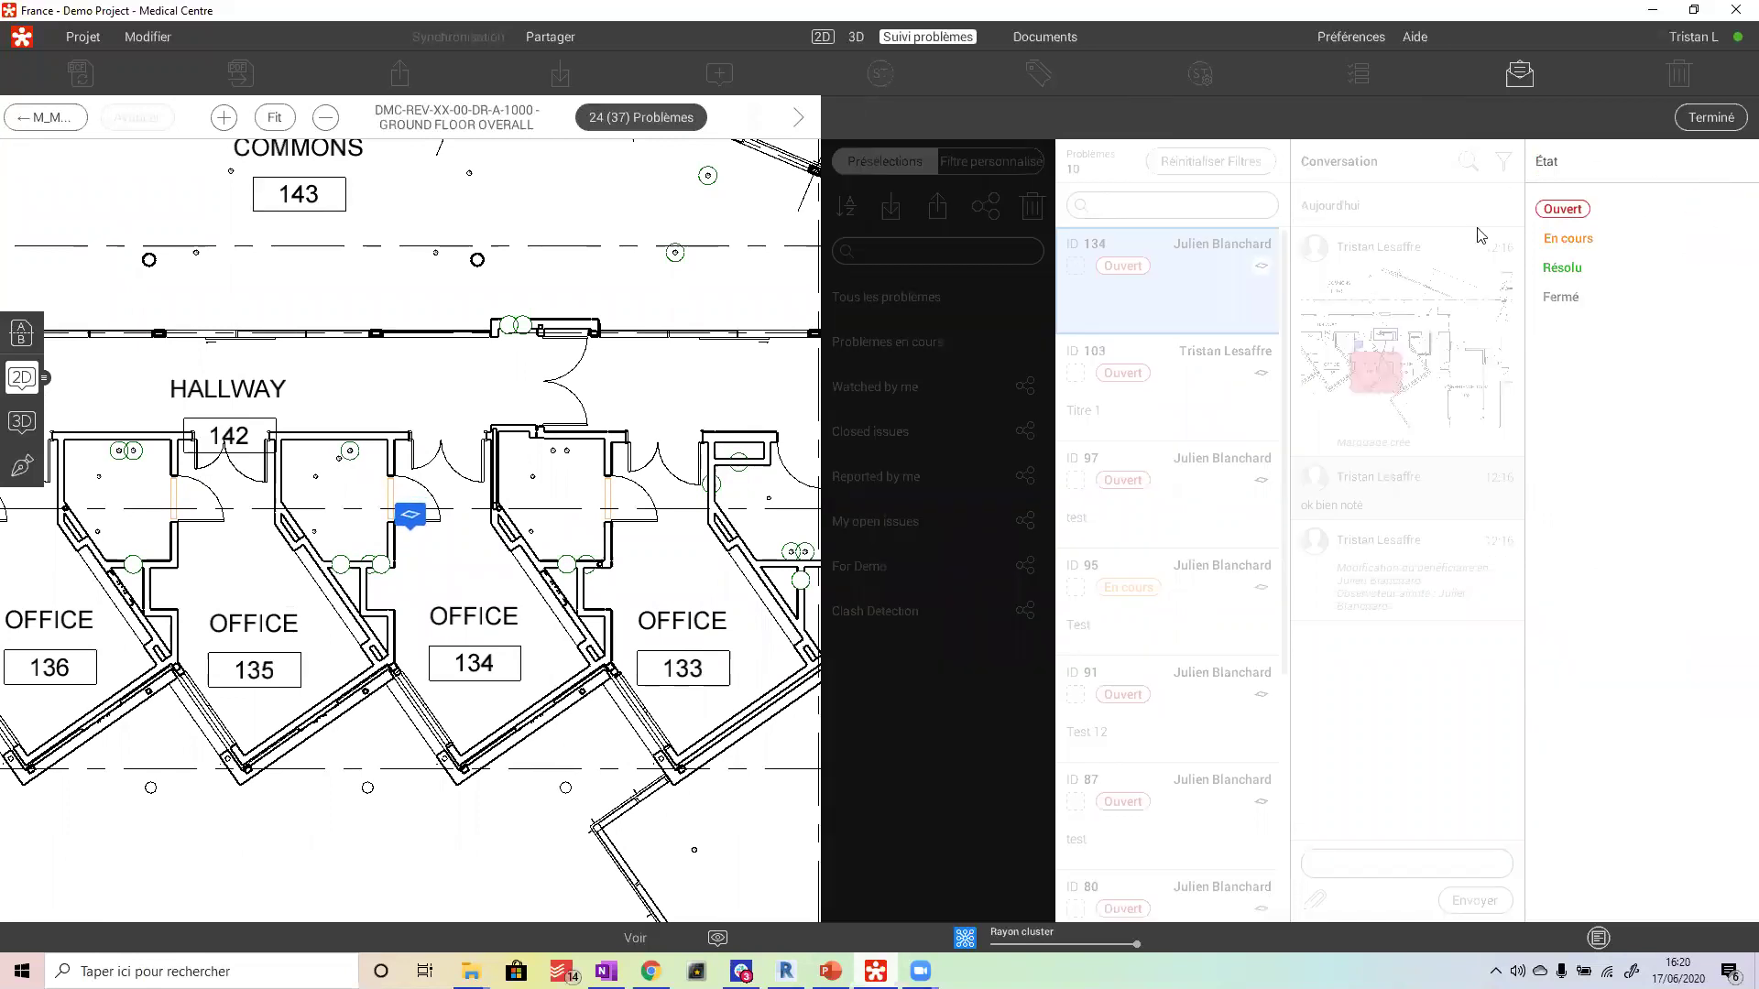
pyautogui.click(1561, 267)
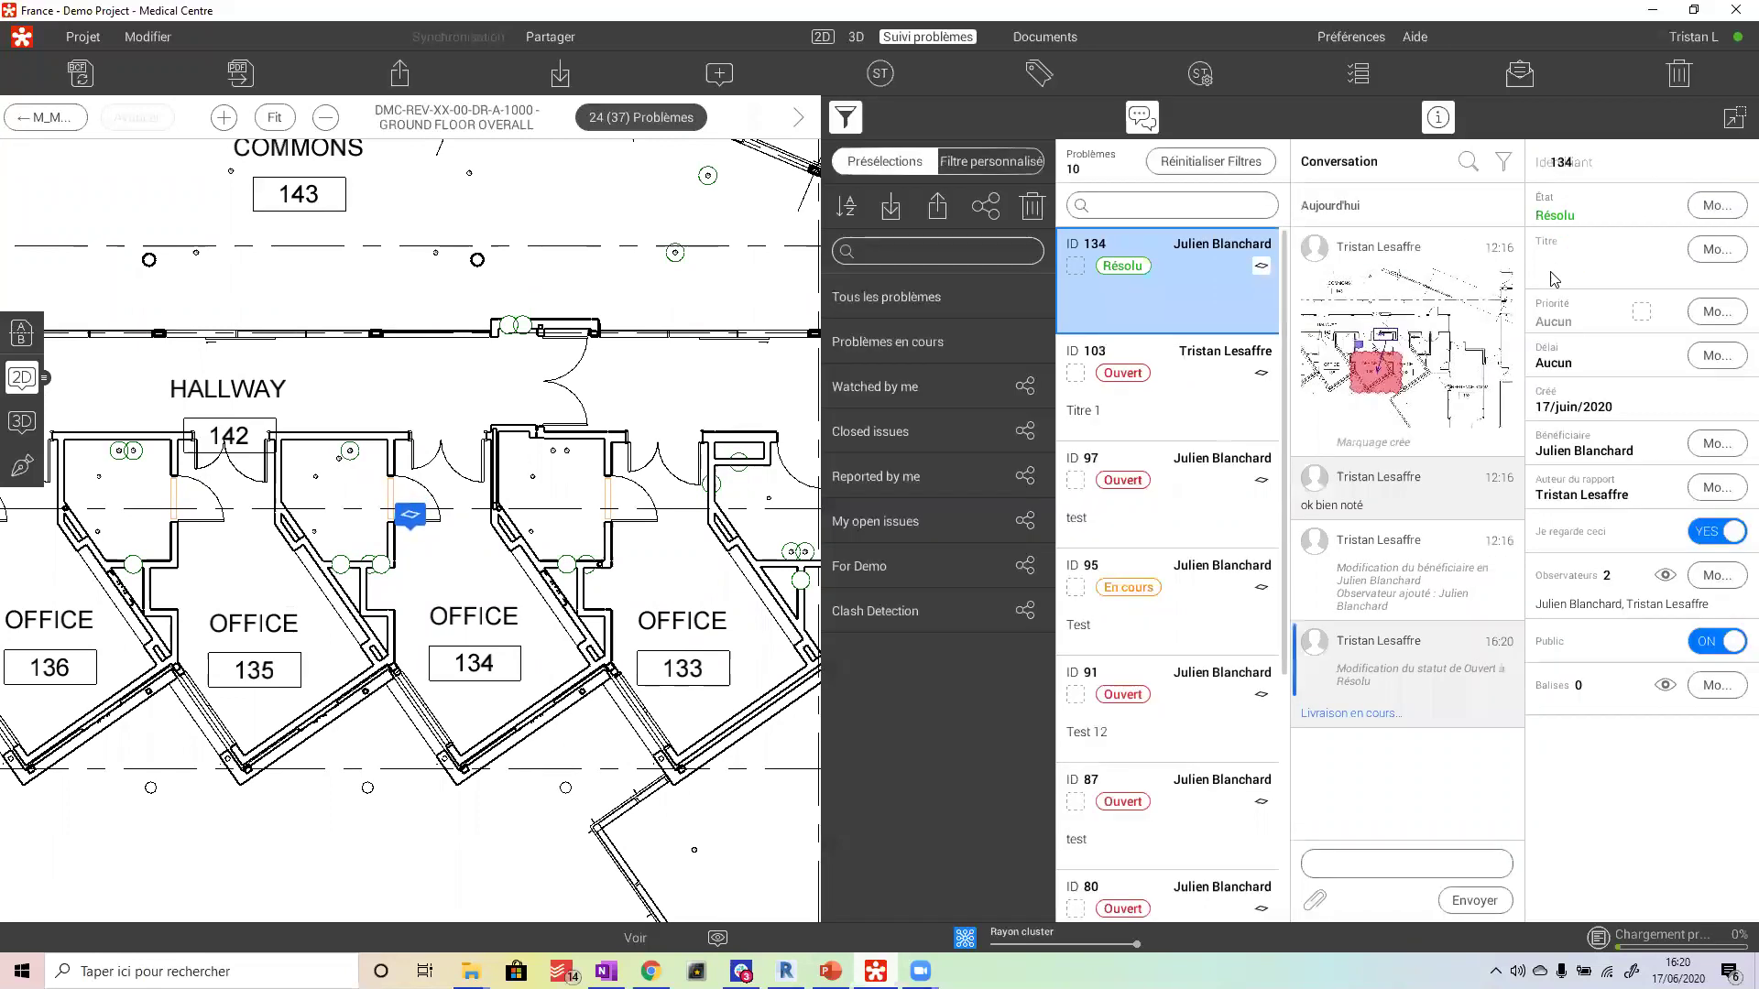
pyautogui.press('Down')
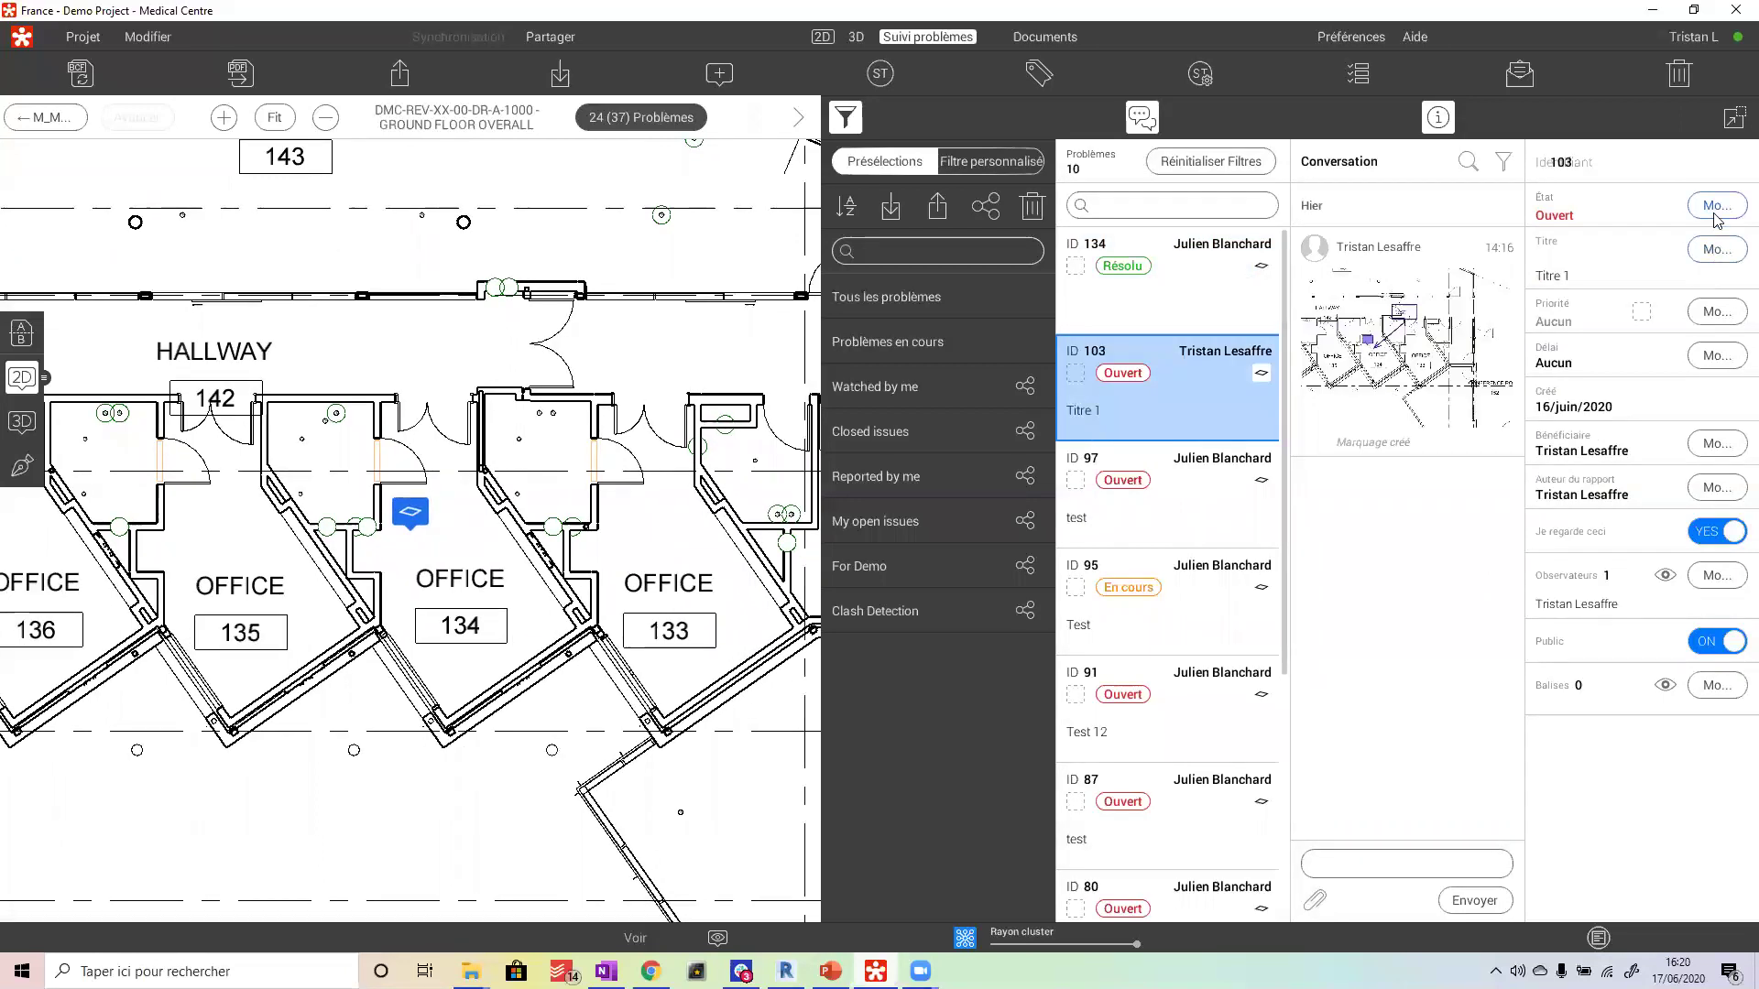
pyautogui.click(1716, 207)
pyautogui.click(1563, 268)
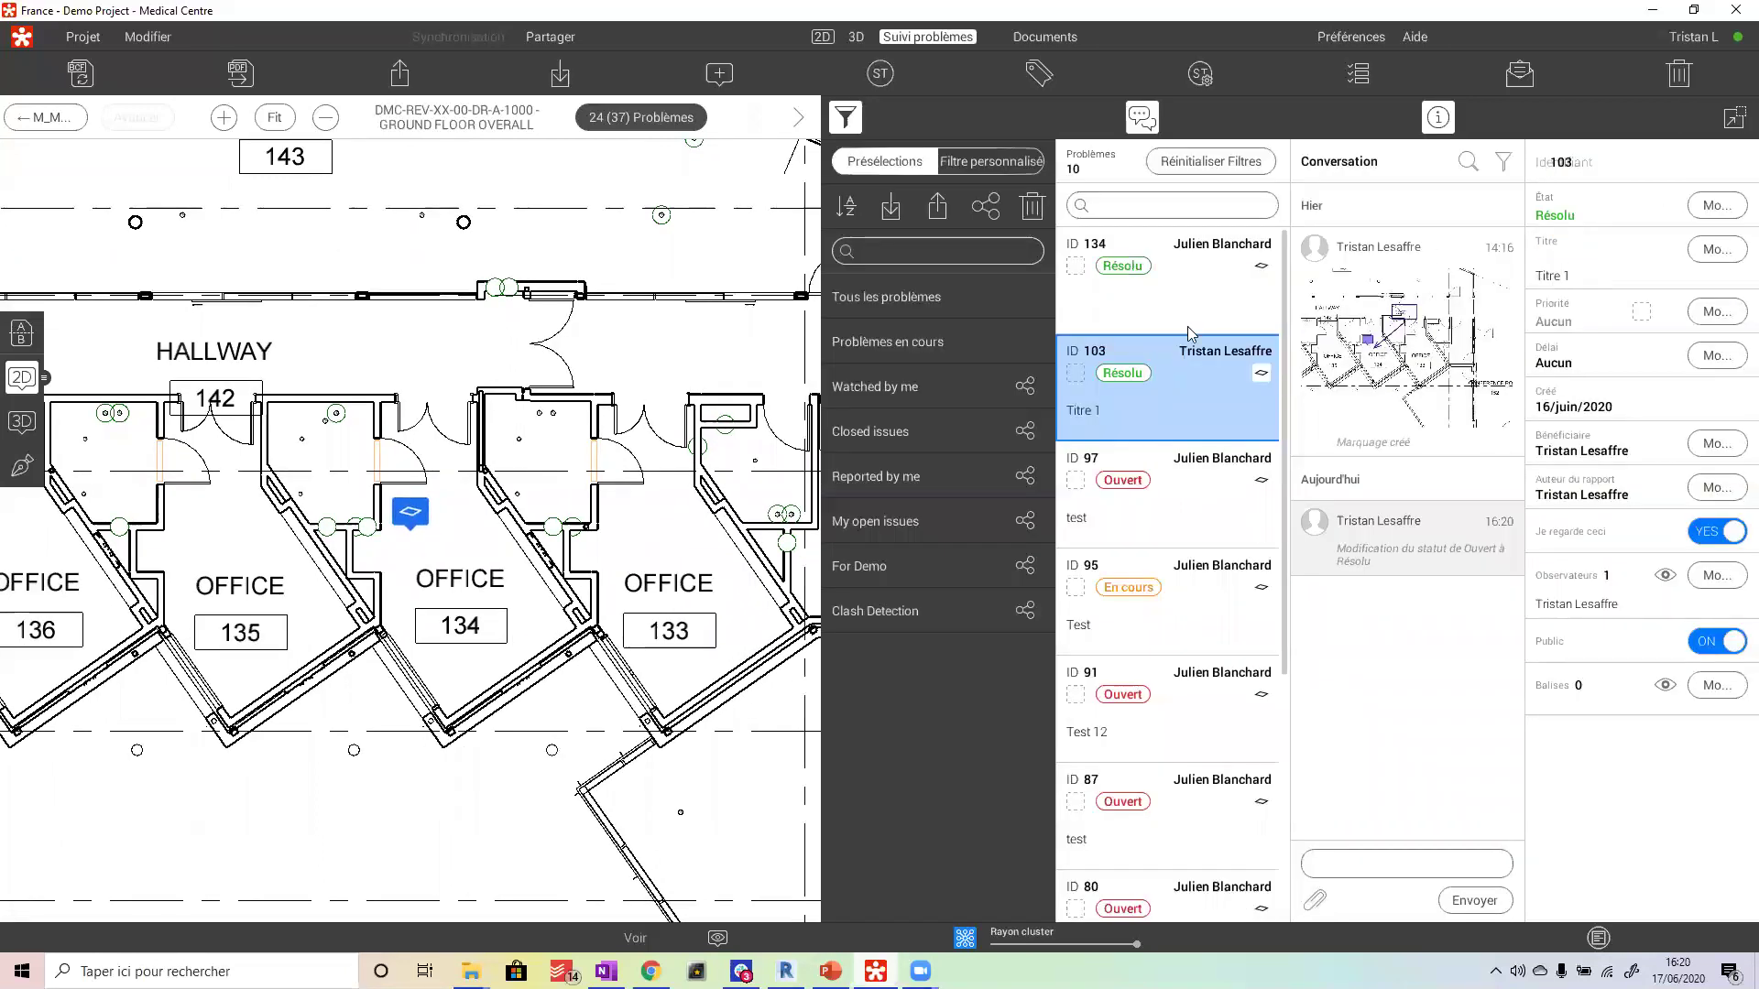
# - Review the status options available for issue 103 without changing its status
pyautogui.click(1715, 207)
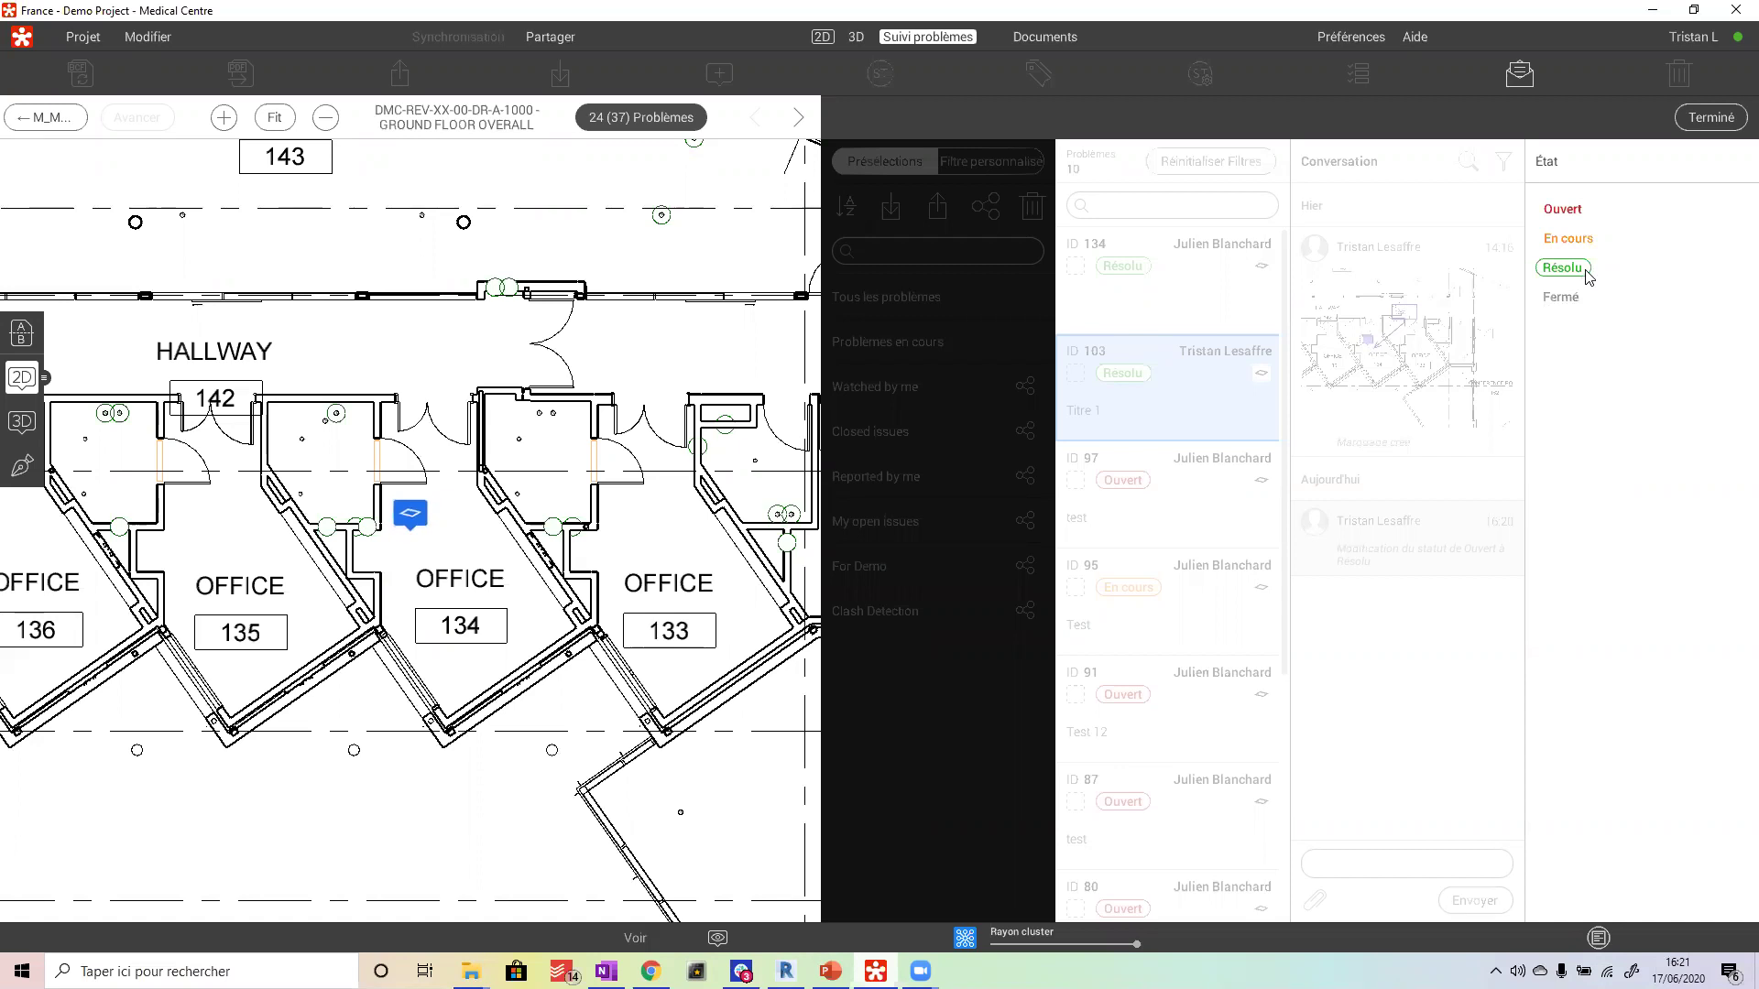
pyautogui.click(1711, 117)
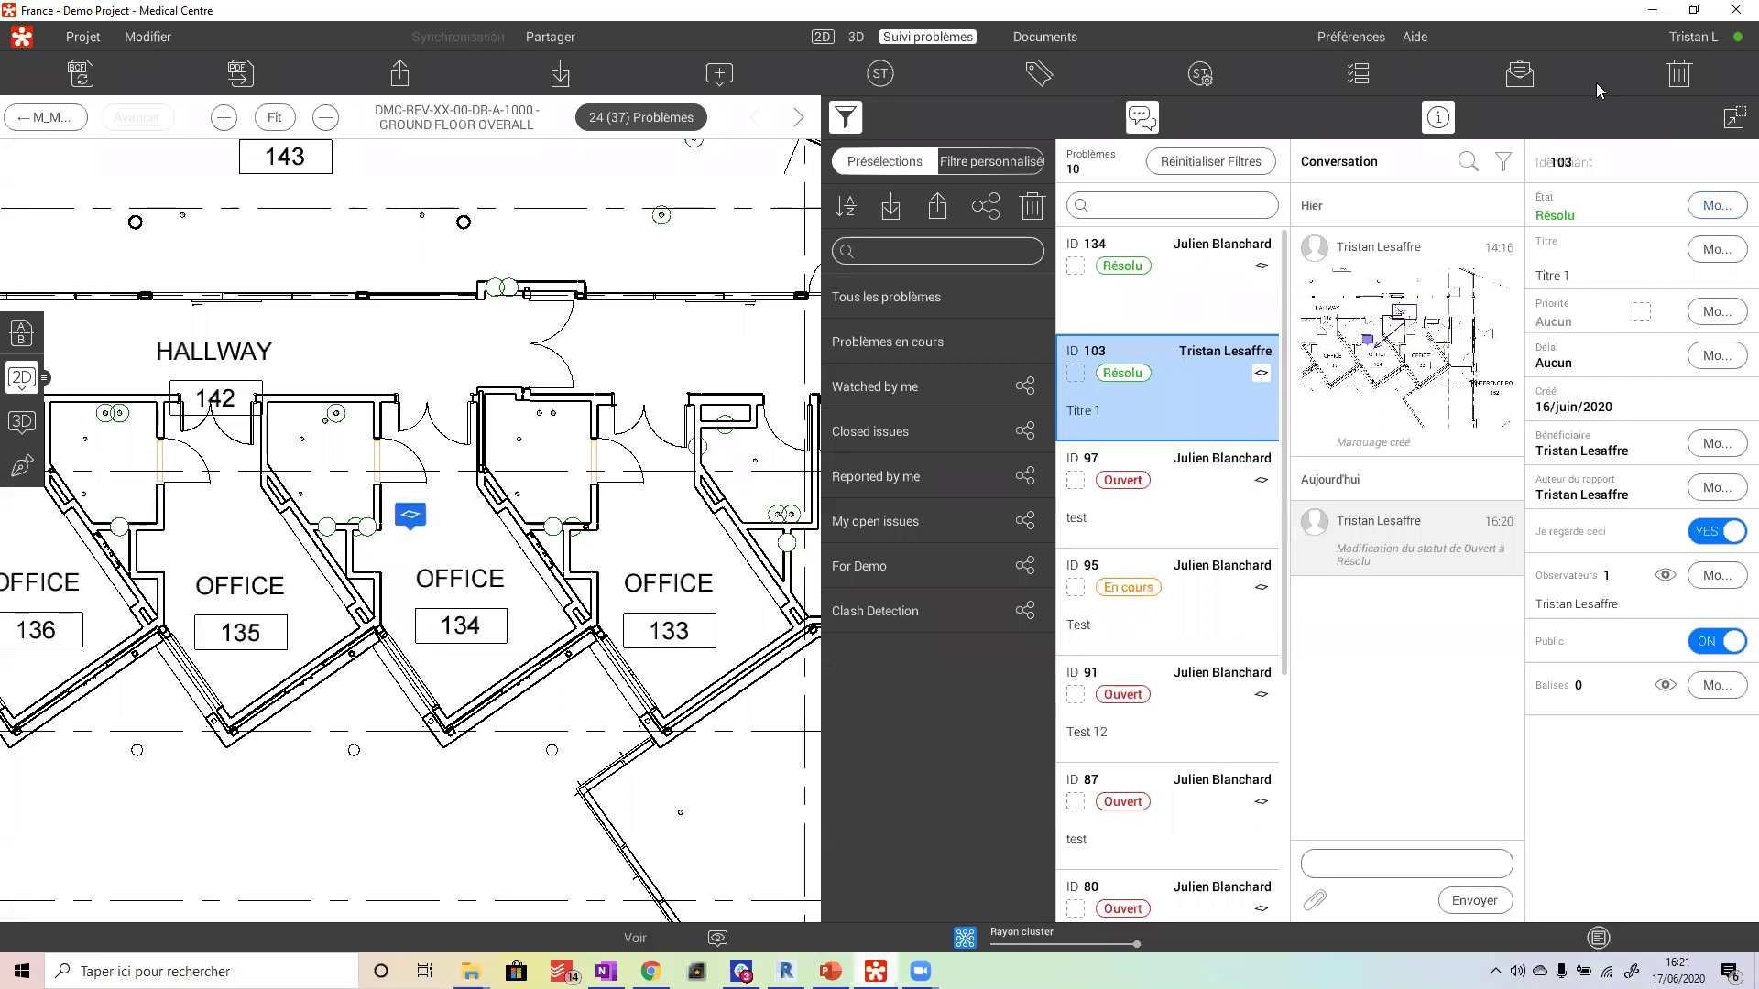
pyautogui.scroll(-1, 600, 429)
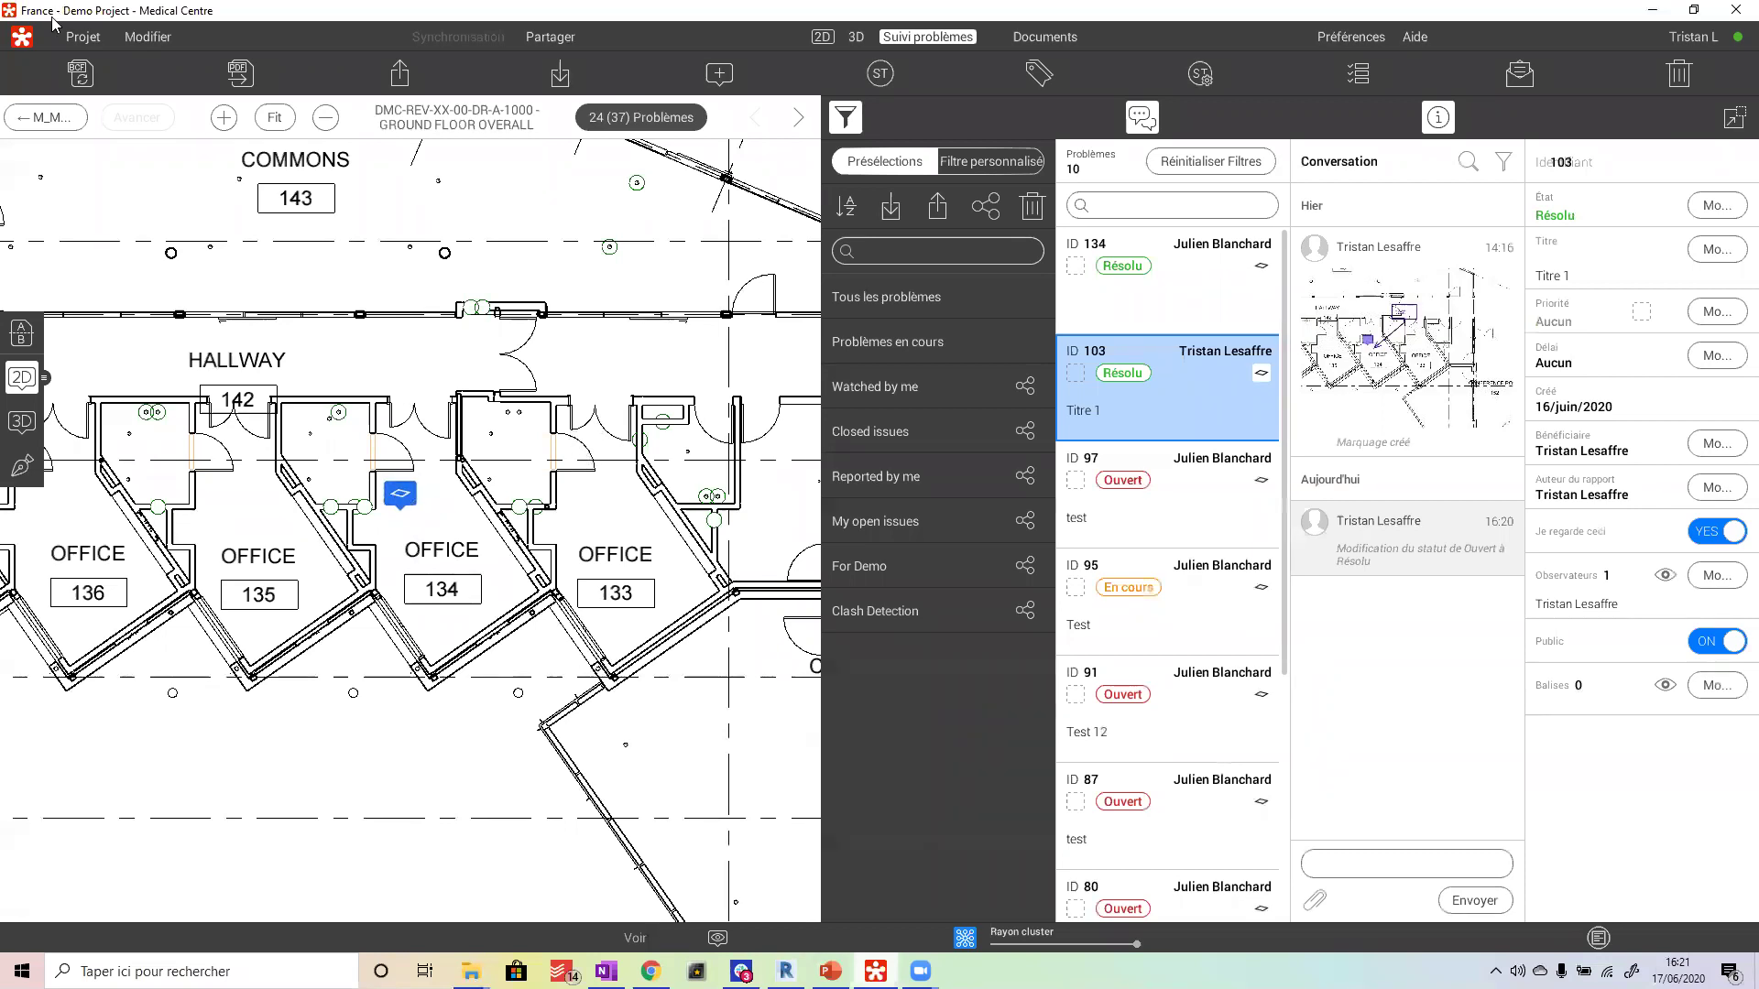
# - Return to the 2D sheet list and open the DMC-REV-XX-B1-DR-A-1000 - BASEMENT OVERALL sheet
pyautogui.click(43, 121)
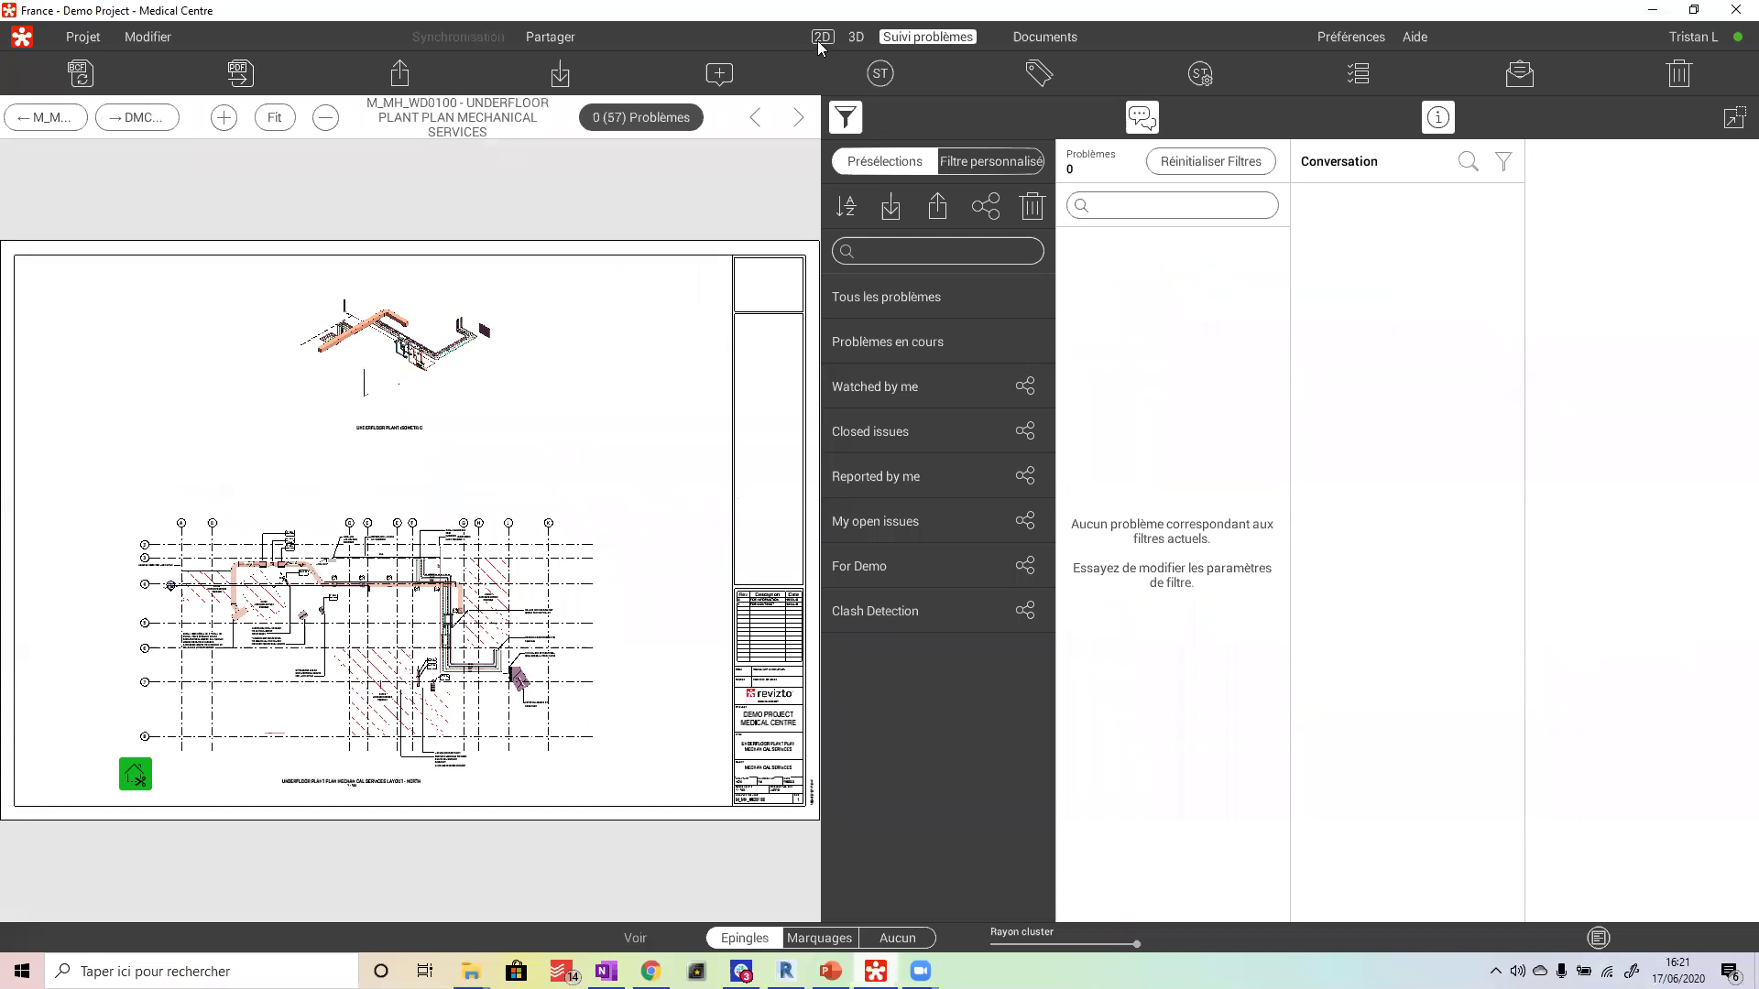
pyautogui.click(817, 41)
pyautogui.click(31, 73)
pyautogui.scroll(10, 832, 483)
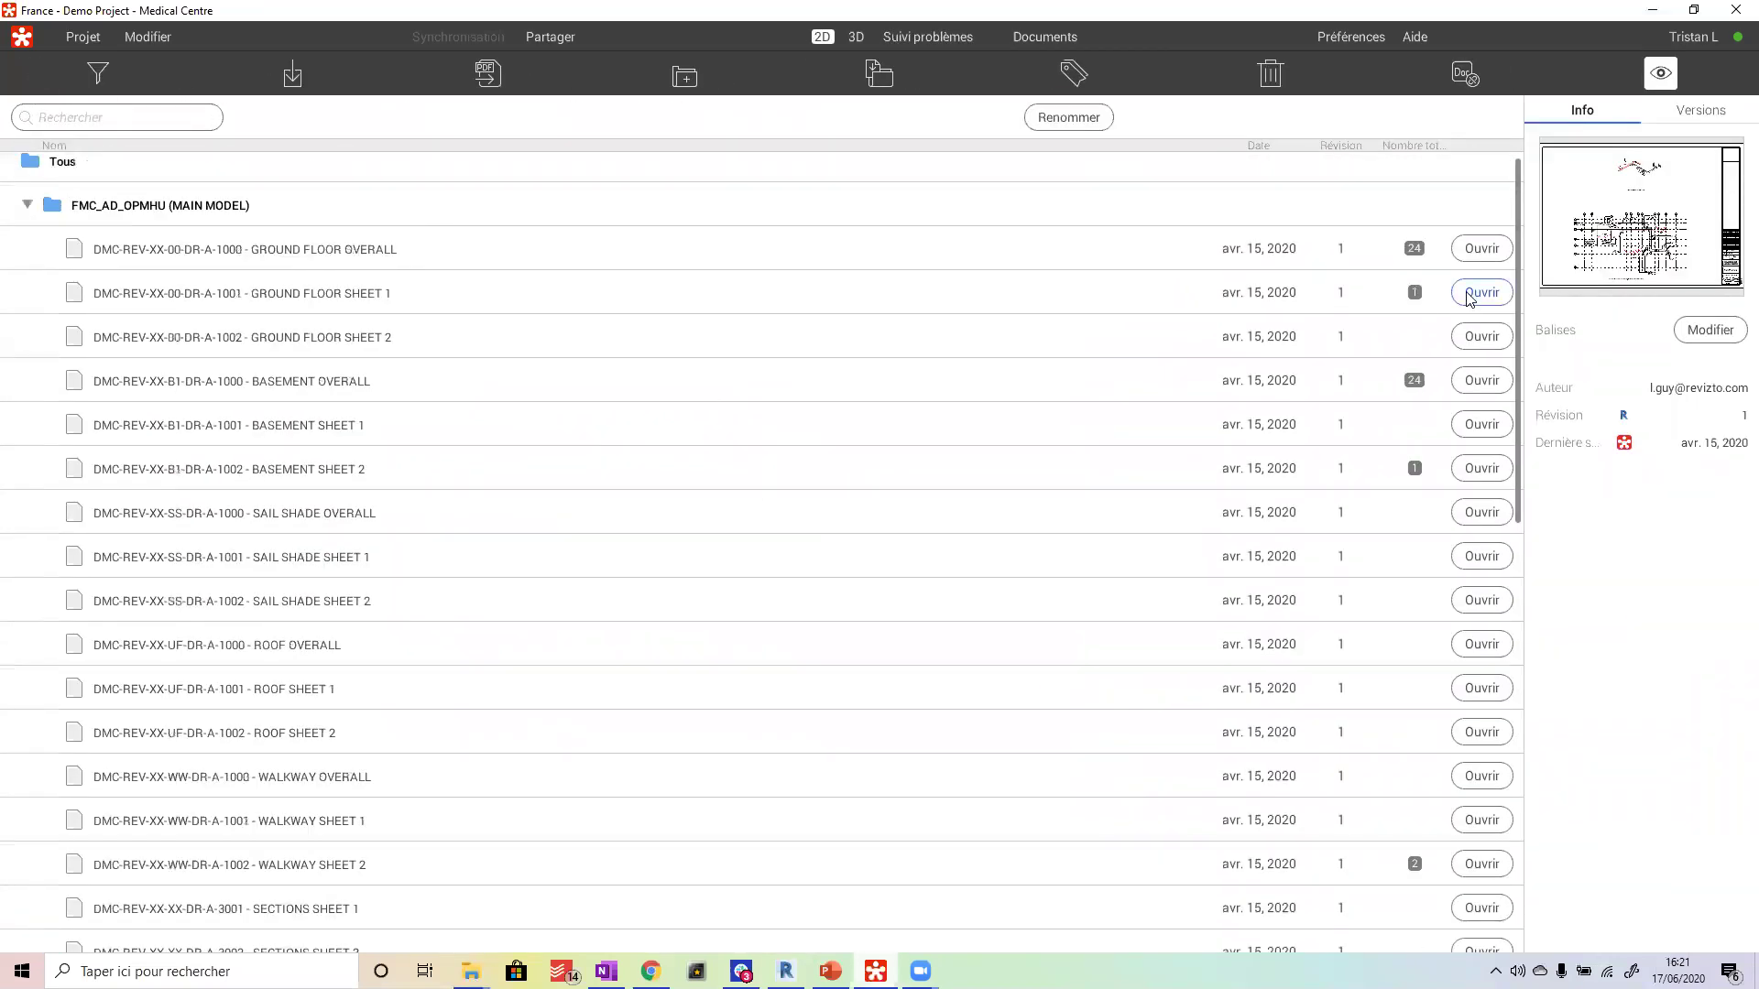
pyautogui.click(1475, 379)
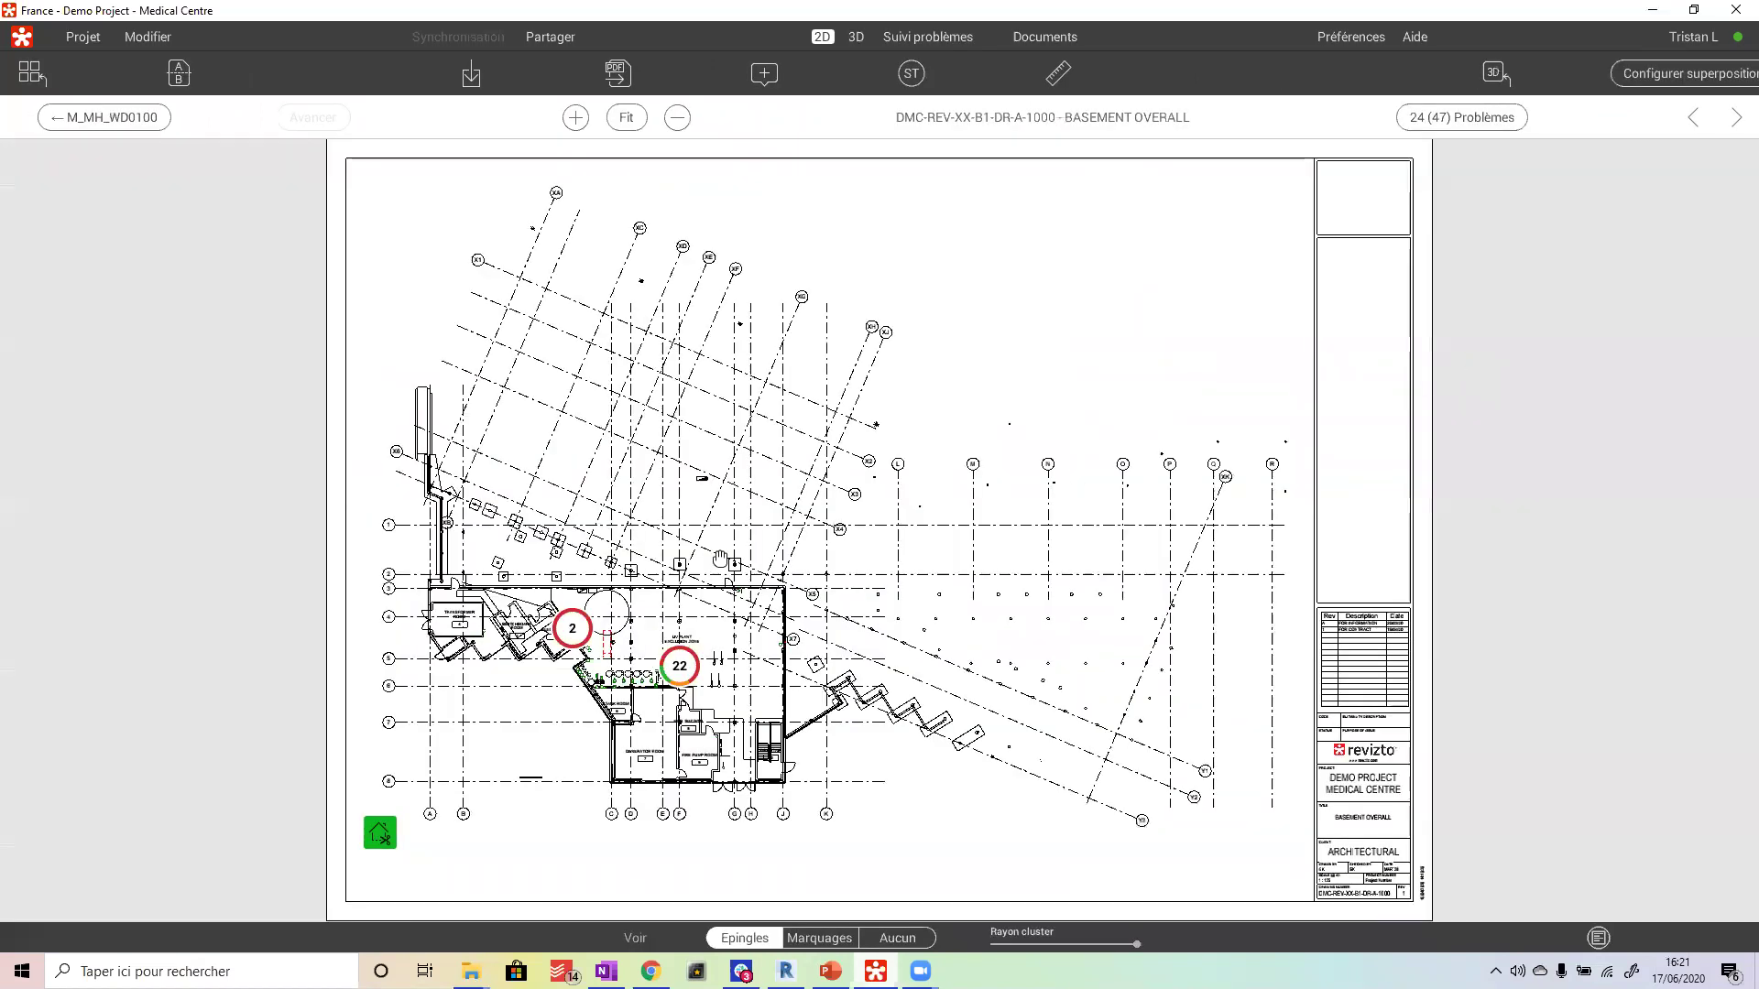
# - Hide all issues on the basement sheet and bring the area around the UV plant exclusion zone into view
pyautogui.scroll(3, 722, 572)
pyautogui.click(894, 938)
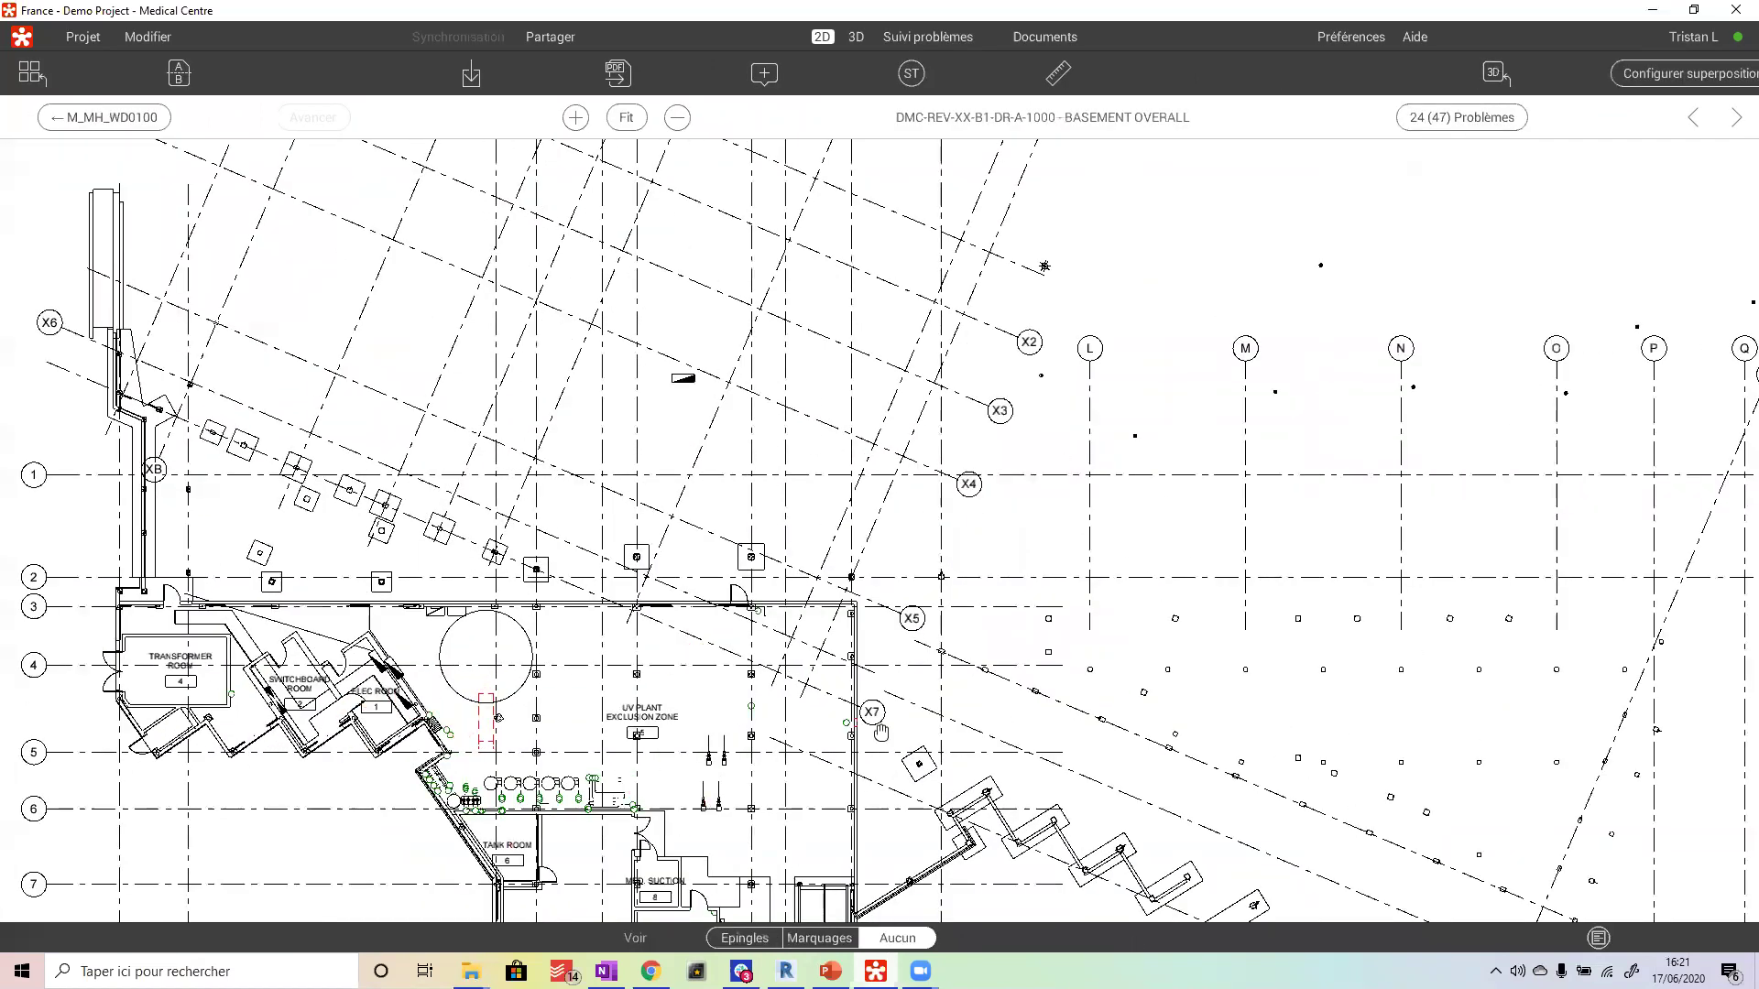
pyautogui.scroll(2, 671, 634)
pyautogui.moveTo(670, 634); pyautogui.dragTo(724, 143)
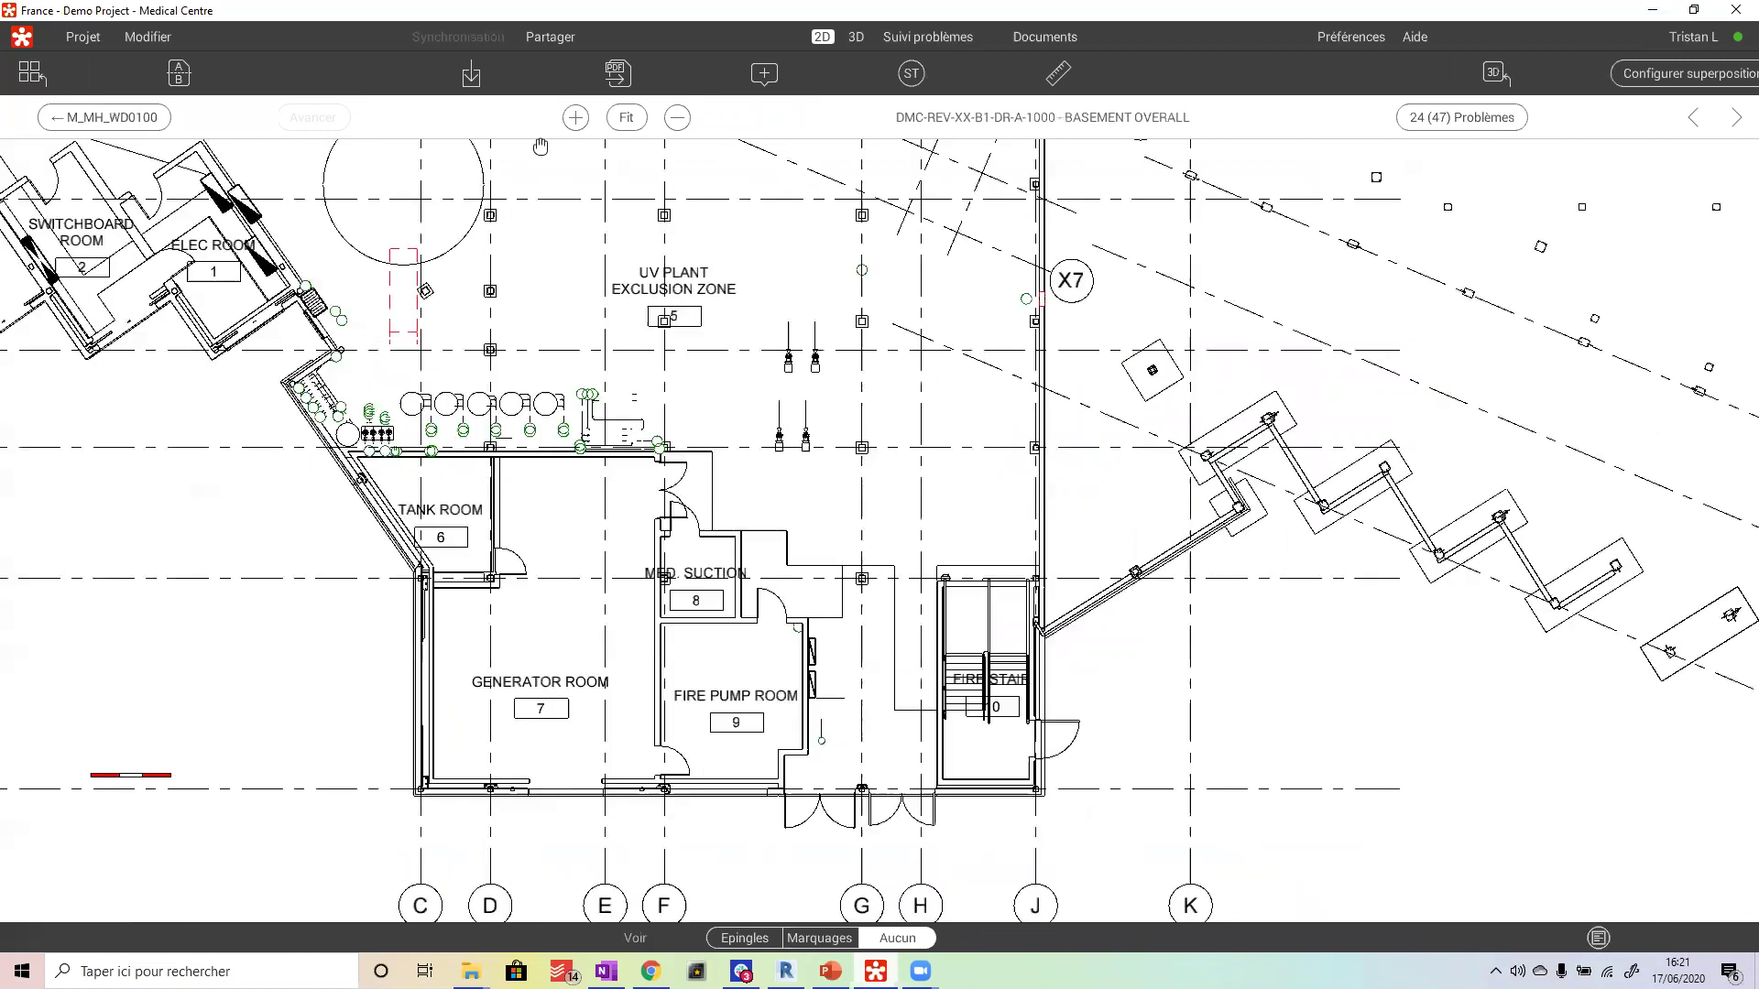
# - Place a Remarque maquette stamp from the _BIM category on the plan, east of the UV plant exclusion zone label
pyautogui.click(910, 75)
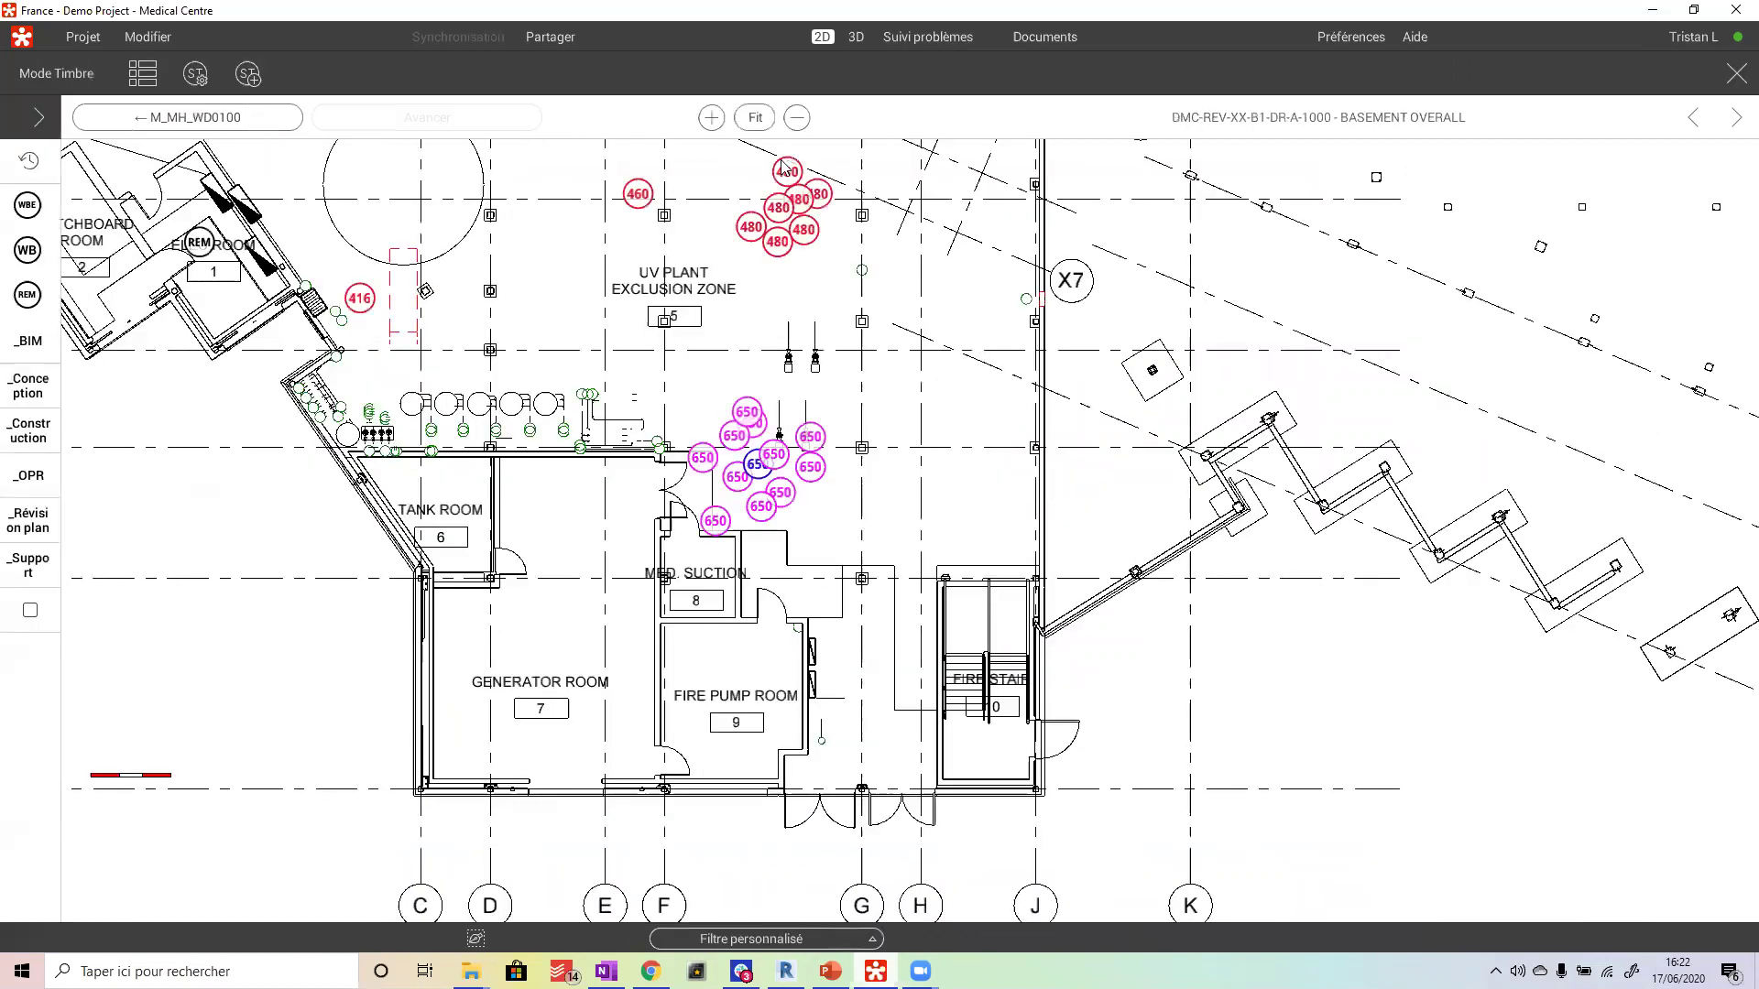
pyautogui.click(38, 117)
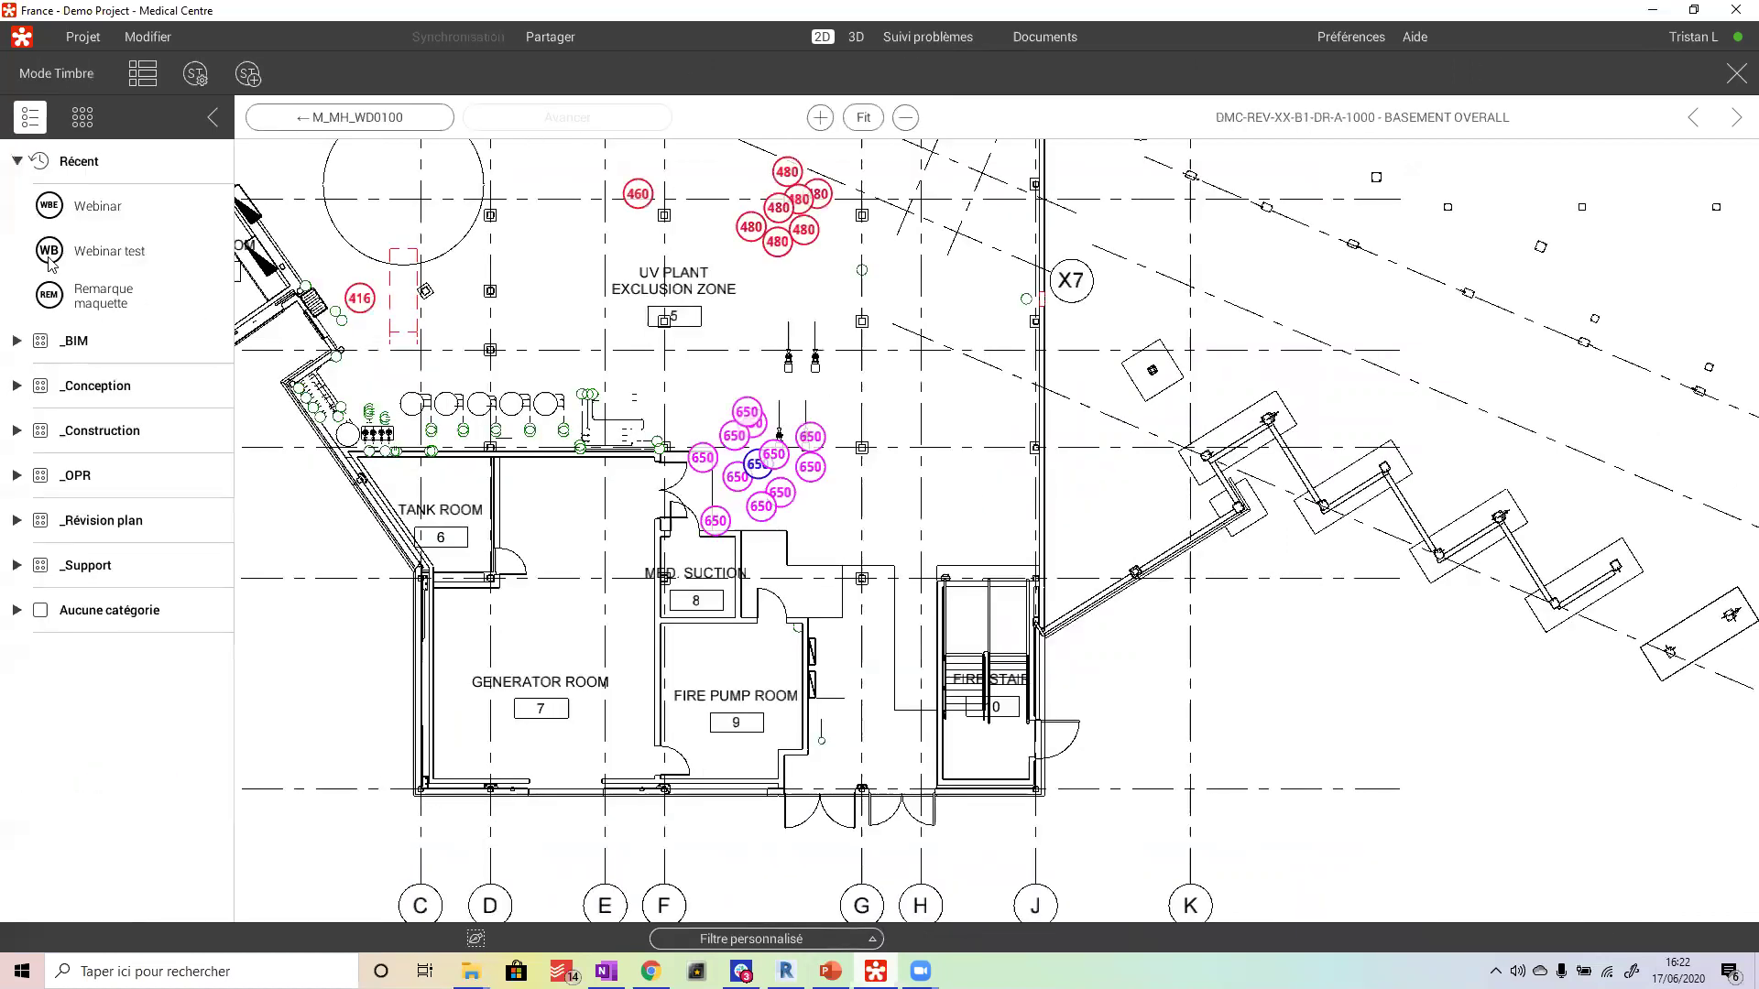
pyautogui.click(17, 341)
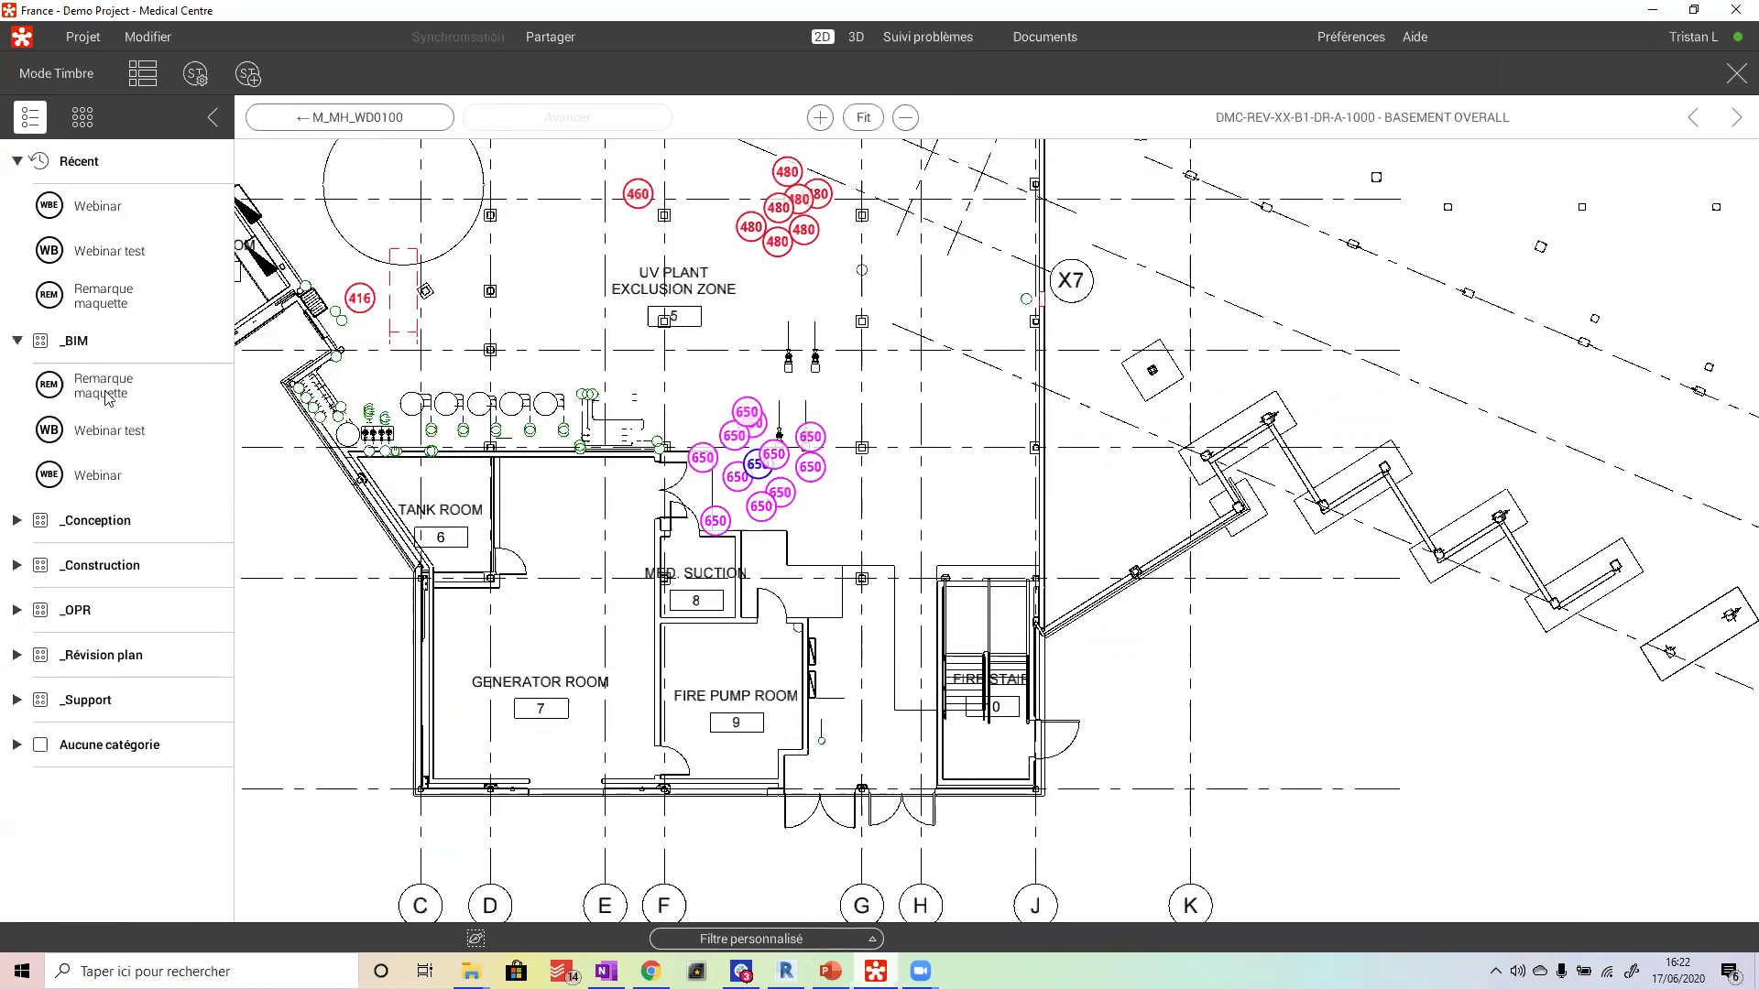
pyautogui.click(100, 385)
pyautogui.click(969, 333)
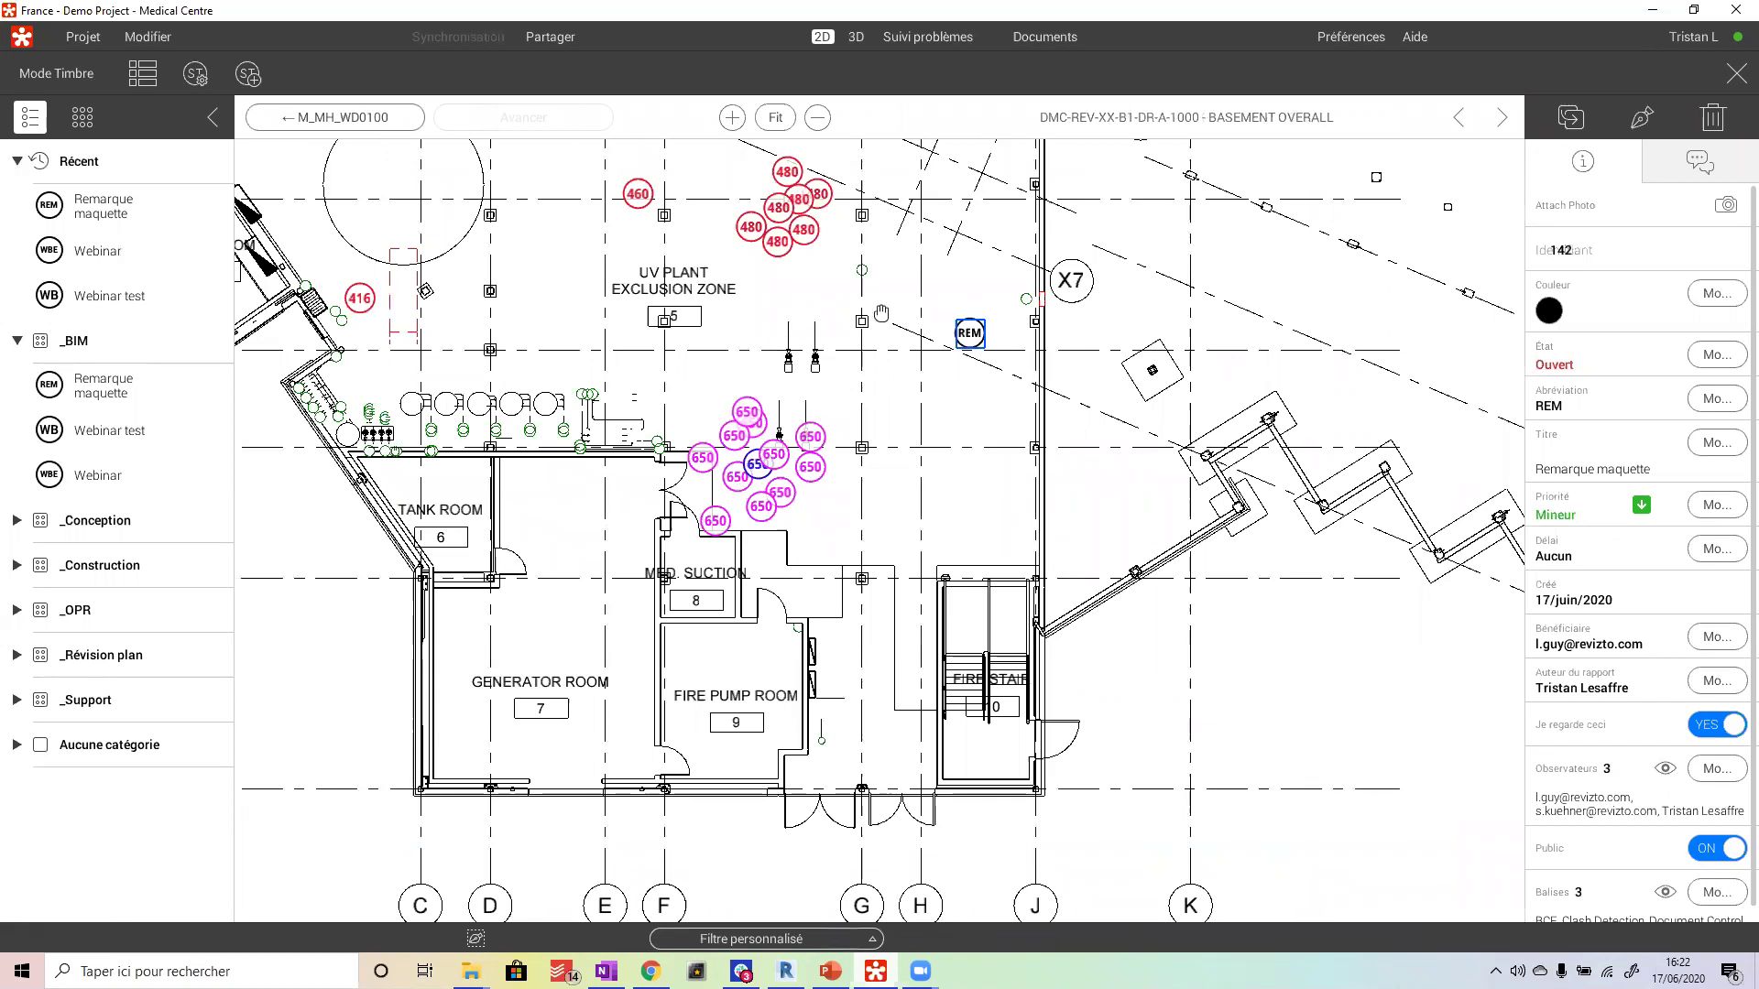
pyautogui.click(965, 380)
# - Place four Webinar test stamps around the Remarque maquette stamp near the east wall of the UV plant exclusion zone
pyautogui.click(115, 300)
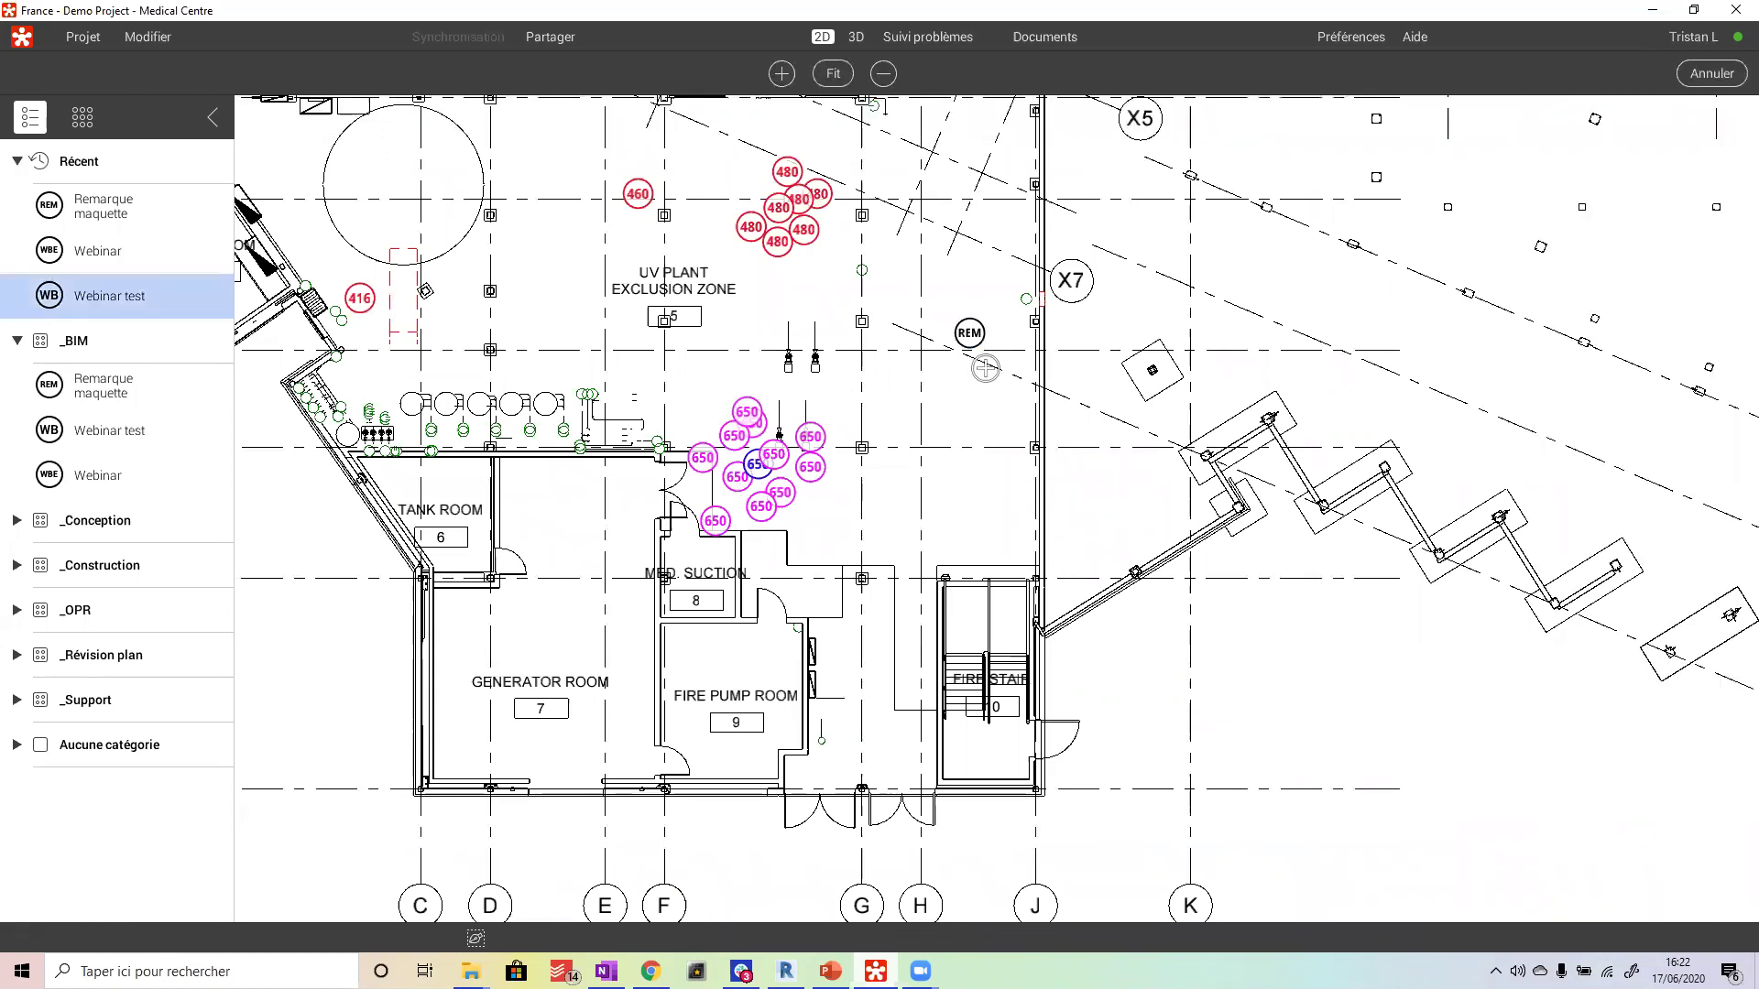
pyautogui.click(969, 383)
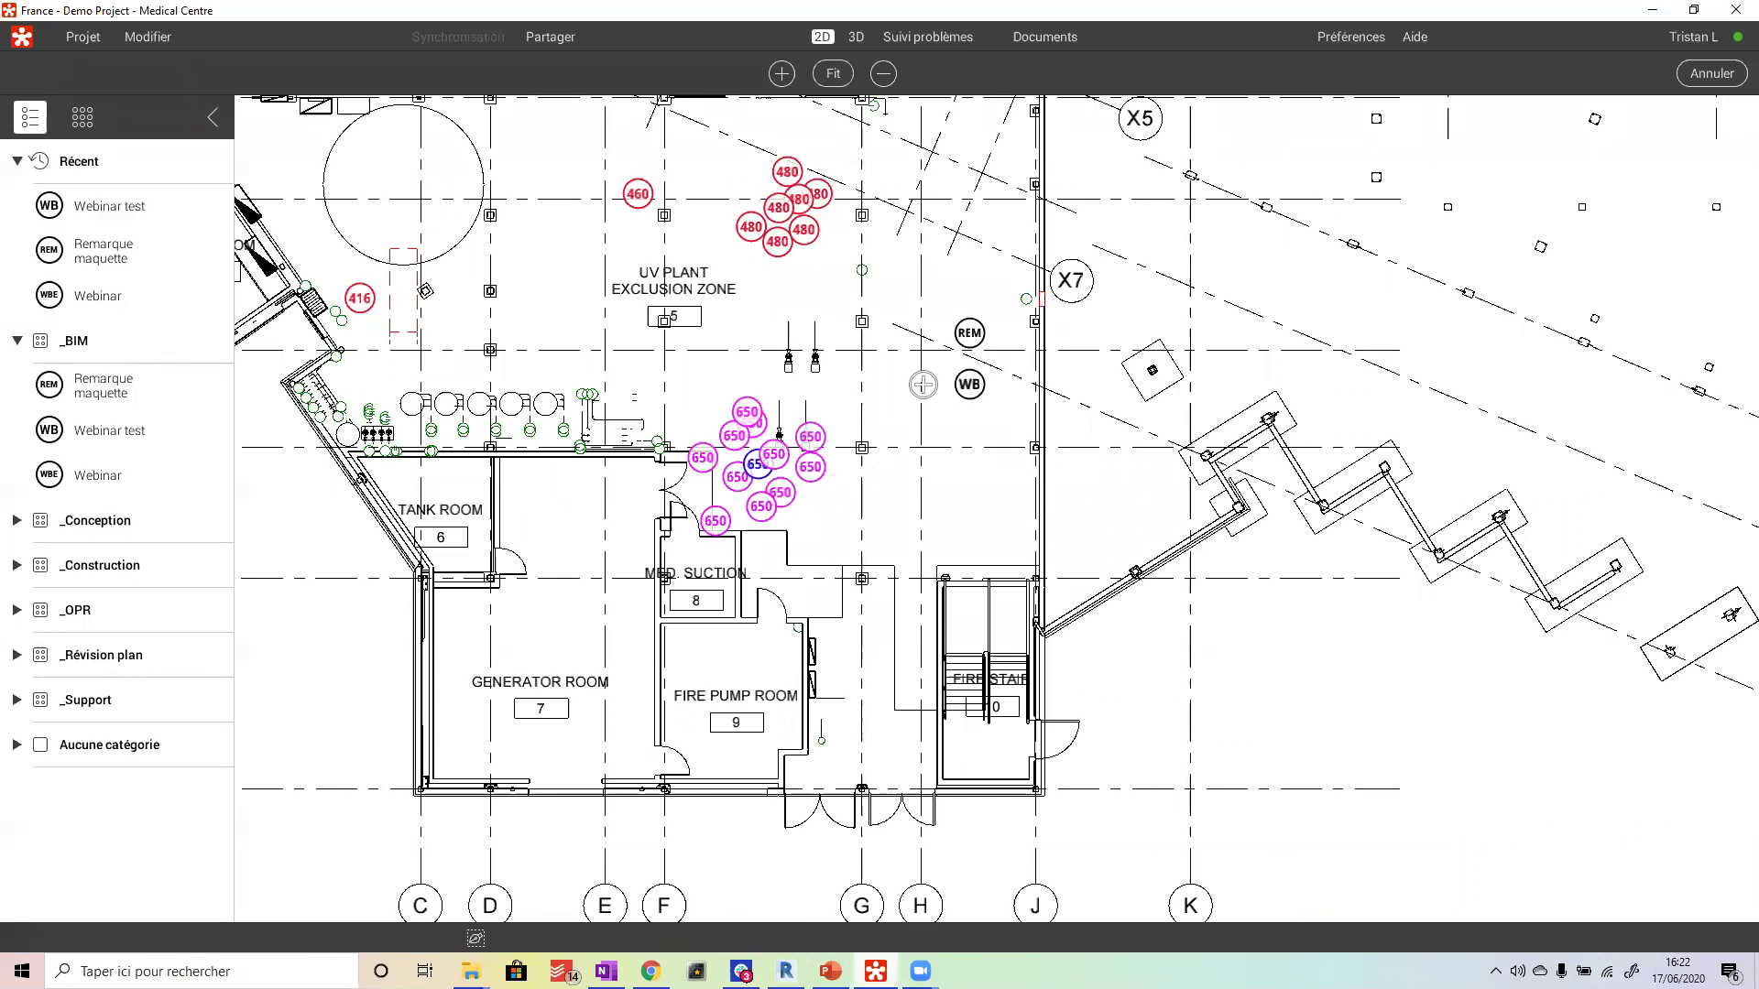
pyautogui.click(931, 337)
pyautogui.click(929, 323)
pyautogui.click(970, 274)
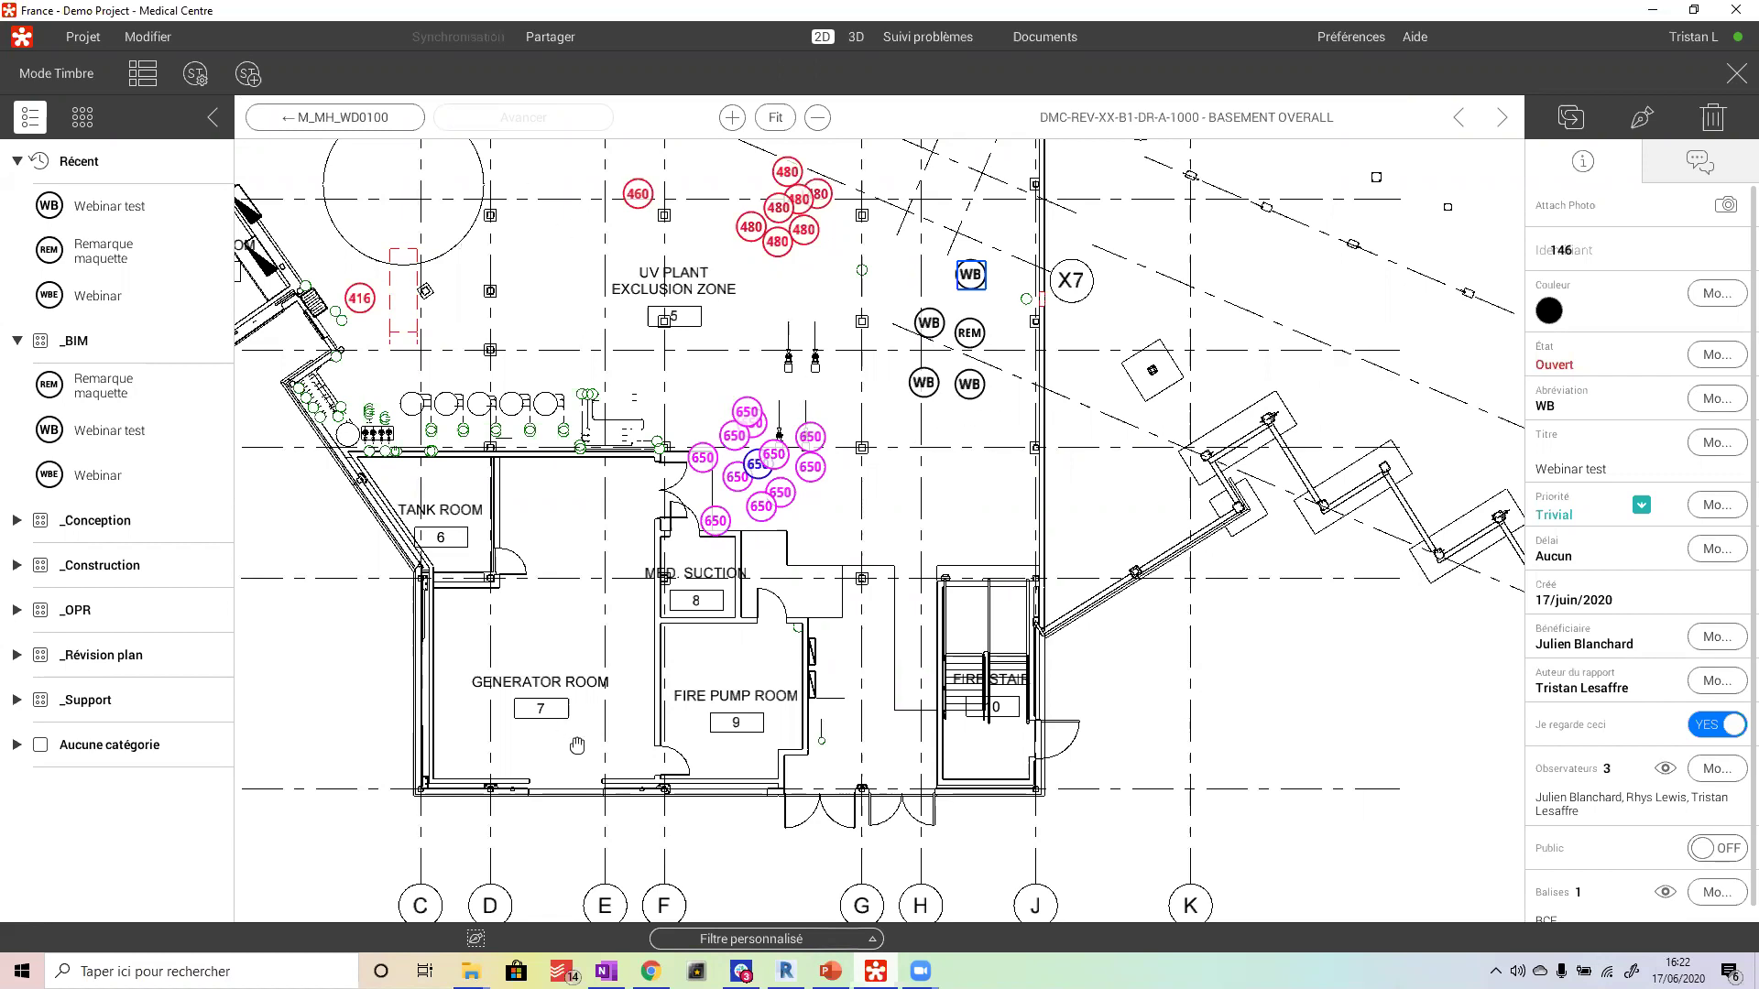
# - Leave stamp mode and display the issue pins on the basement sheet again around the UV plant exclusion zone
pyautogui.scroll(-3, 832, 449)
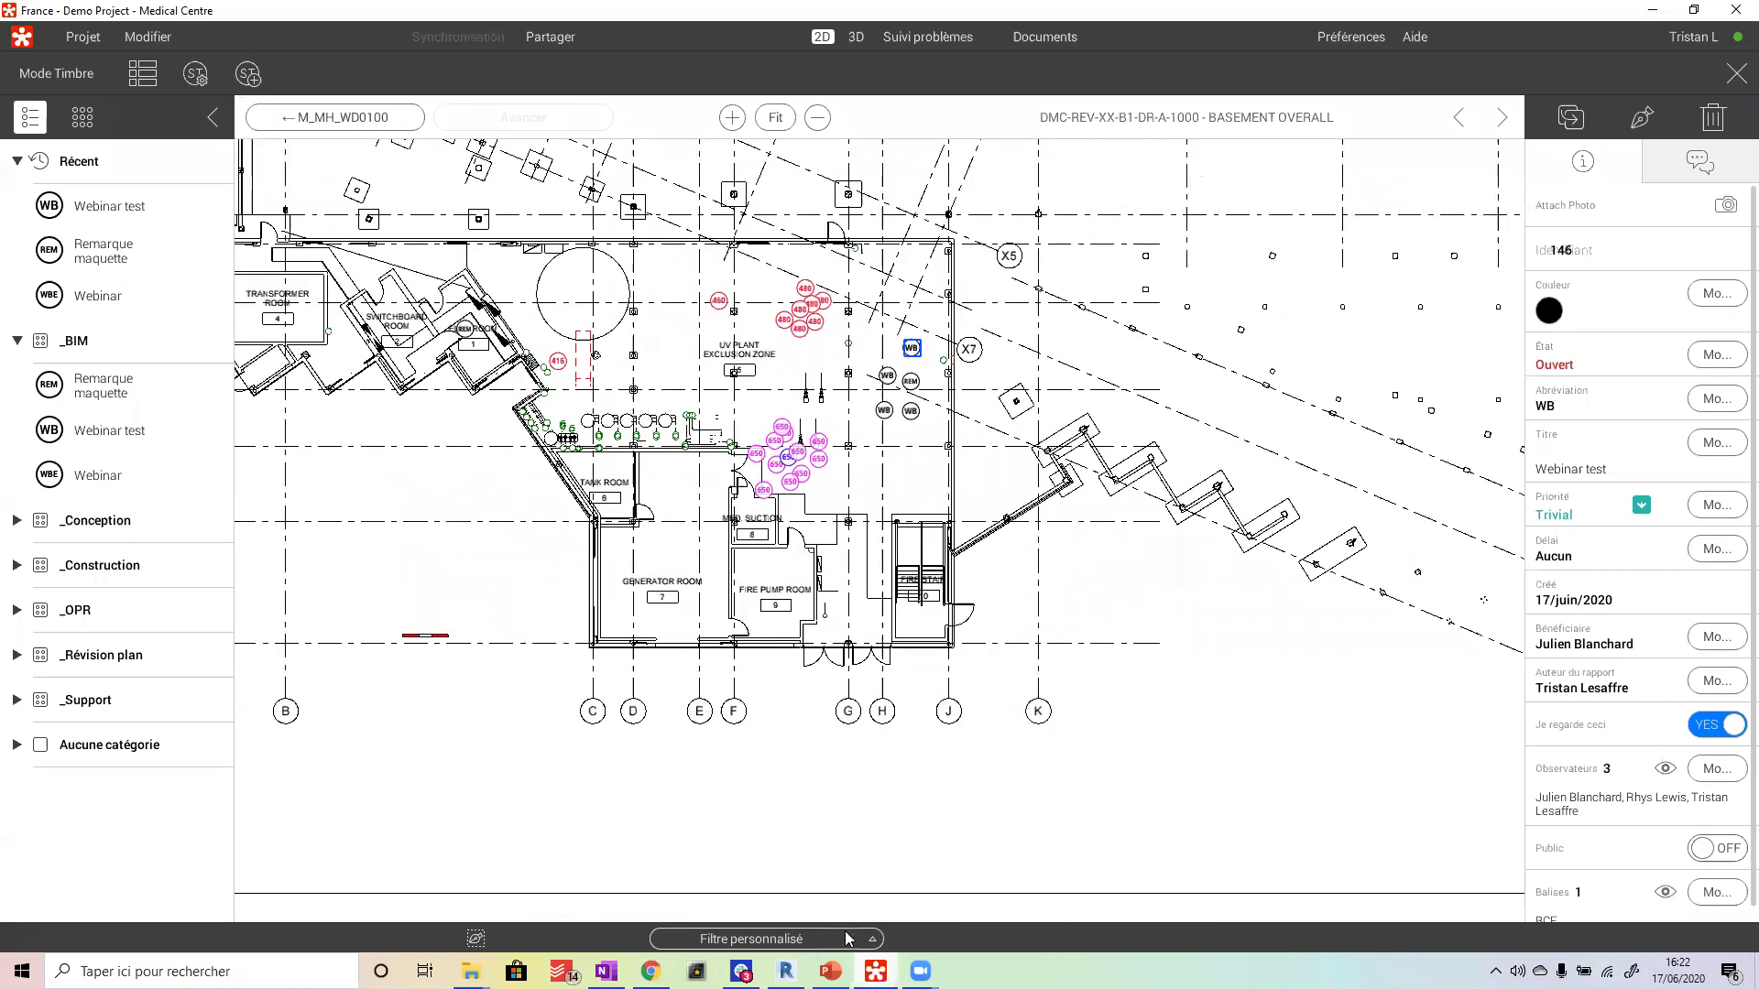
pyautogui.click(1733, 74)
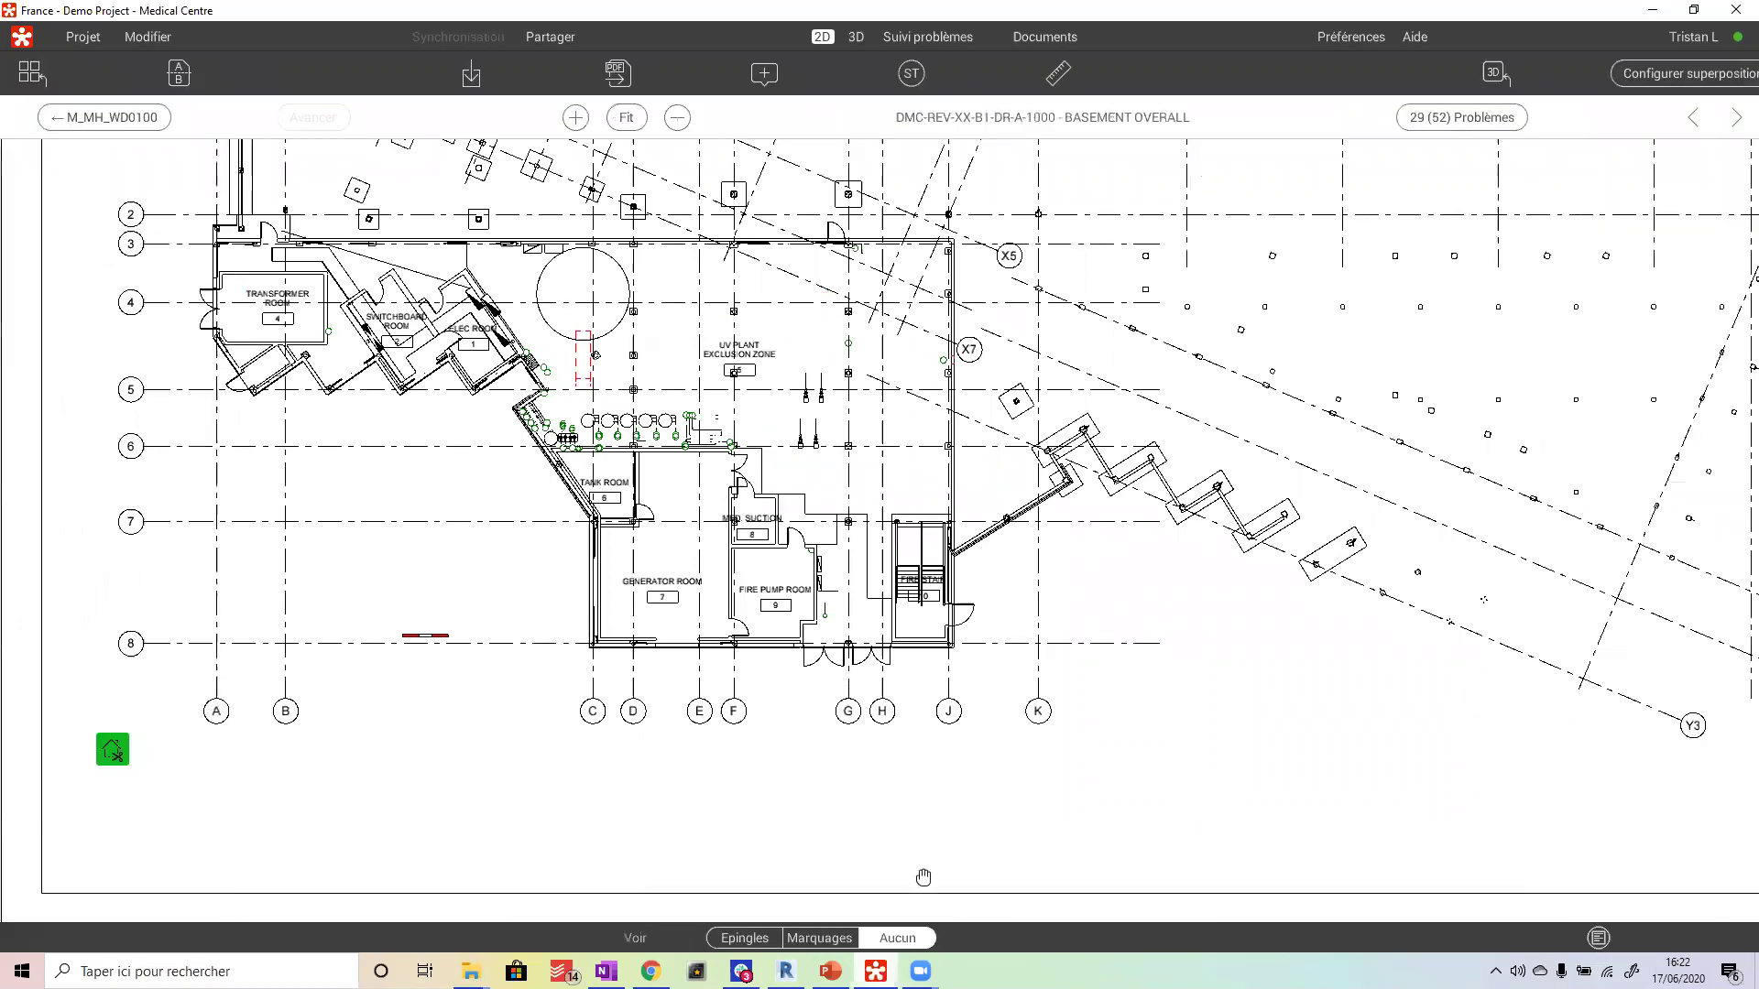
pyautogui.click(744, 938)
pyautogui.scroll(2, 613, 433)
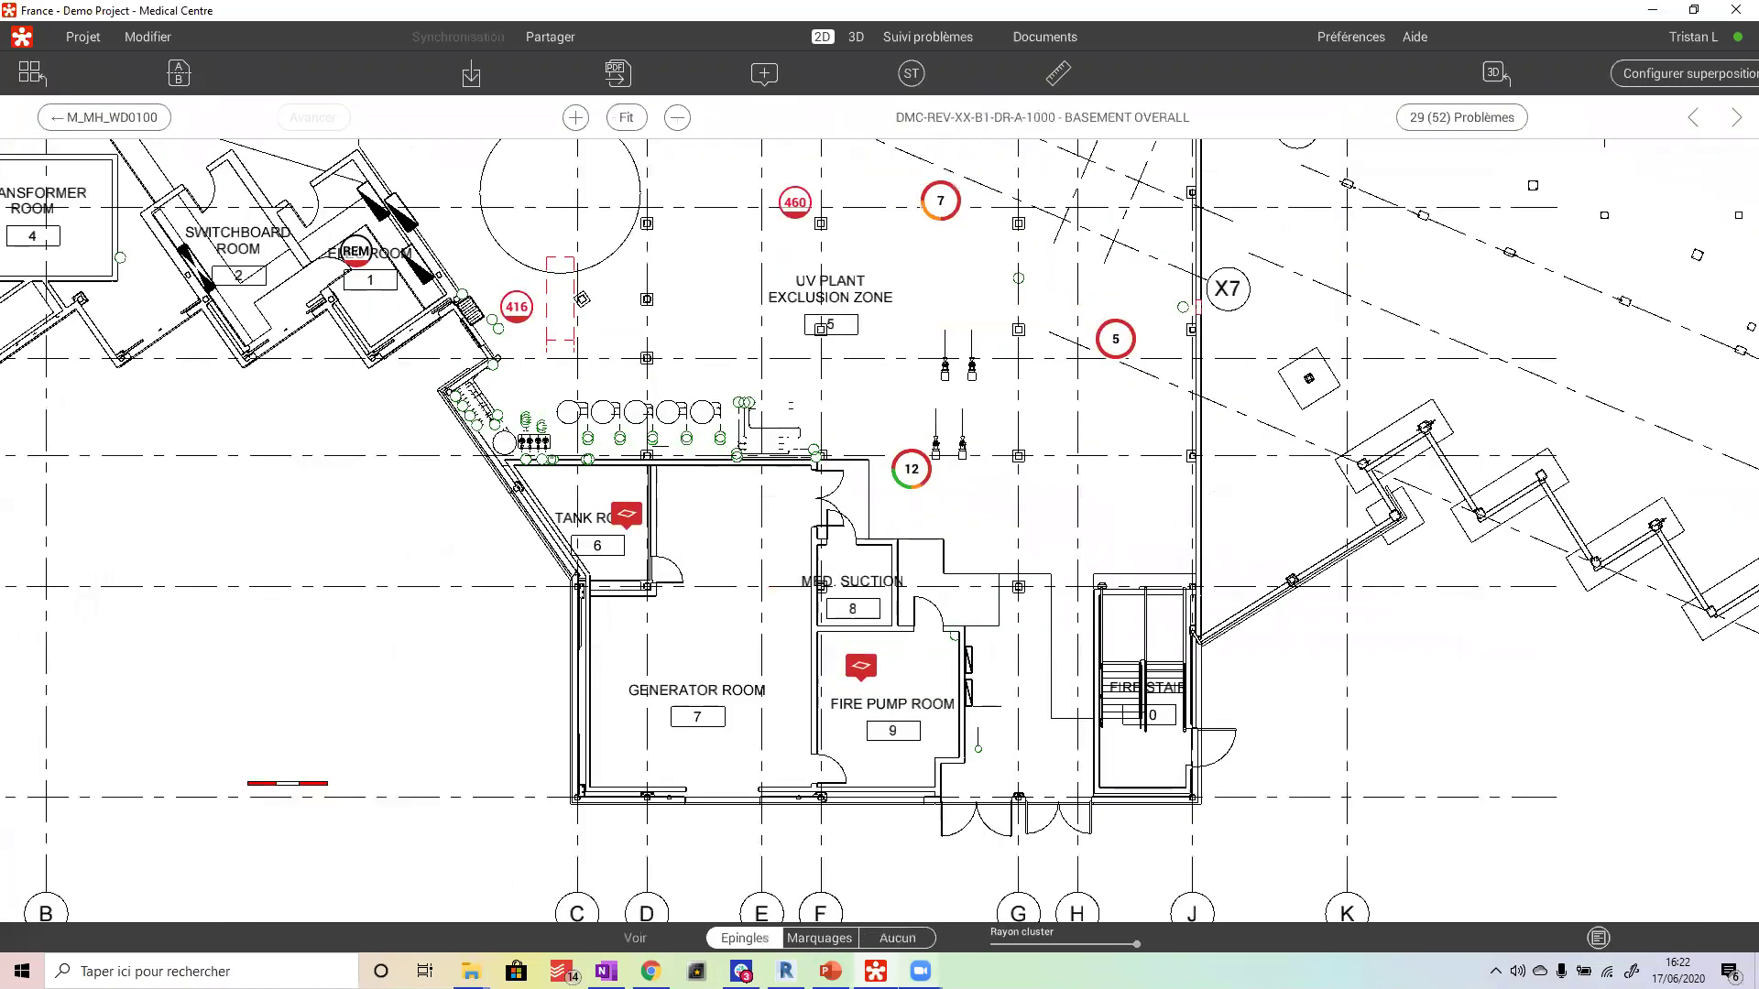
# - Display the issues as markups instead of pins on the basement sheet around the generator room and UV plant exclusion zone
pyautogui.moveTo(1135, 943)
pyautogui.mouseDown()
pyautogui.moveTo(990, 936)
pyautogui.moveTo(1136, 943)
pyautogui.mouseUp()
pyautogui.click(850, 938)
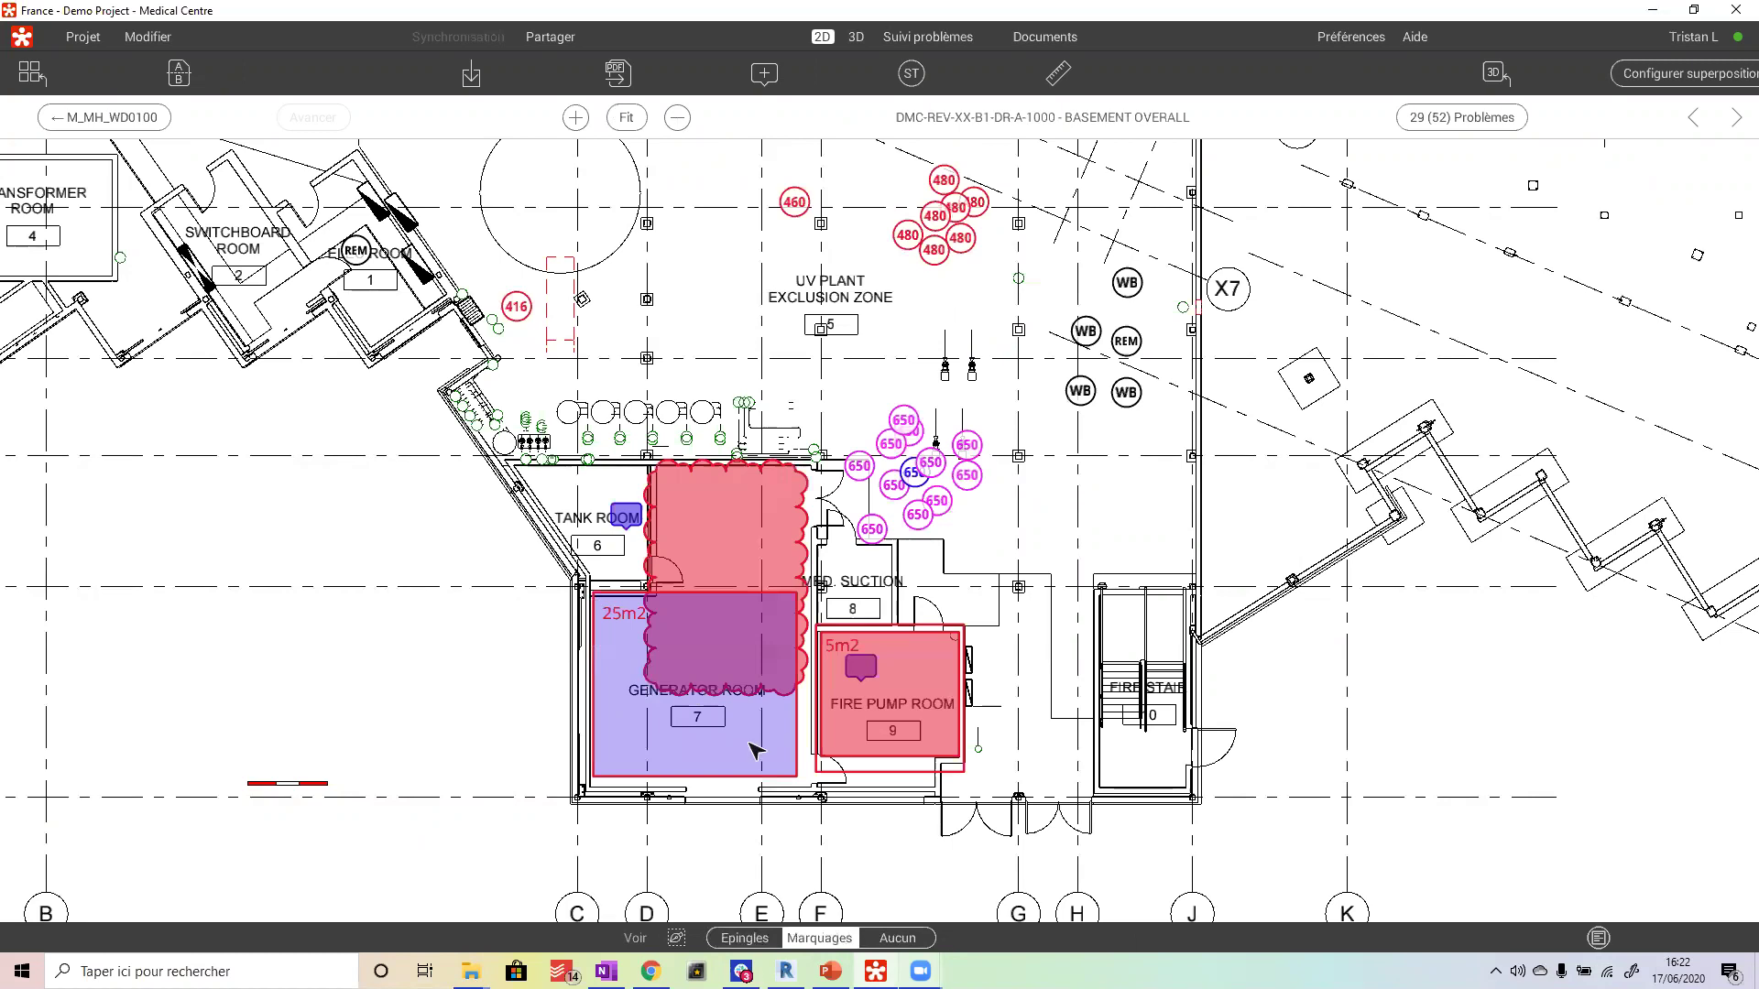
pyautogui.scroll(2, 753, 749)
pyautogui.scroll(-2, 769, 696)
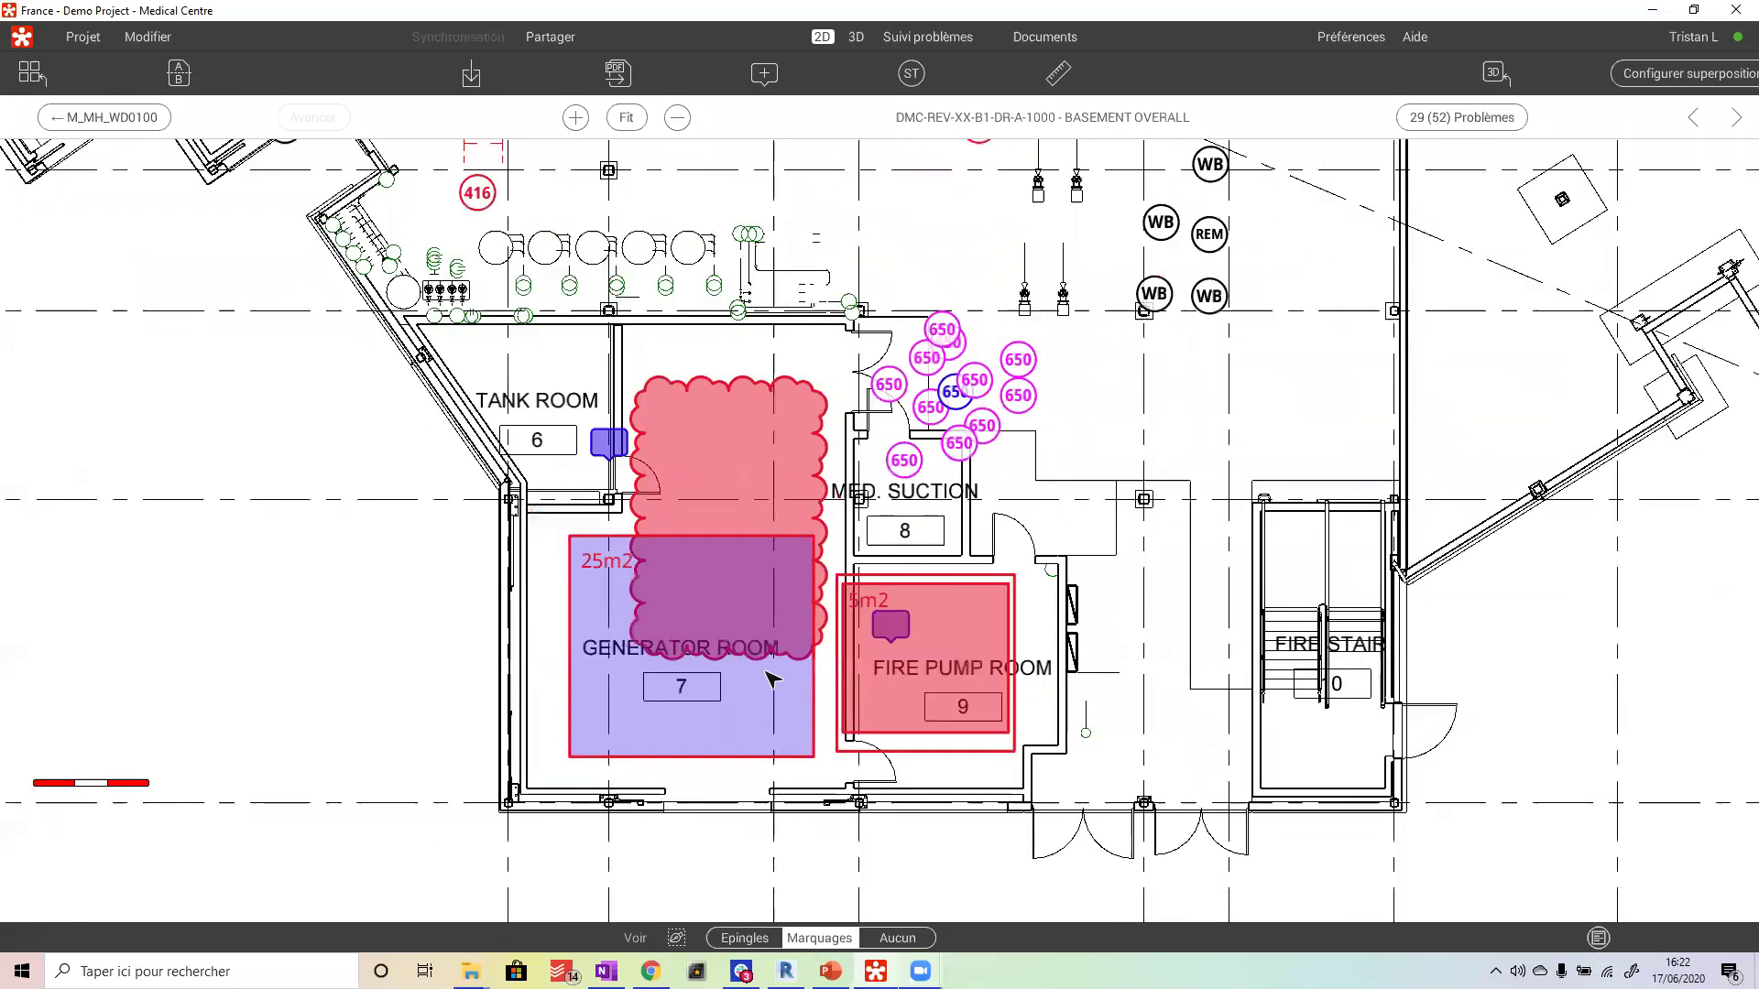
pyautogui.click(1728, 783)
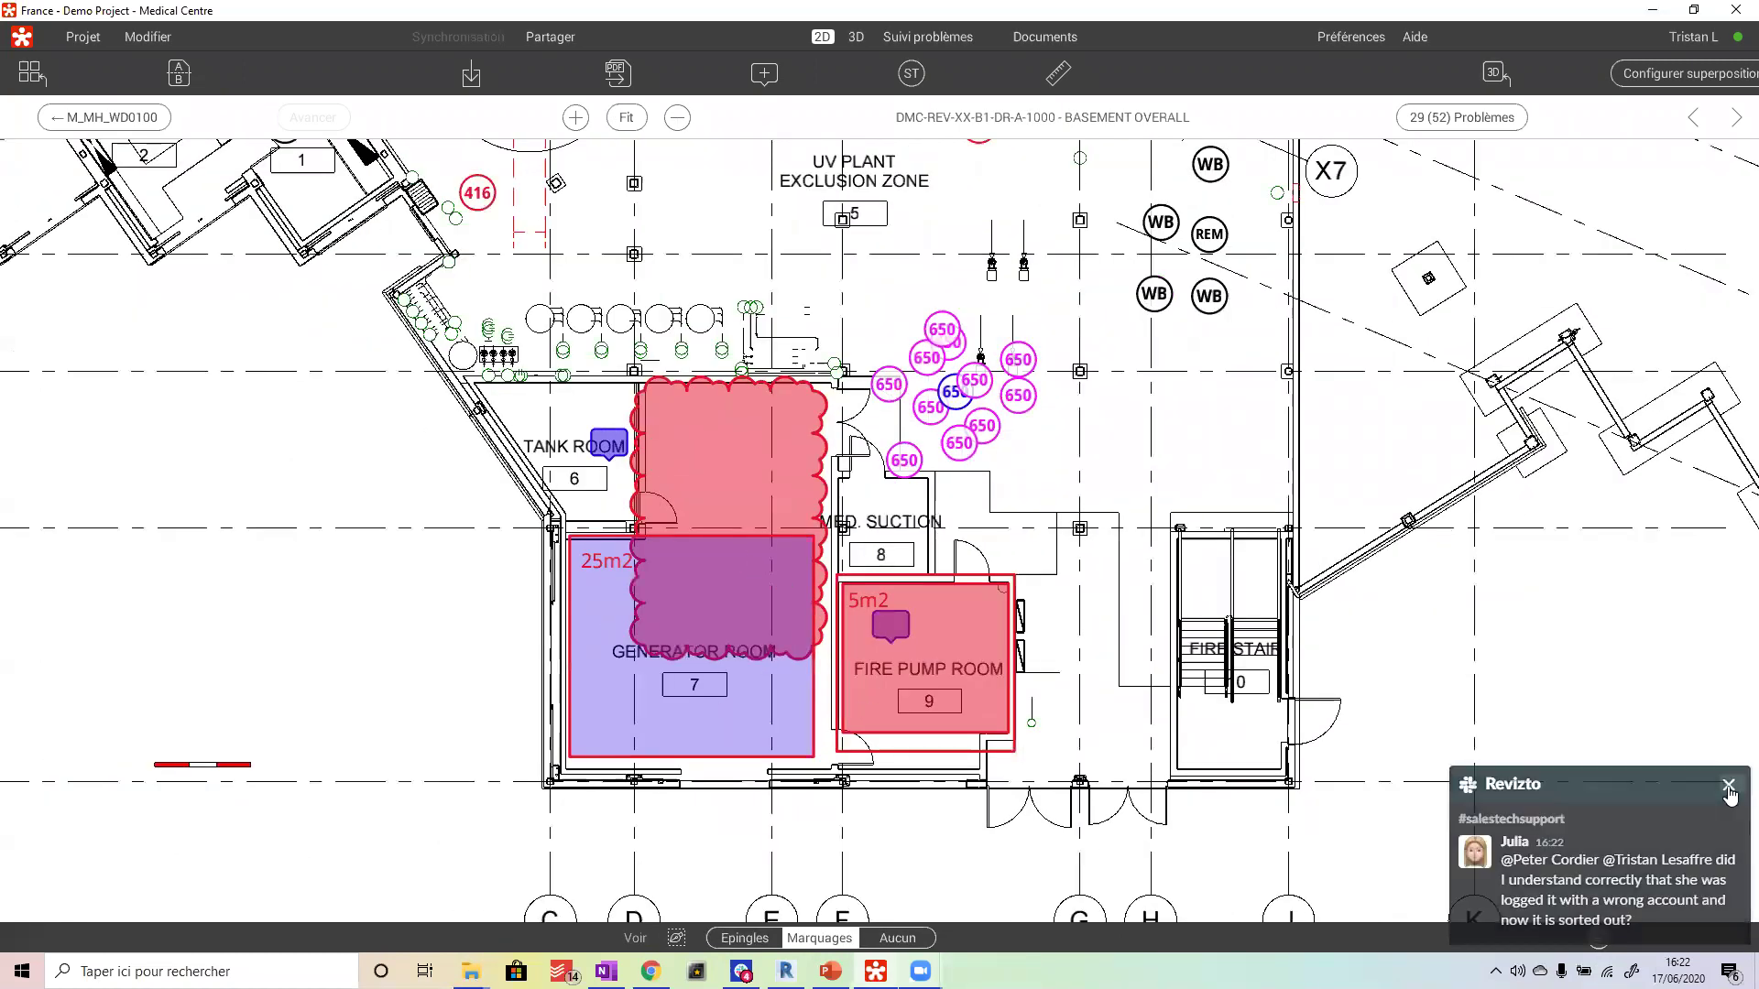
pyautogui.moveTo(805, 286); pyautogui.dragTo(894, 545)
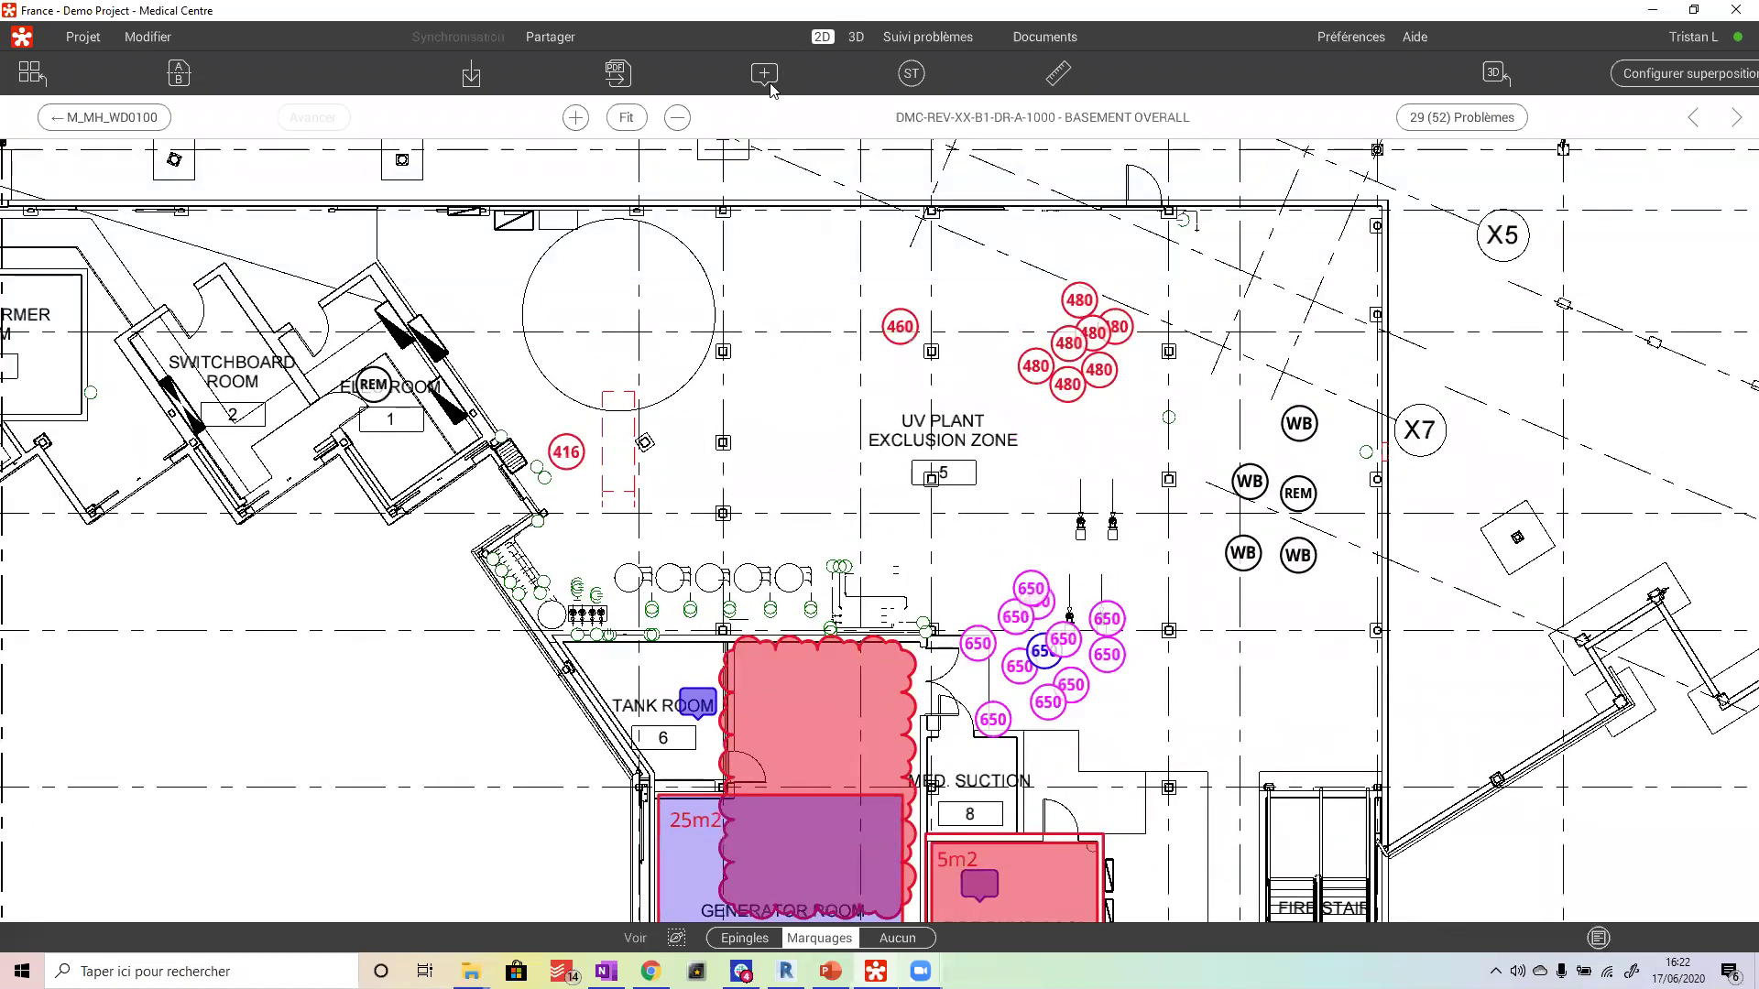
# - Start a new issue on the basement sheet and place its pin at the upper-left corner of the switchboard room
pyautogui.moveTo(356, 429); pyautogui.dragTo(665, 514)
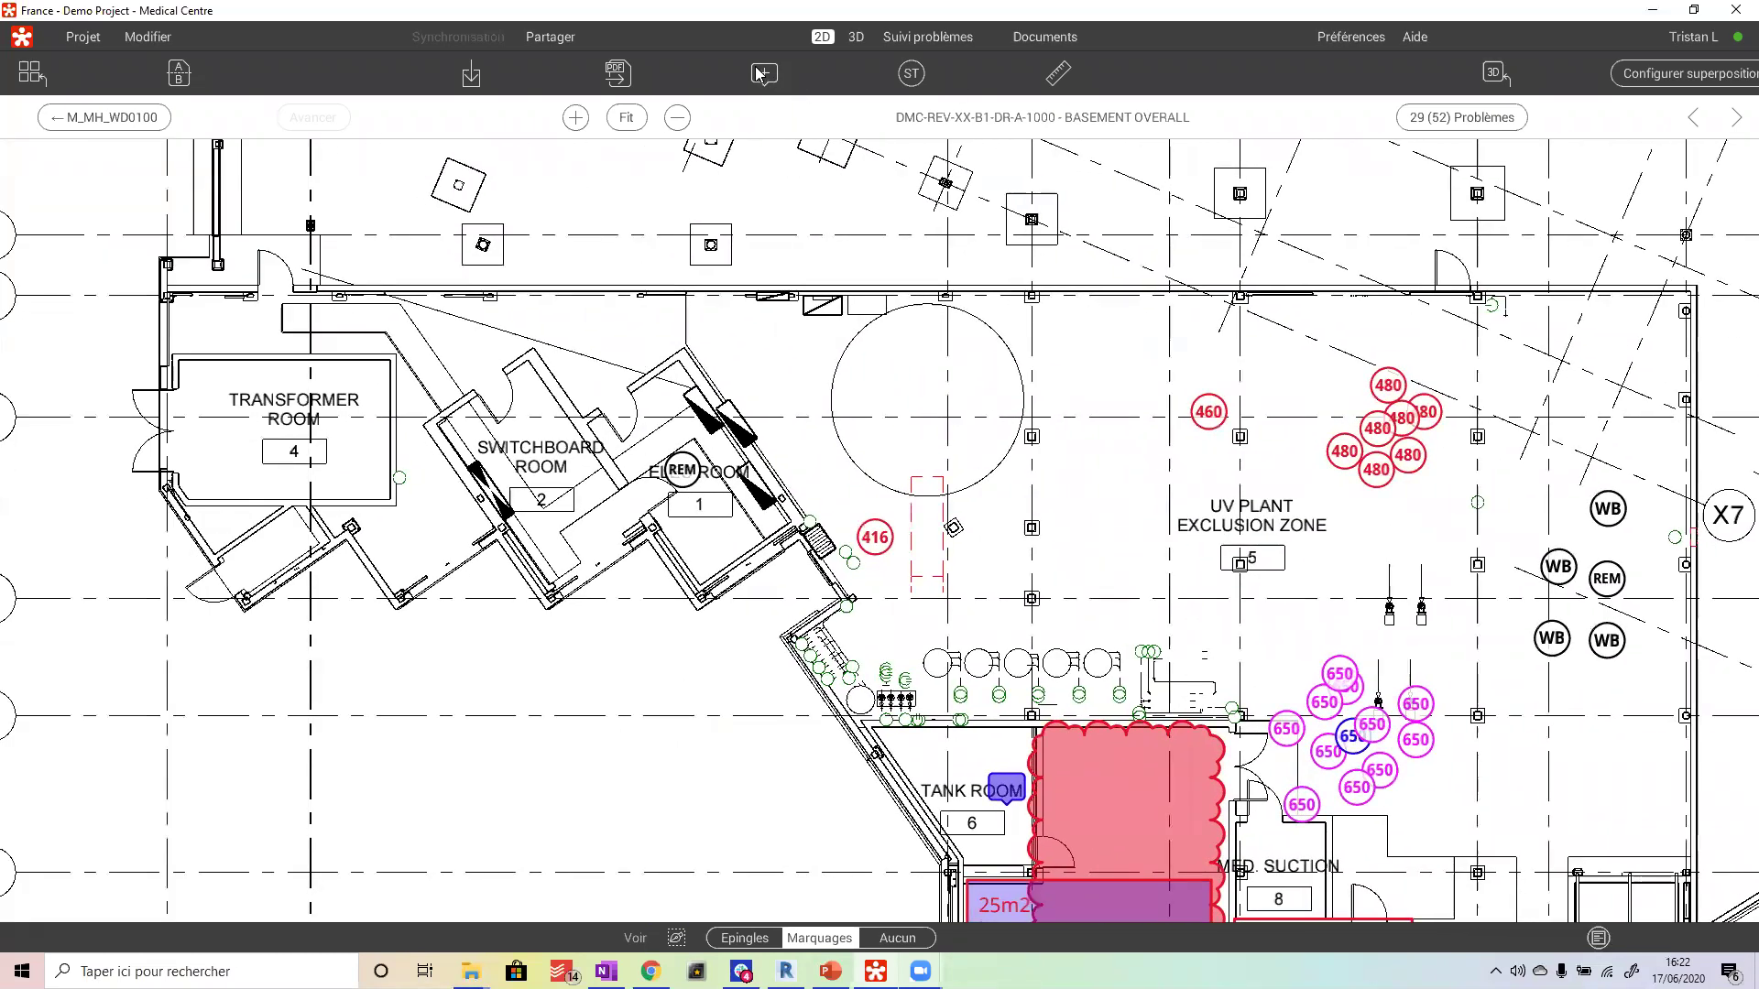
pyautogui.click(758, 71)
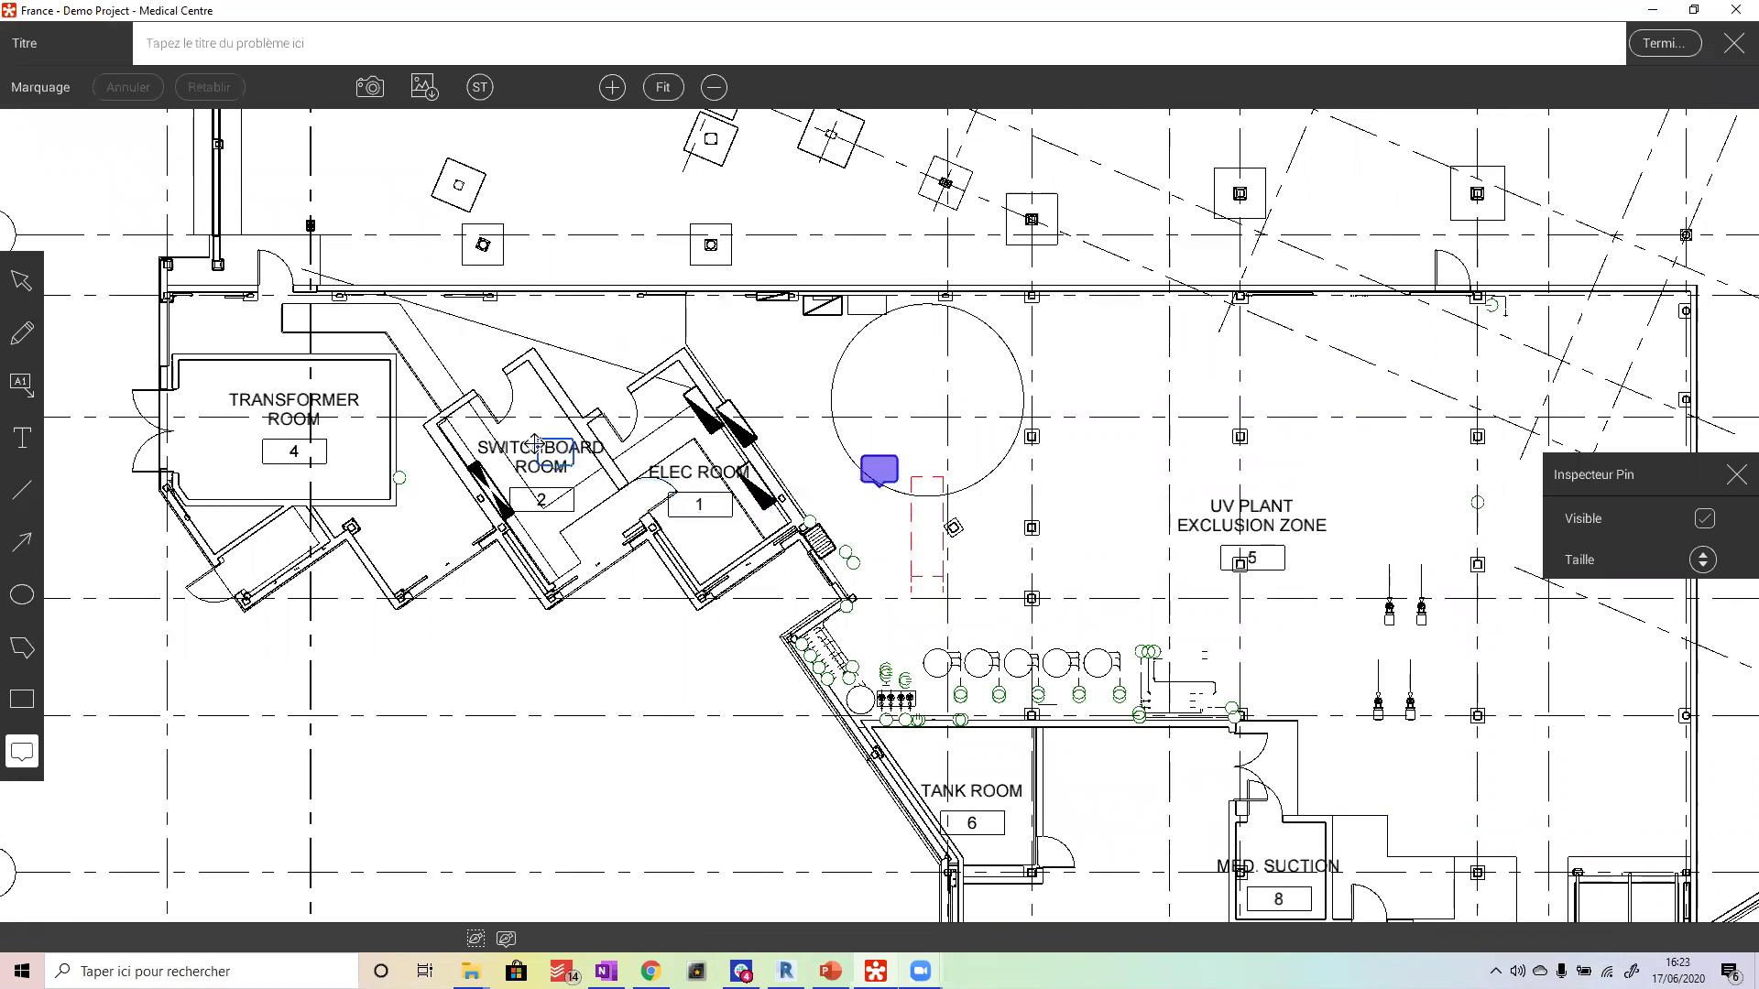
pyautogui.click(485, 424)
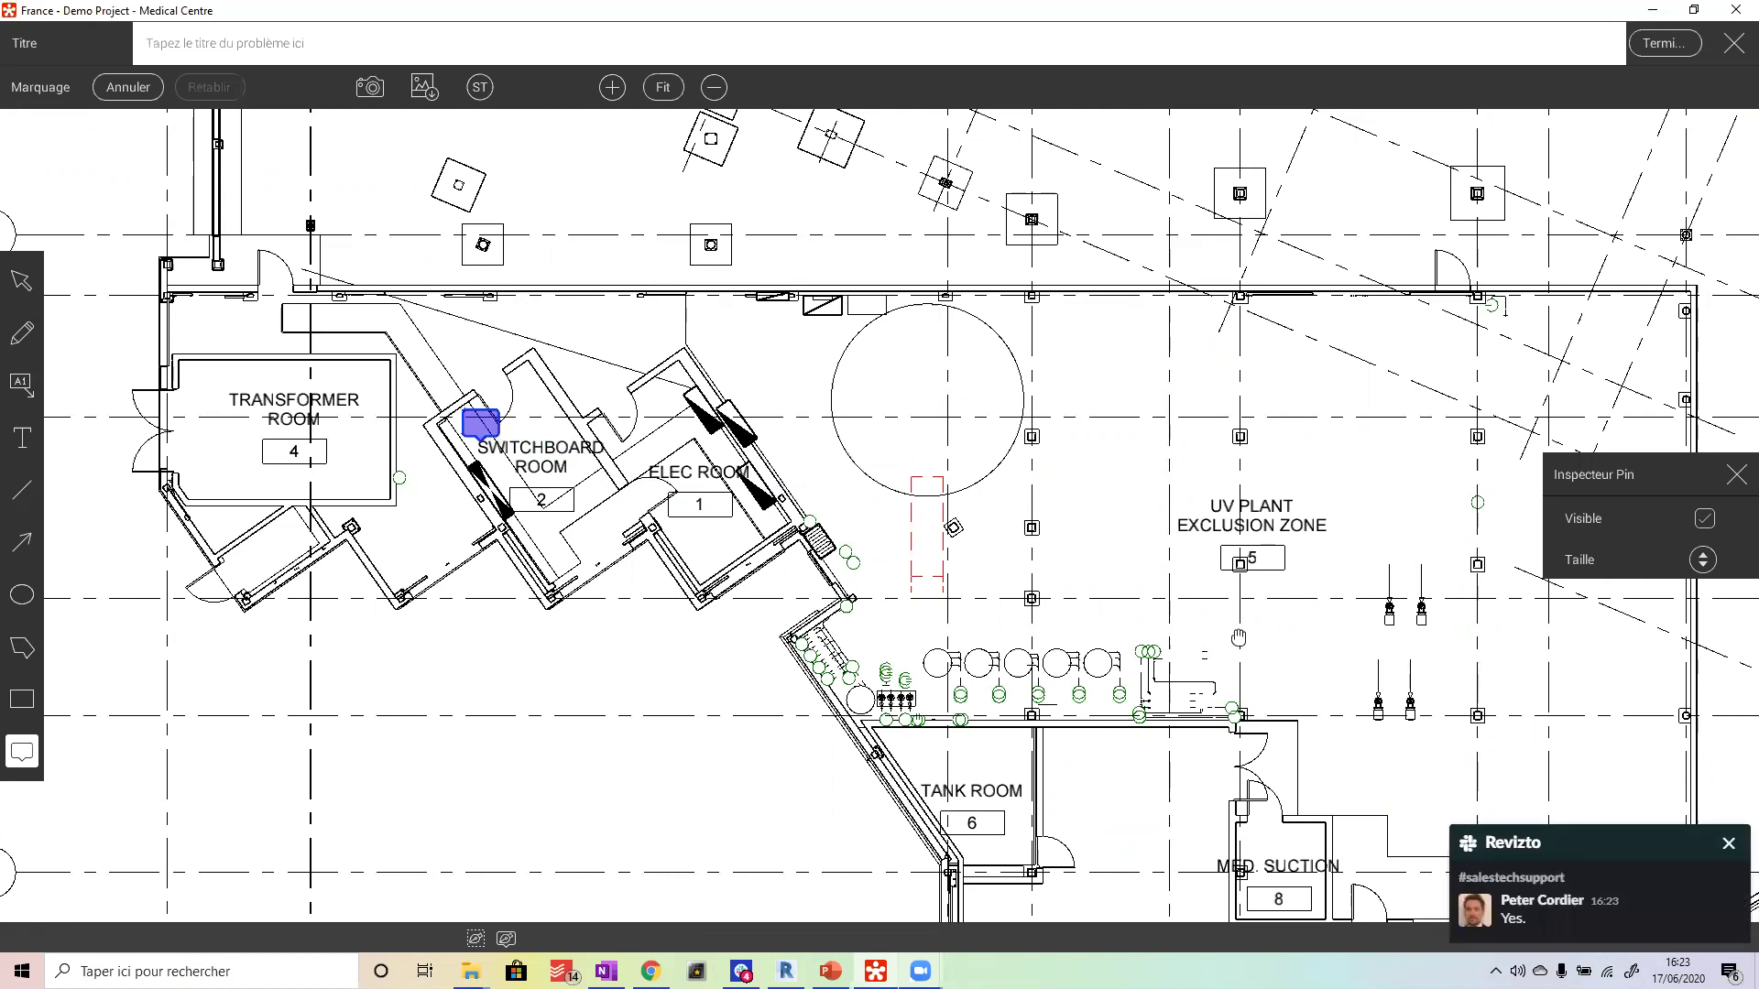
pyautogui.click(1728, 843)
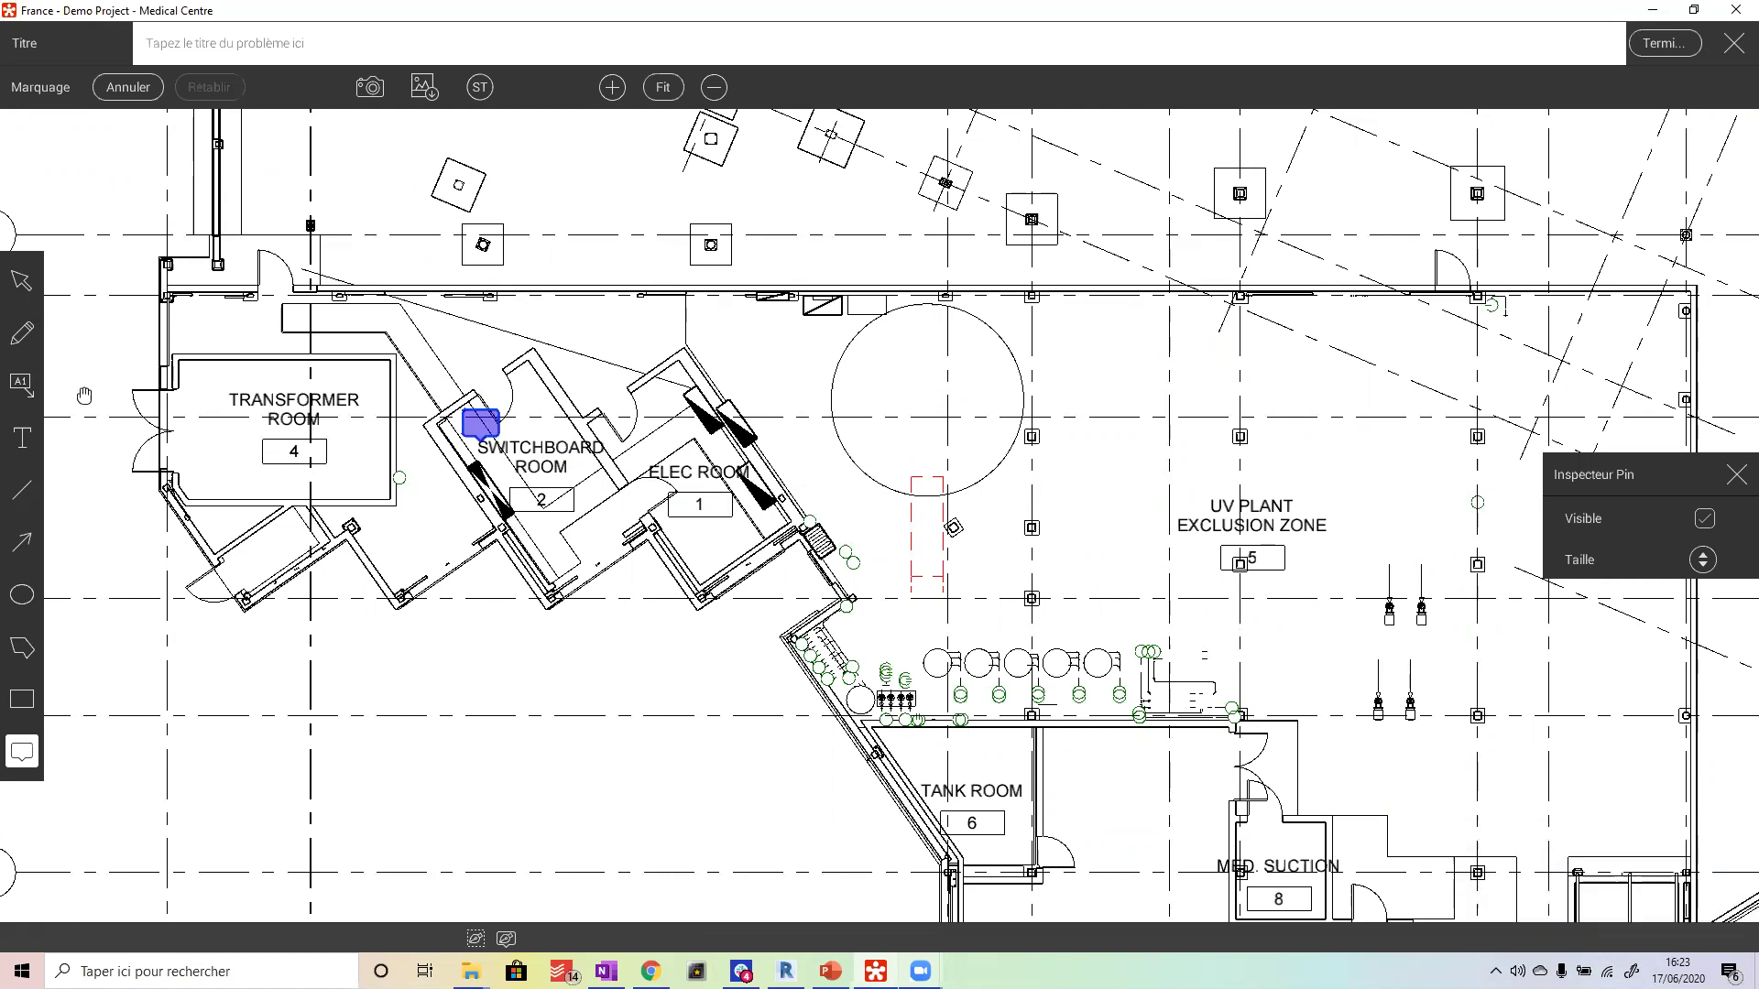
# - Switch to Slack, try to pause its notifications, and close its window and the remaining message pop-up
pyautogui.click(741, 970)
pyautogui.click(318, 209)
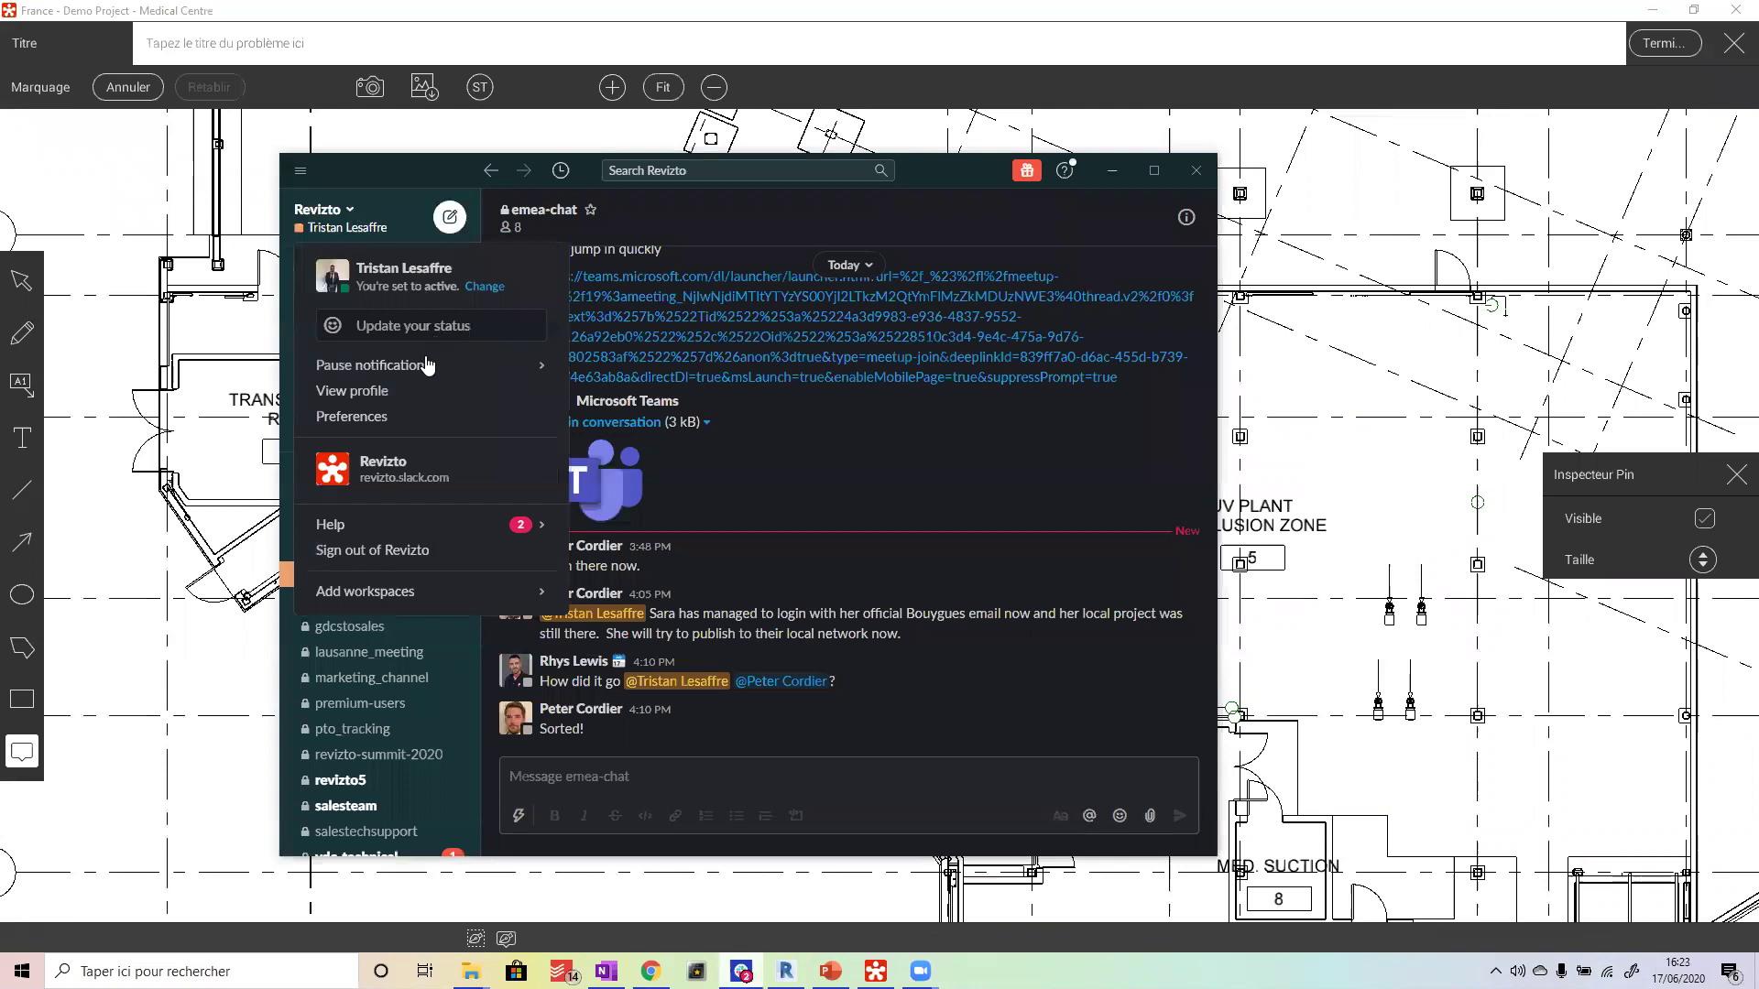
pyautogui.moveTo(429, 365)
pyautogui.click(615, 414)
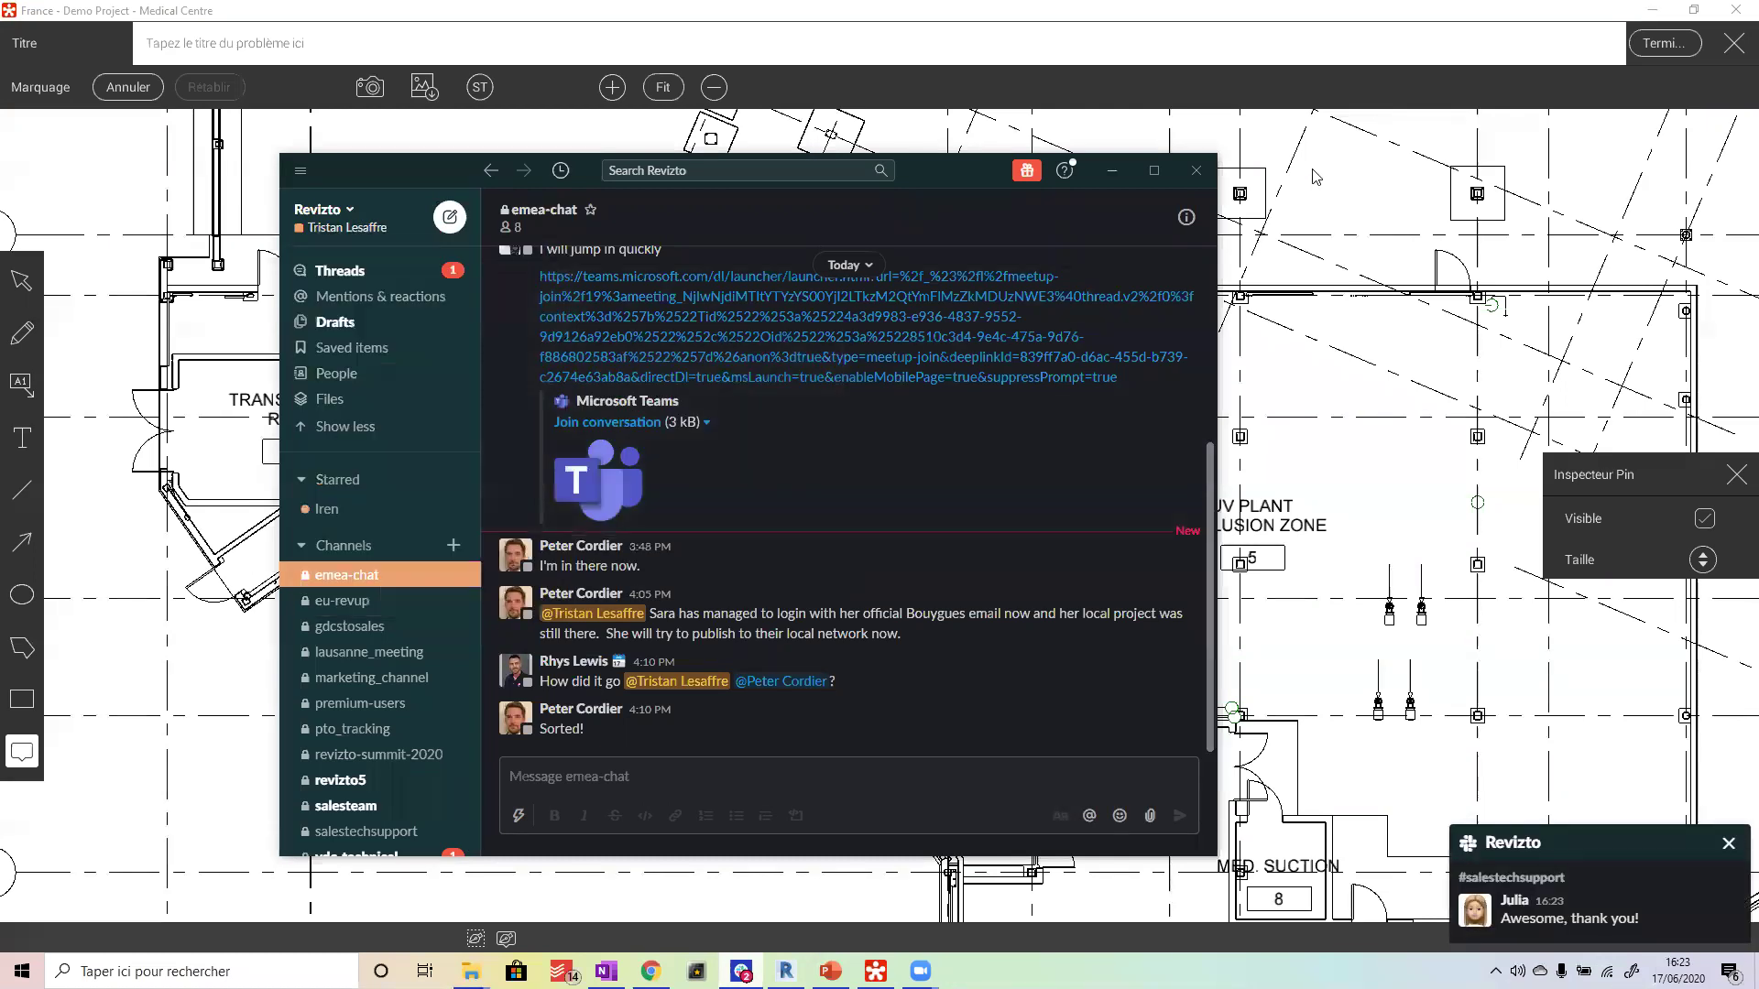
pyautogui.click(1196, 170)
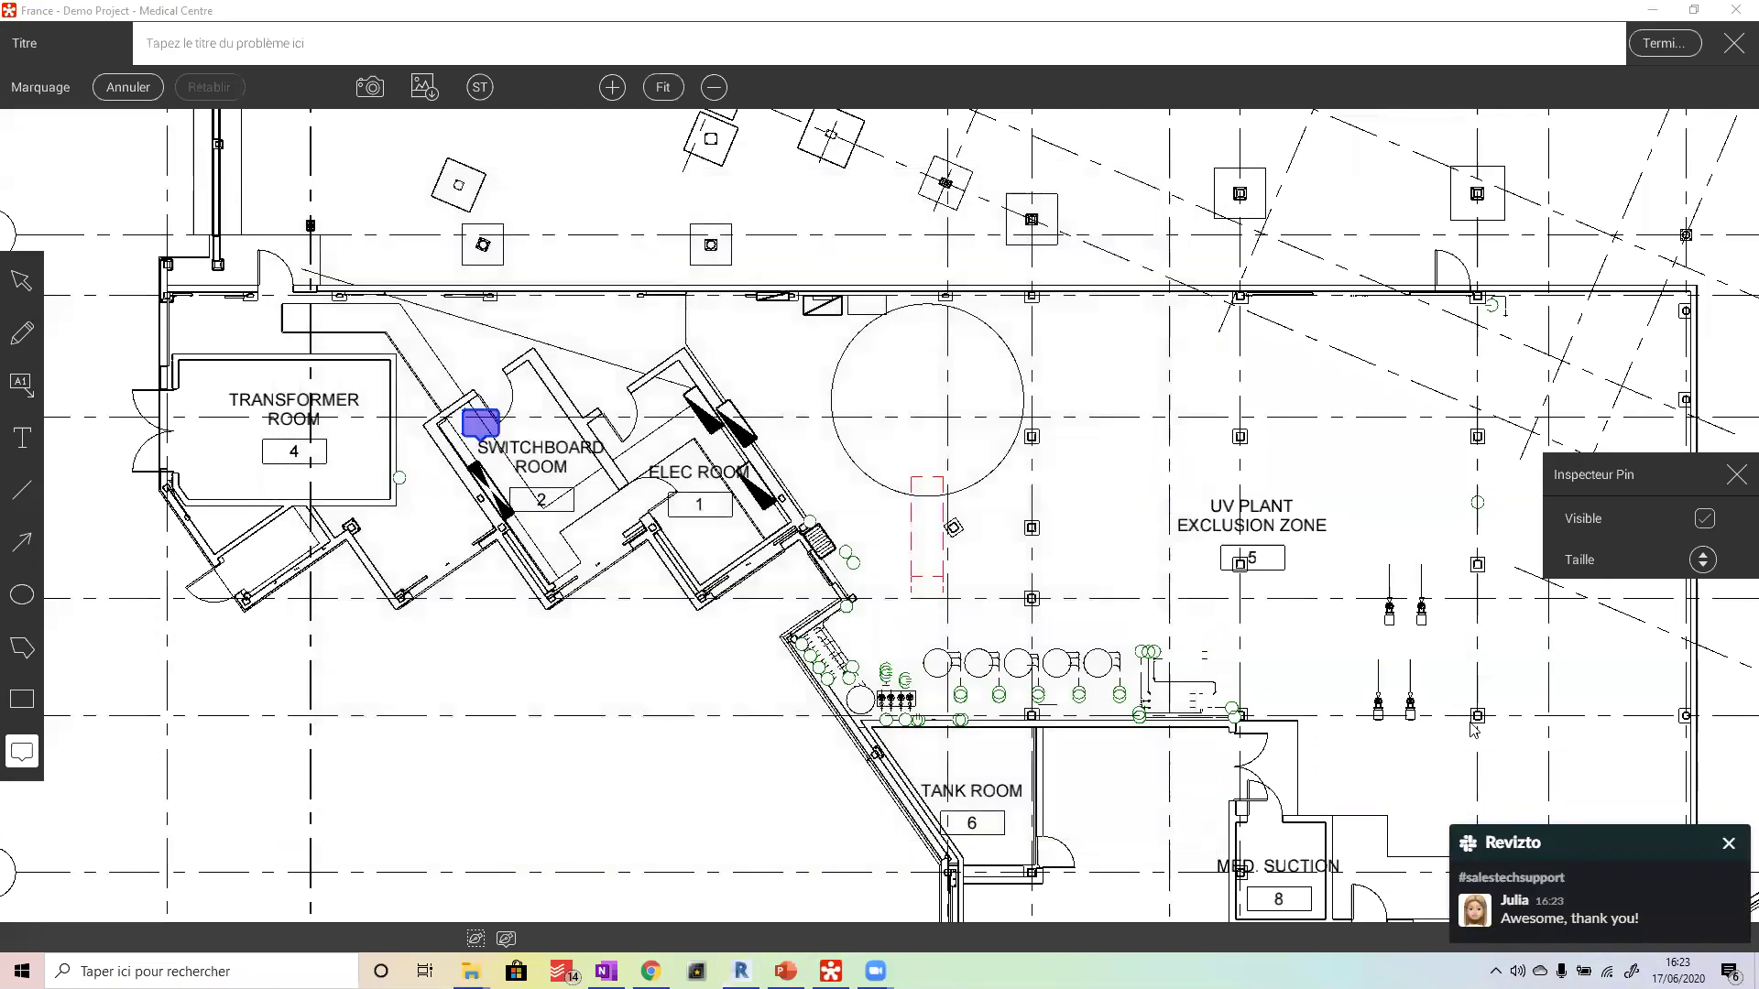
pyautogui.click(1729, 841)
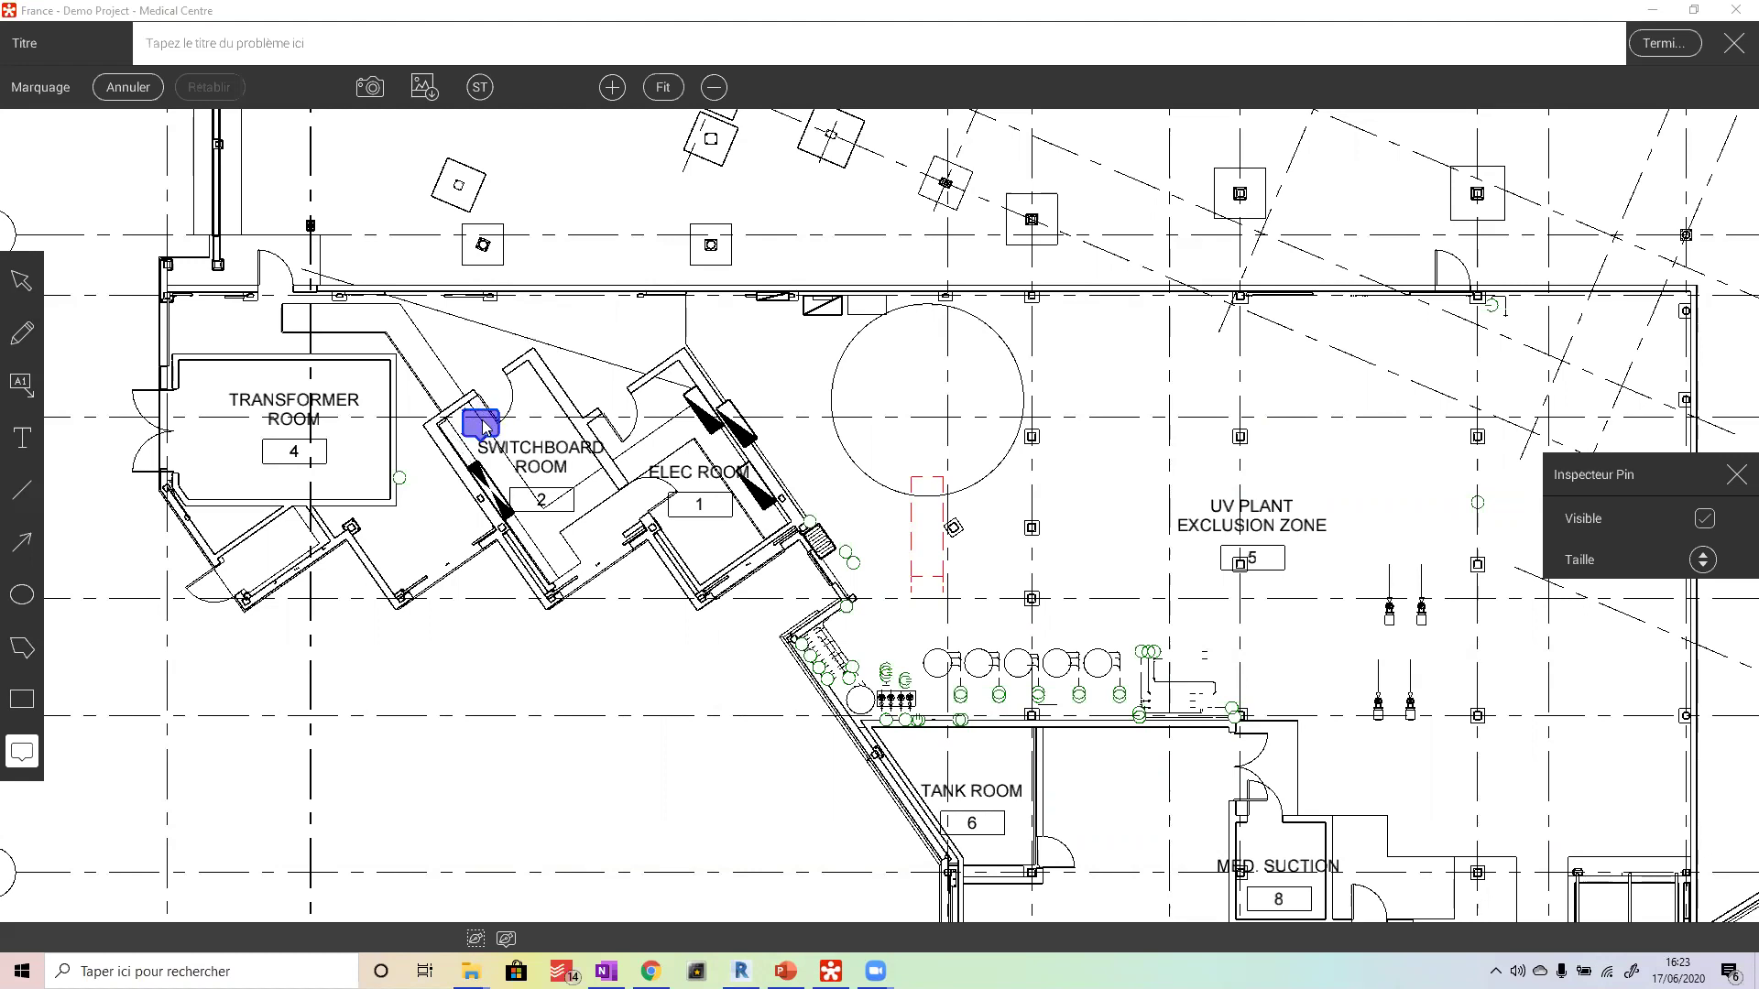
# - Circle the switchboard room with a red freehand stroke and draw a red arrow from it up toward the elec room's upper corner
pyautogui.click(22, 334)
pyautogui.moveTo(570, 461)
pyautogui.mouseDown()
pyautogui.moveTo(504, 463)
pyautogui.moveTo(485, 521)
pyautogui.moveTo(565, 599)
pyautogui.moveTo(630, 521)
pyautogui.moveTo(568, 458)
pyautogui.mouseUp()
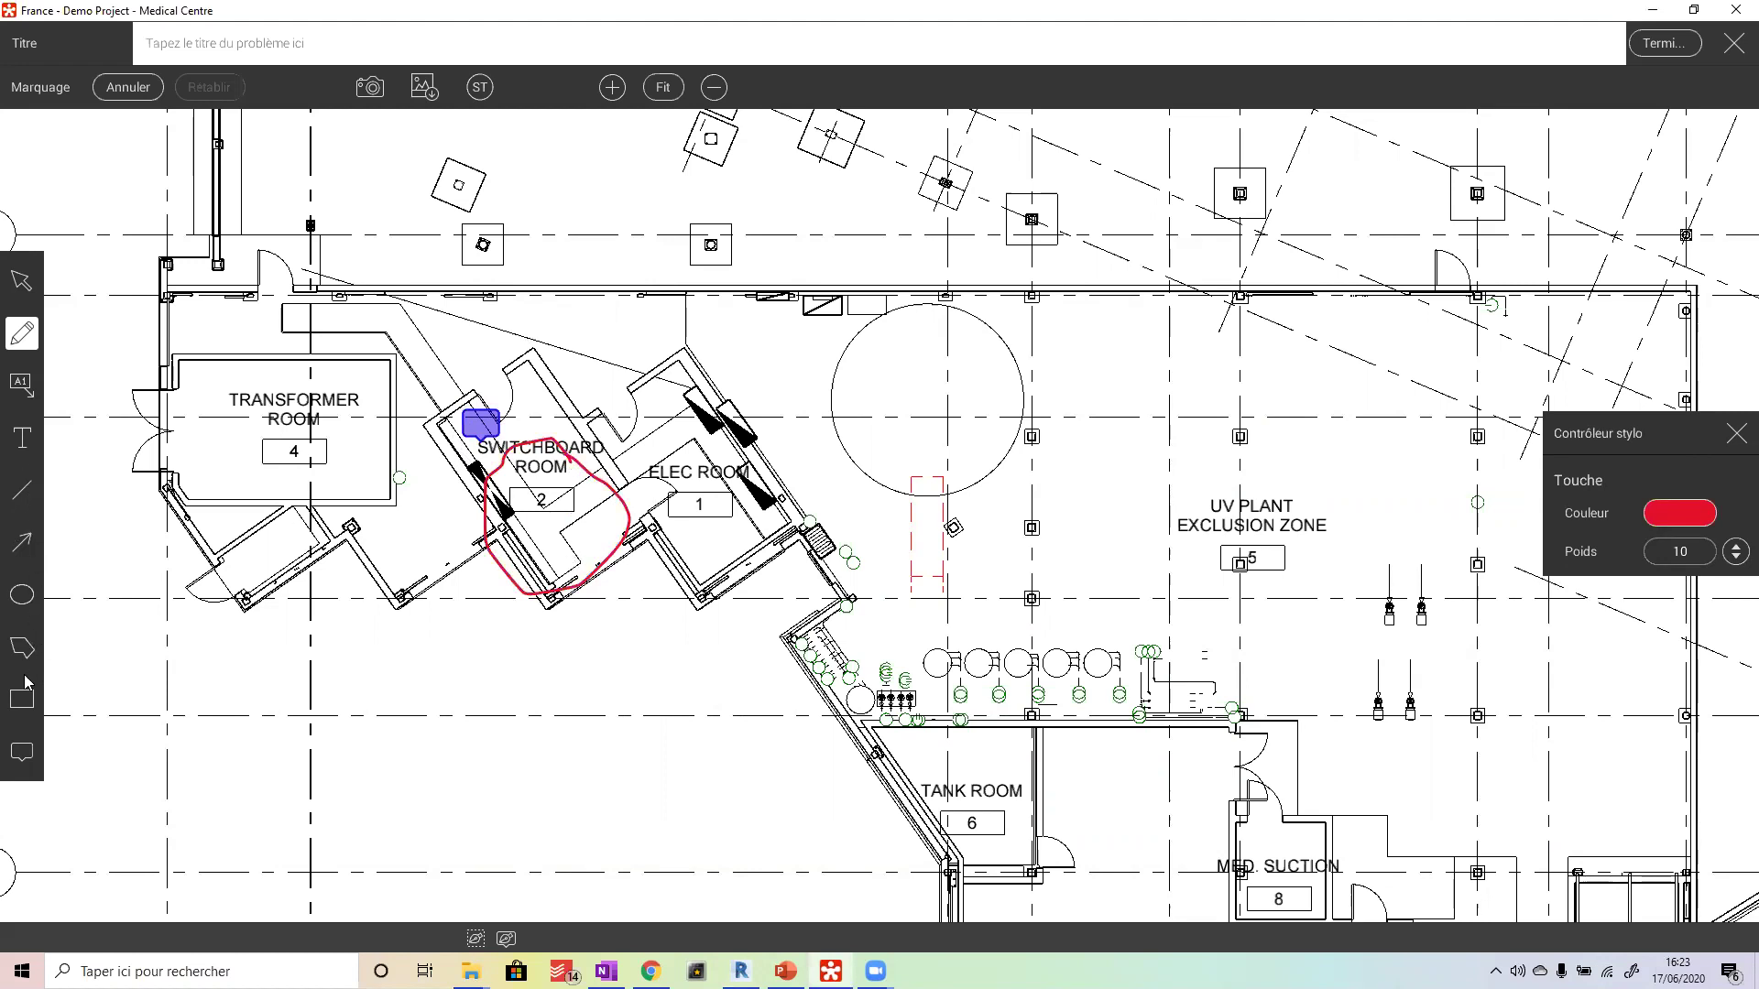
pyautogui.click(18, 548)
pyautogui.moveTo(554, 495); pyautogui.dragTo(630, 361)
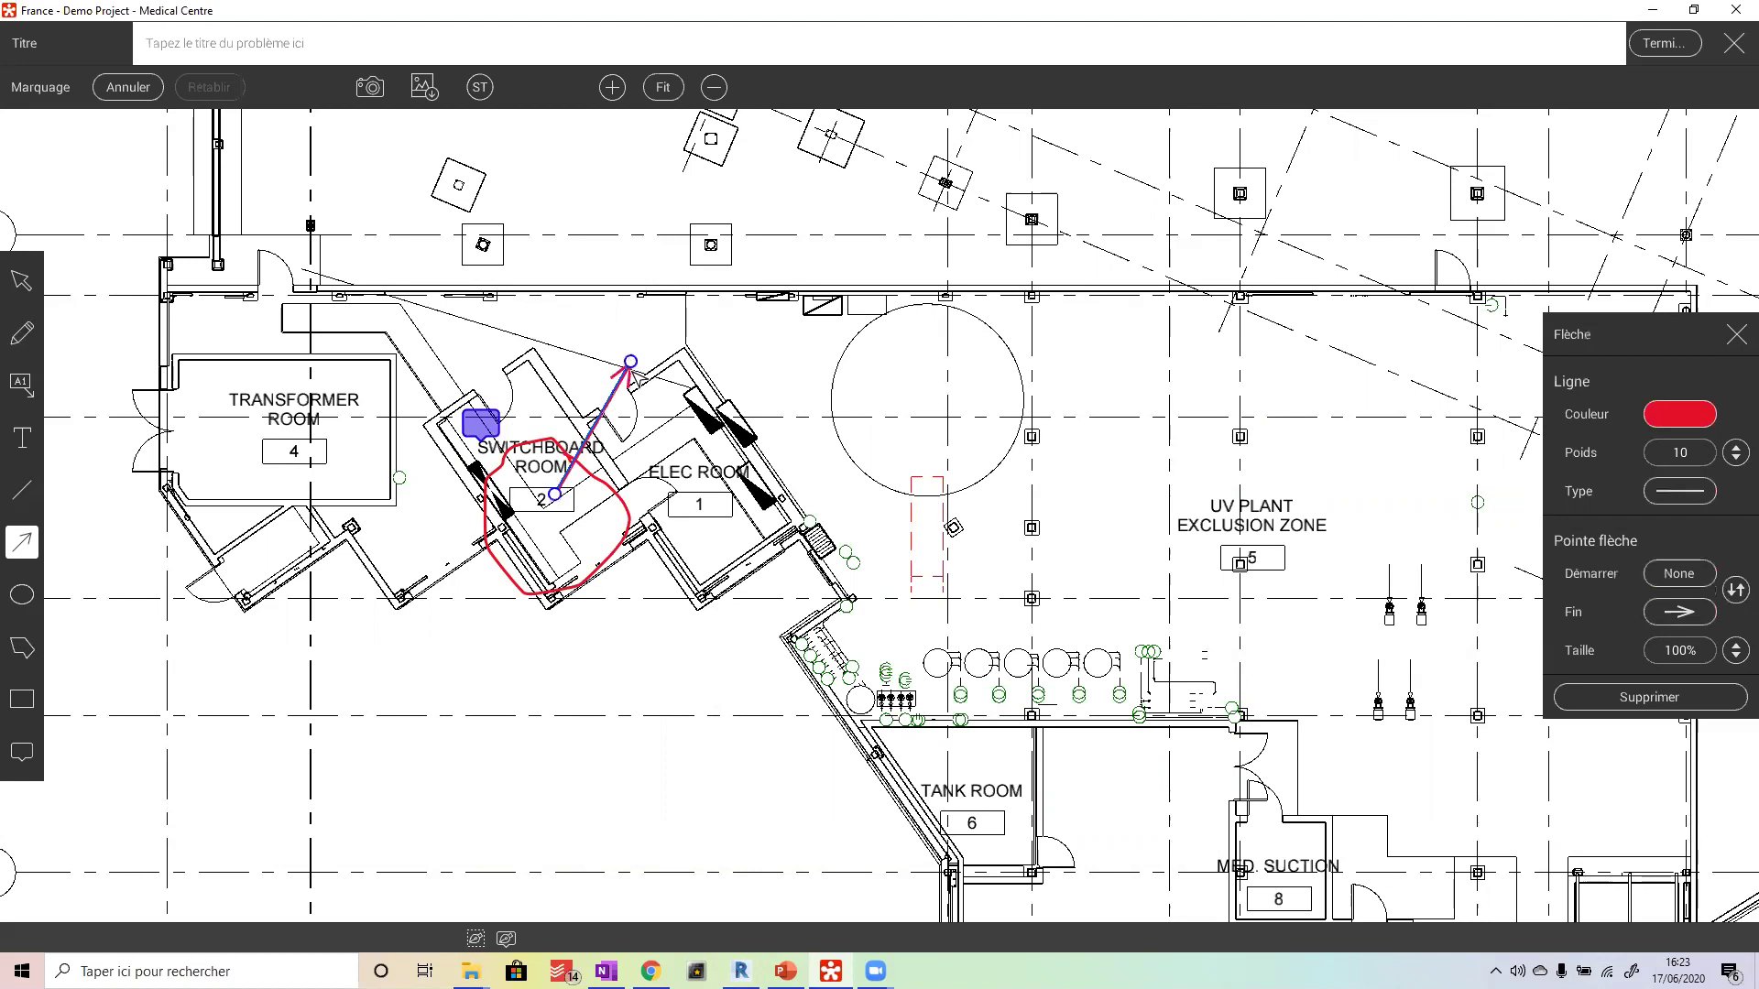
# - Add a callout reading "test" that points to the switchboard room, and save the issue with the title "Titre 1"
pyautogui.click(22, 385)
pyautogui.moveTo(578, 518); pyautogui.dragTo(770, 302)
pyautogui.write('test')
pyautogui.press('Return')
pyautogui.click(282, 53)
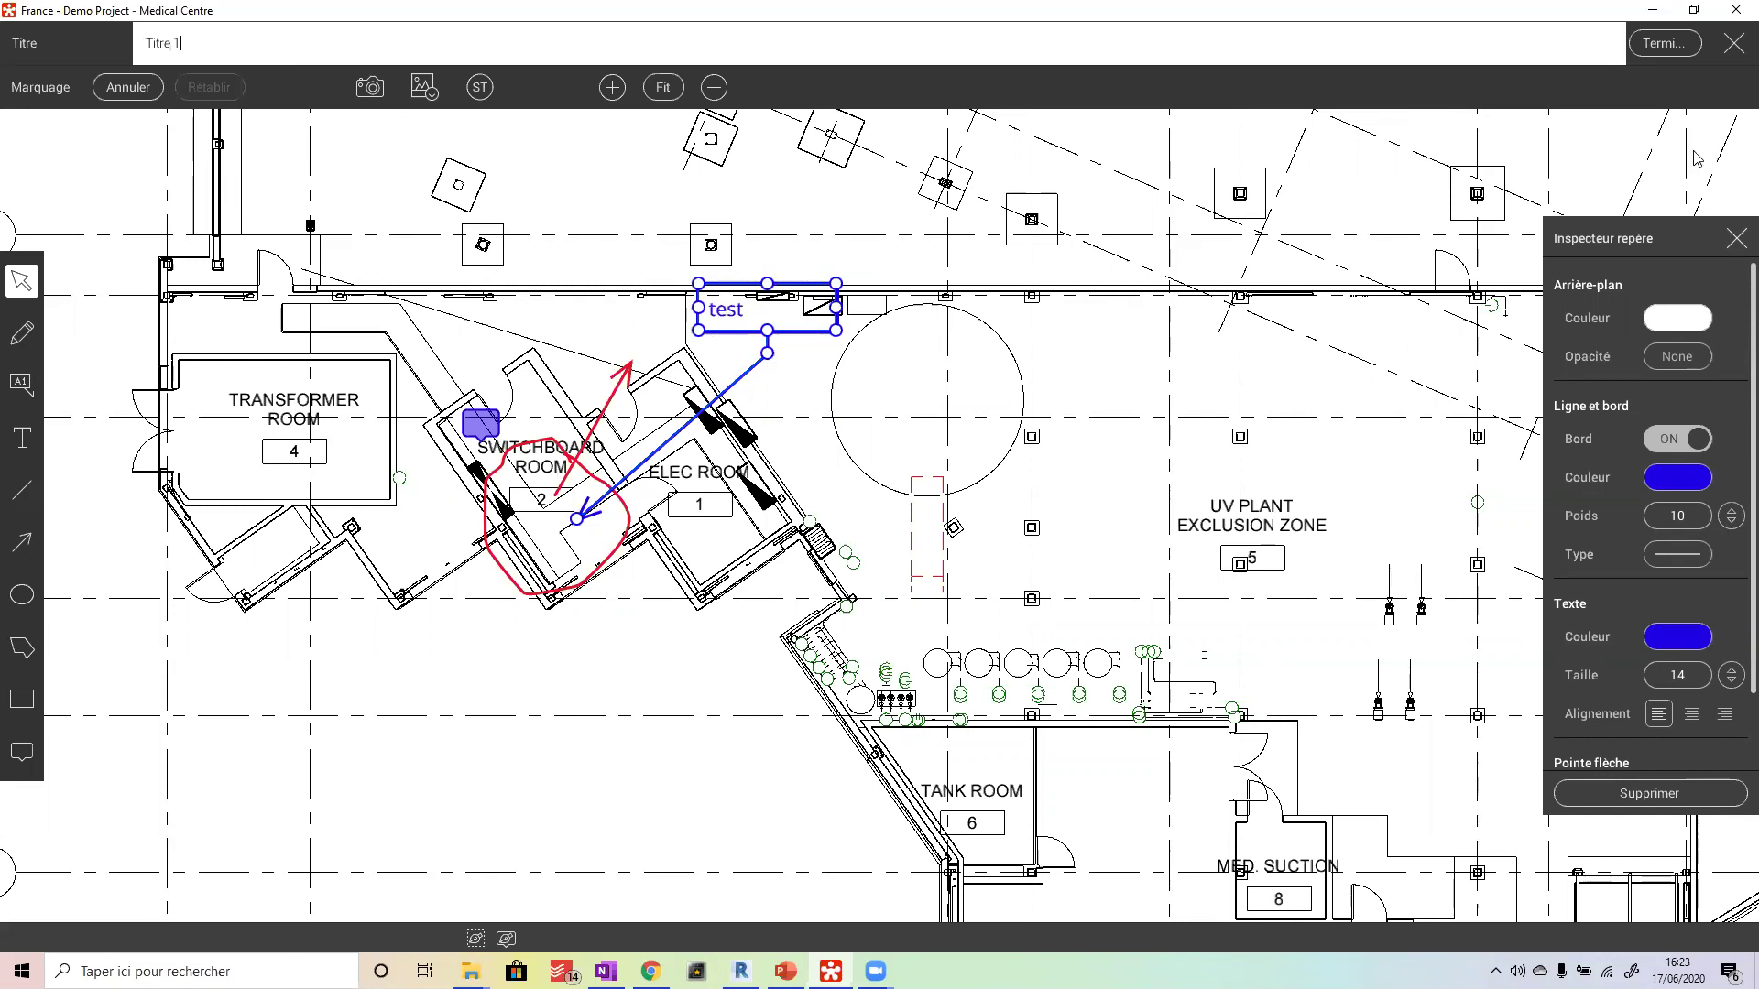
pyautogui.click(1661, 48)
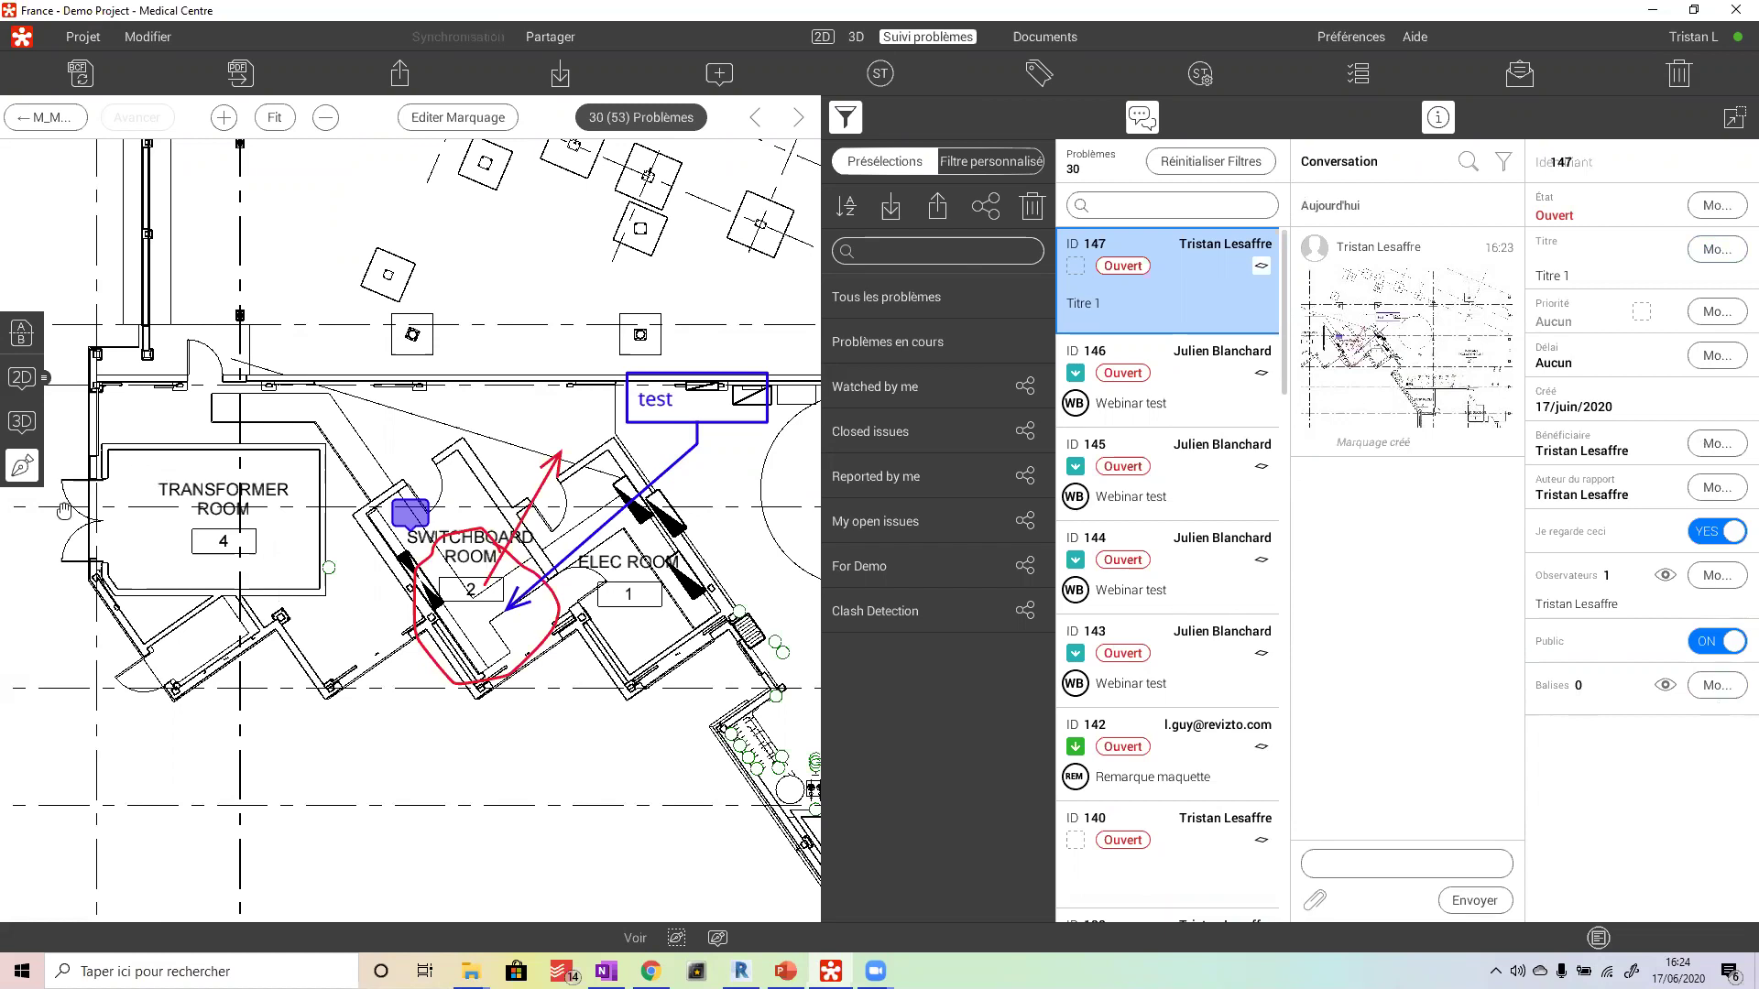
# - View the new issue's location in 3D, and return to its 2D markup to examine the surrounding plan
pyautogui.click(22, 423)
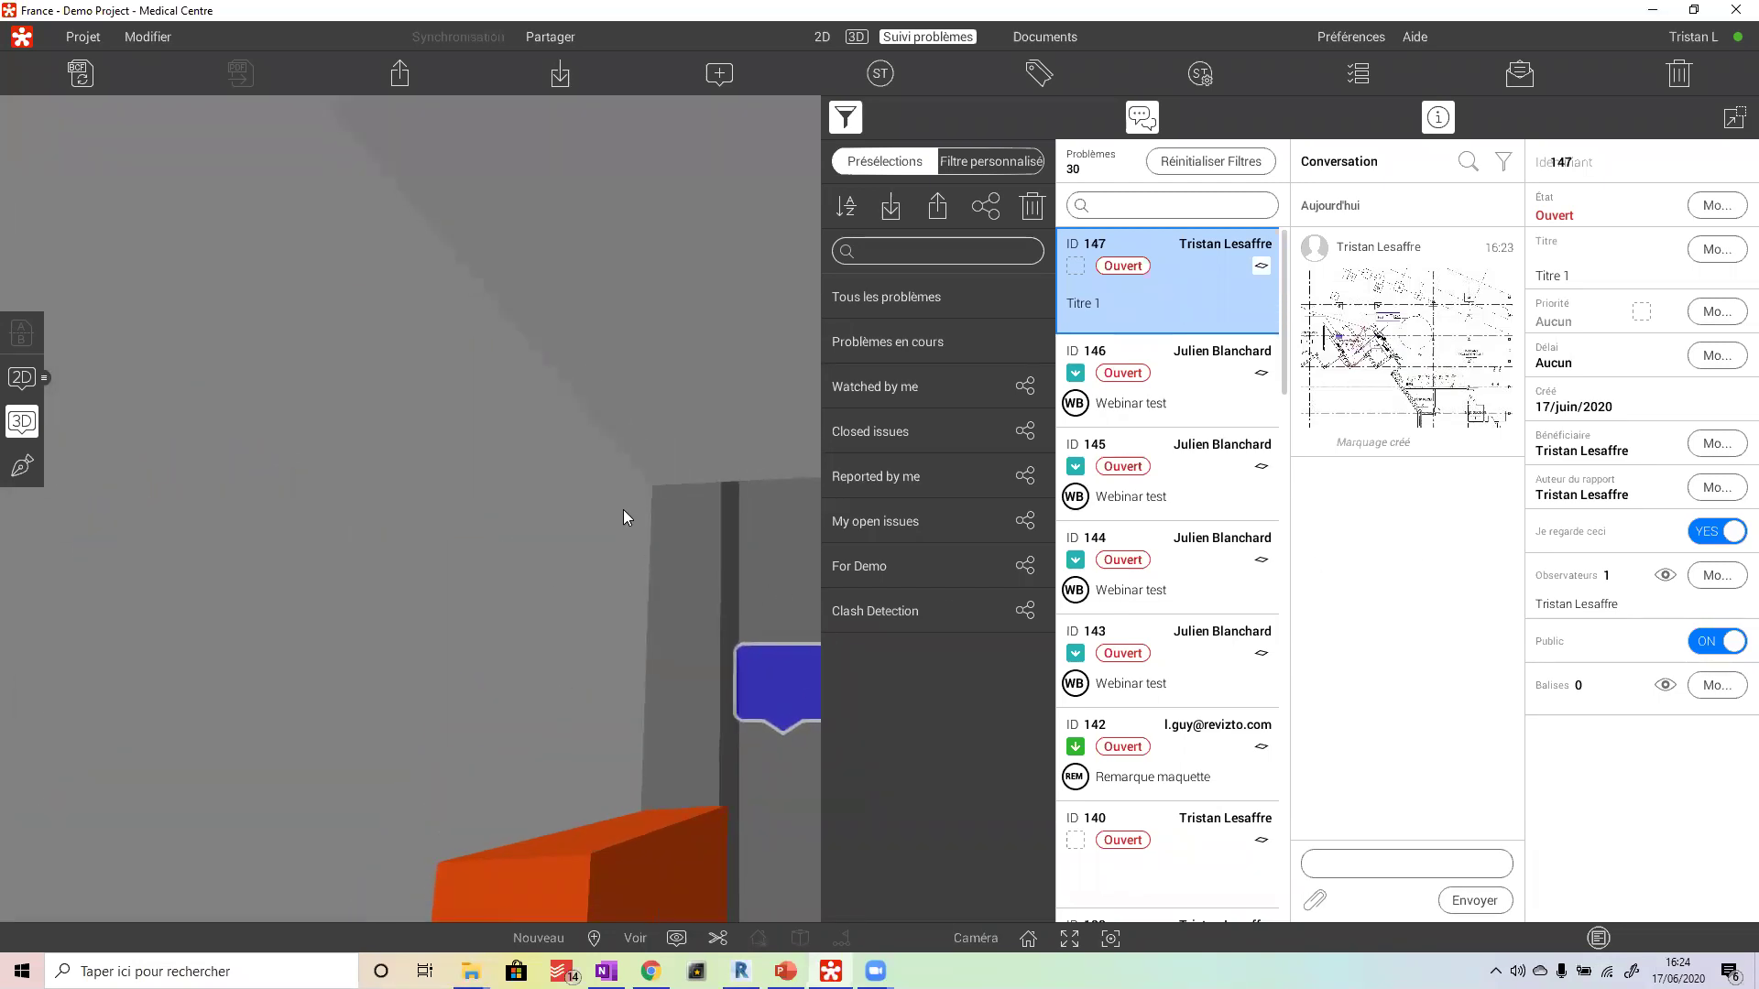
pyautogui.click(21, 466)
pyautogui.scroll(-5, 633, 532)
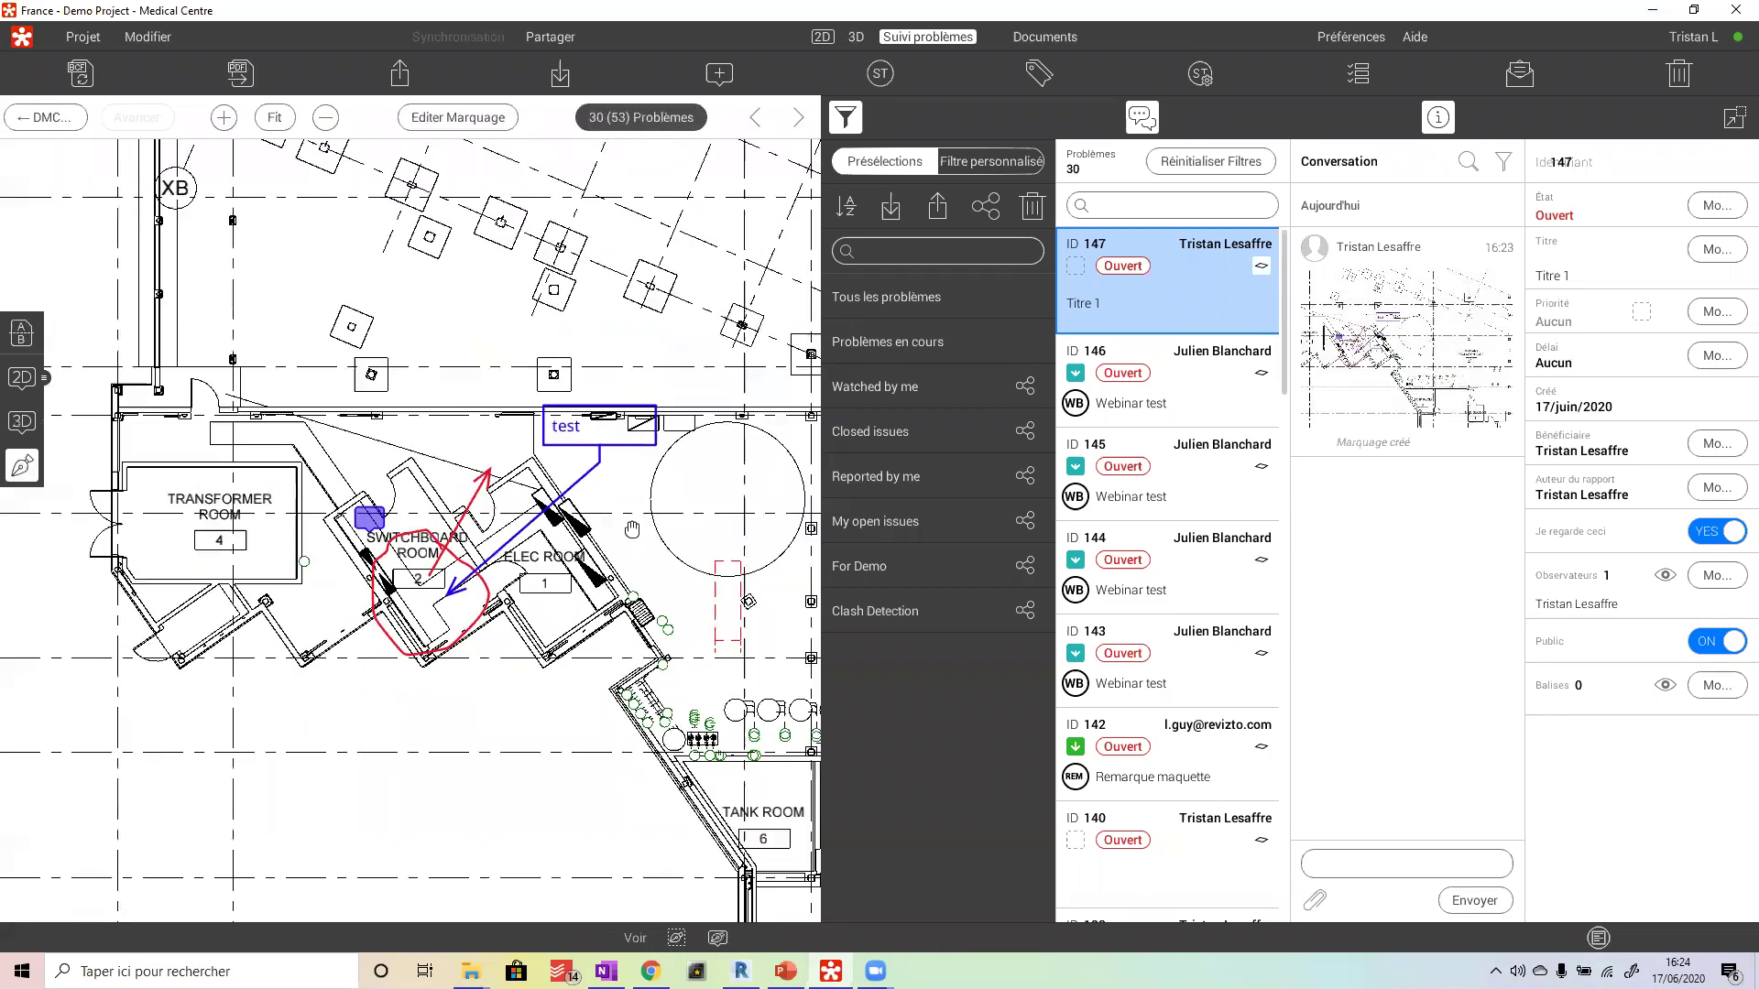
pyautogui.scroll(2, 394, 600)
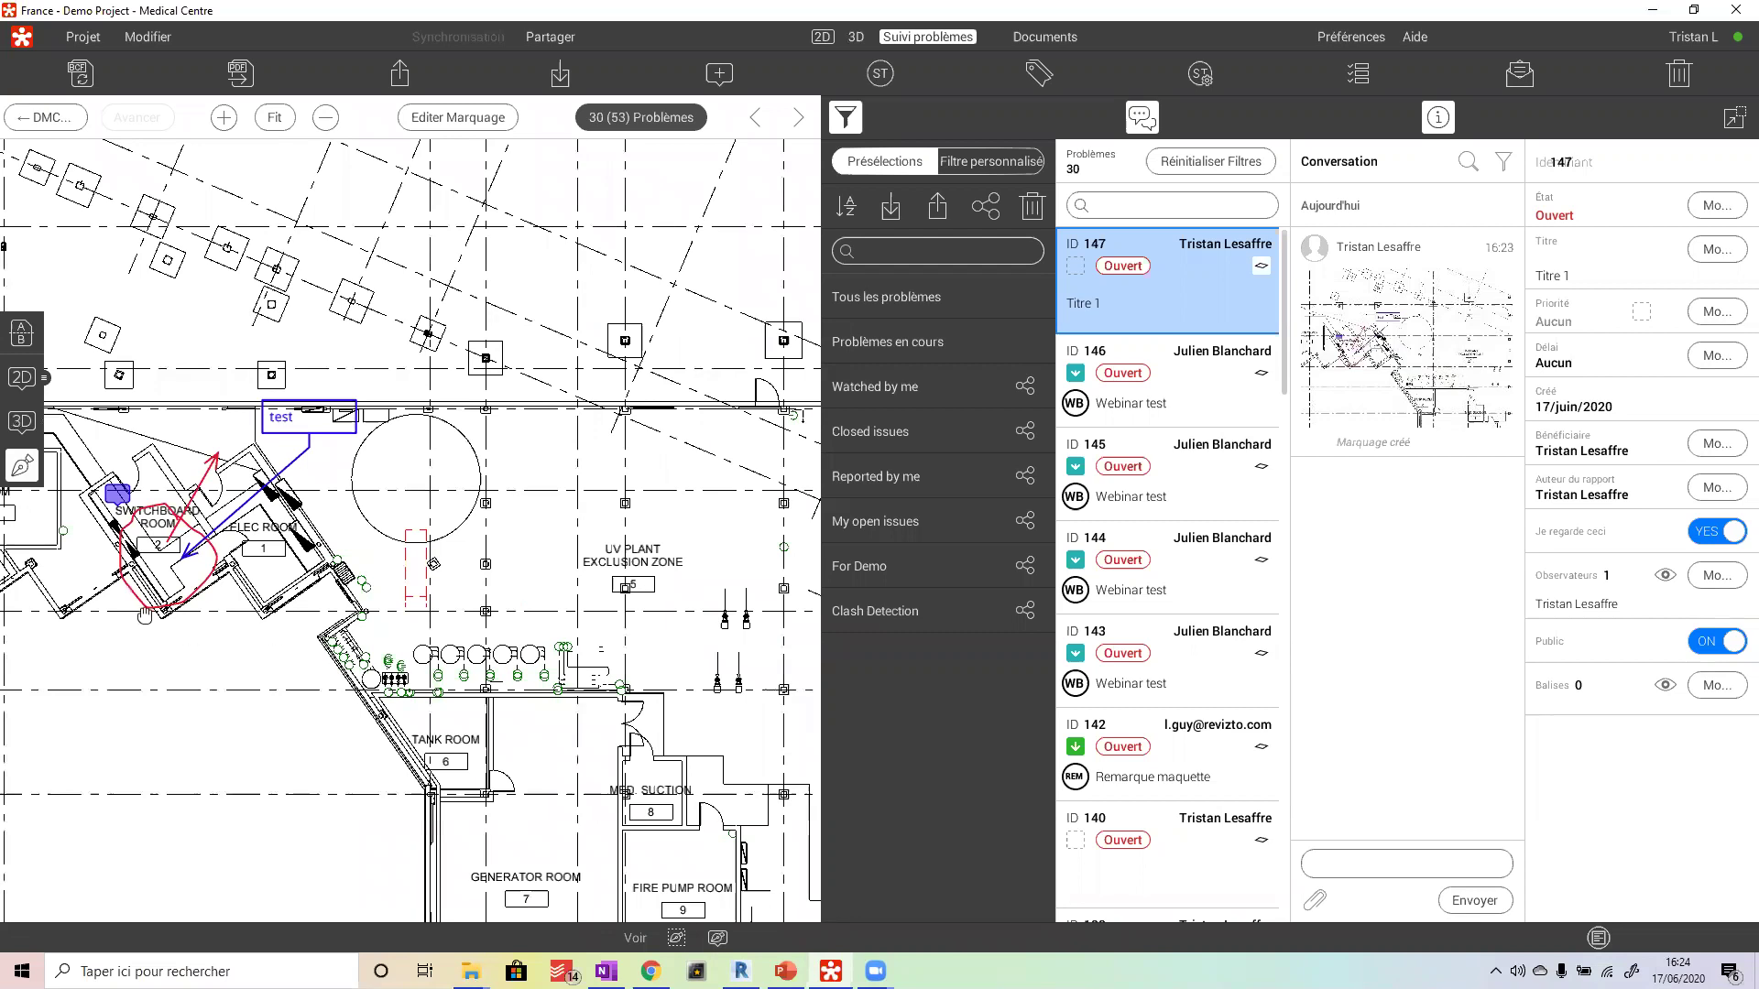
pyautogui.scroll(4, 145, 616)
pyautogui.scroll(-1, 339, 458)
pyautogui.moveTo(327, 438); pyautogui.dragTo(327, 614)
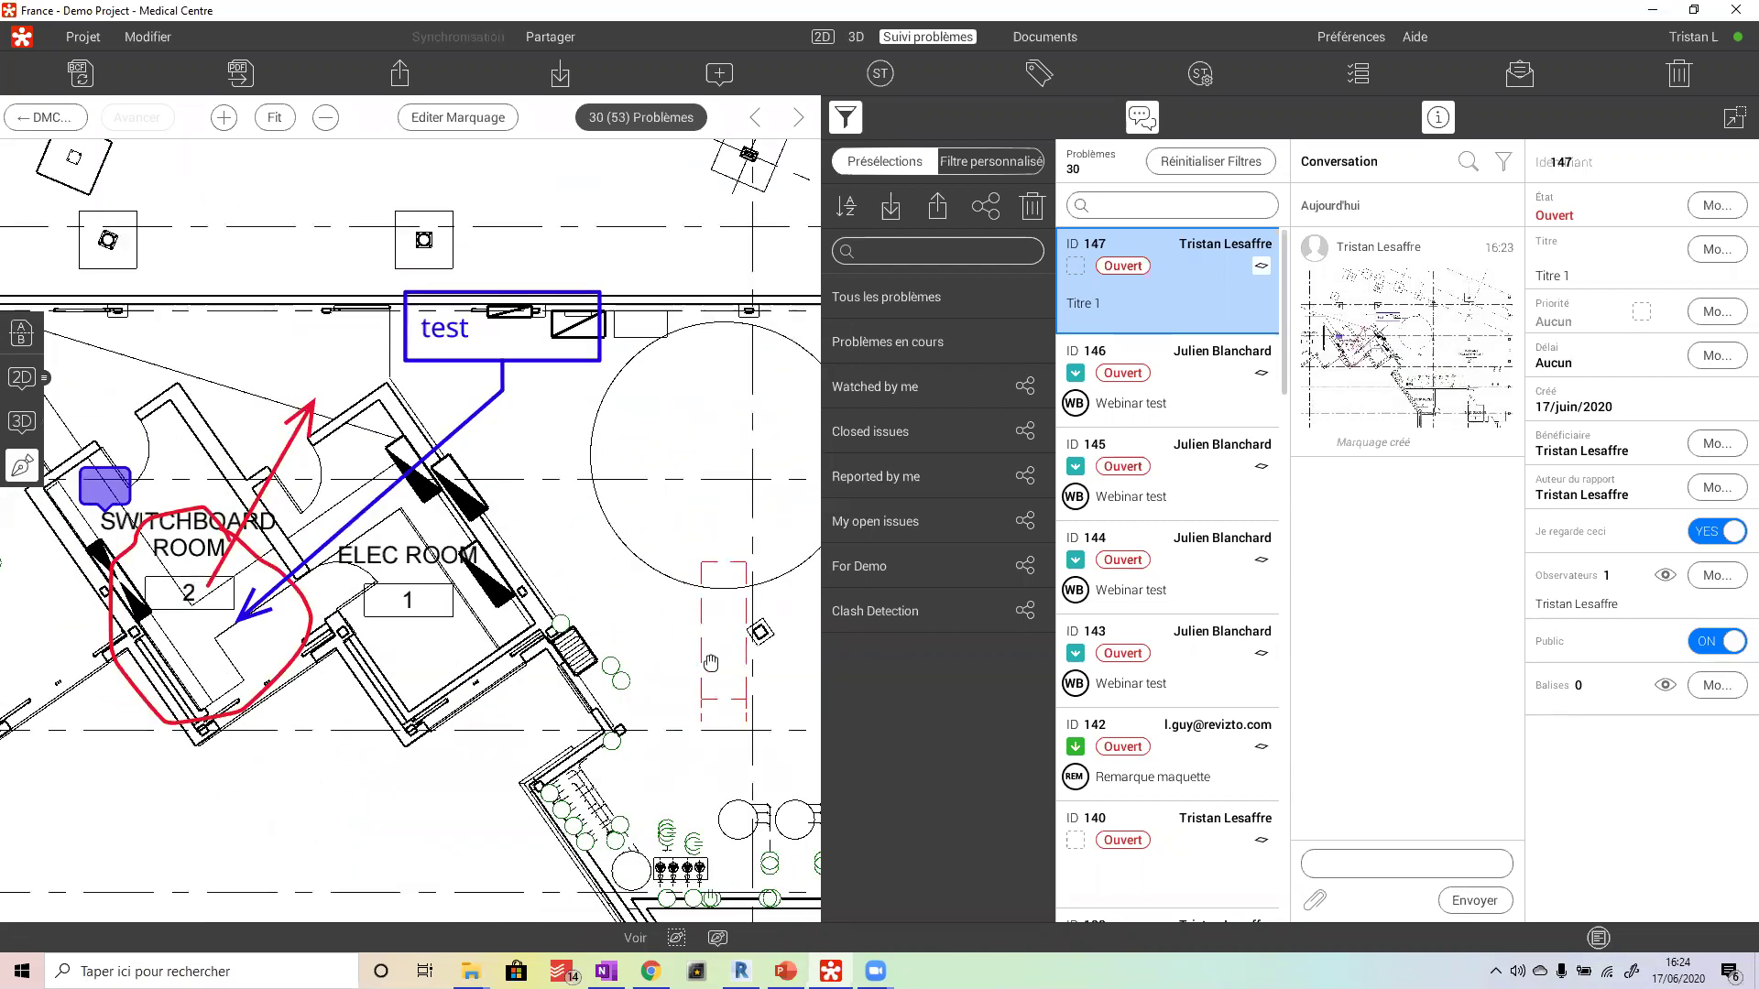
pyautogui.moveTo(415, 450); pyautogui.dragTo(81, 200)
pyautogui.moveTo(684, 736); pyautogui.dragTo(510, 499)
# - Return to the full 2D sheet view and examine the markups and stamps across the basement plan
pyautogui.click(822, 40)
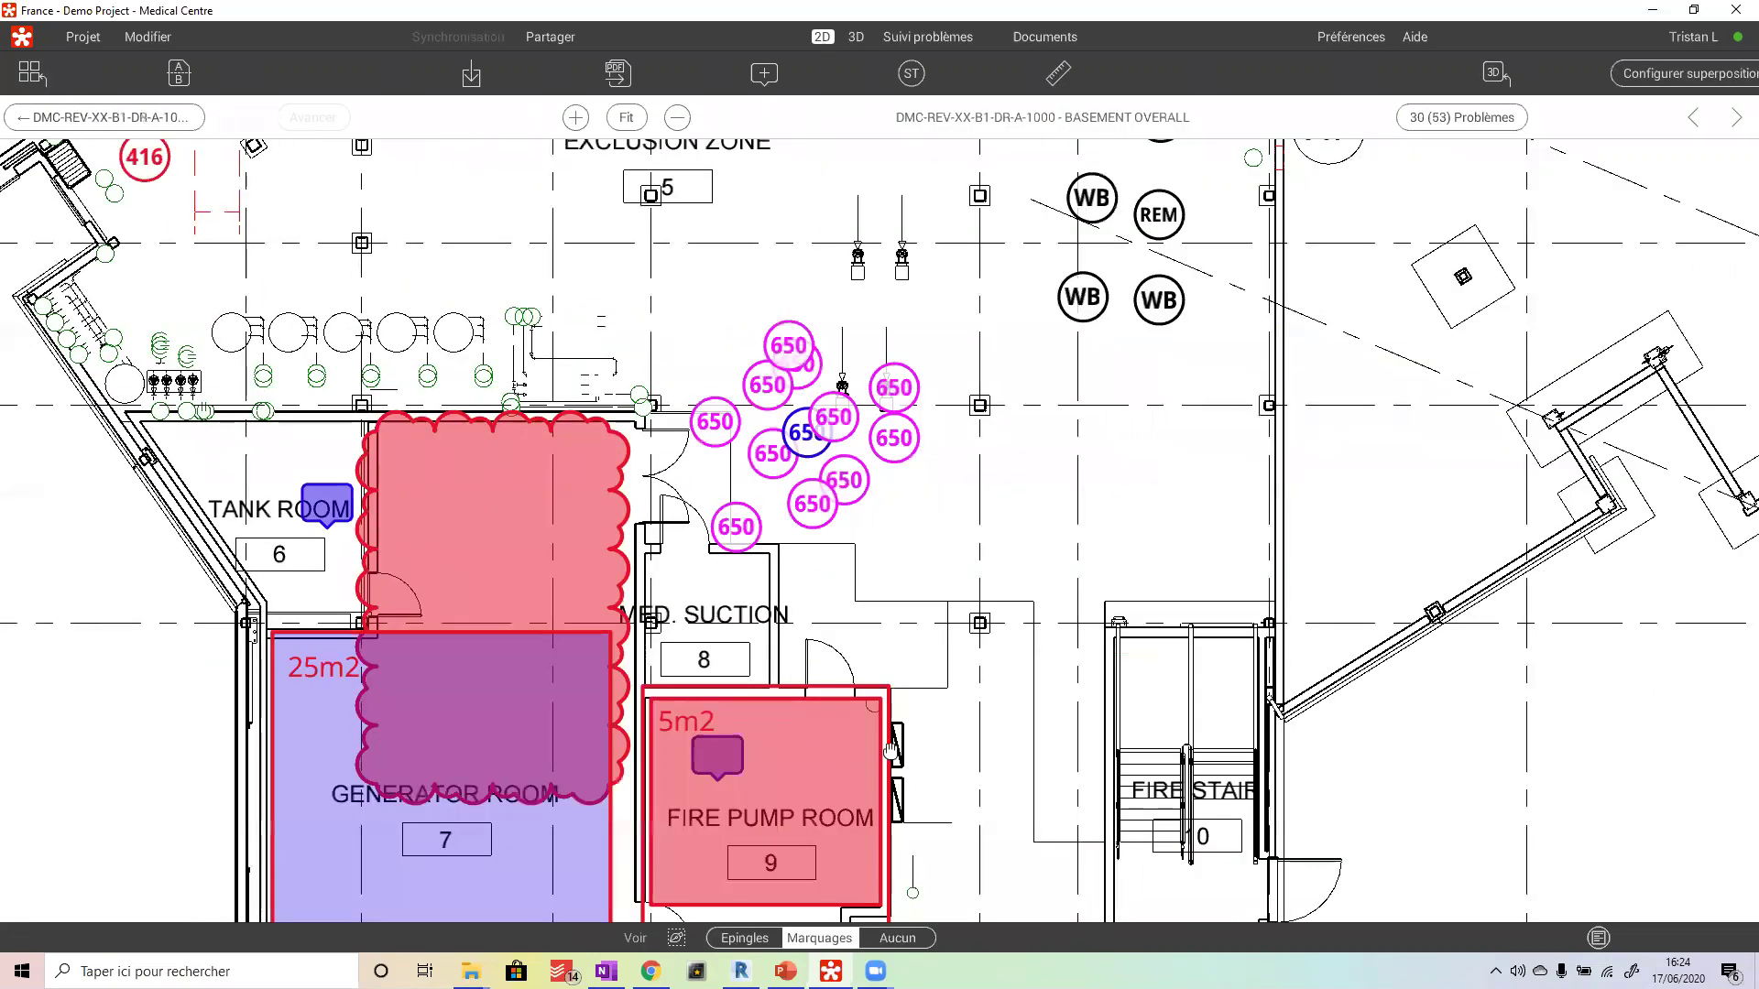
pyautogui.moveTo(919, 708); pyautogui.dragTo(975, 484)
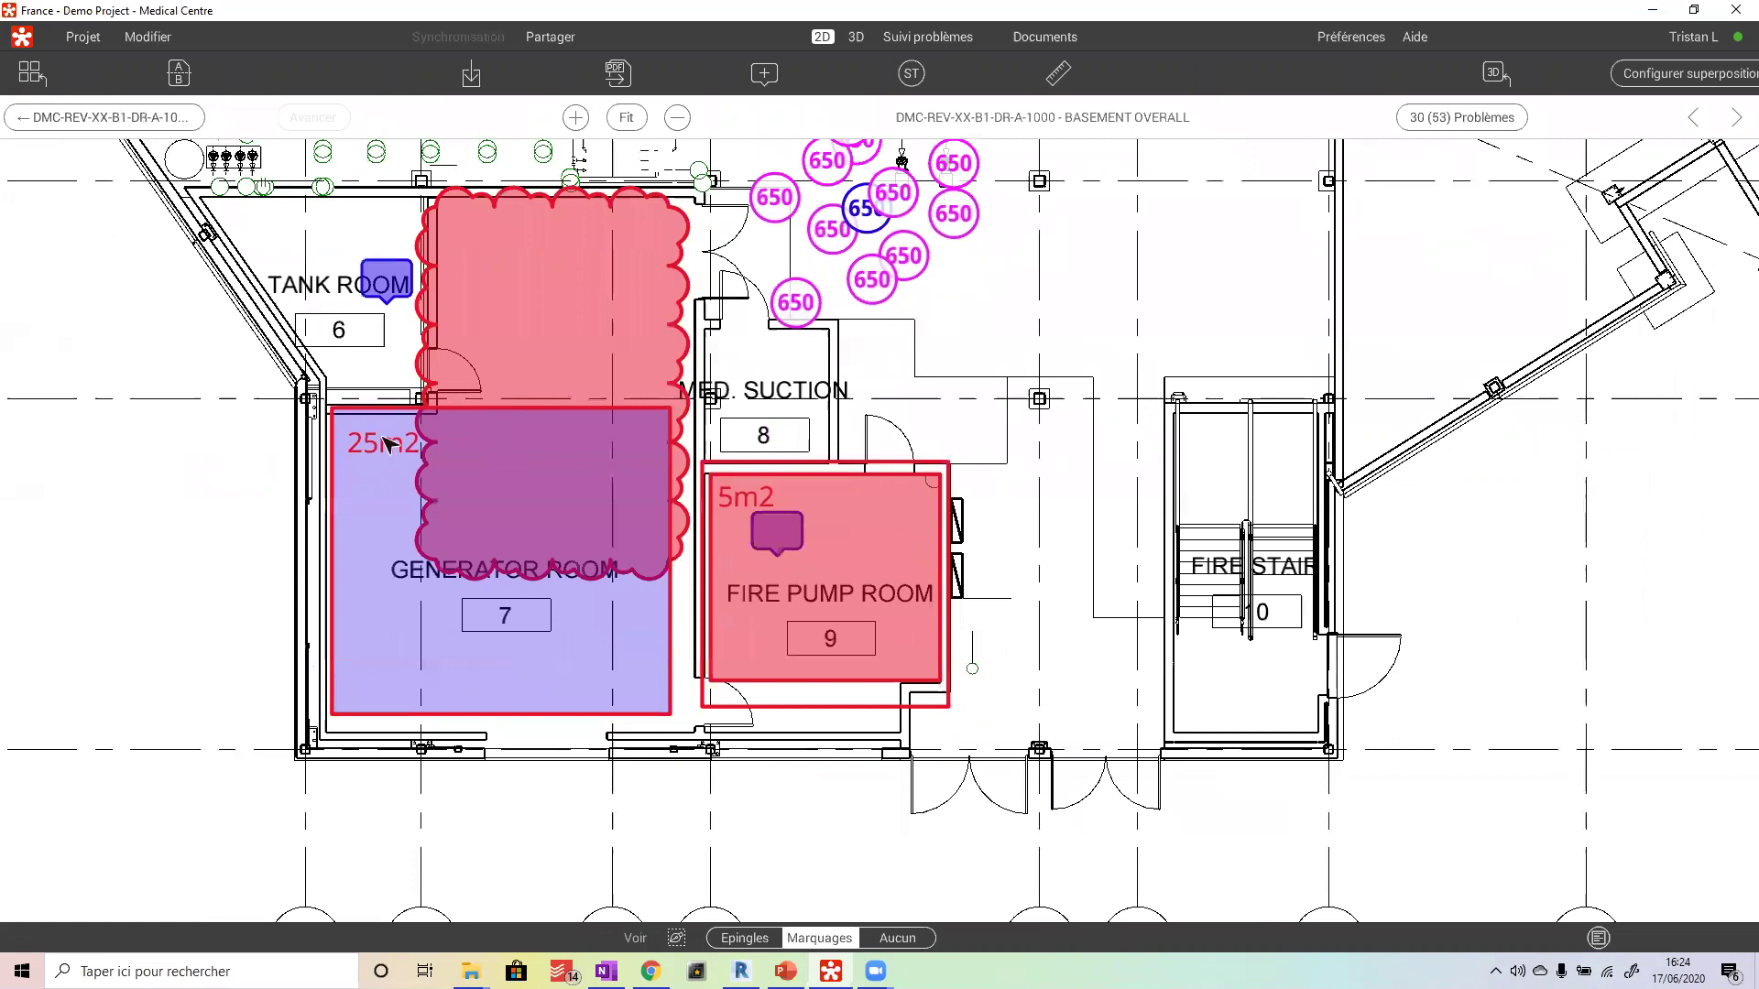
pyautogui.moveTo(730, 337); pyautogui.dragTo(836, 654)
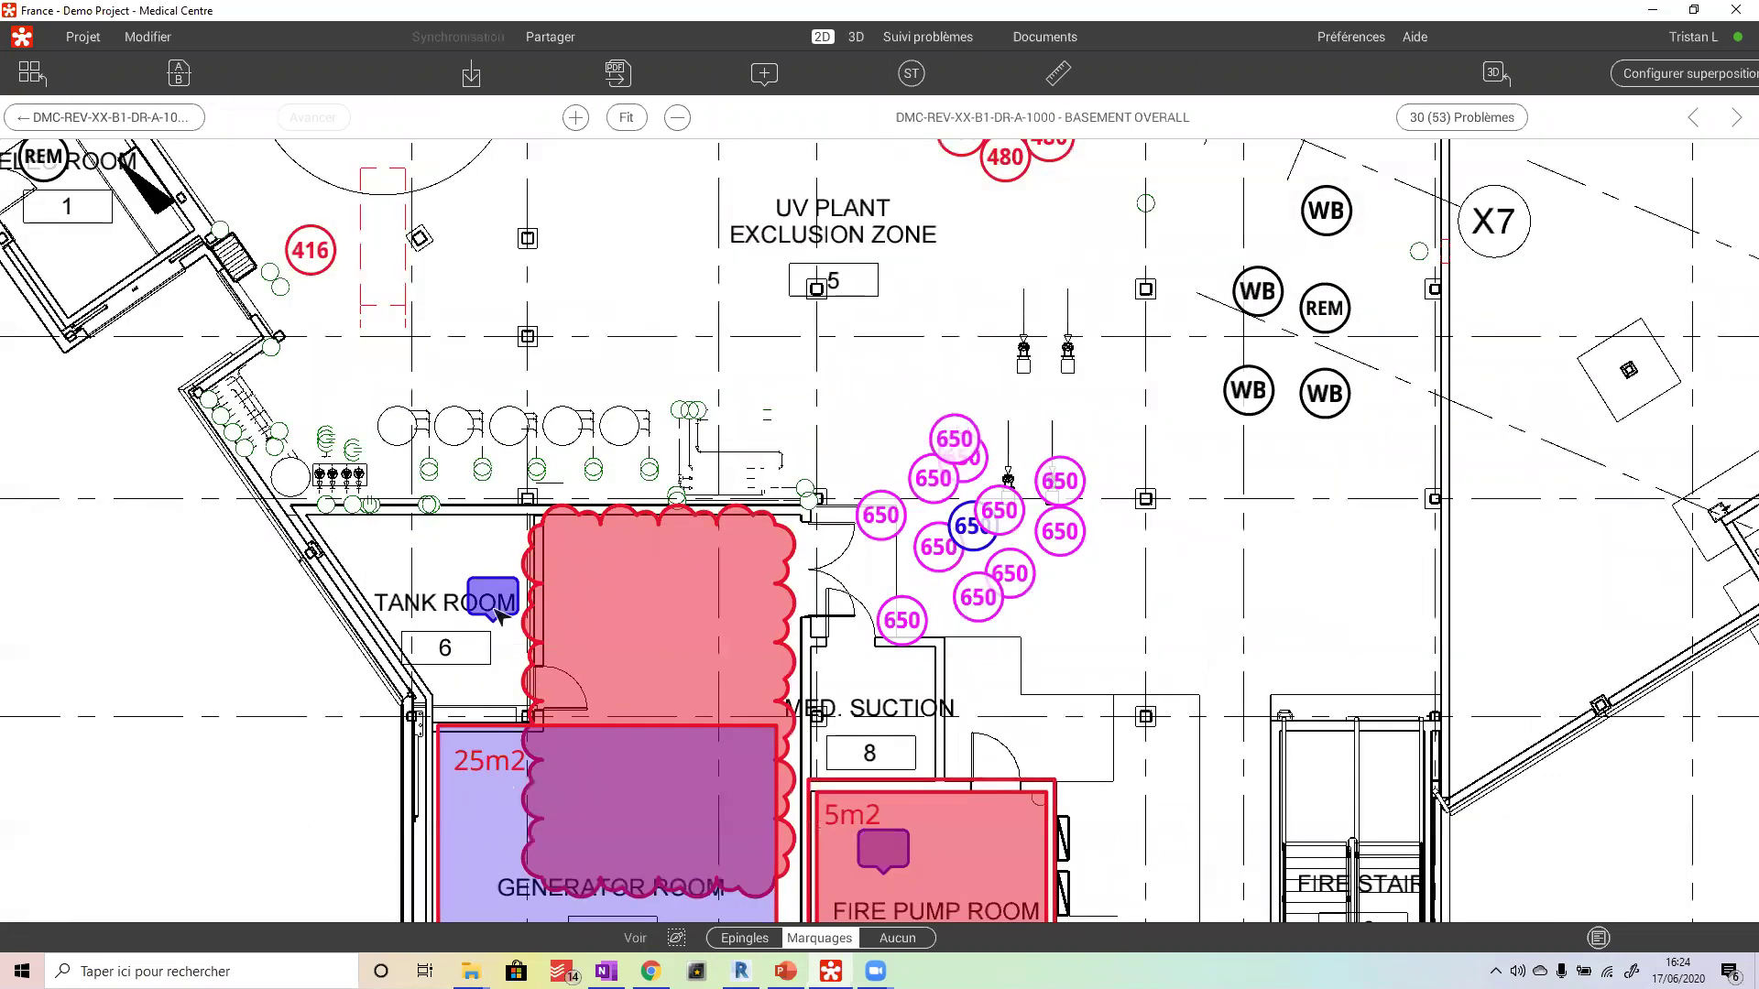
pyautogui.moveTo(339, 260); pyautogui.dragTo(368, 620)
pyautogui.moveTo(527, 293); pyautogui.dragTo(506, 658)
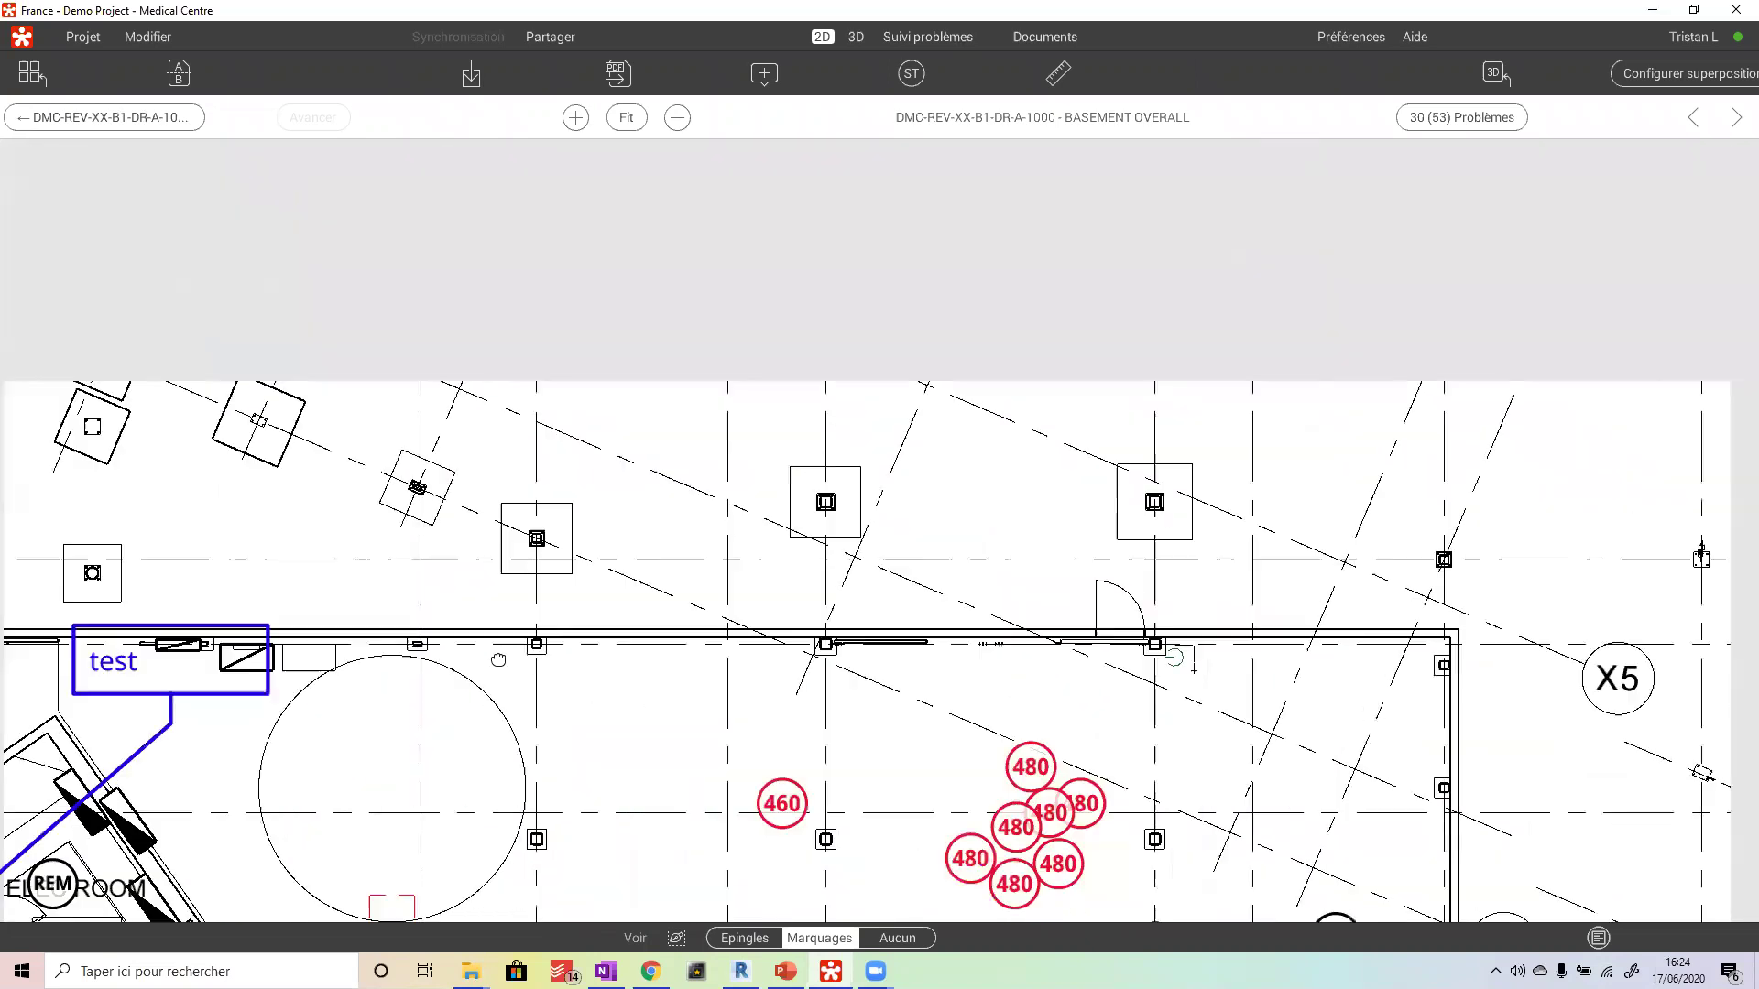
pyautogui.moveTo(692, 541); pyautogui.dragTo(737, 293)
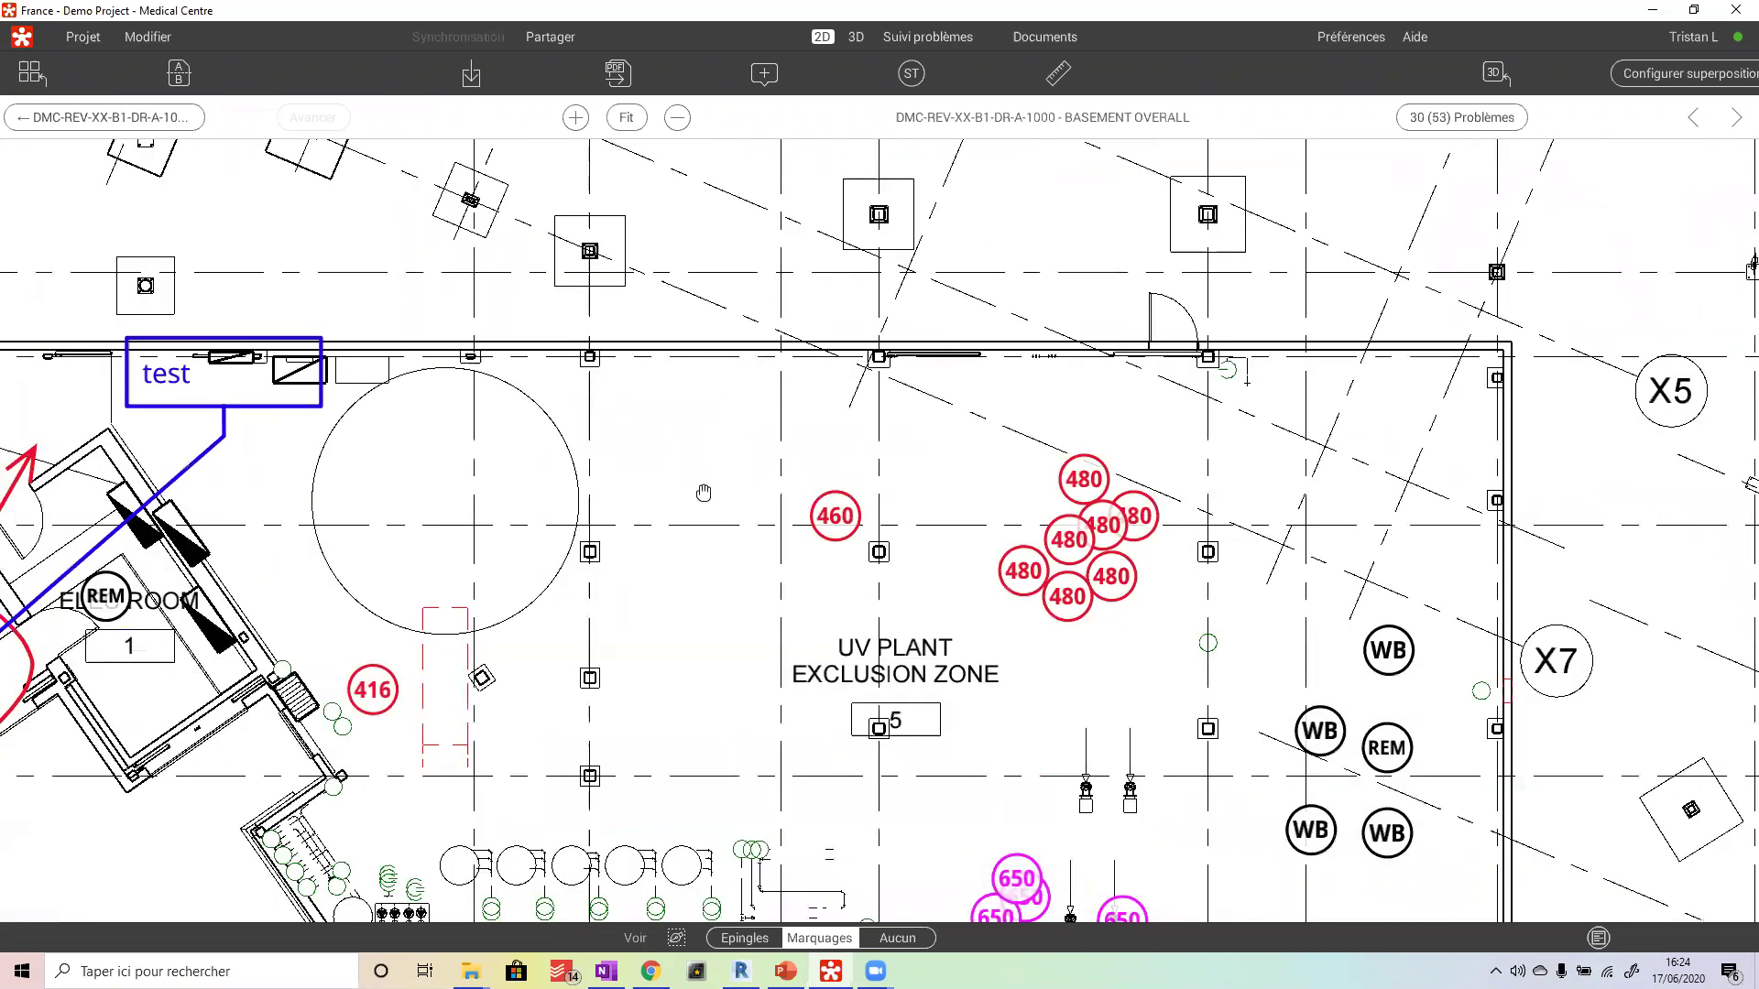
pyautogui.moveTo(558, 712); pyautogui.dragTo(724, 469)
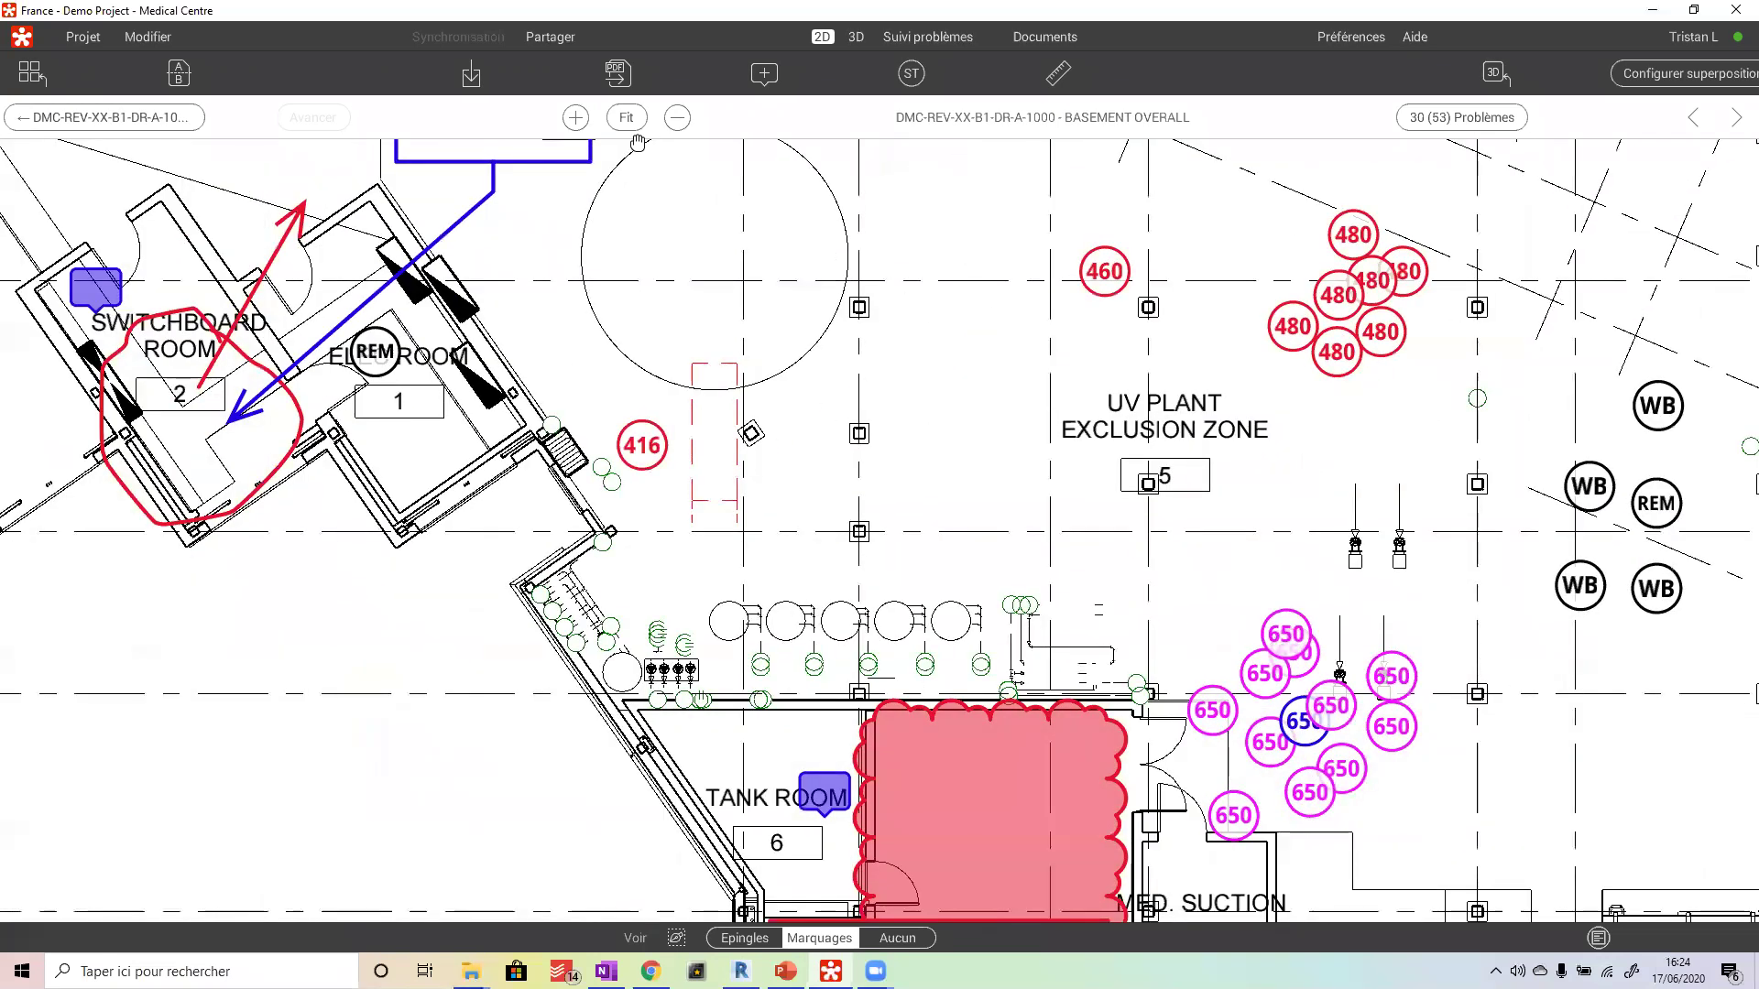
pyautogui.moveTo(926, 328); pyautogui.dragTo(850, 375)
pyautogui.scroll(-3, 850, 376)
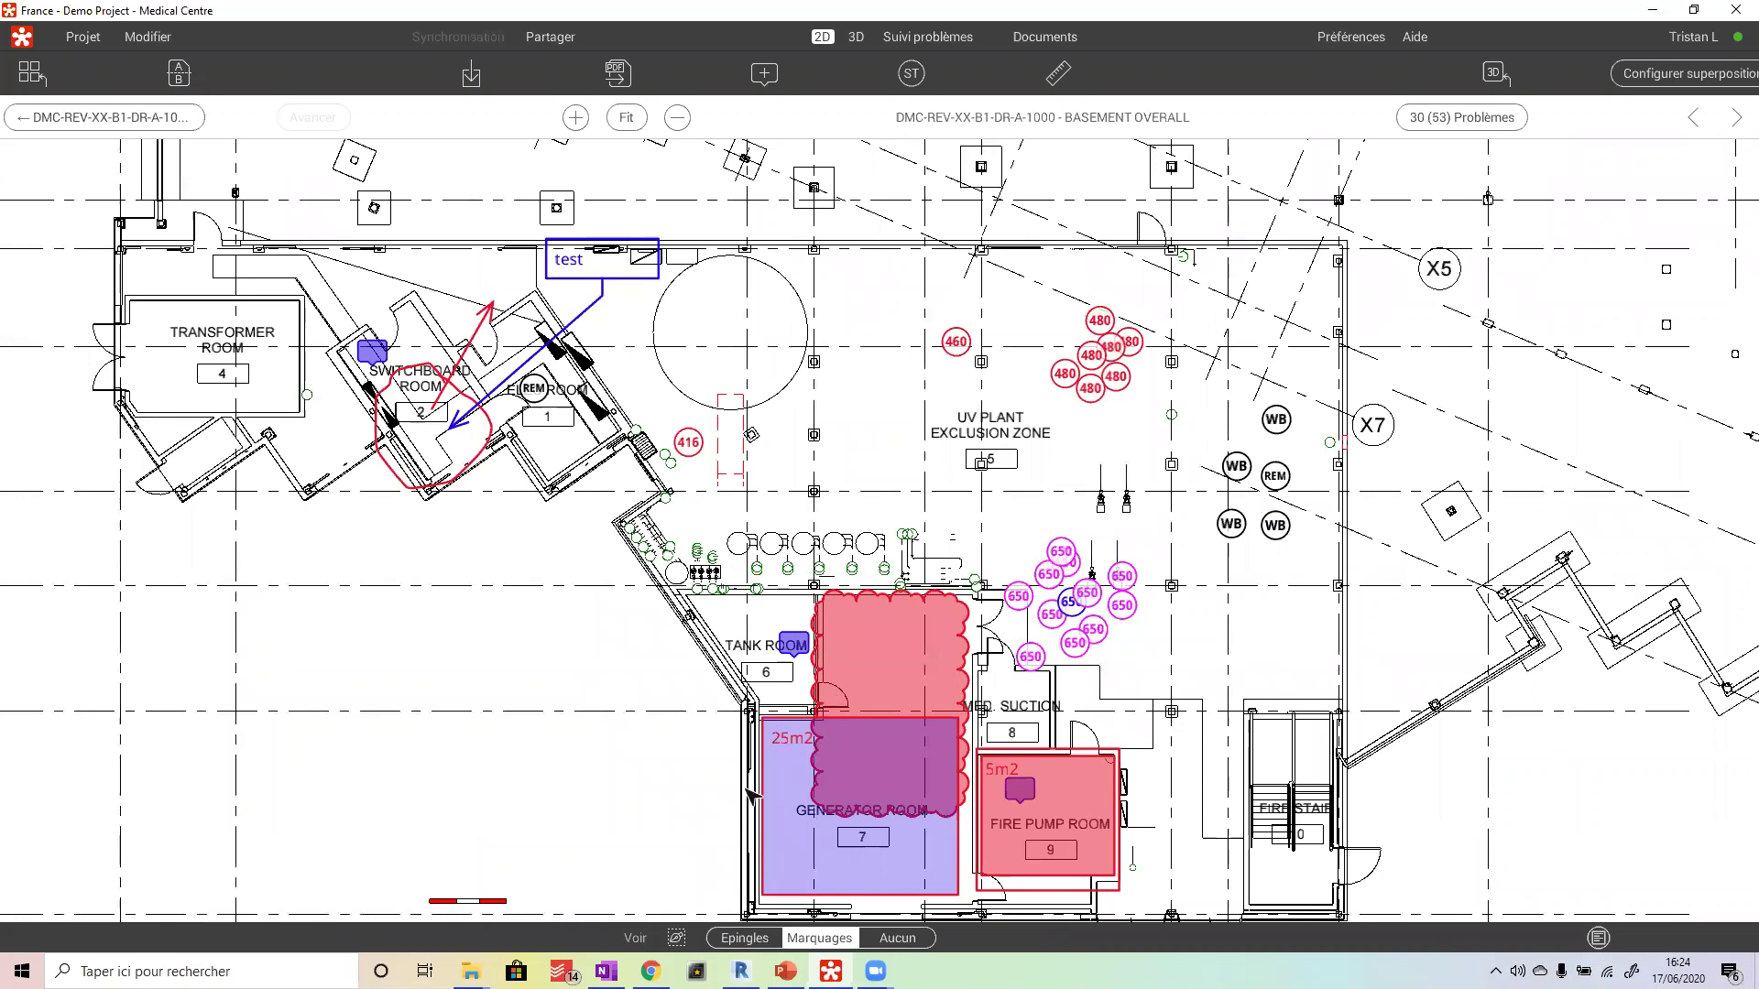
# - Open the issue of the 25m2 generator room markup and set its status to Résolu
pyautogui.click(797, 793)
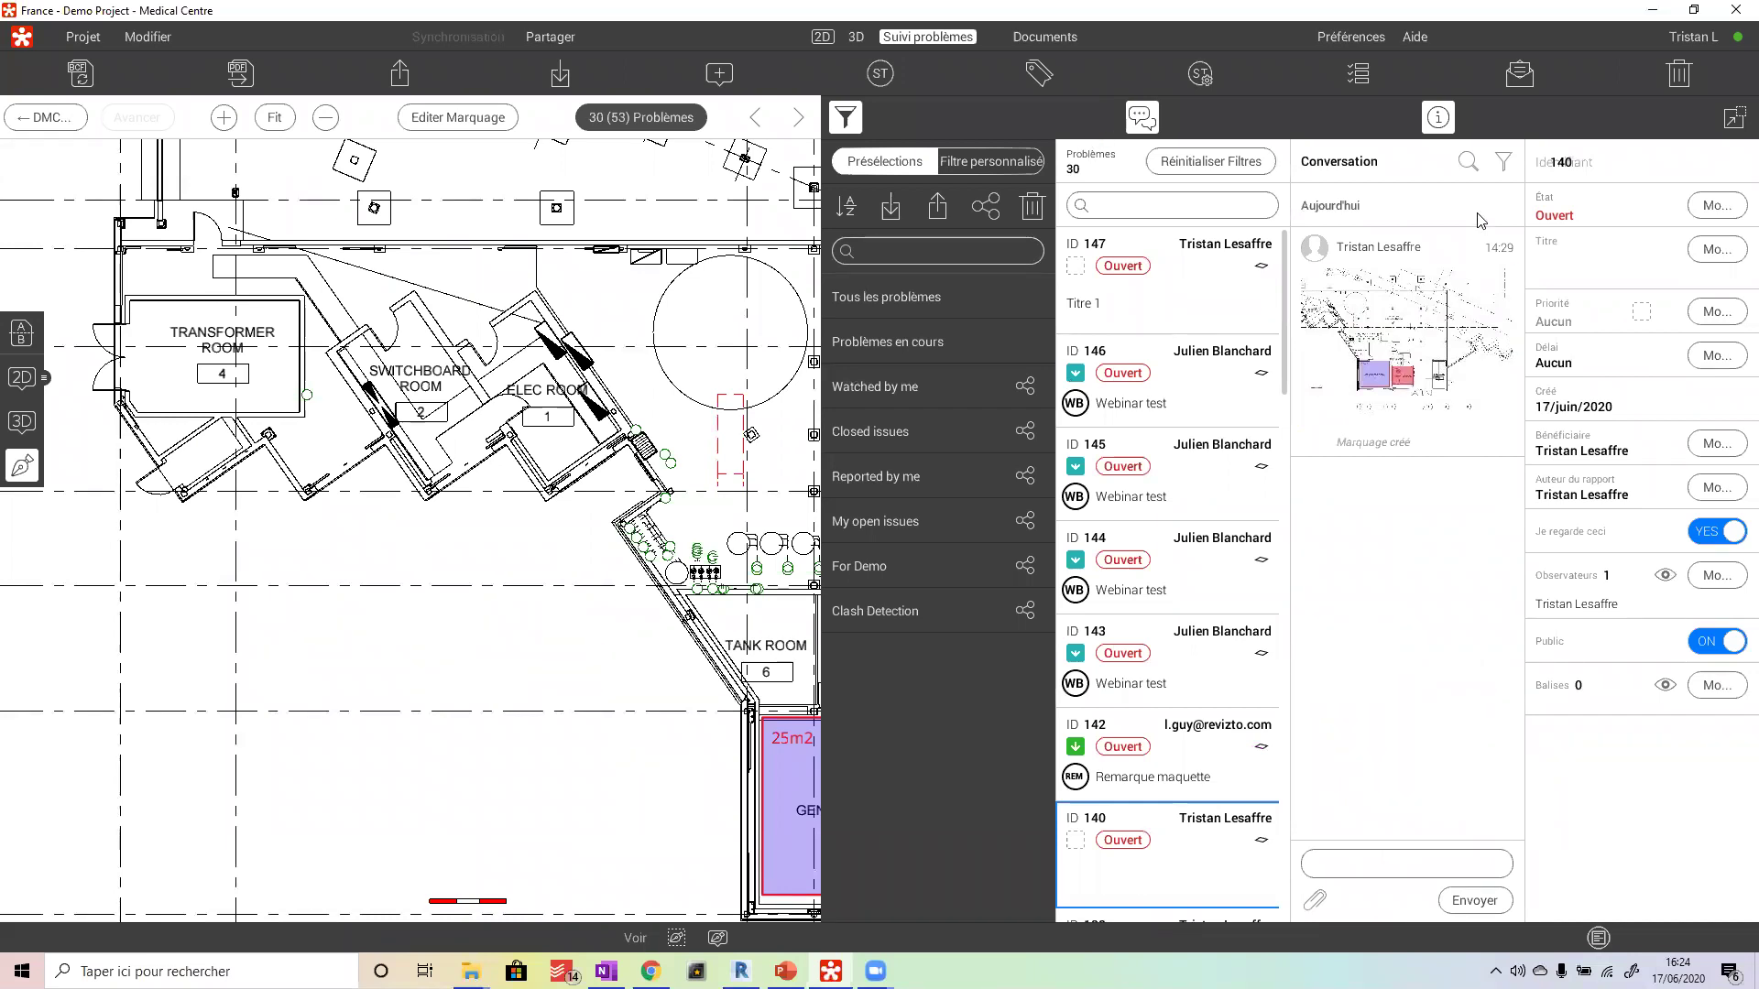
pyautogui.click(1717, 205)
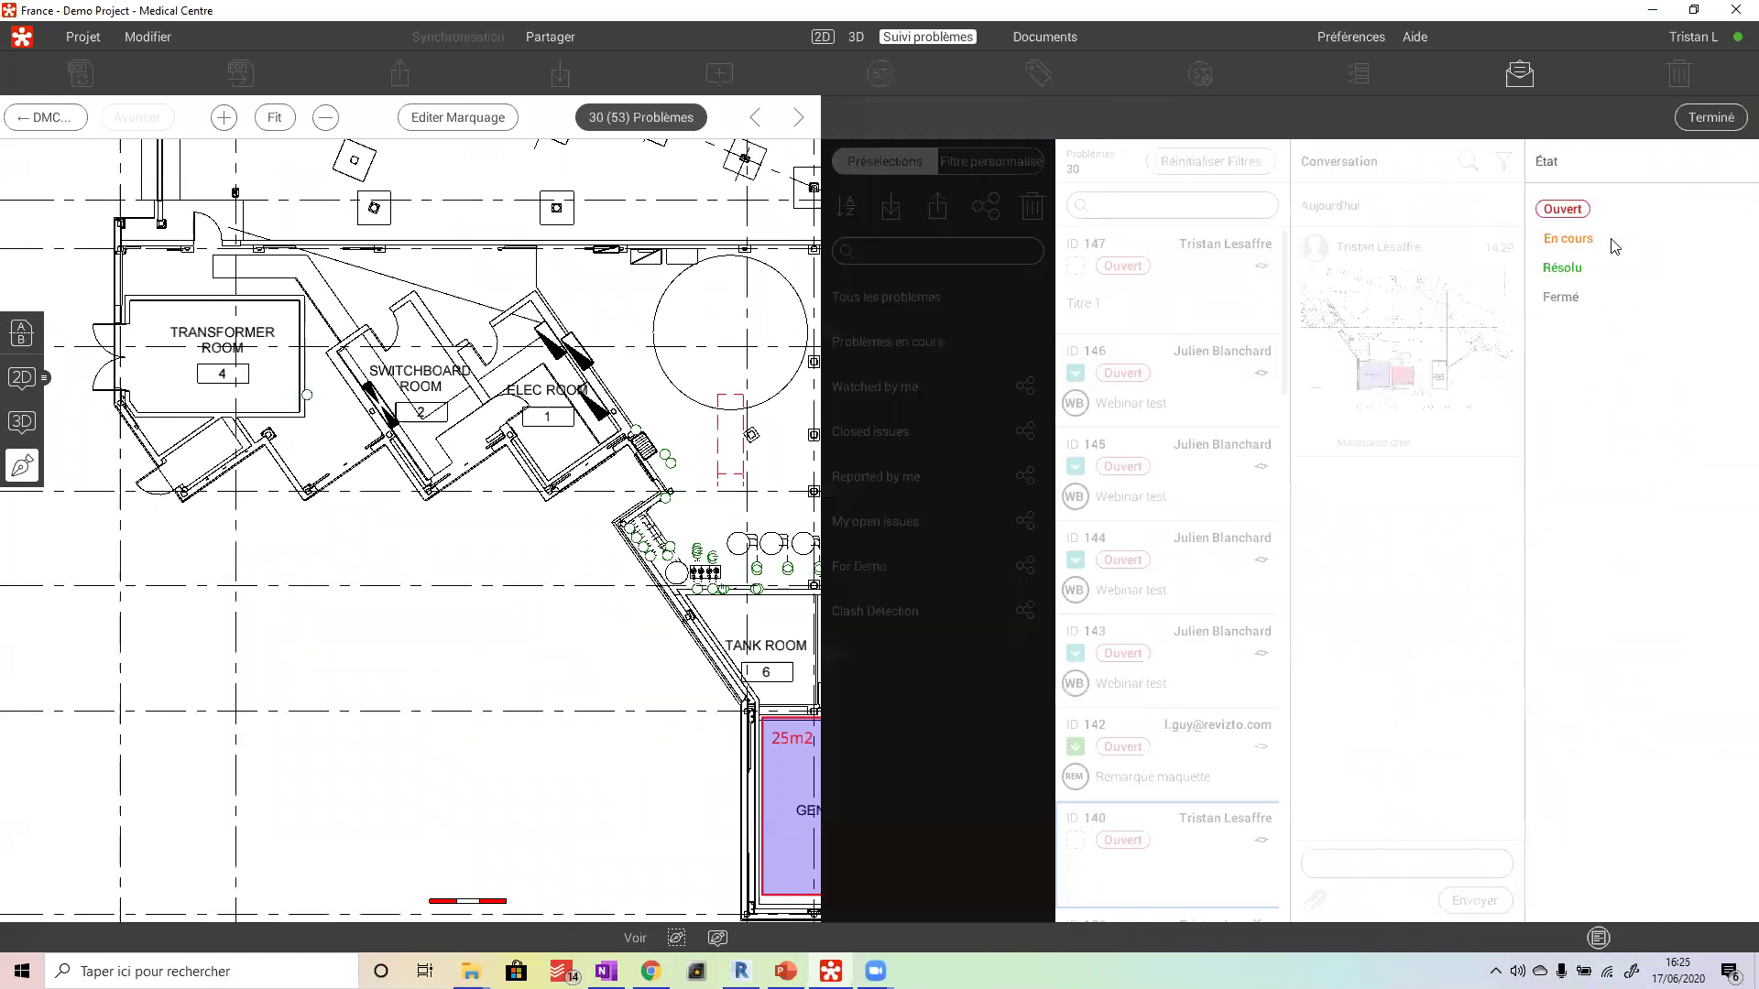
pyautogui.click(1560, 267)
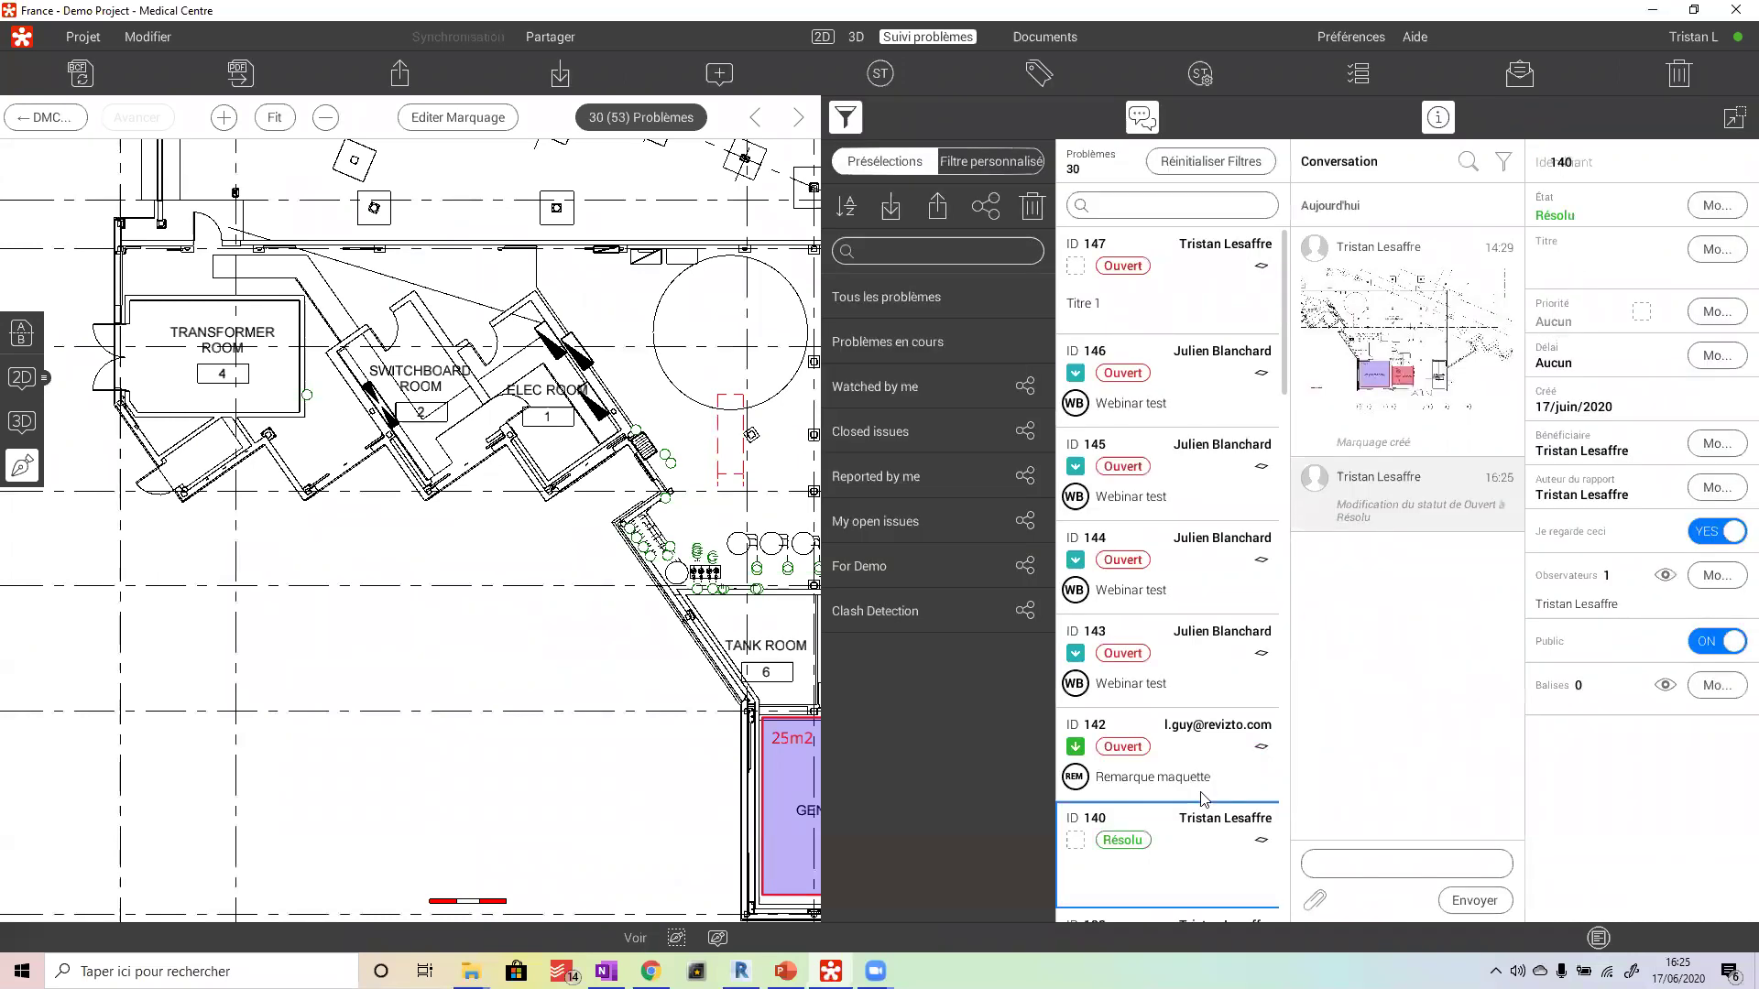
# - Set the deadline of the generator room issue to 30/juin/2020
pyautogui.moveTo(632, 586); pyautogui.dragTo(346, 506)
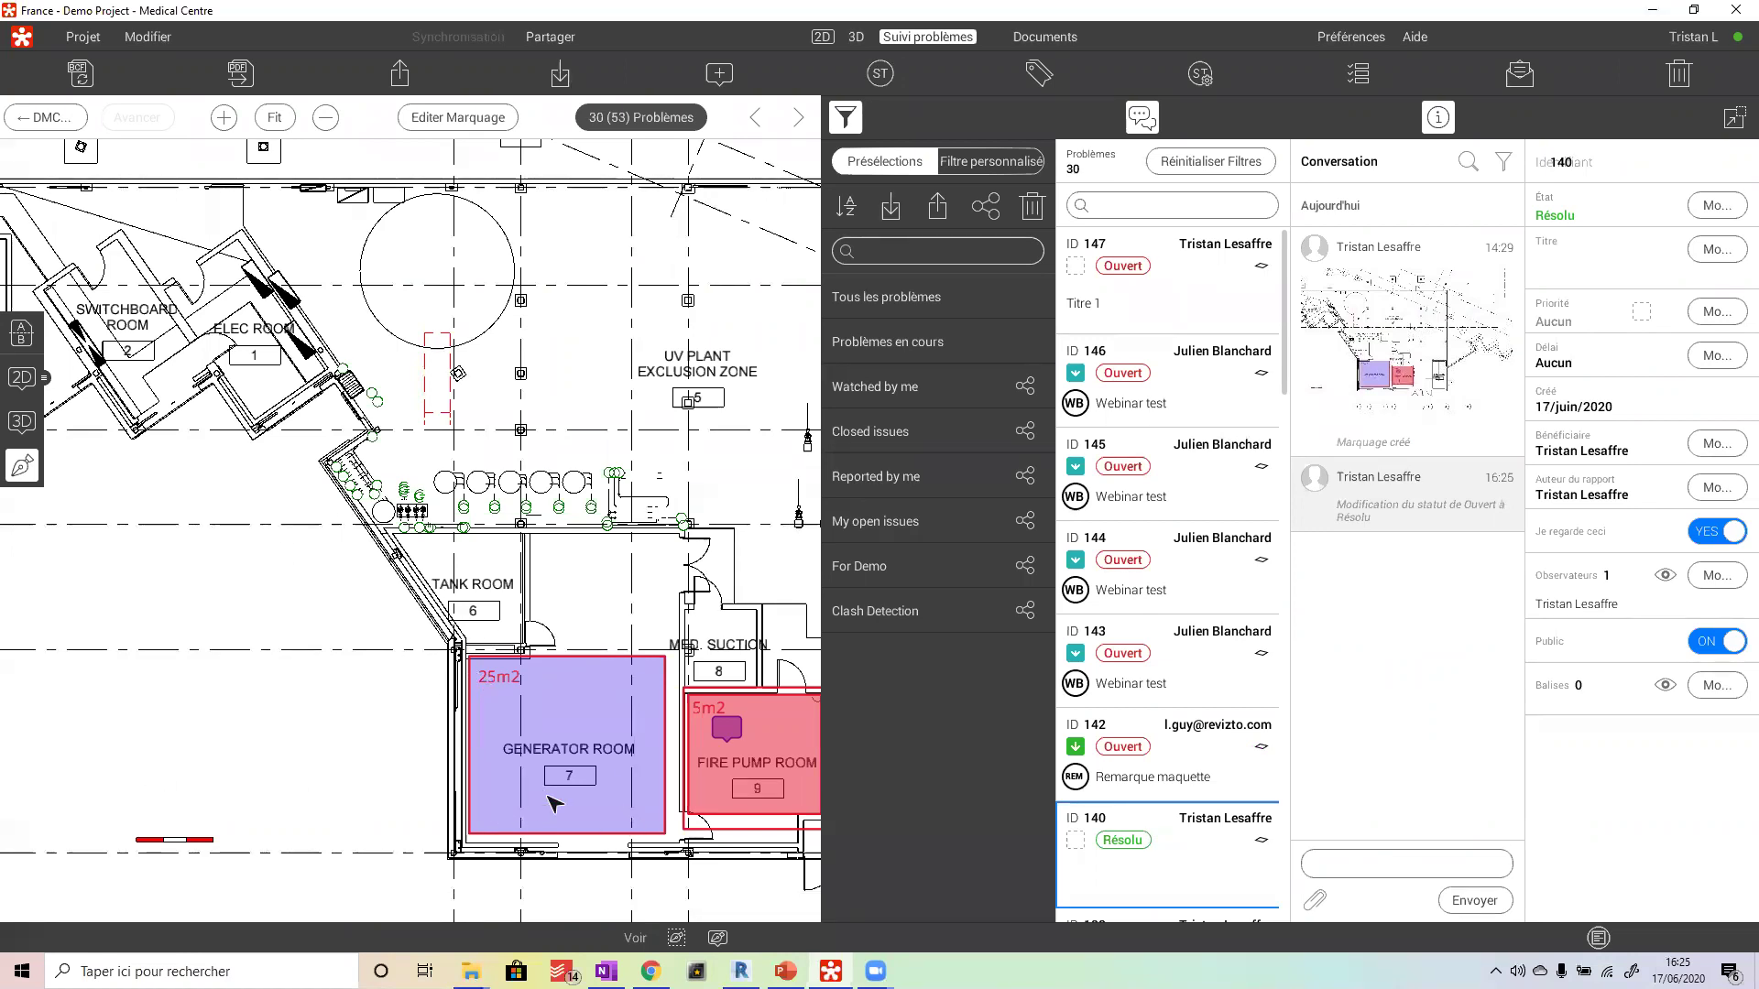
pyautogui.moveTo(385, 384); pyautogui.dragTo(254, 346)
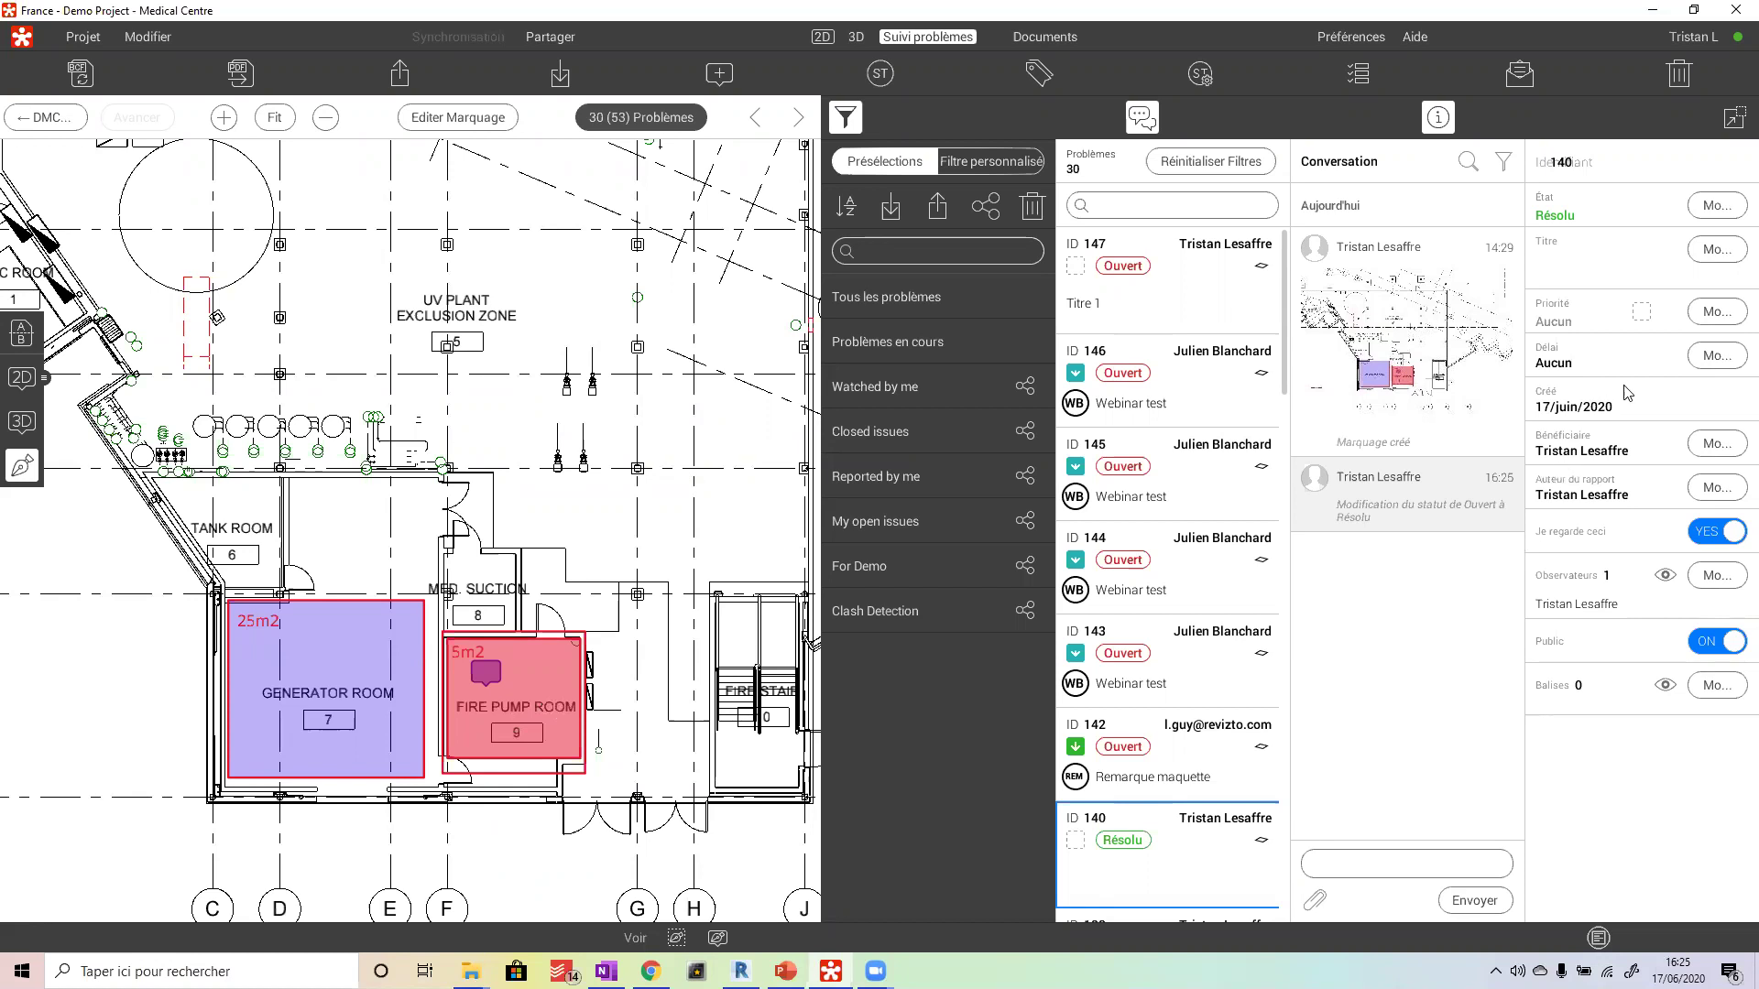
pyautogui.click(1711, 358)
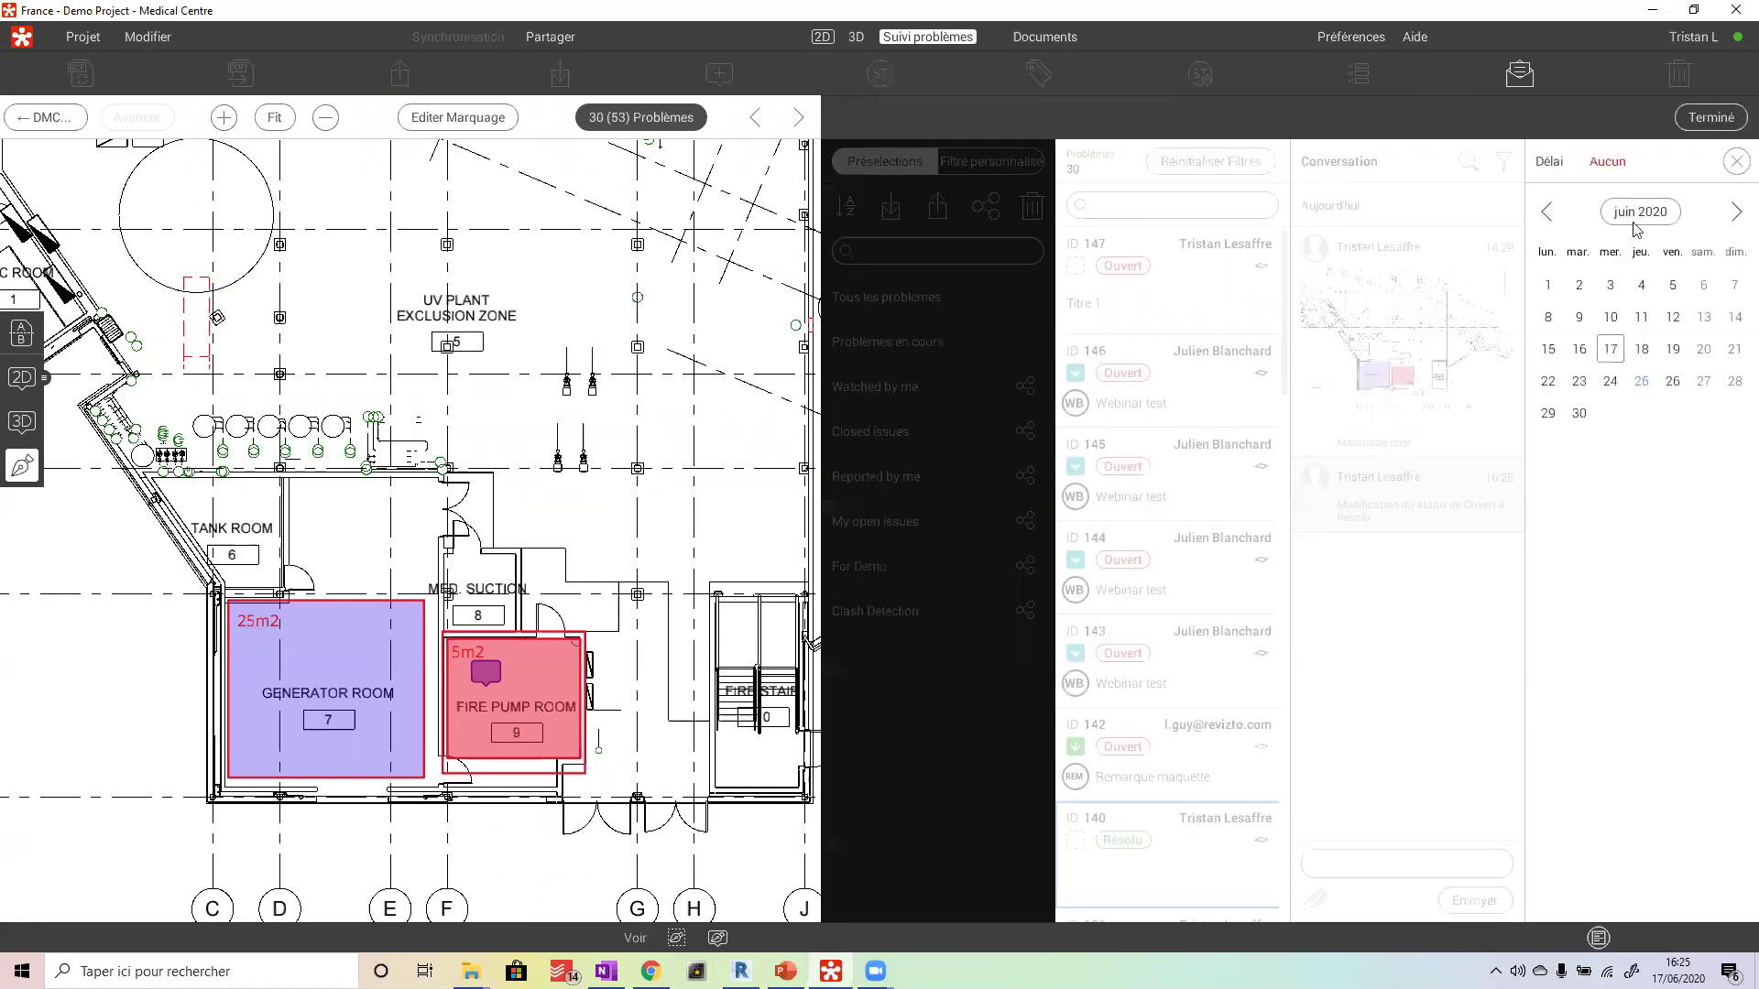
pyautogui.click(1578, 413)
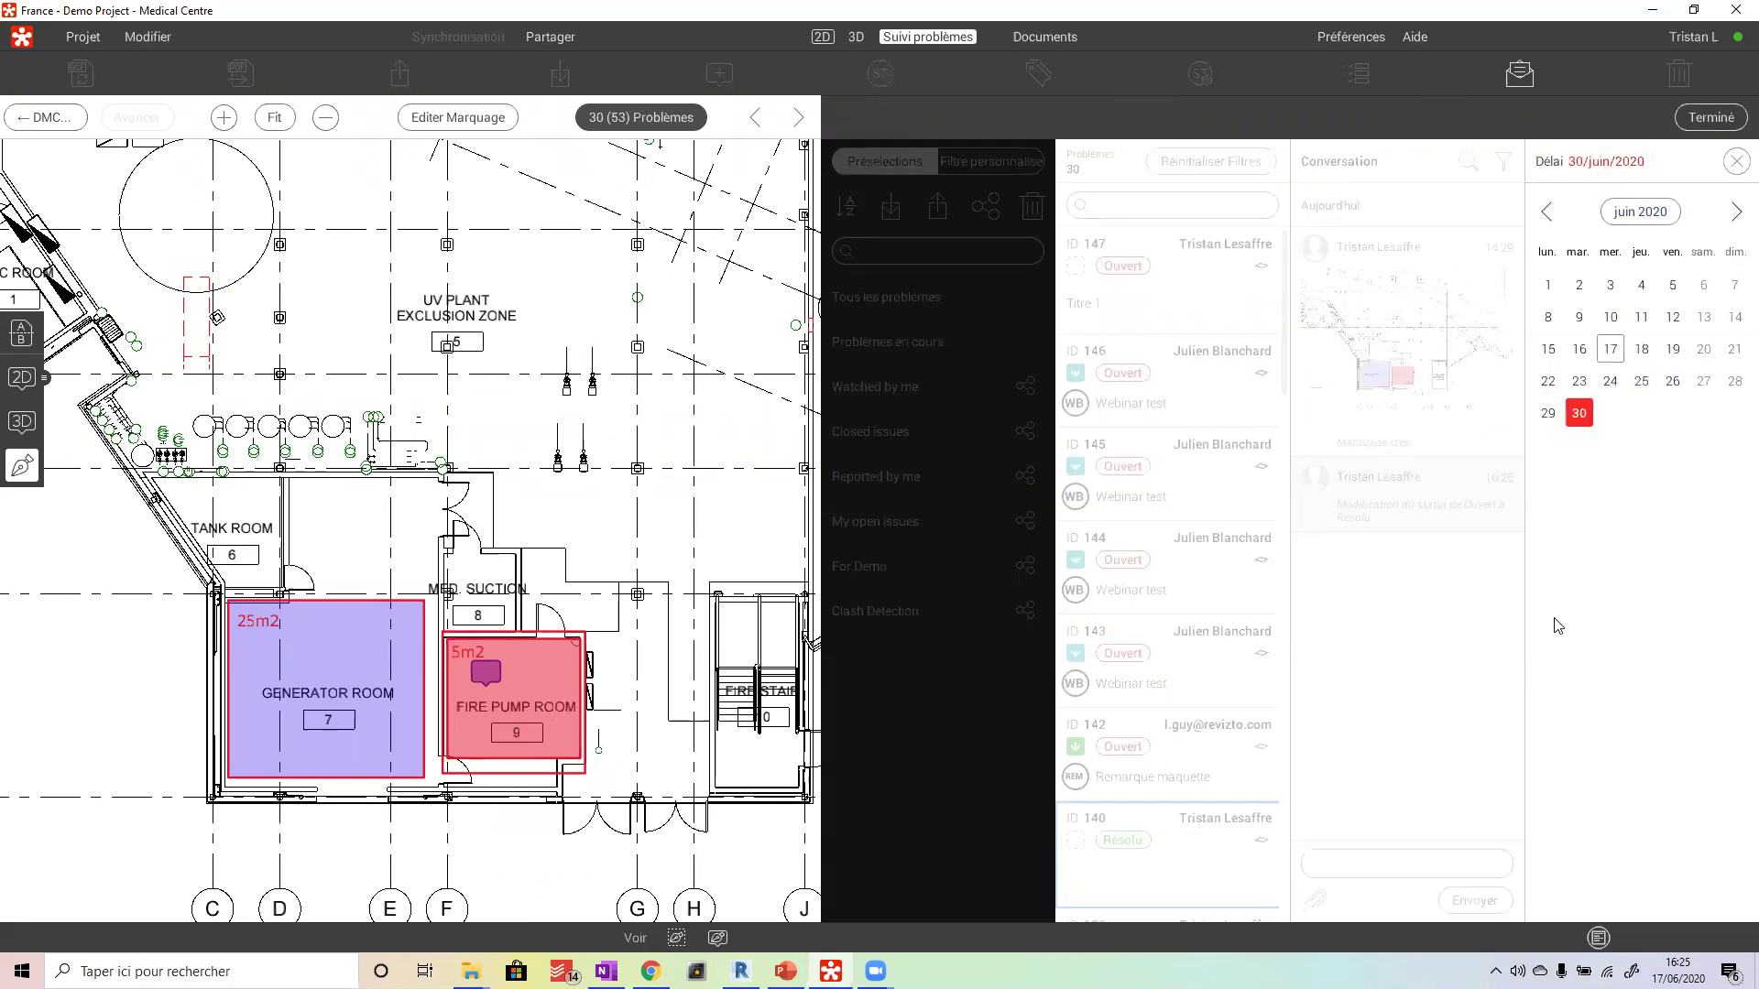
pyautogui.click(1721, 124)
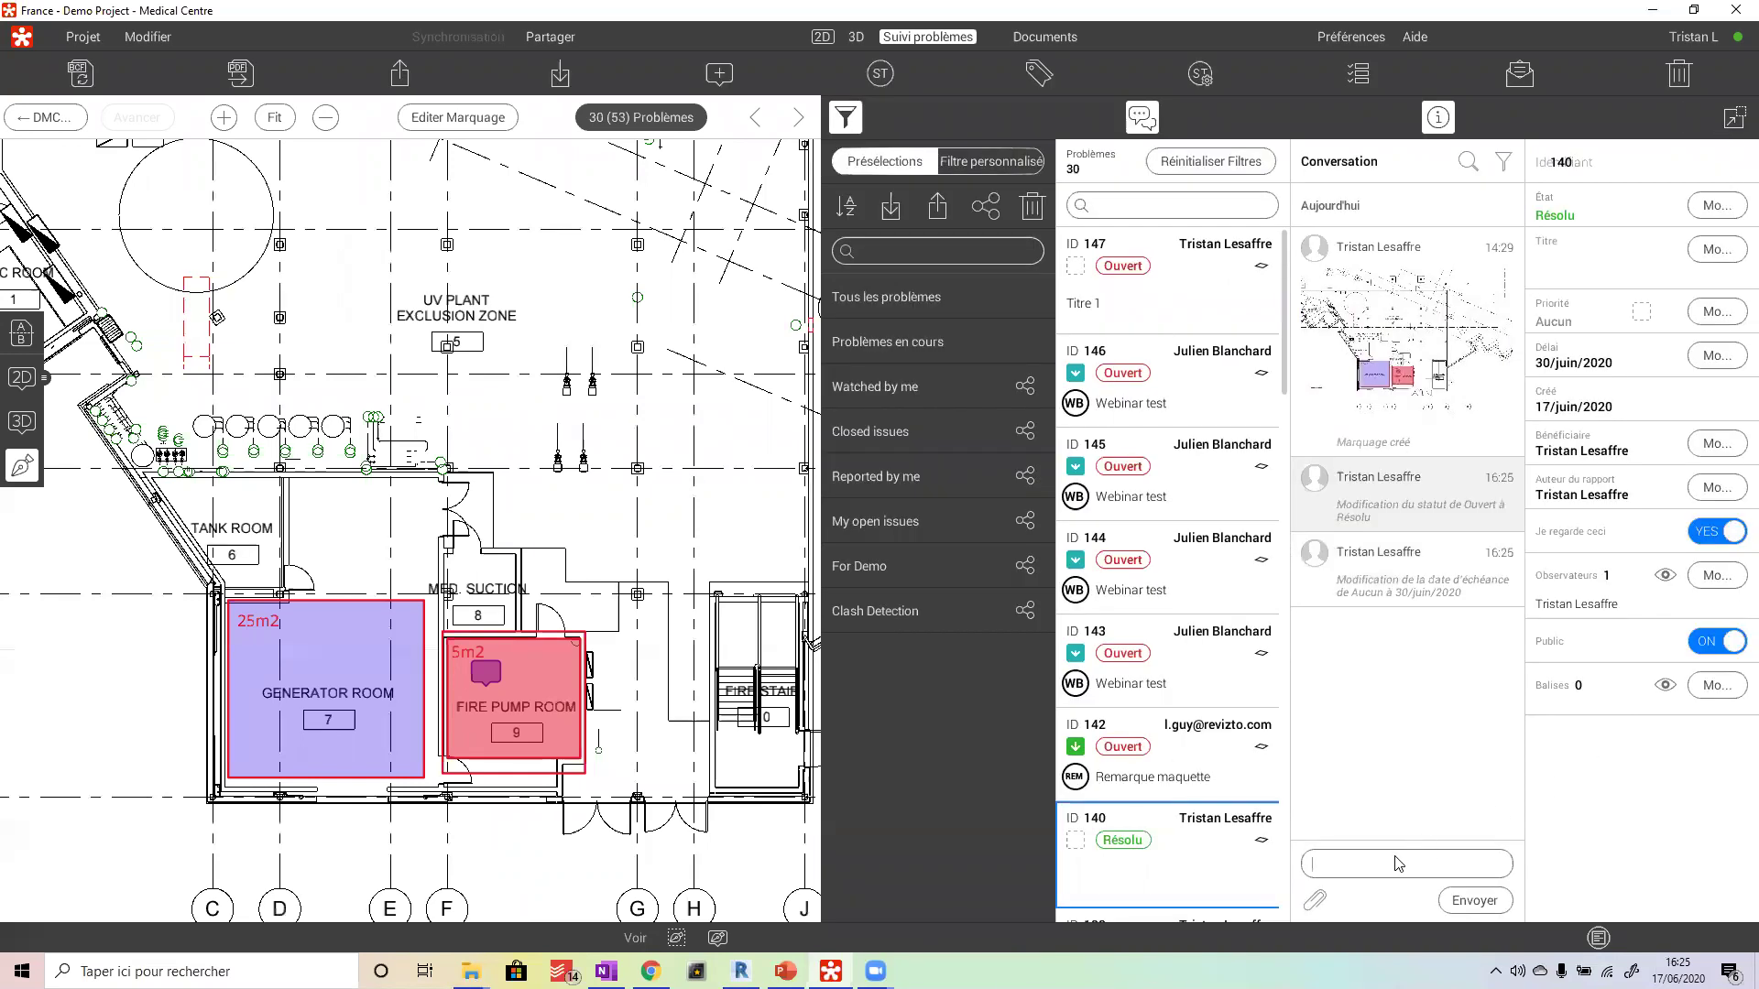
# - Post the comment "A commandé" in the conversation of the generator room issue
pyautogui.click(1399, 859)
pyautogui.write('A commandé')
pyautogui.press('Return')
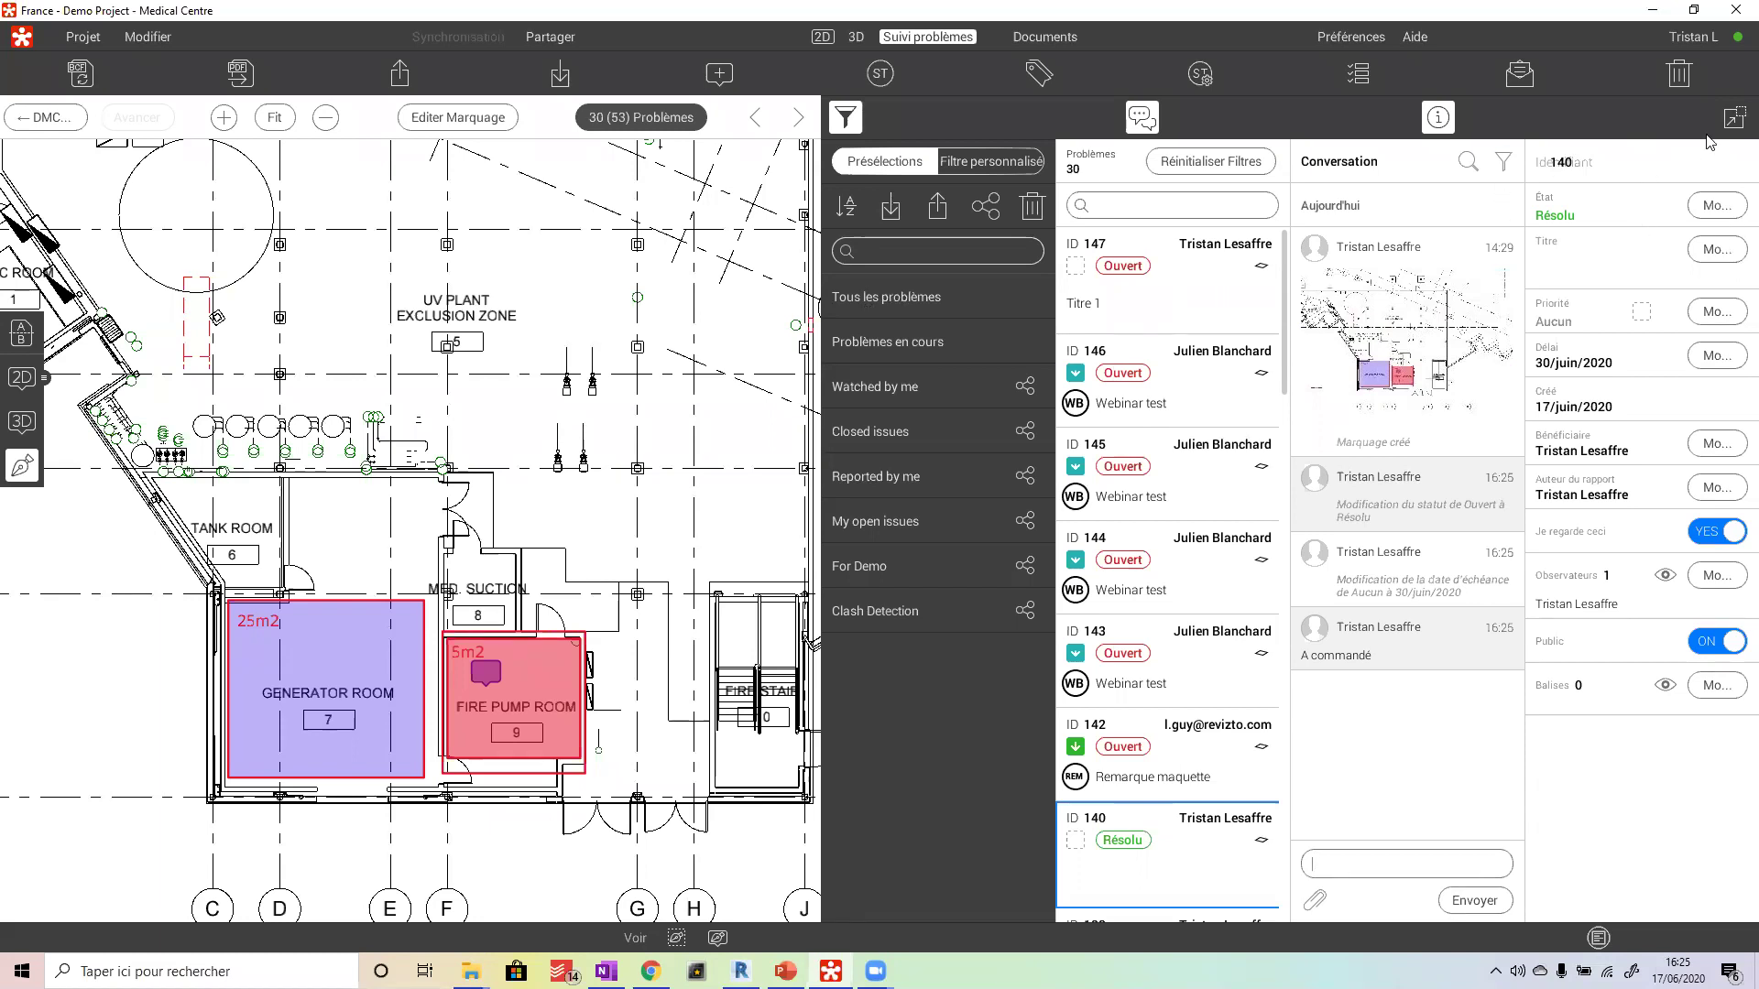
# - Collapse and reopen the expanded issue tracker, and examine the criteria available for building a custom issue filter
pyautogui.click(1732, 119)
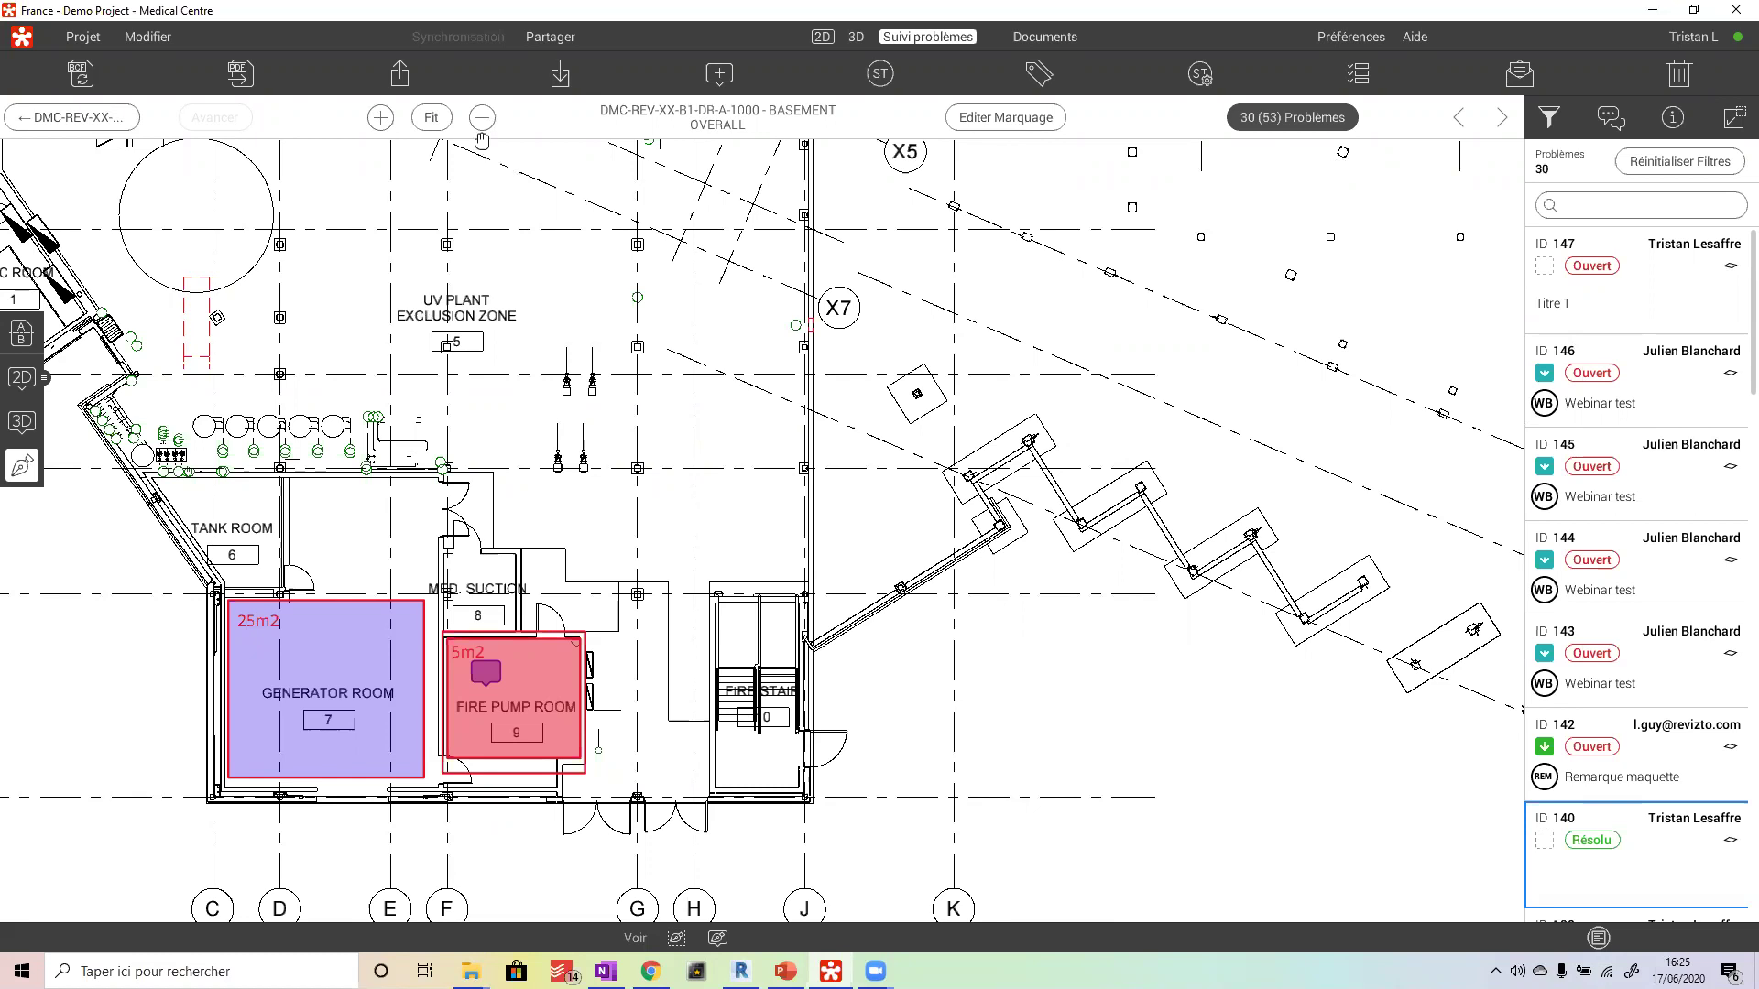
pyautogui.click(1733, 117)
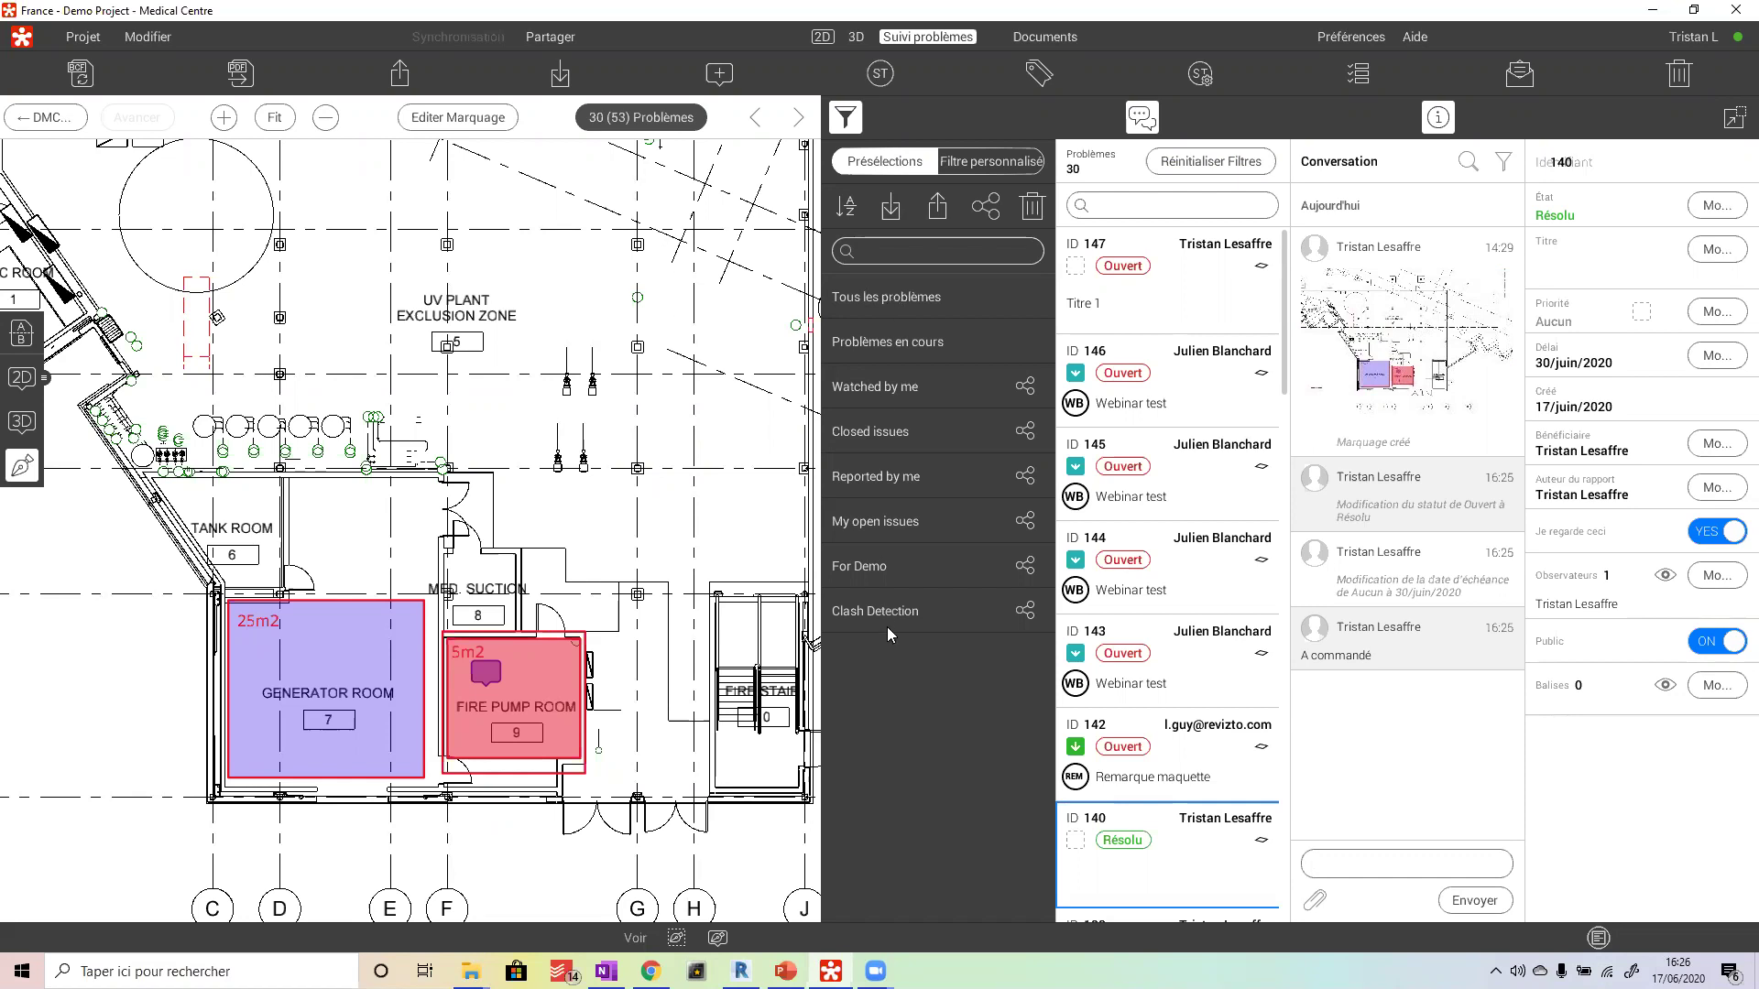
pyautogui.click(967, 165)
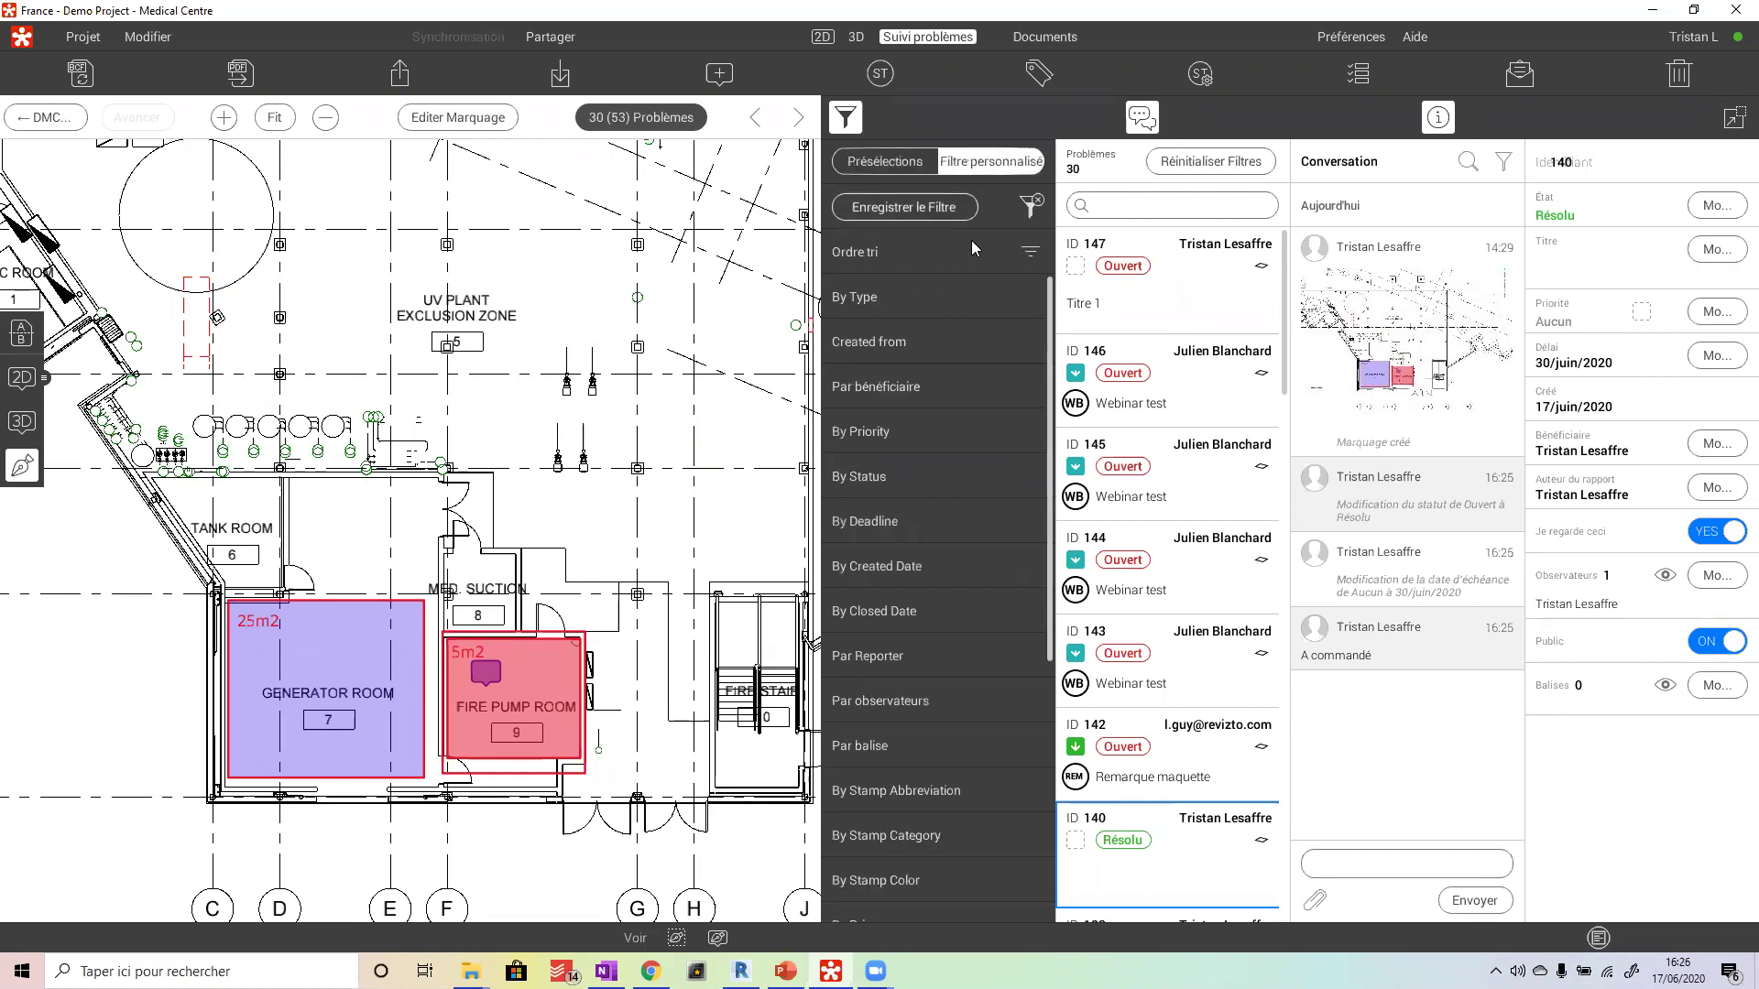
pyautogui.scroll(-2, 1039, 341)
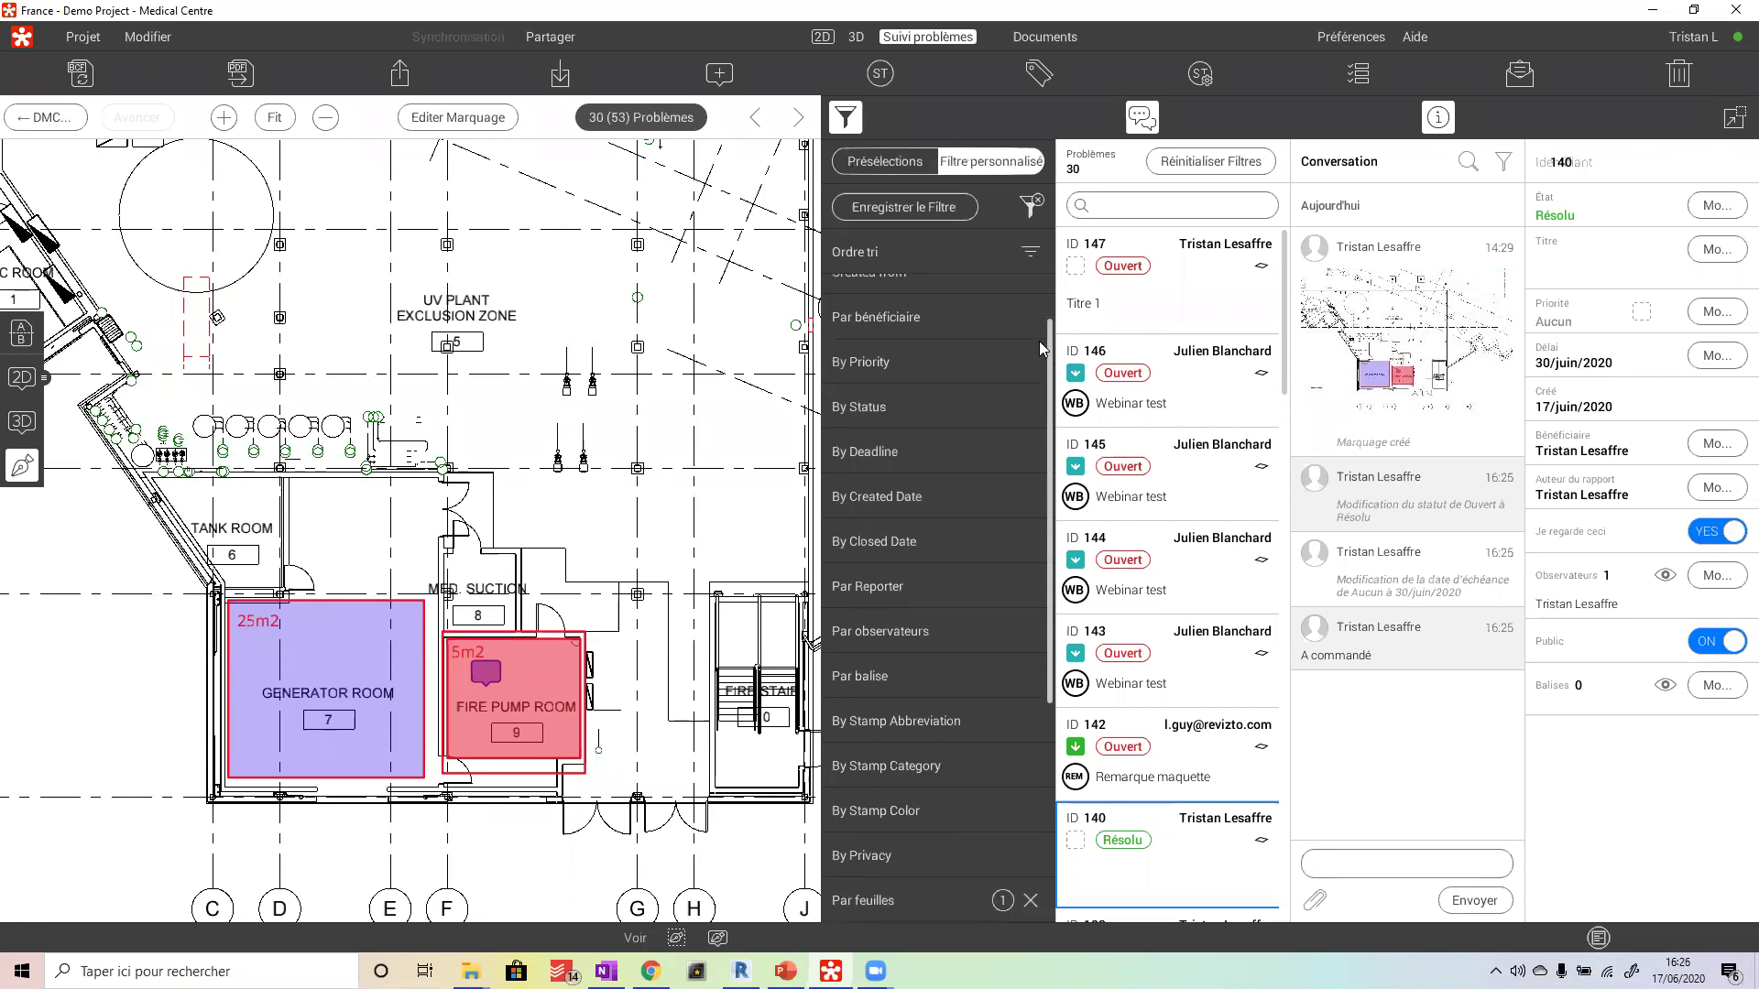
pyautogui.scroll(-3, 1004, 411)
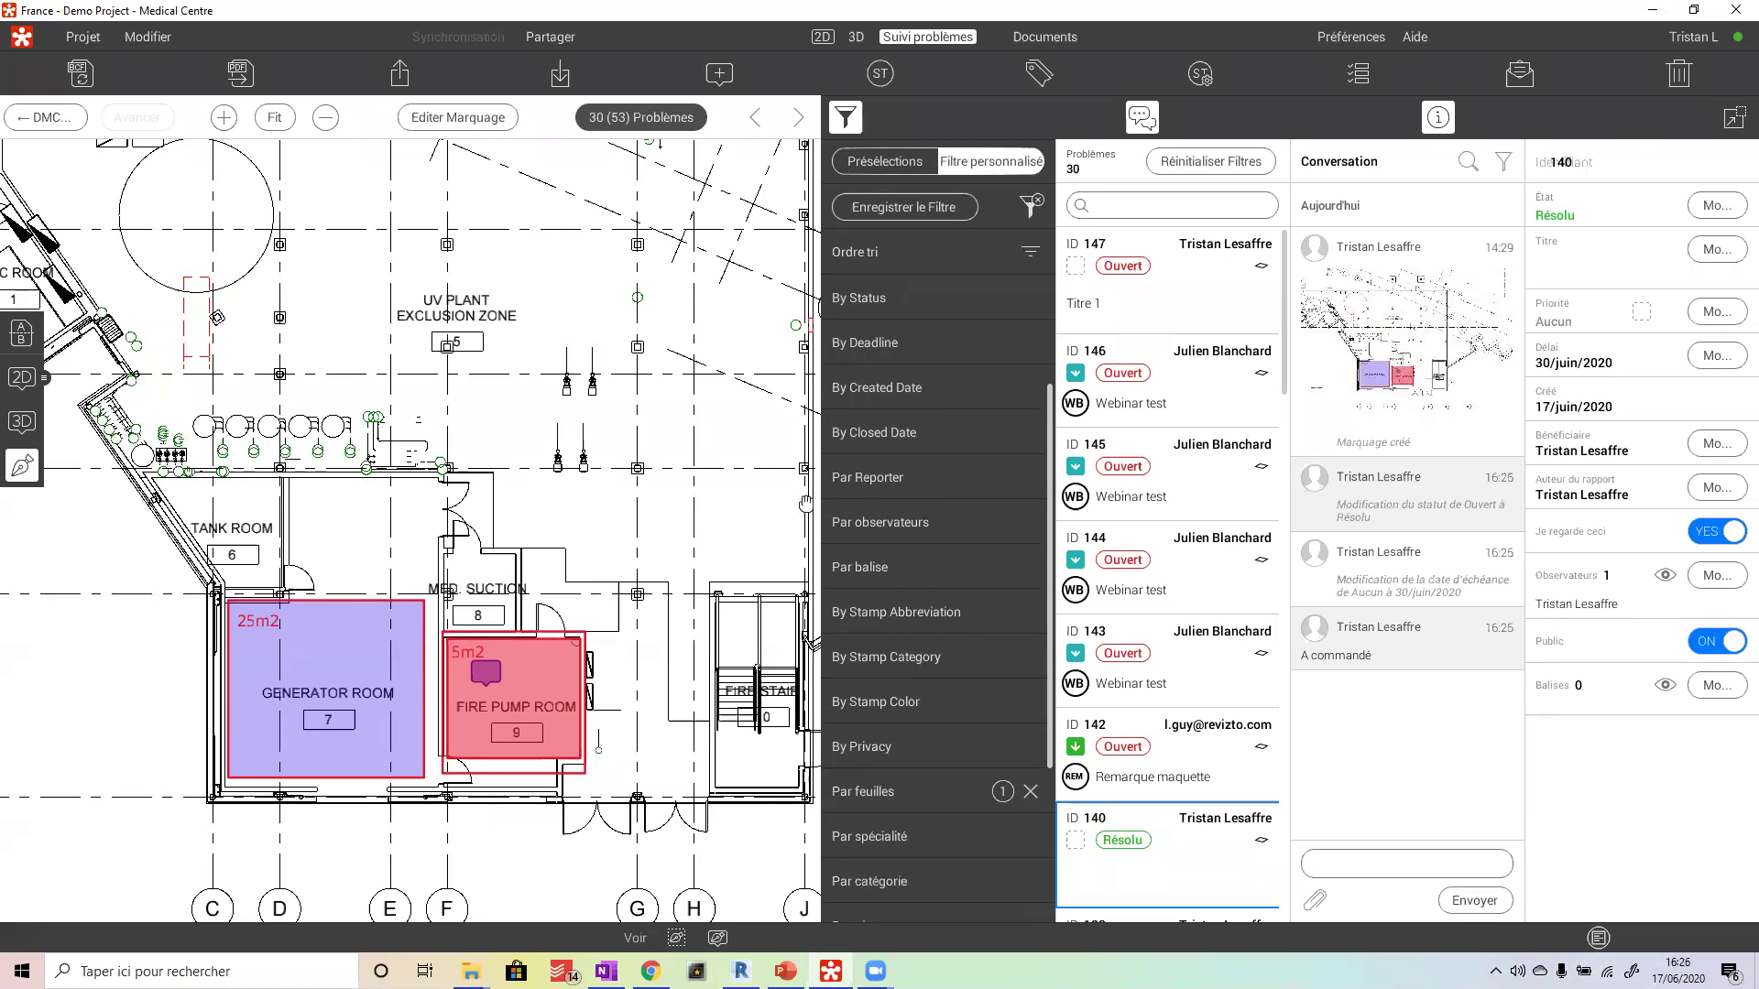
pyautogui.scroll(-1, 925, 449)
pyautogui.scroll(-2, 919, 445)
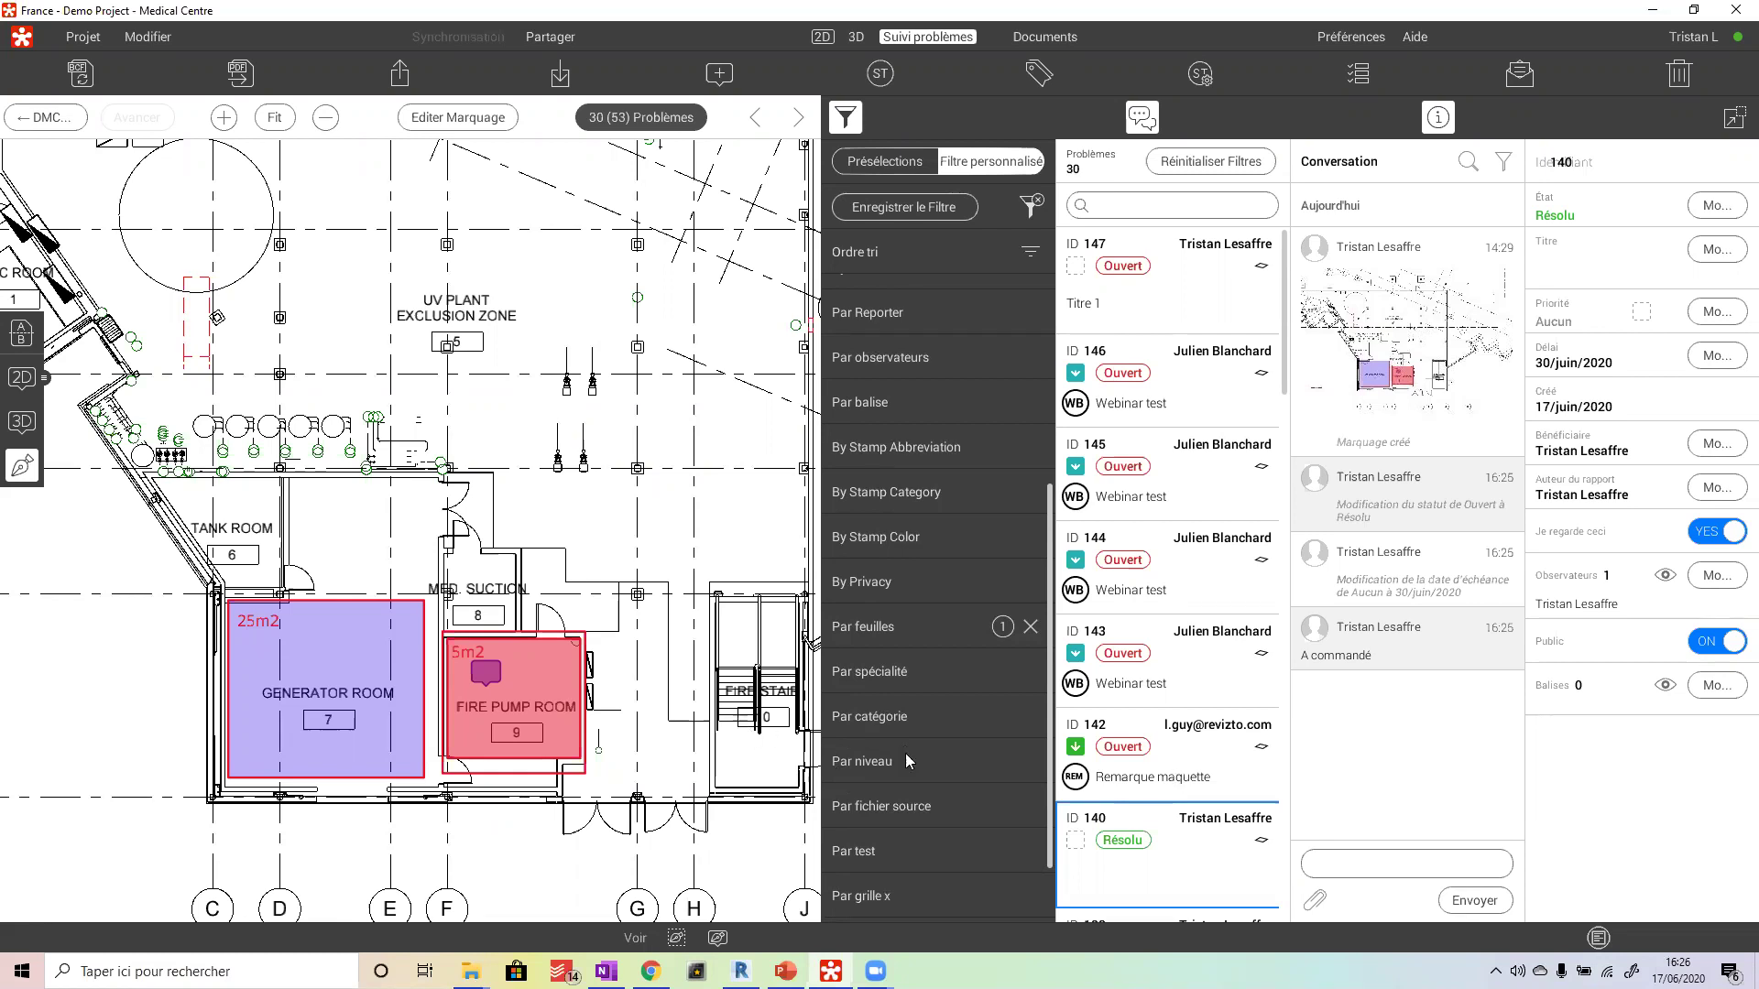
pyautogui.scroll(3, 811, 678)
pyautogui.scroll(1, 906, 656)
pyautogui.scroll(5, 913, 645)
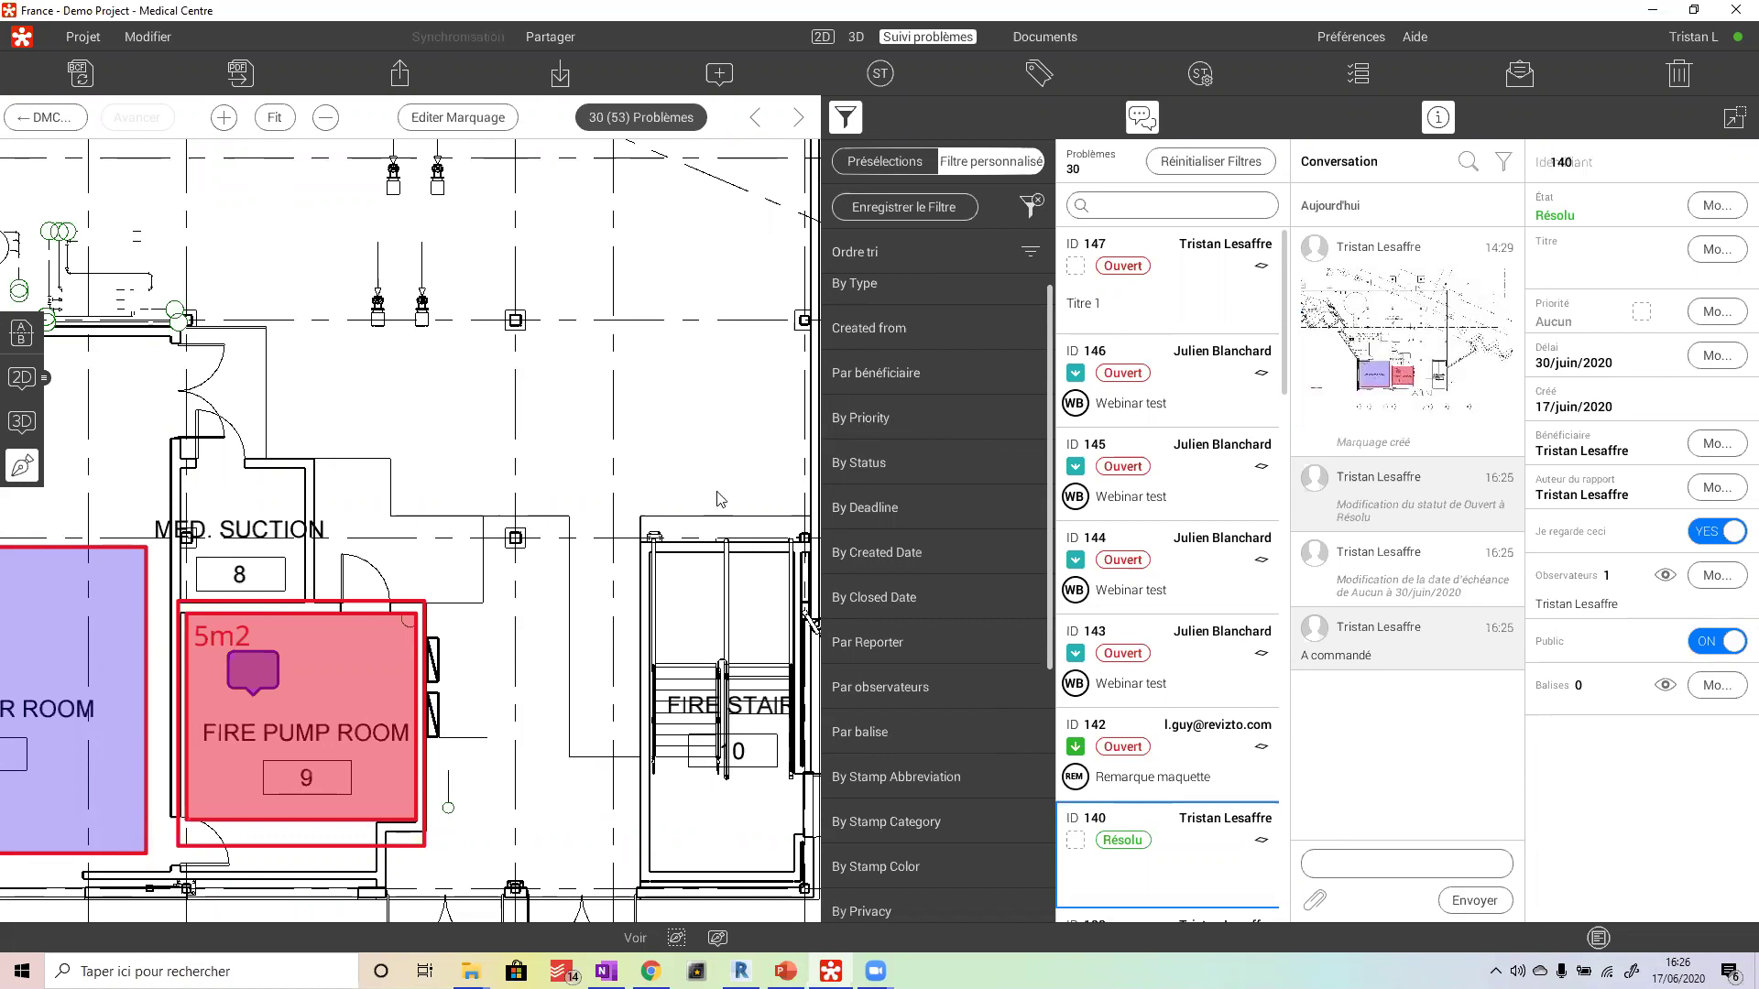
pyautogui.scroll(-2, 443, 679)
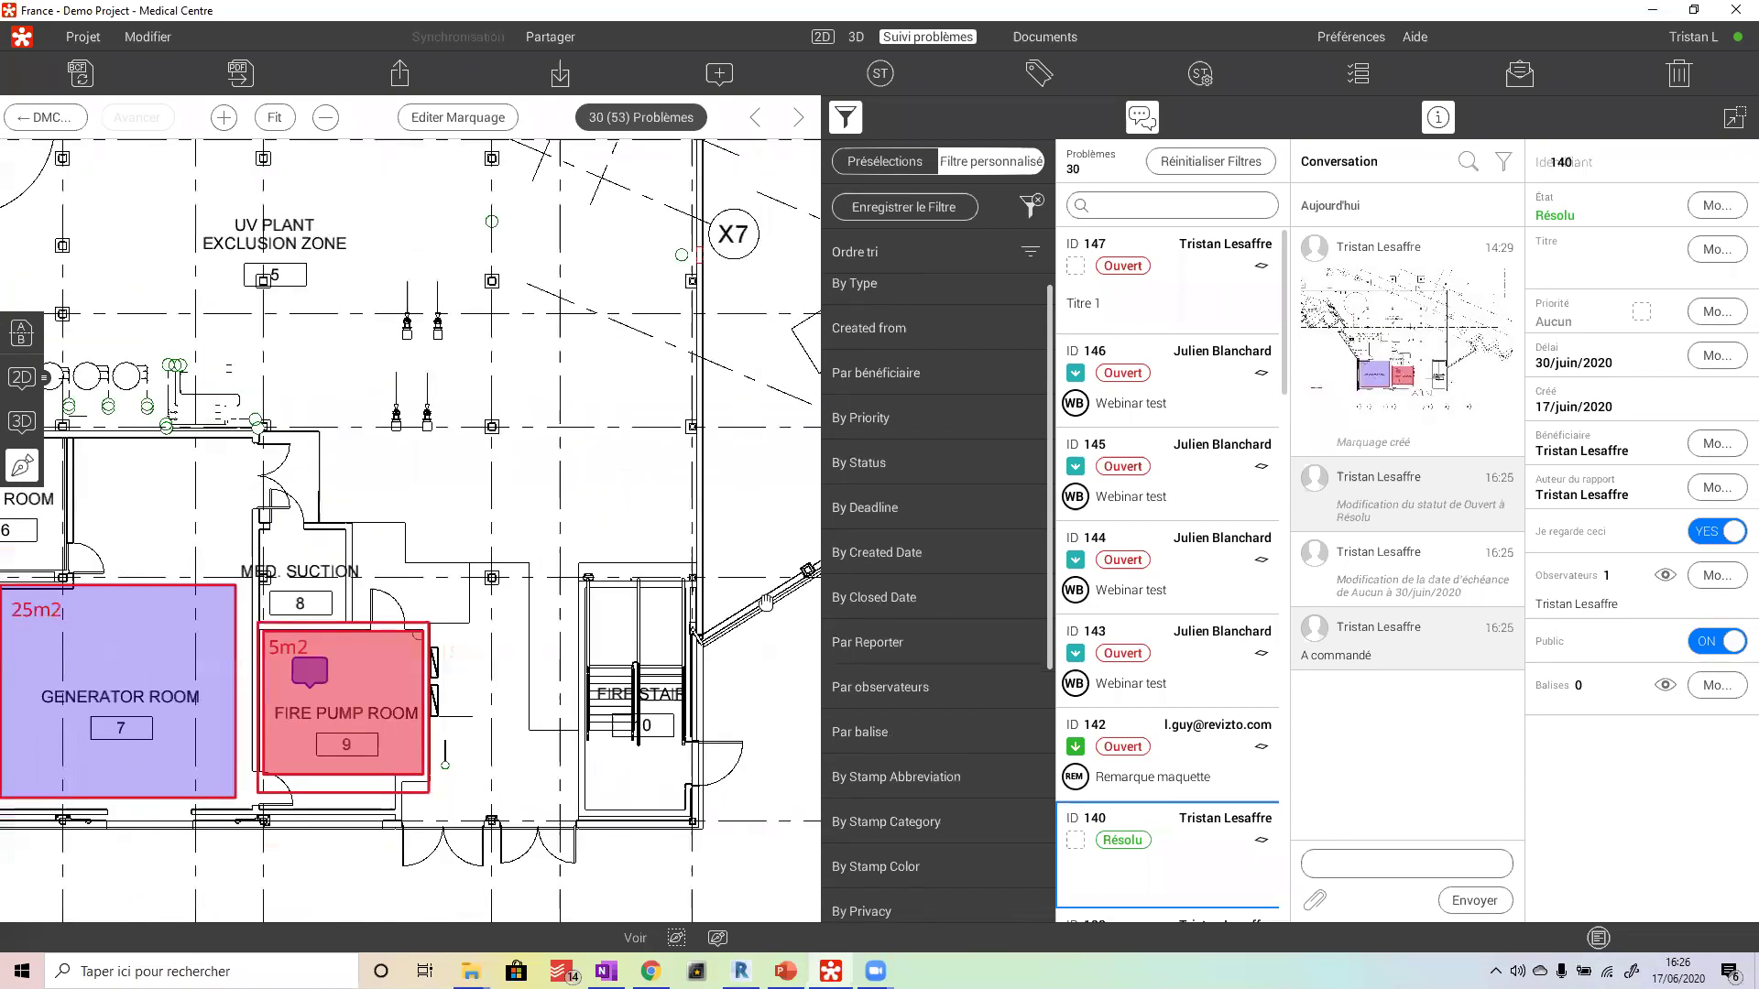
# - Filter the issues with the saved Clash Detection preset and look through the filtered list
pyautogui.click(871, 163)
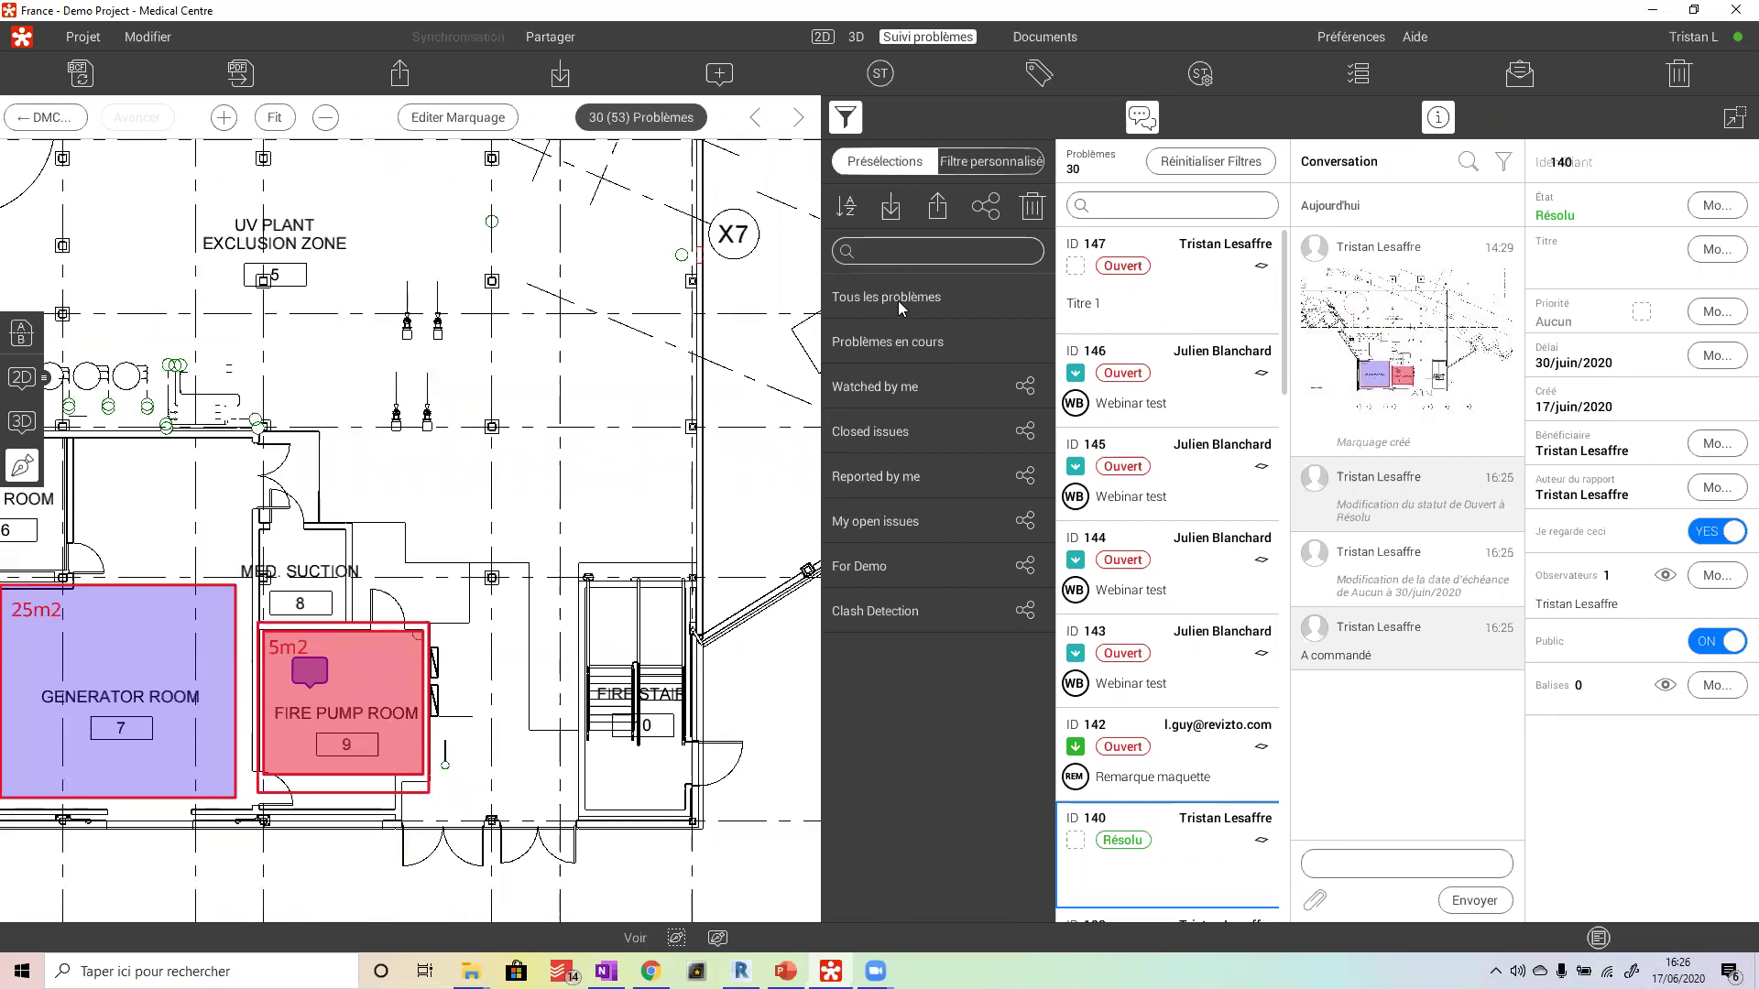
pyautogui.scroll(-2, 378, 513)
pyautogui.moveTo(359, 407); pyautogui.dragTo(486, 308)
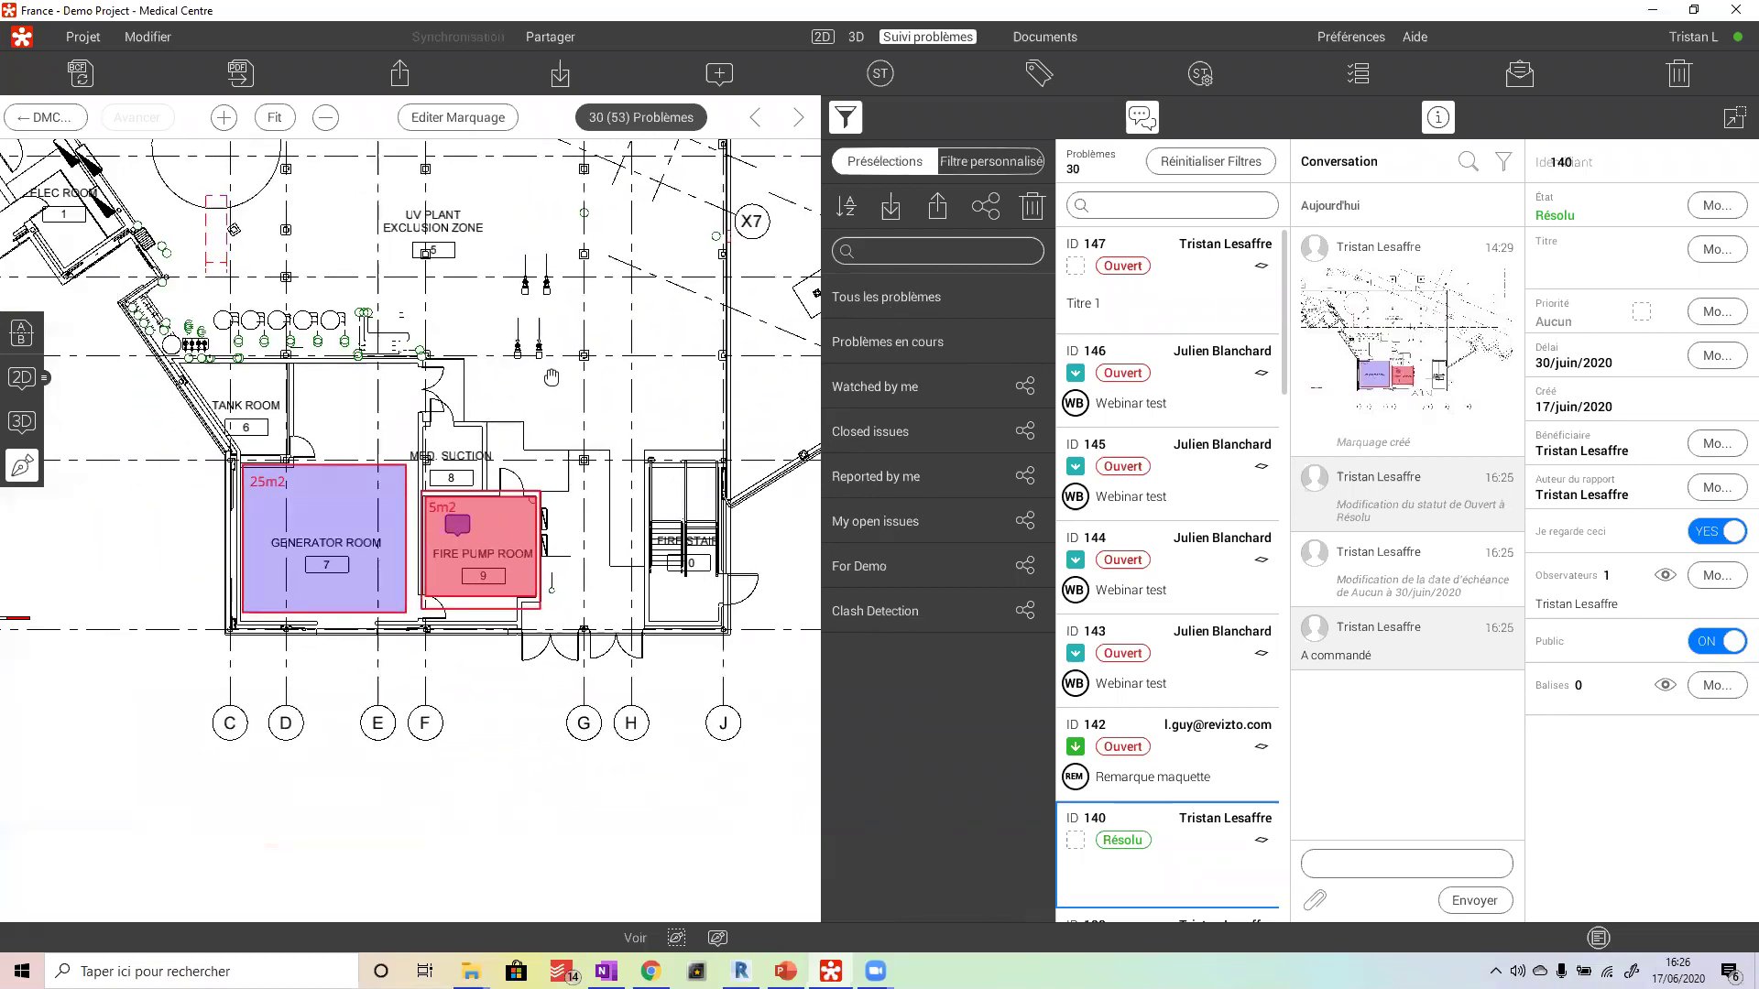
pyautogui.click(873, 611)
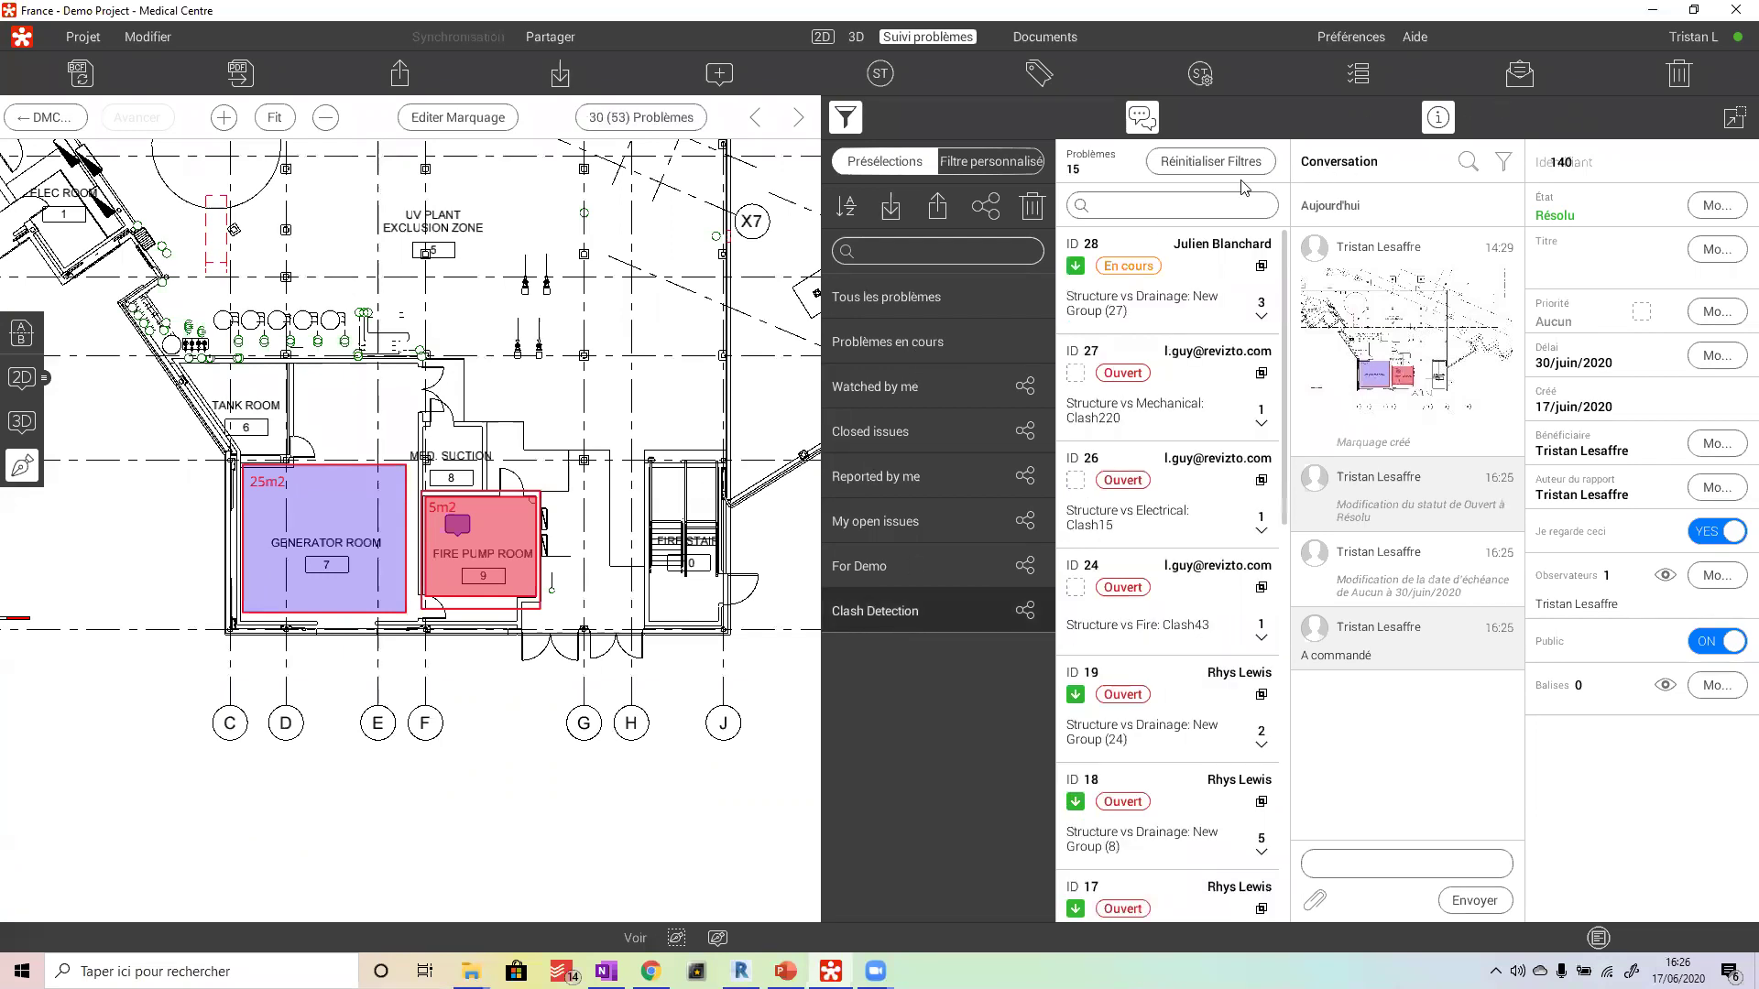
pyautogui.click(888, 341)
pyautogui.click(938, 607)
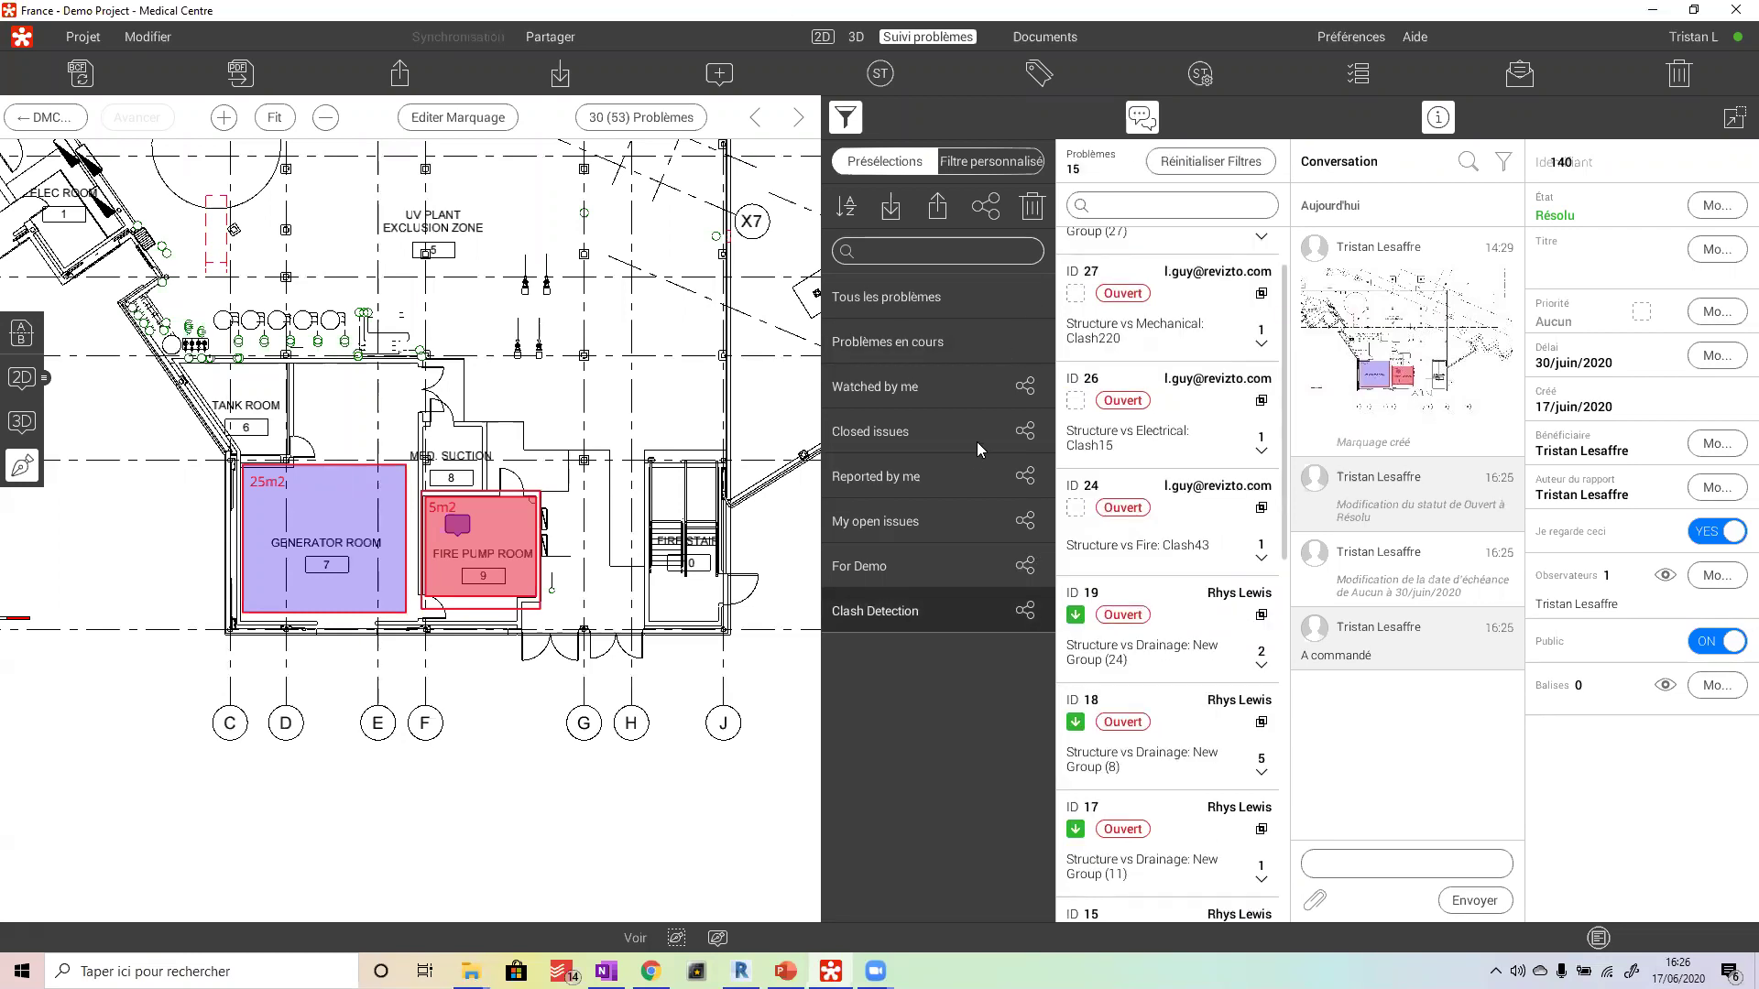
pyautogui.scroll(1, 1147, 377)
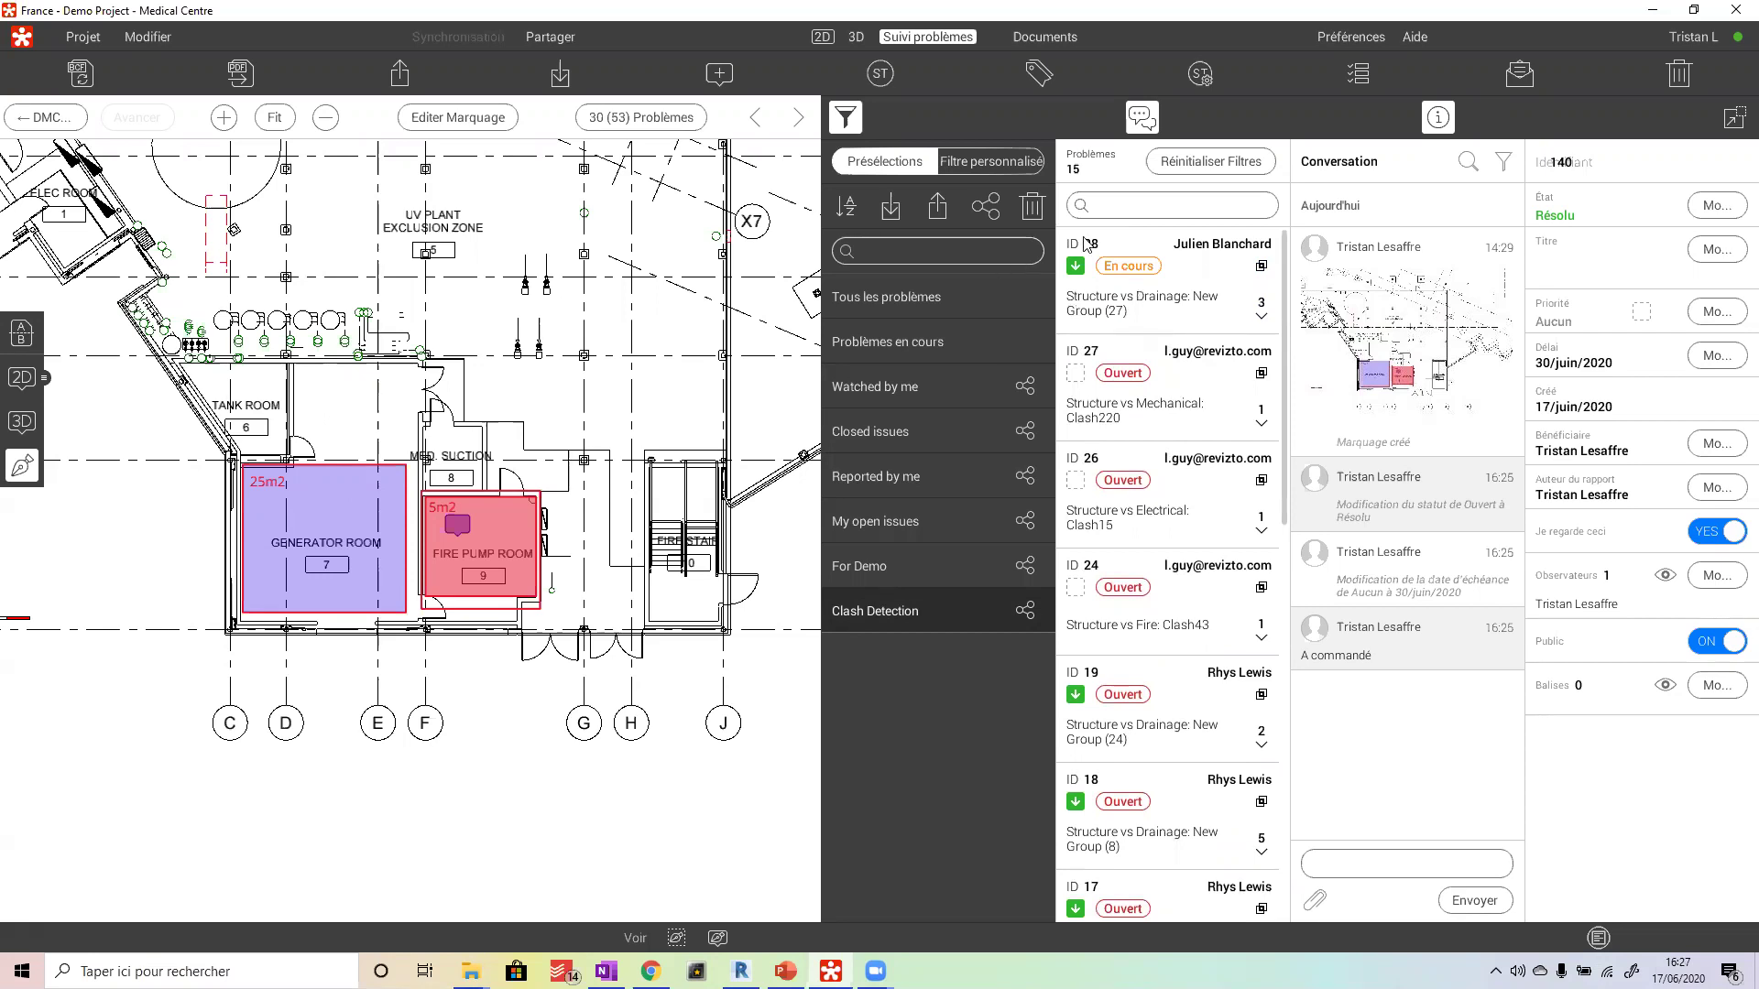
# - Open the "Structure vs Drainage: New Group (27)" issue and examine its grouped clashes Clash40, Clash49 and Clash69
pyautogui.click(1200, 289)
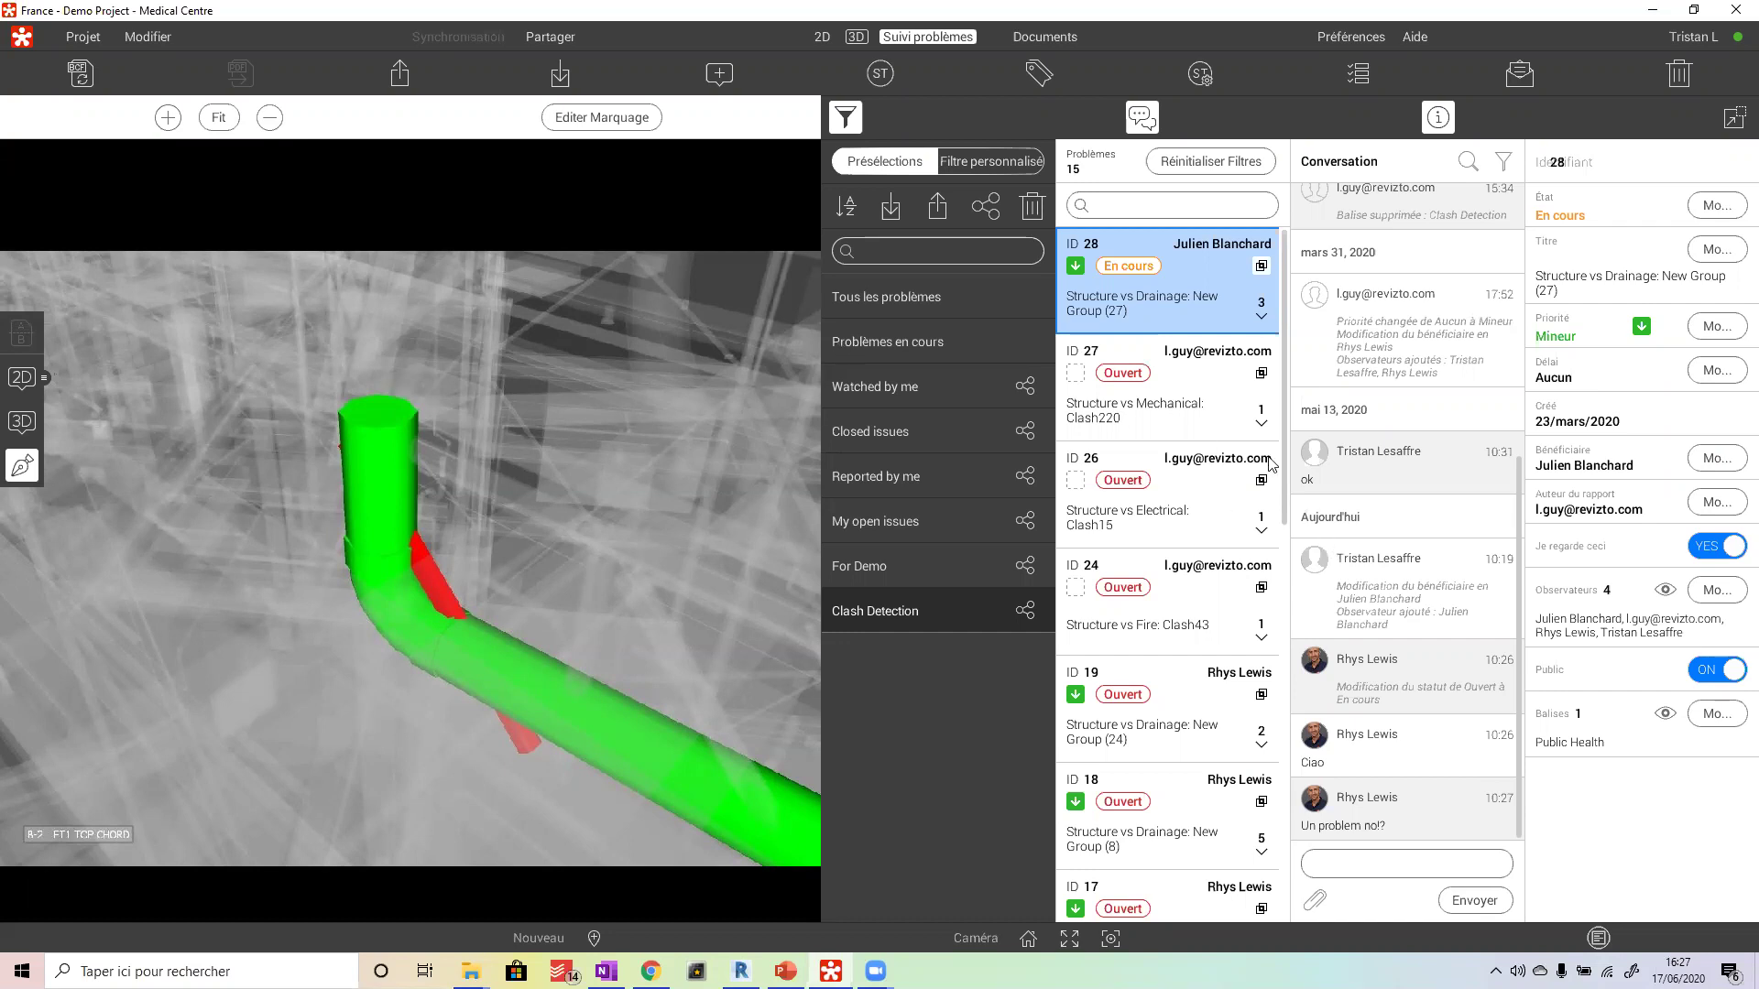
pyautogui.click(1261, 319)
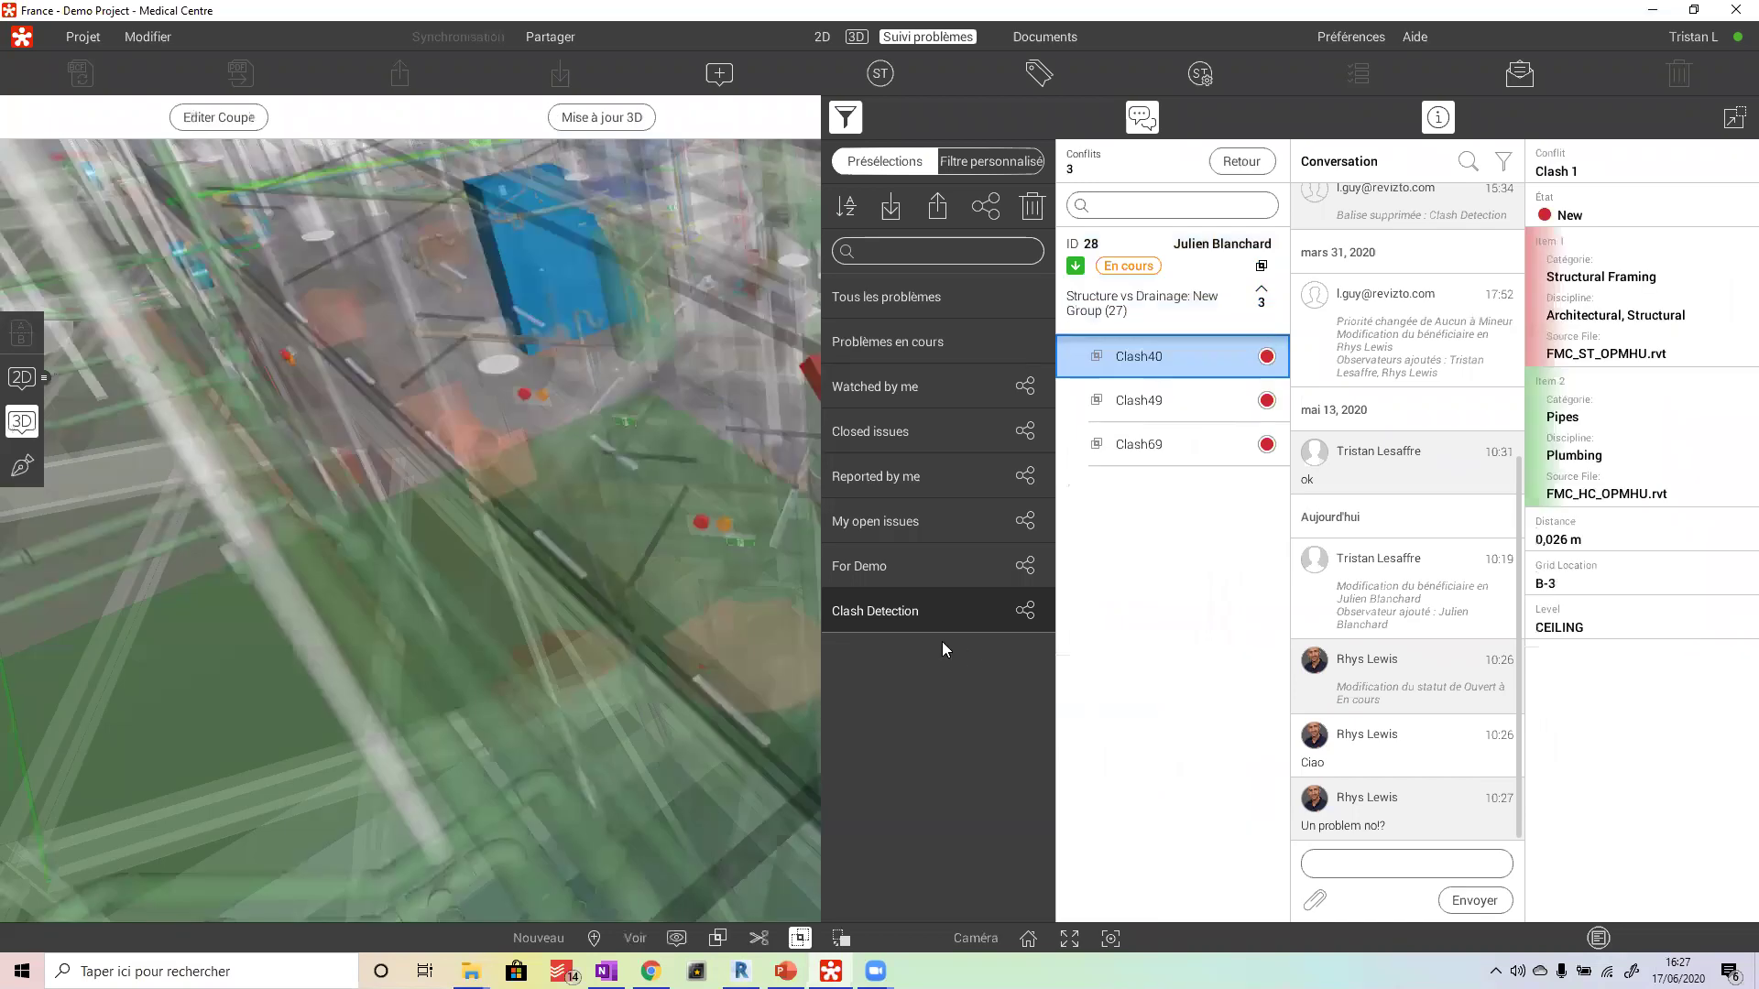
pyautogui.click(22, 465)
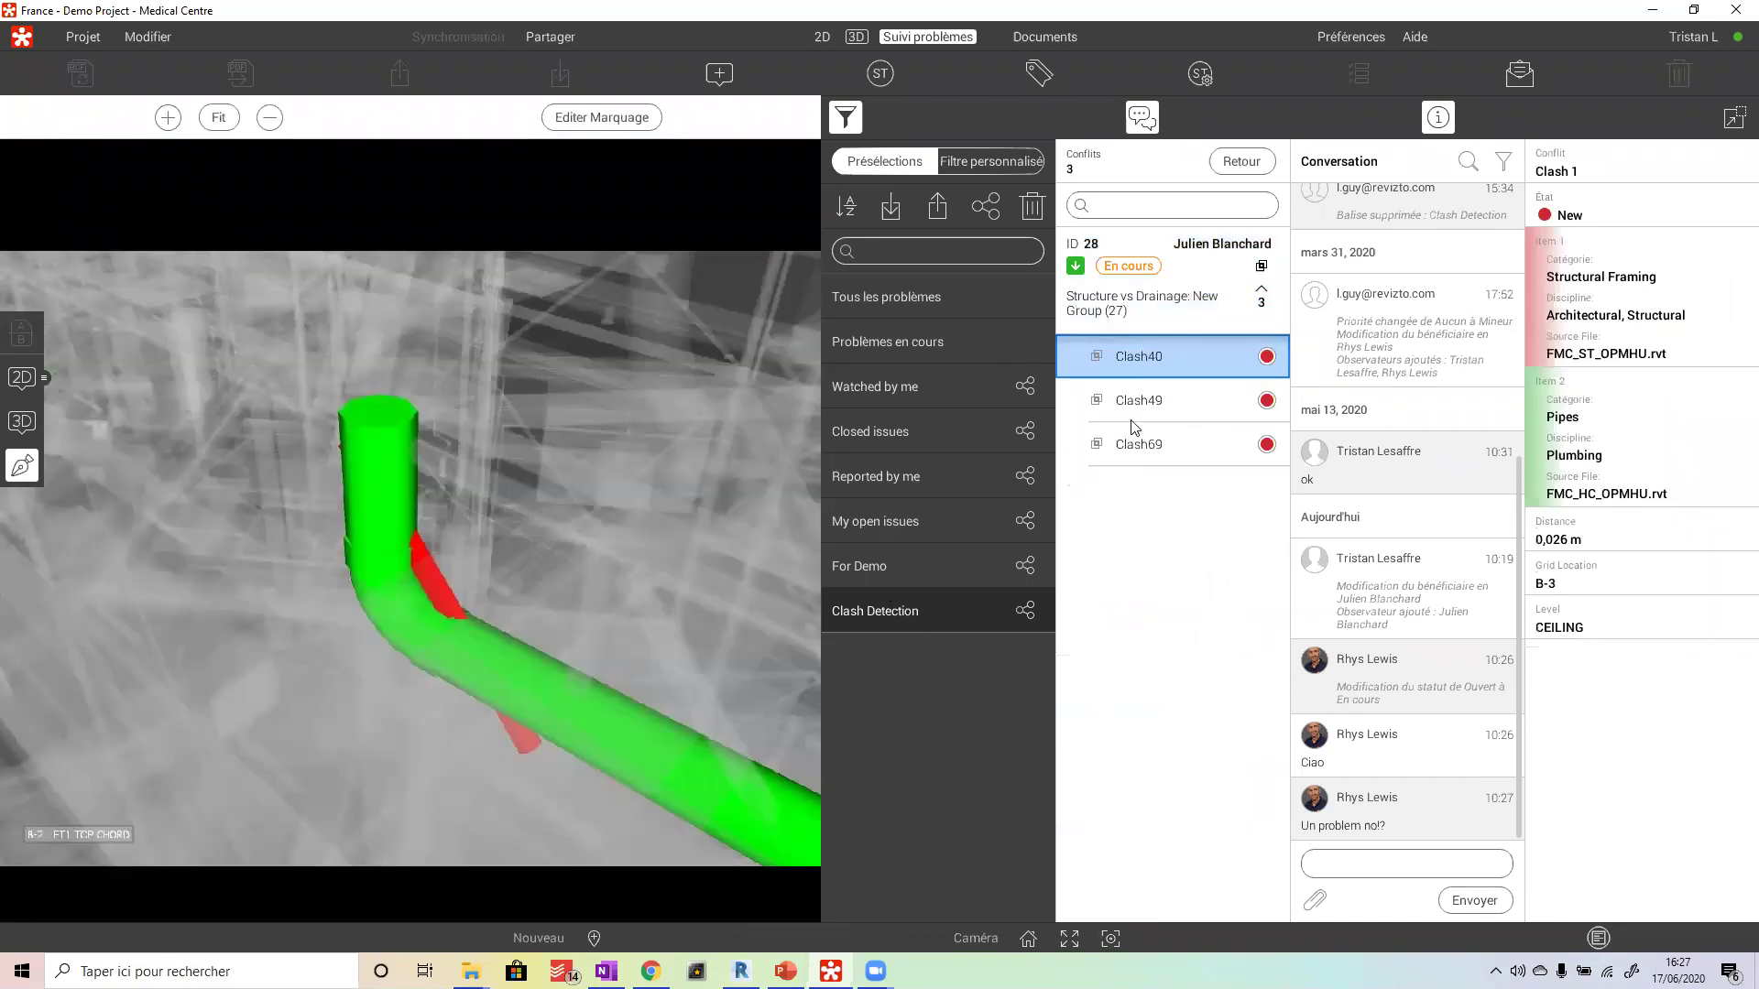
pyautogui.click(1198, 401)
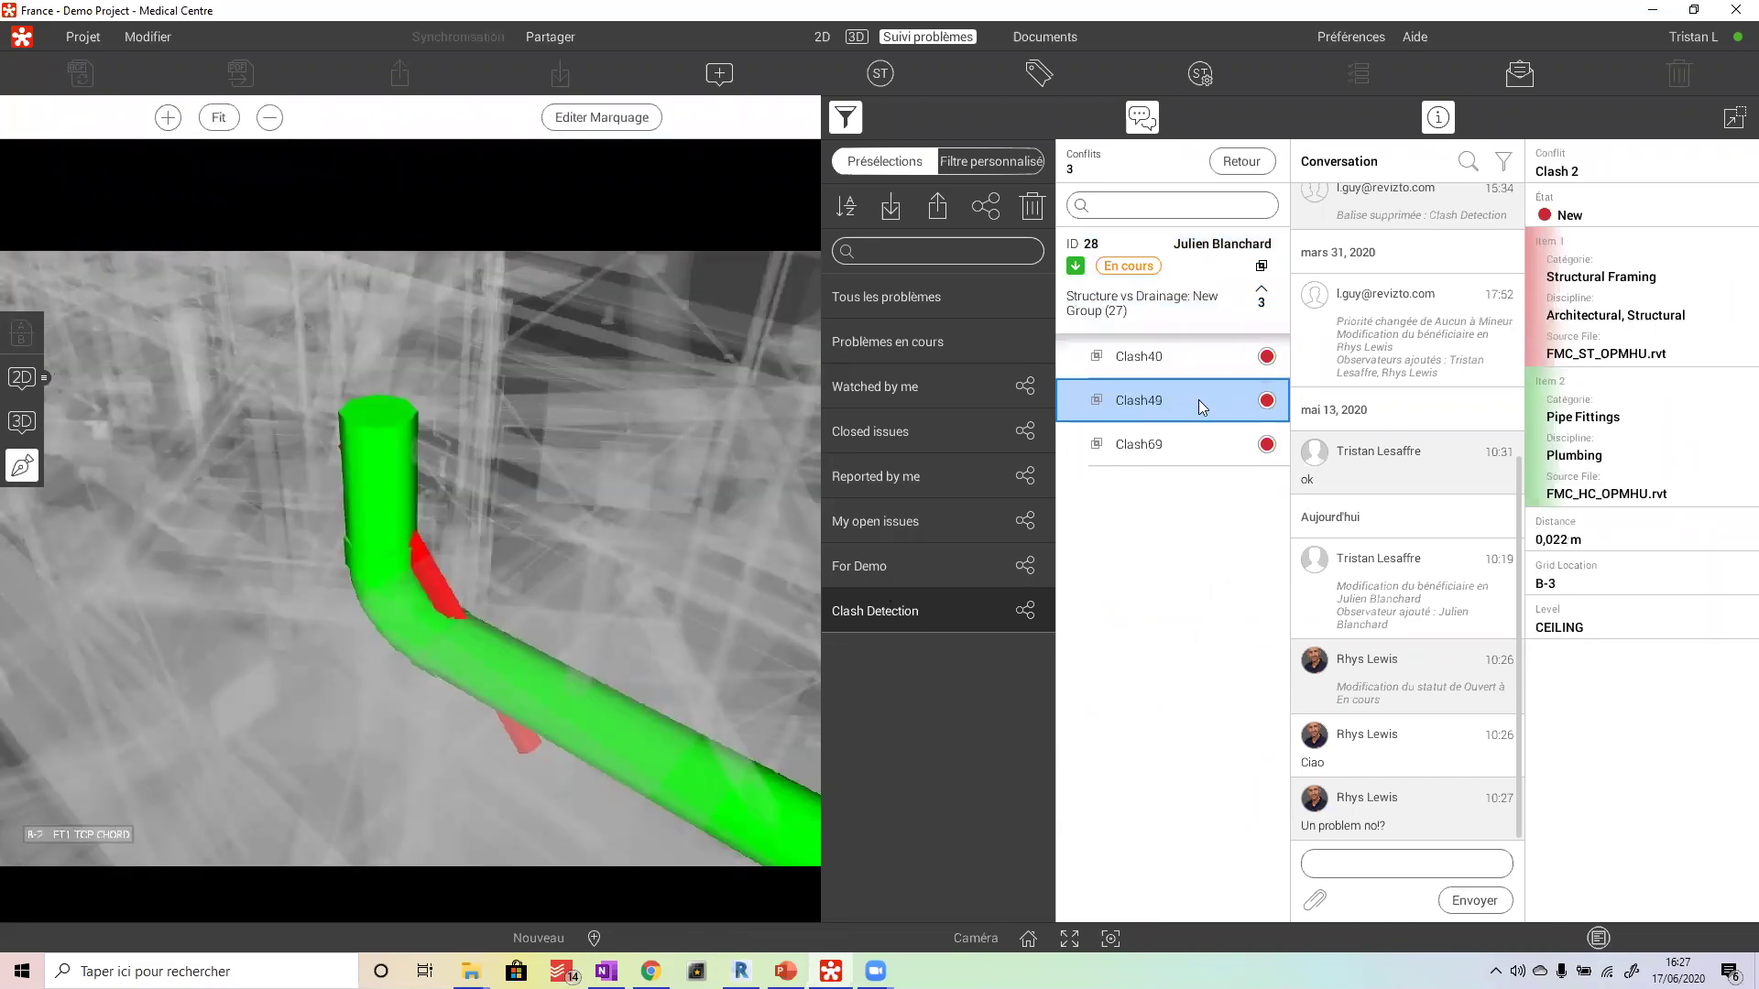
pyautogui.click(1170, 447)
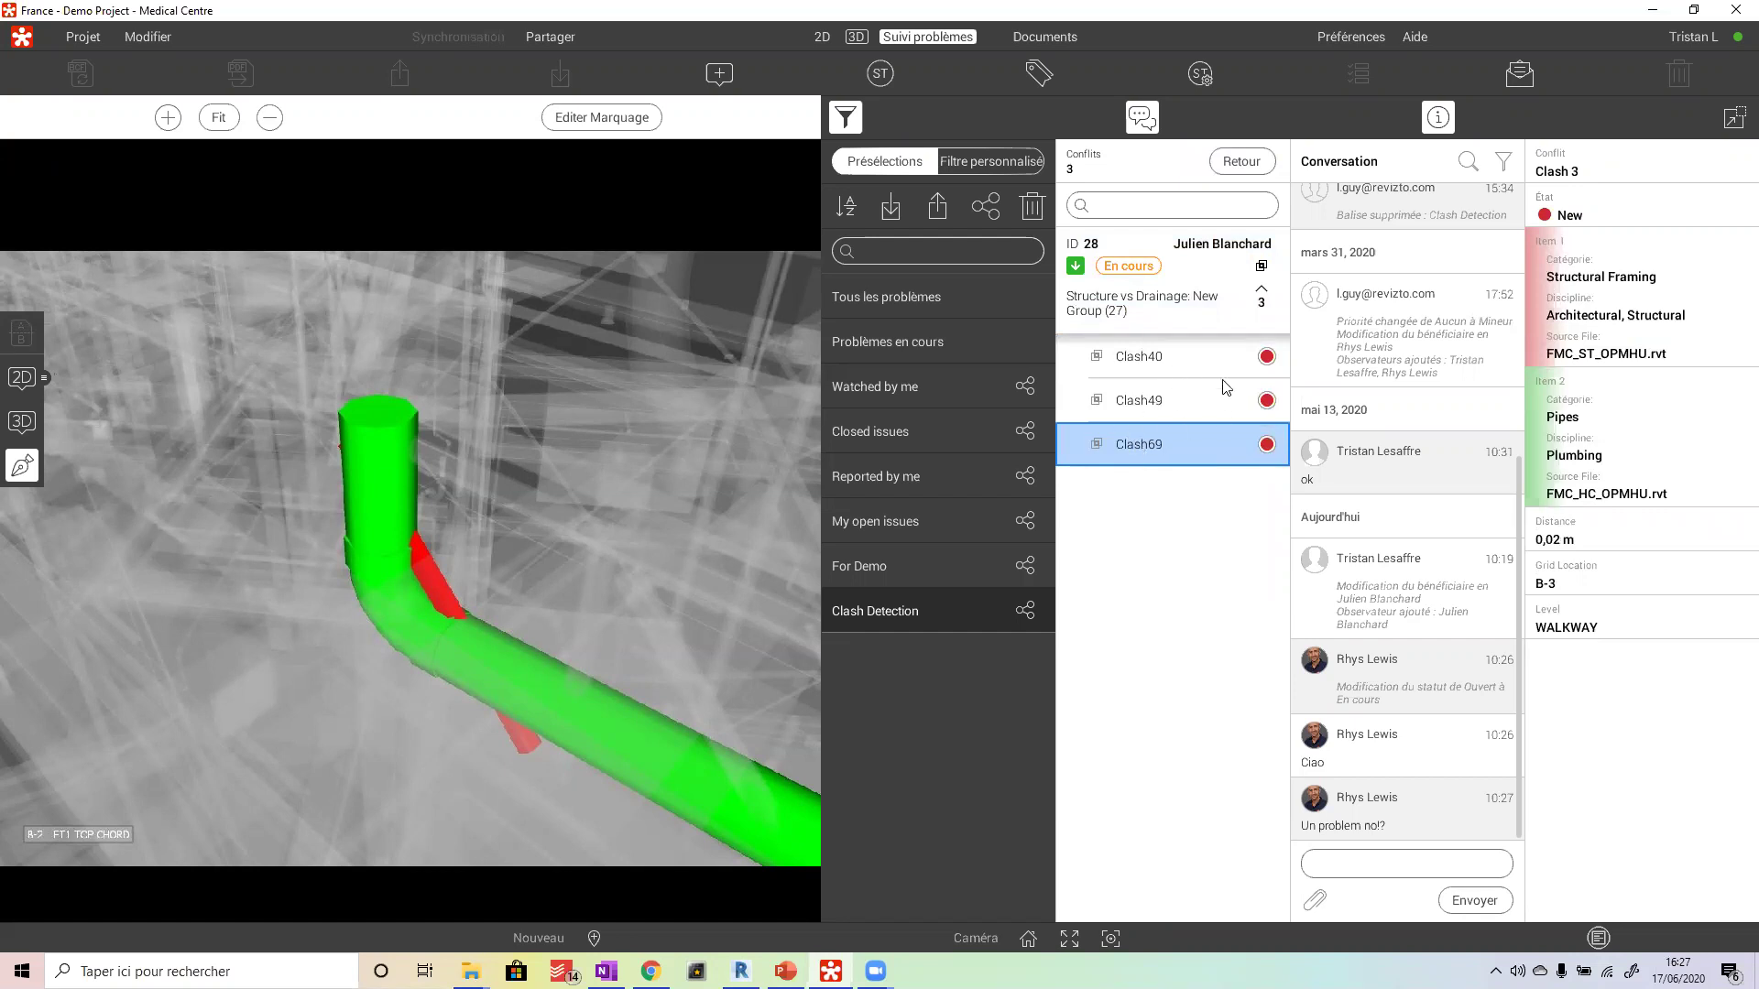
pyautogui.click(1261, 291)
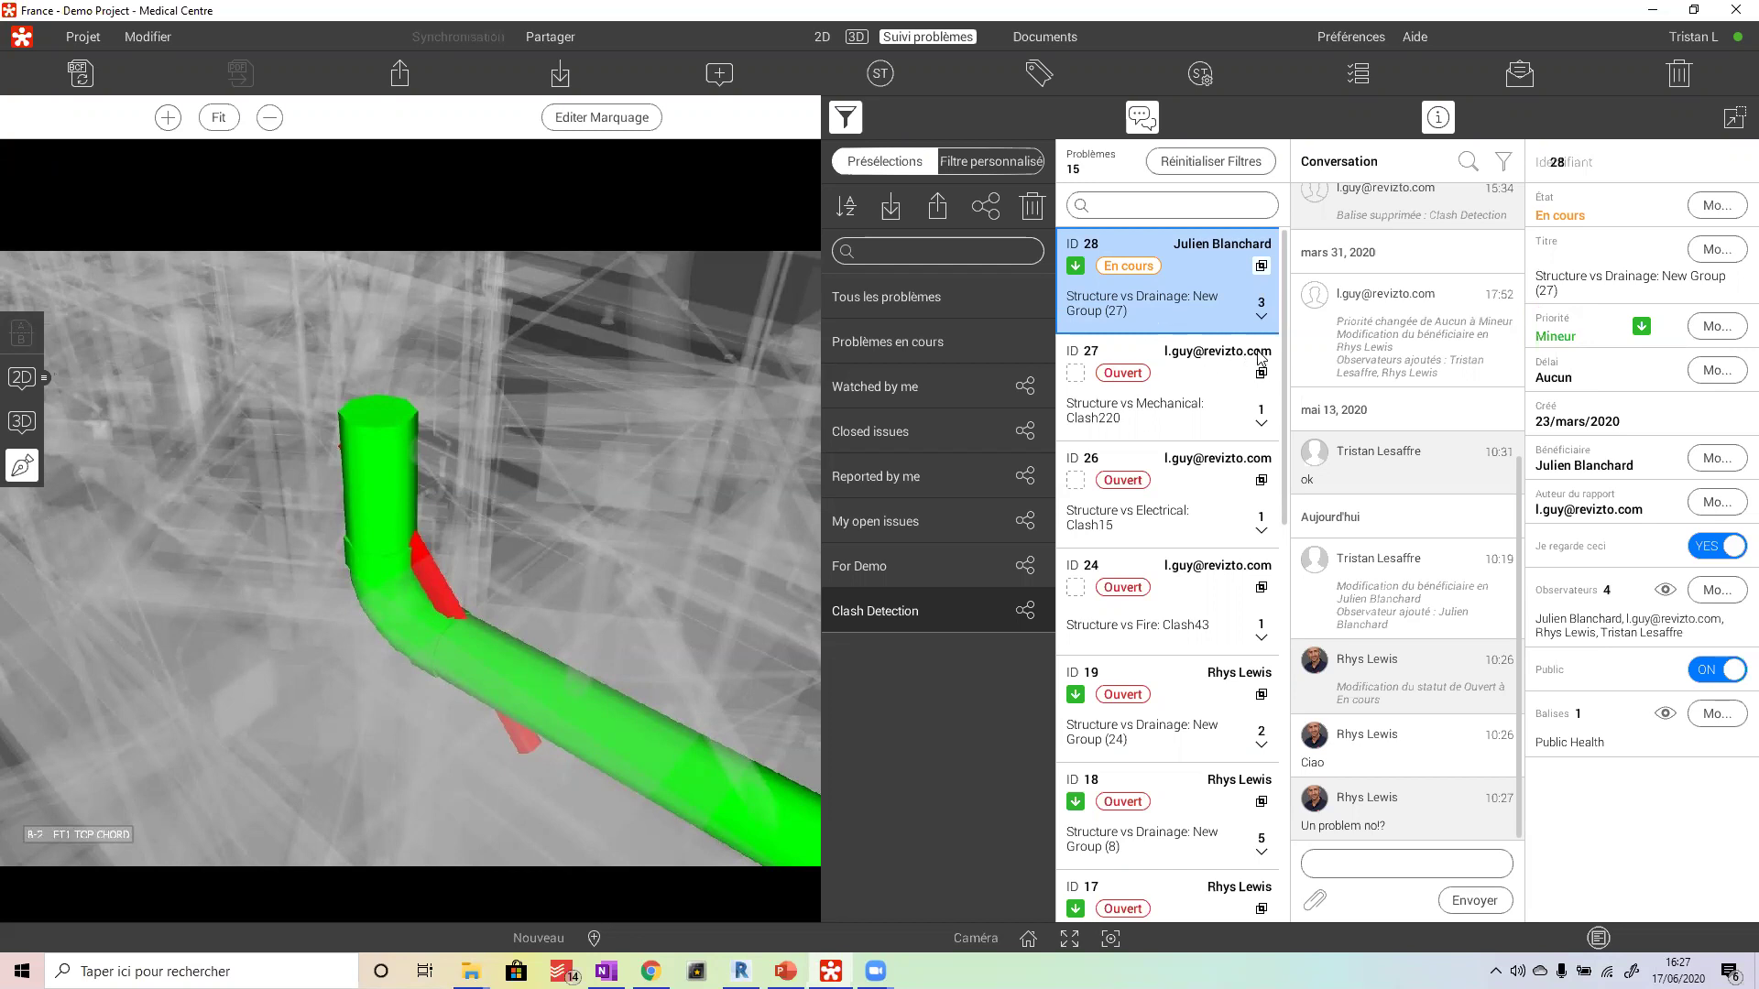
# - Review the clash issue's conversation history and the attachment types available for a comment
pyautogui.scroll(5, 1472, 521)
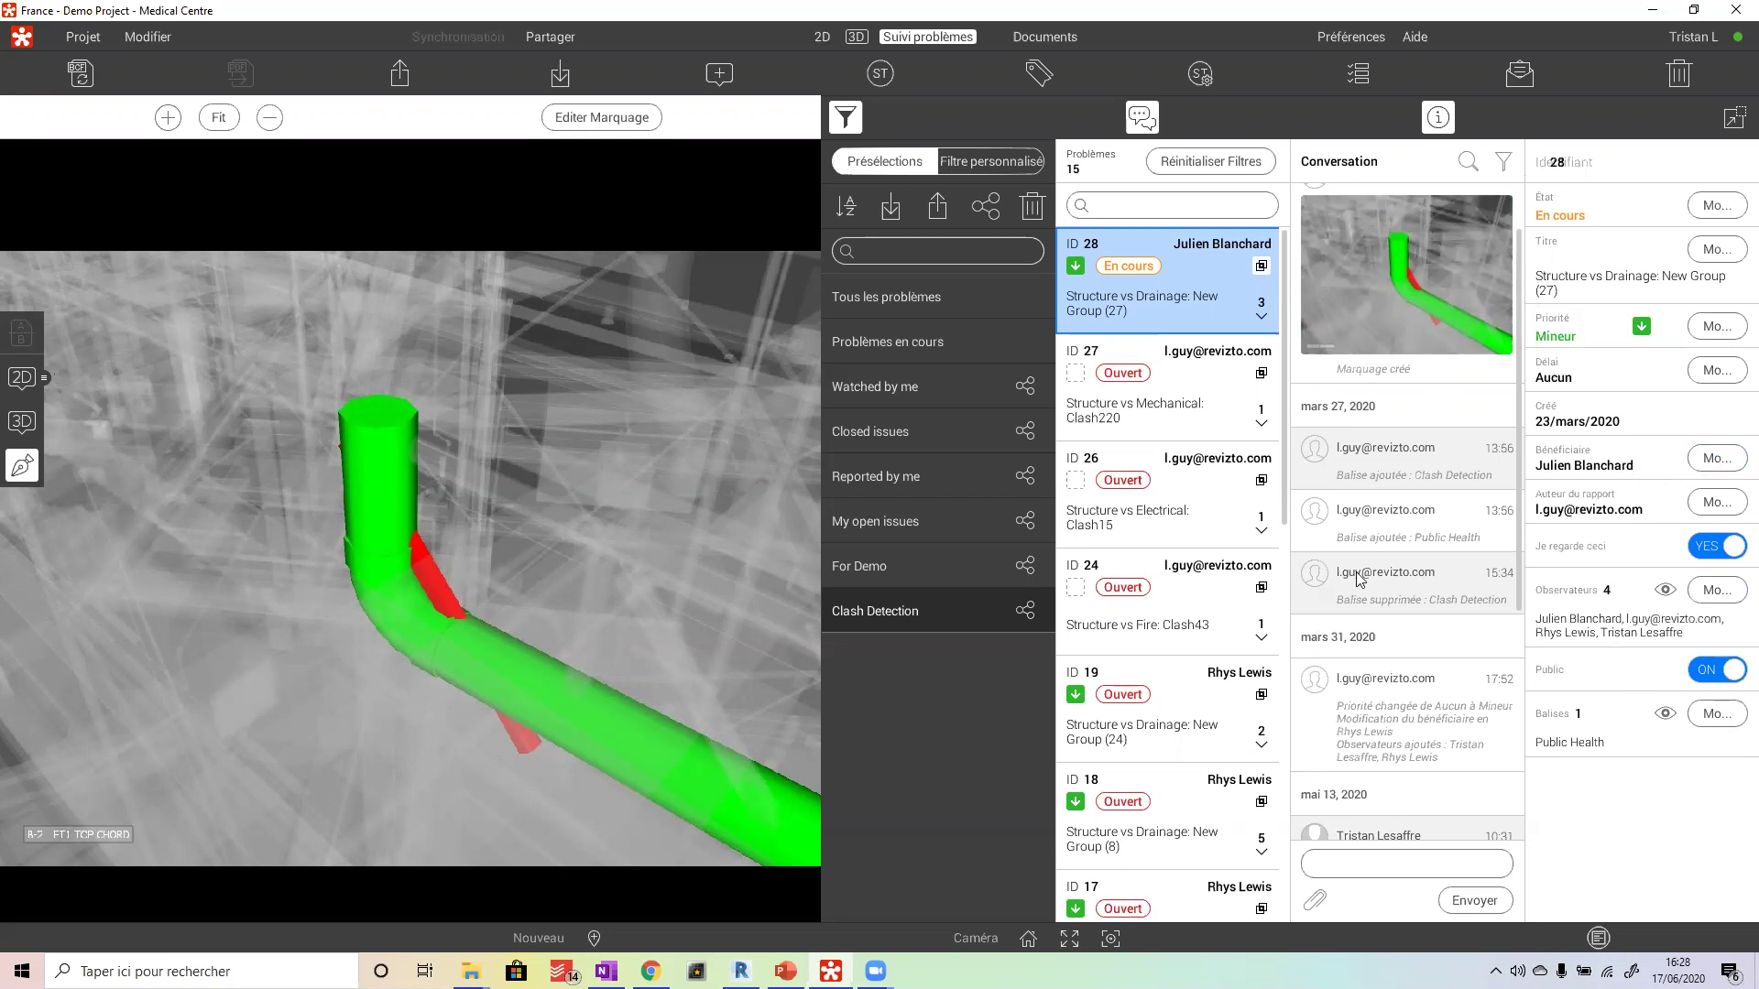
pyautogui.scroll(-4, 1358, 579)
pyautogui.click(1389, 864)
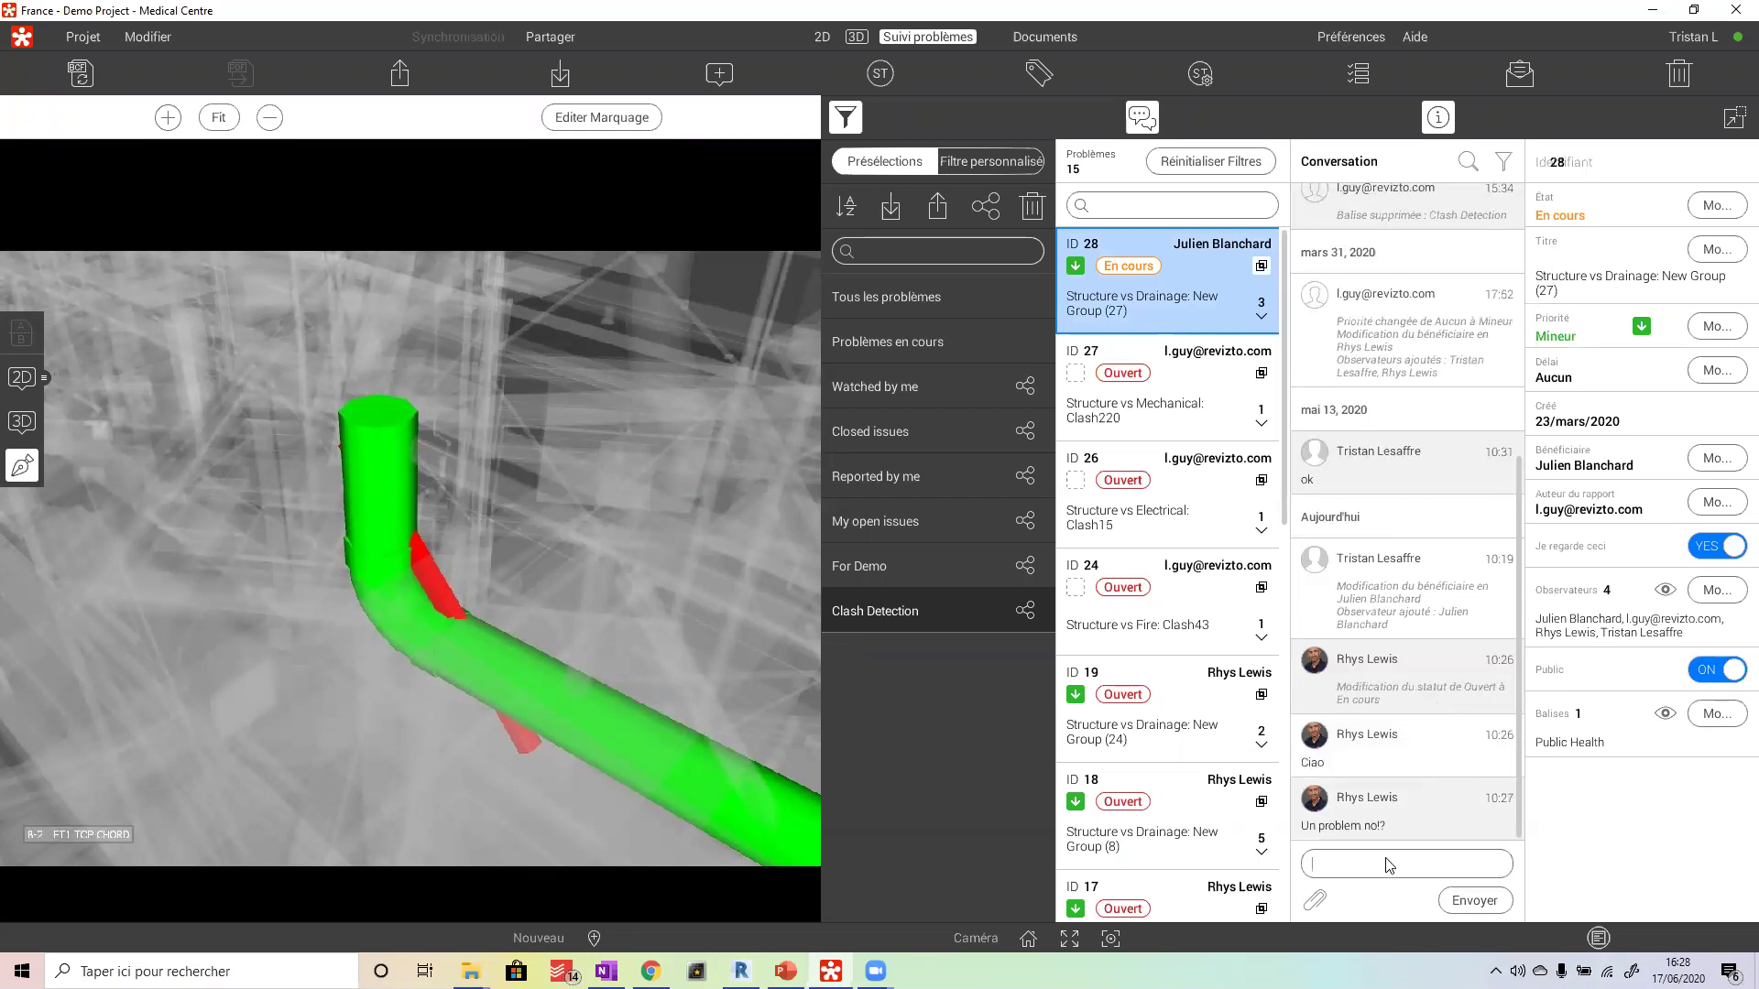
pyautogui.click(1315, 896)
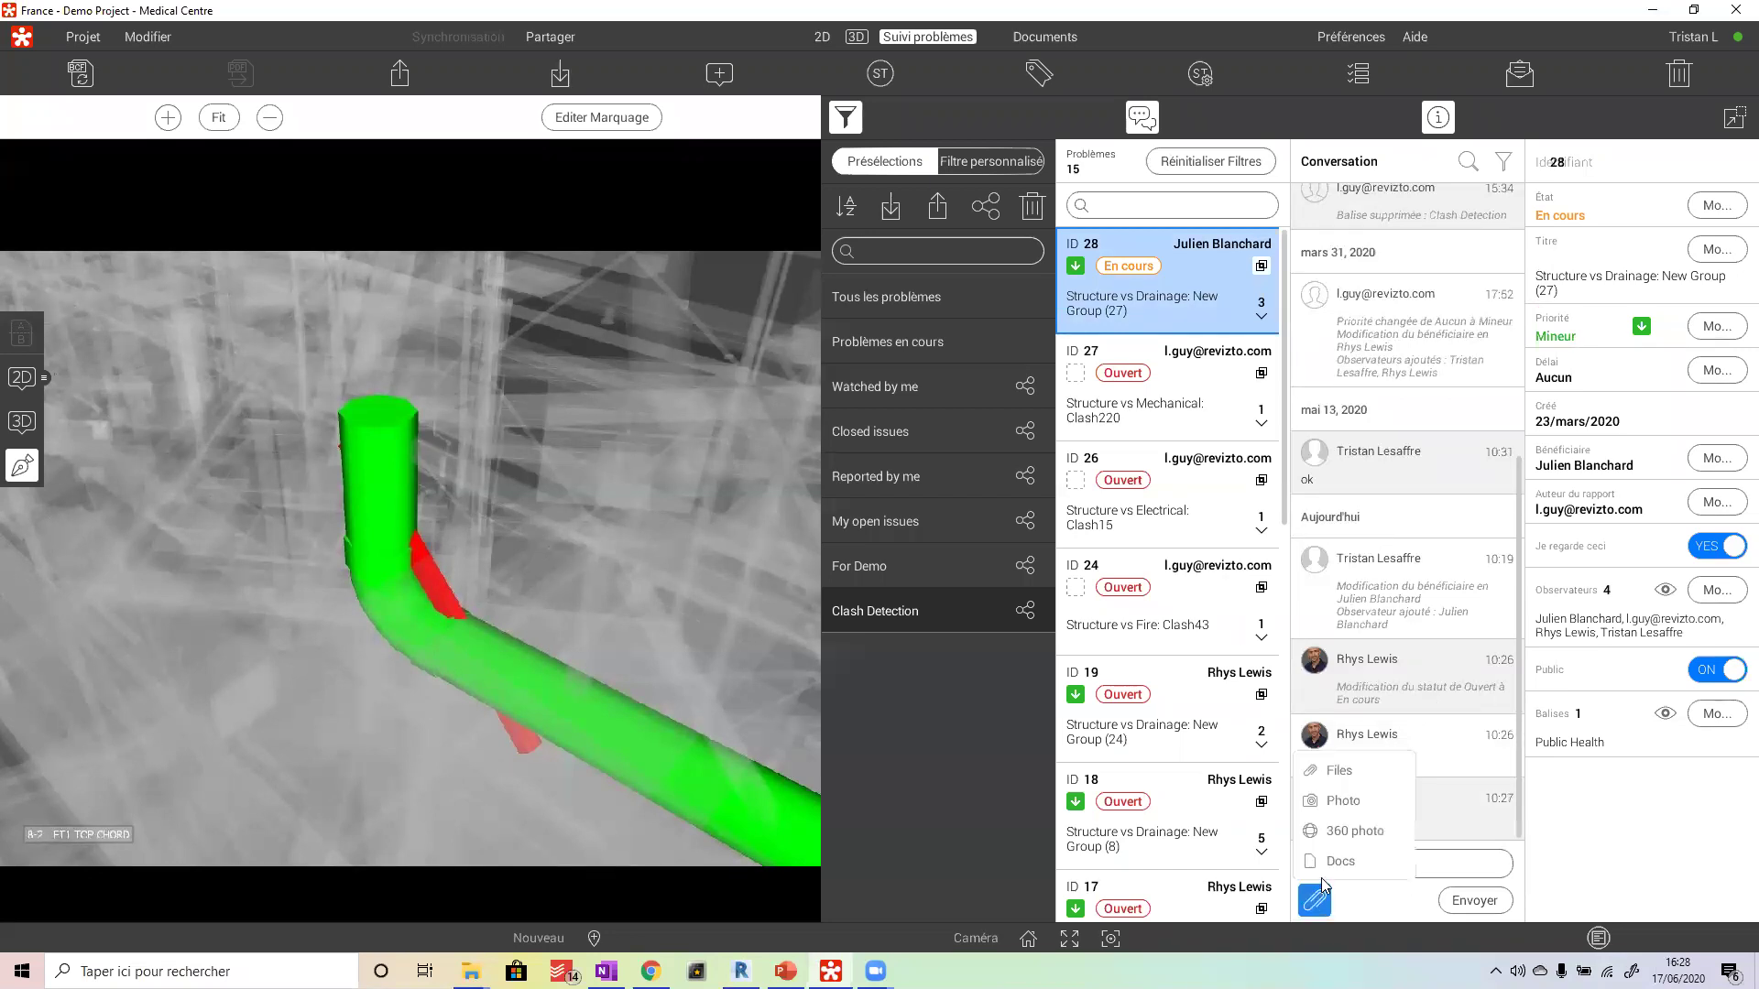
pyautogui.click(1456, 869)
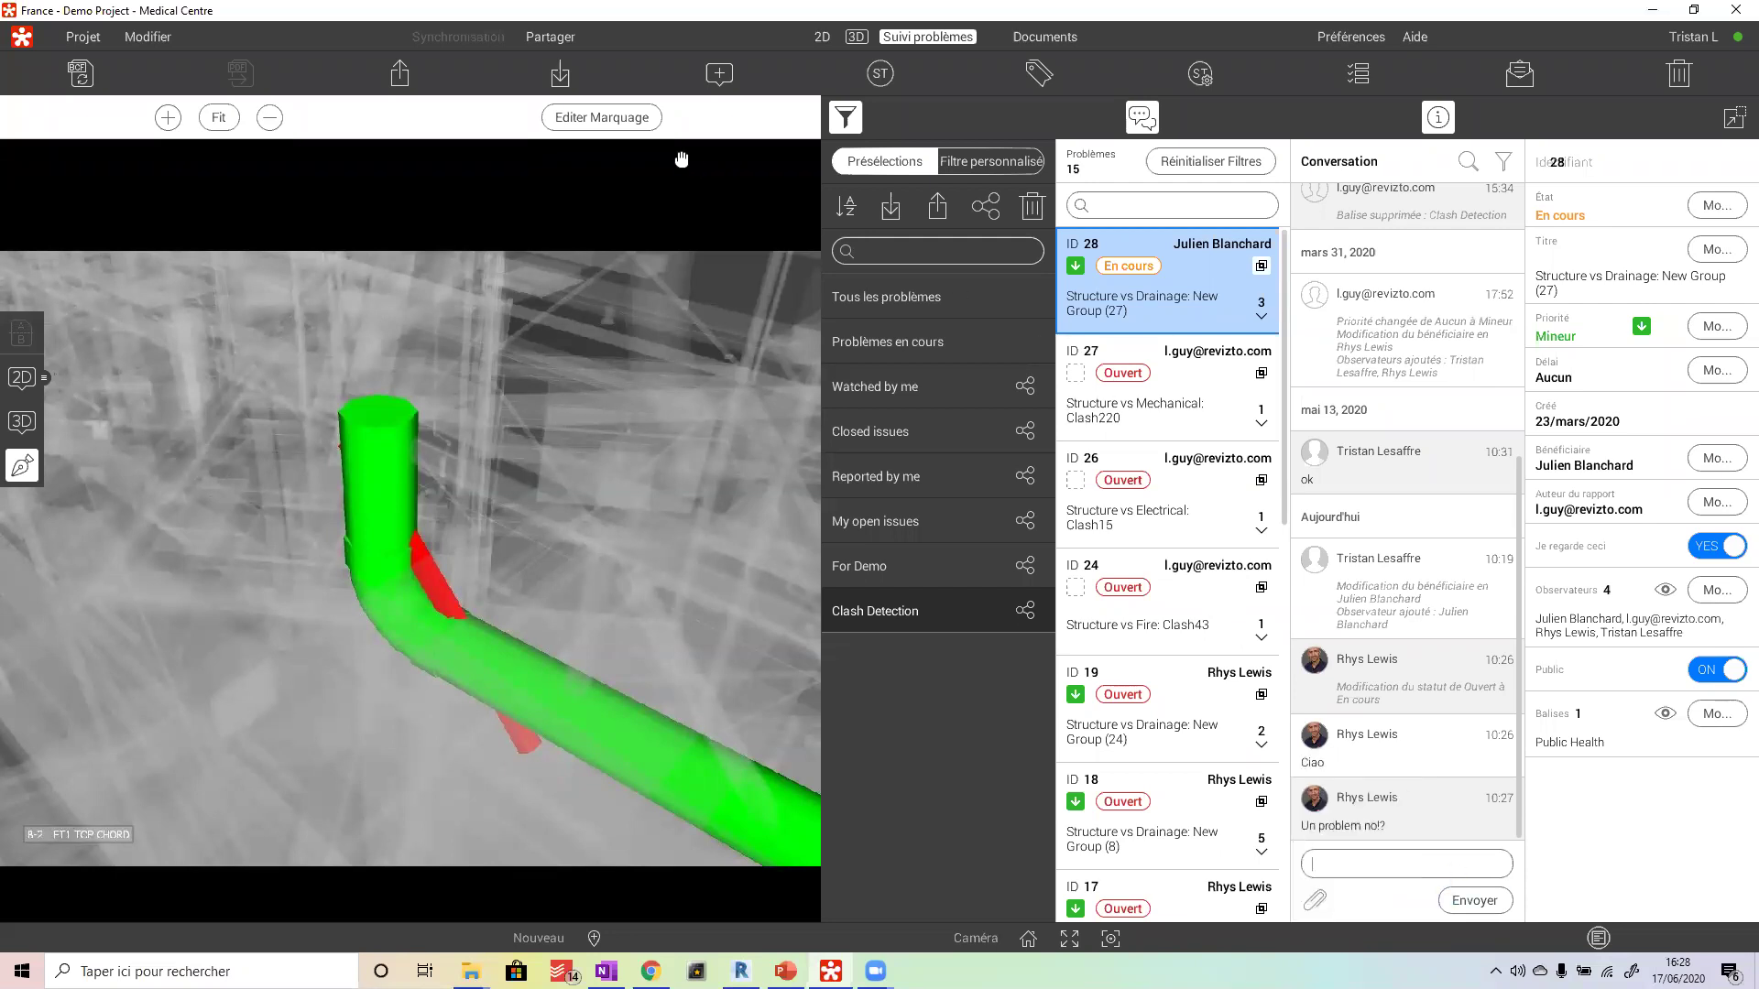
# - Outline the clashing pipe bend with a red freehand line of weight 10, save the markup, and review the conversation history
pyautogui.click(619, 128)
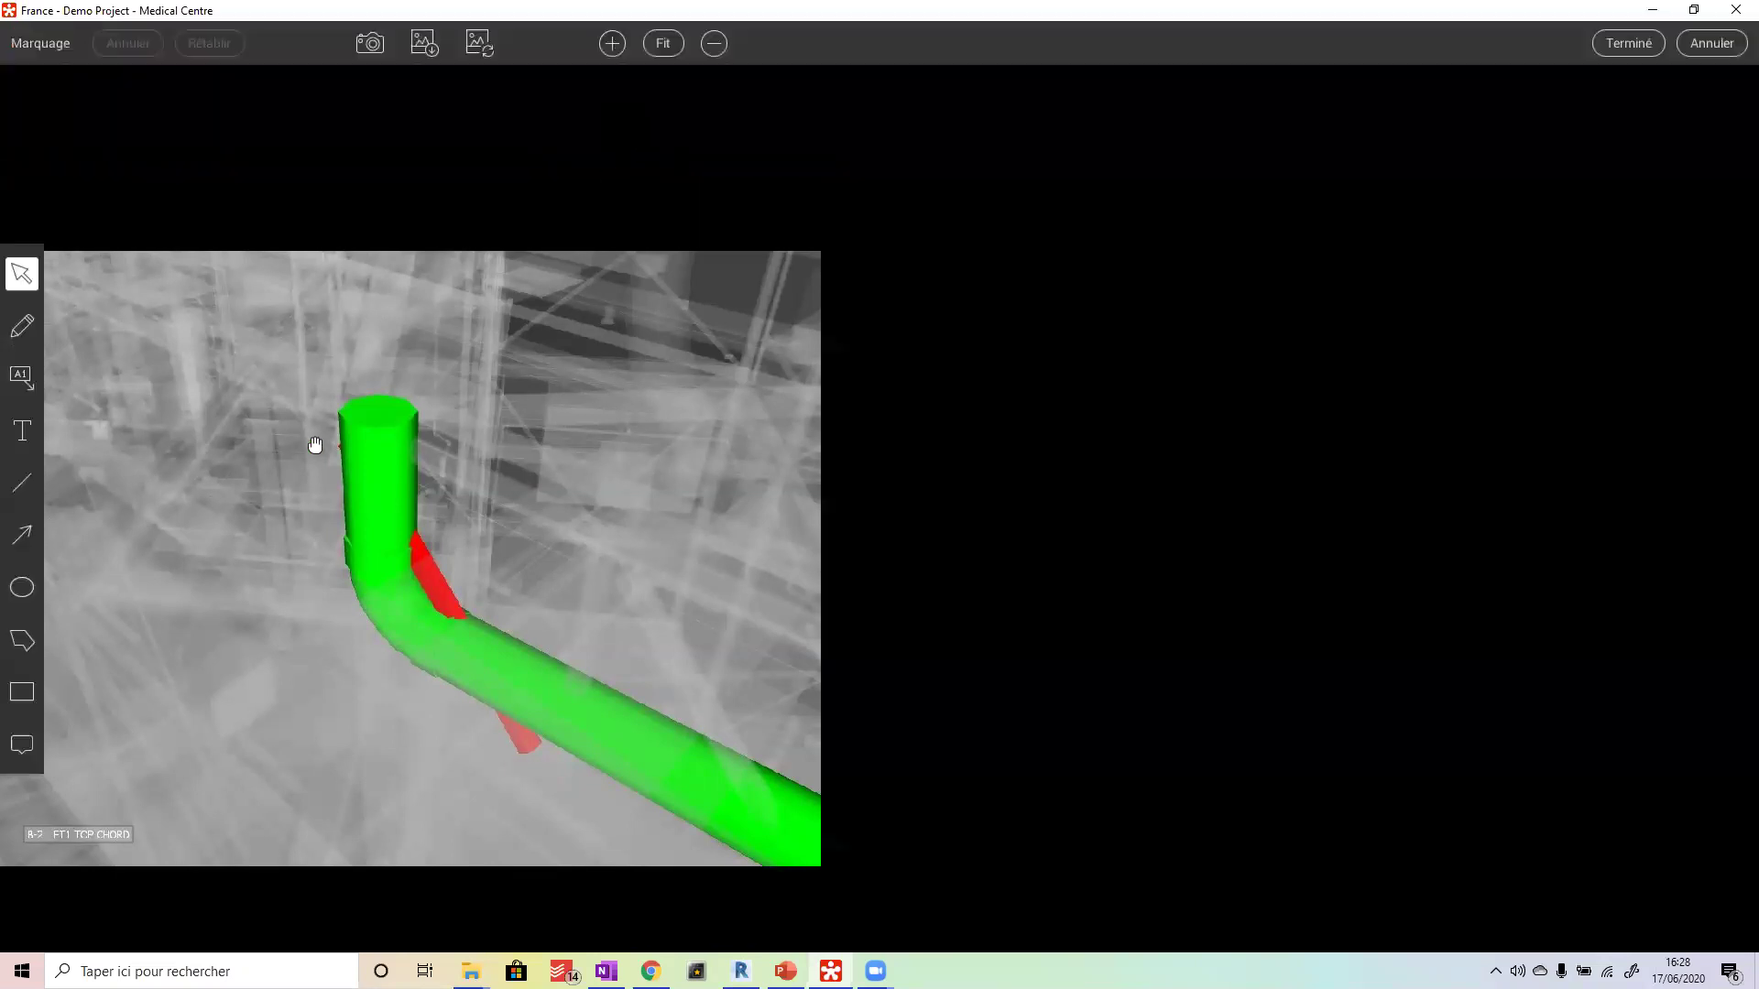
pyautogui.click(22, 325)
pyautogui.moveTo(474, 337)
pyautogui.mouseDown()
pyautogui.moveTo(245, 604)
pyautogui.moveTo(543, 628)
pyautogui.moveTo(524, 481)
pyautogui.mouseUp()
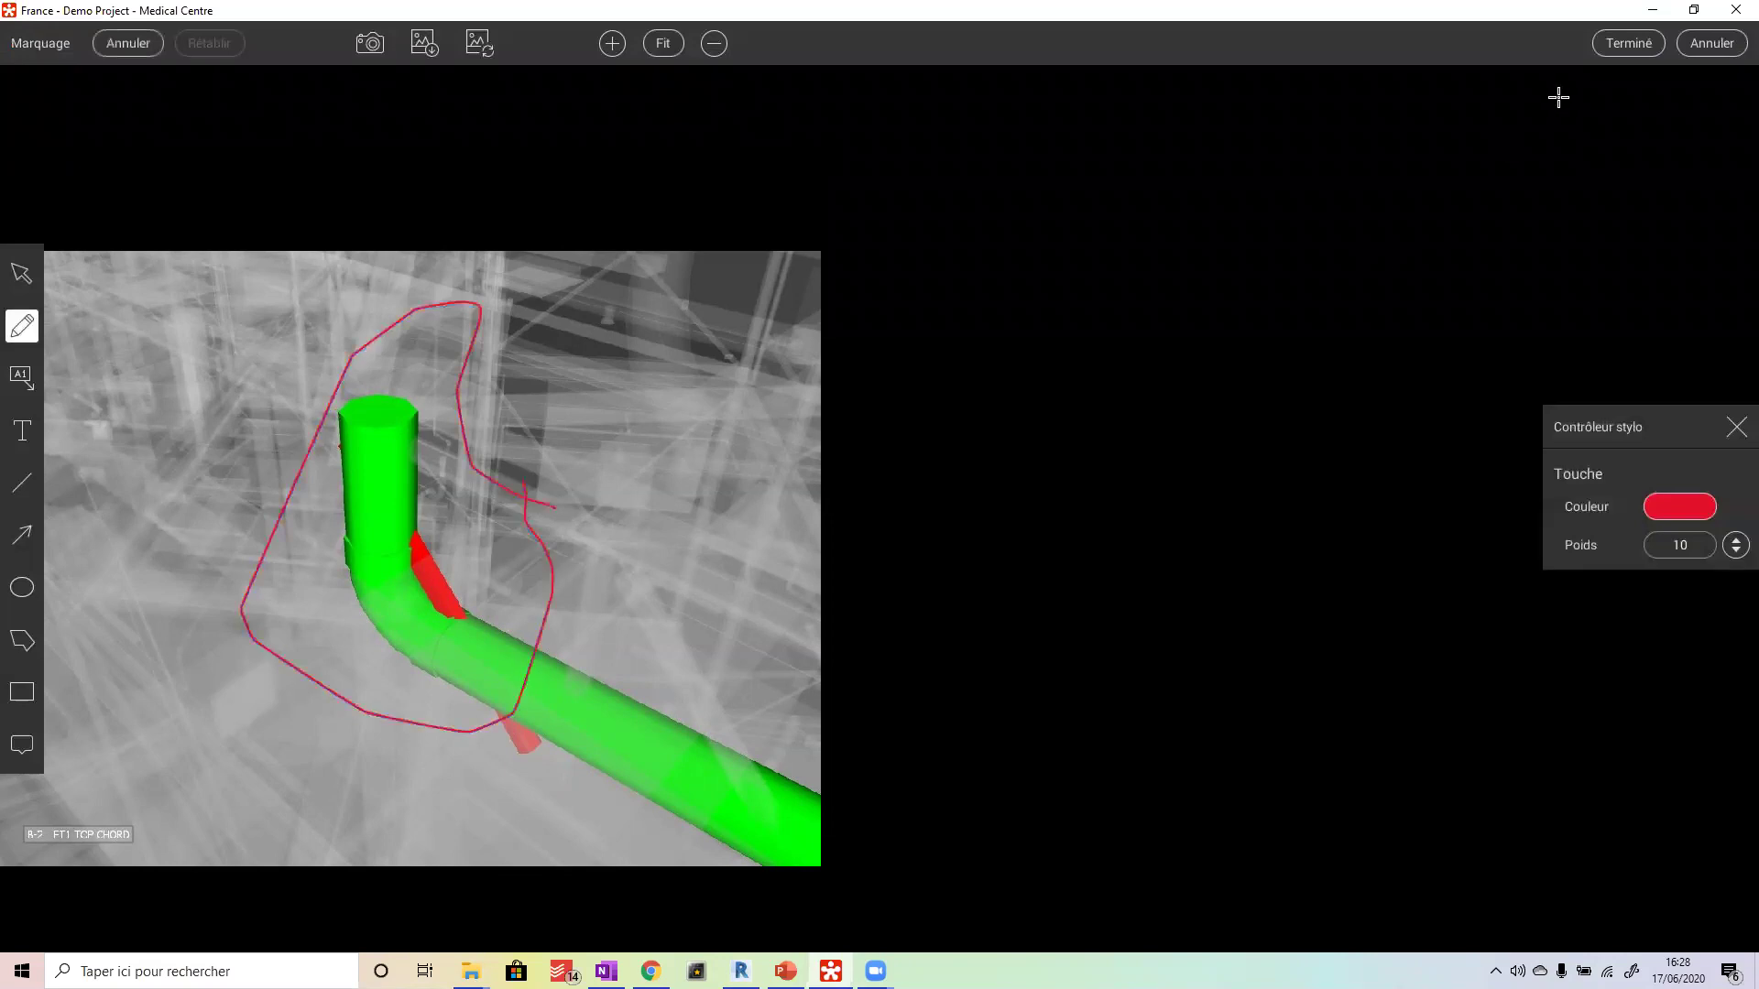
pyautogui.click(1629, 43)
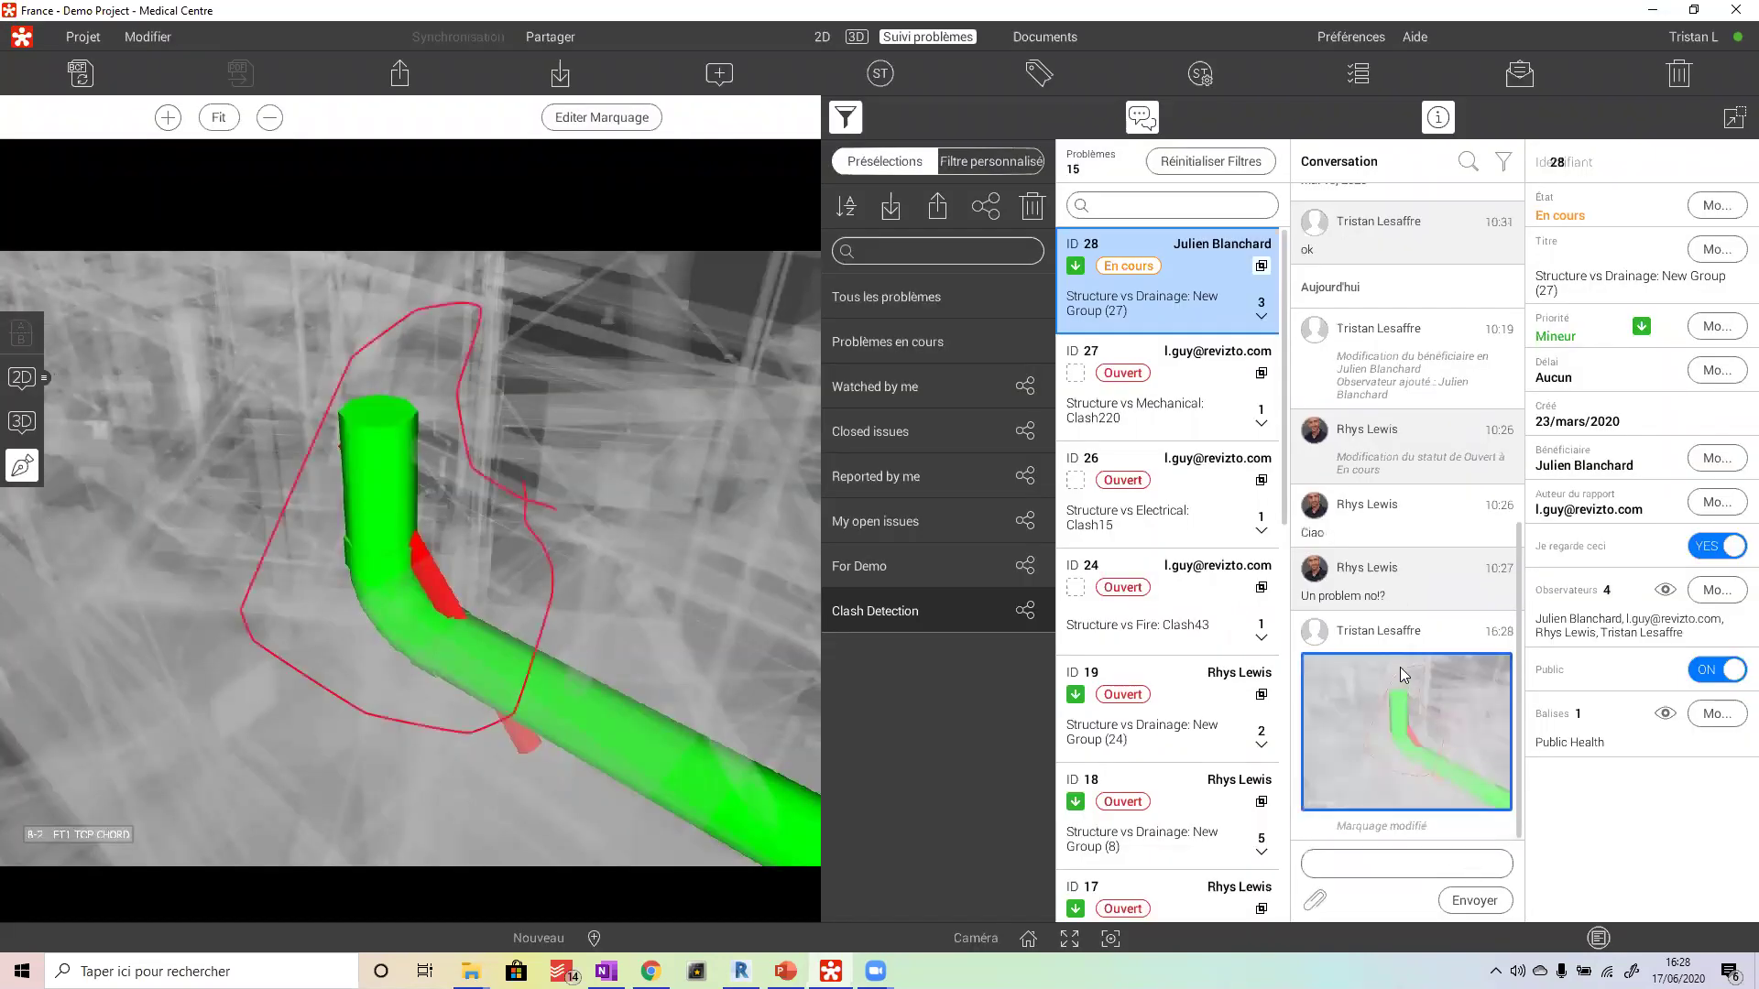
pyautogui.scroll(3, 1466, 495)
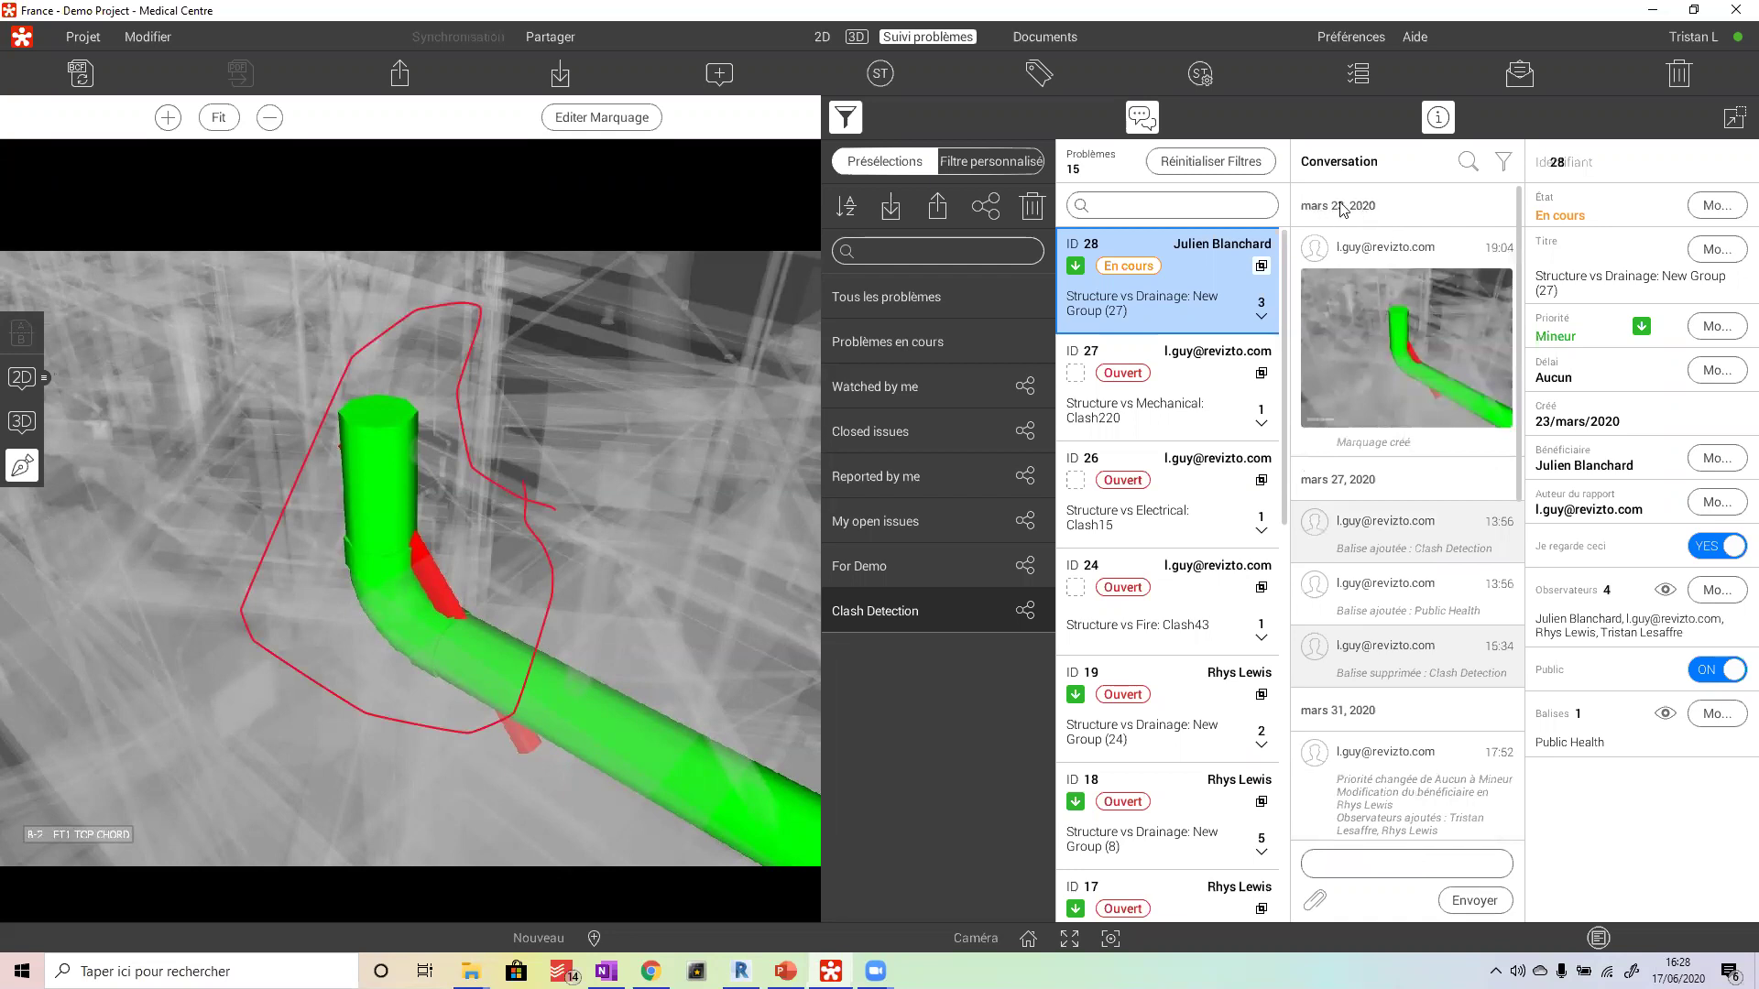
pyautogui.scroll(-5, 1372, 378)
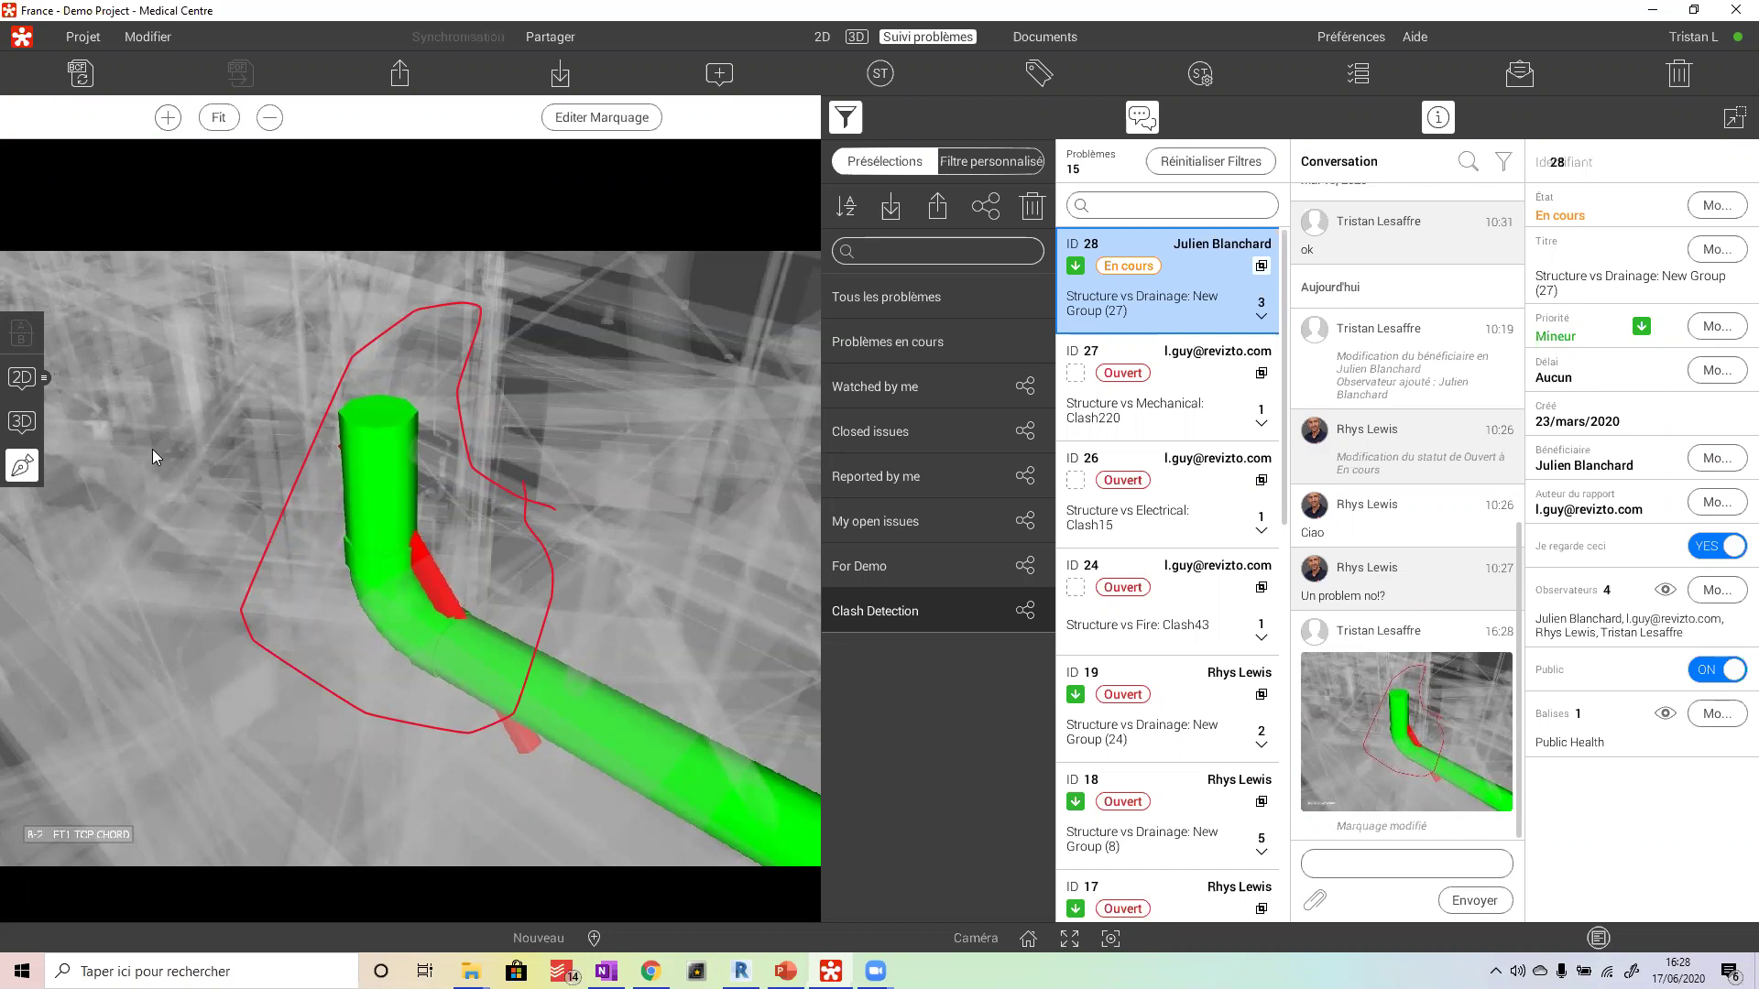
# - View the clash in the 3D model, inspect the green pipe's surroundings, and turn the section cut on and off
pyautogui.click(1411, 870)
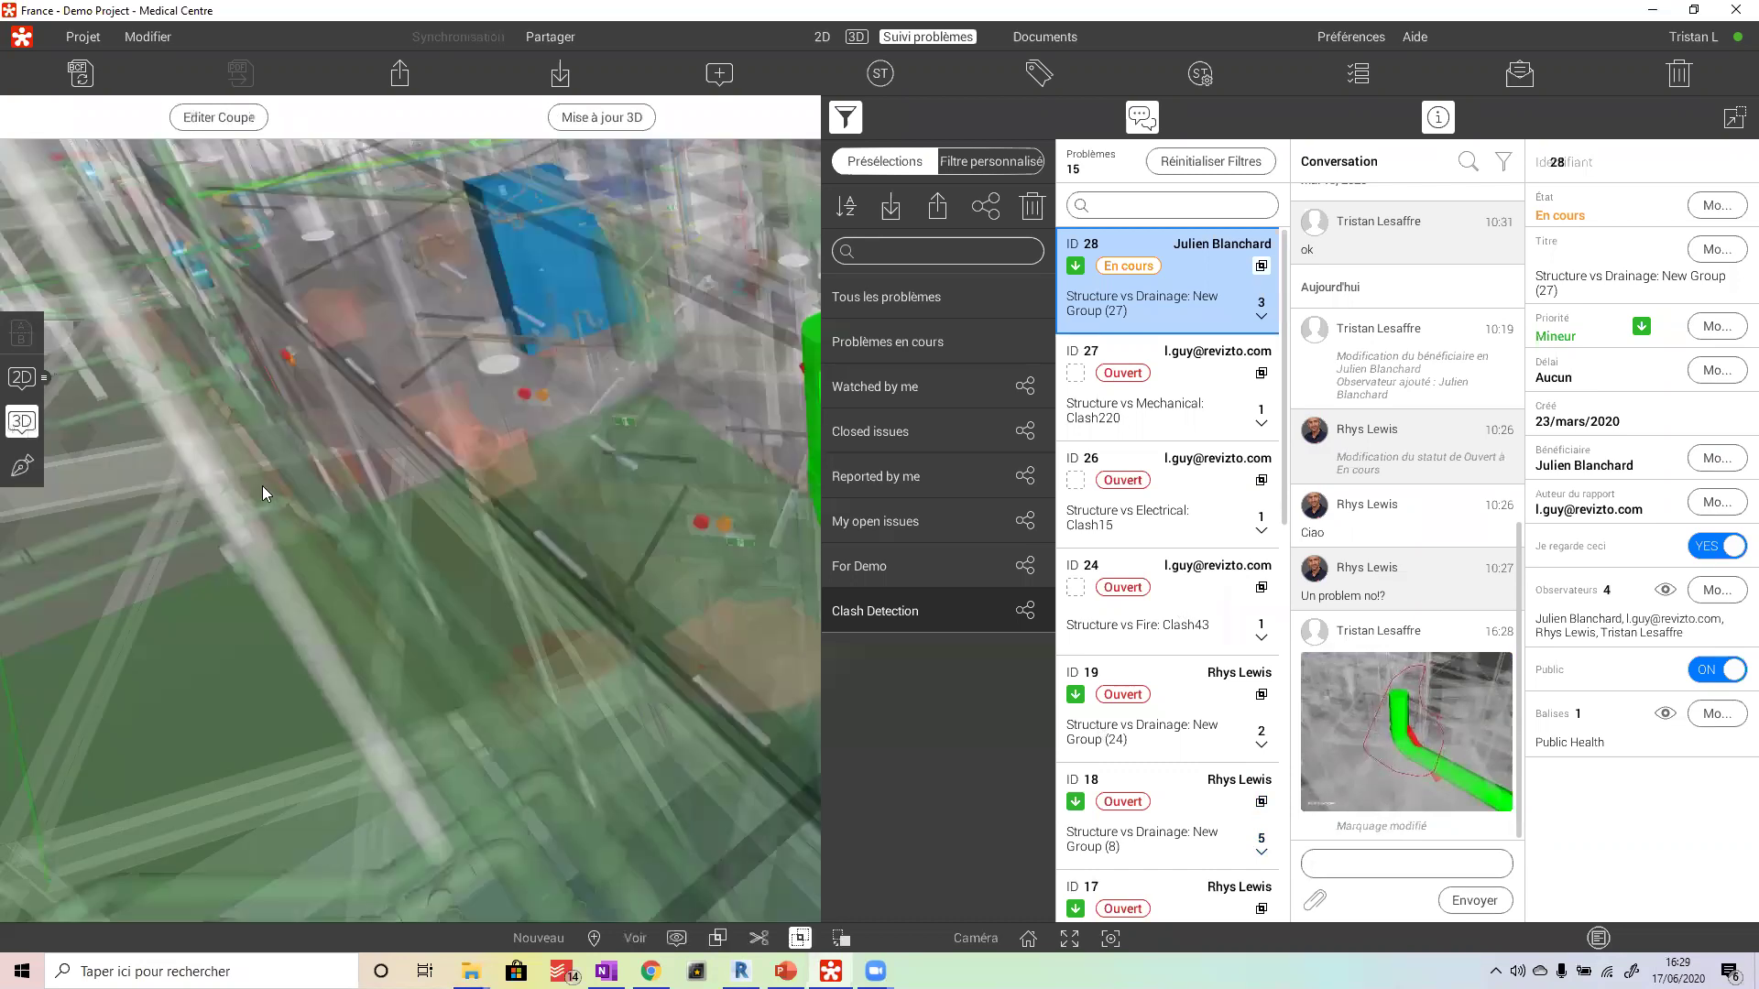
pyautogui.scroll(-5, 427, 517)
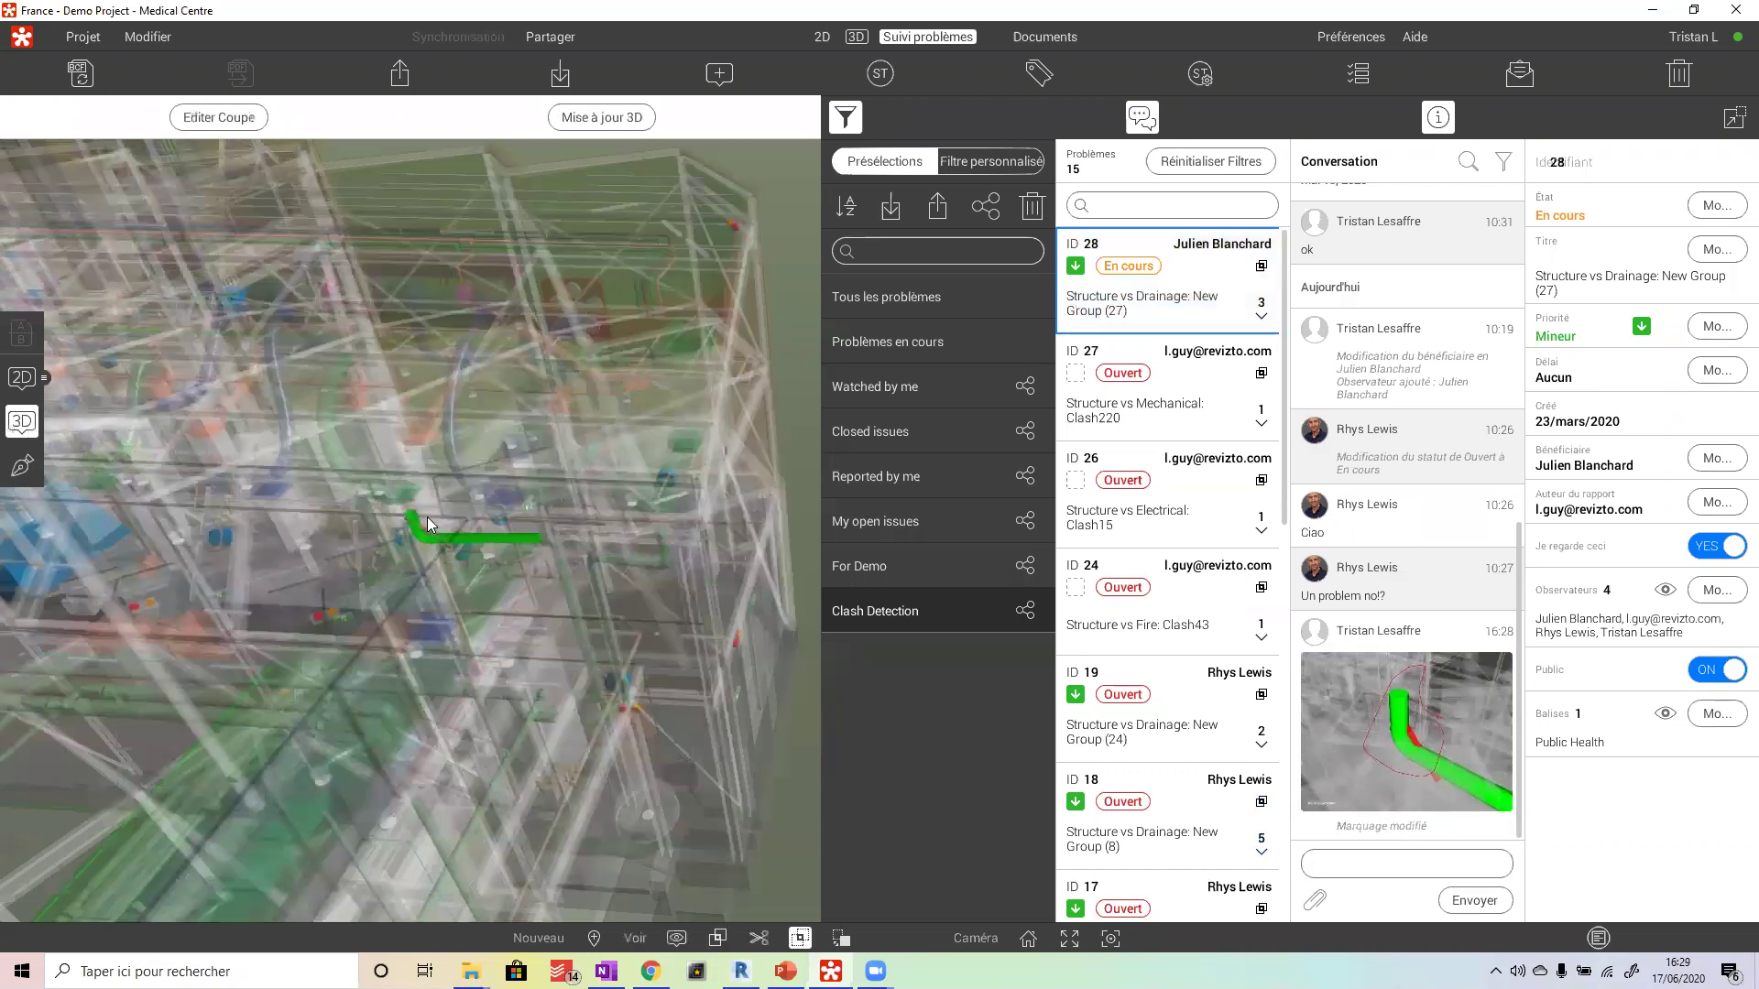
pyautogui.scroll(-10, 427, 516)
pyautogui.scroll(10, 508, 500)
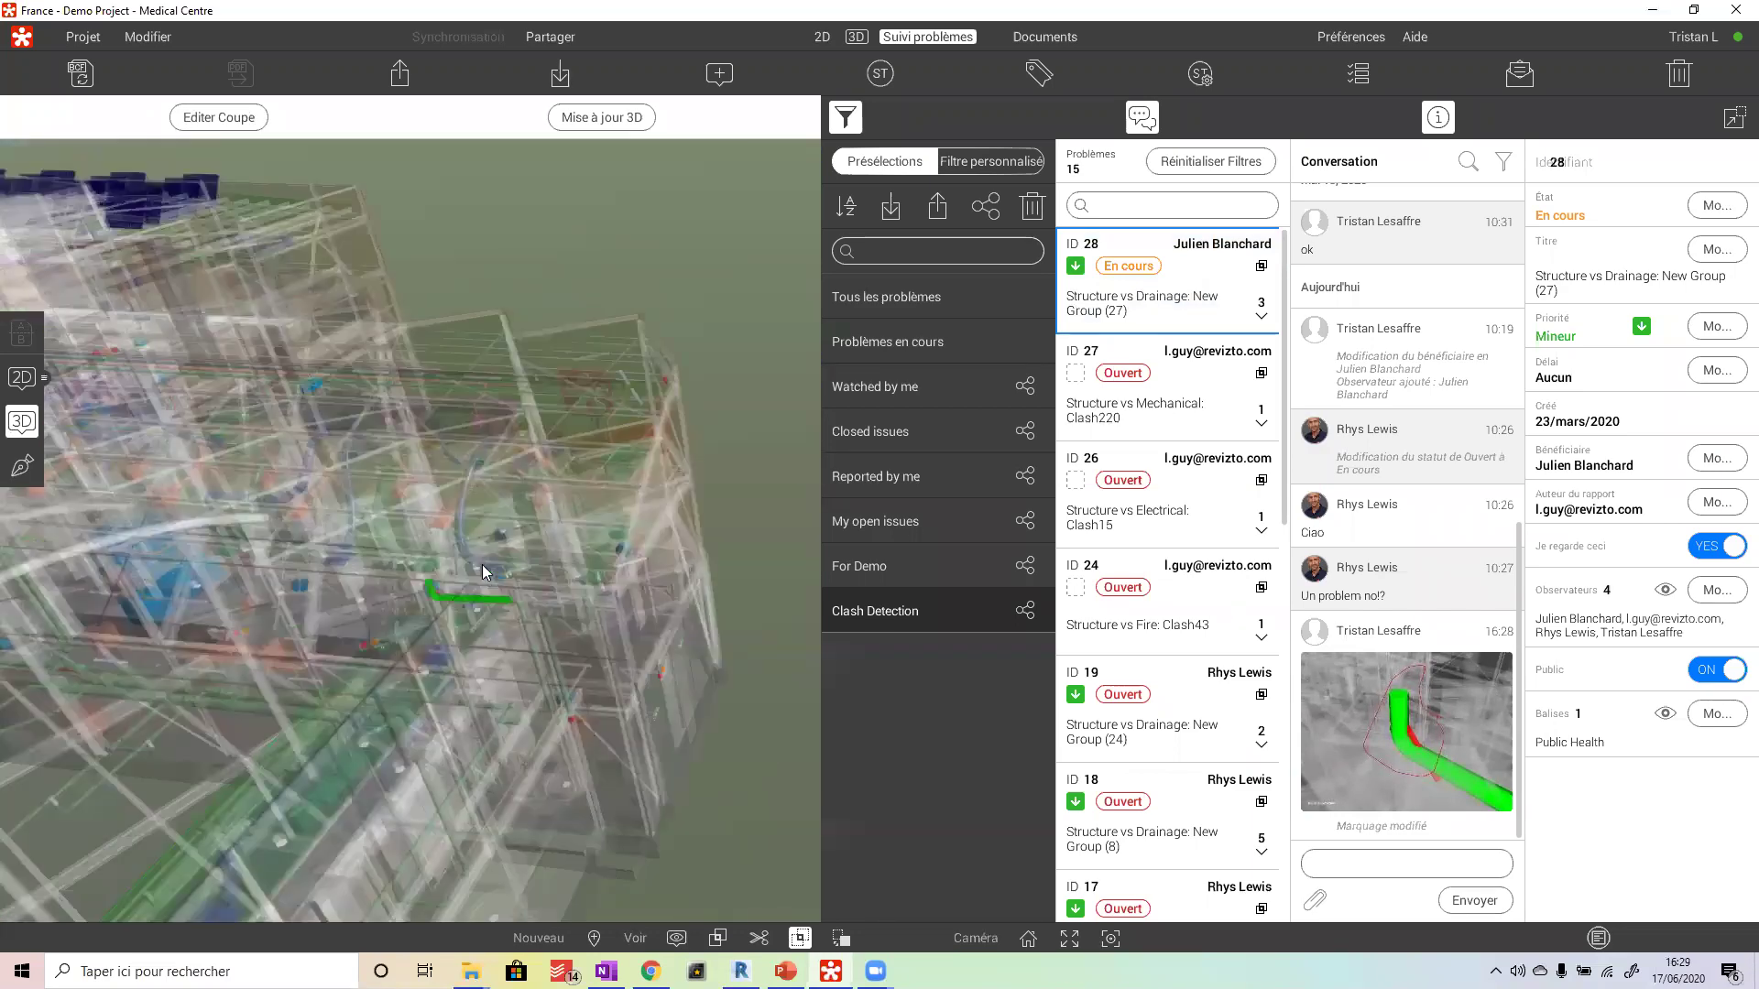
pyautogui.scroll(8, 485, 566)
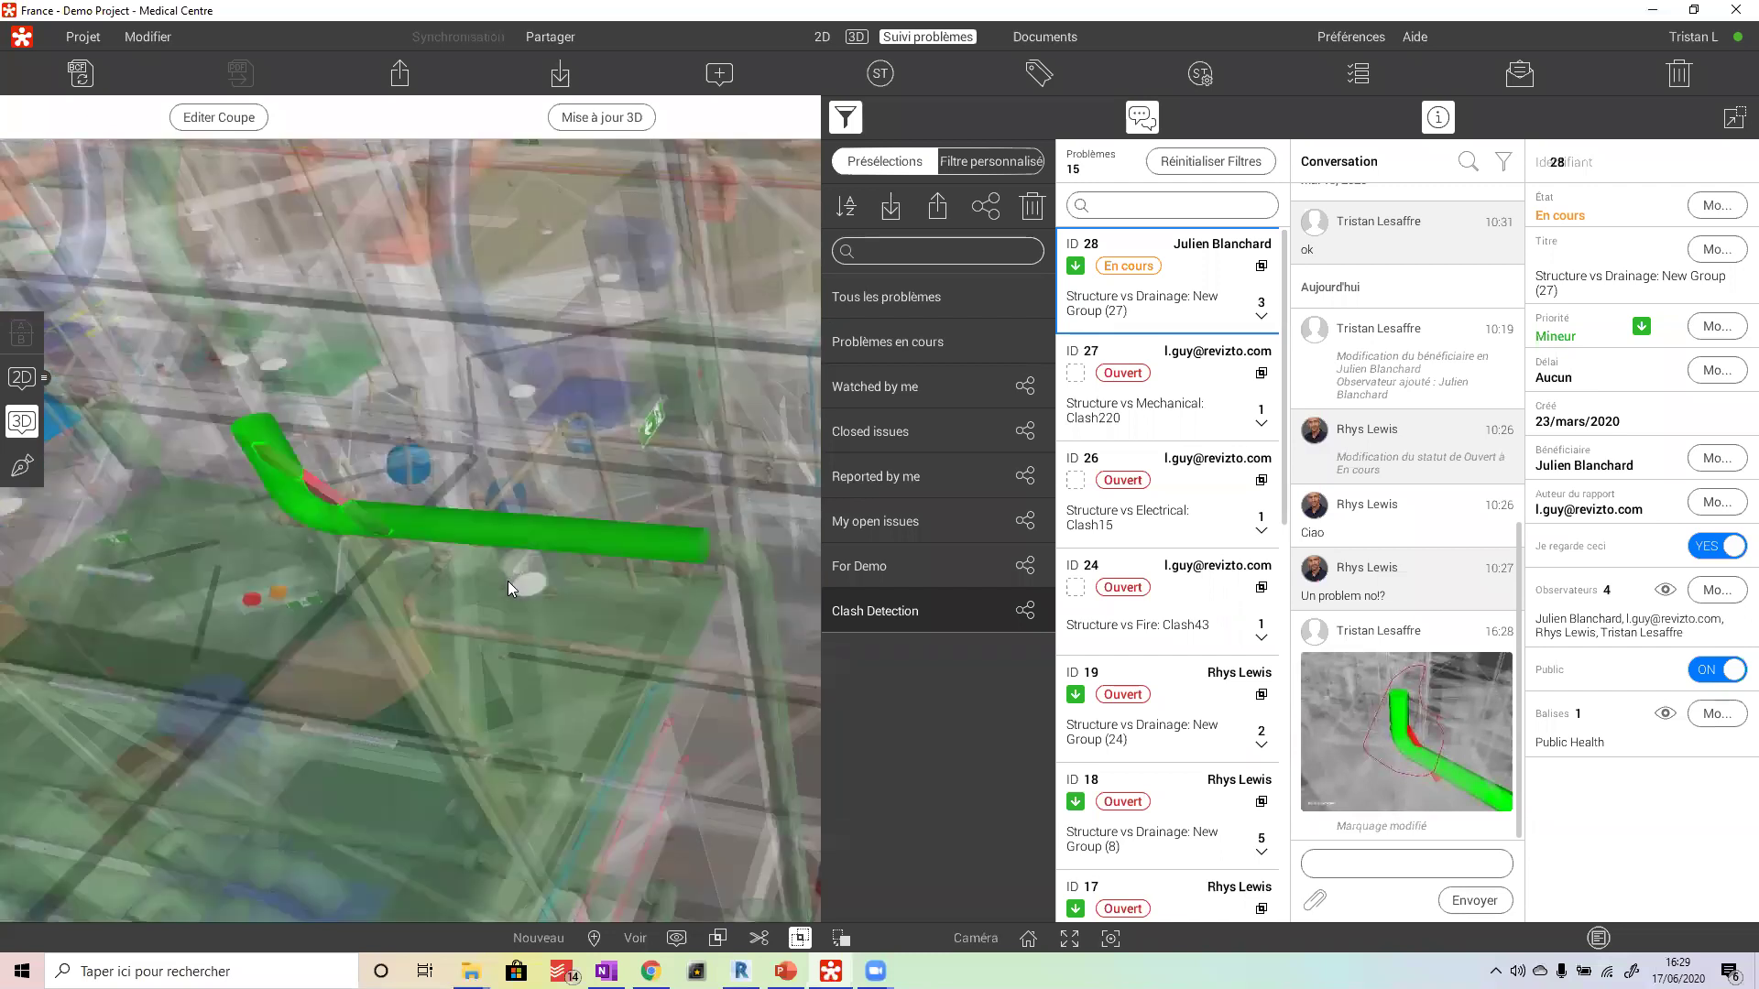
pyautogui.click(758, 939)
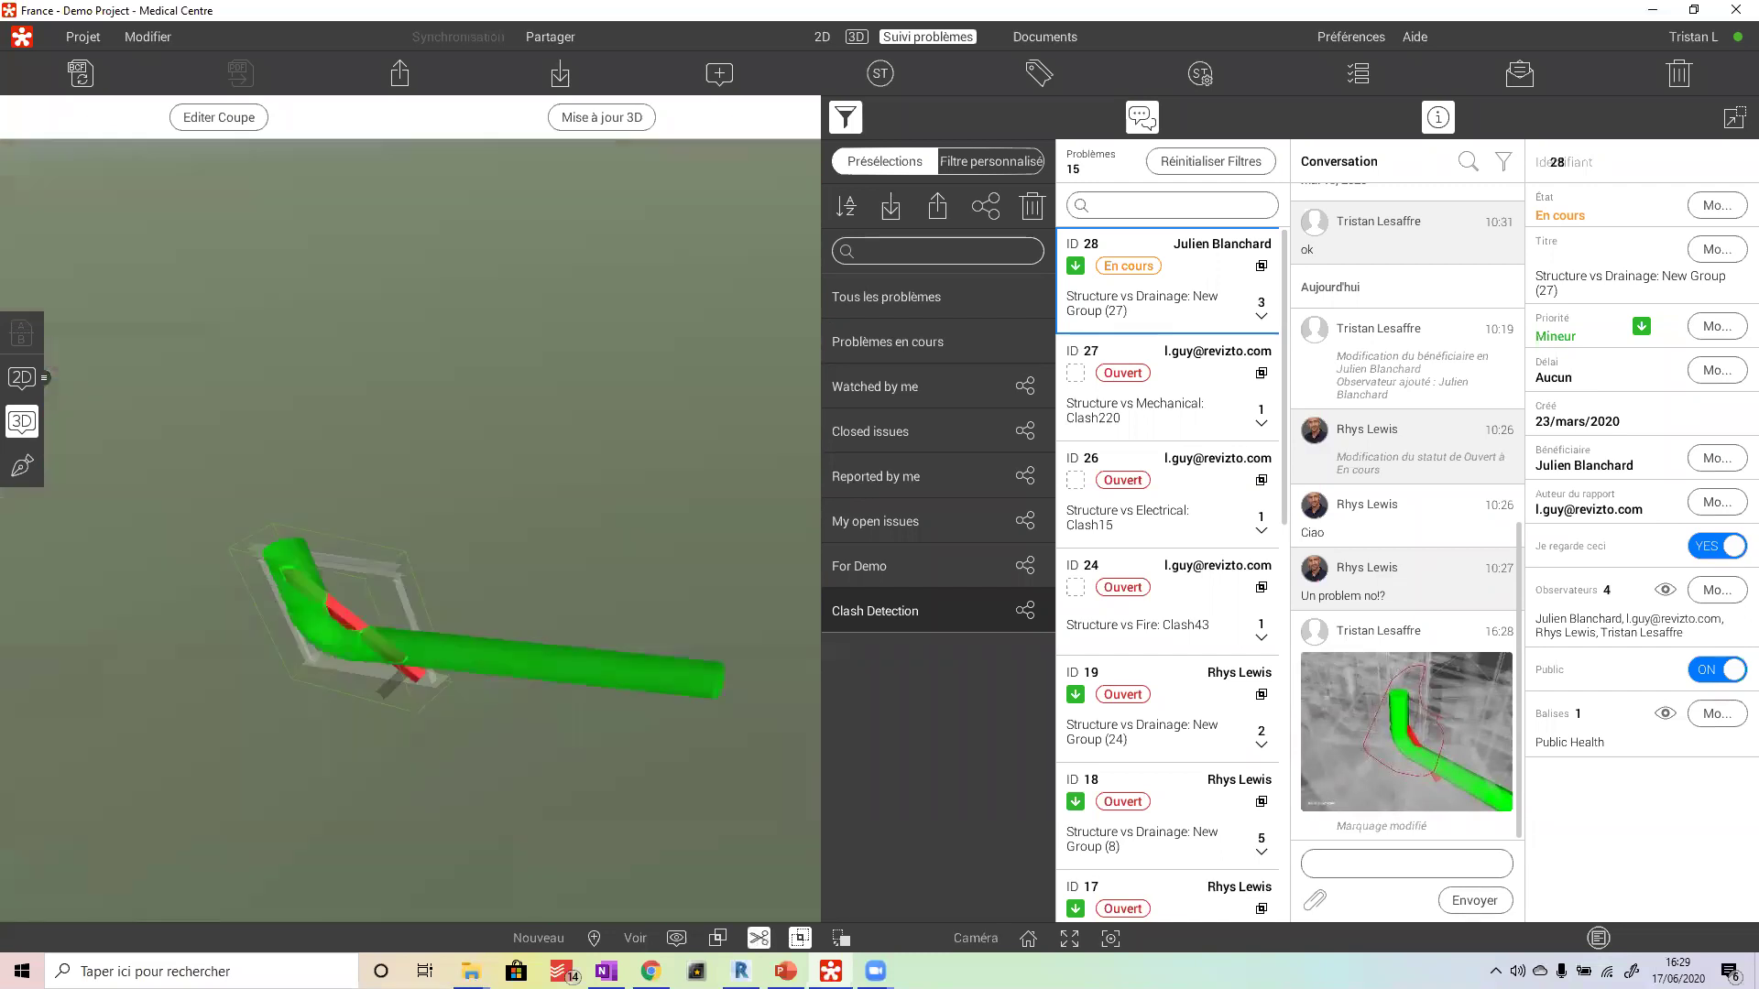
pyautogui.click(758, 939)
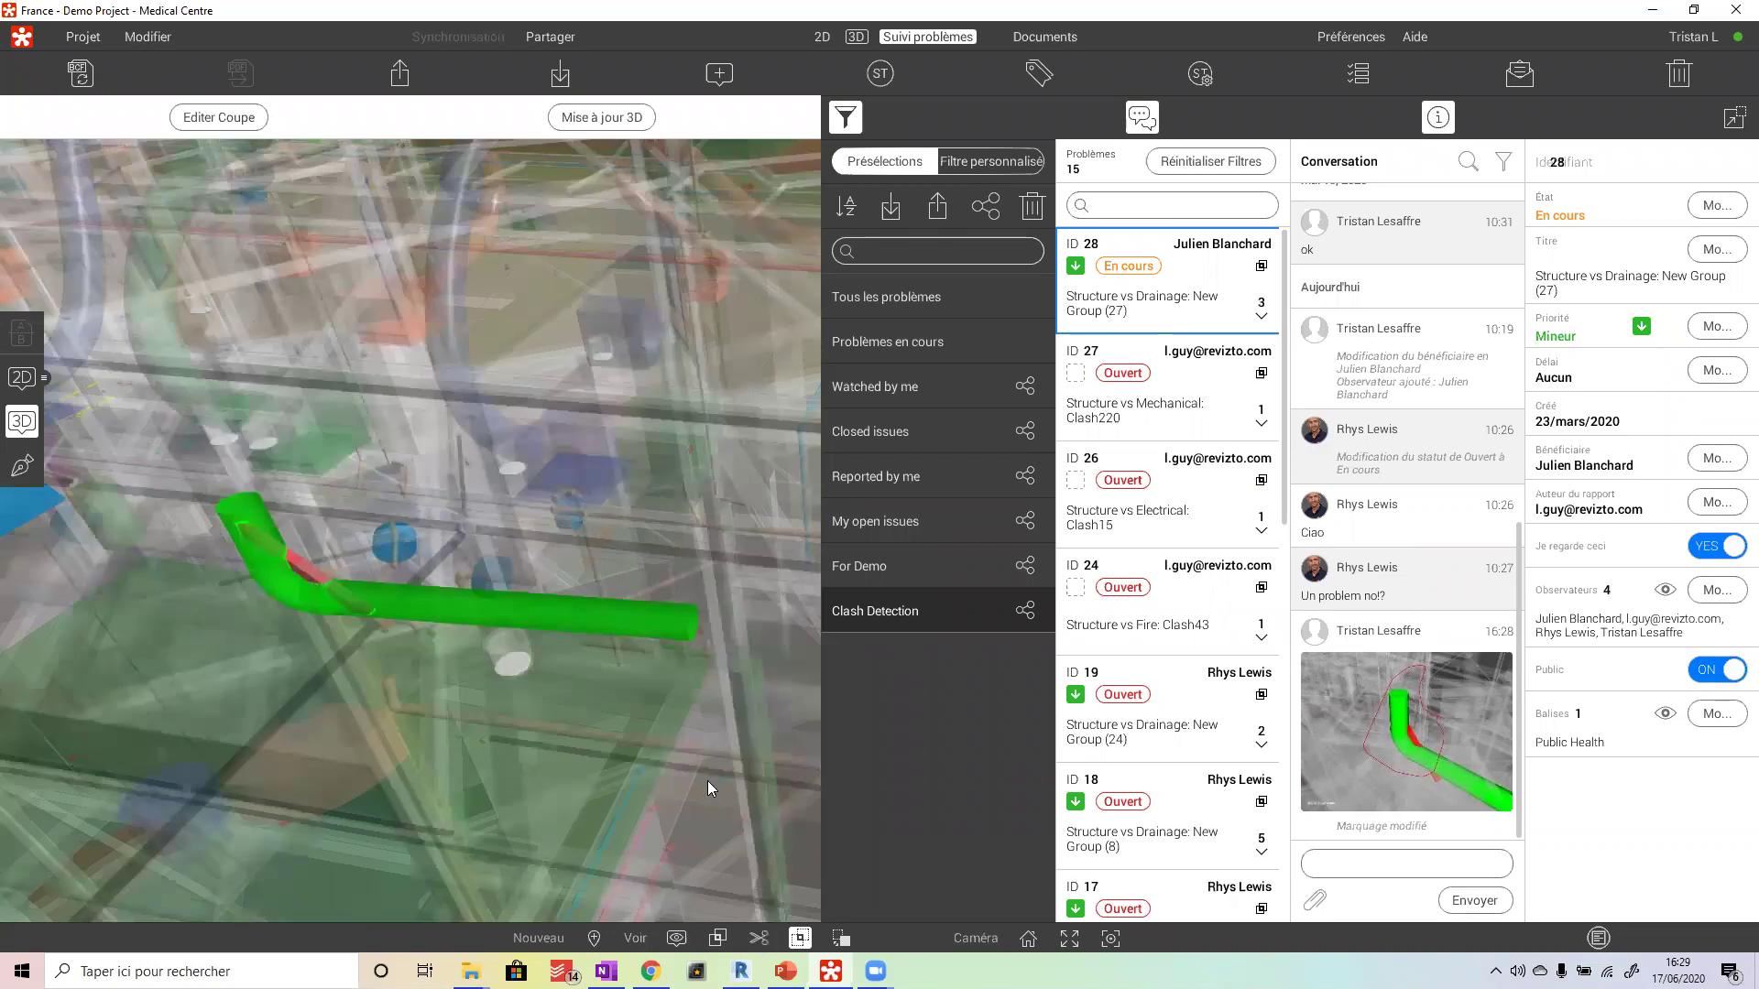
# - Turn off the section cut, compare the clash issue's markup with its location on DMC-REV-XX-WW-DR-S-1001 WALKWAY SHEET 1, and return to the markup
pyautogui.click(799, 939)
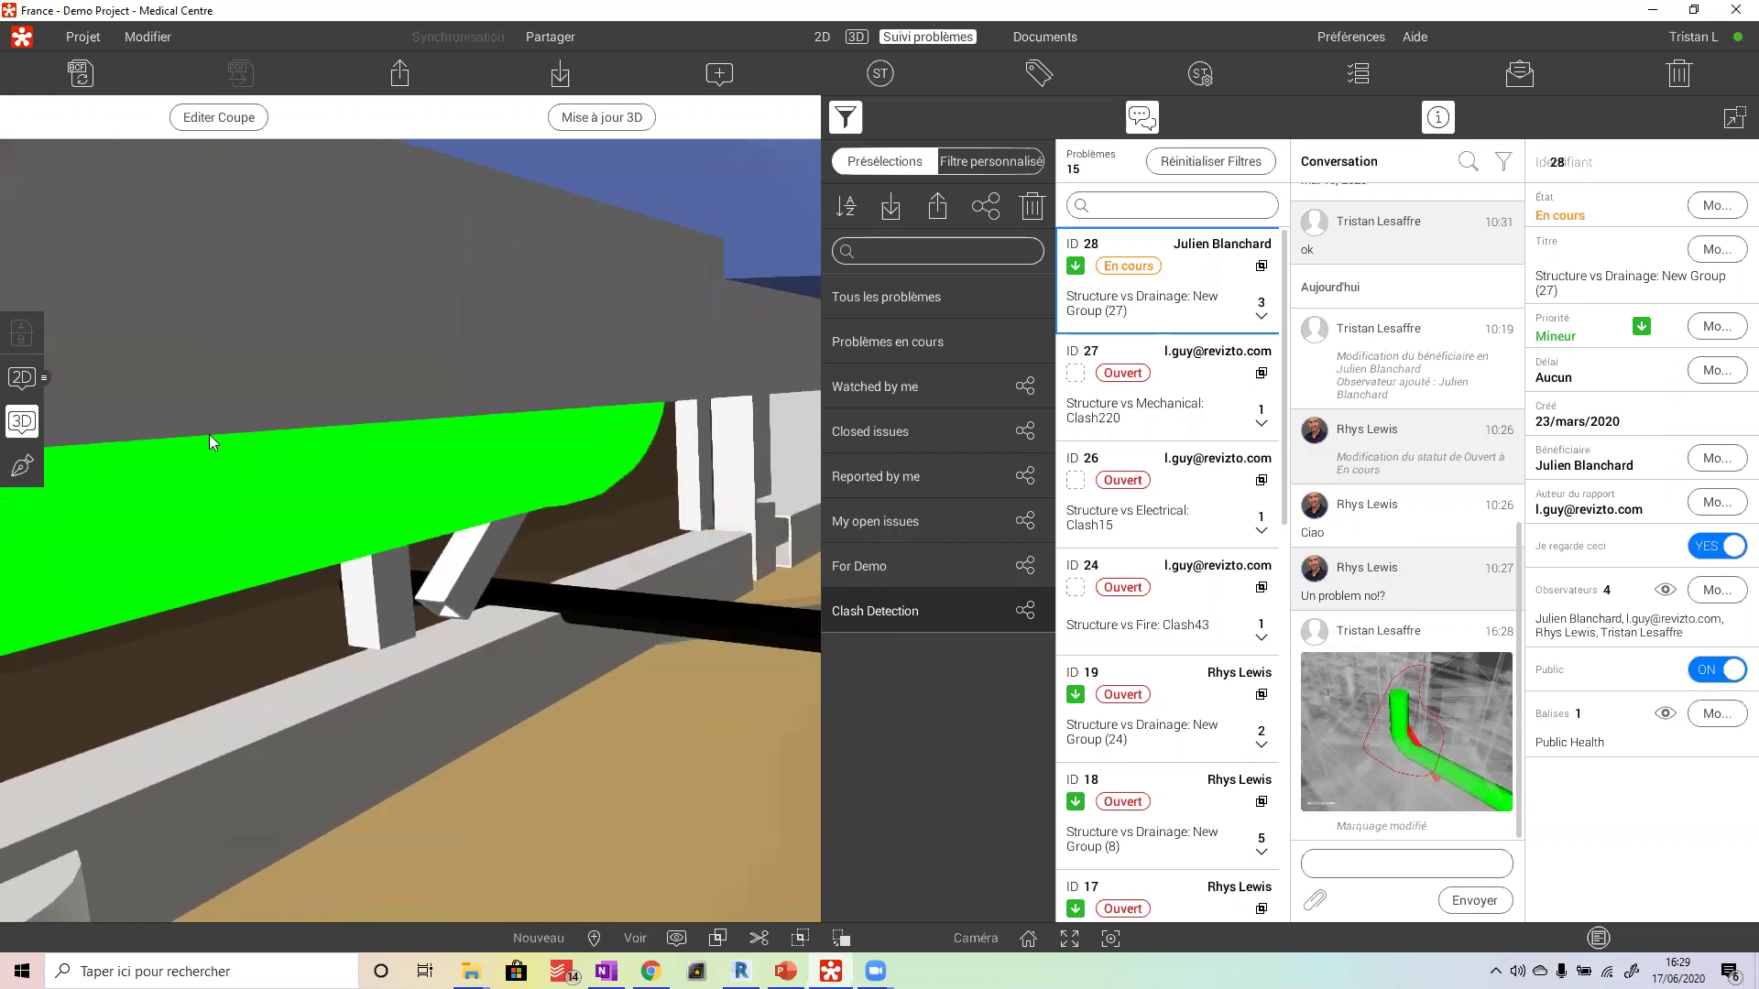
pyautogui.click(28, 467)
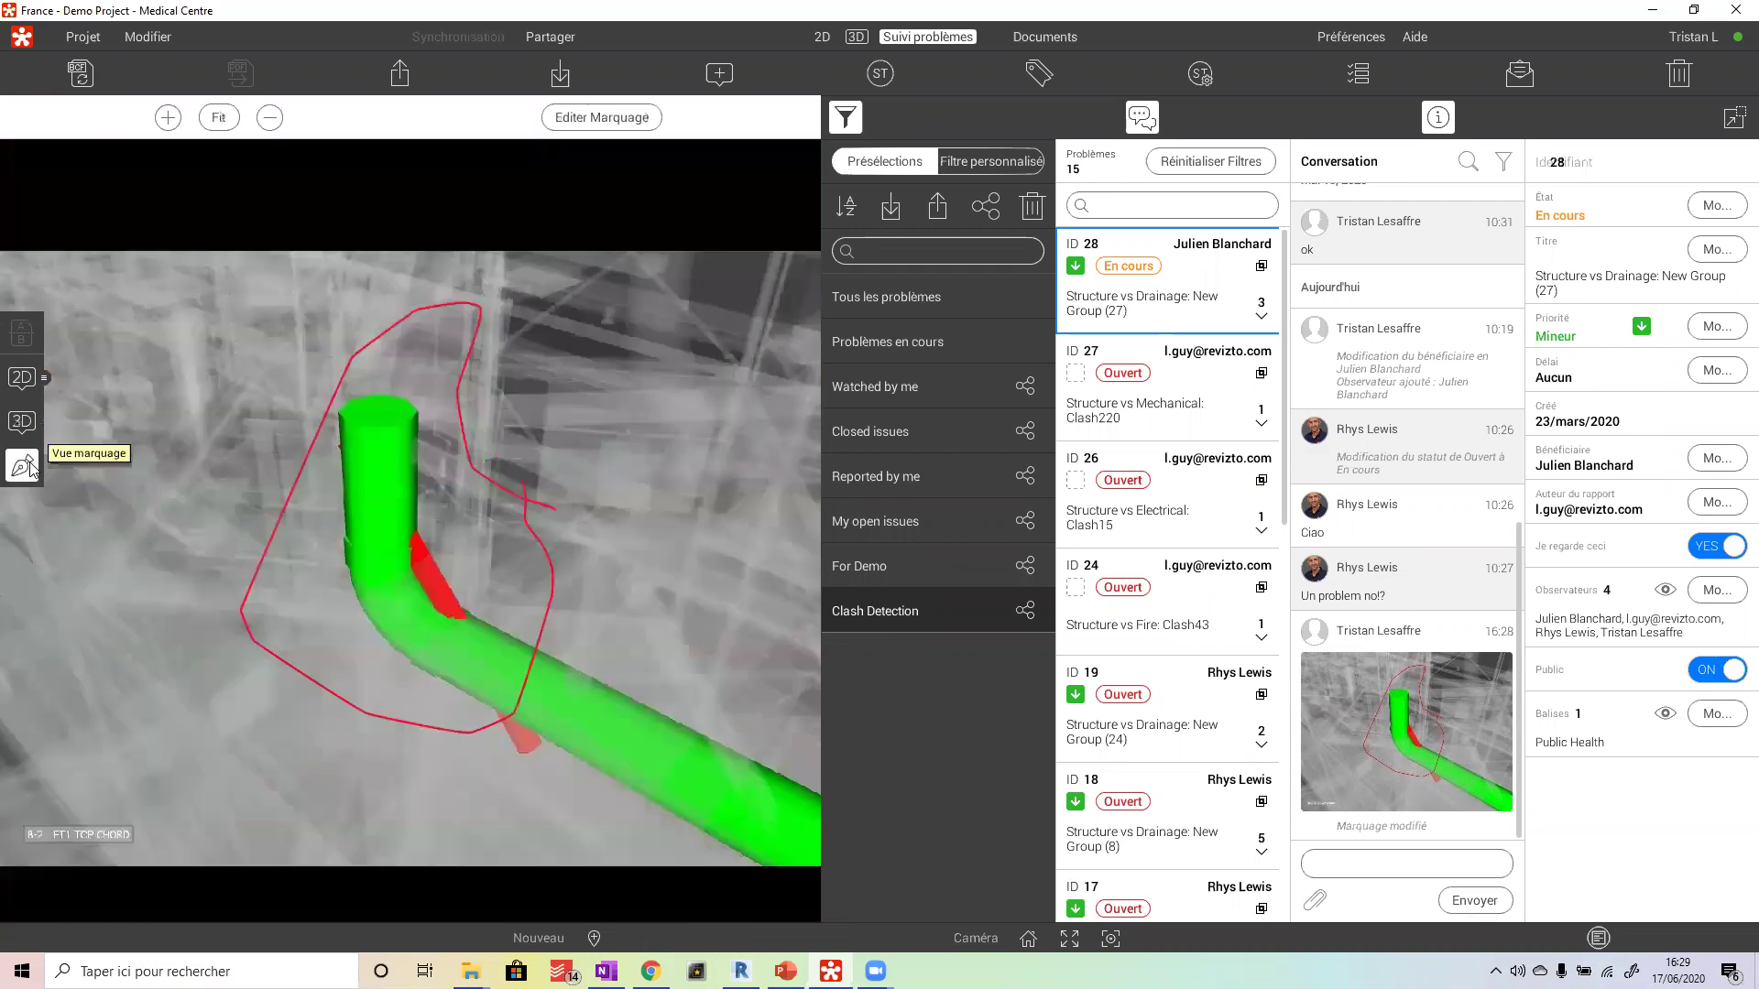
pyautogui.click(22, 376)
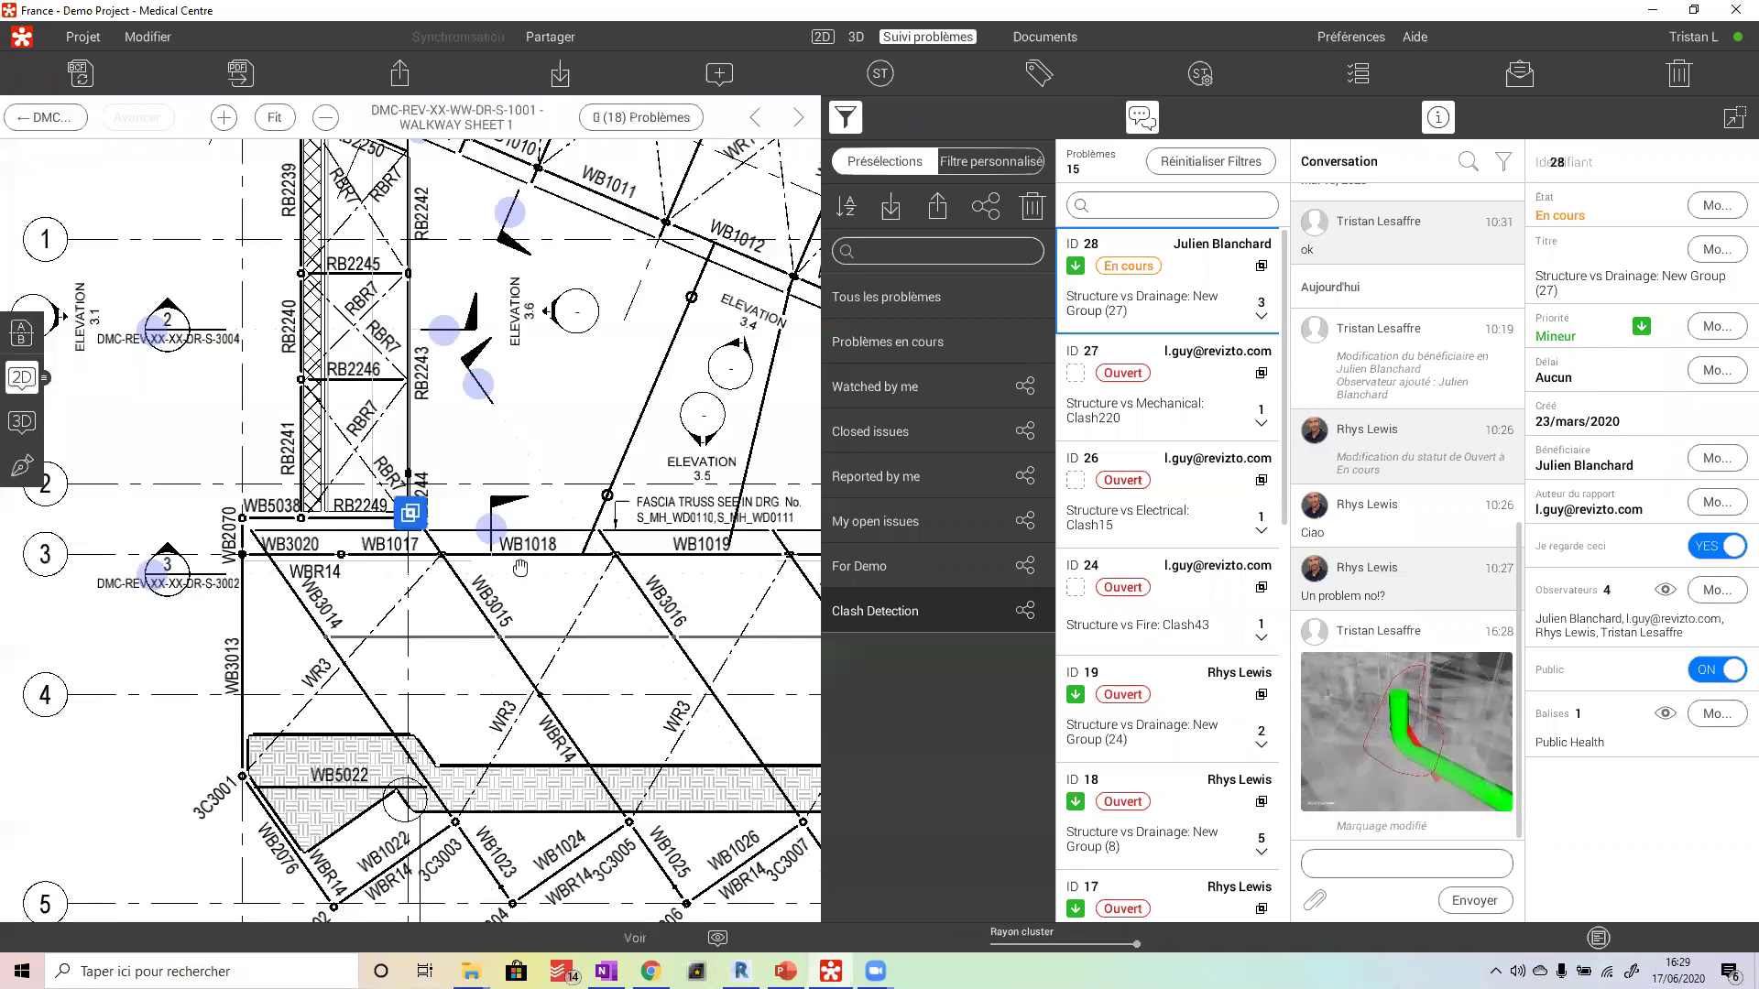
pyautogui.scroll(-5, 595, 525)
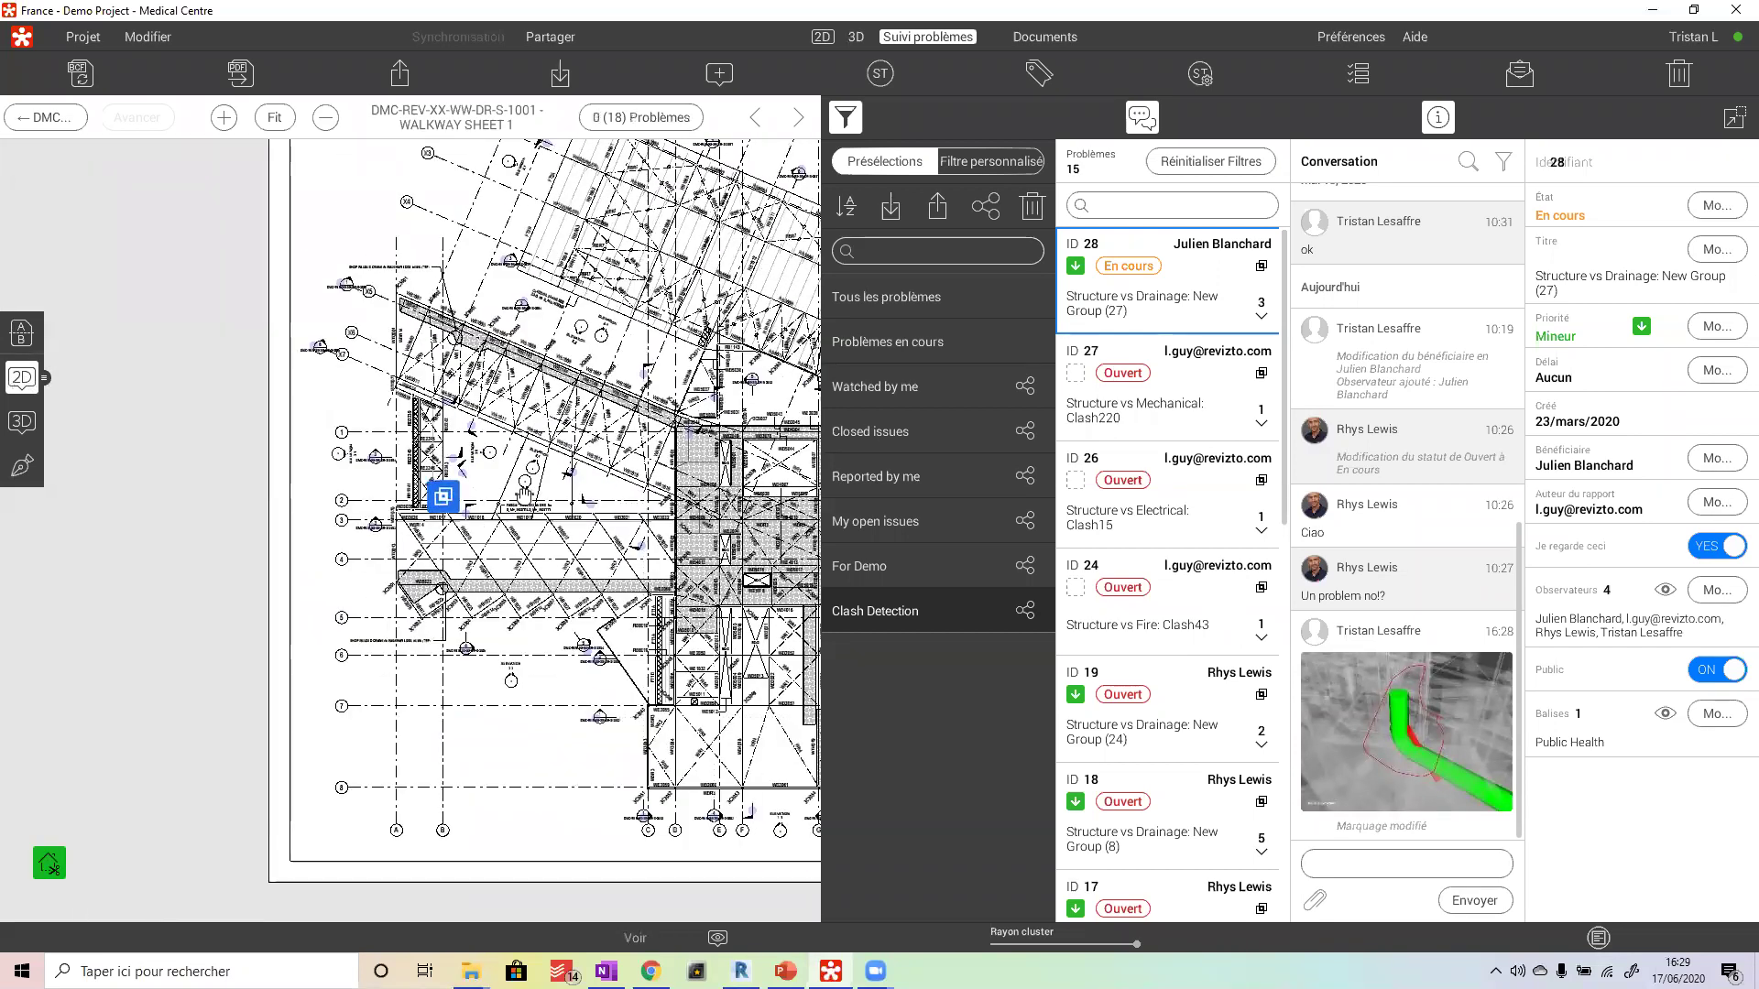
pyautogui.scroll(2, 522, 494)
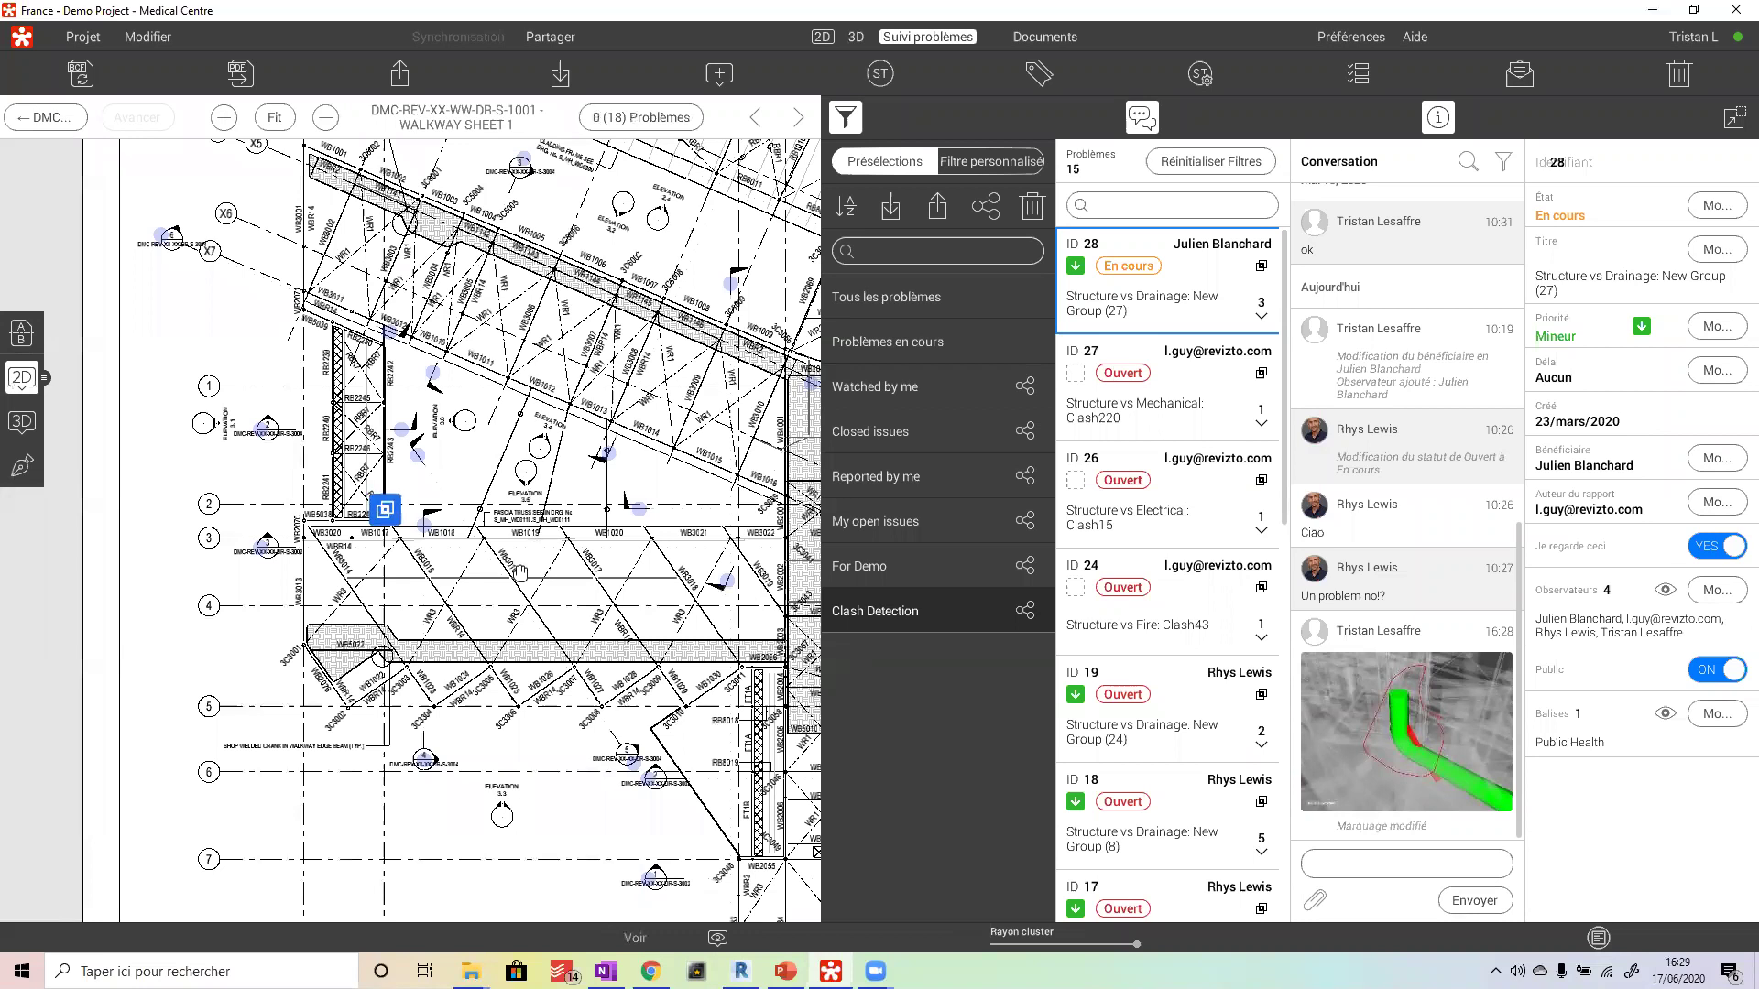
pyautogui.scroll(2, 519, 573)
pyautogui.moveTo(205, 339); pyautogui.dragTo(326, 439)
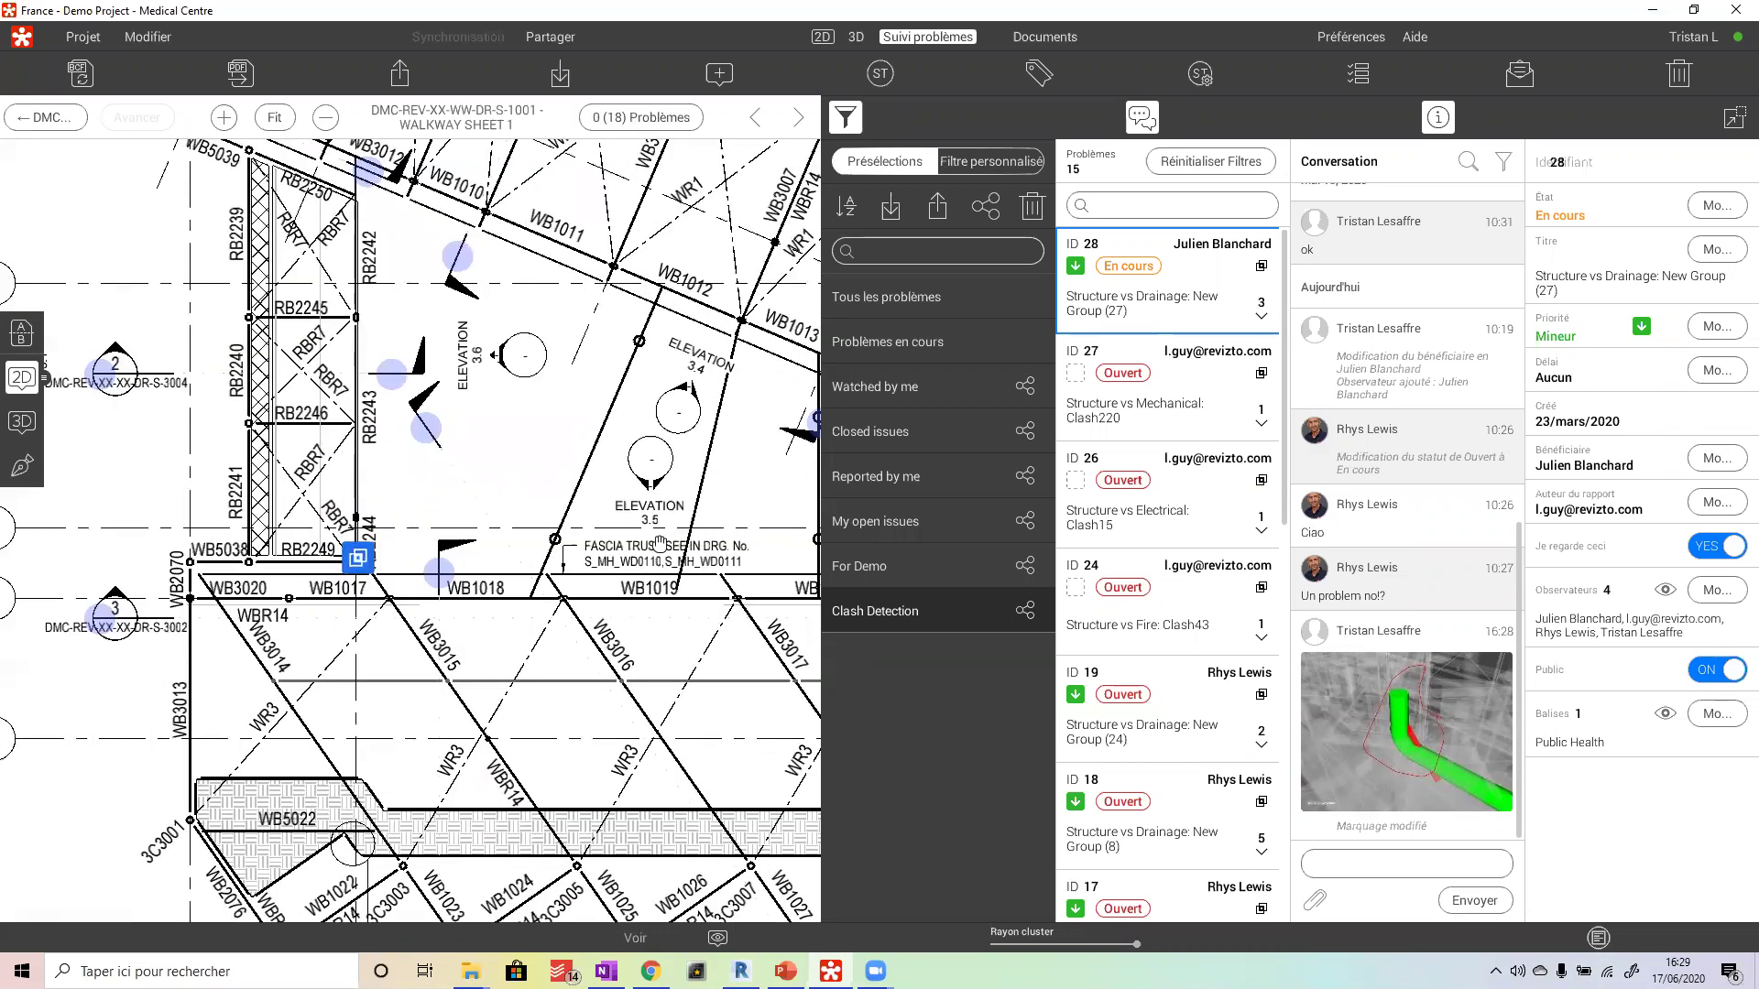
pyautogui.click(22, 465)
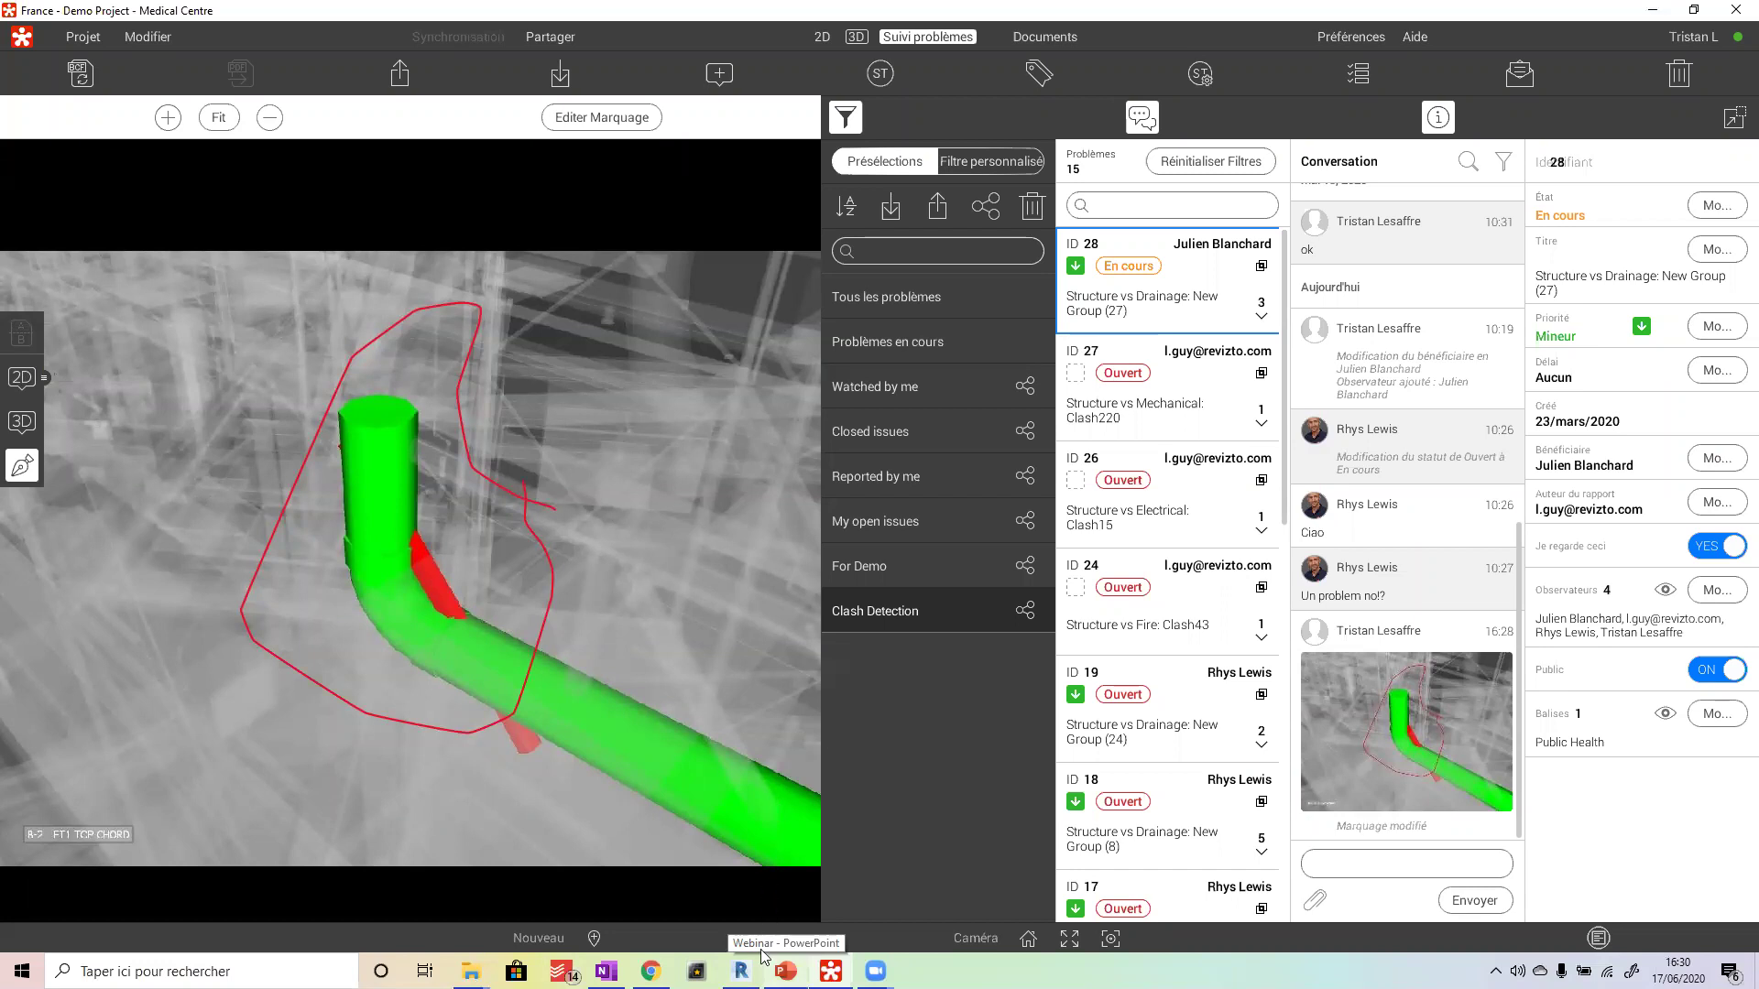
# - Switch to Revit, close the Revizto Isométrique view without saving the project, and open the Revizto issue tracker
pyautogui.click(741, 971)
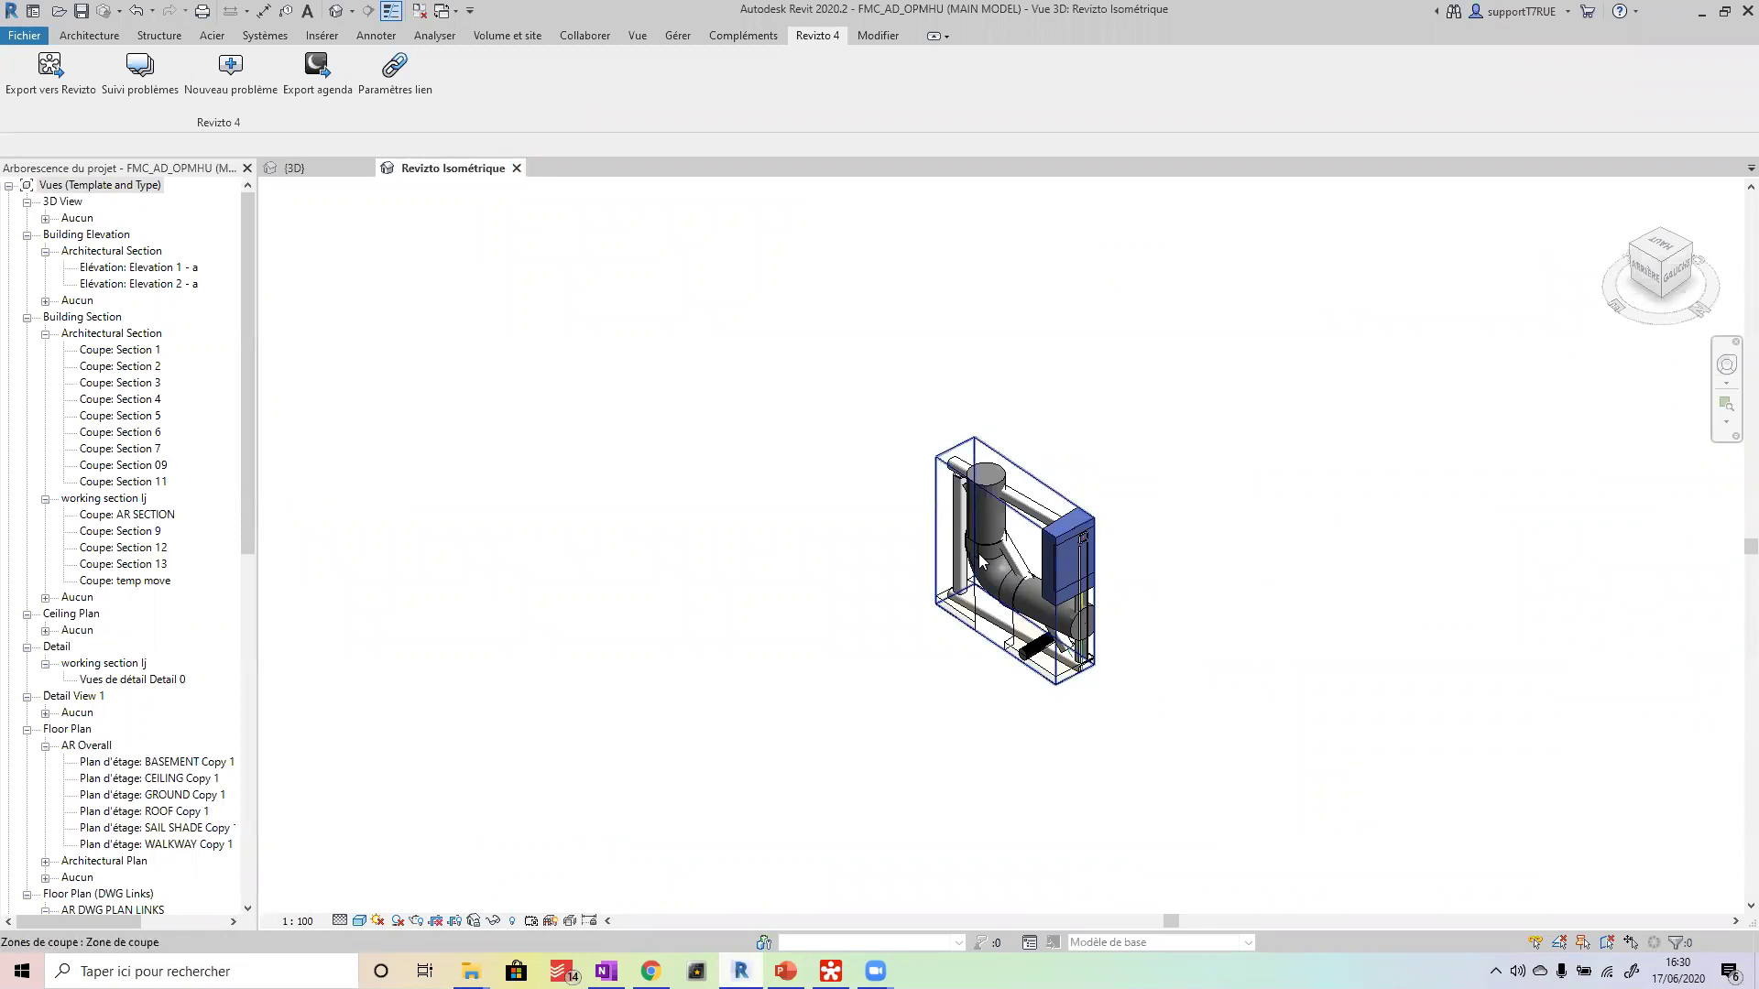
pyautogui.click(517, 169)
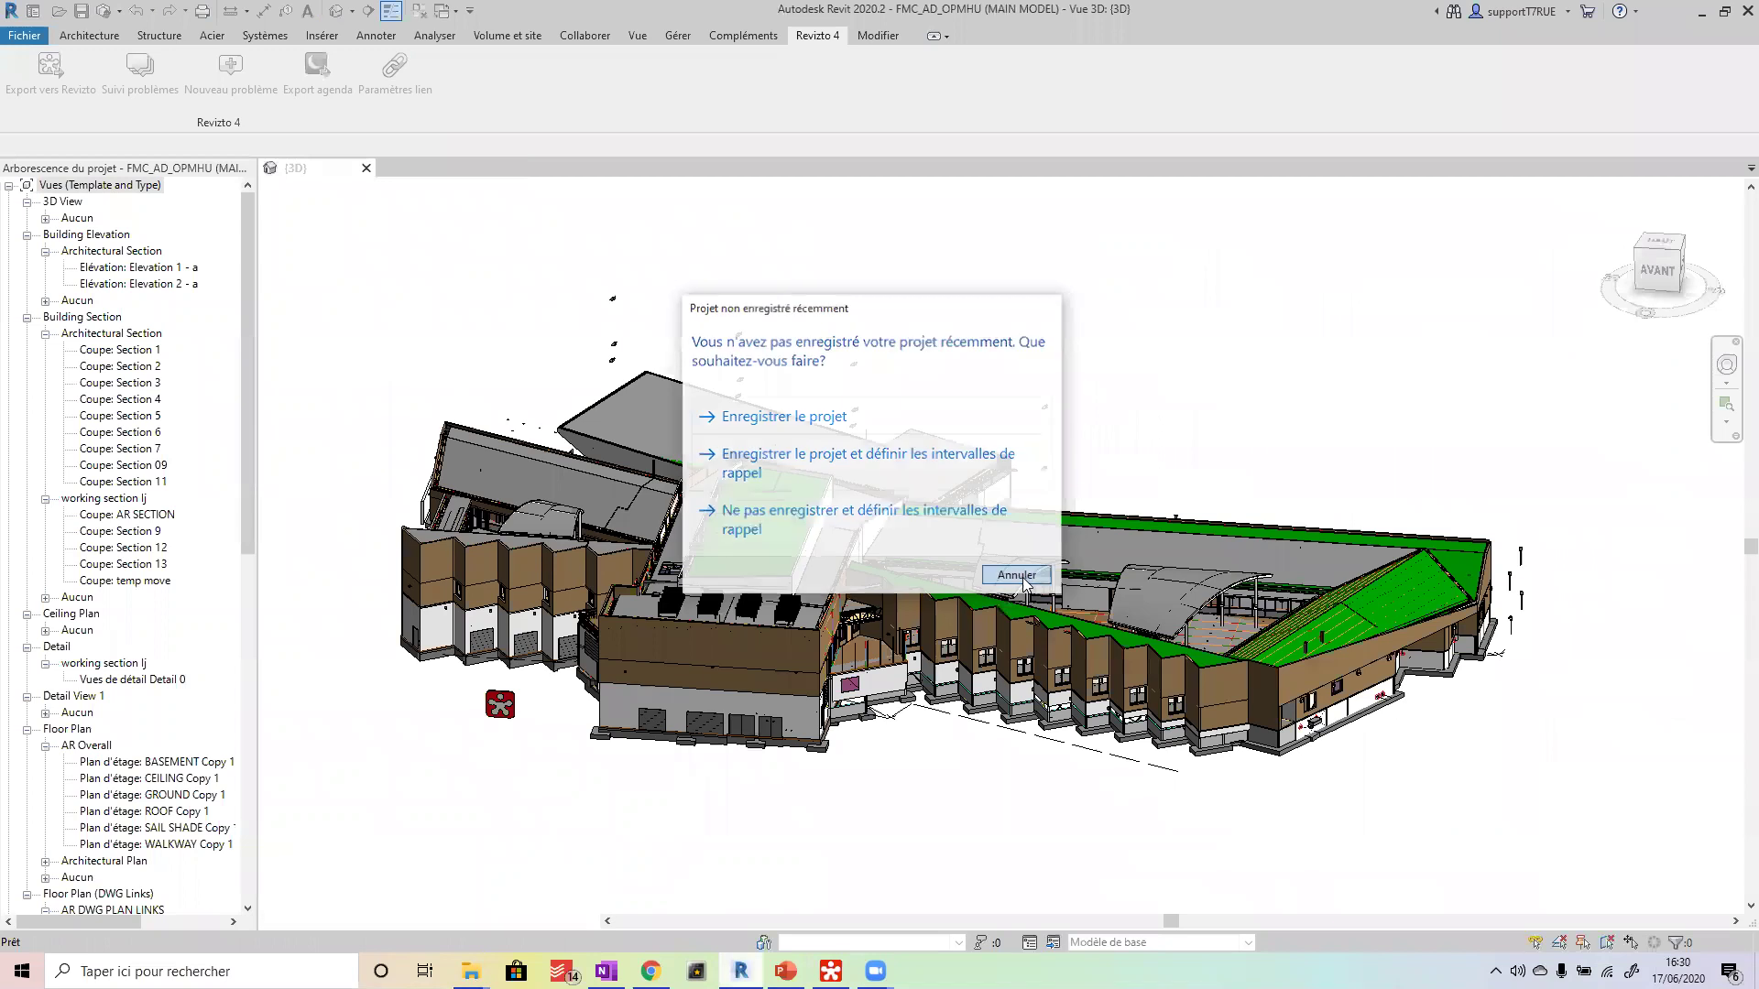
pyautogui.press('Escape')
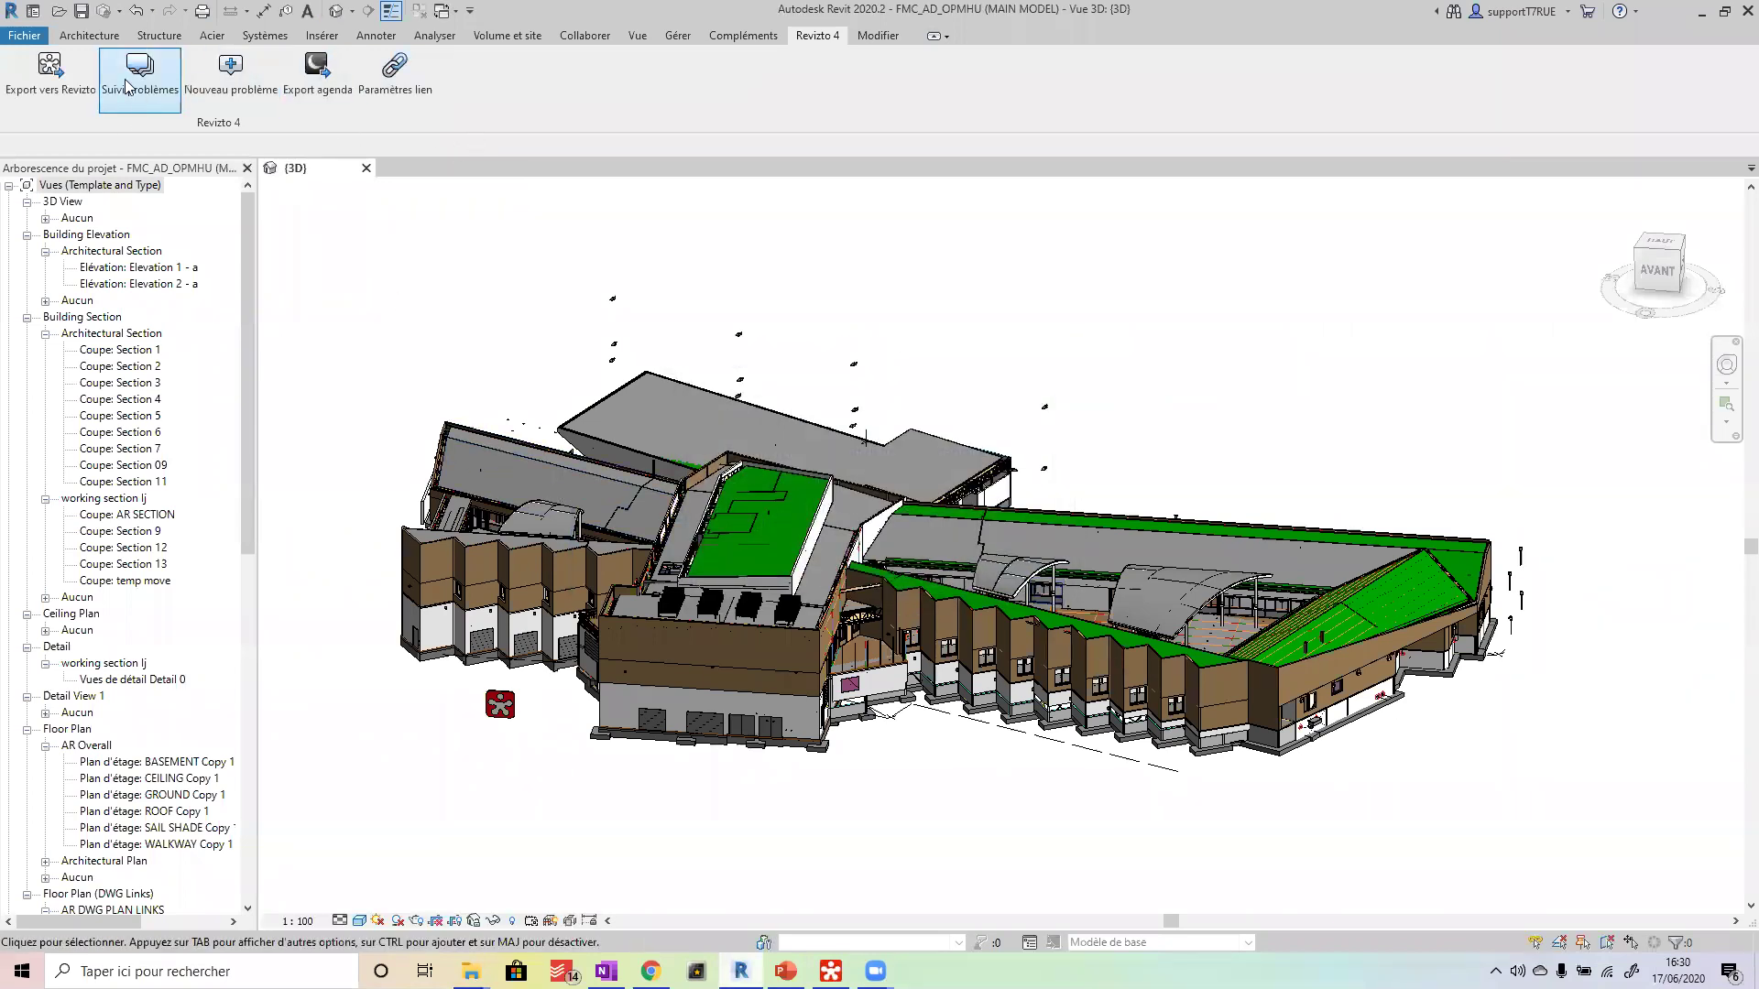
pyautogui.click(125, 79)
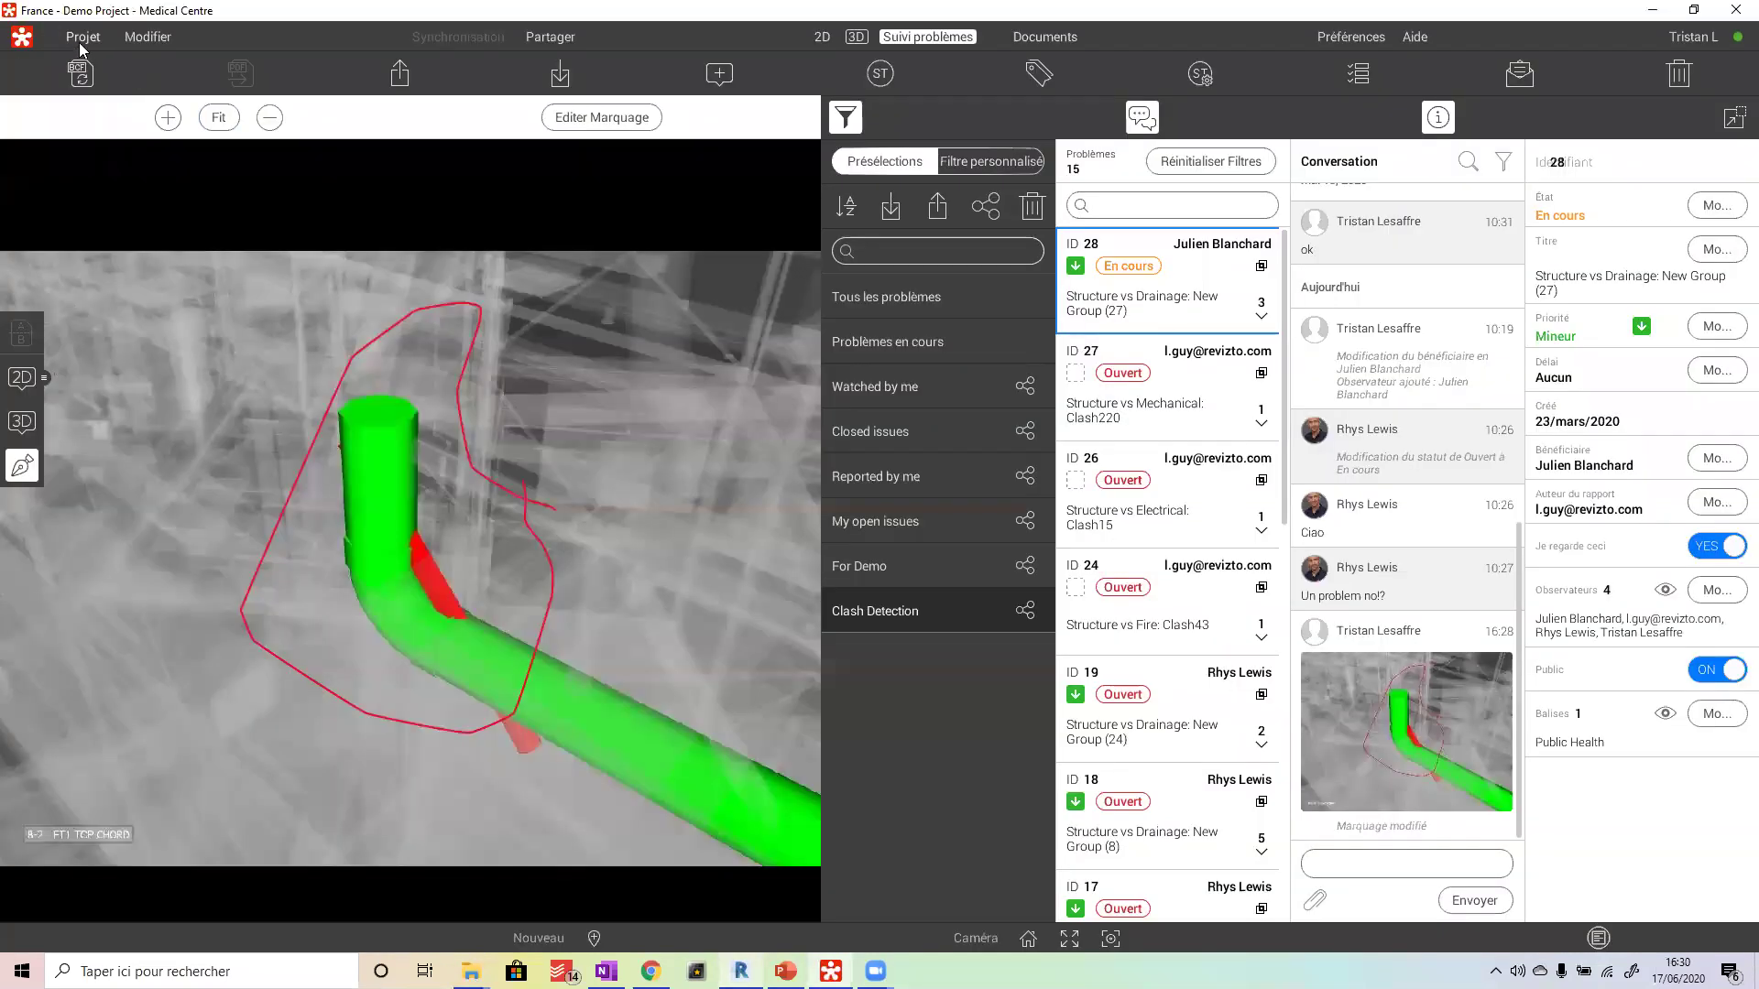
pyautogui.click(744, 969)
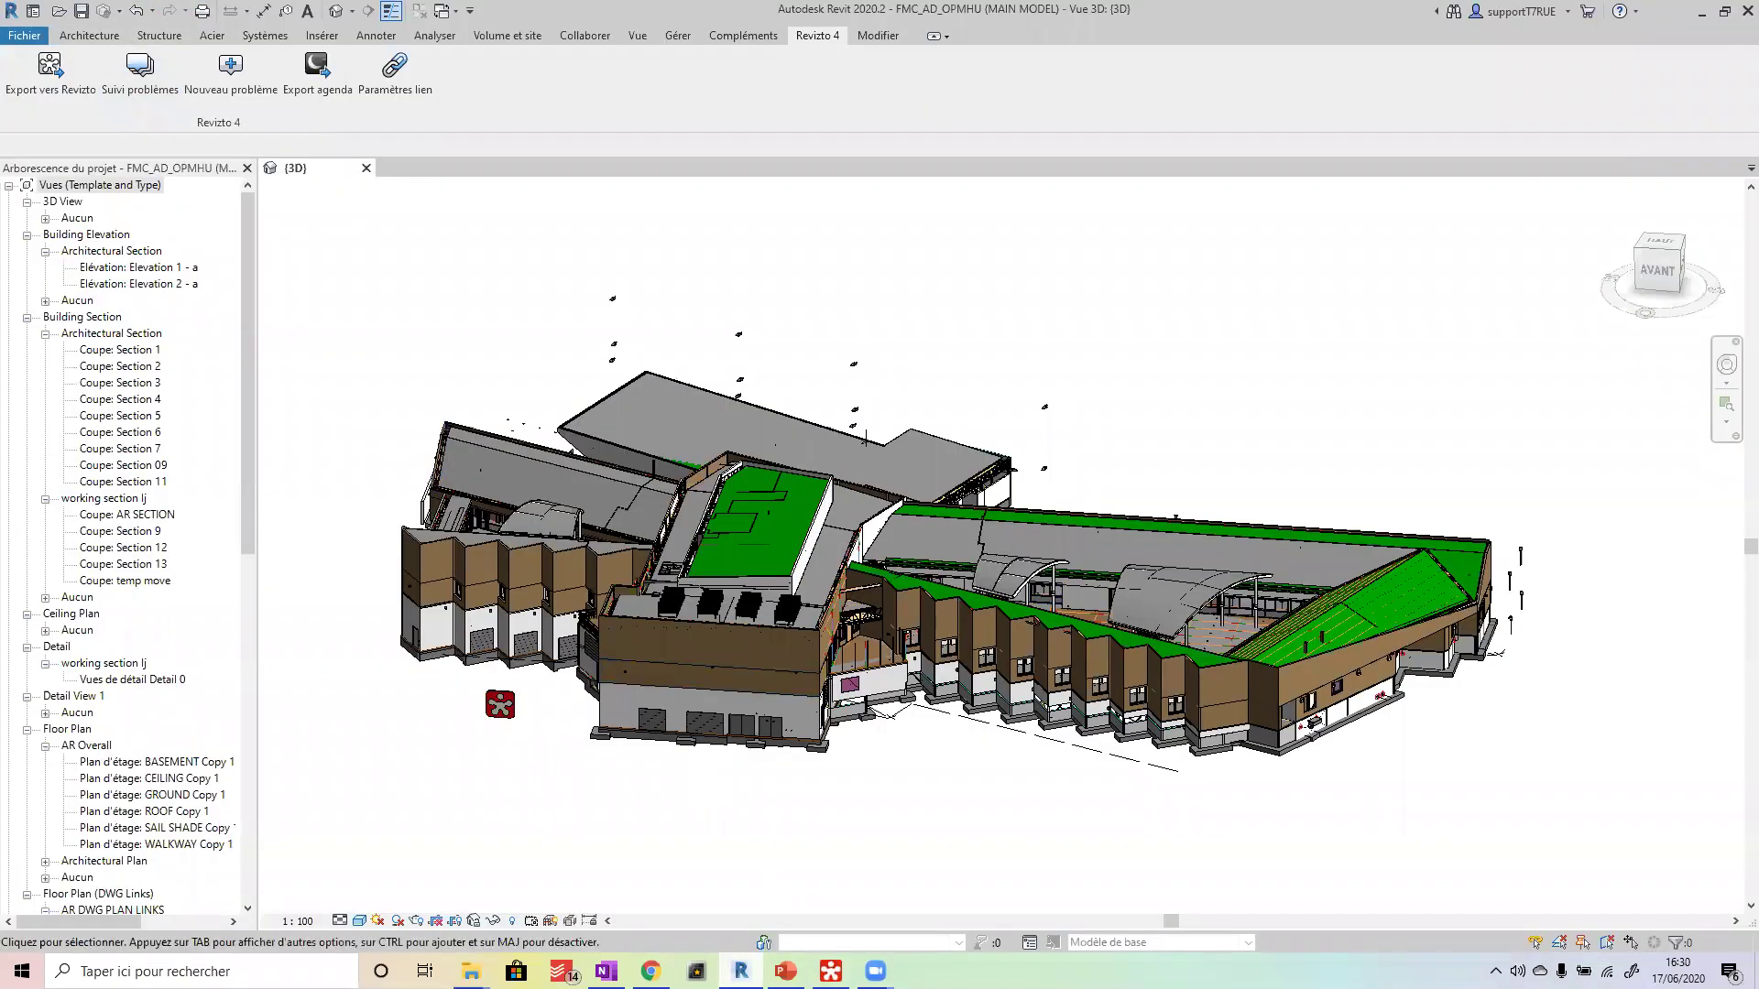
pyautogui.click(831, 971)
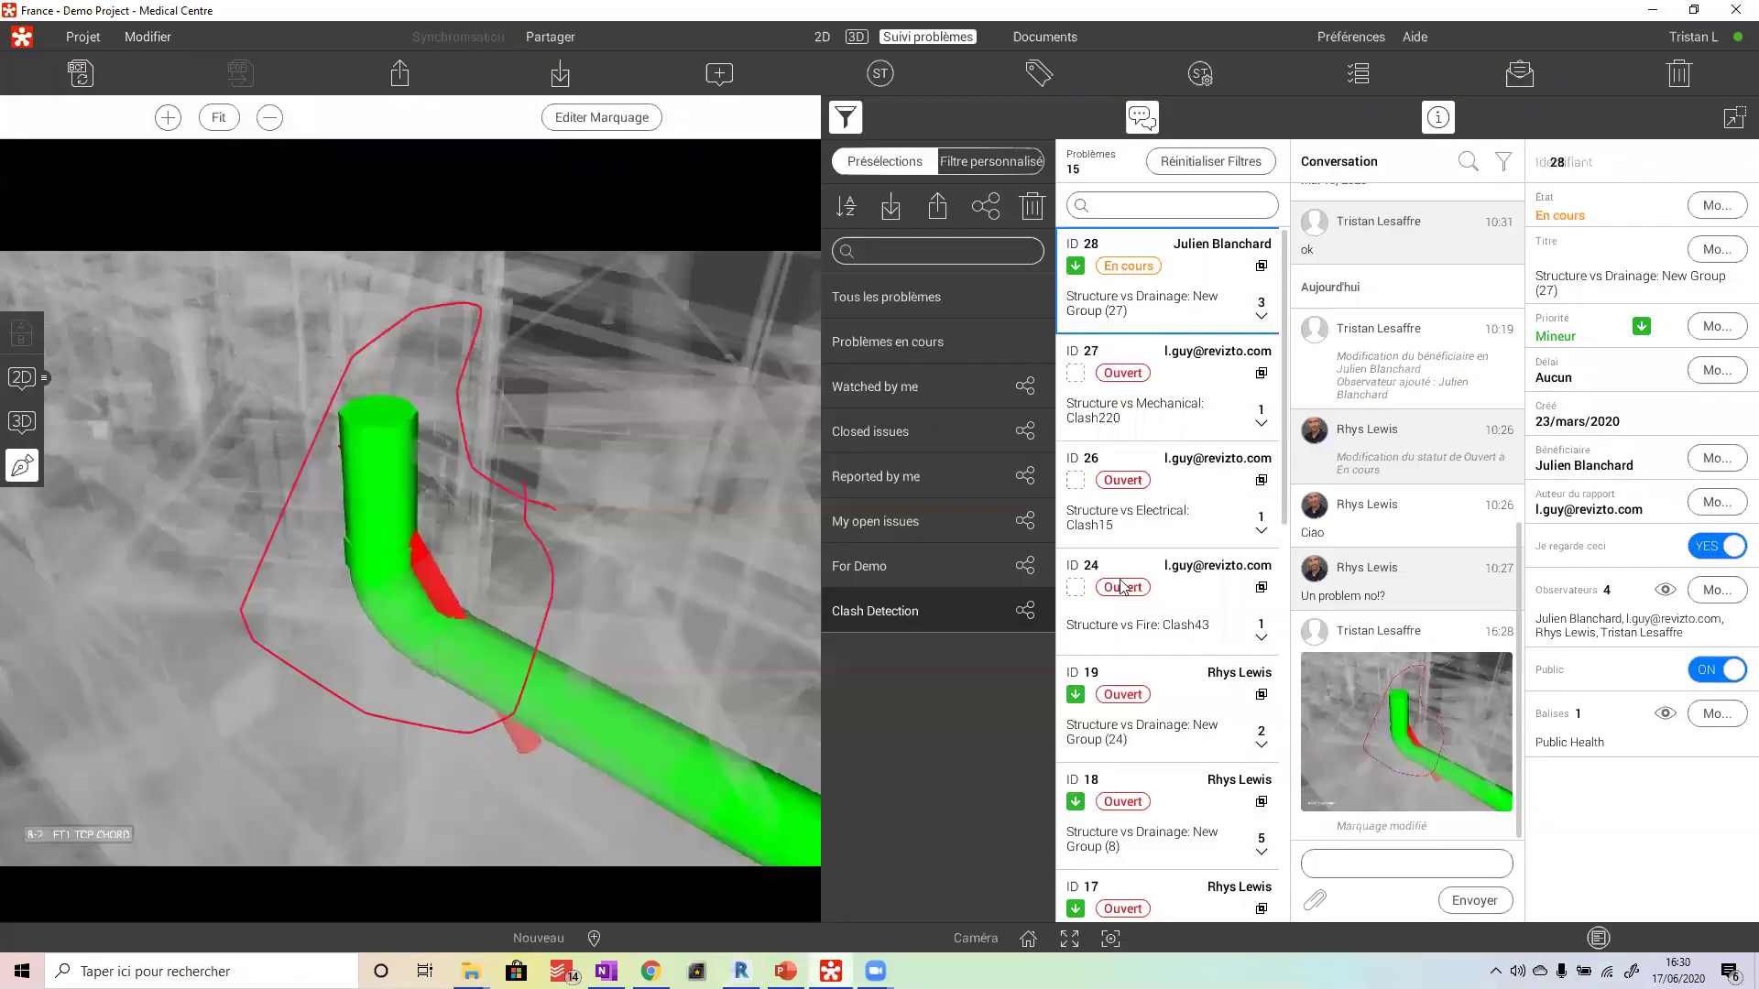
# - Browse the clash issues with IDs 28, 27, 26, 24 and 19 and view their markups
pyautogui.click(1193, 274)
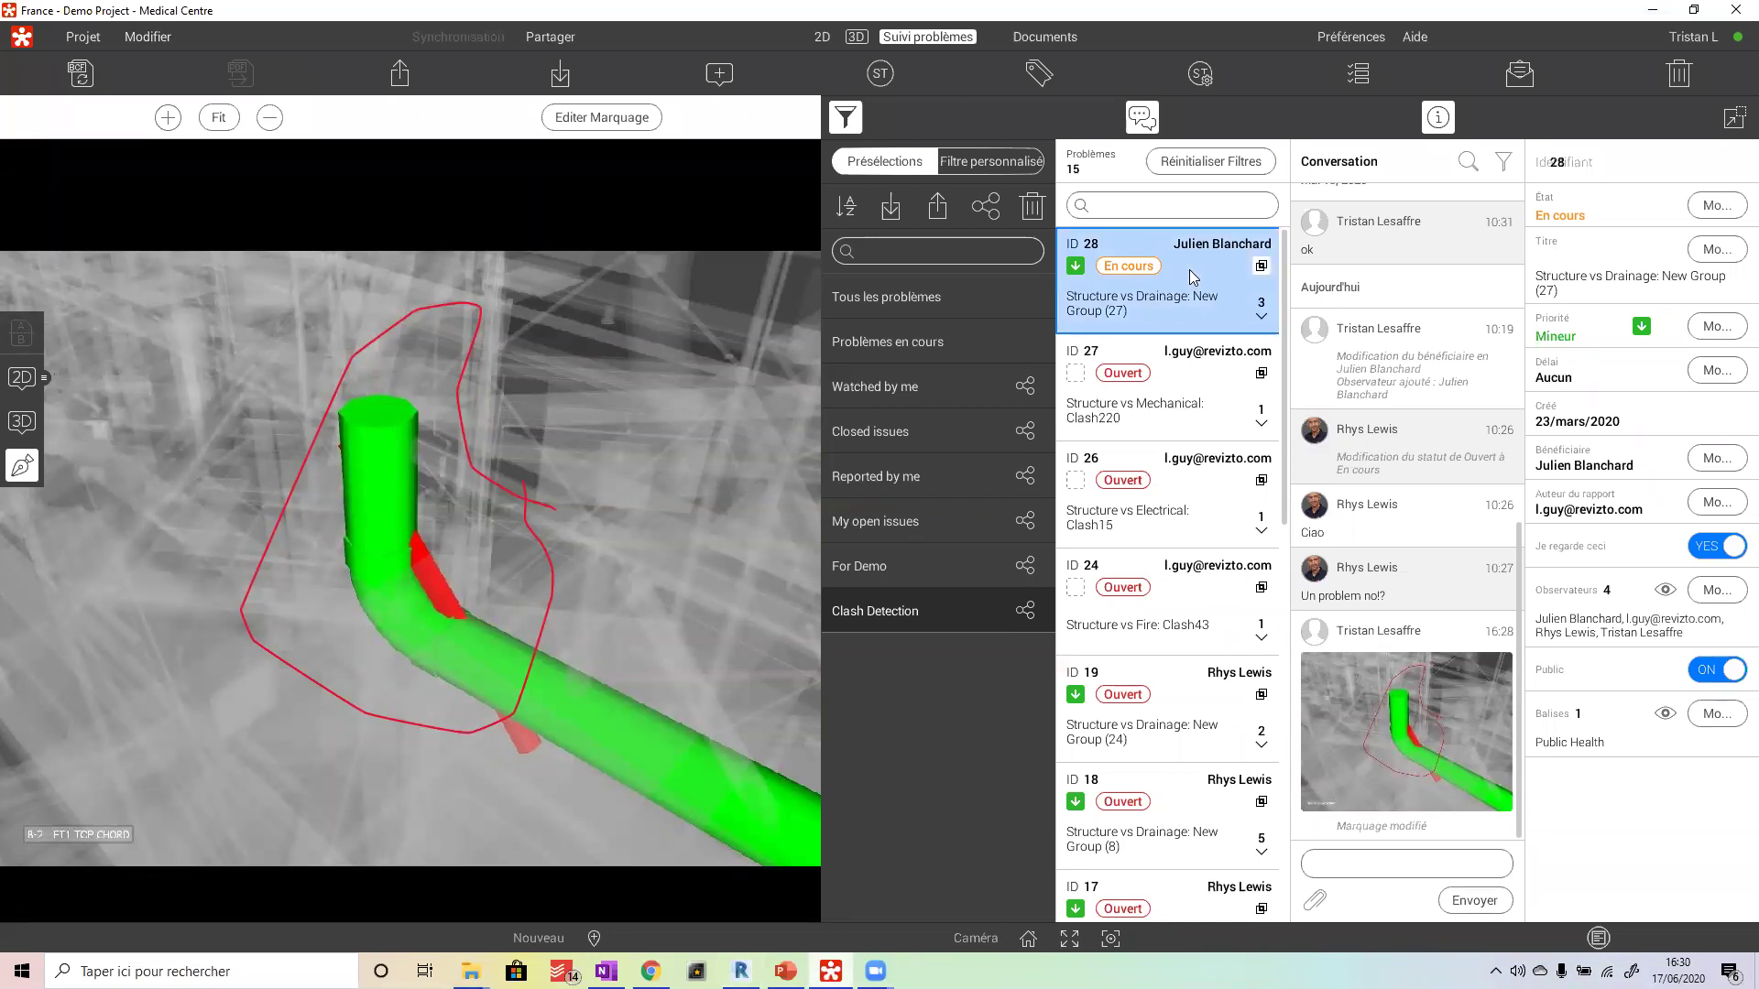
pyautogui.click(1164, 384)
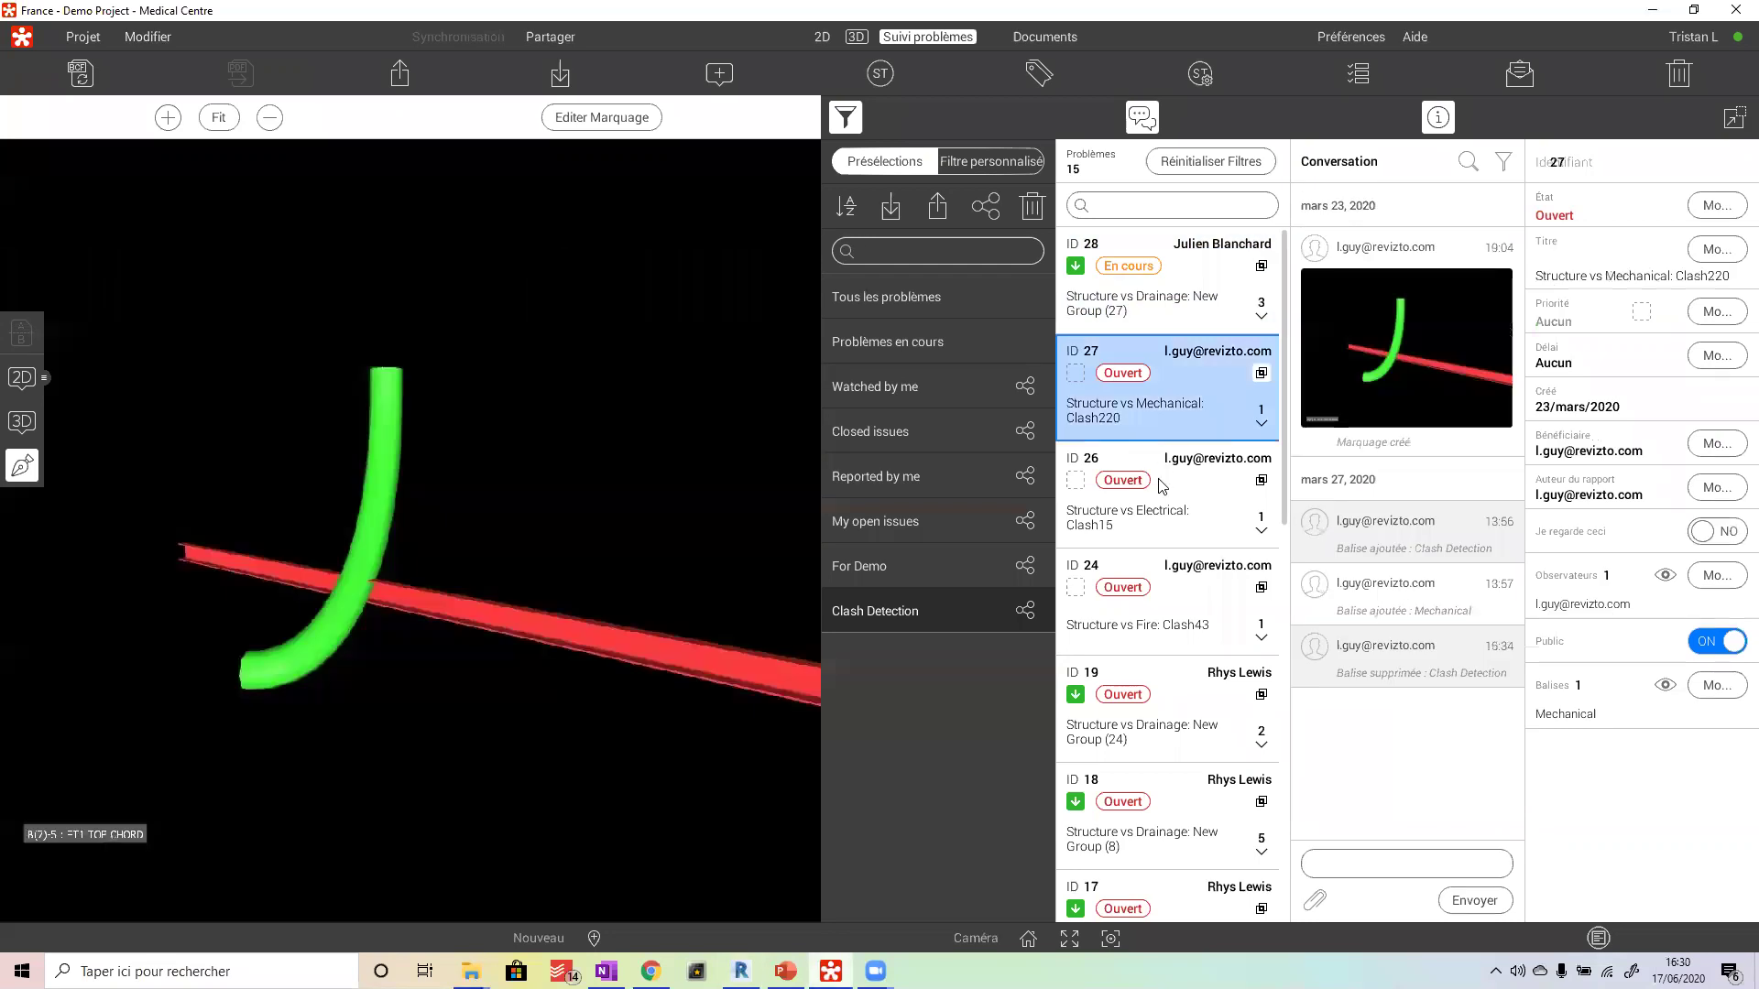
pyautogui.click(1161, 485)
pyautogui.click(1156, 632)
pyautogui.click(1156, 705)
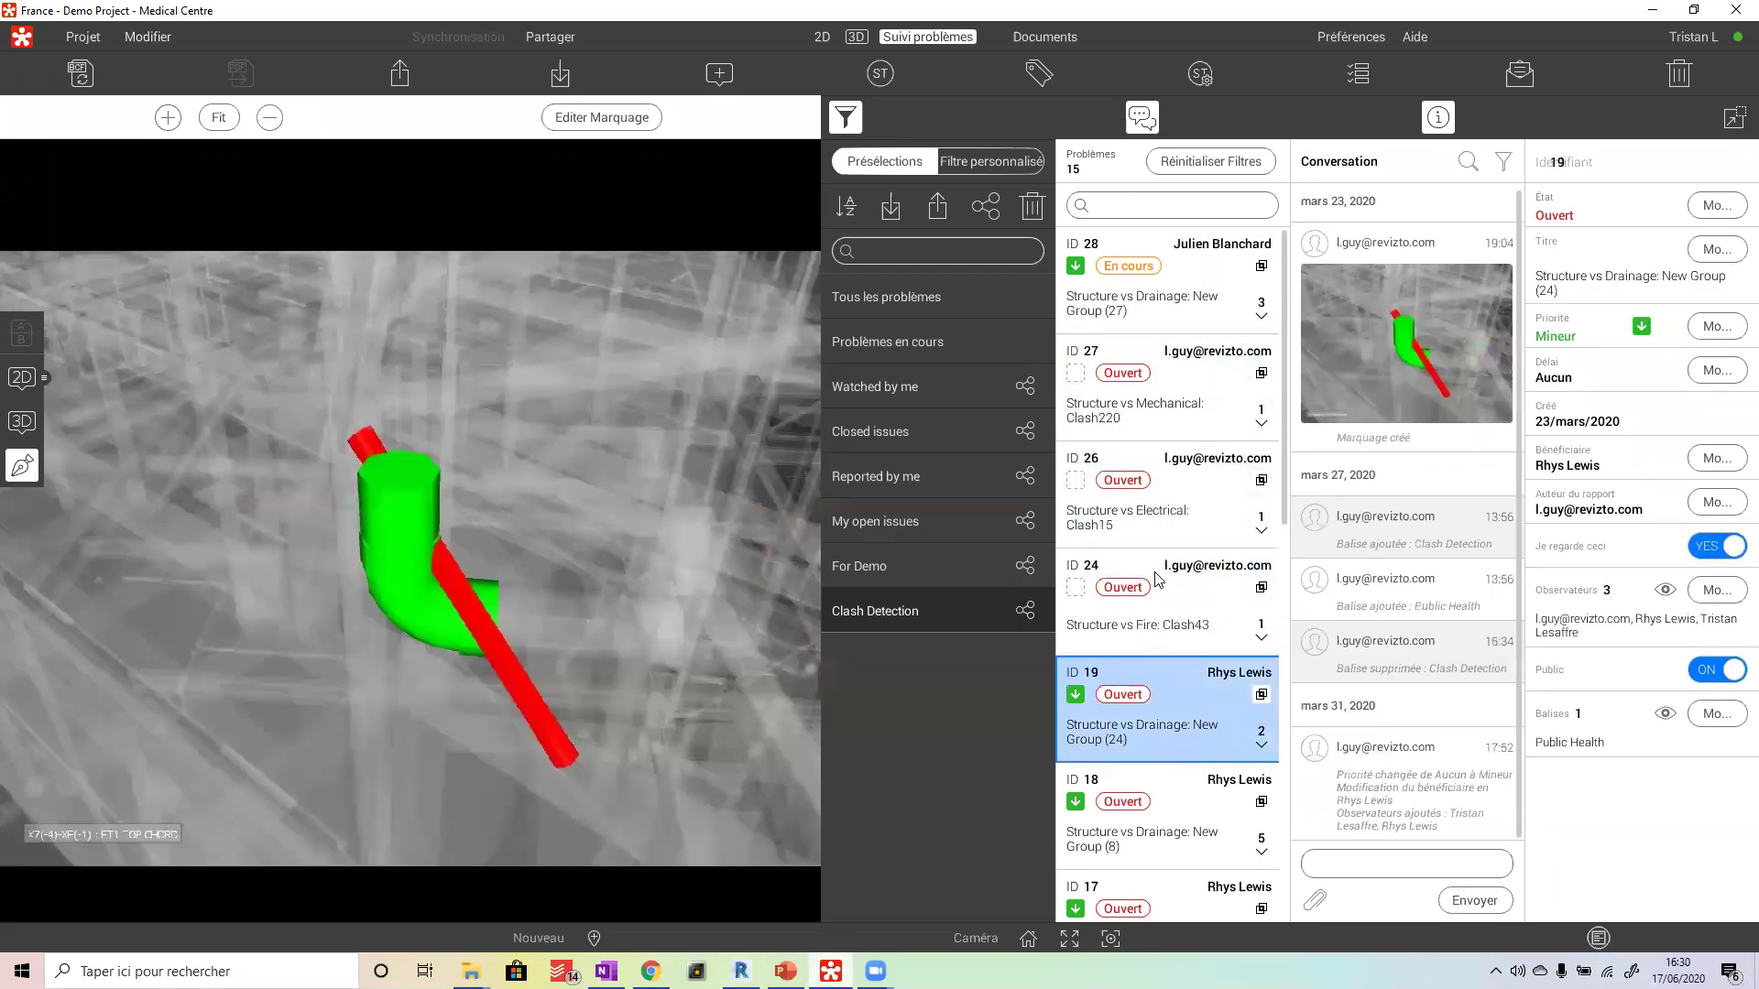
# - Select issue 28 again and examine its pipe bend clash in Revit's sectioned isometric view
pyautogui.click(1183, 302)
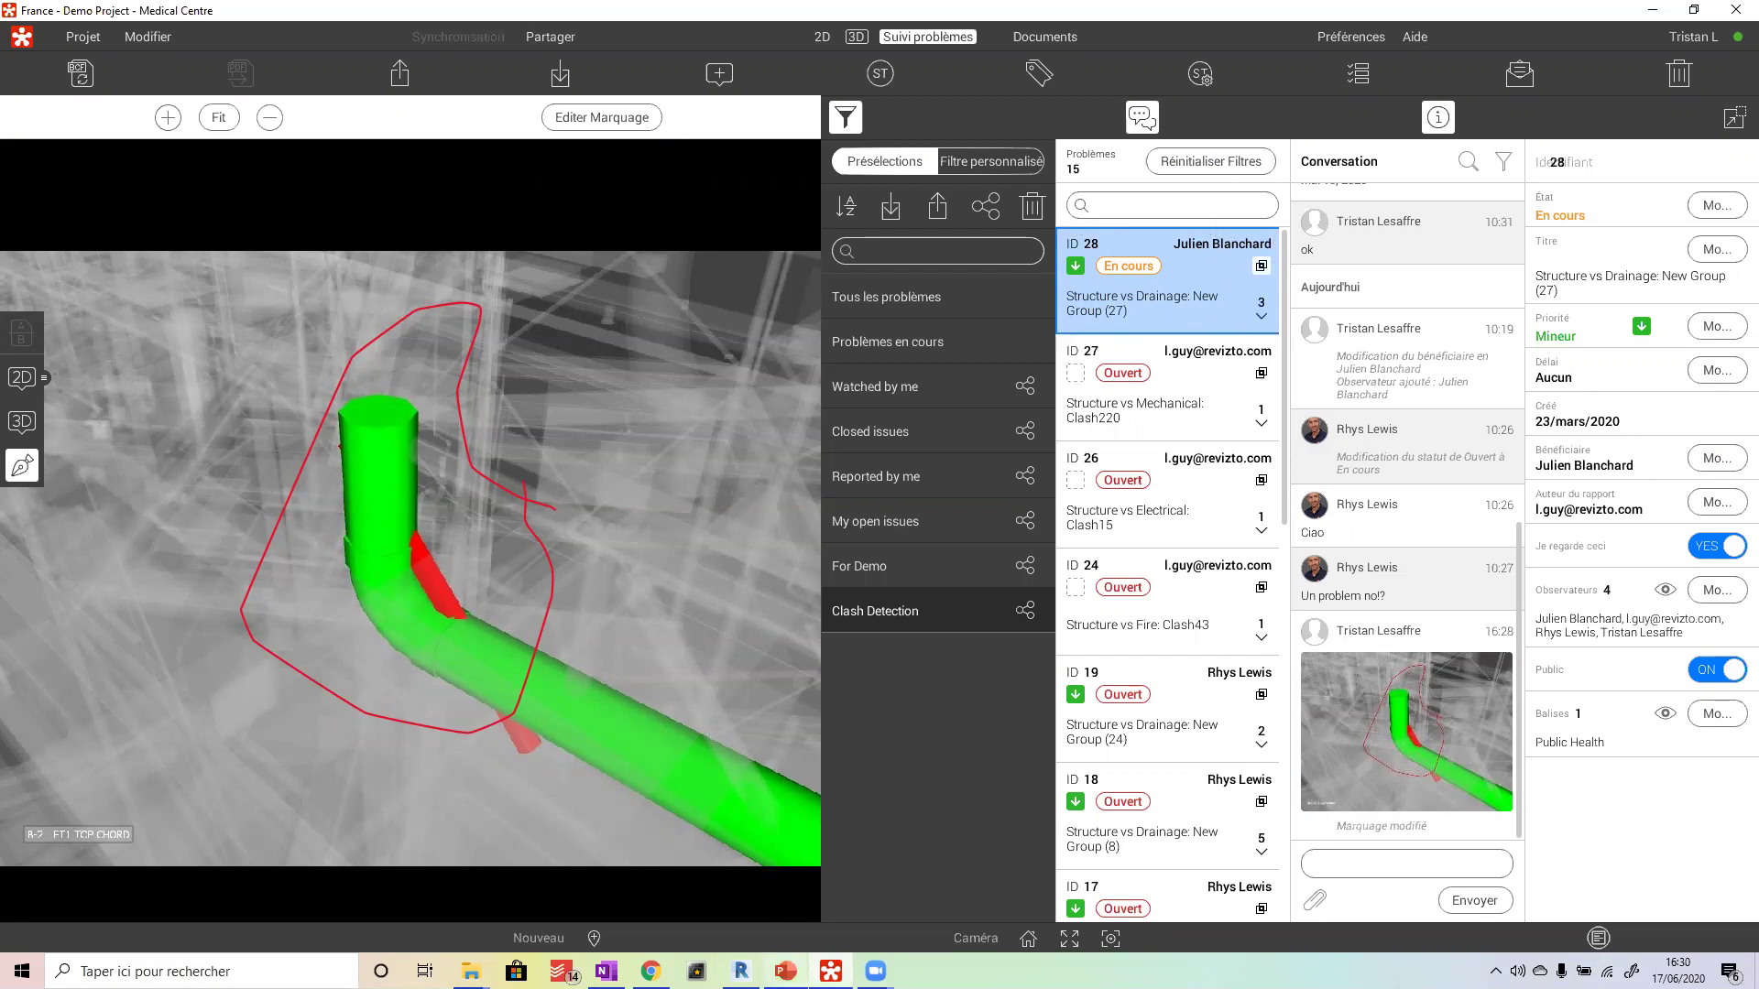
pyautogui.click(741, 971)
pyautogui.scroll(-3, 1167, 383)
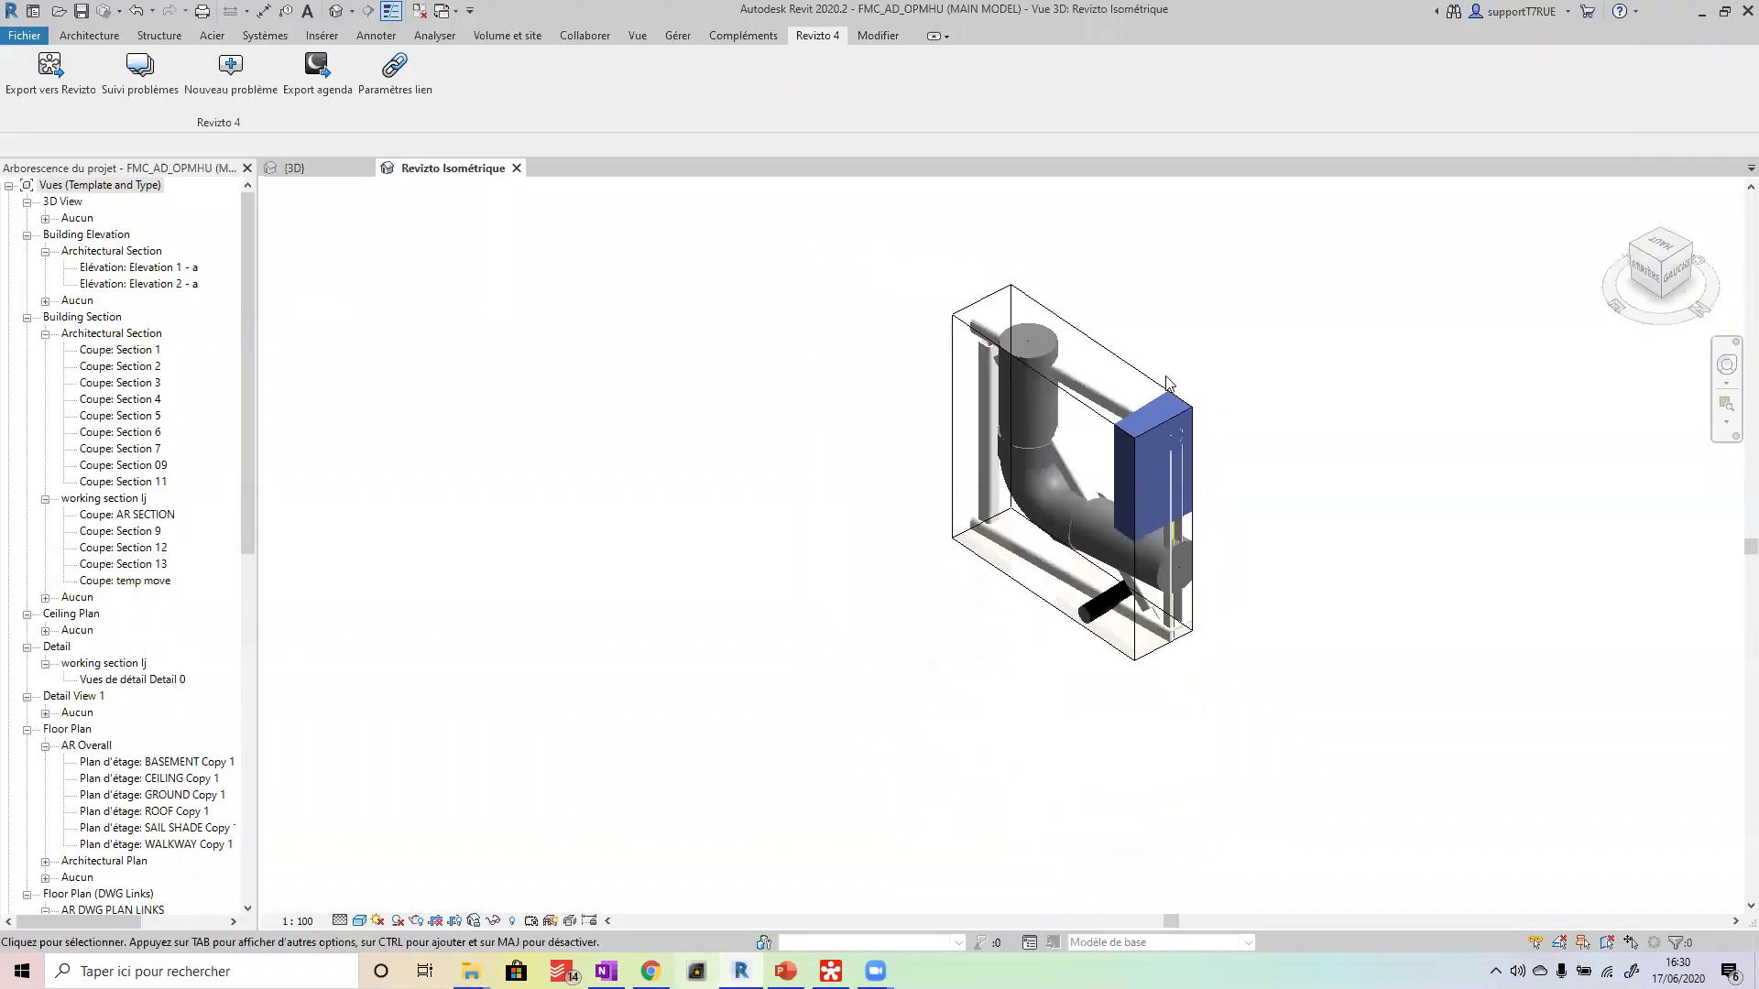
pyautogui.moveTo(1256, 315); pyautogui.dragTo(1092, 328, button='middle')
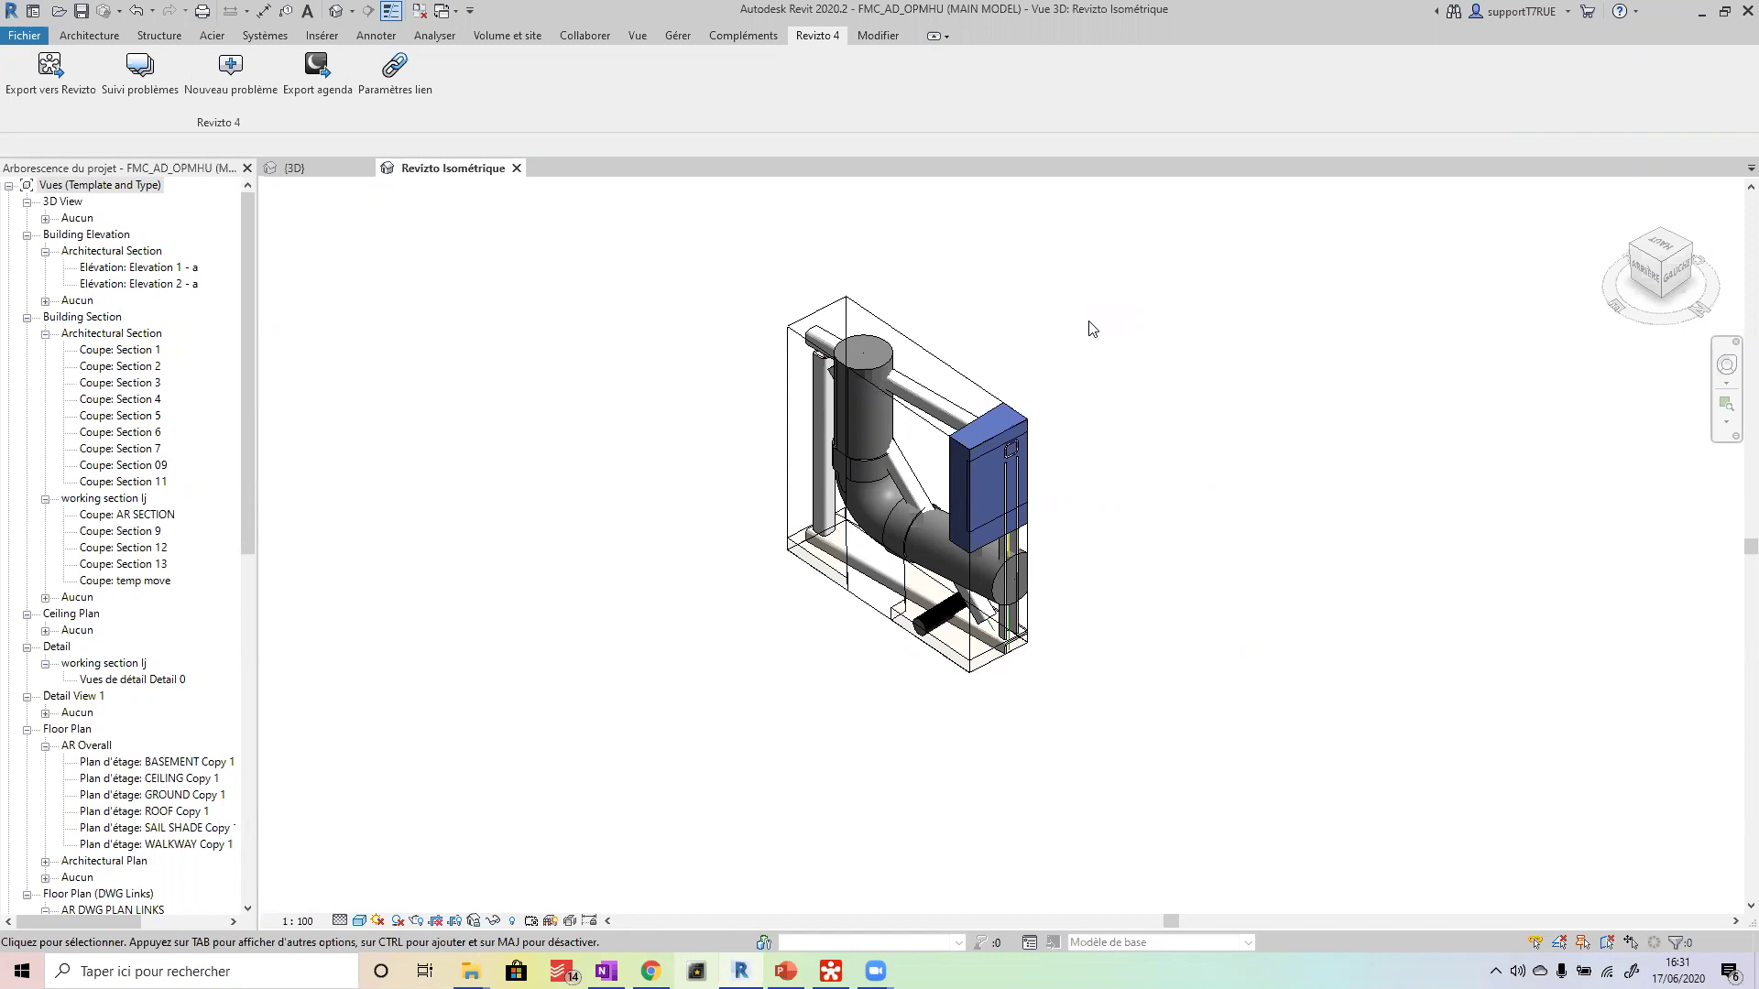
# - Close the Revizto Isométrique view and create a new Revizto issue from a close-up of the terrace with the row of posts
pyautogui.click(518, 167)
pyautogui.scroll(5, 879, 650)
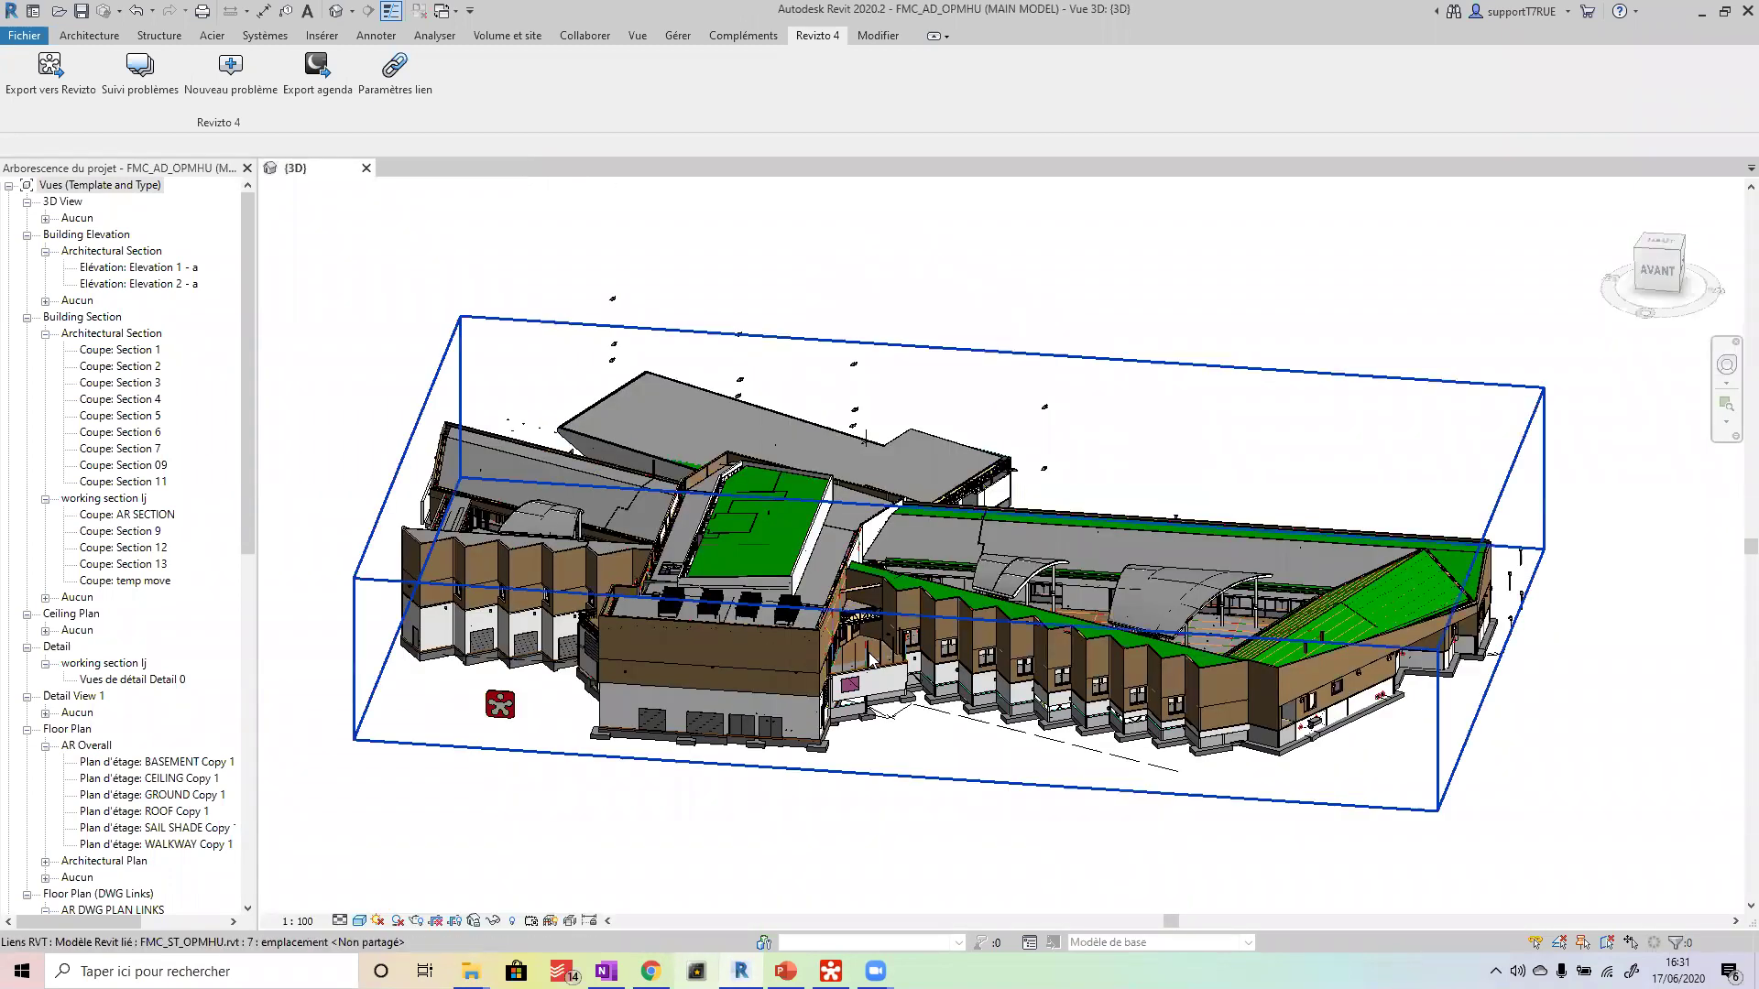
pyautogui.scroll(5, 880, 650)
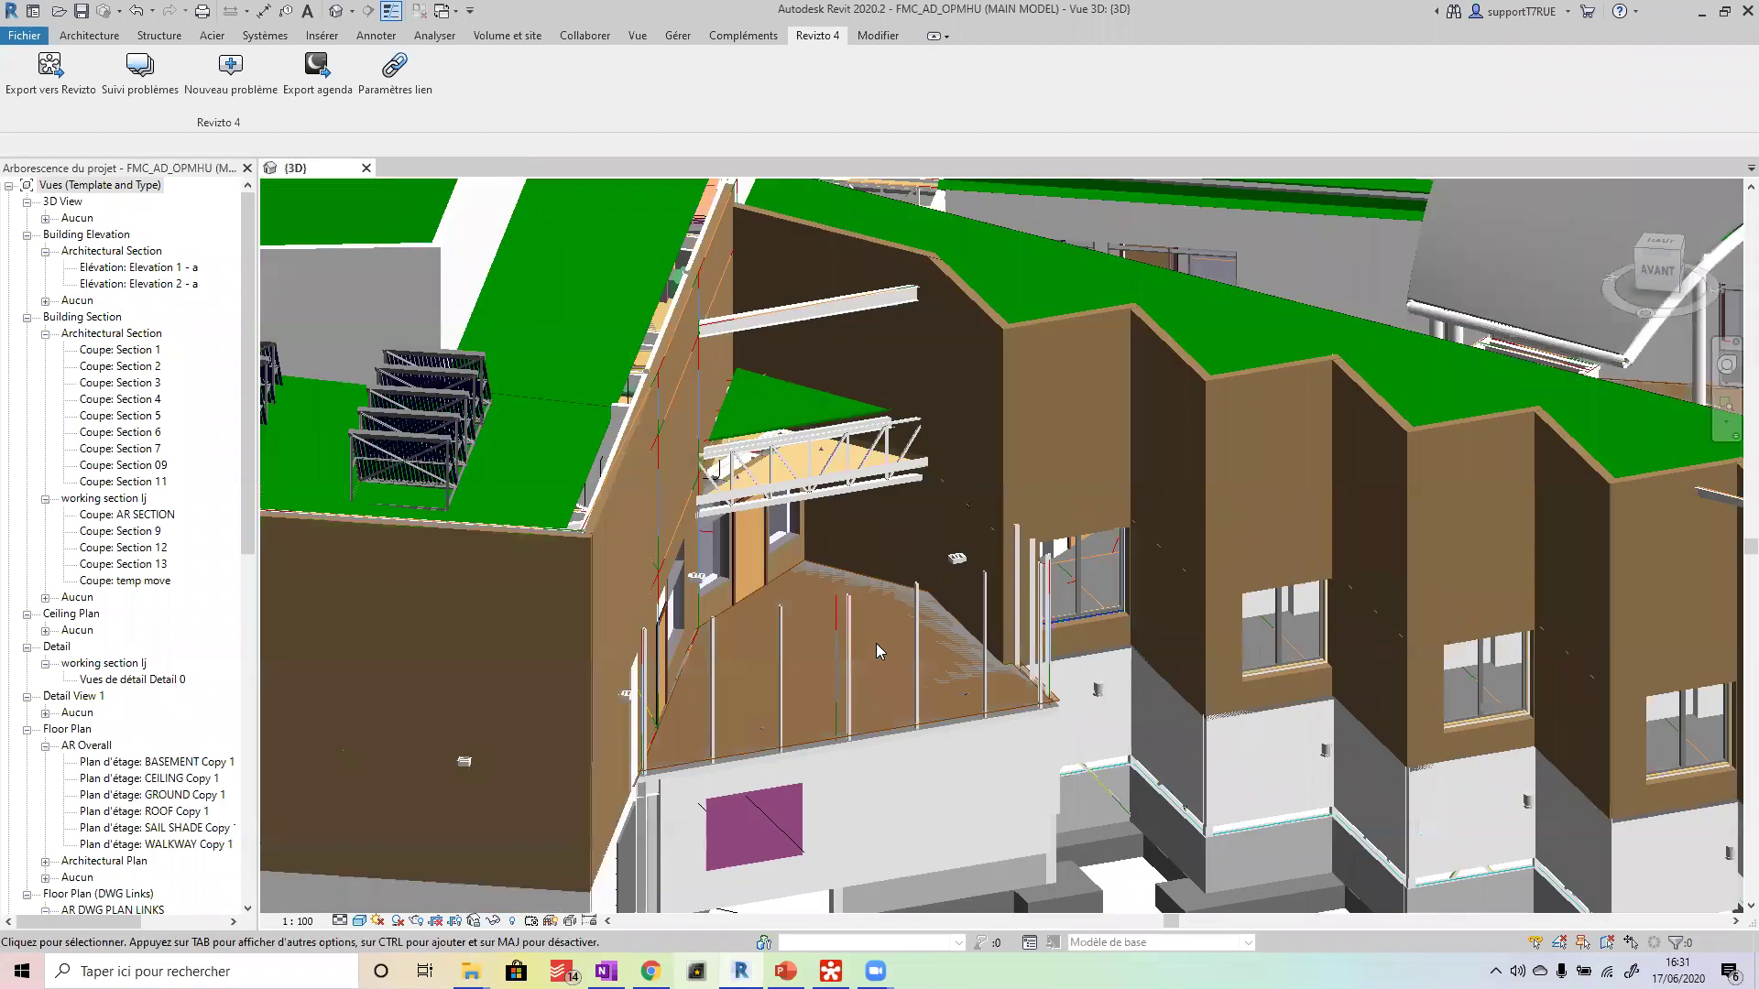
pyautogui.scroll(5, 883, 446)
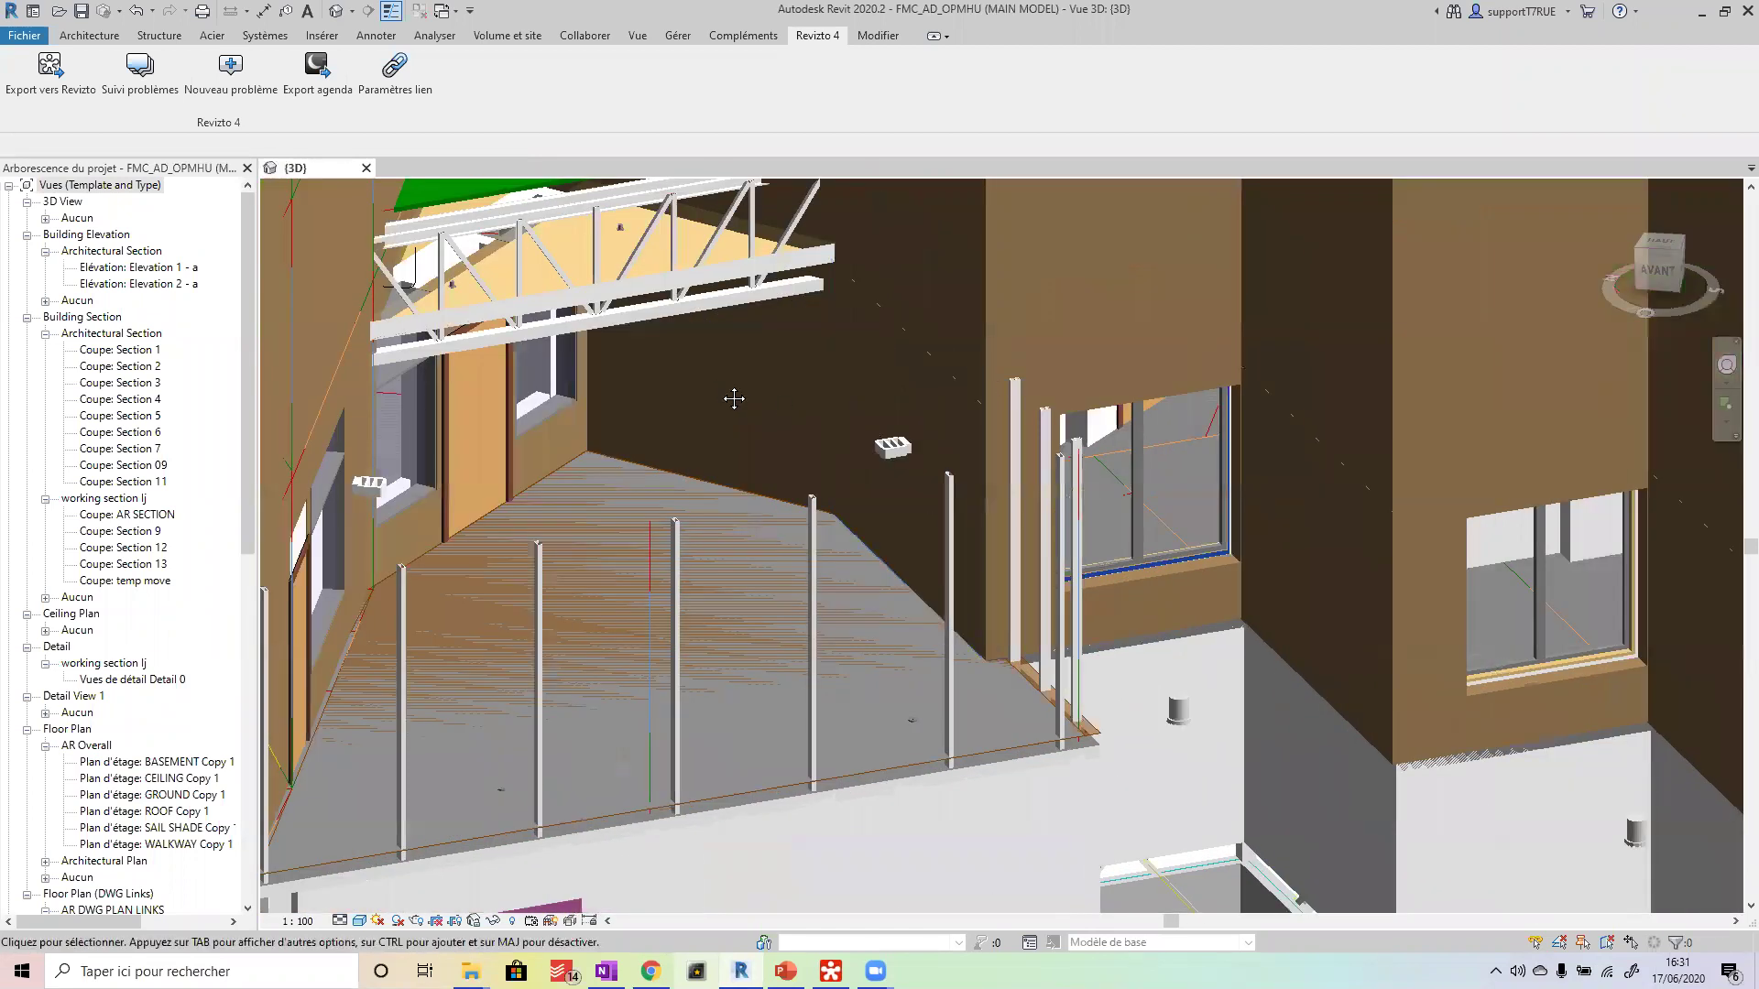
pyautogui.scroll(2, 908, 509)
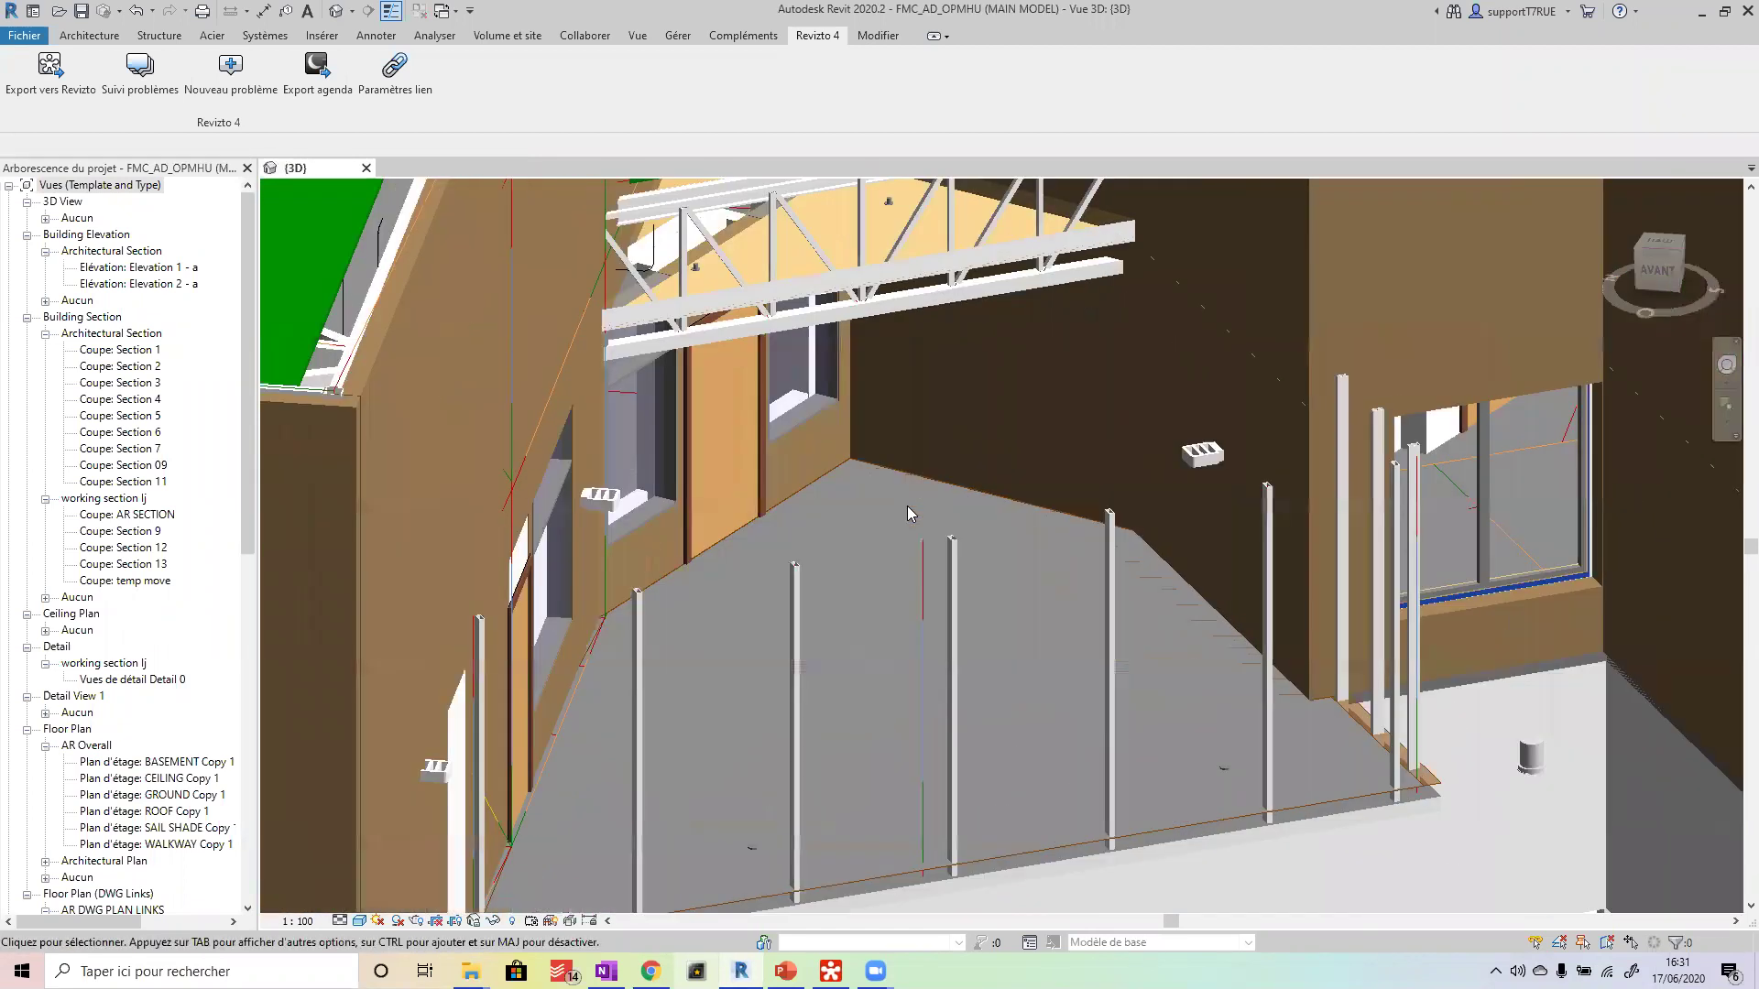
pyautogui.moveTo(993, 421); pyautogui.dragTo(980, 345, button='middle')
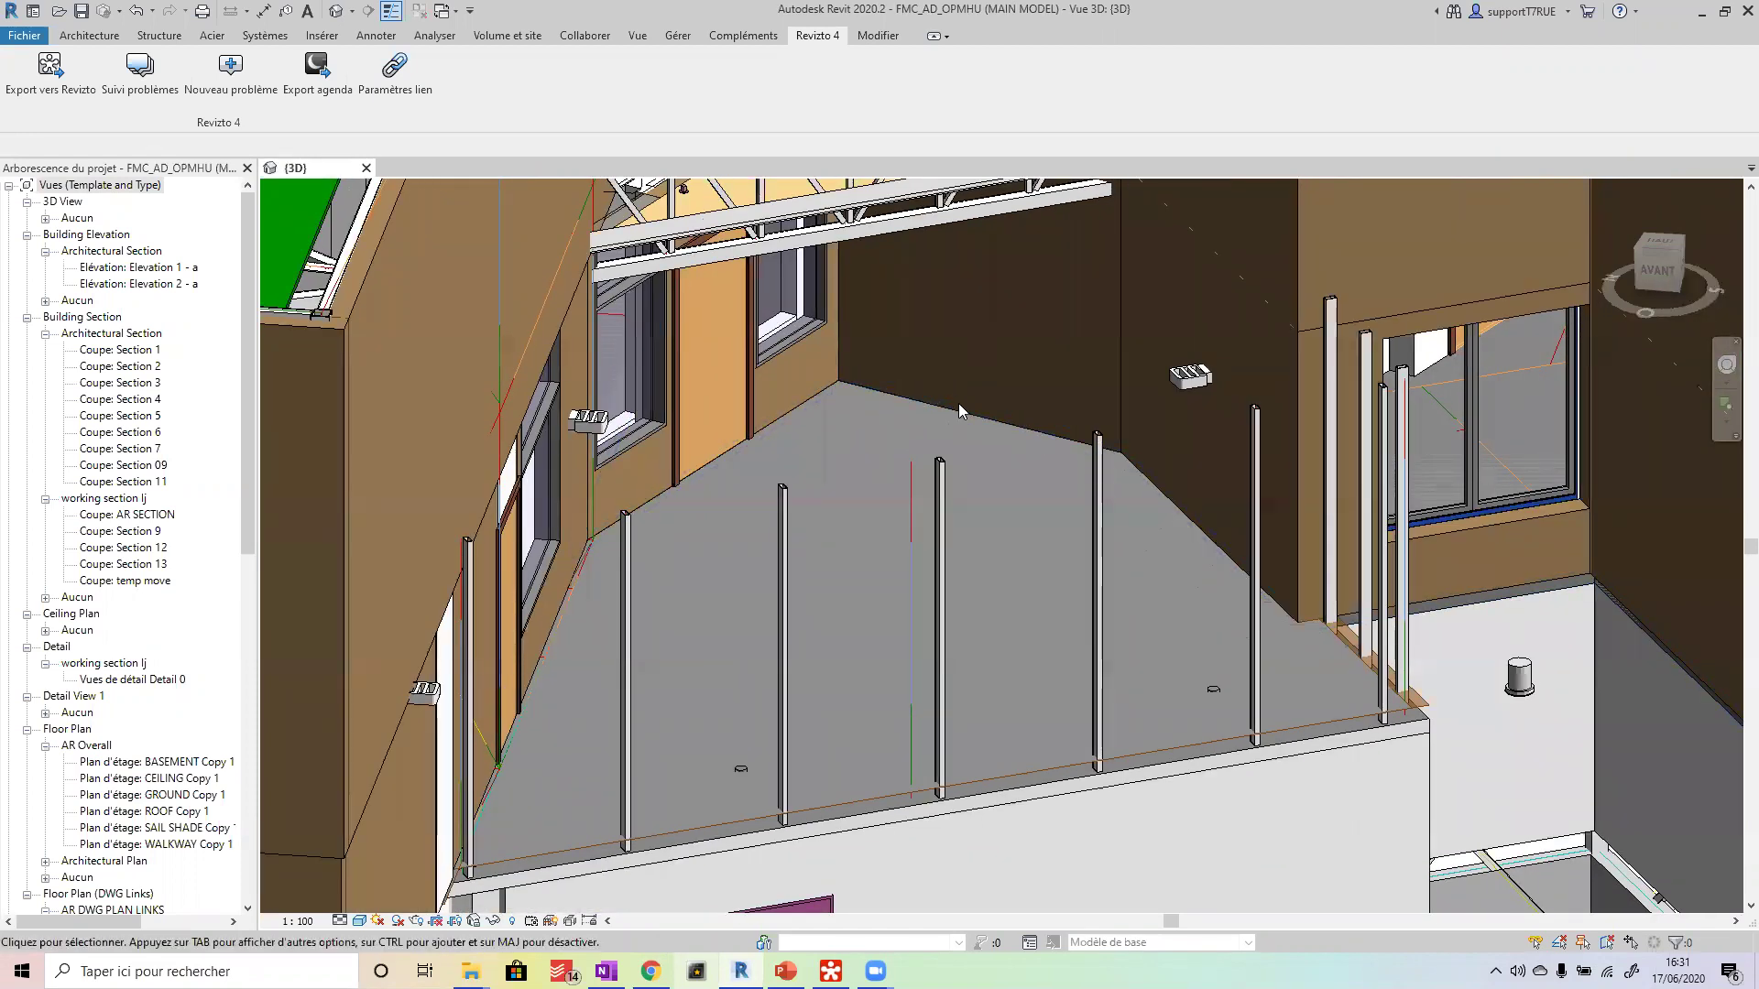
pyautogui.click(249, 79)
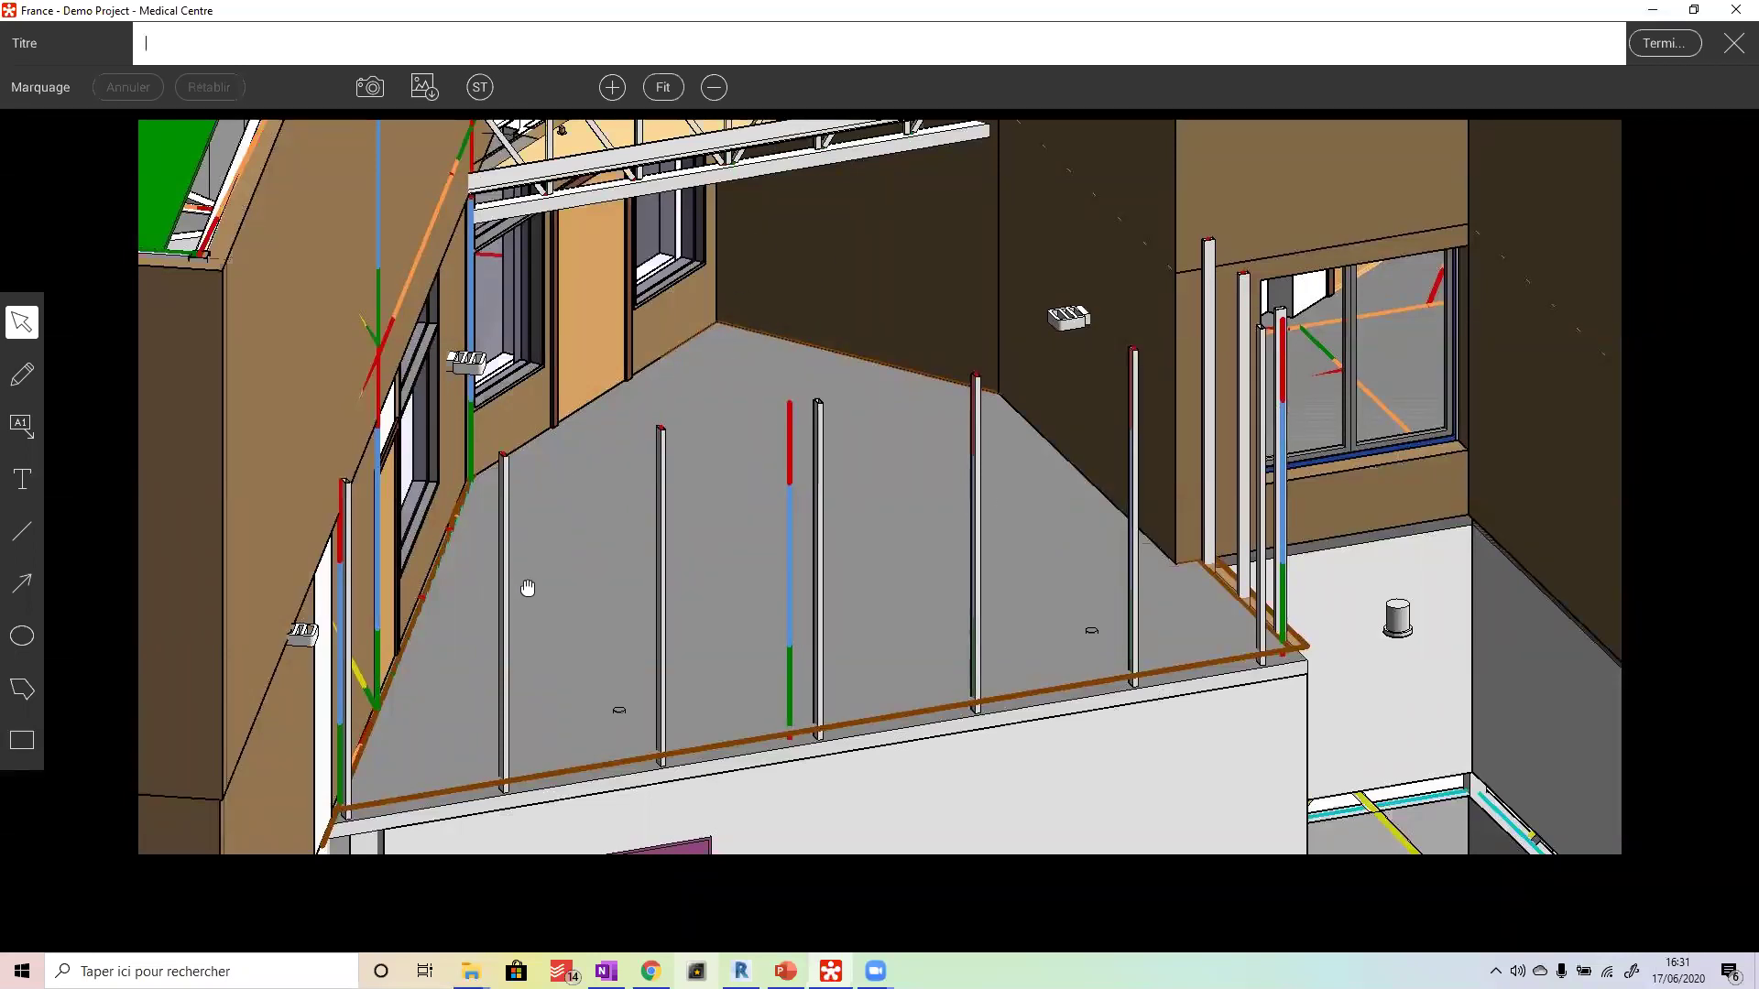
# - Circle a terrace post with a red freehand line of weight 10, title the issue "test" and save it
pyautogui.click(22, 373)
pyautogui.moveTo(632, 705)
pyautogui.mouseDown()
pyautogui.moveTo(569, 467)
pyautogui.moveTo(687, 452)
pyautogui.moveTo(752, 666)
pyautogui.mouseUp()
pyautogui.moveTo(731, 735)
pyautogui.mouseDown()
pyautogui.moveTo(658, 782)
pyautogui.moveTo(632, 707)
pyautogui.mouseUp()
pyautogui.click(331, 56)
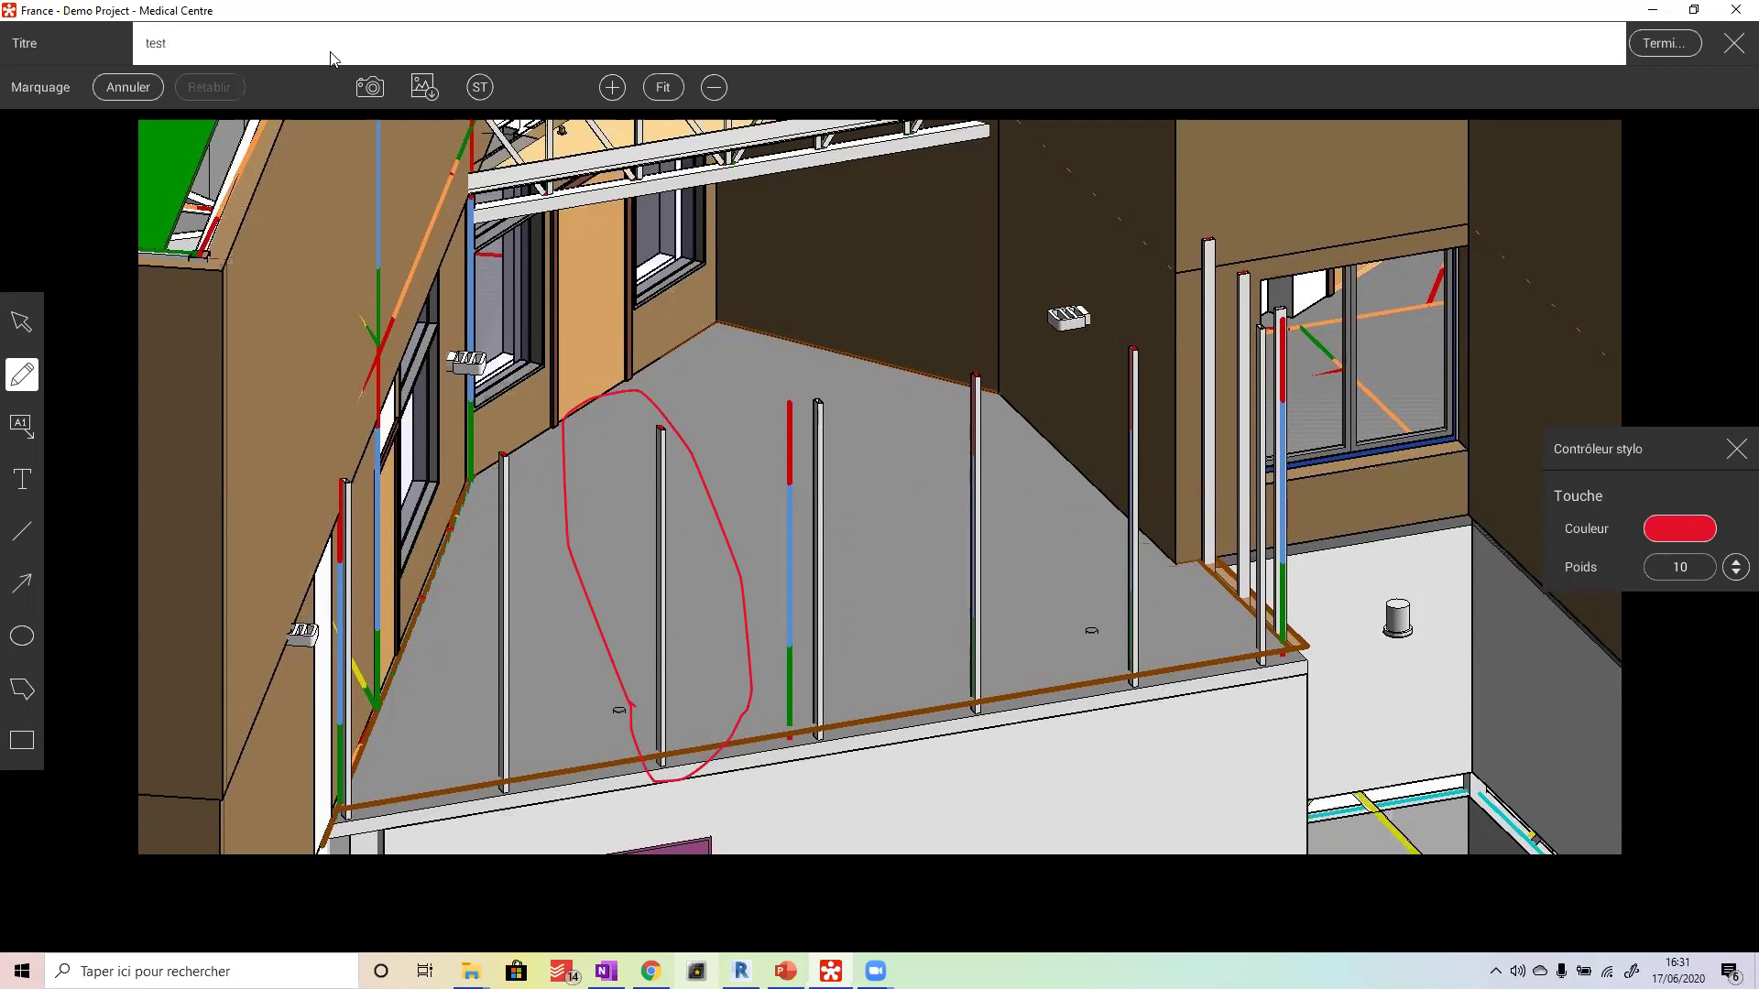
pyautogui.press('Return')
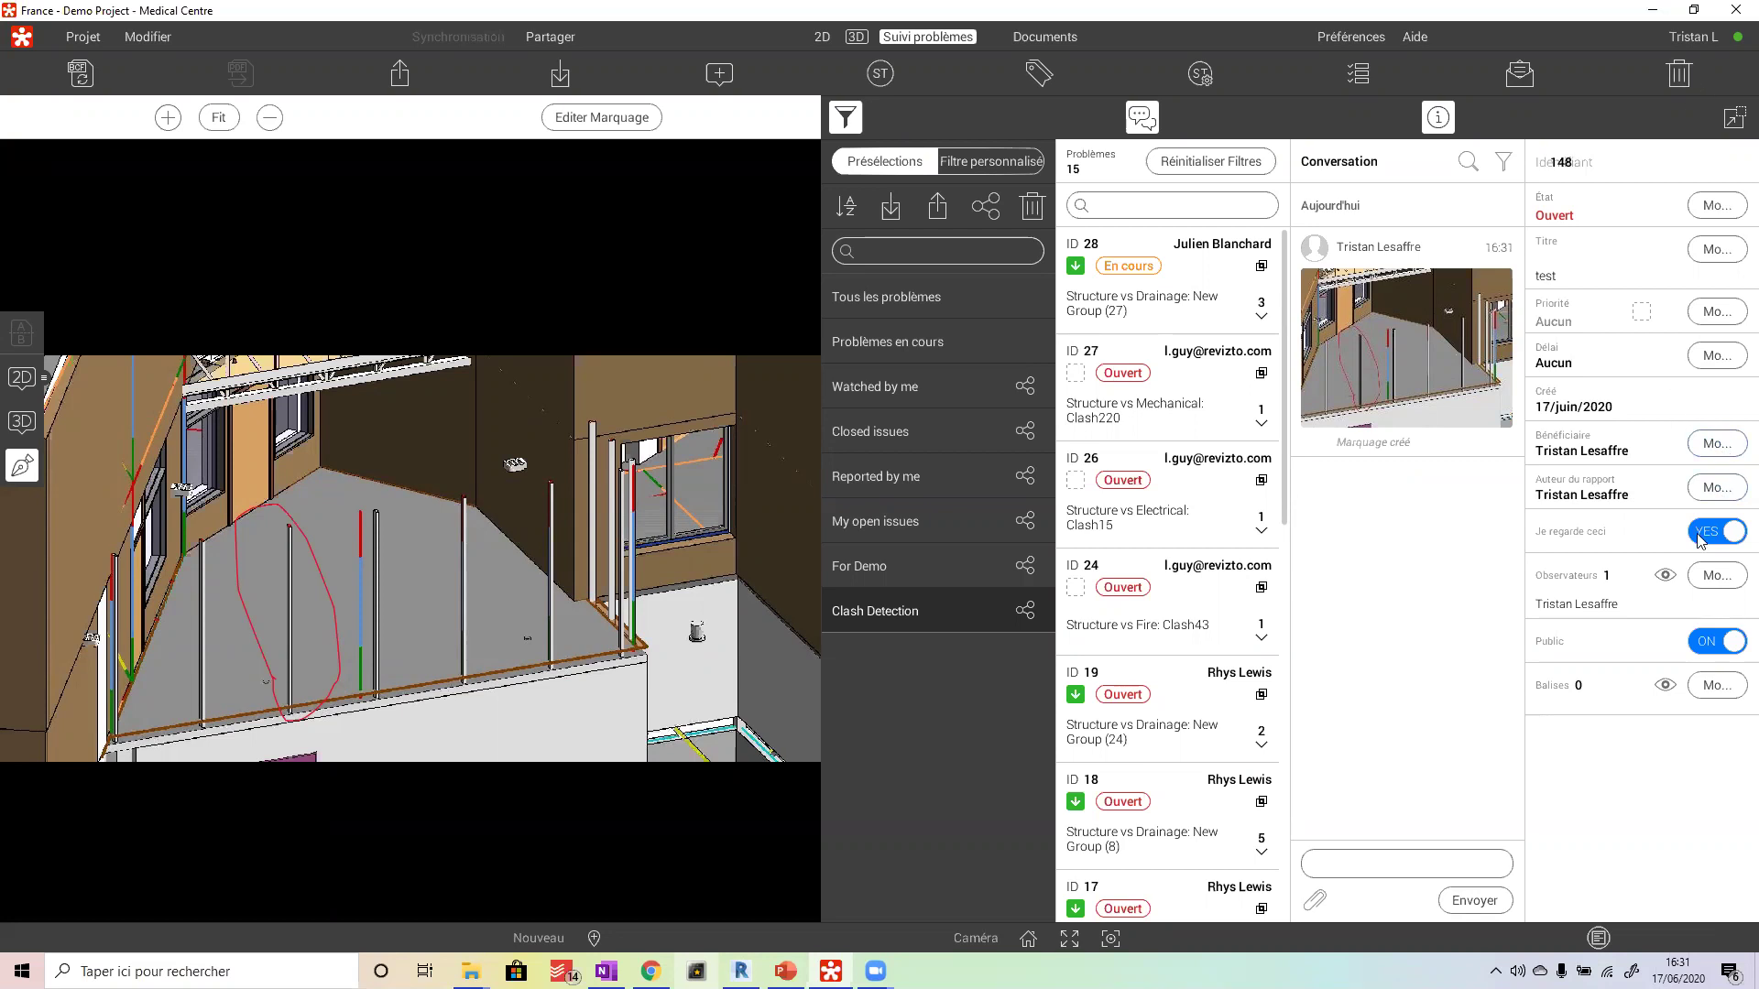
# - Compare the new "test" issue's markup with its matching viewpoint in the 3D model
pyautogui.scroll(3, 297, 614)
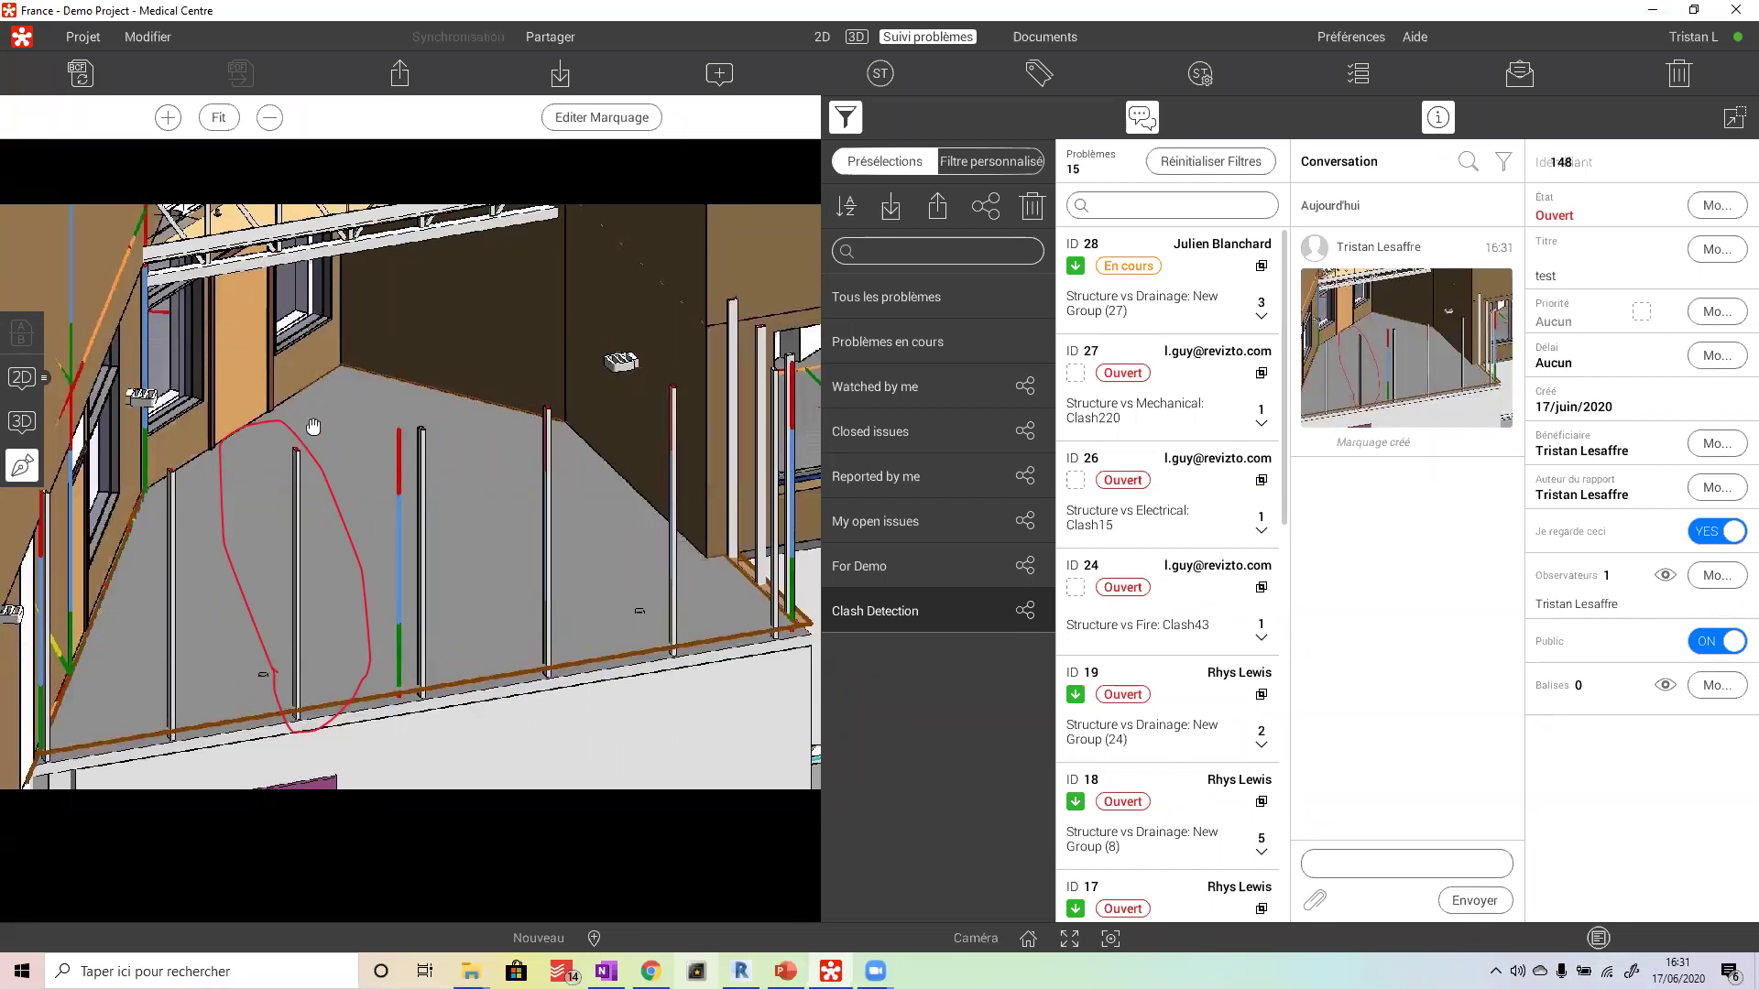
pyautogui.click(22, 423)
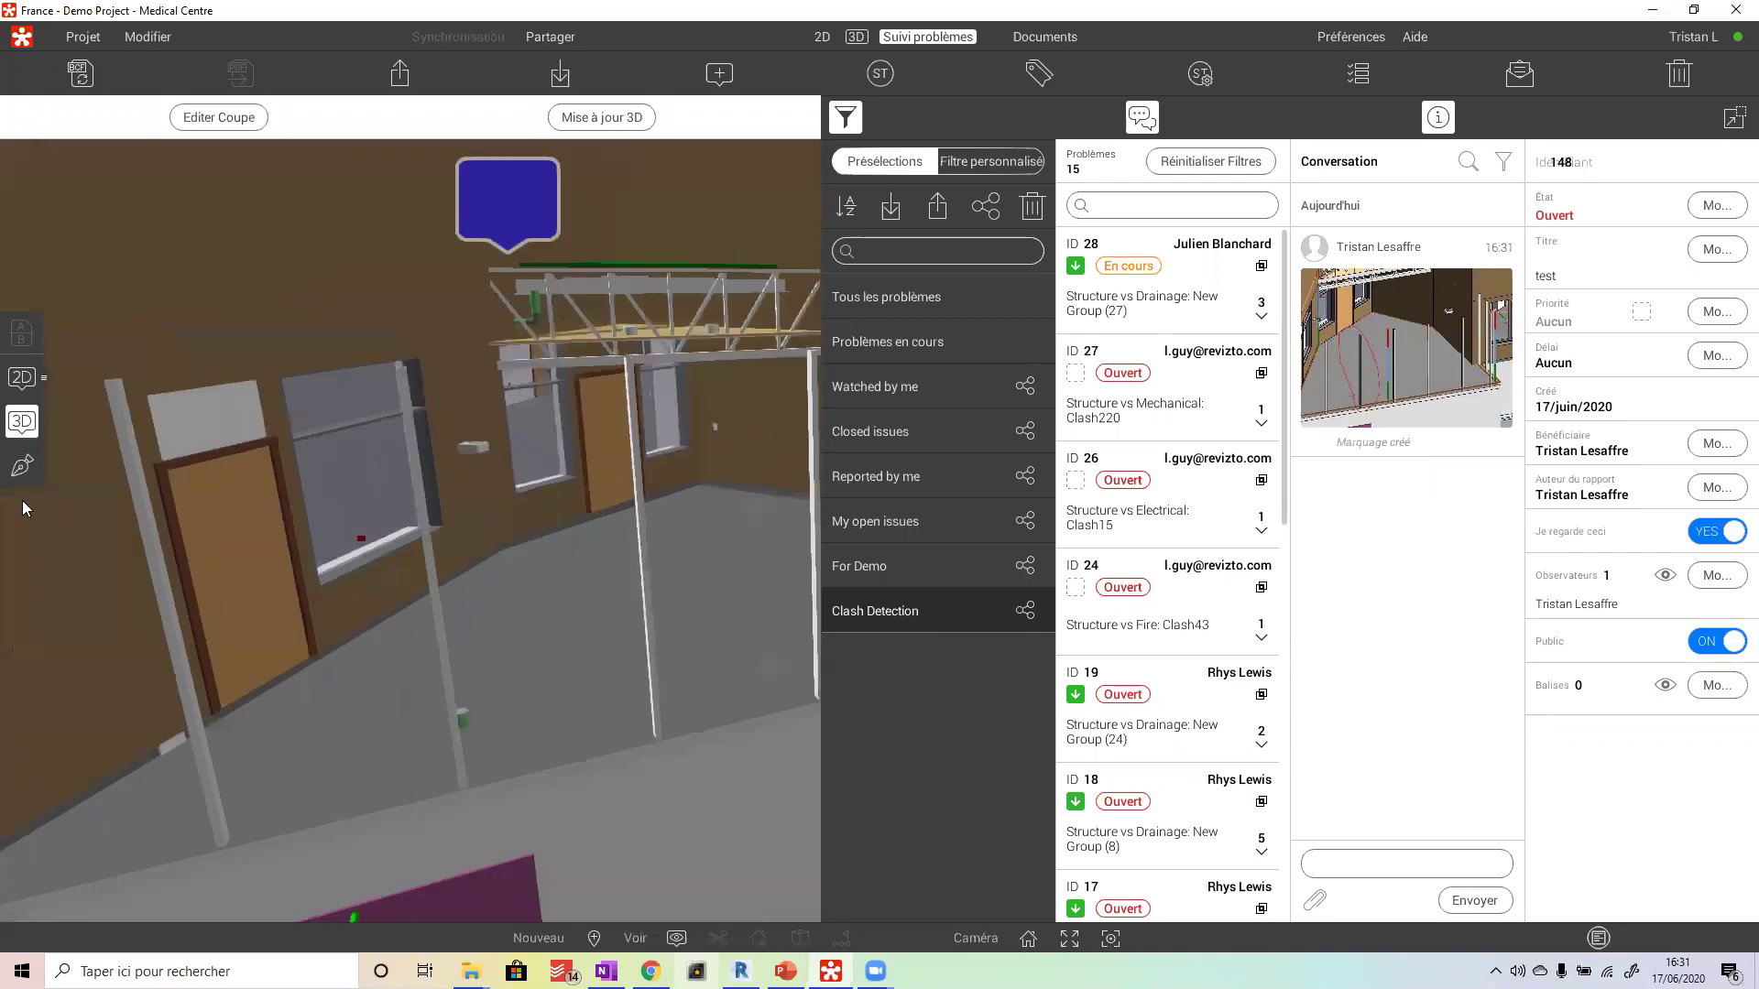
pyautogui.click(21, 465)
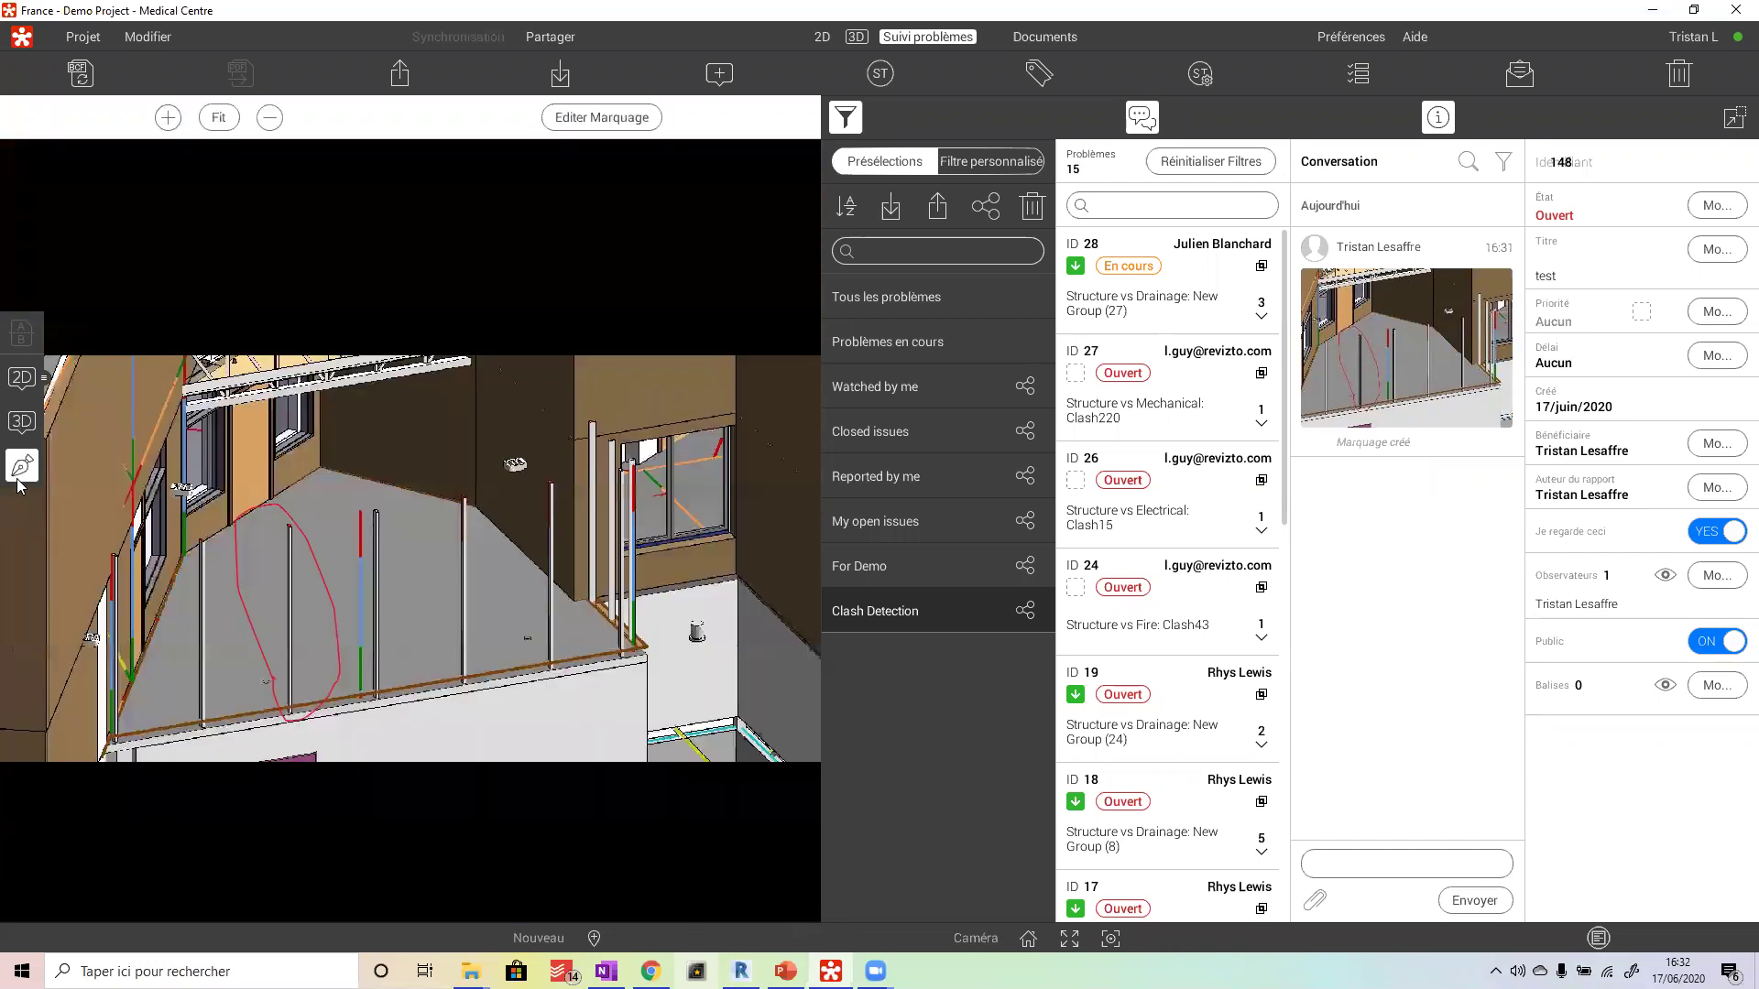
pyautogui.click(23, 422)
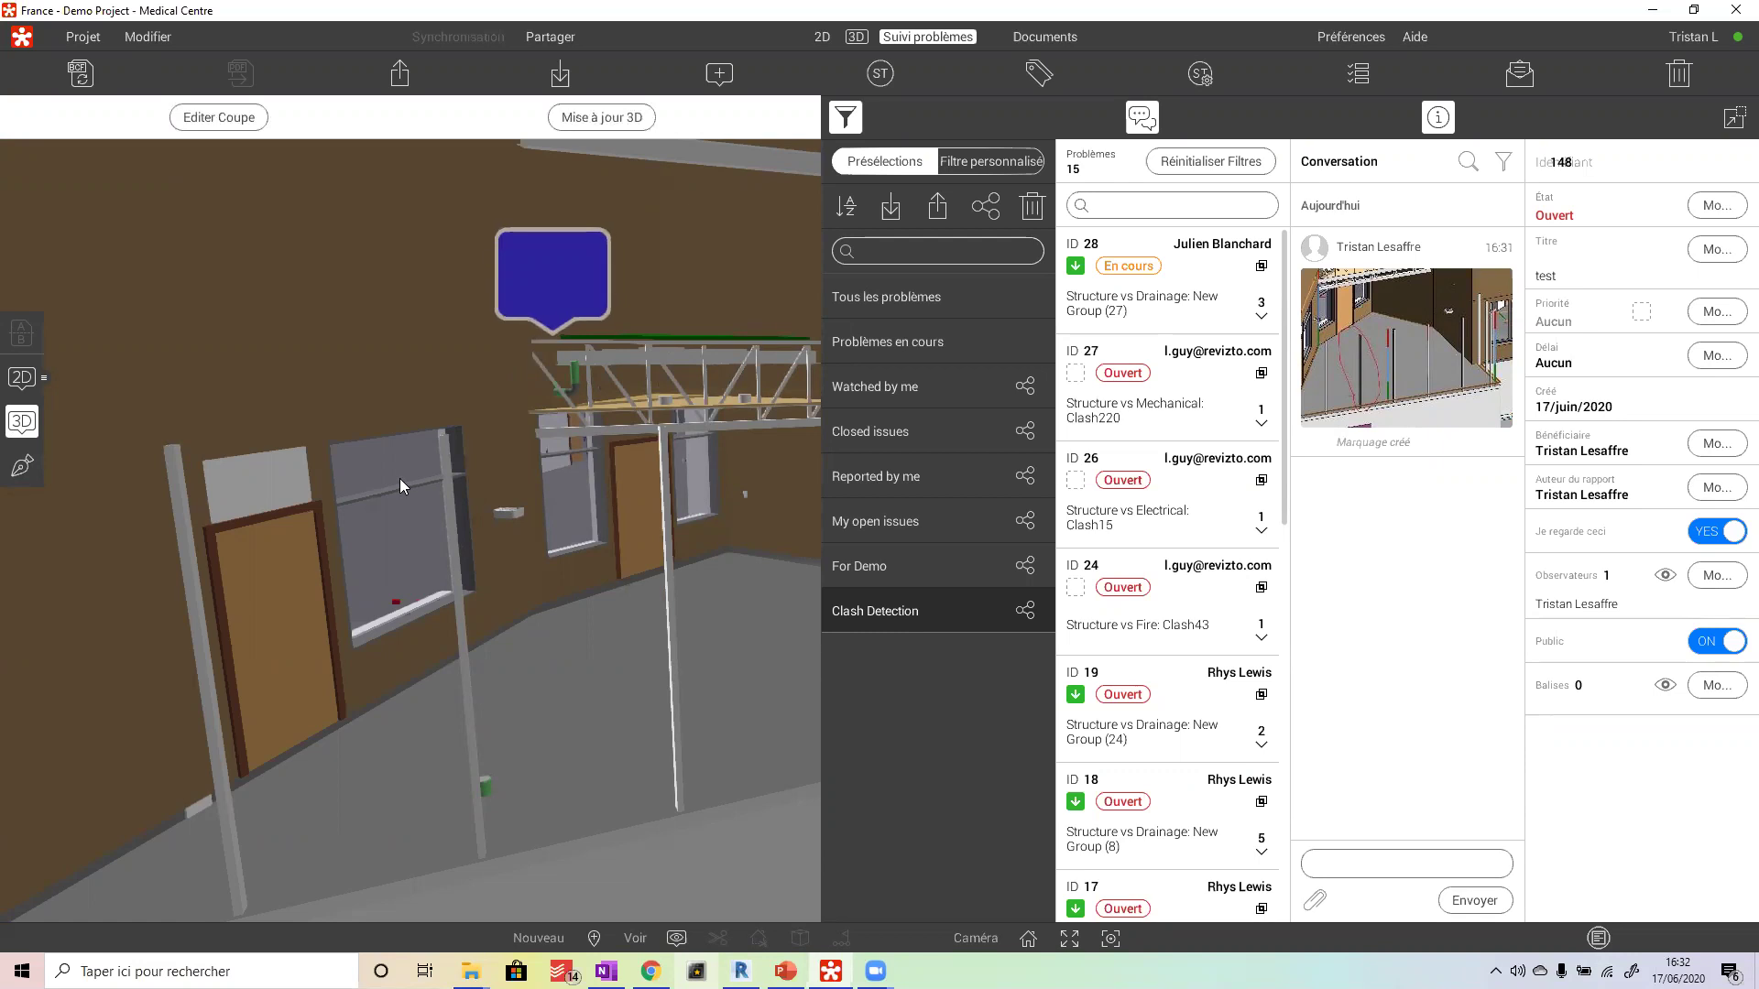
# - Locate the "test" issue on WALKWAY SHEET 1 in 2D, then return to its markup view
pyautogui.click(31, 376)
pyautogui.scroll(-6, 449, 527)
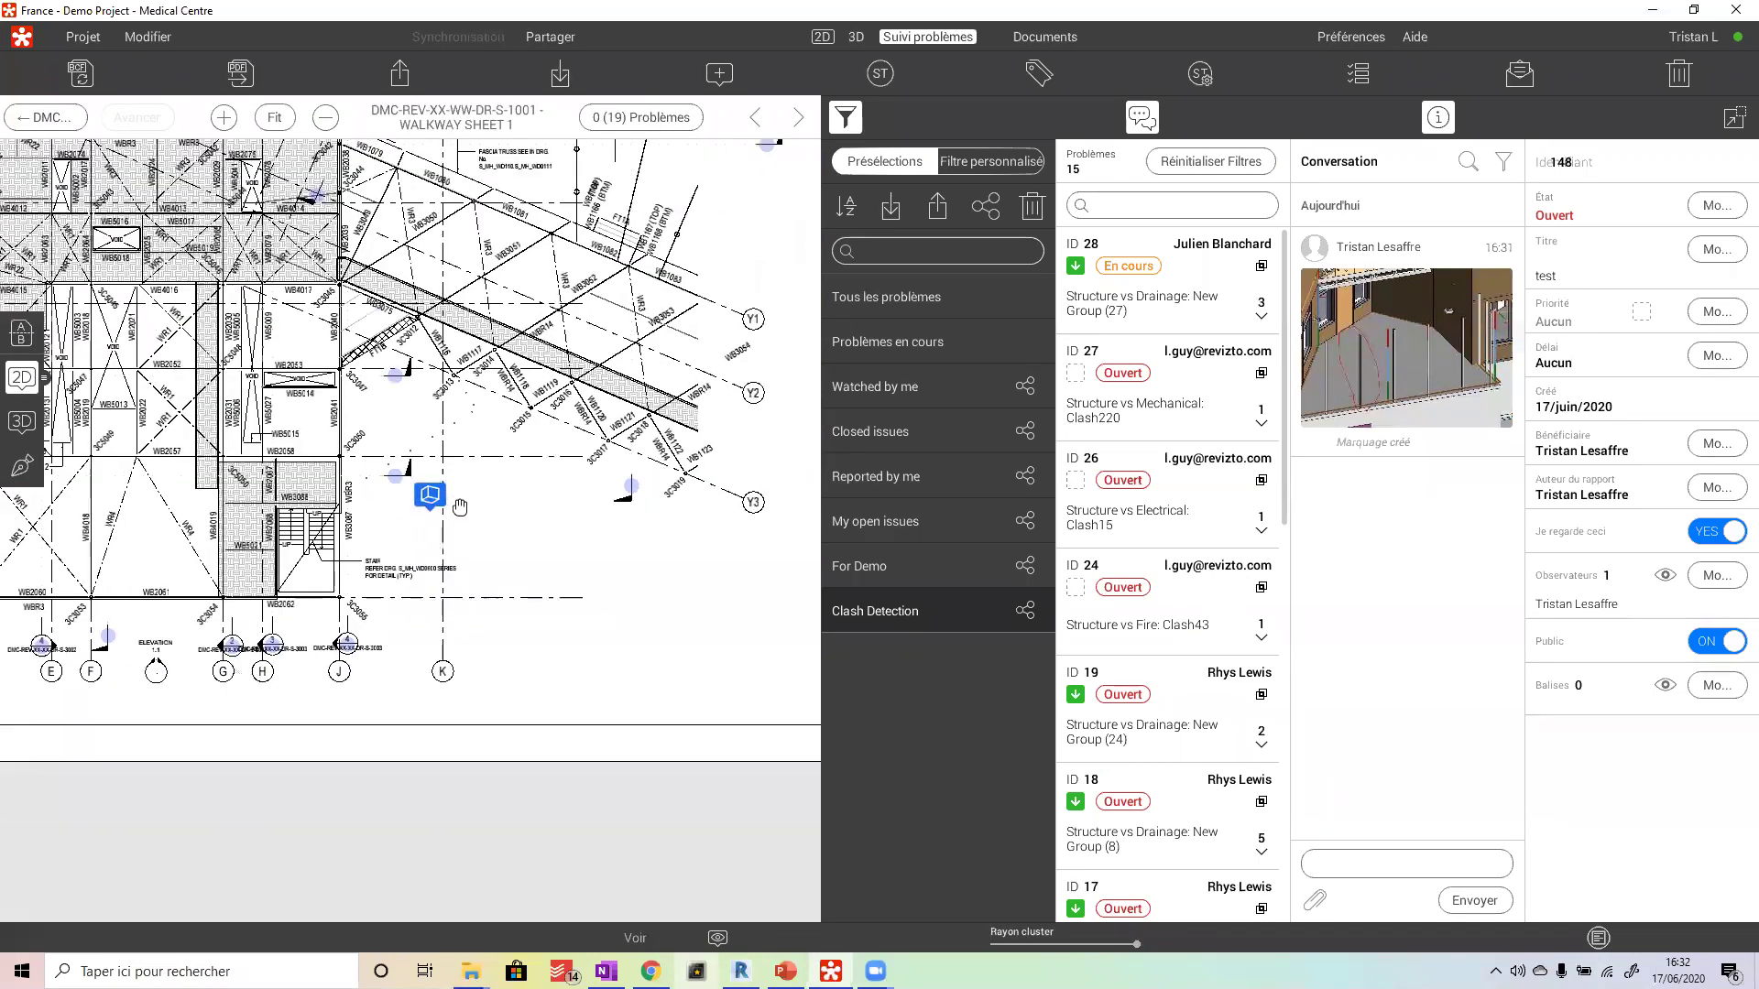
pyautogui.scroll(-4, 453, 532)
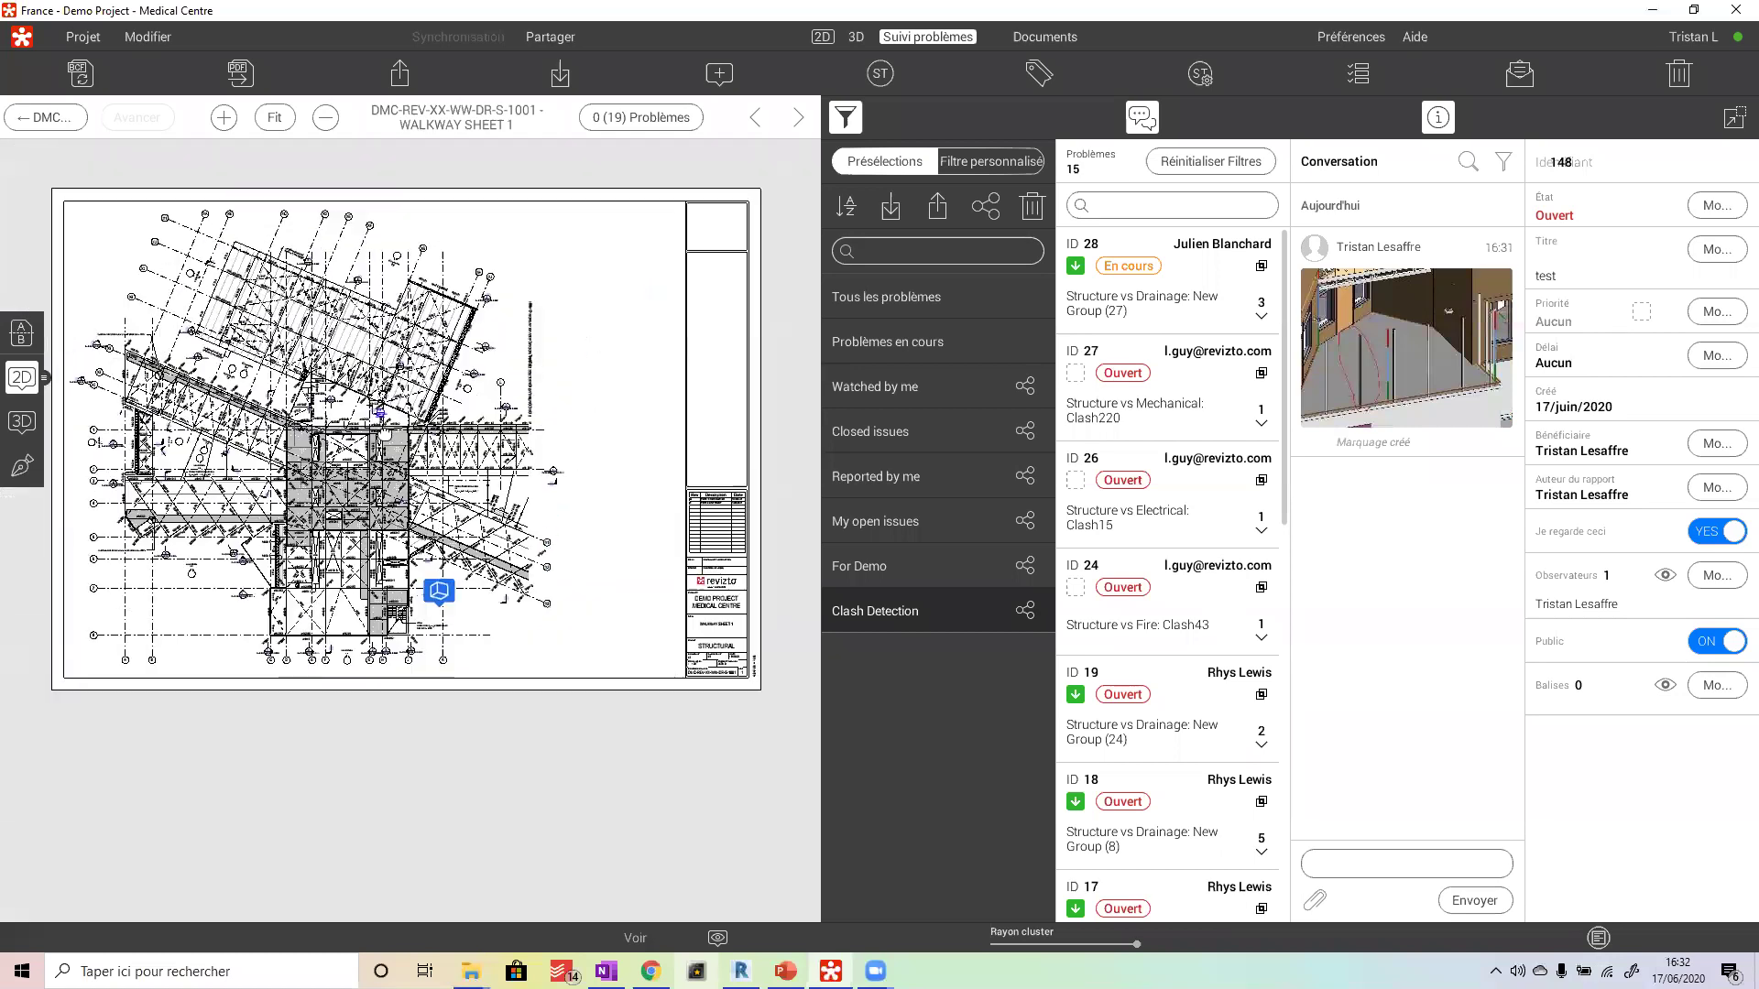
pyautogui.scroll(8, 432, 597)
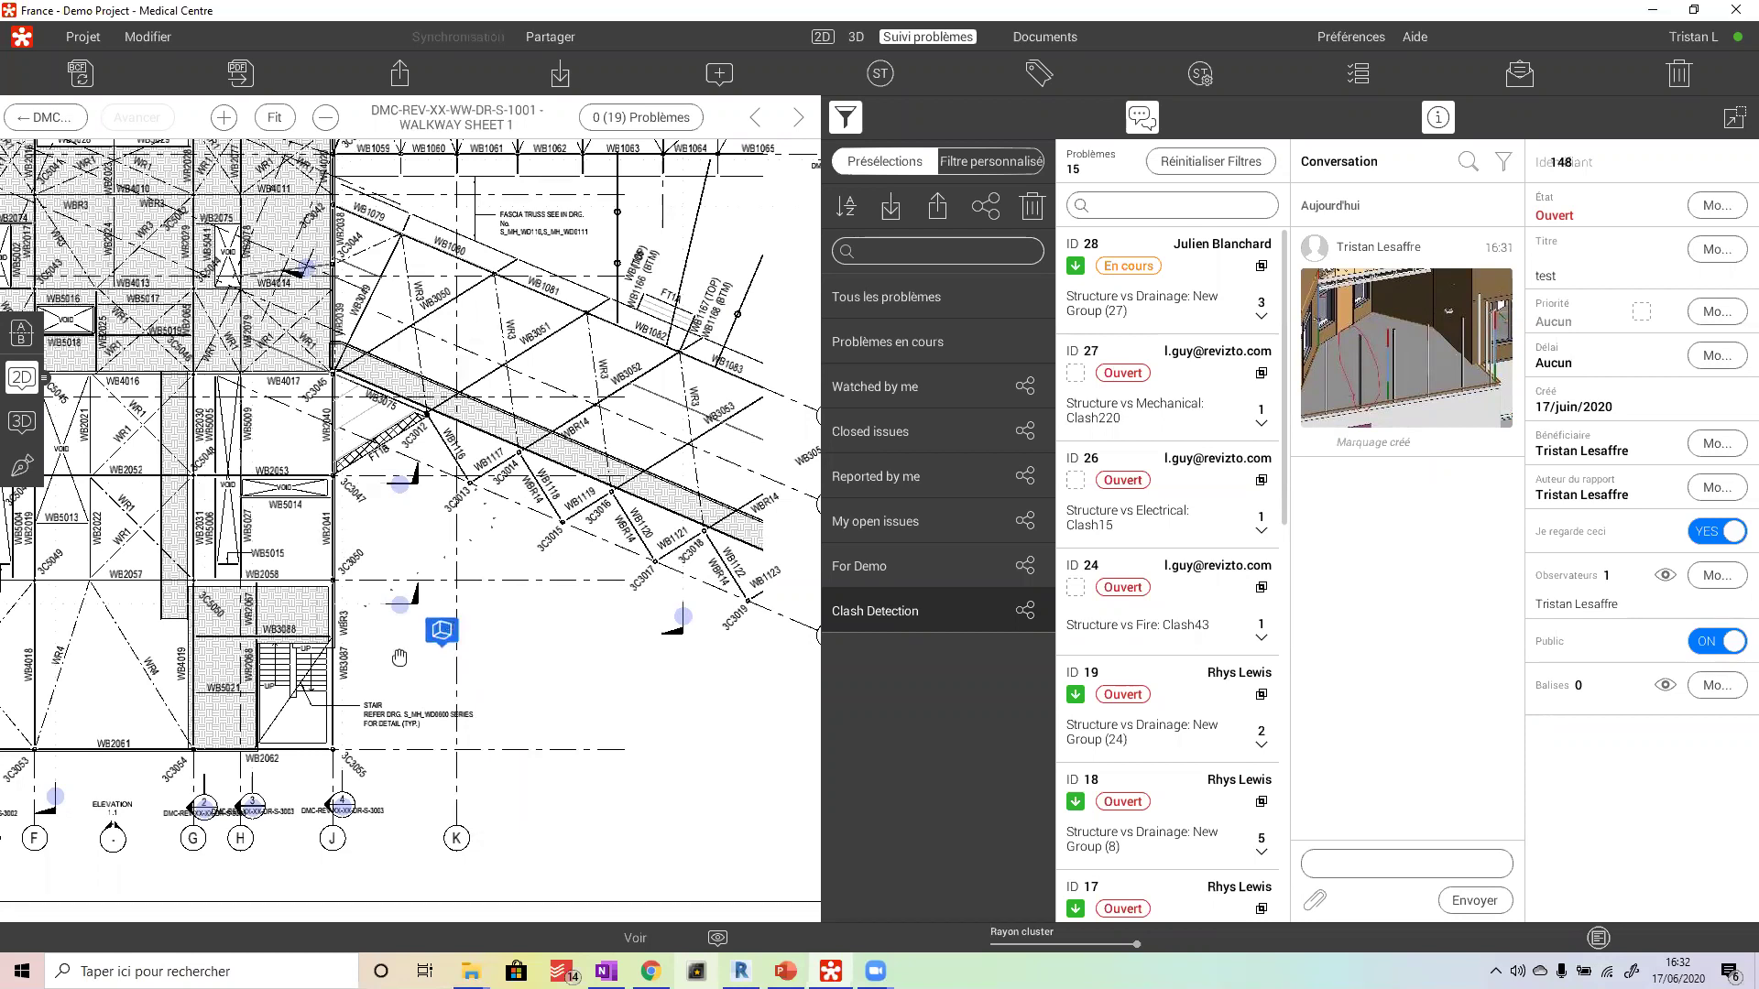
pyautogui.click(30, 466)
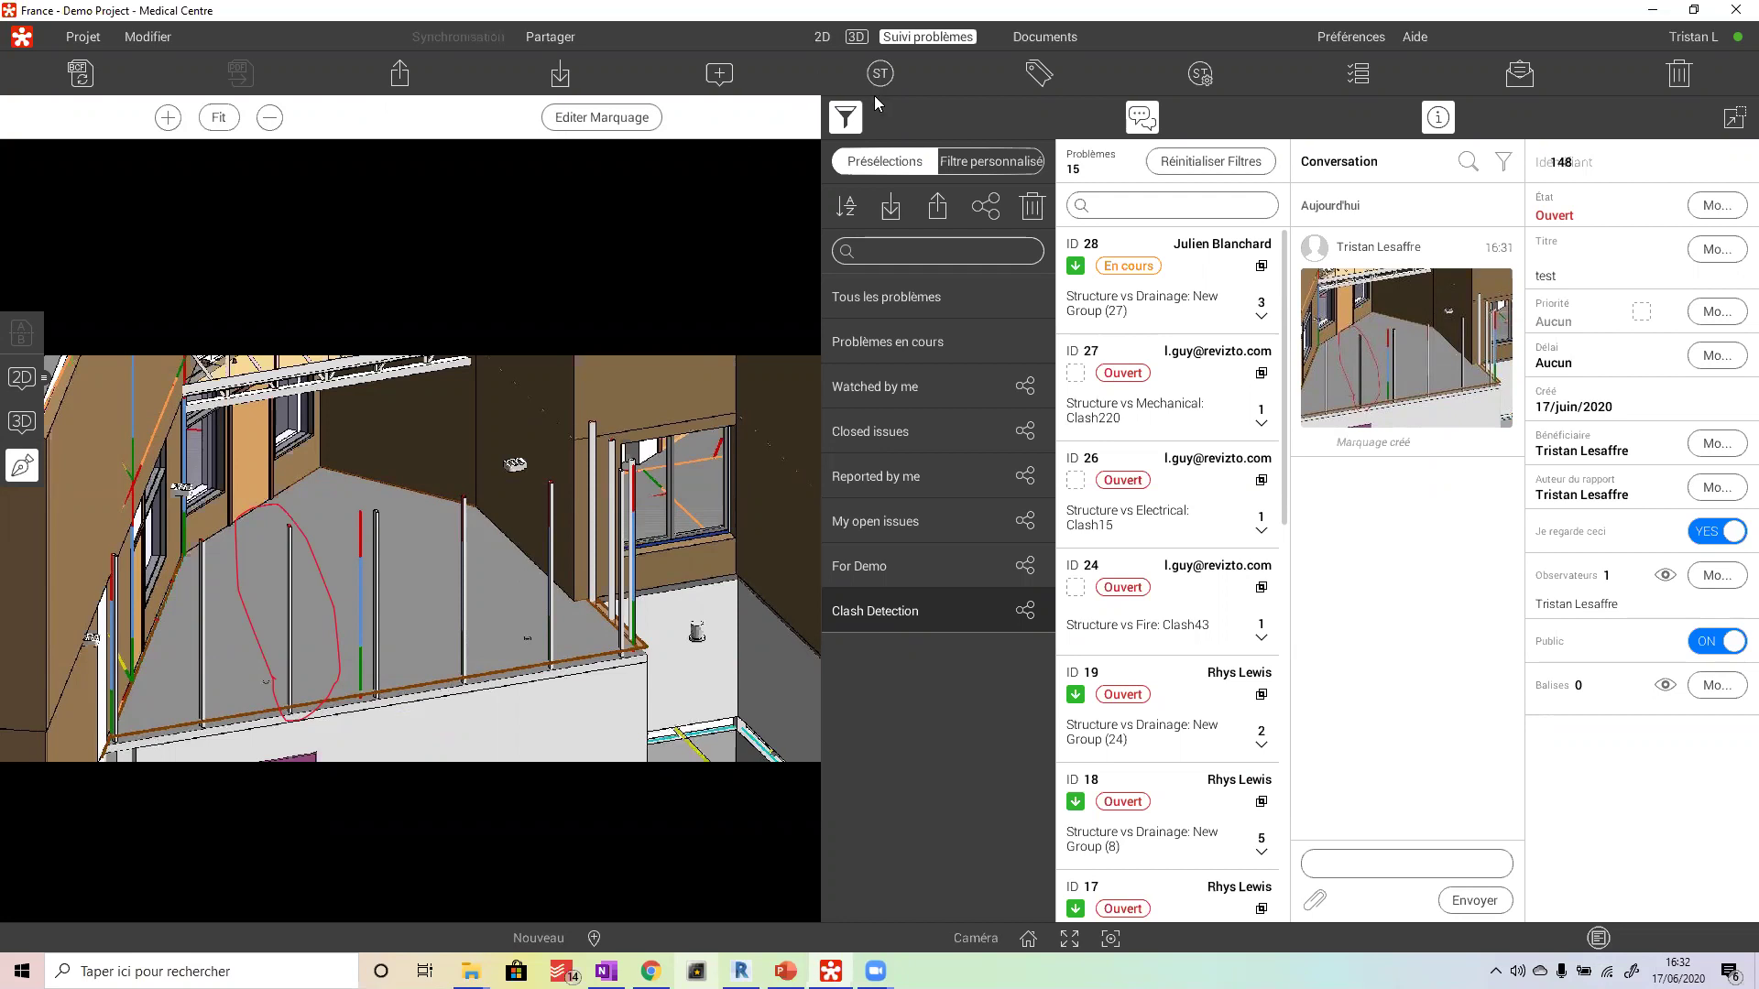
# - Collapse the FMC_ST_OPMHU folder in the 2D sheet list and open the architectural GROUND FLOOR OVERALL sheet
pyautogui.click(815, 35)
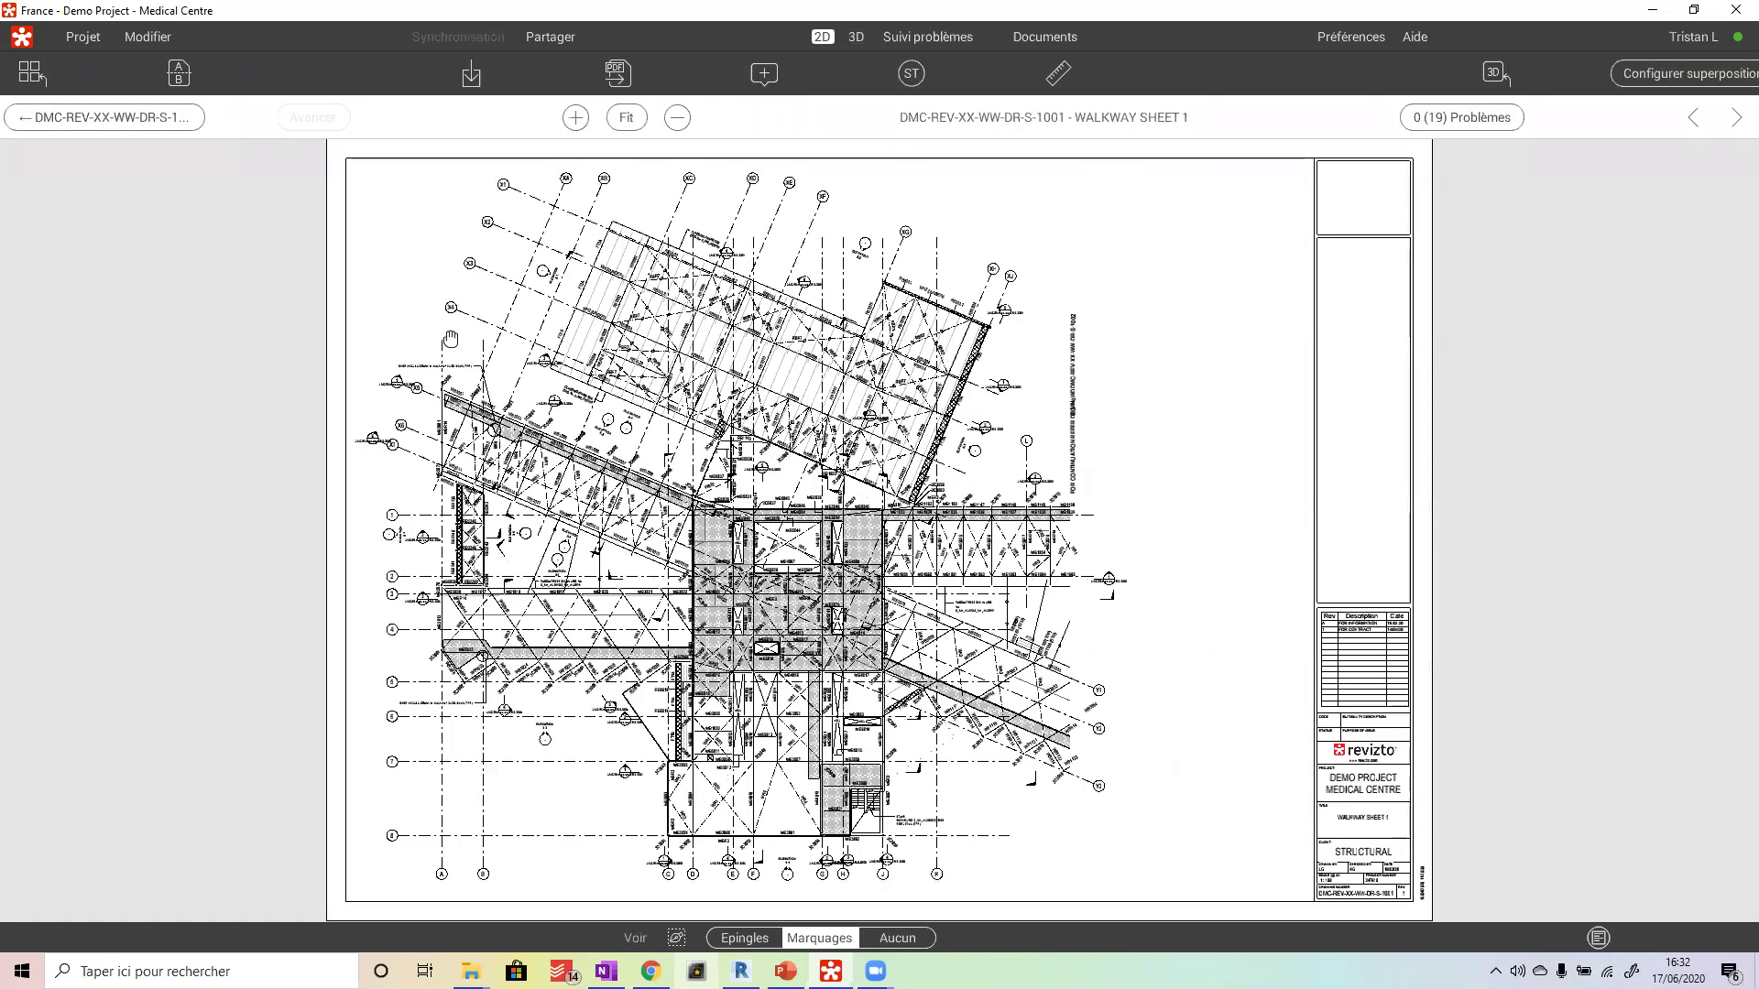
pyautogui.click(24, 79)
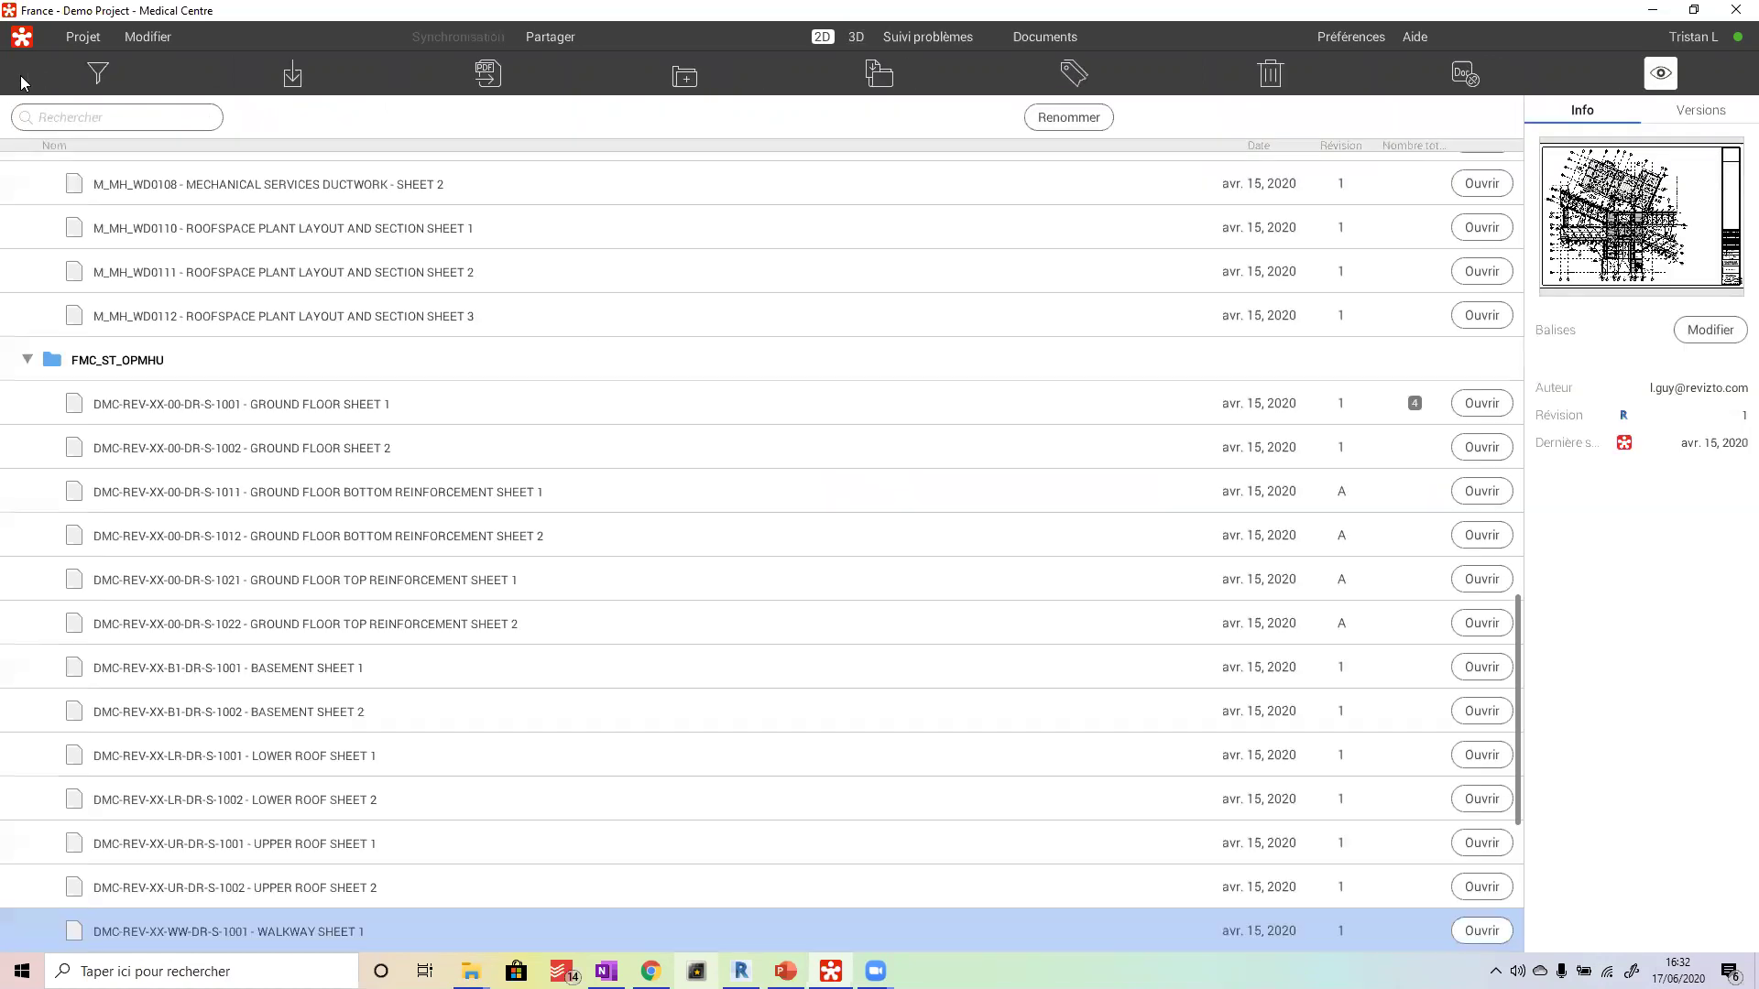
pyautogui.click(28, 358)
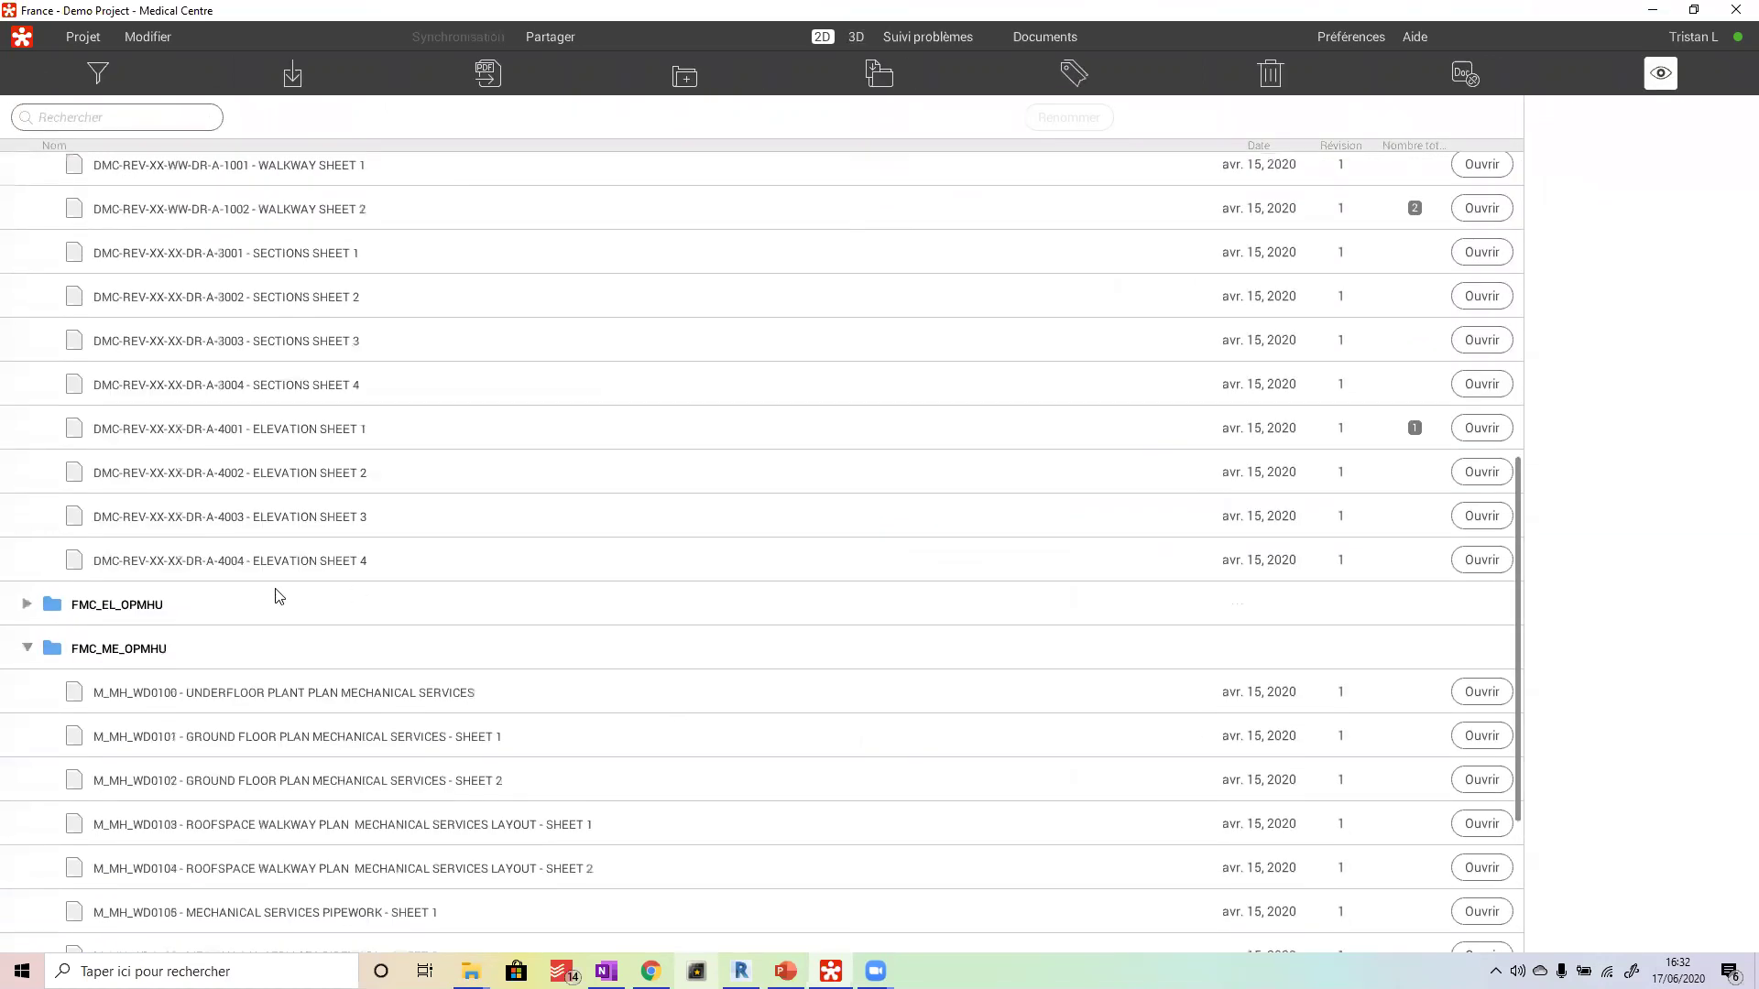
pyautogui.scroll(6, 311, 542)
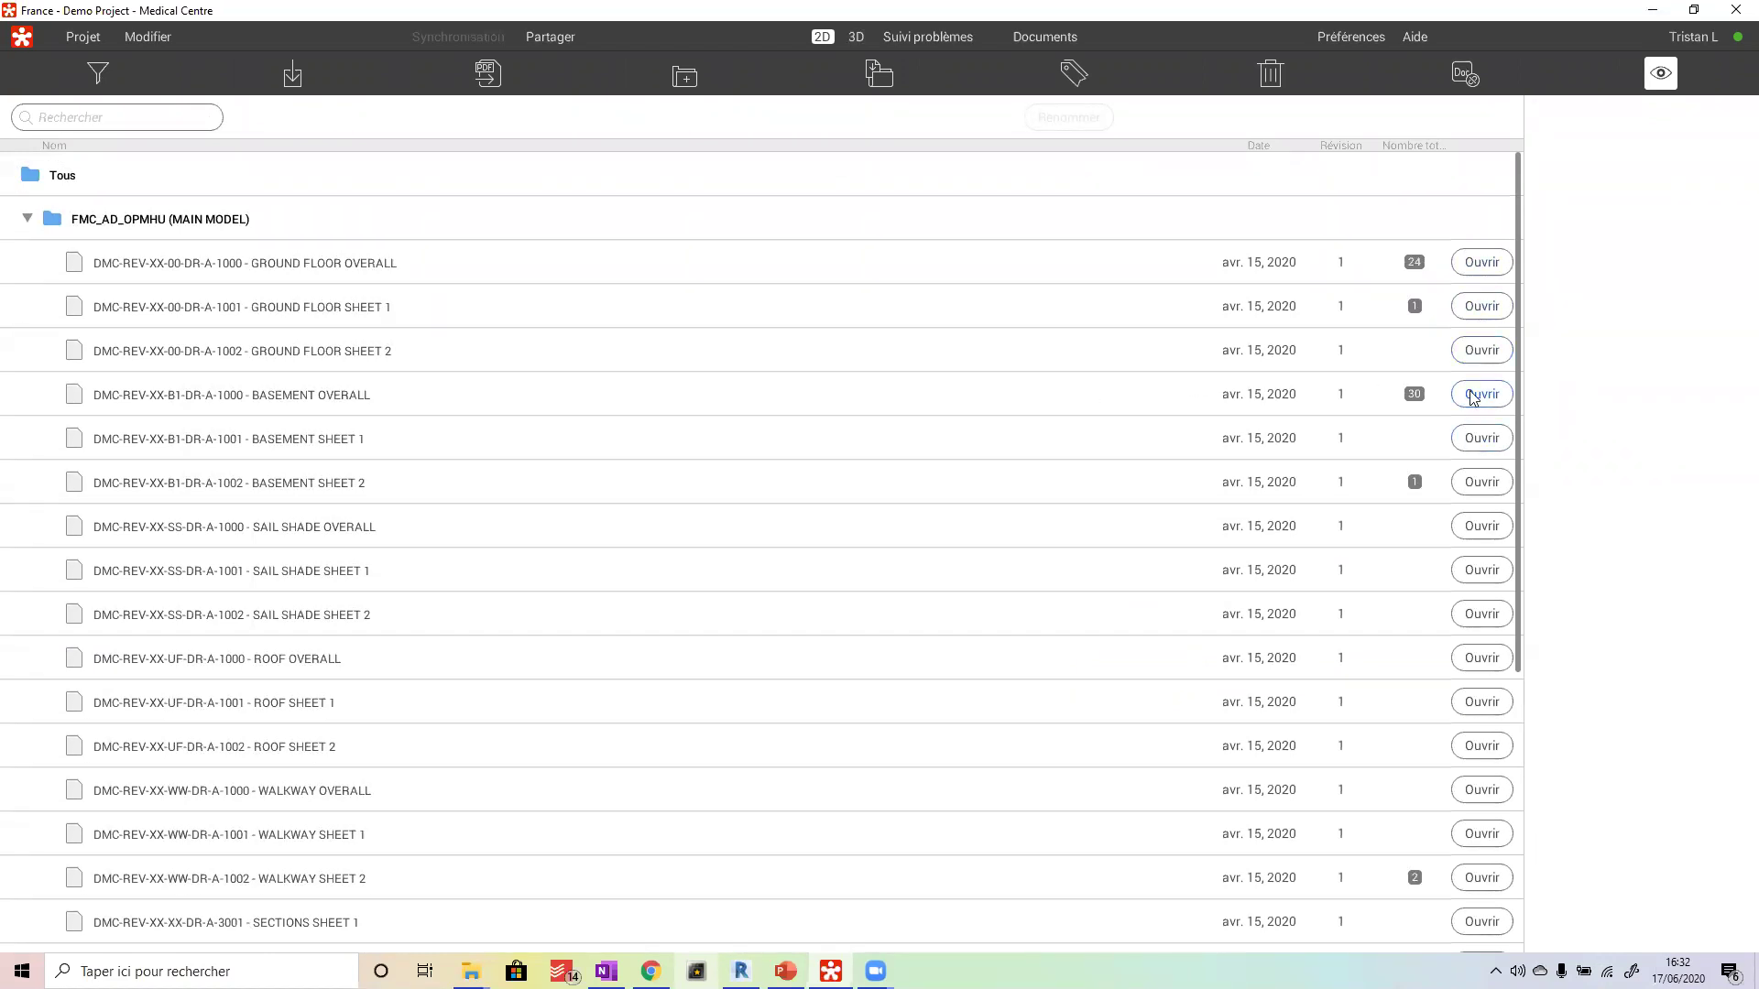
pyautogui.click(1483, 271)
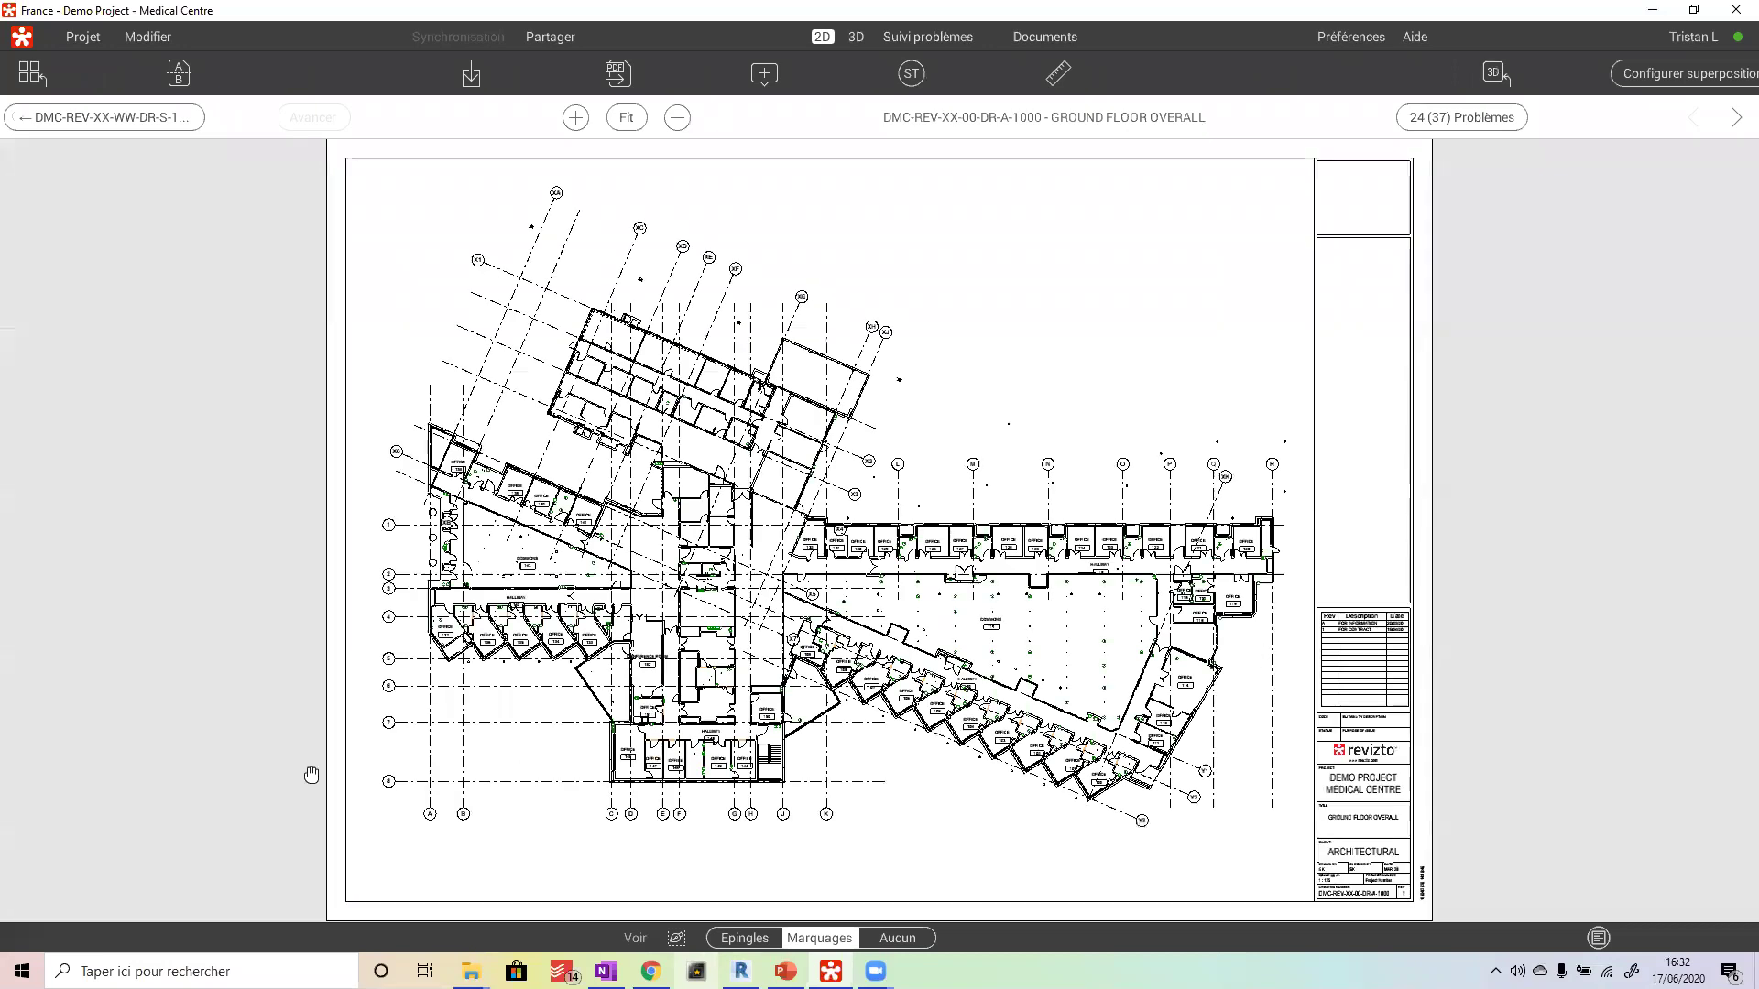
# - Hide the issue pins and markups on the GROUND FLOOR OVERALL sheet and overlay its plan on the 3D model
pyautogui.moveTo(309, 769); pyautogui.dragTo(492, 530)
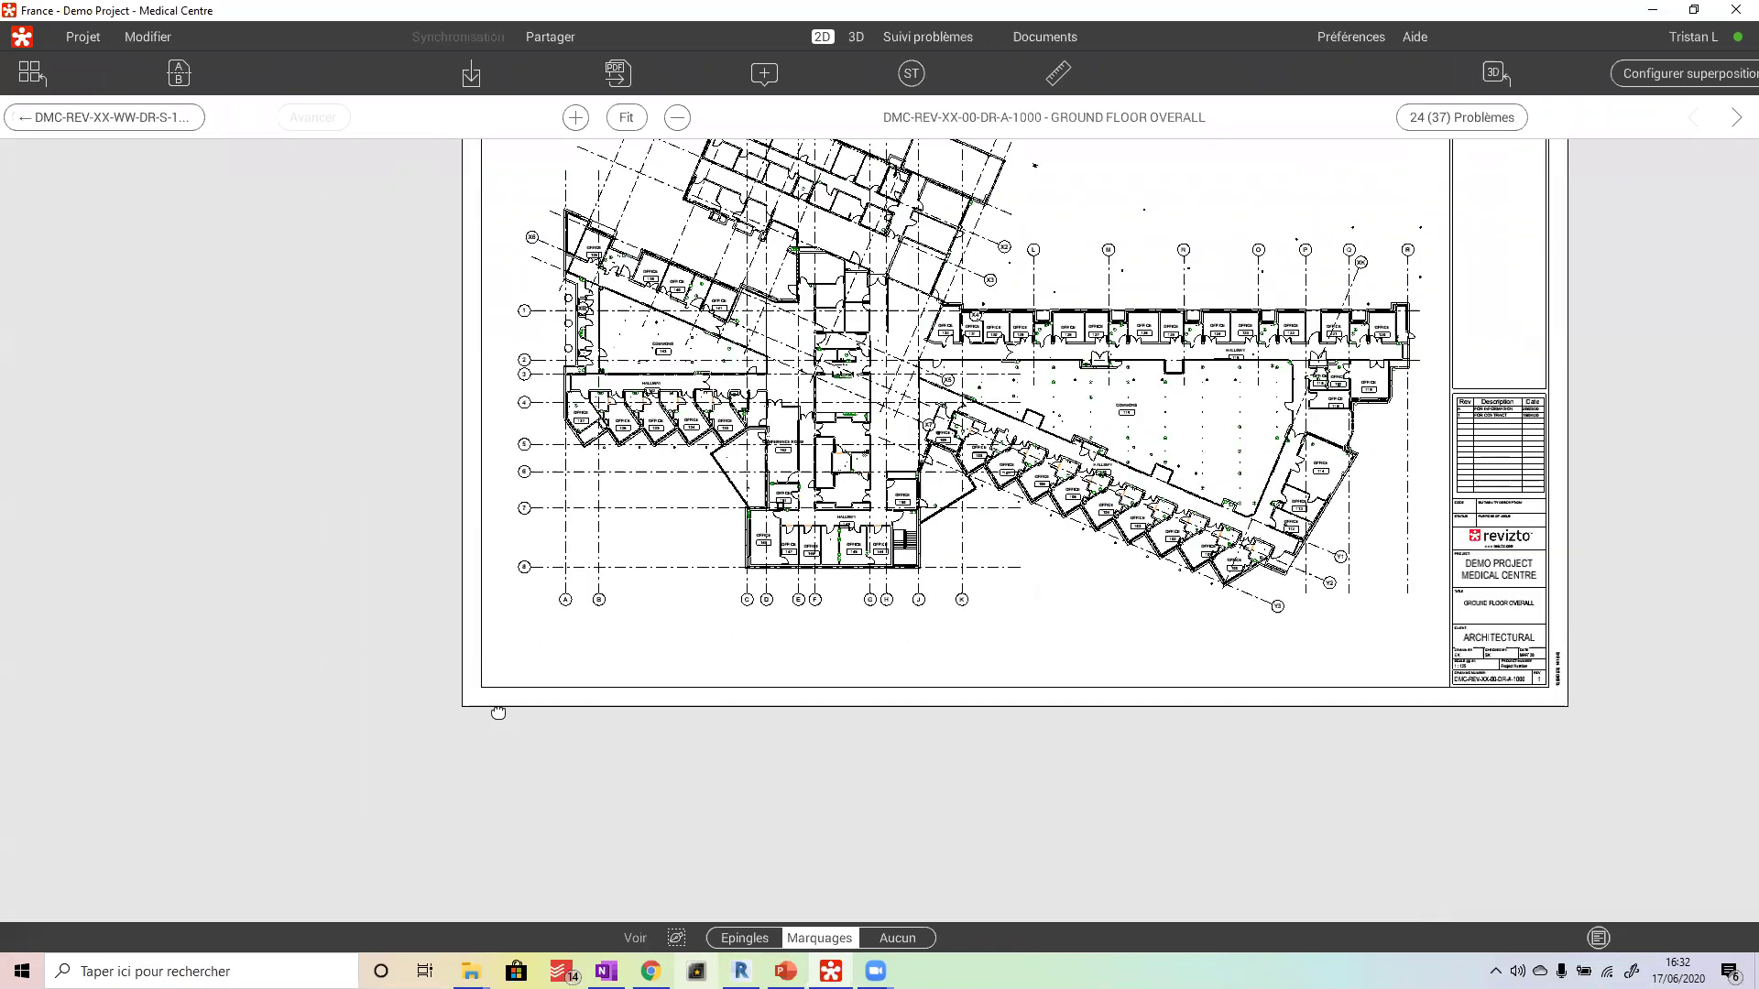
pyautogui.scroll(-3, 656, 562)
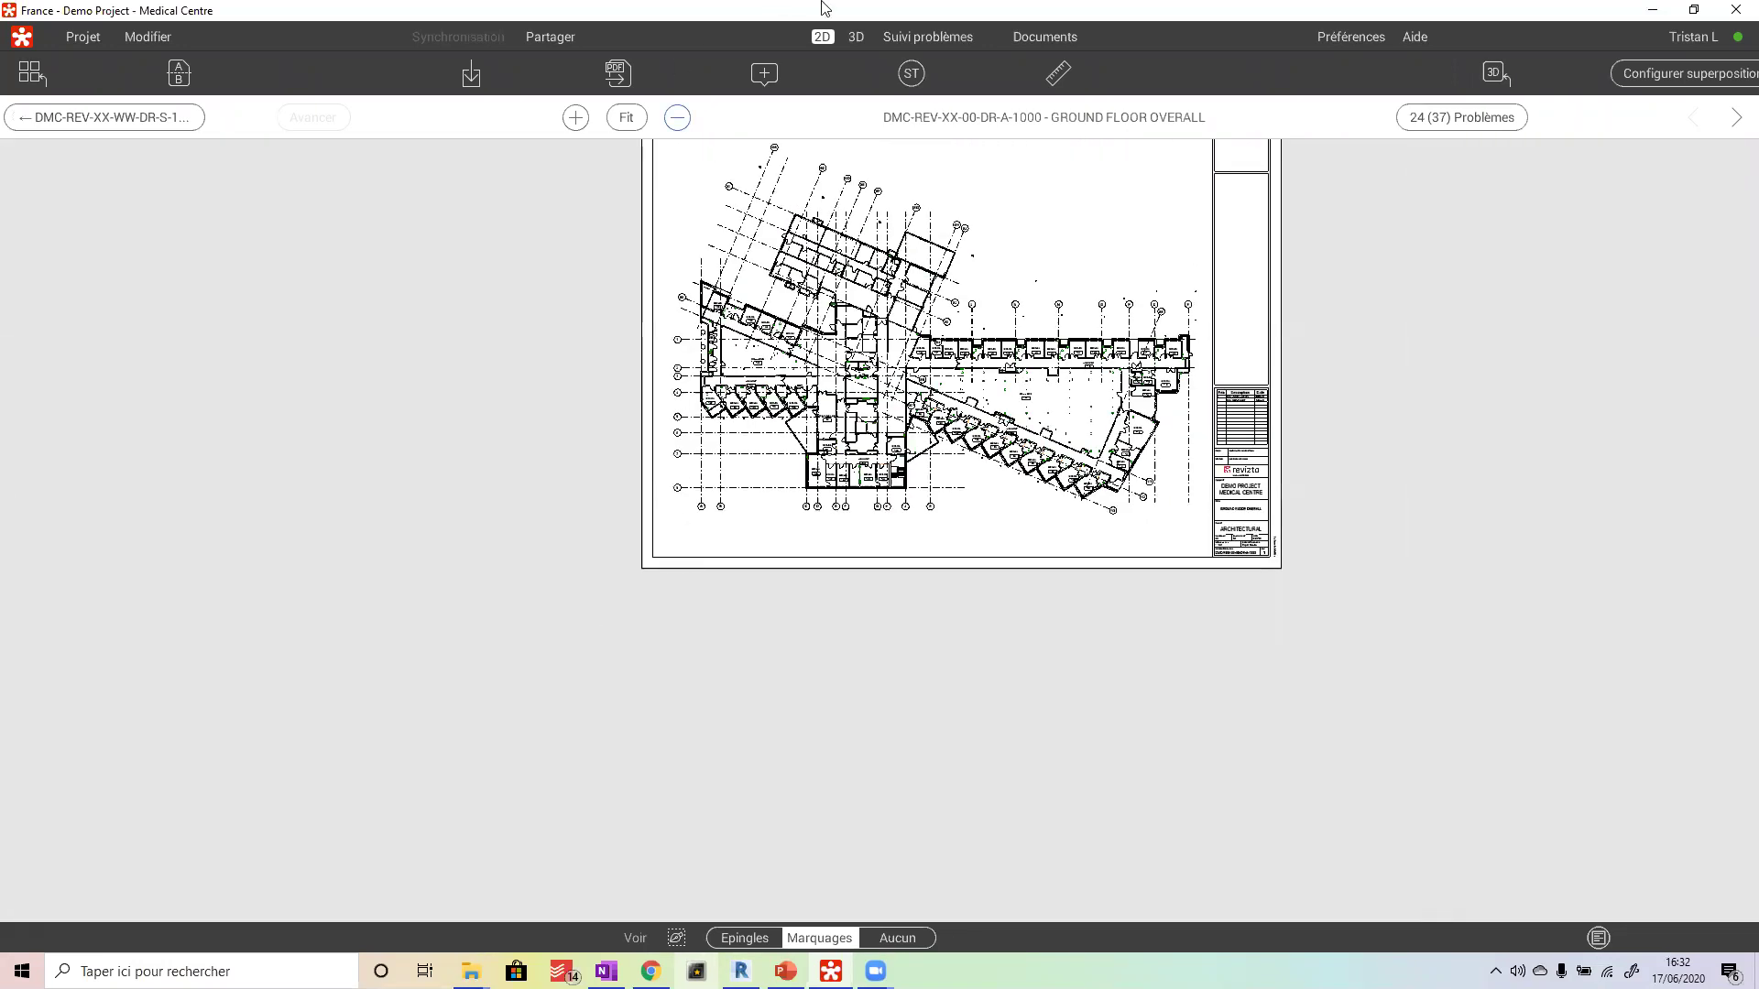
pyautogui.moveTo(788, 360); pyautogui.dragTo(686, 462)
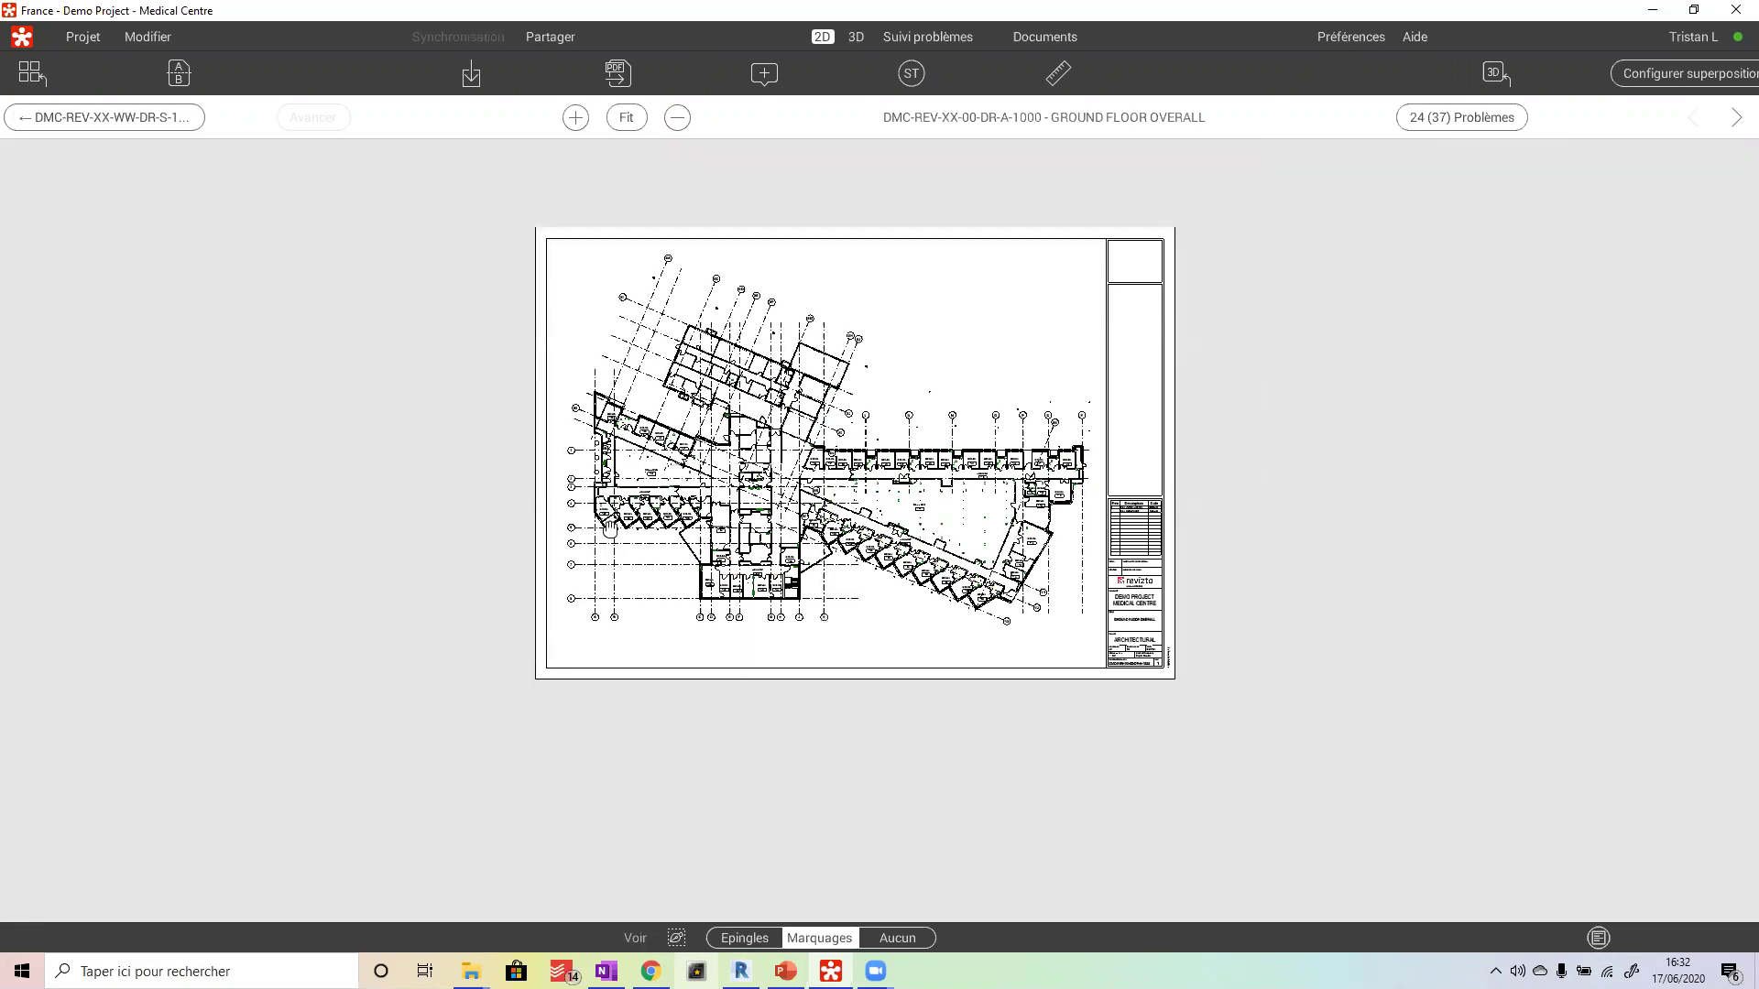
pyautogui.scroll(3, 610, 529)
pyautogui.moveTo(586, 612); pyautogui.dragTo(650, 507)
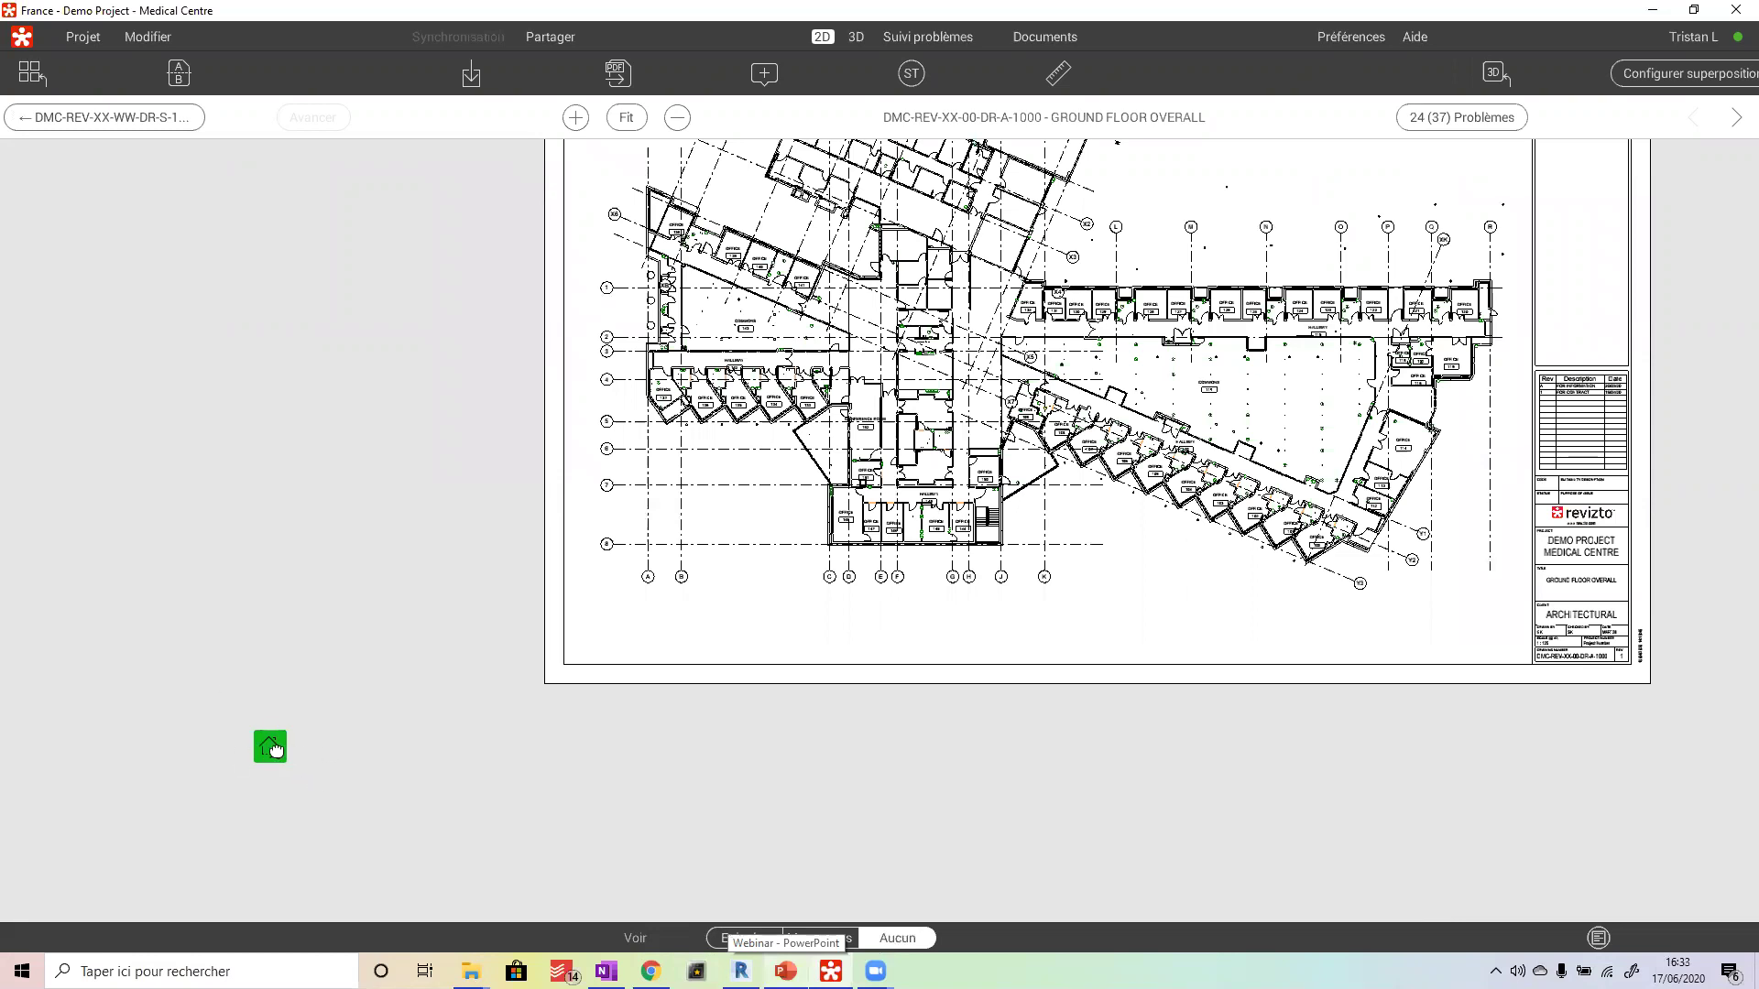
pyautogui.click(276, 747)
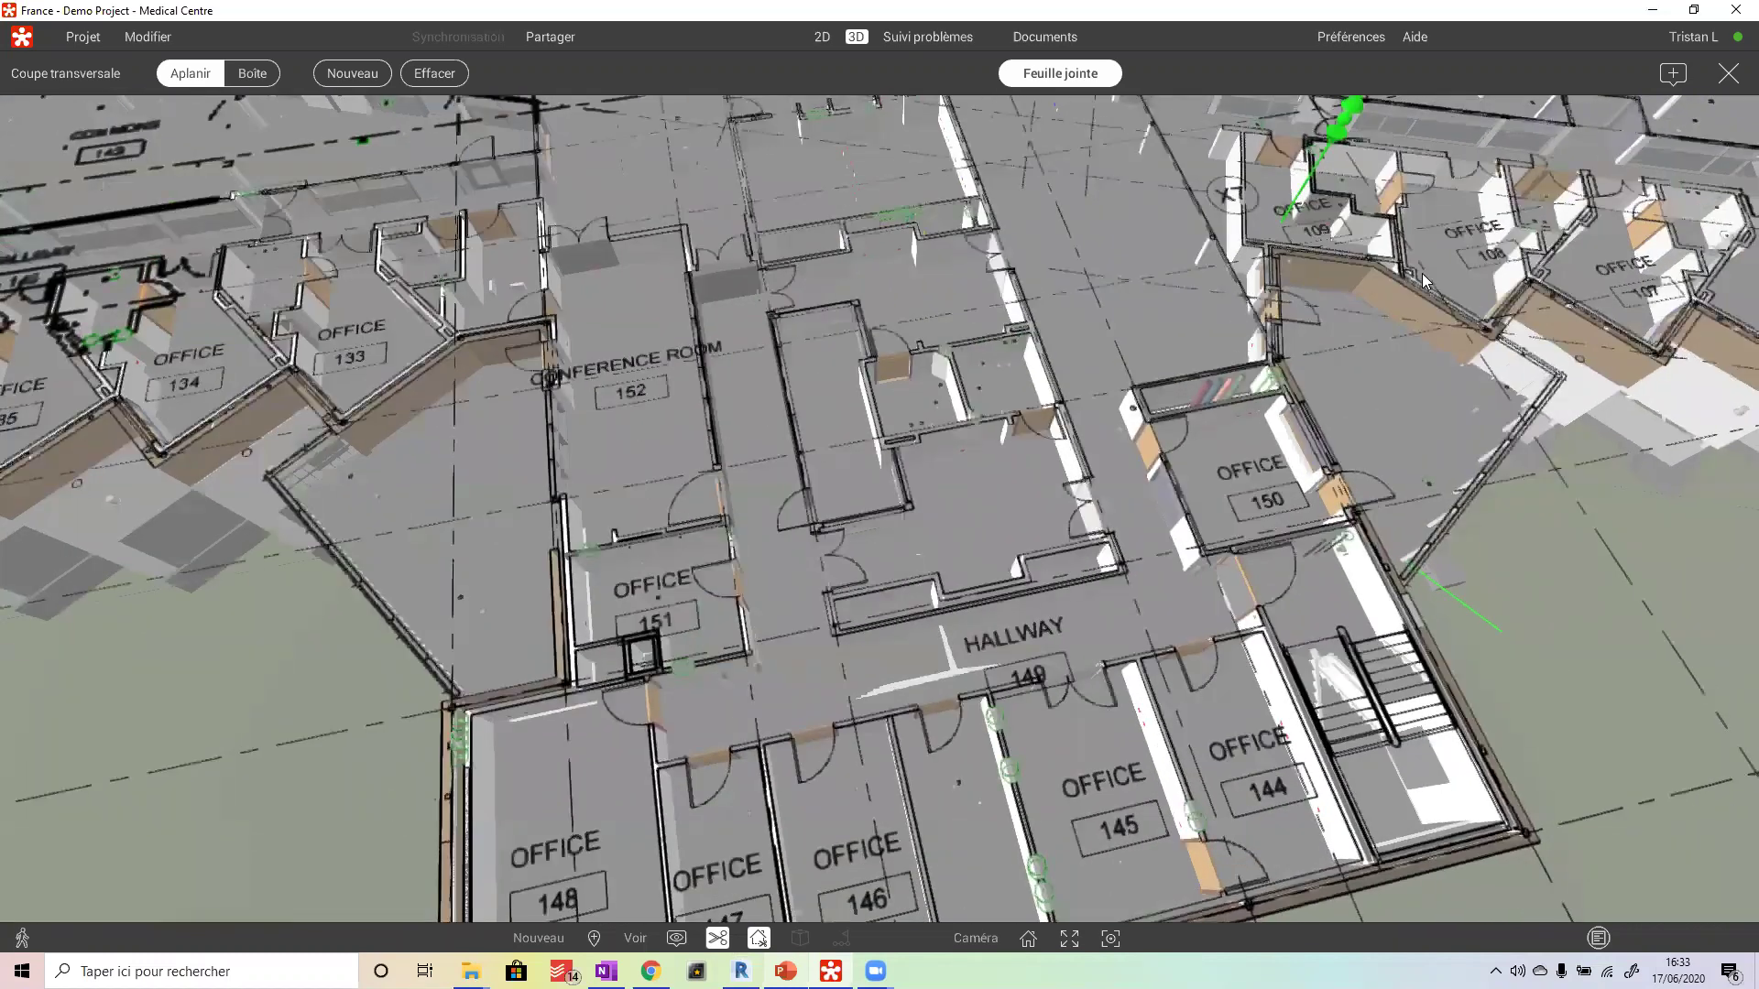
# - Leave the section tool, open the saved viewpoint "Coupe Superposée" and examine its section overlaid with the sheet
pyautogui.click(1728, 73)
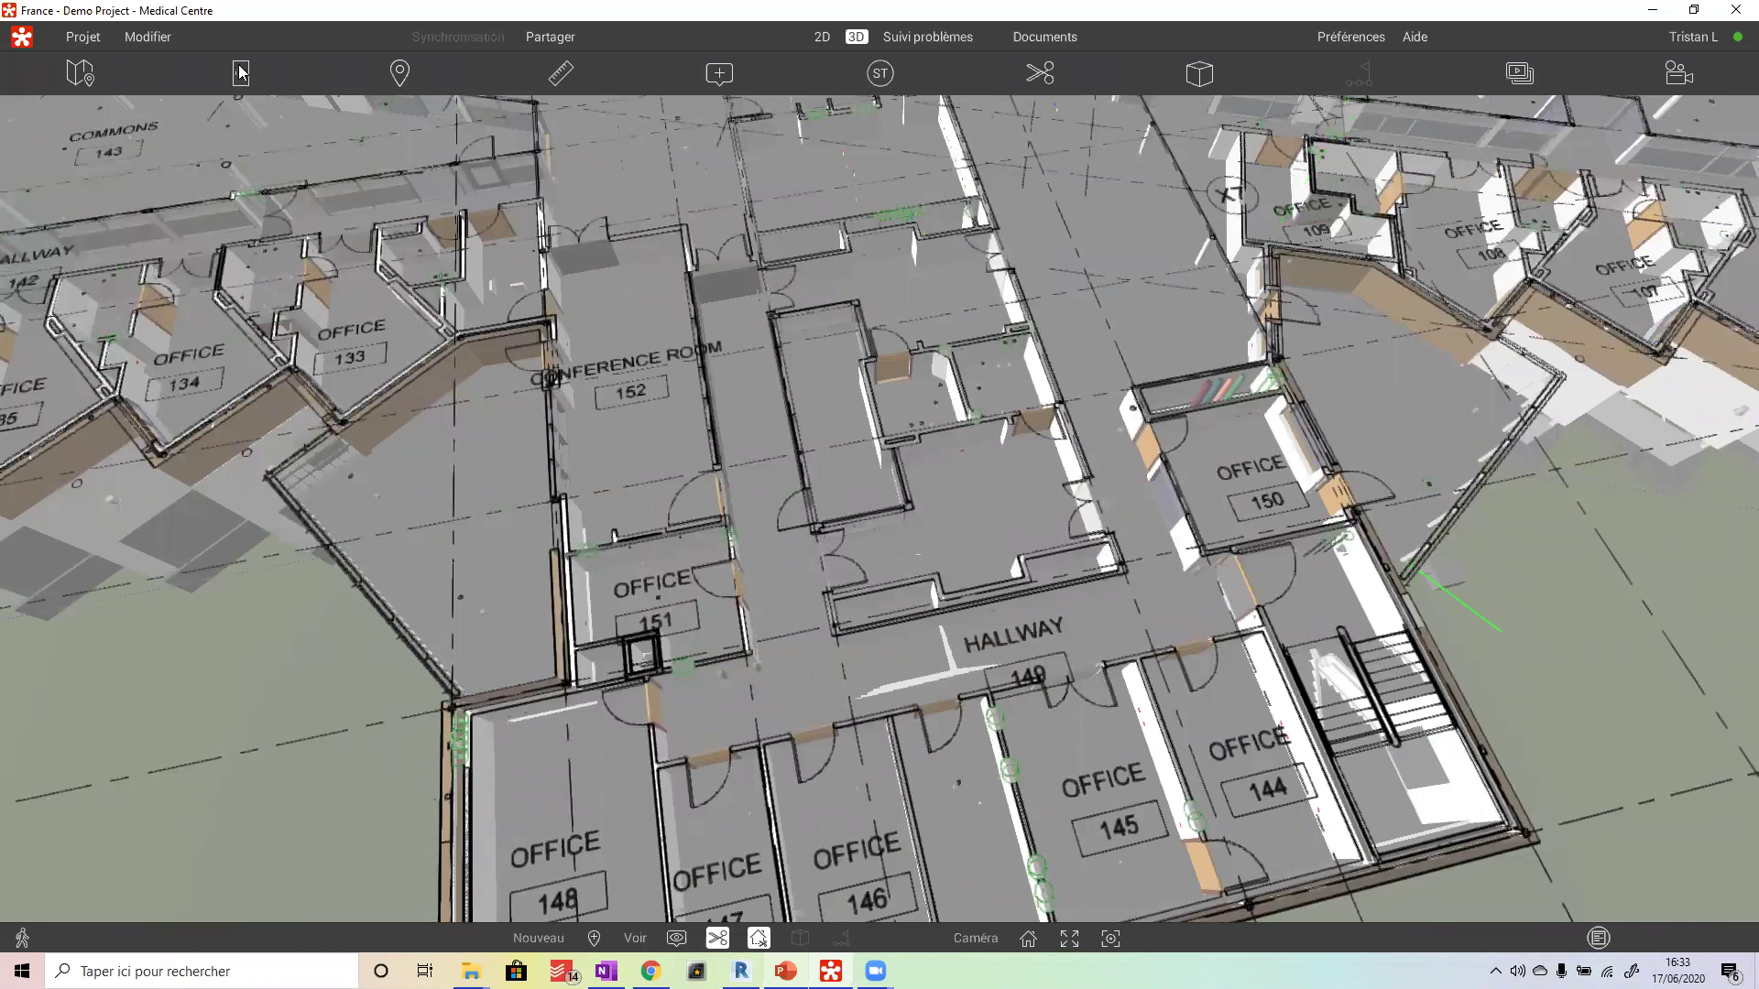
pyautogui.click(399, 74)
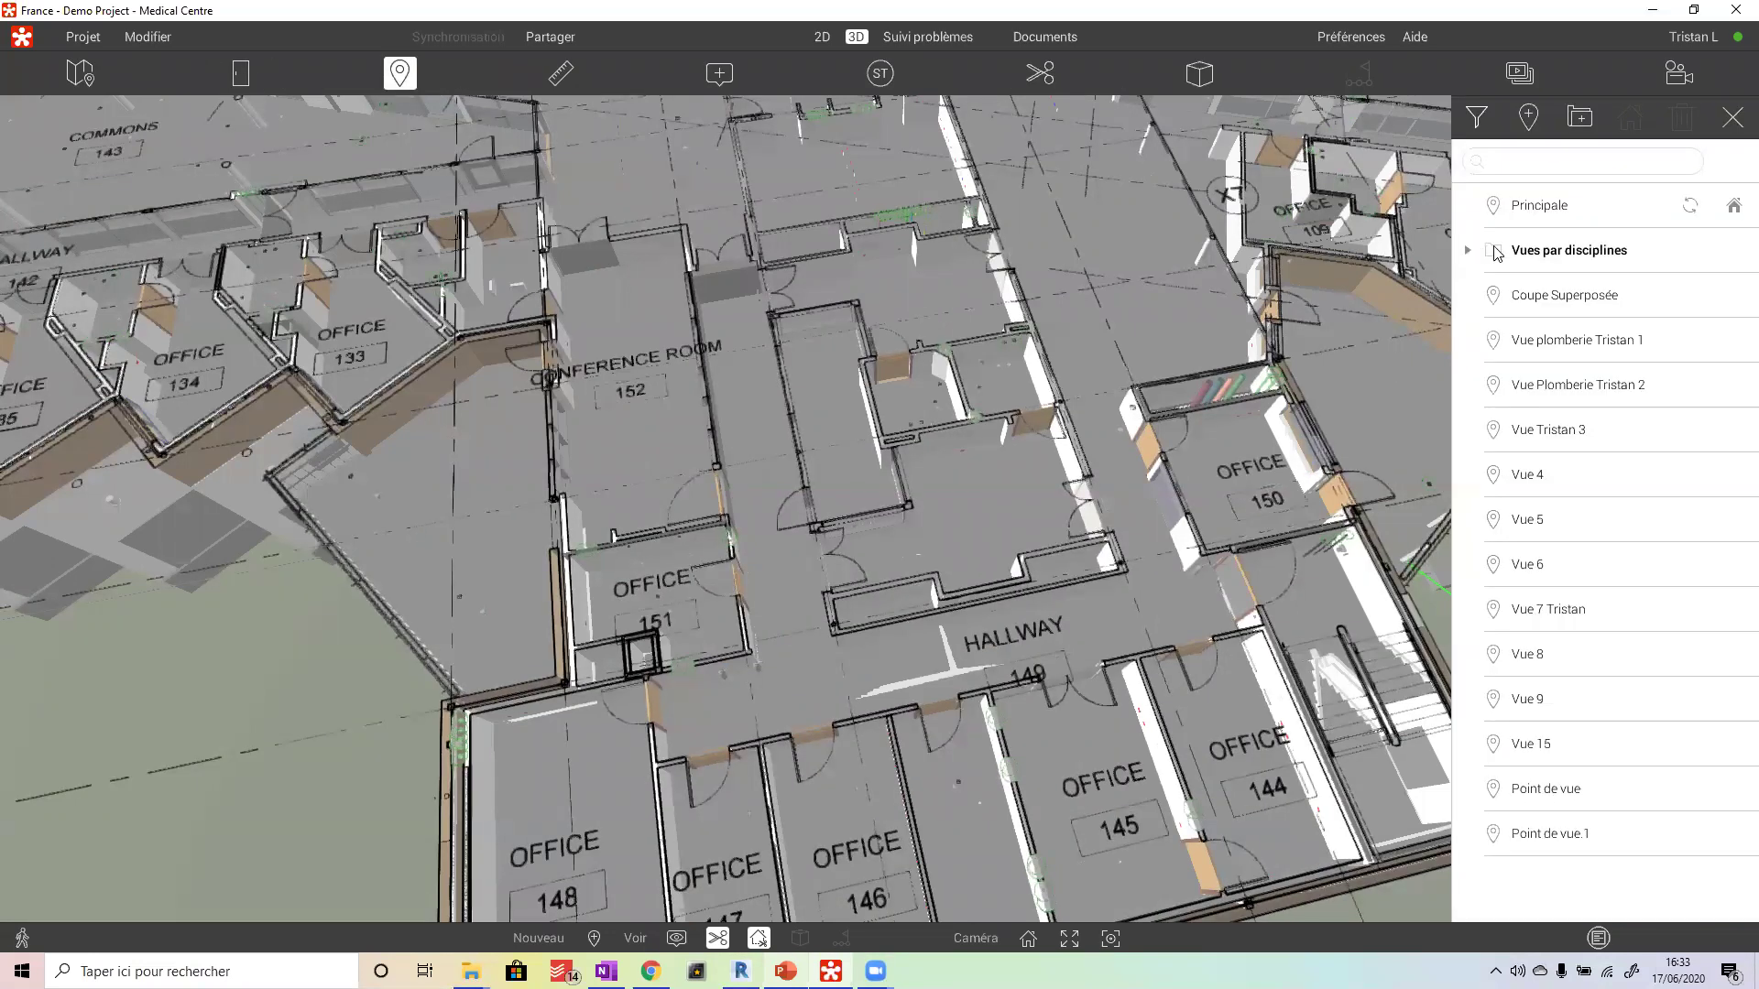
pyautogui.click(1587, 305)
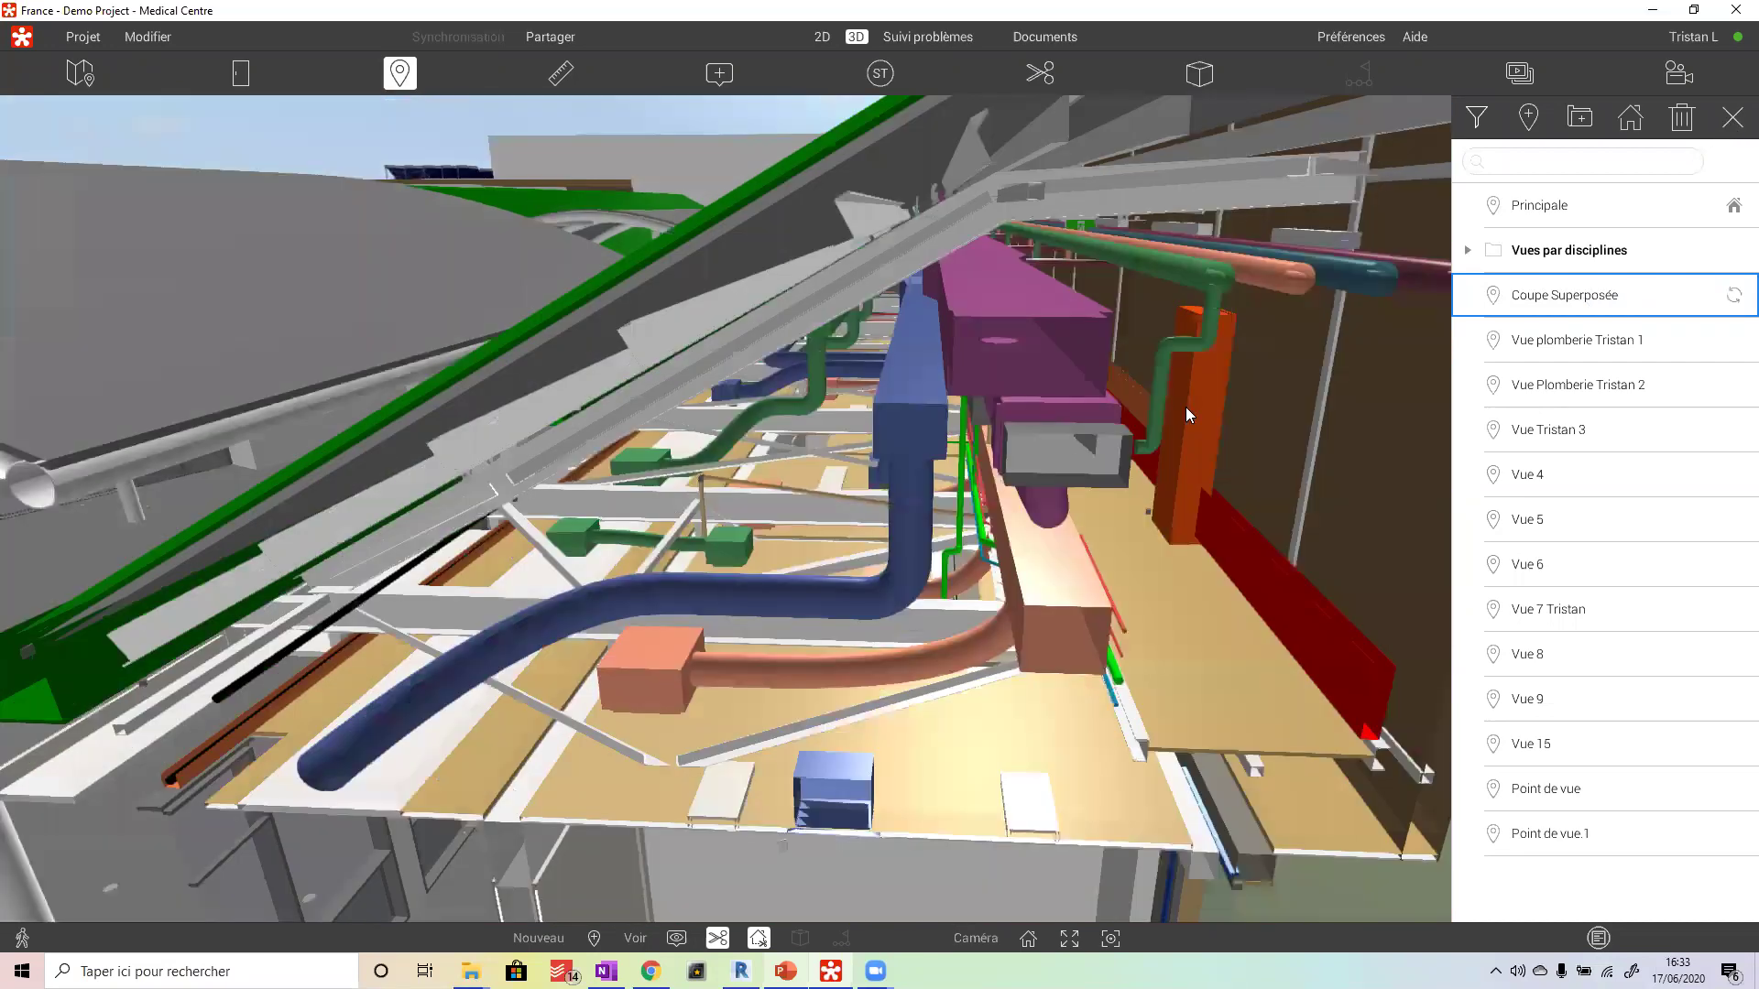
pyautogui.click(1732, 119)
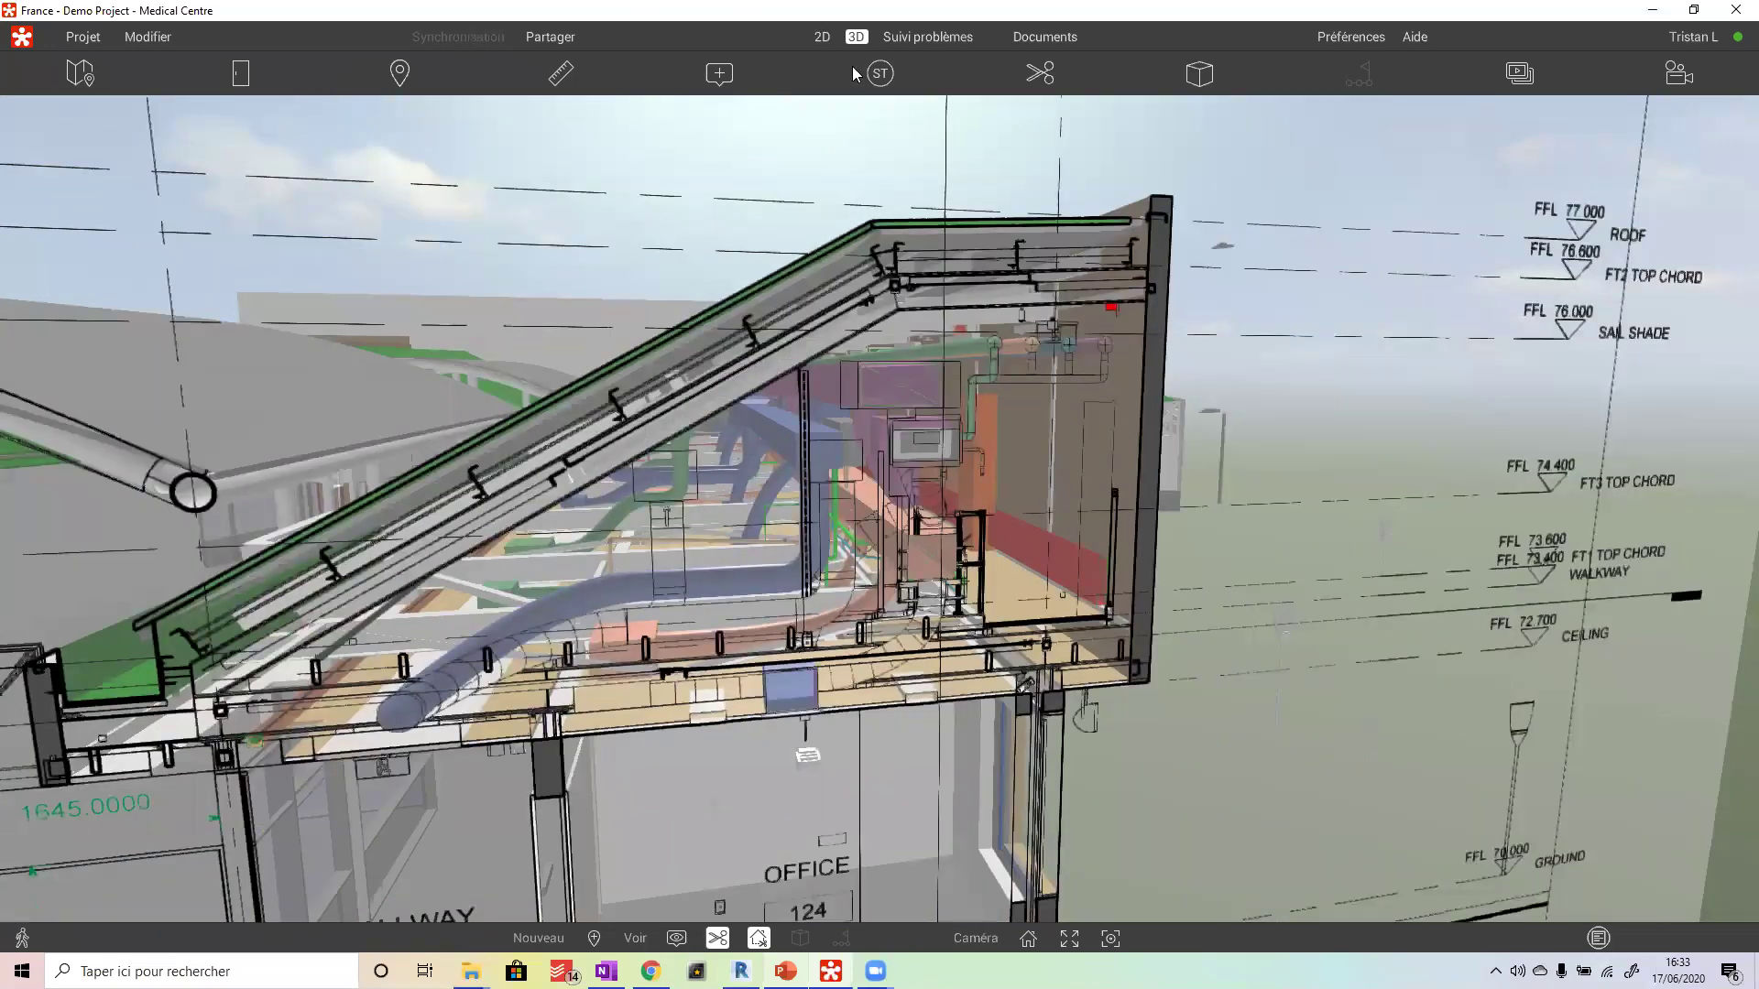
pyautogui.click(1036, 73)
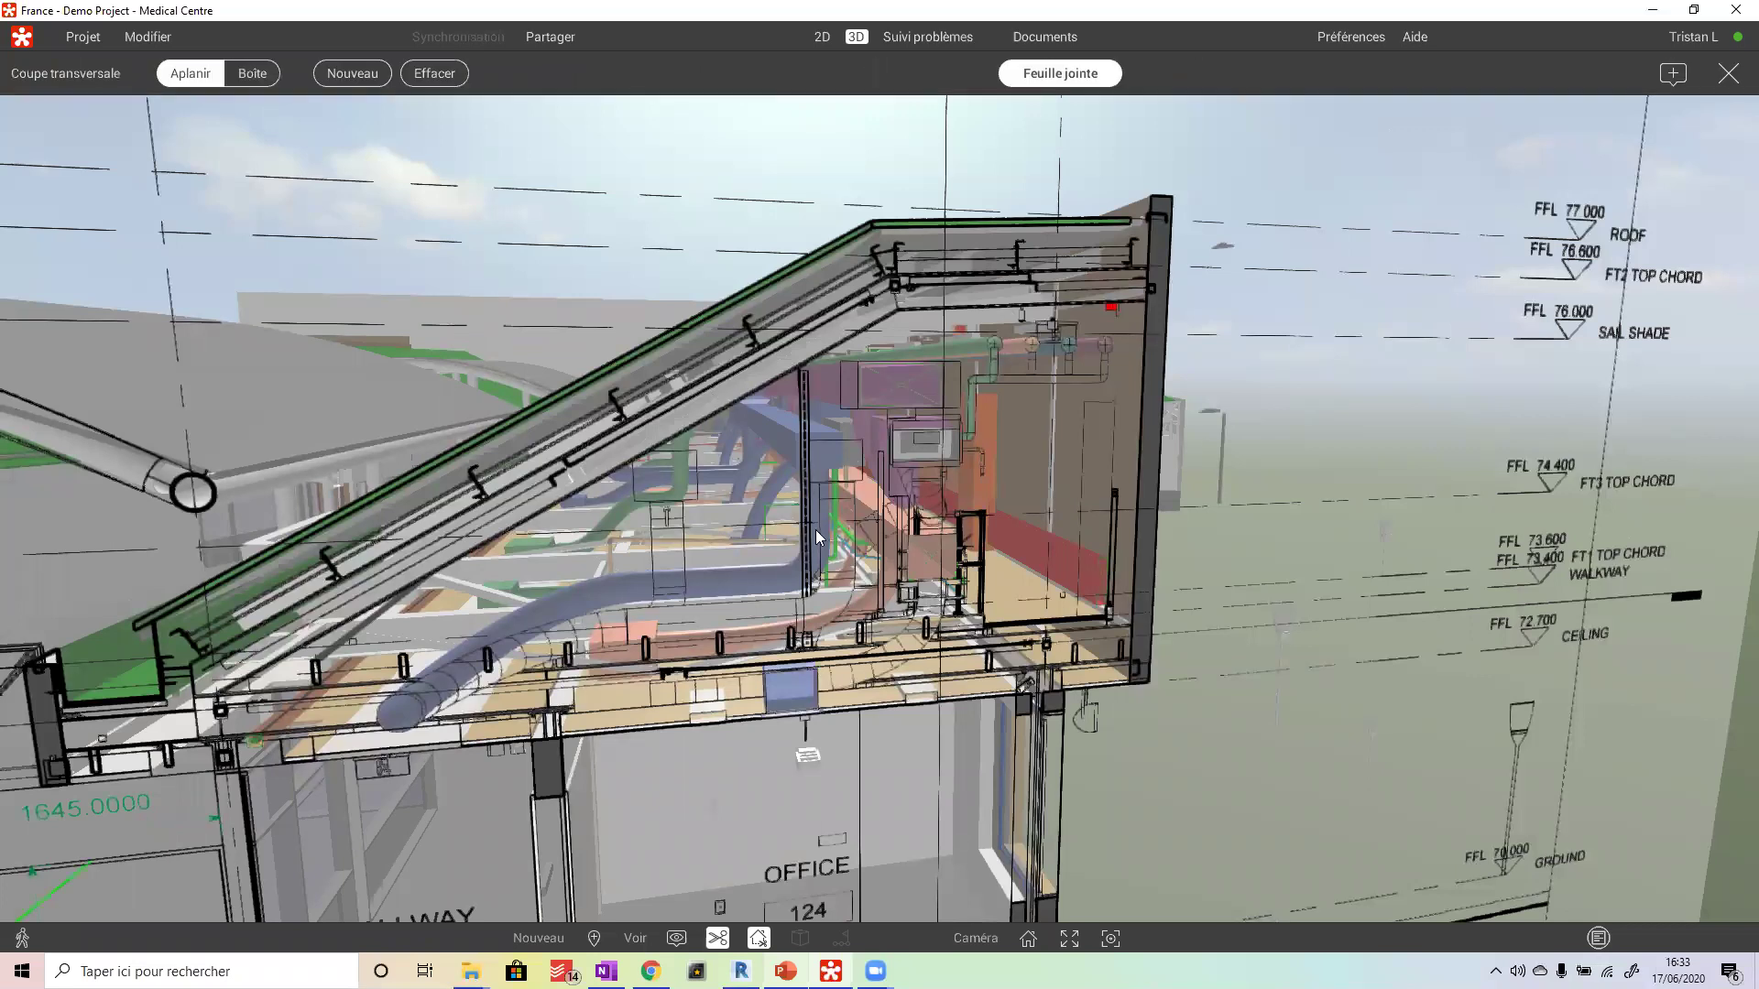
pyautogui.click(1726, 79)
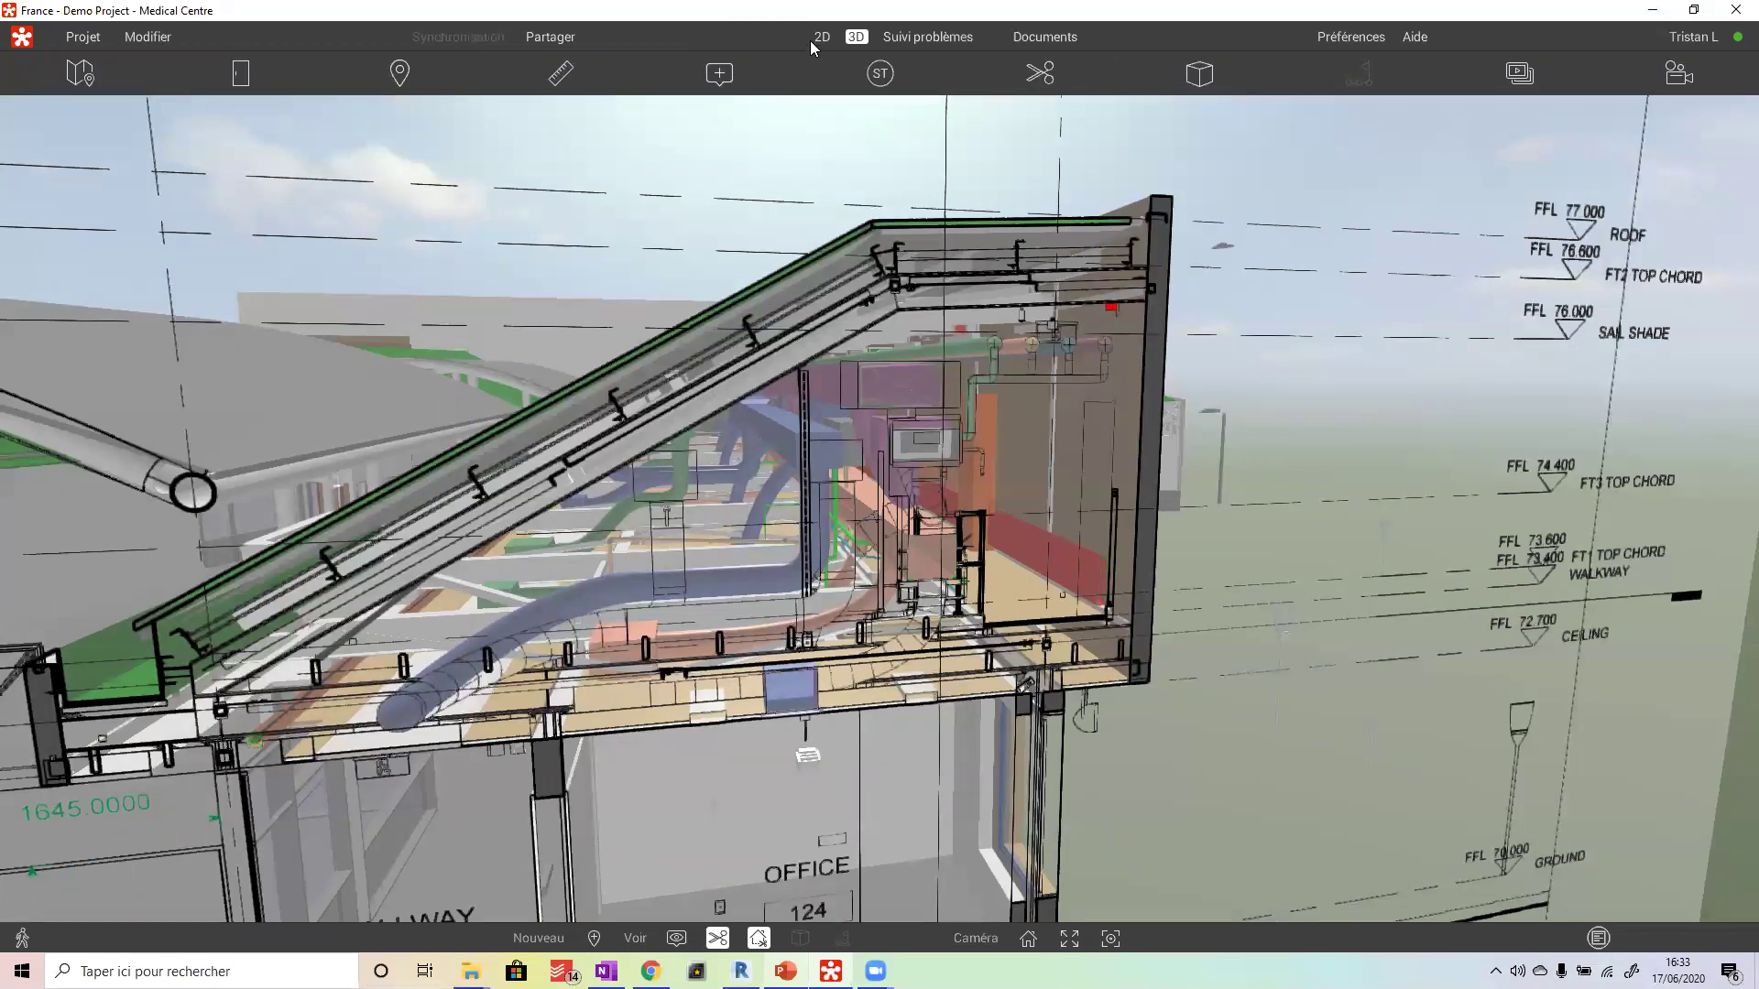
# - Open the architectural SECTIONS SHEET 2 and overlay its Section 3 on the 3D model
pyautogui.click(821, 37)
pyautogui.click(110, 117)
pyautogui.scroll(-5, 393, 455)
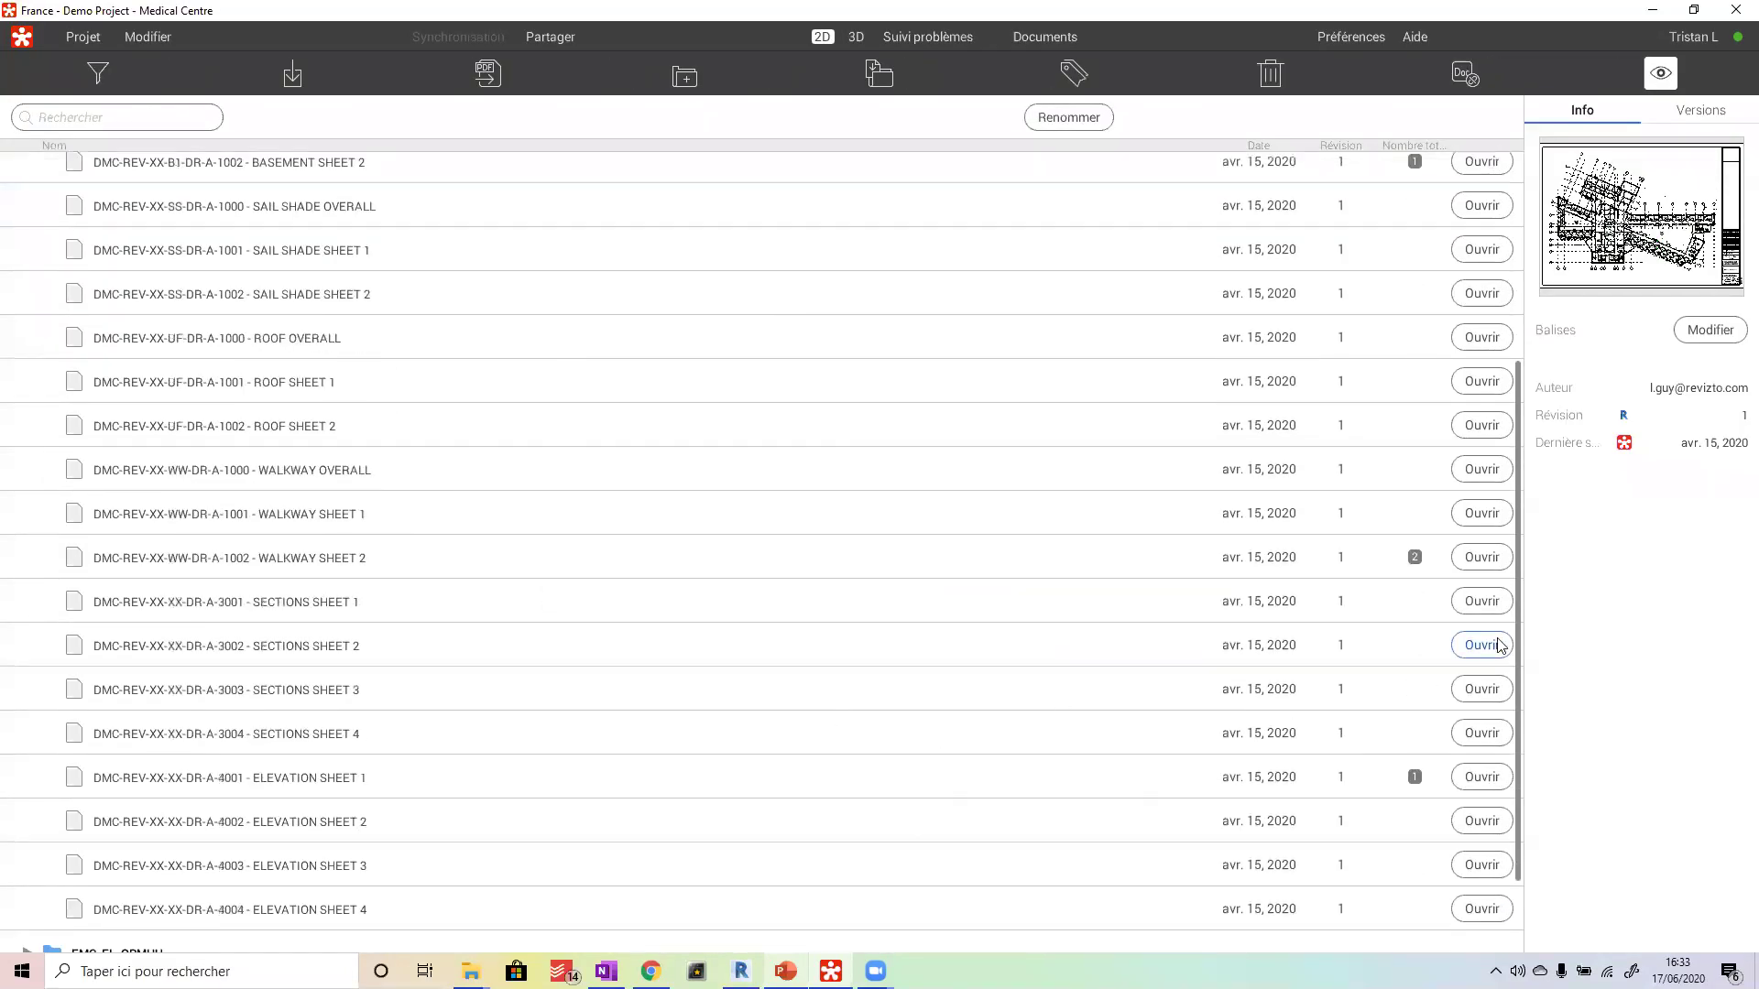
pyautogui.click(1482, 645)
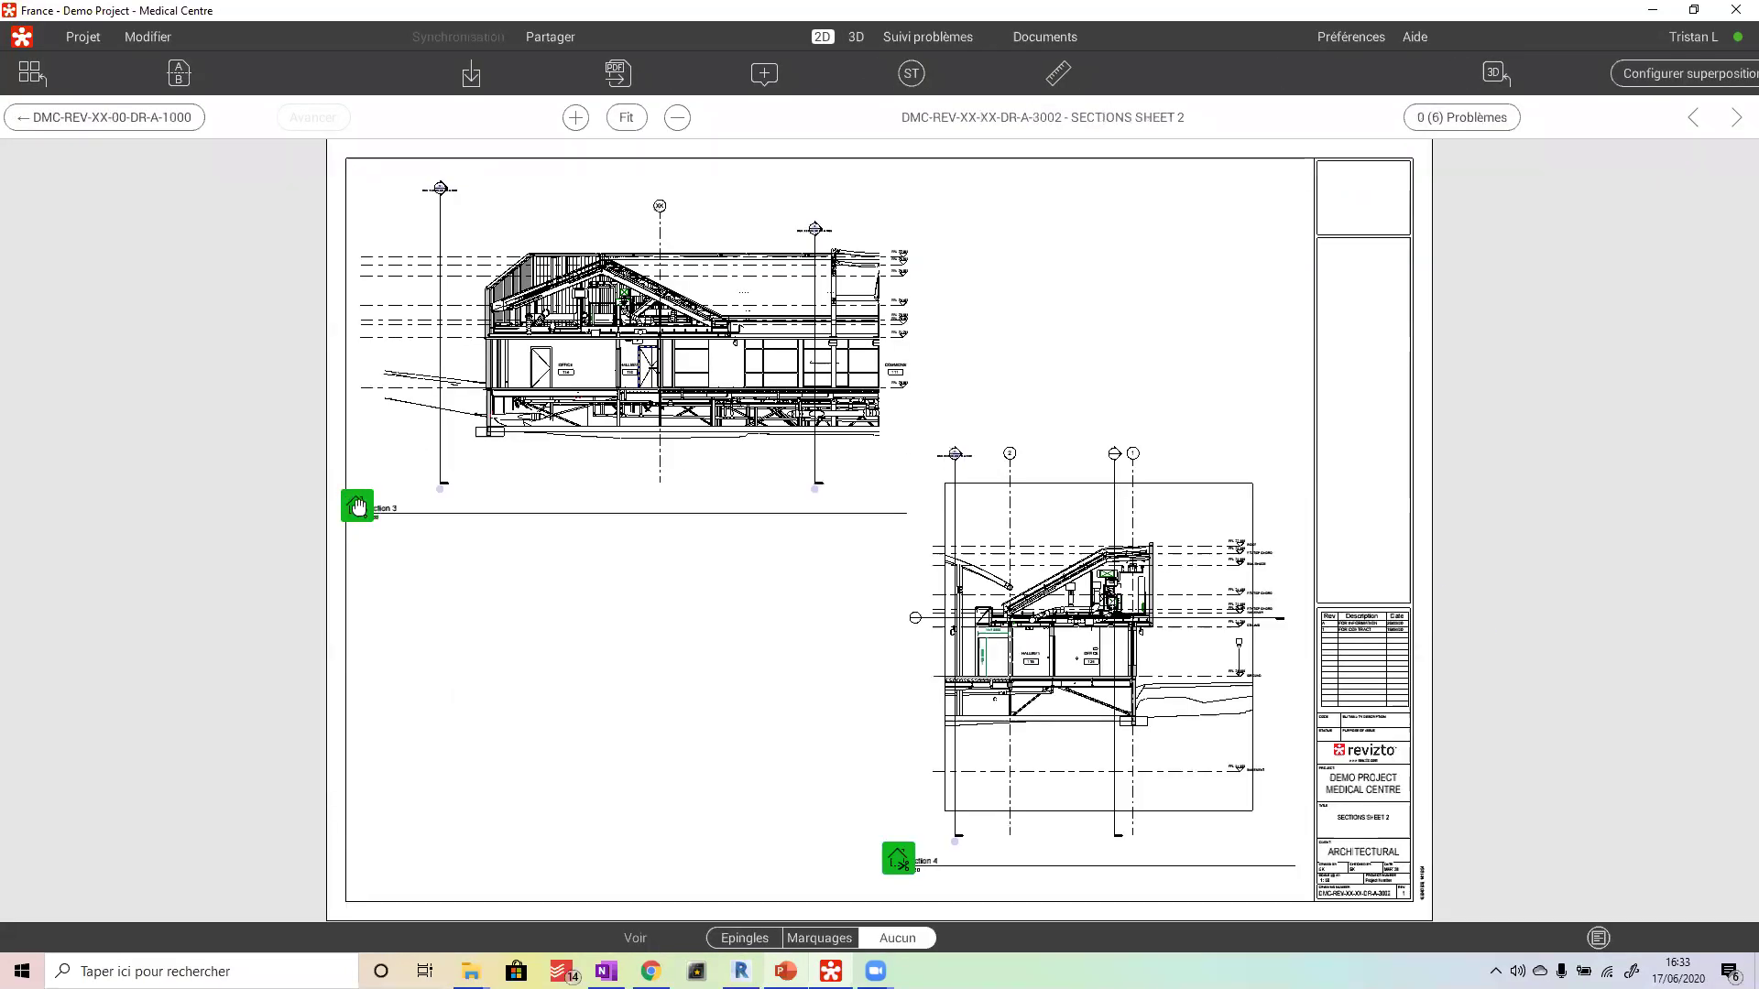
pyautogui.click(358, 507)
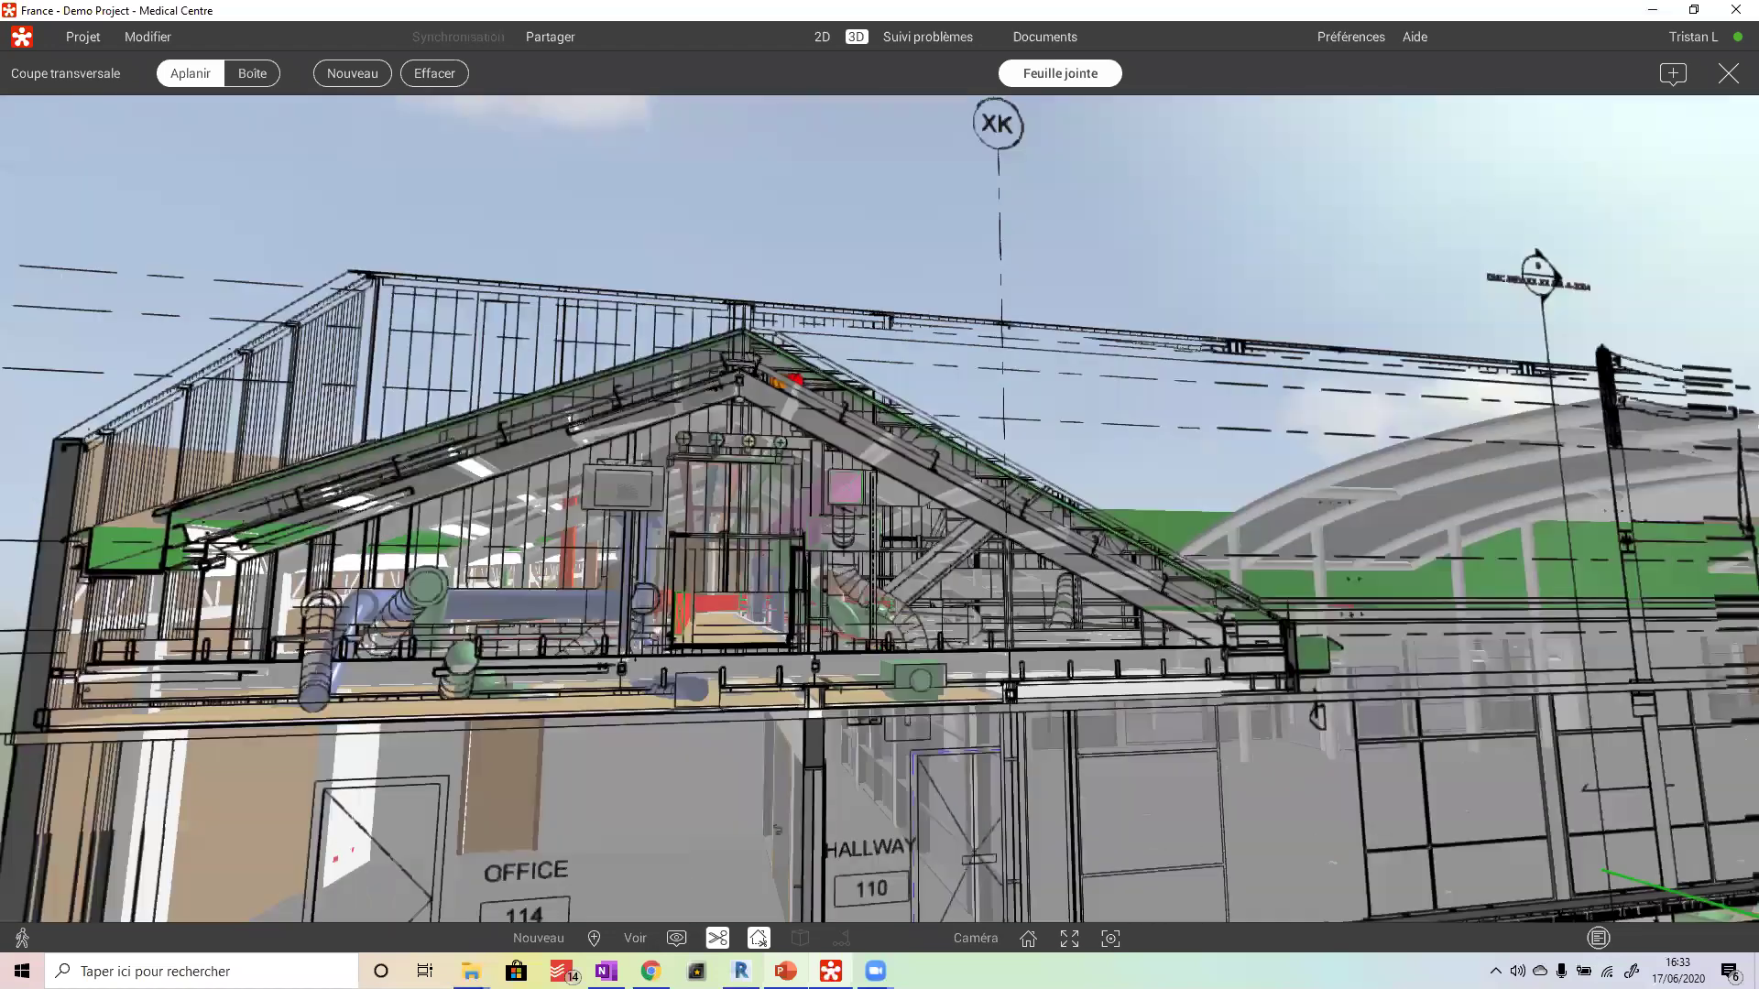
# - Detach the section plane from the overlaid Section 3 sheet and frame the cut roofspace ductwork above OFFICE 114
pyautogui.moveTo(1257, 604); pyautogui.dragTo(1436, 632)
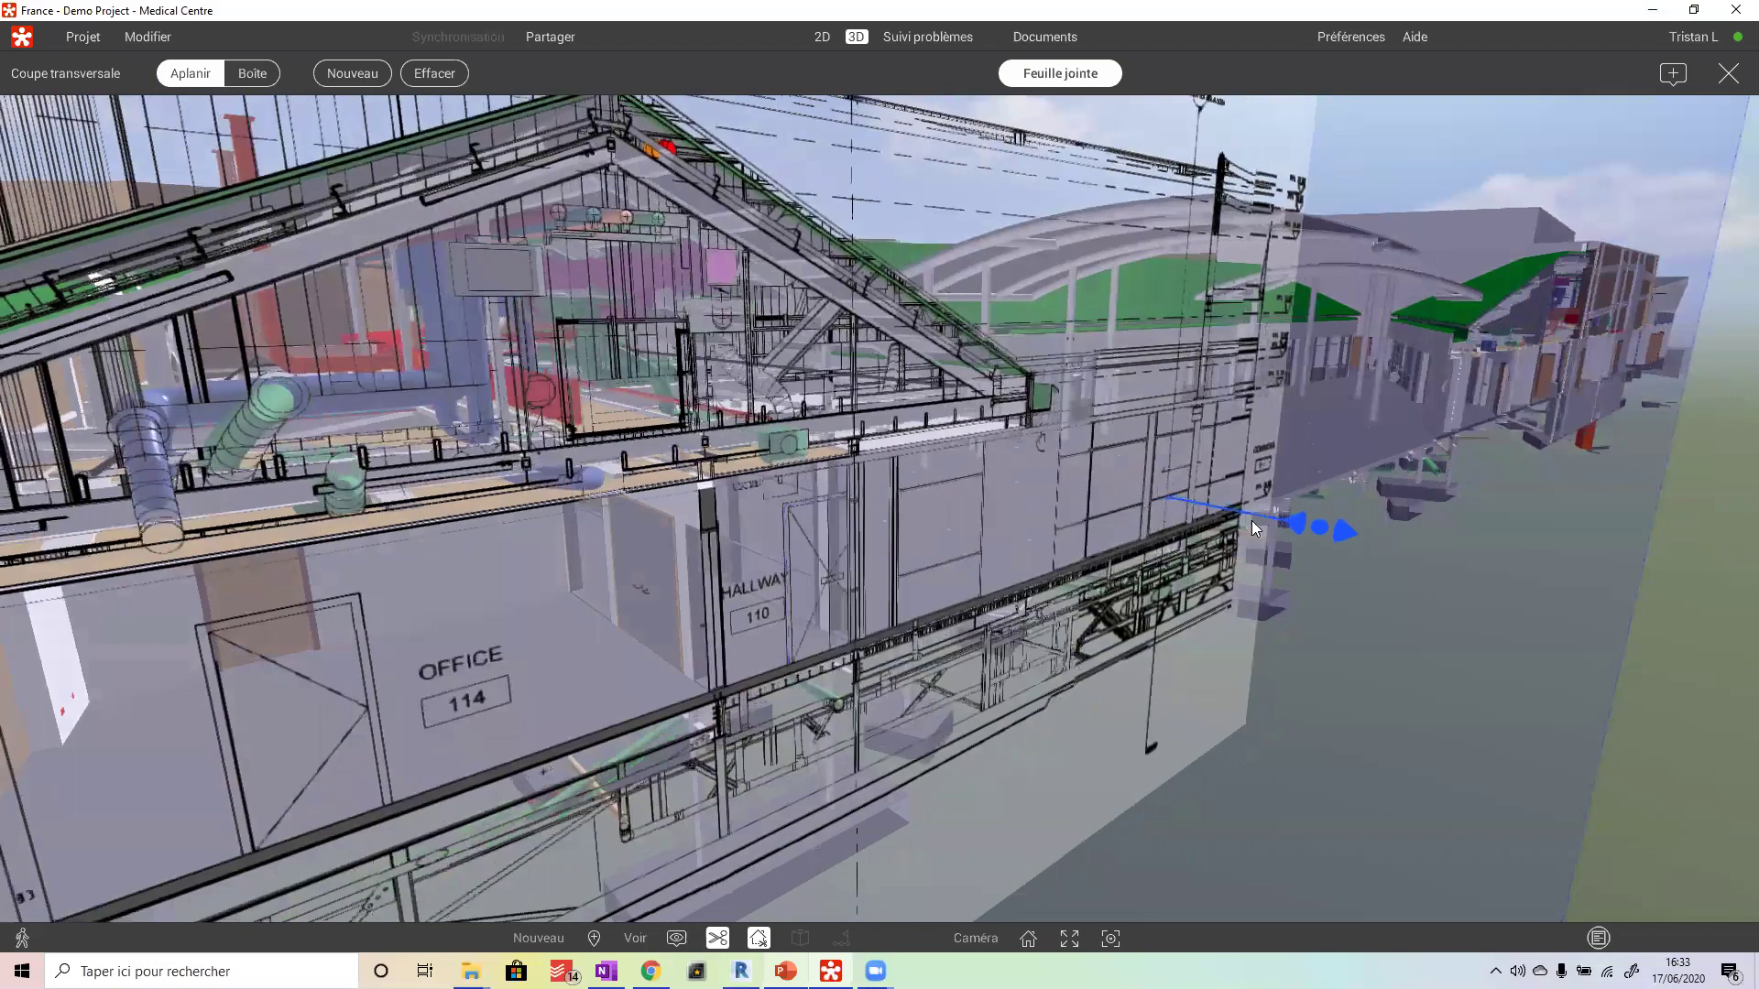
pyautogui.scroll(10, 879, 504)
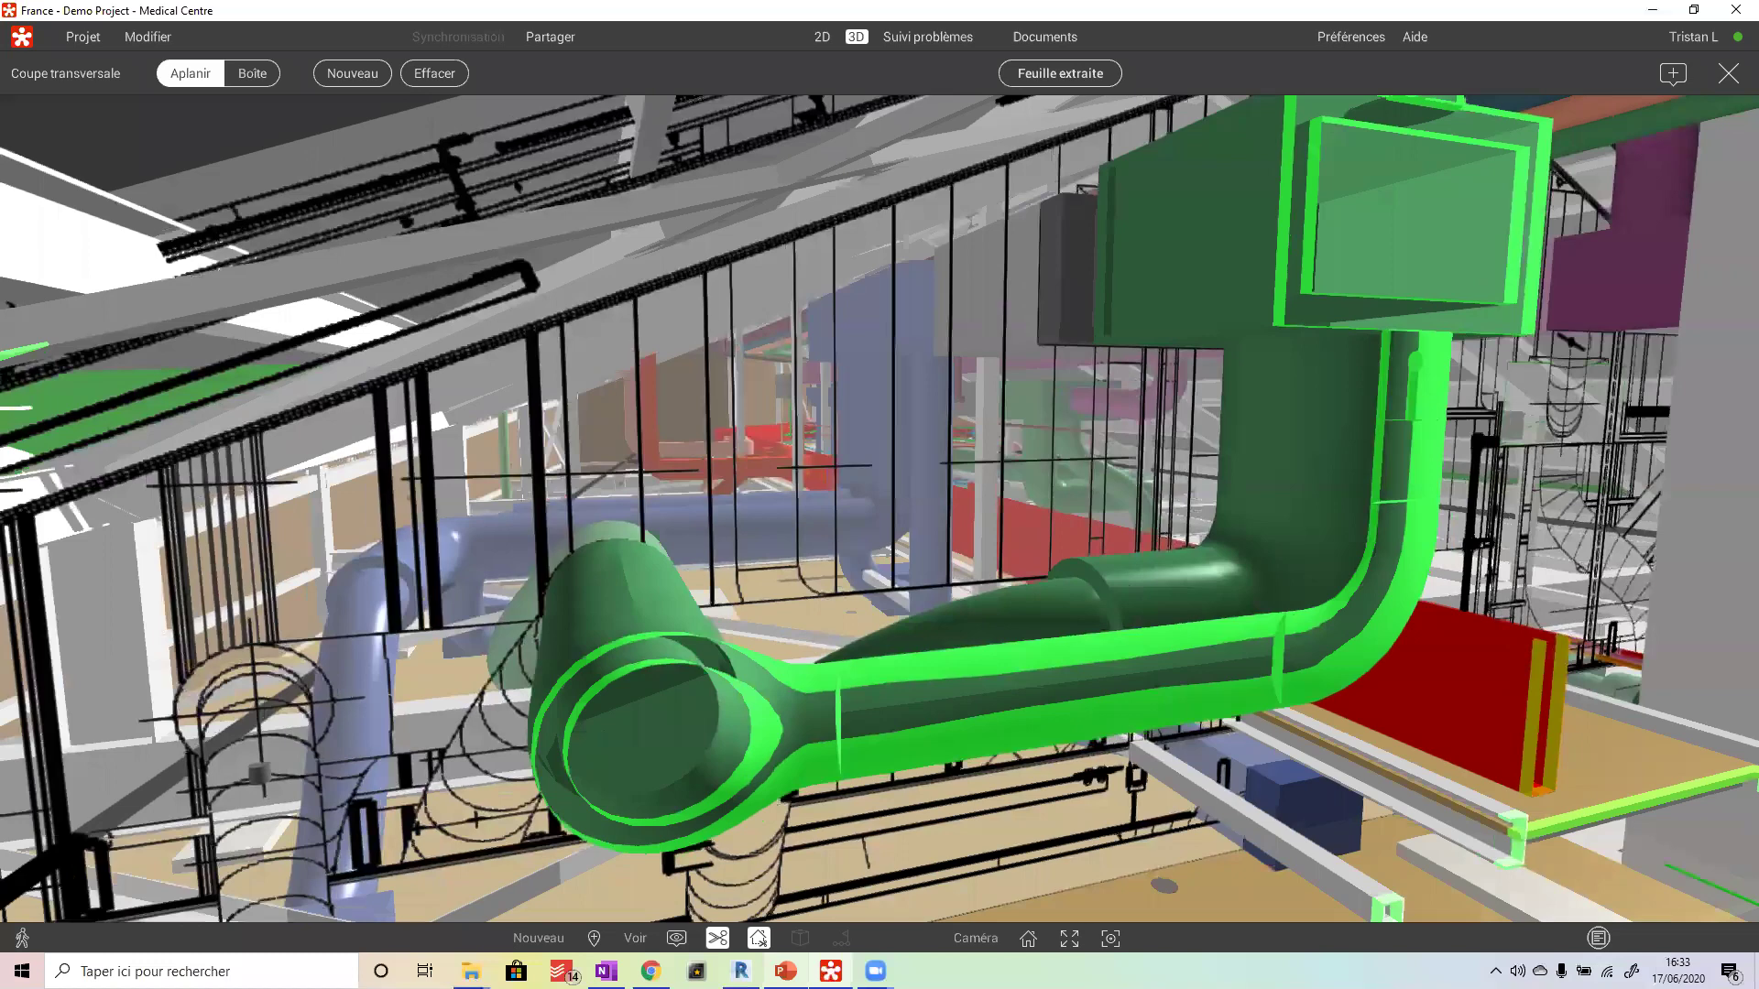
pyautogui.scroll(-10, 879, 503)
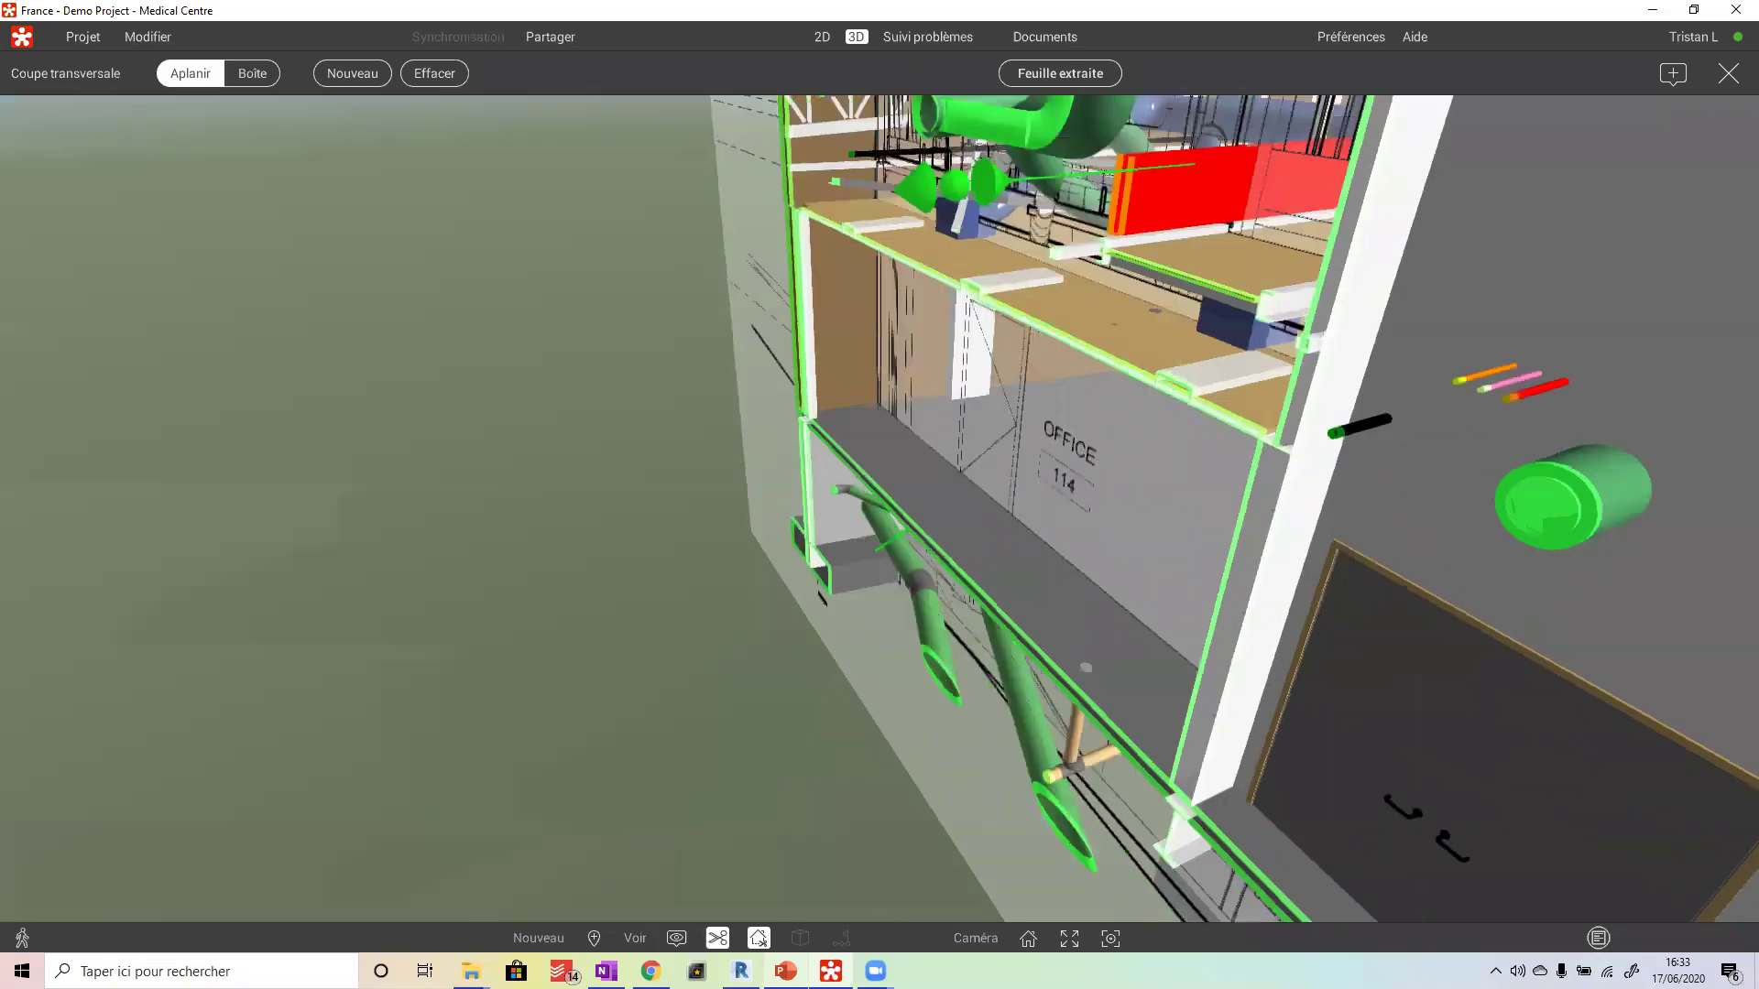
pyautogui.scroll(10, 852, 553)
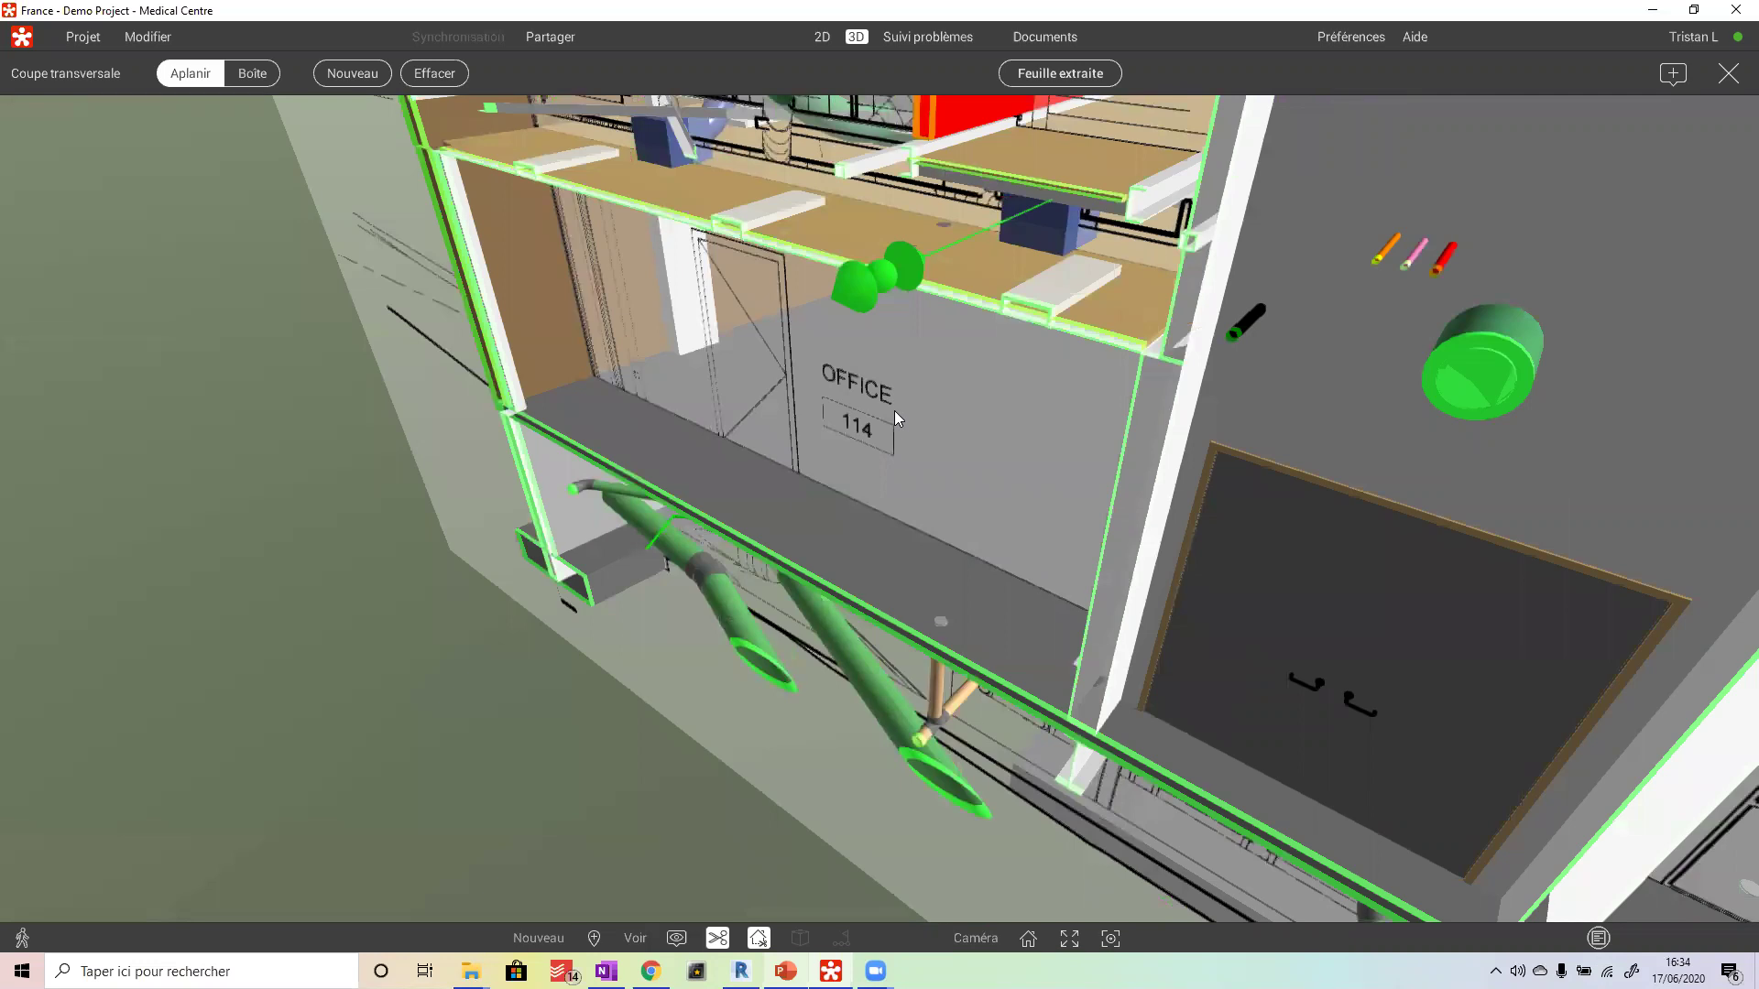
pyautogui.moveTo(888, 447); pyautogui.dragTo(874, 438)
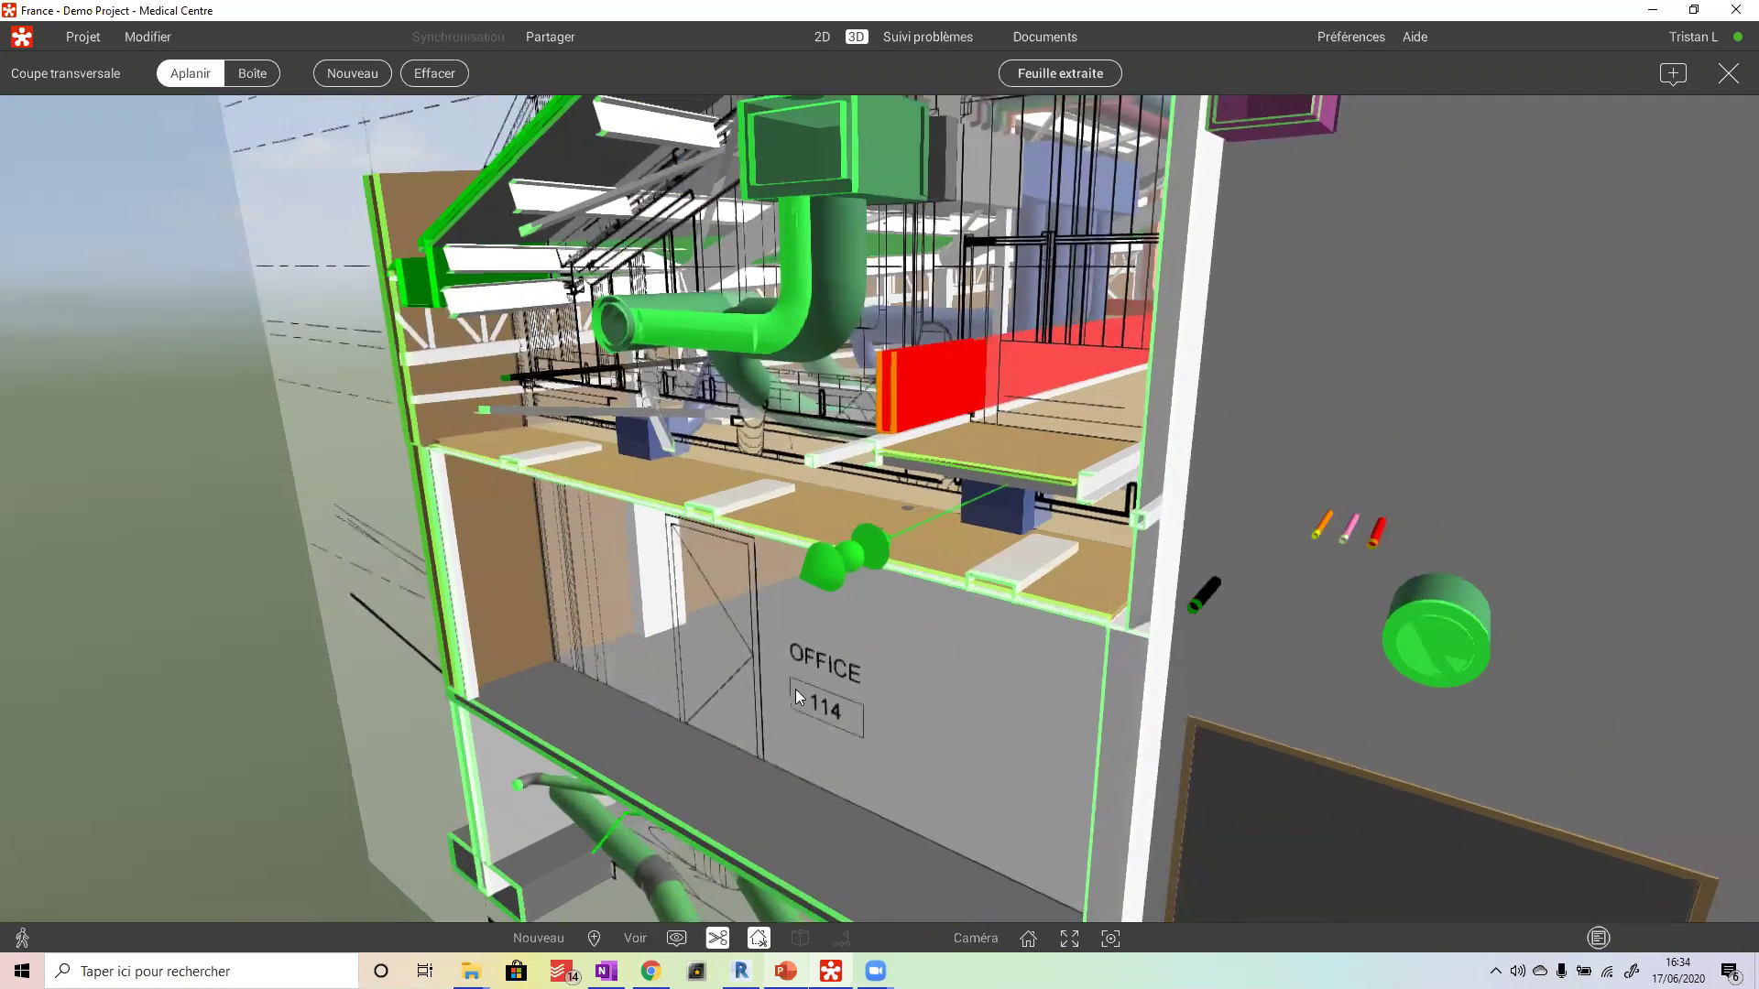
pyautogui.scroll(5, 985, 543)
pyautogui.scroll(-5, 1018, 474)
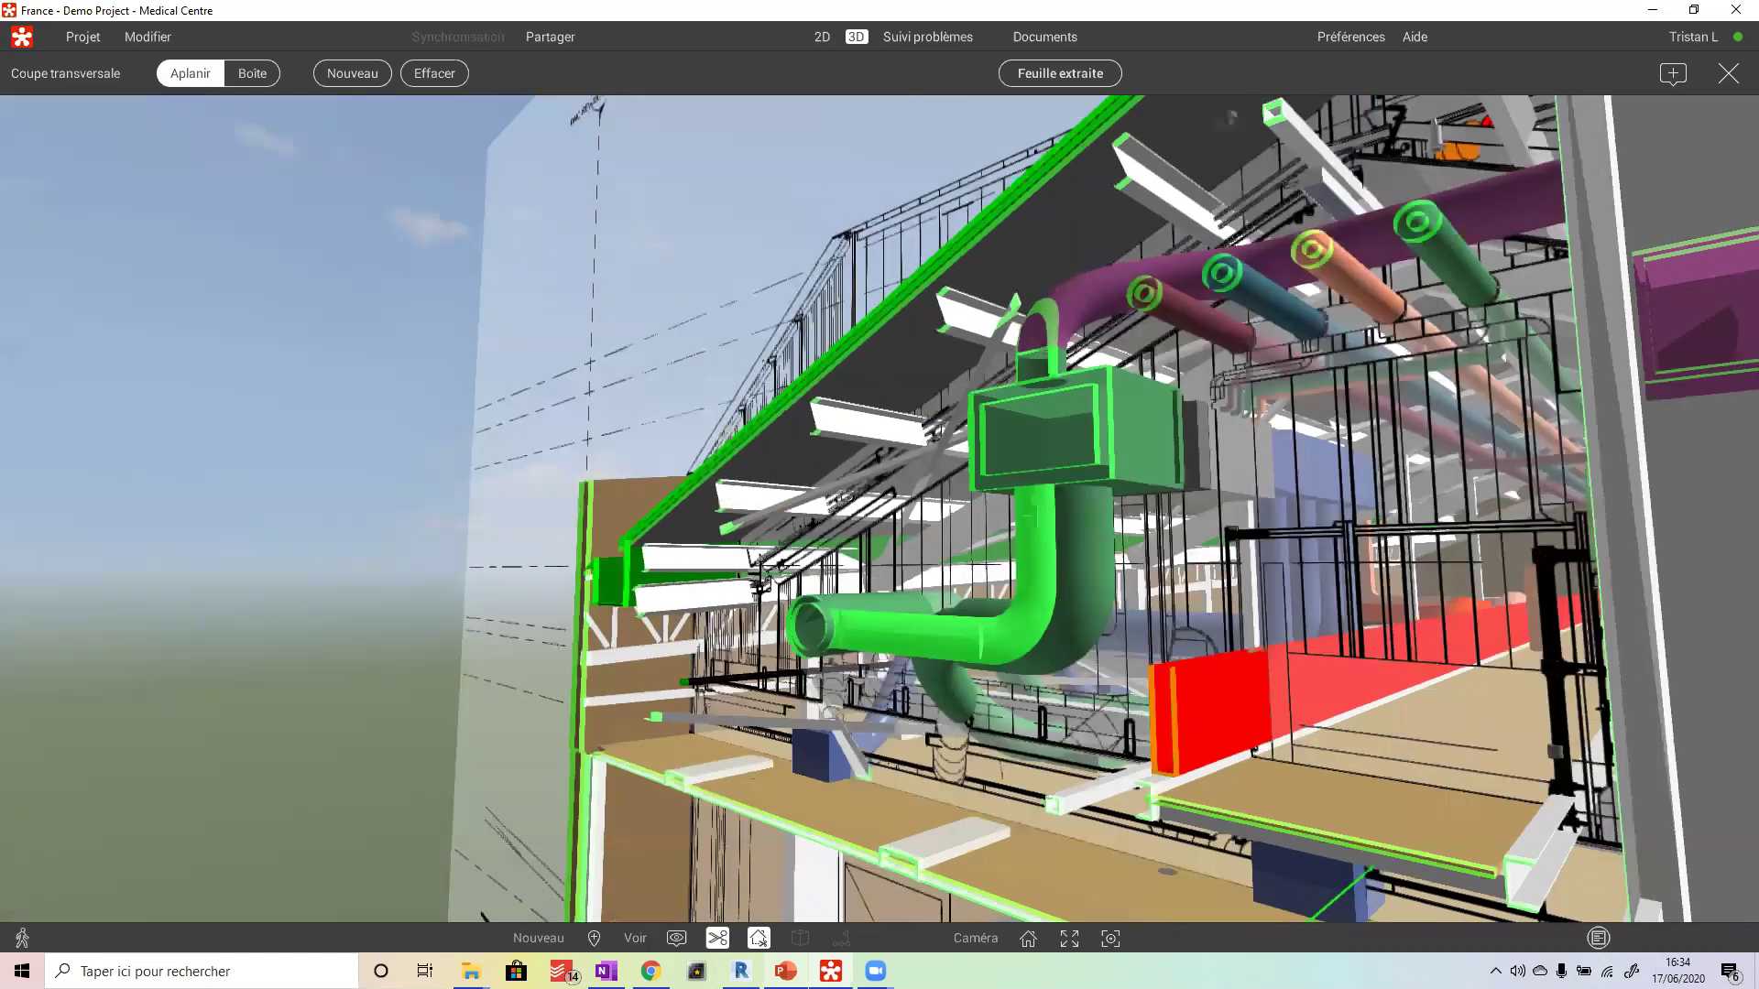
pyautogui.scroll(3, 1018, 475)
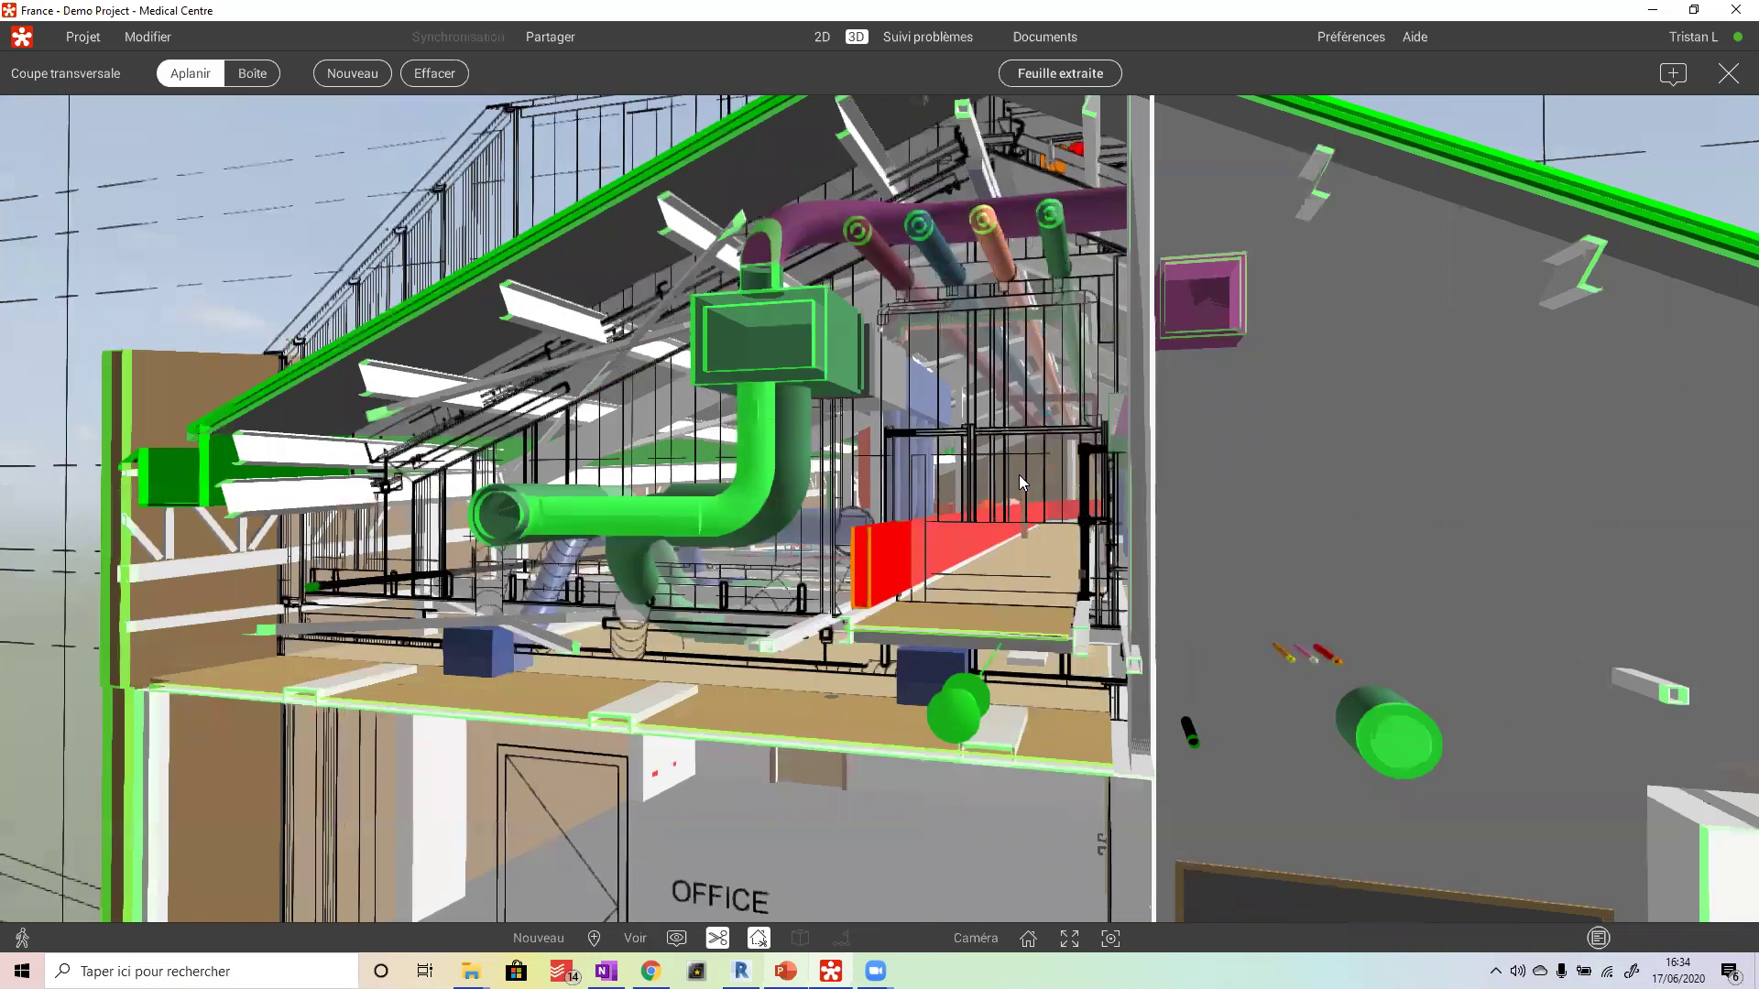
# - Create an untitled issue from the section view, circle the green ductwork freehand, save it and list all issues
pyautogui.click(1019, 475)
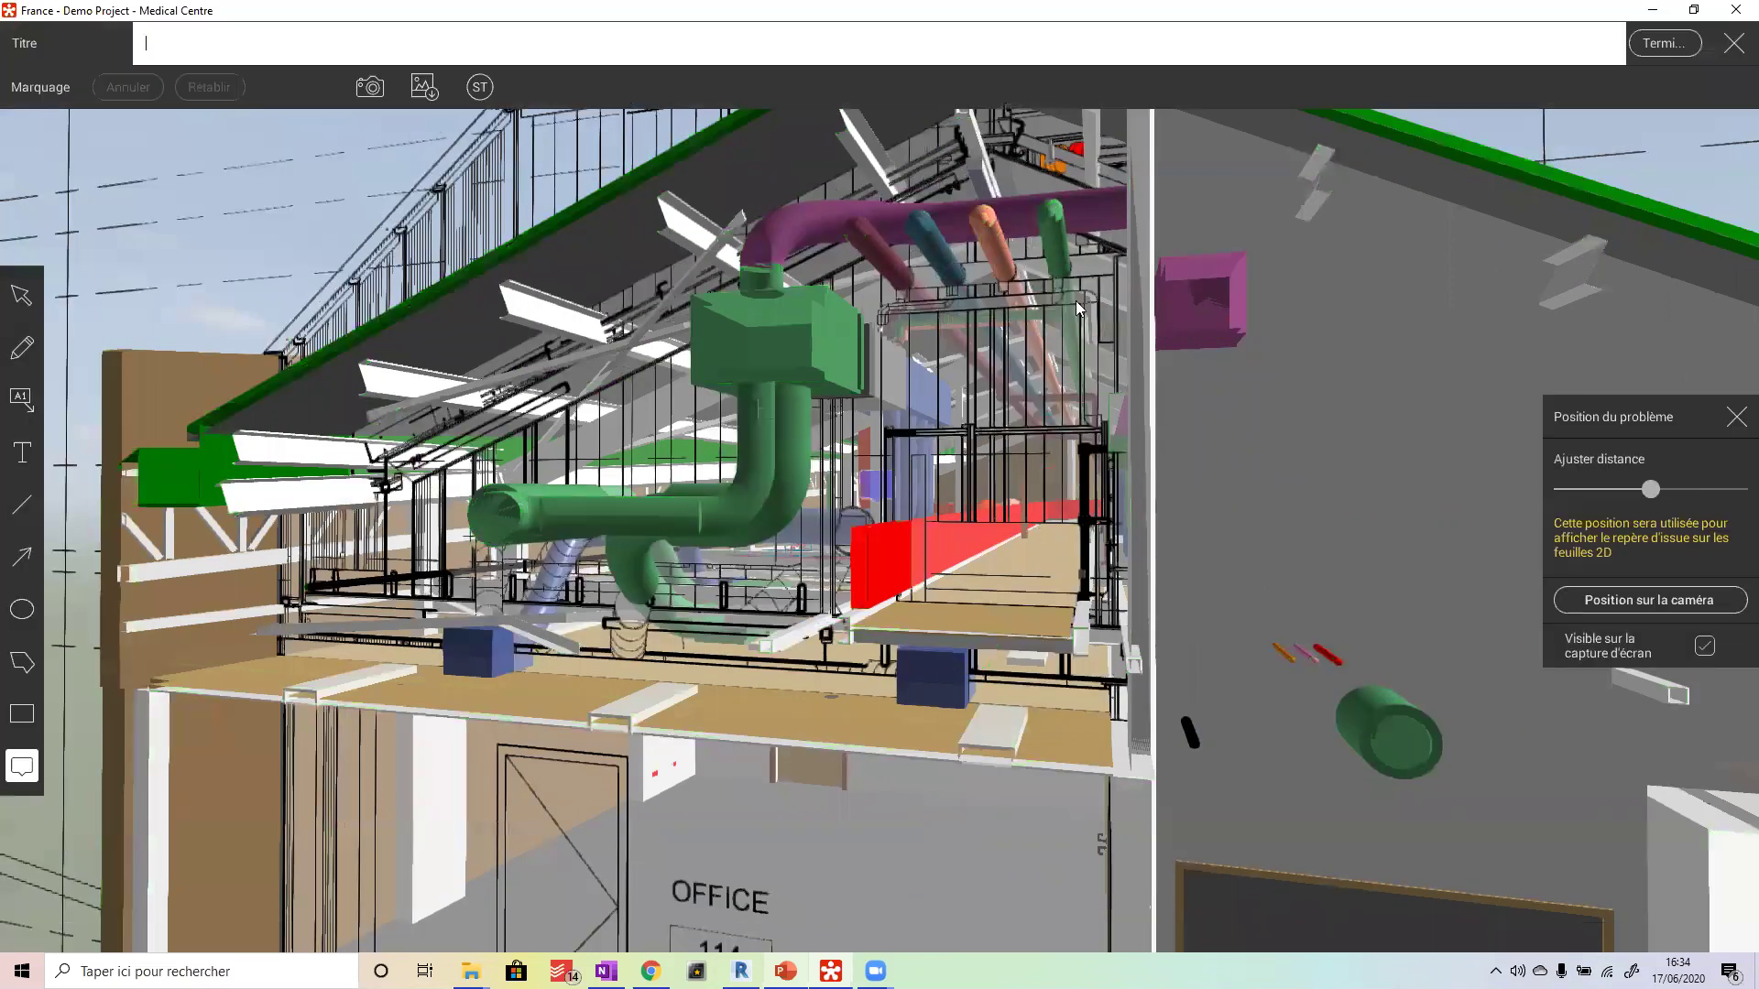
pyautogui.click(23, 350)
pyautogui.moveTo(649, 666)
pyautogui.mouseDown()
pyautogui.moveTo(622, 642)
pyautogui.moveTo(789, 254)
pyautogui.moveTo(838, 505)
pyautogui.mouseUp()
pyautogui.moveTo(772, 607)
pyautogui.mouseDown()
pyautogui.moveTo(710, 672)
pyautogui.moveTo(646, 669)
pyautogui.mouseUp()
pyautogui.click(1672, 47)
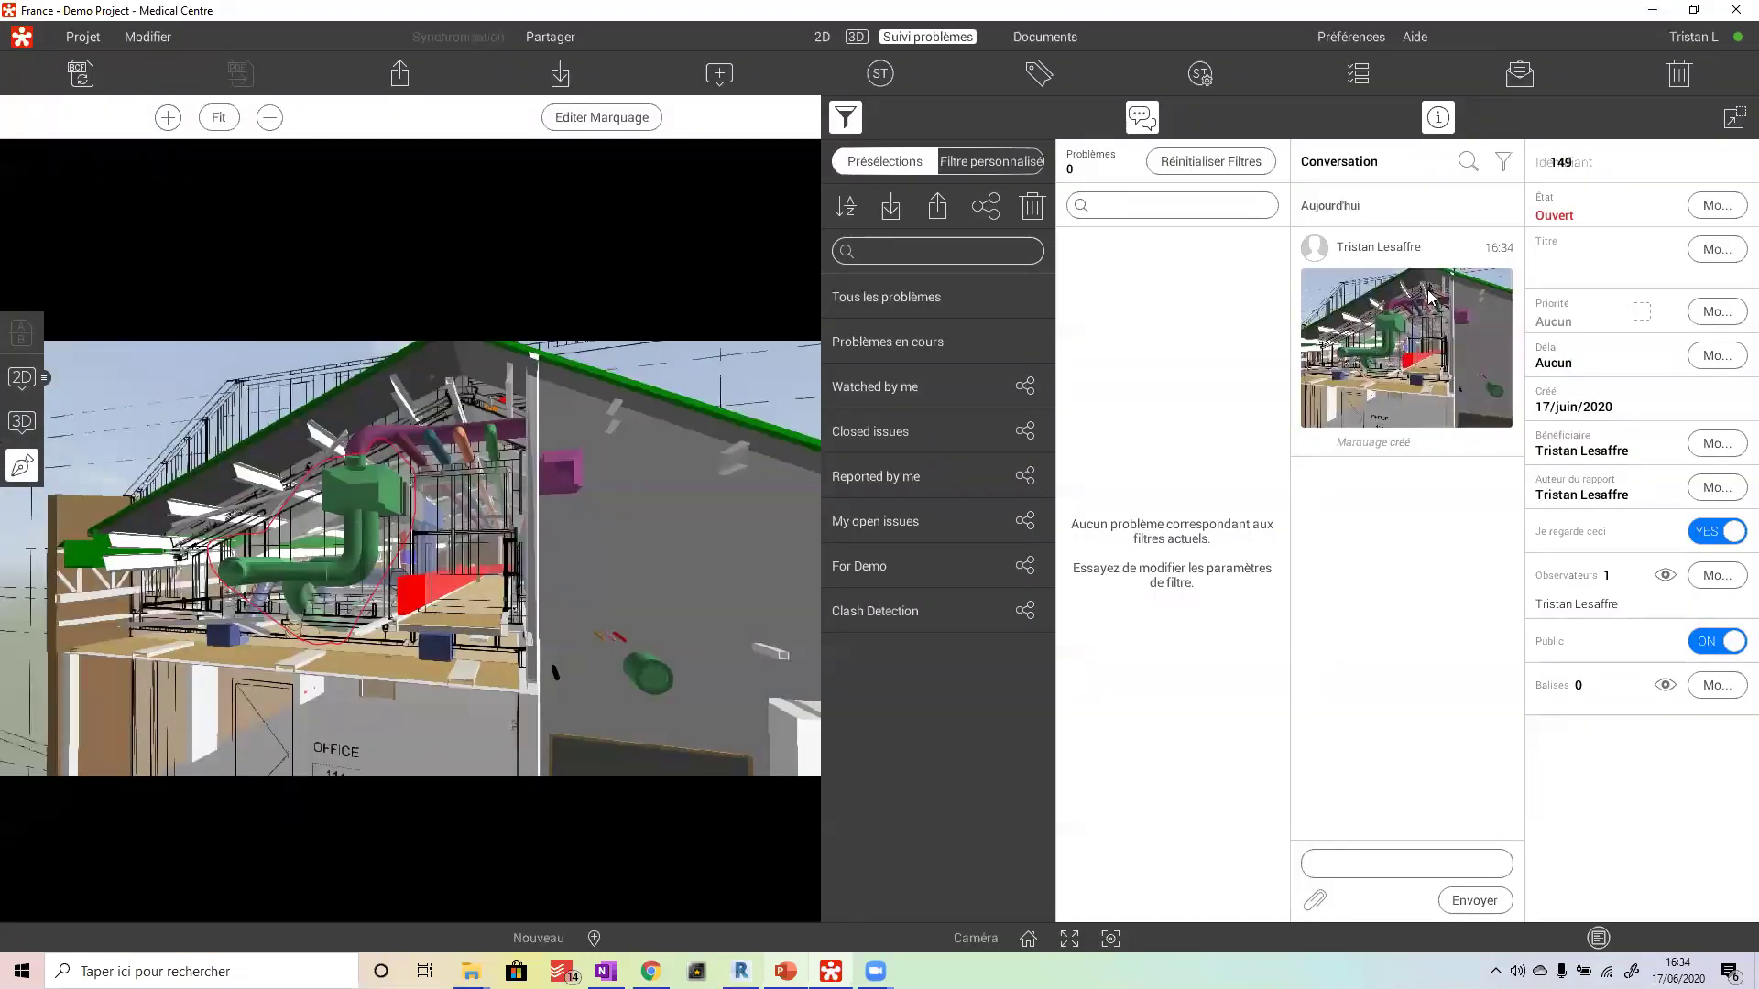
pyautogui.click(979, 297)
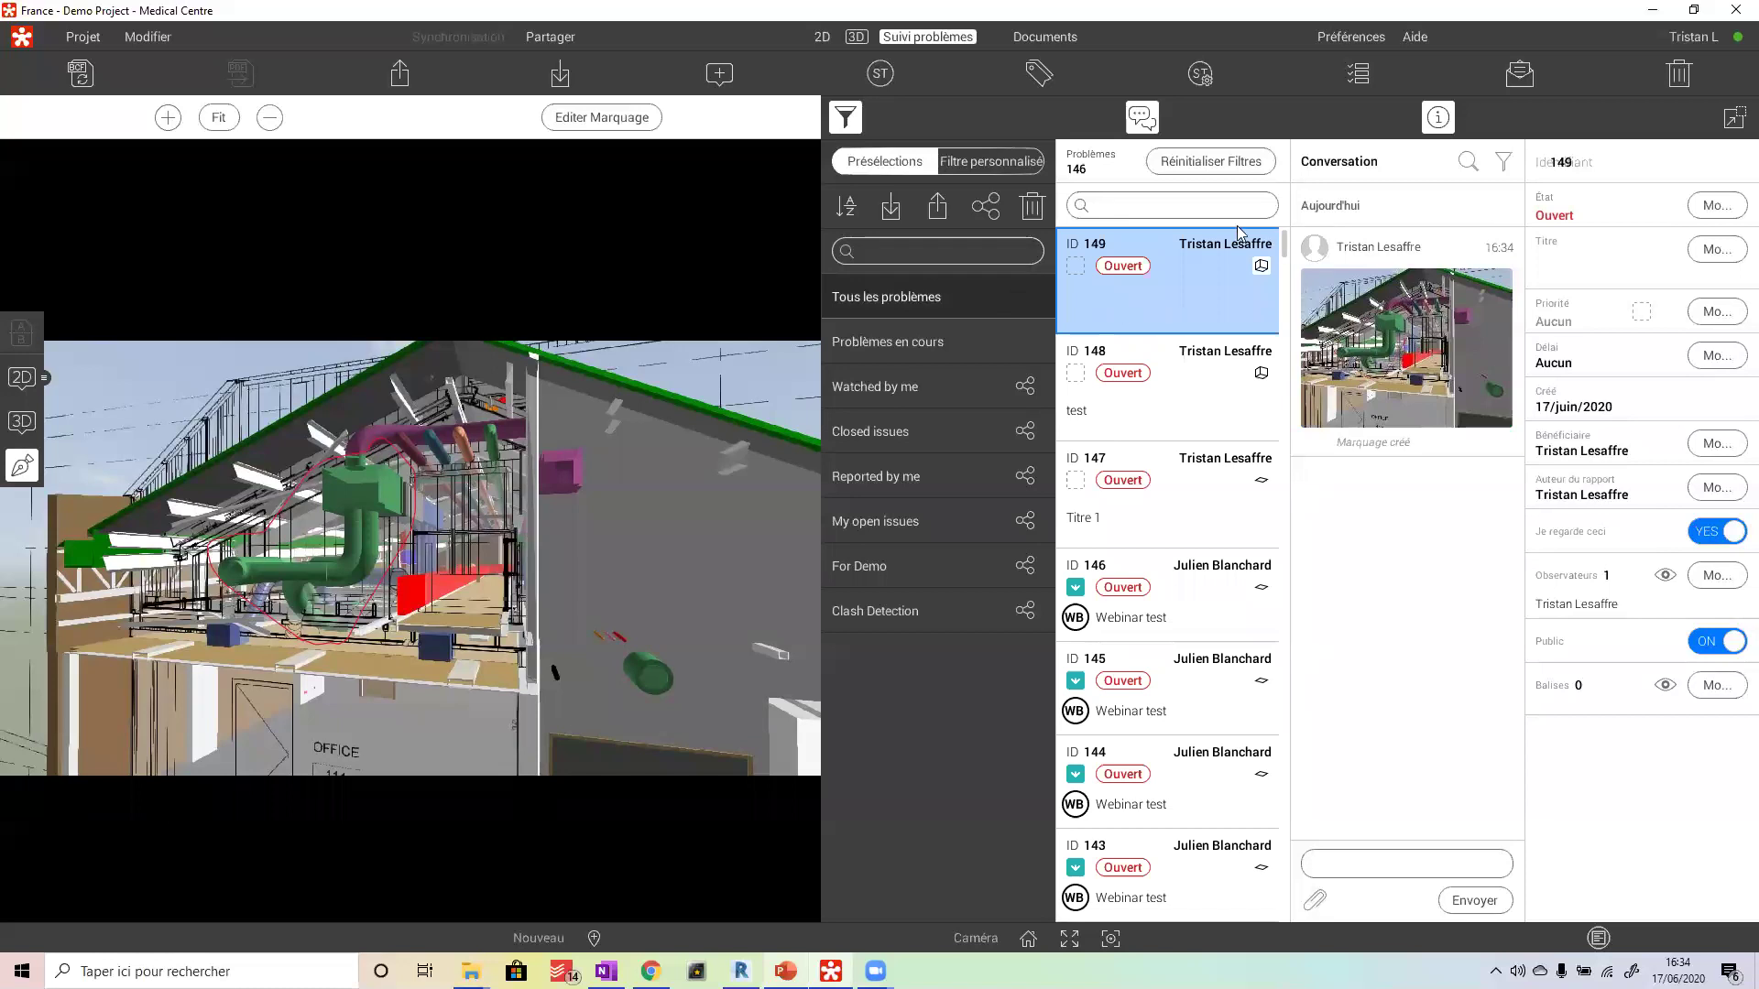
# - Return to the 2D sheet list and collapse the FMC_AD_OPMHU (MAIN MODEL) folder
pyautogui.click(823, 37)
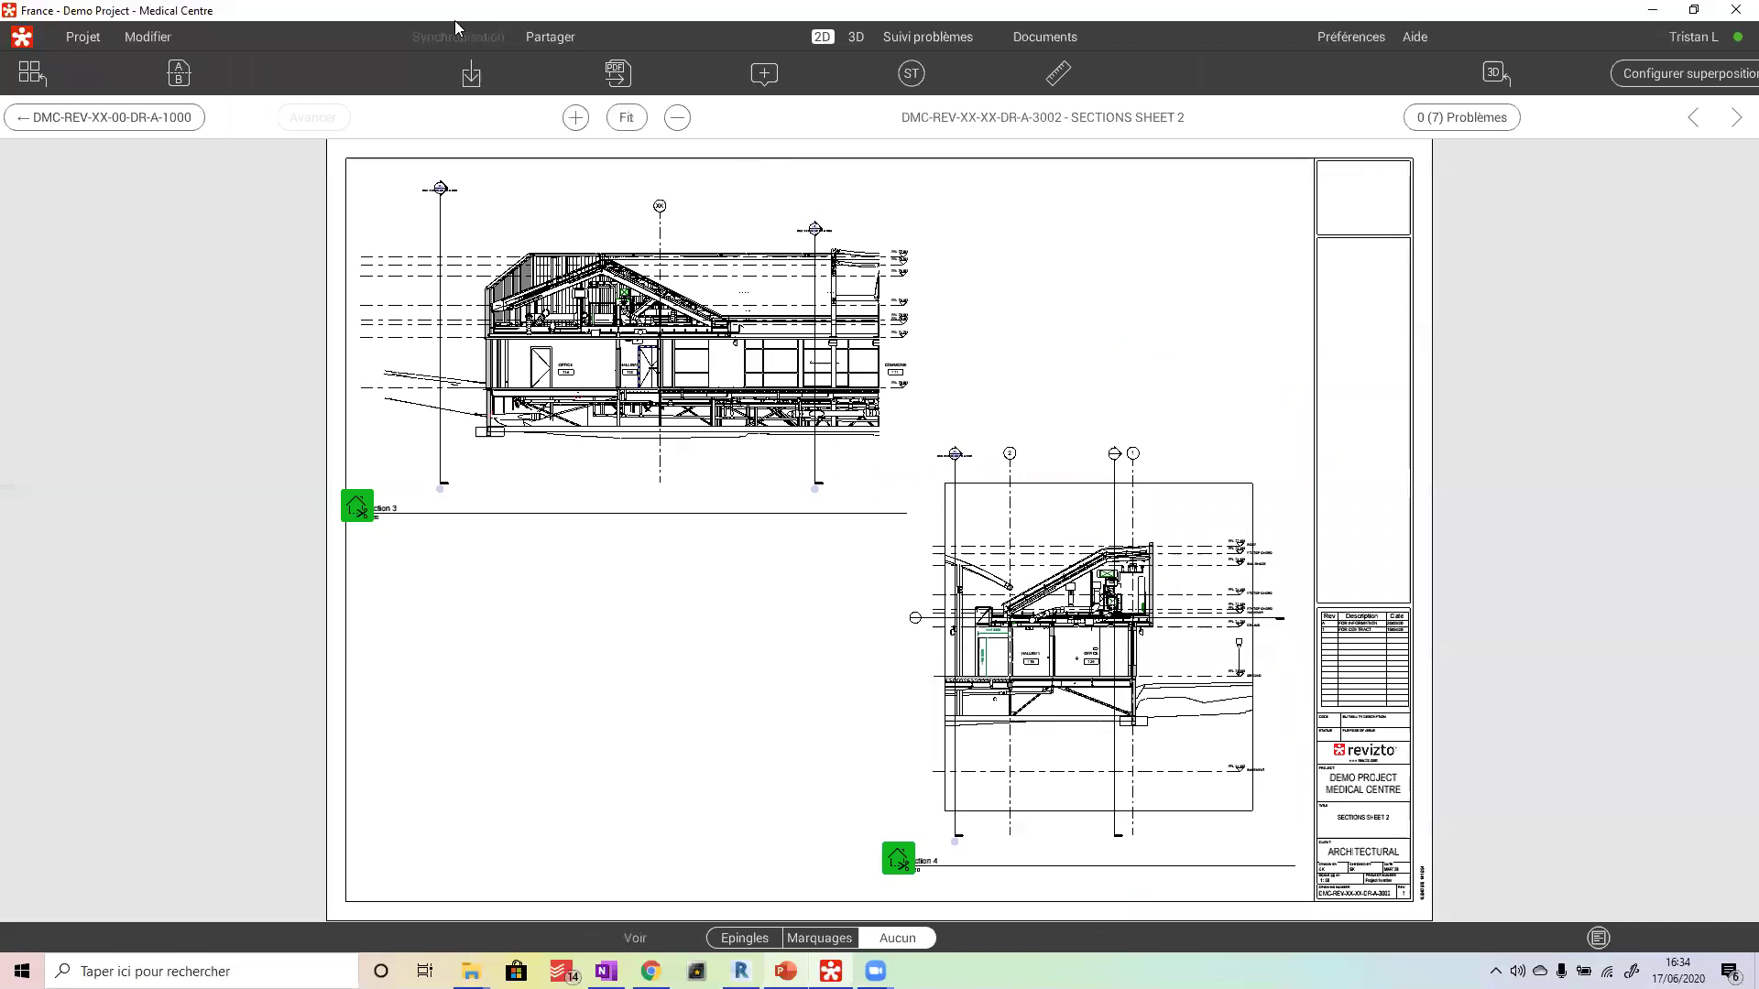
pyautogui.click(30, 73)
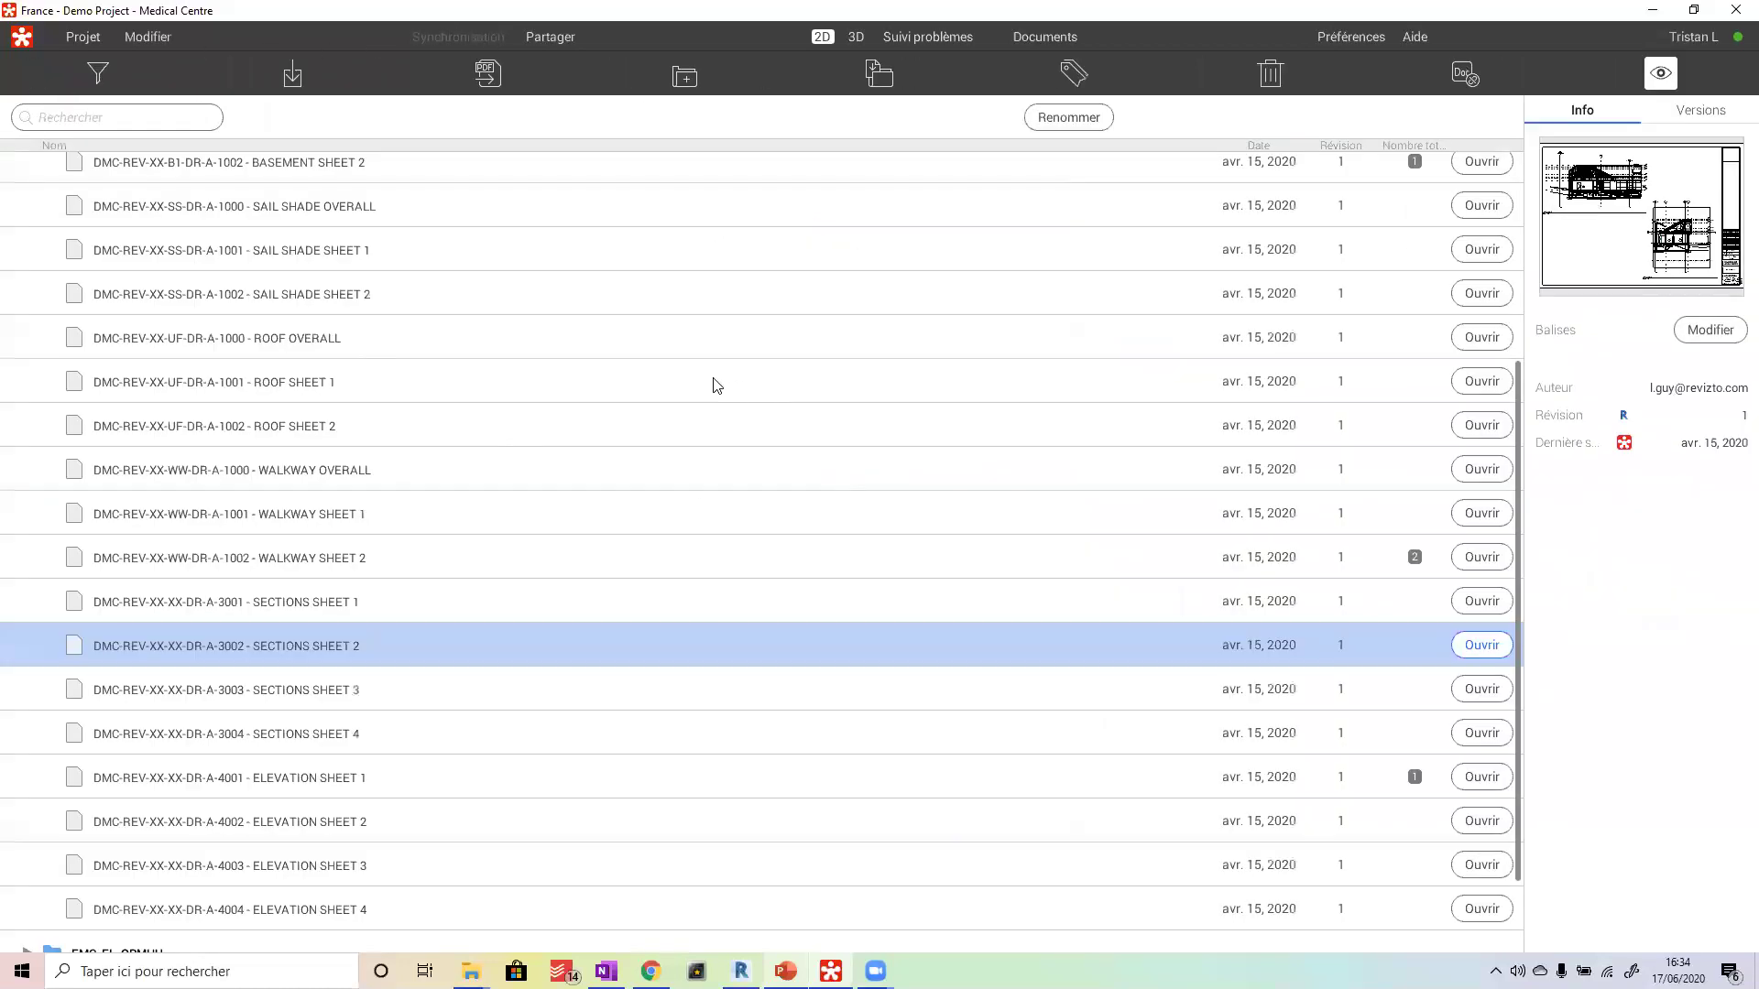
pyautogui.scroll(3, 132, 203)
pyautogui.click(27, 219)
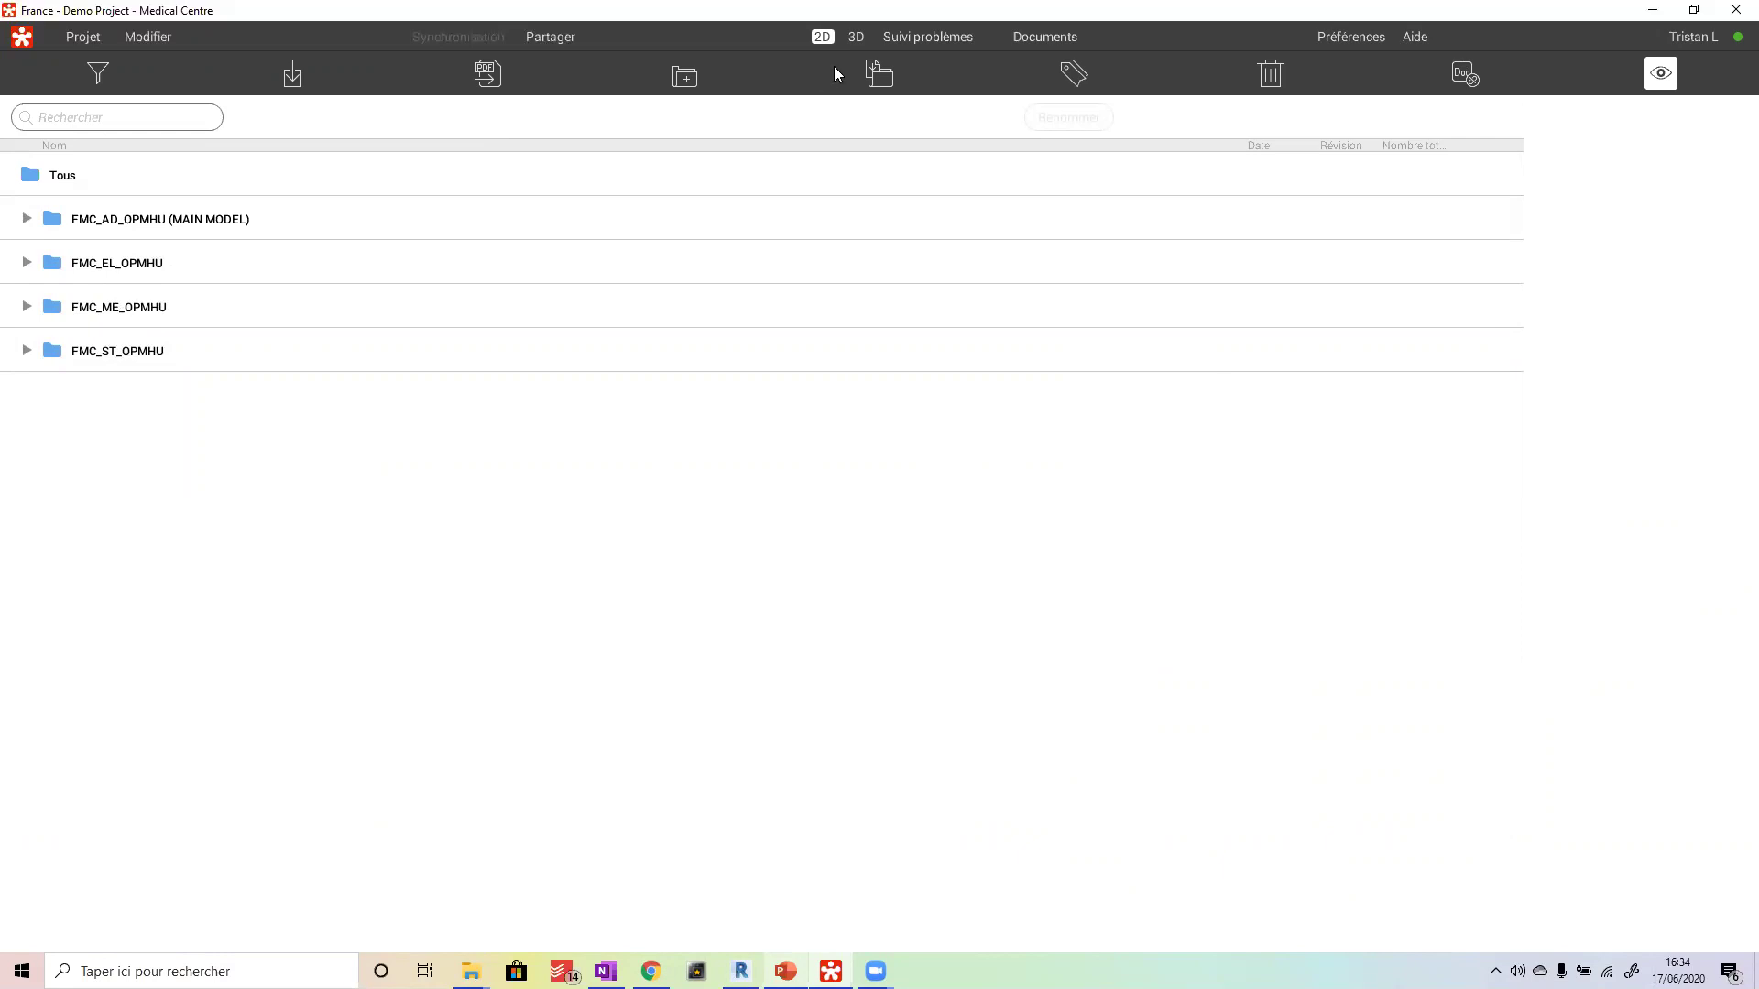
# - Go back through the 3D view to issue tracking and apply the "For Demo" filter preset
pyautogui.click(855, 45)
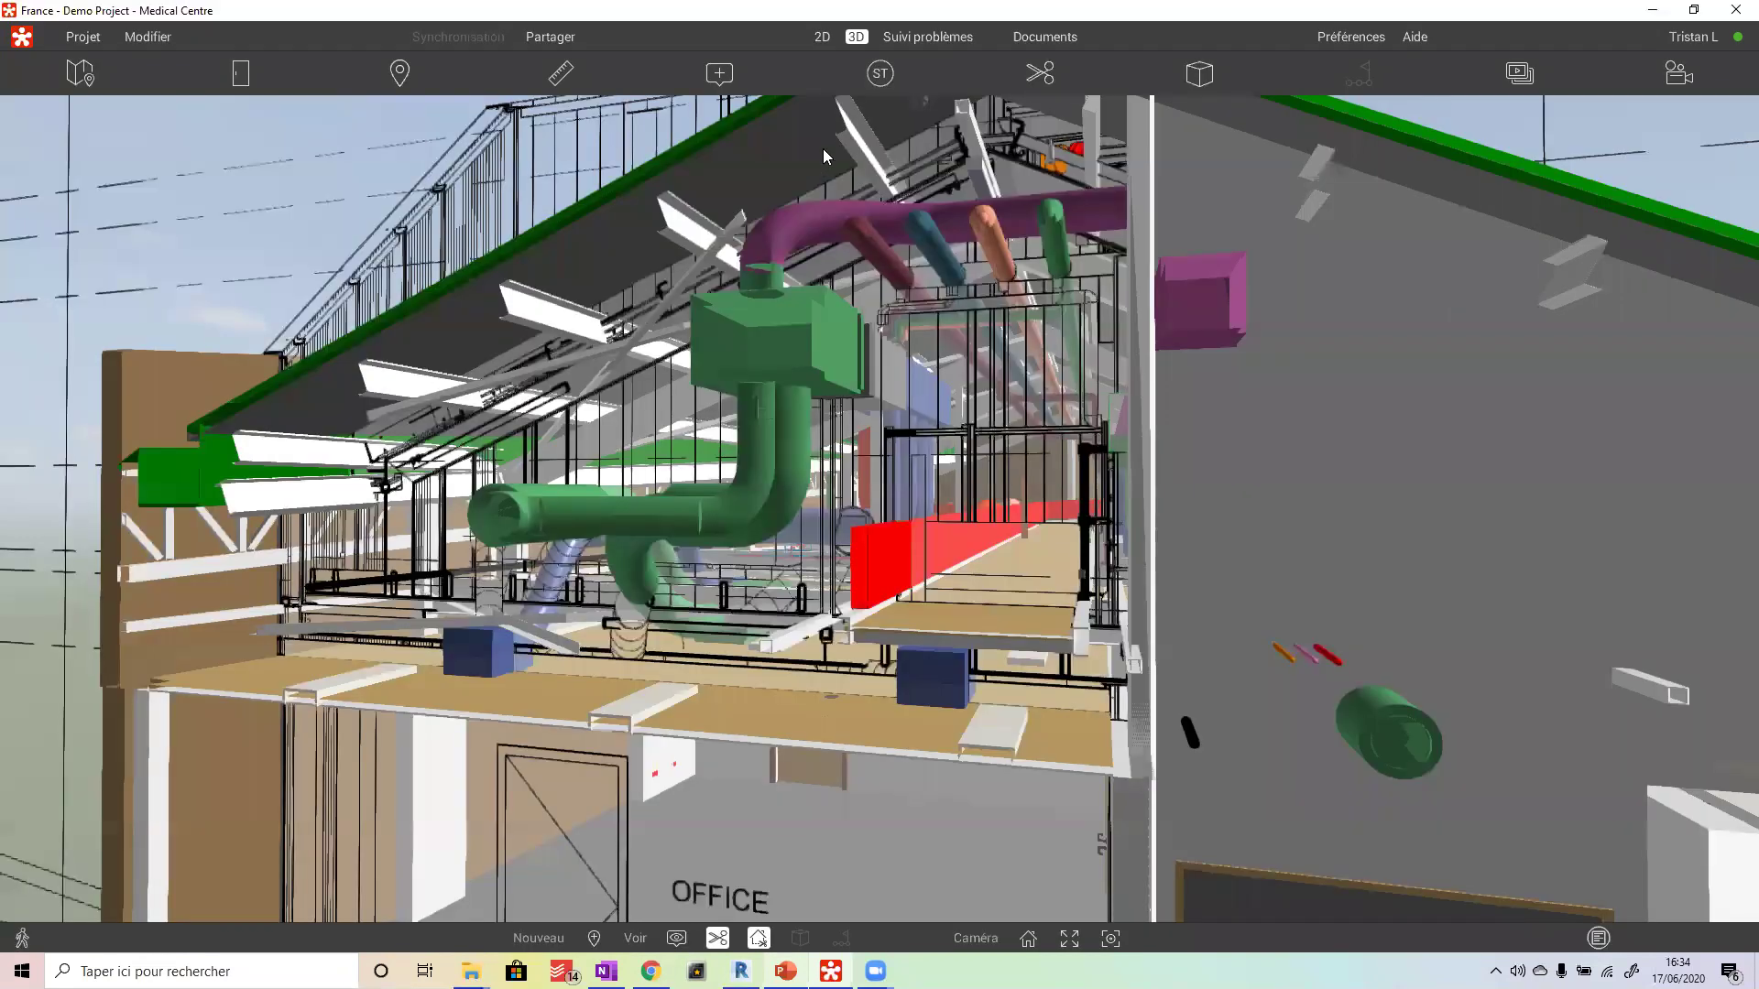
pyautogui.click(936, 36)
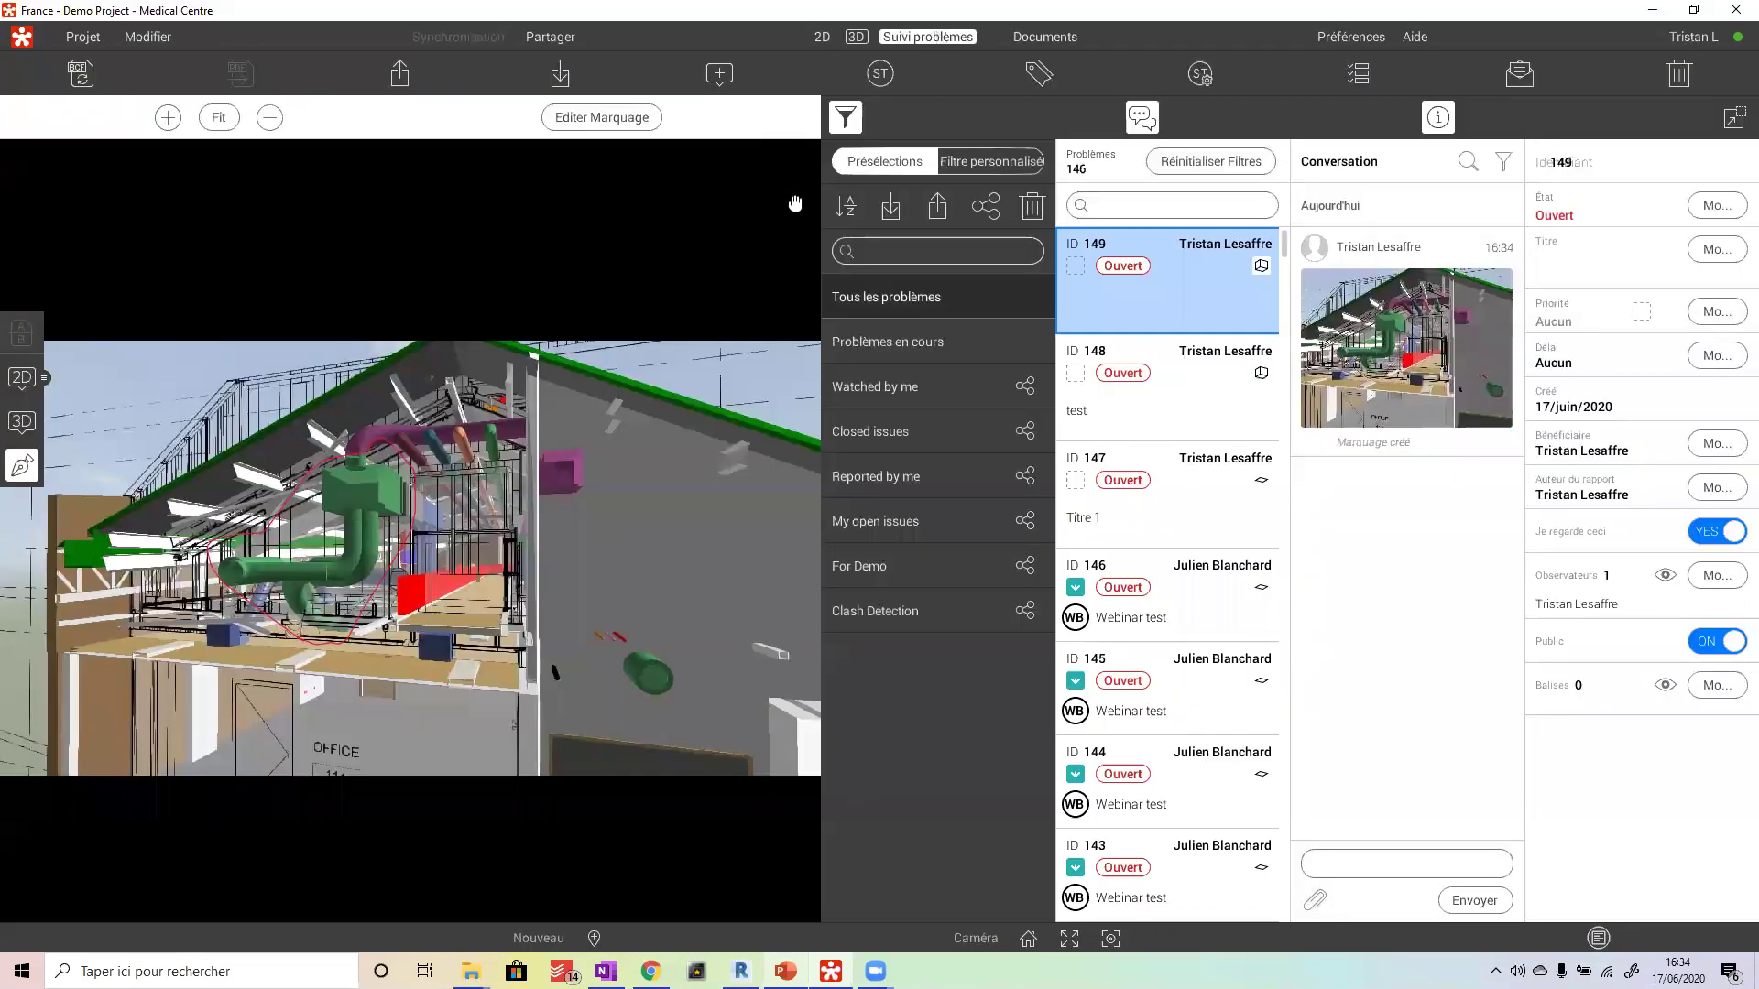
pyautogui.click(898, 566)
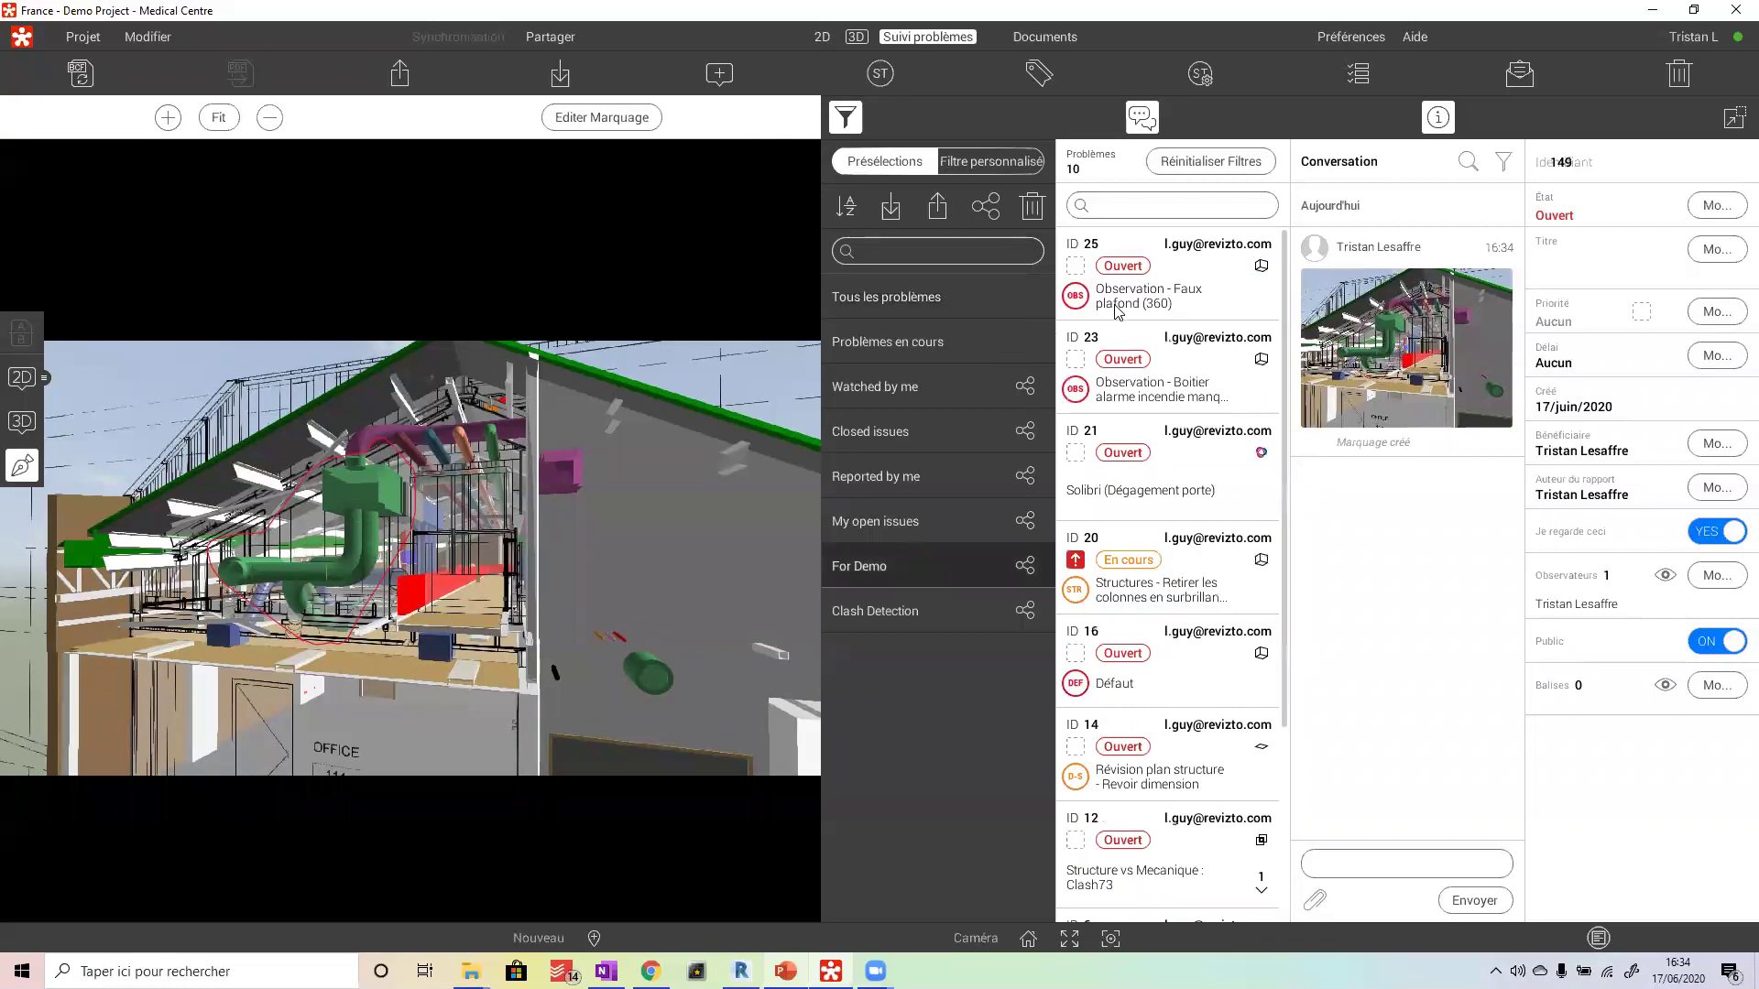
# - Open the issue "Observation - Faux plafond (360)", inspect its location in 3D and return to its markup snapshot
pyautogui.click(1177, 286)
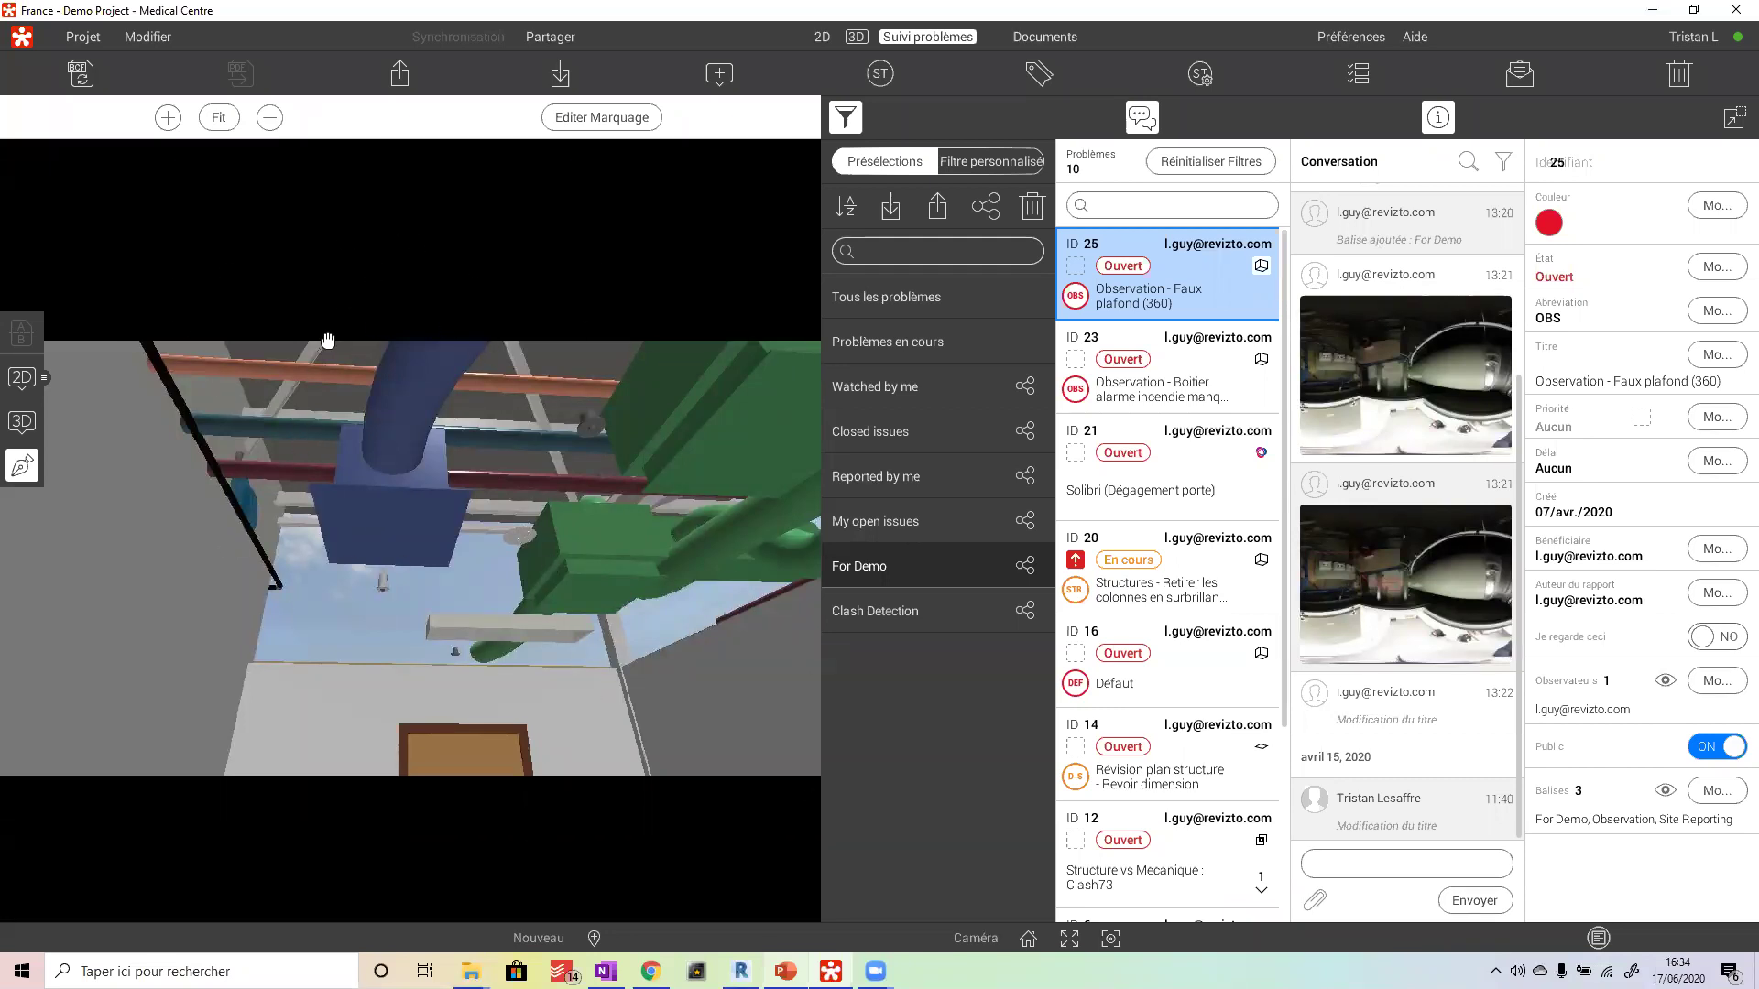
pyautogui.click(22, 424)
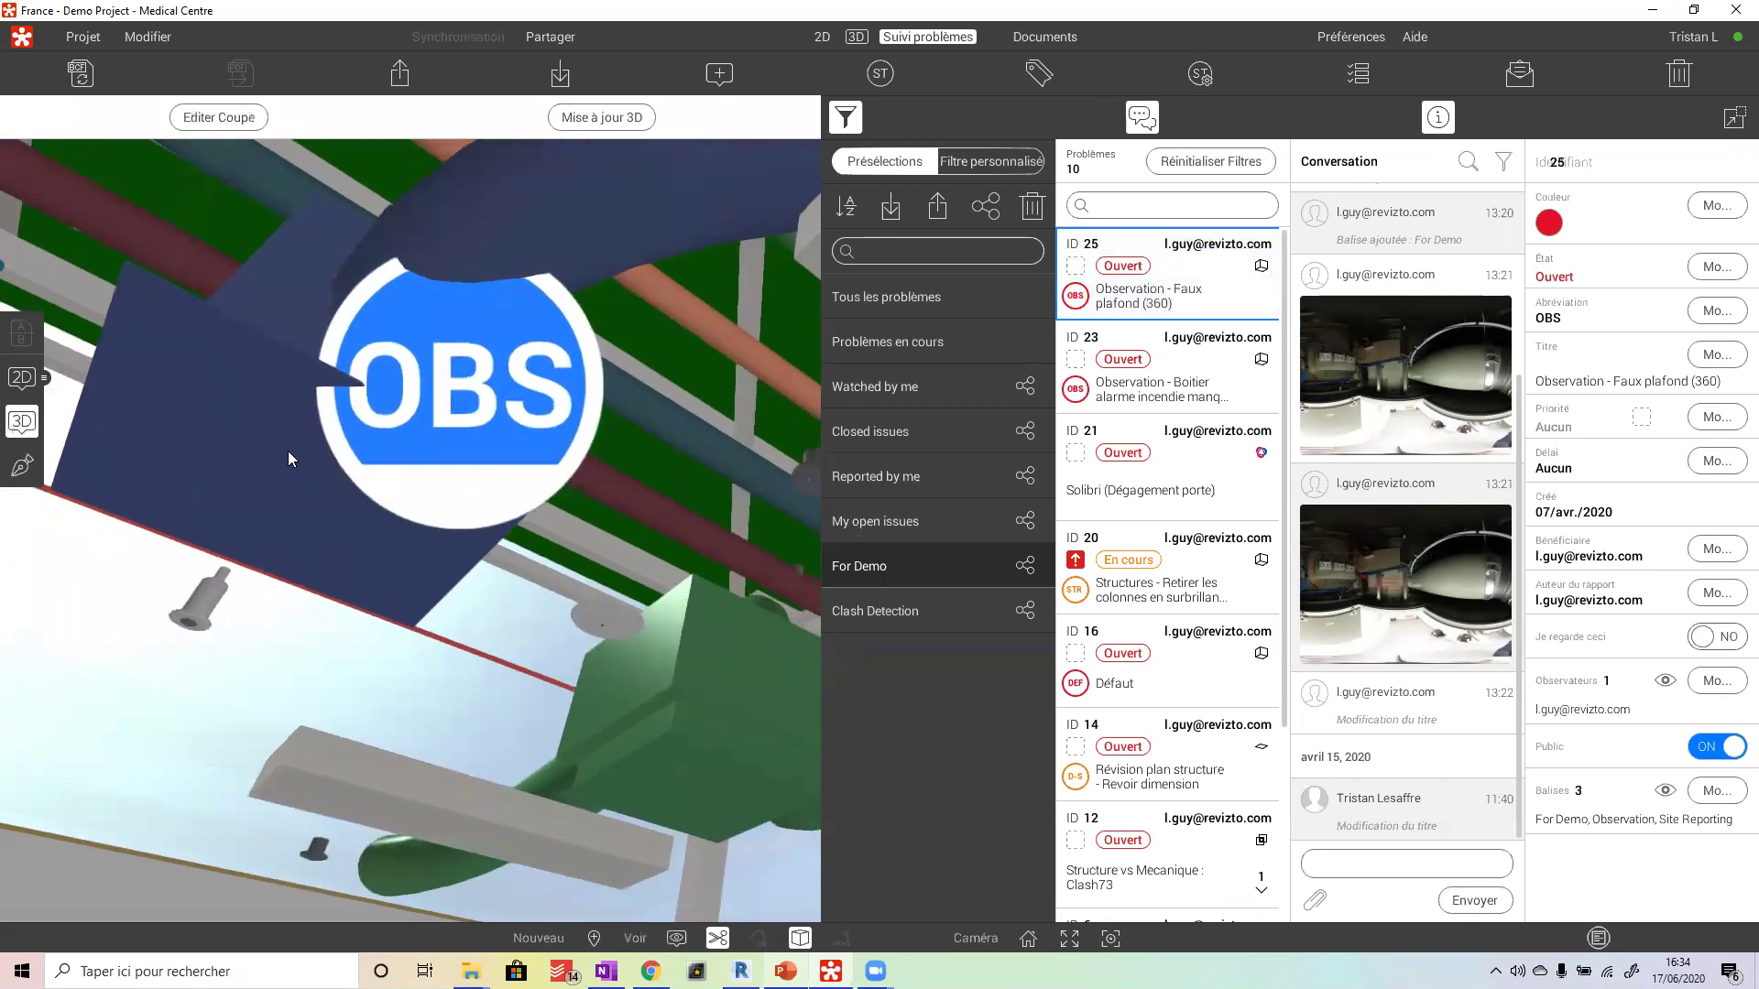
pyautogui.click(23, 466)
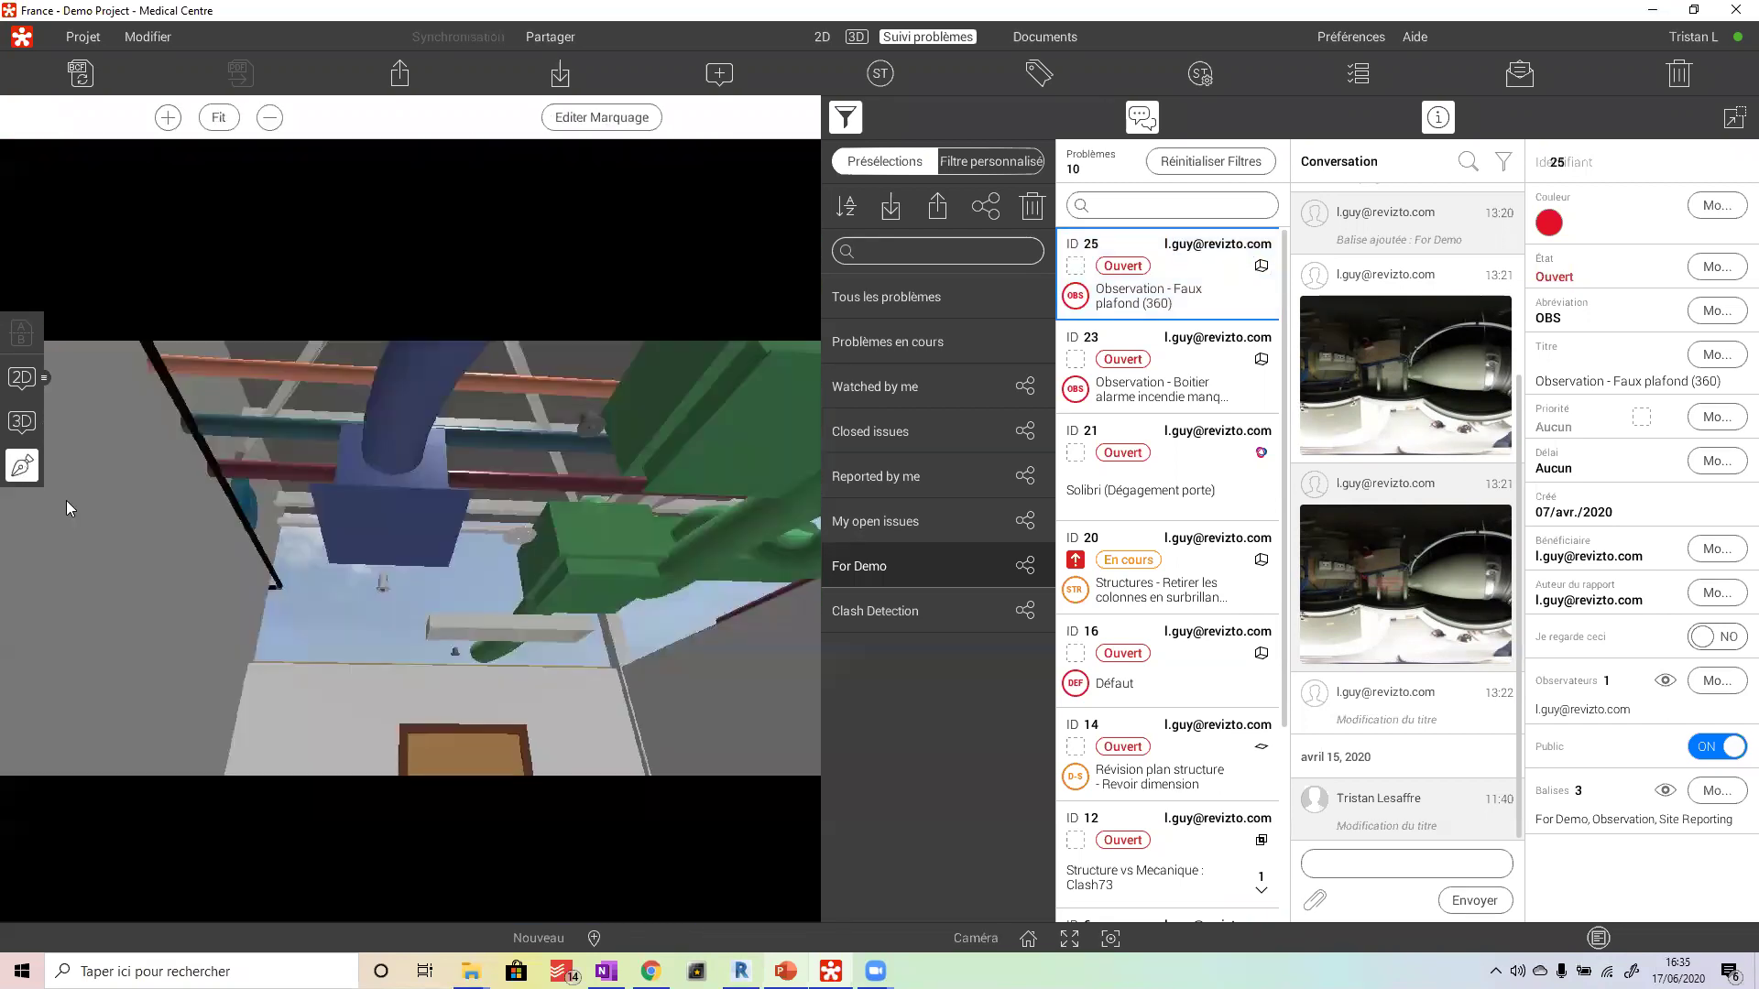
# - Open the ceiling issue's first attached 360° photo, R0010189.JPG, look around the ceiling void and close it
pyautogui.click(1406, 337)
pyautogui.moveTo(456, 366); pyautogui.dragTo(896, 356)
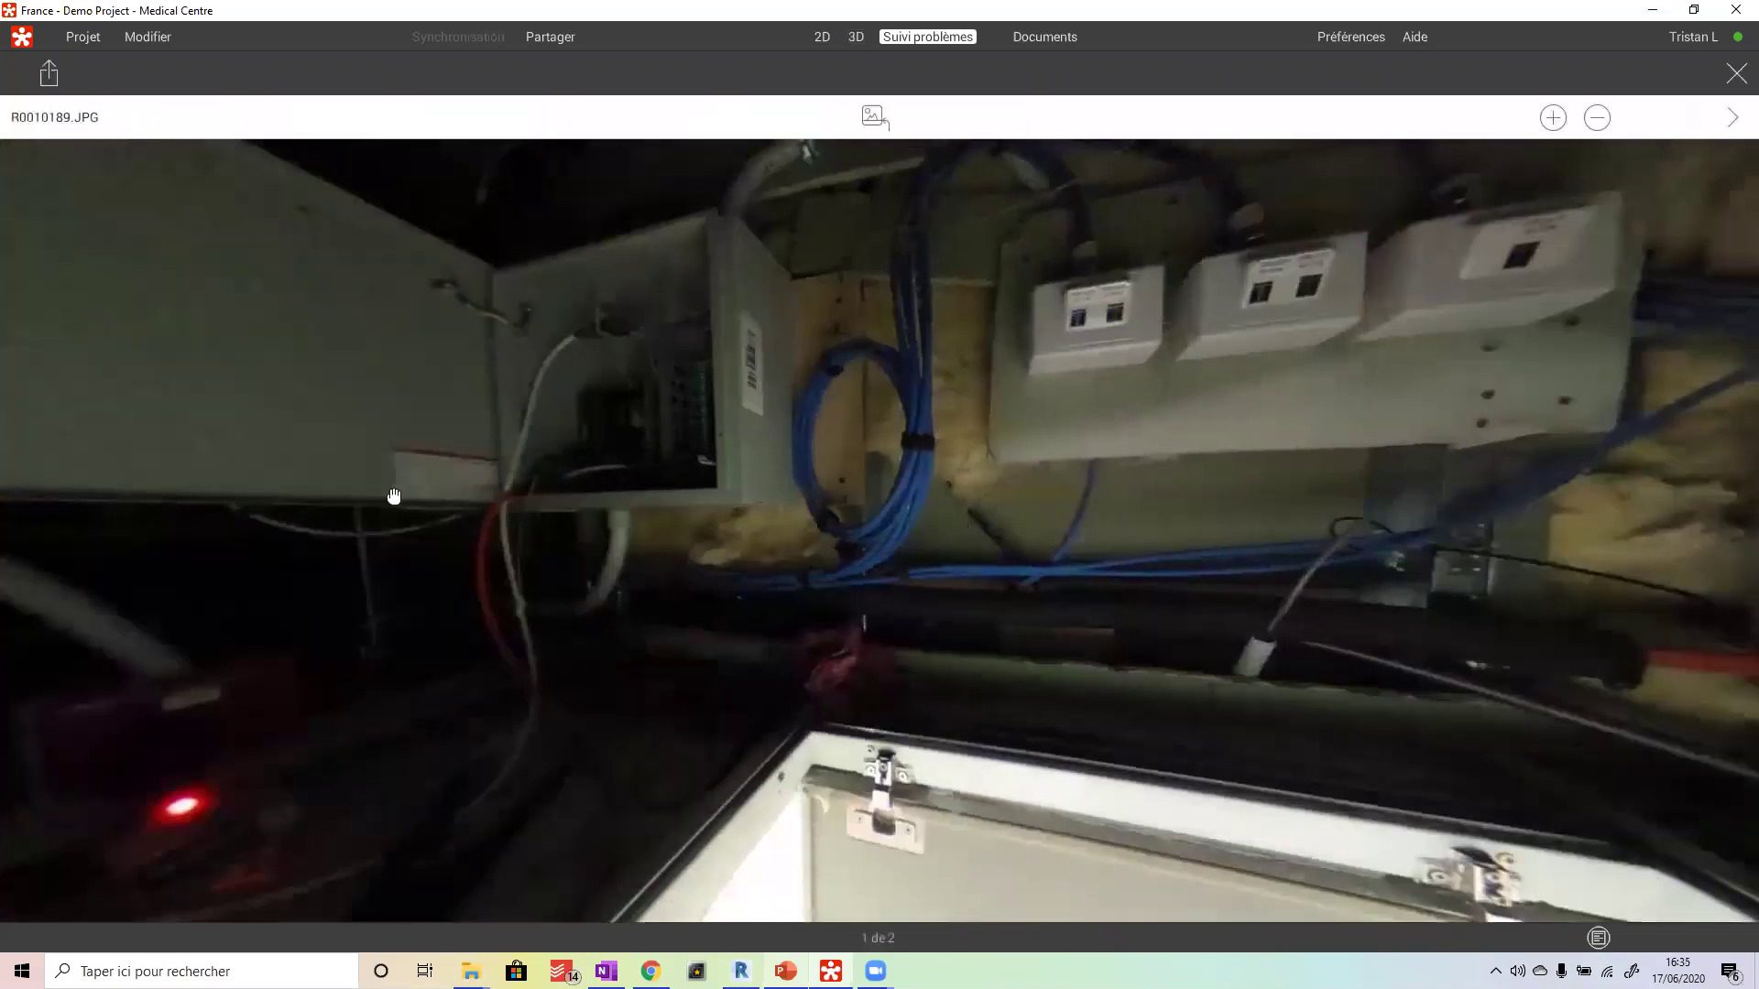
pyautogui.moveTo(392, 498); pyautogui.dragTo(931, 452)
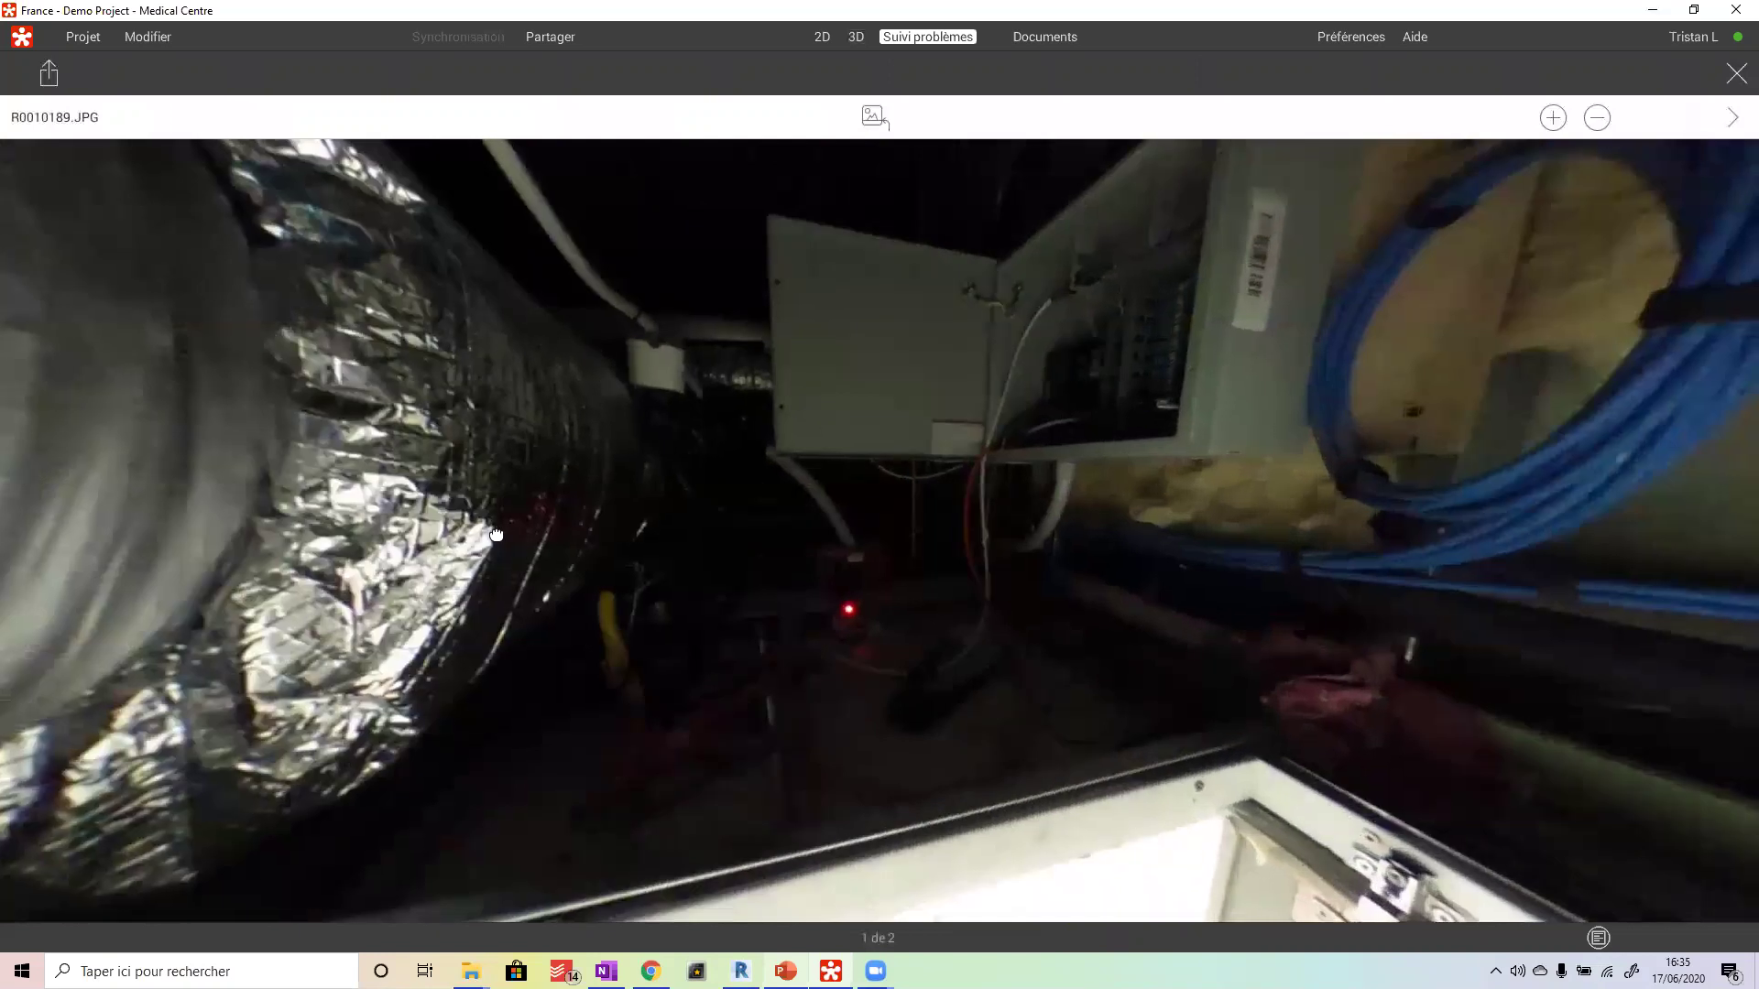
pyautogui.moveTo(531, 533); pyautogui.dragTo(1101, 411)
pyautogui.moveTo(272, 444); pyautogui.dragTo(318, 377)
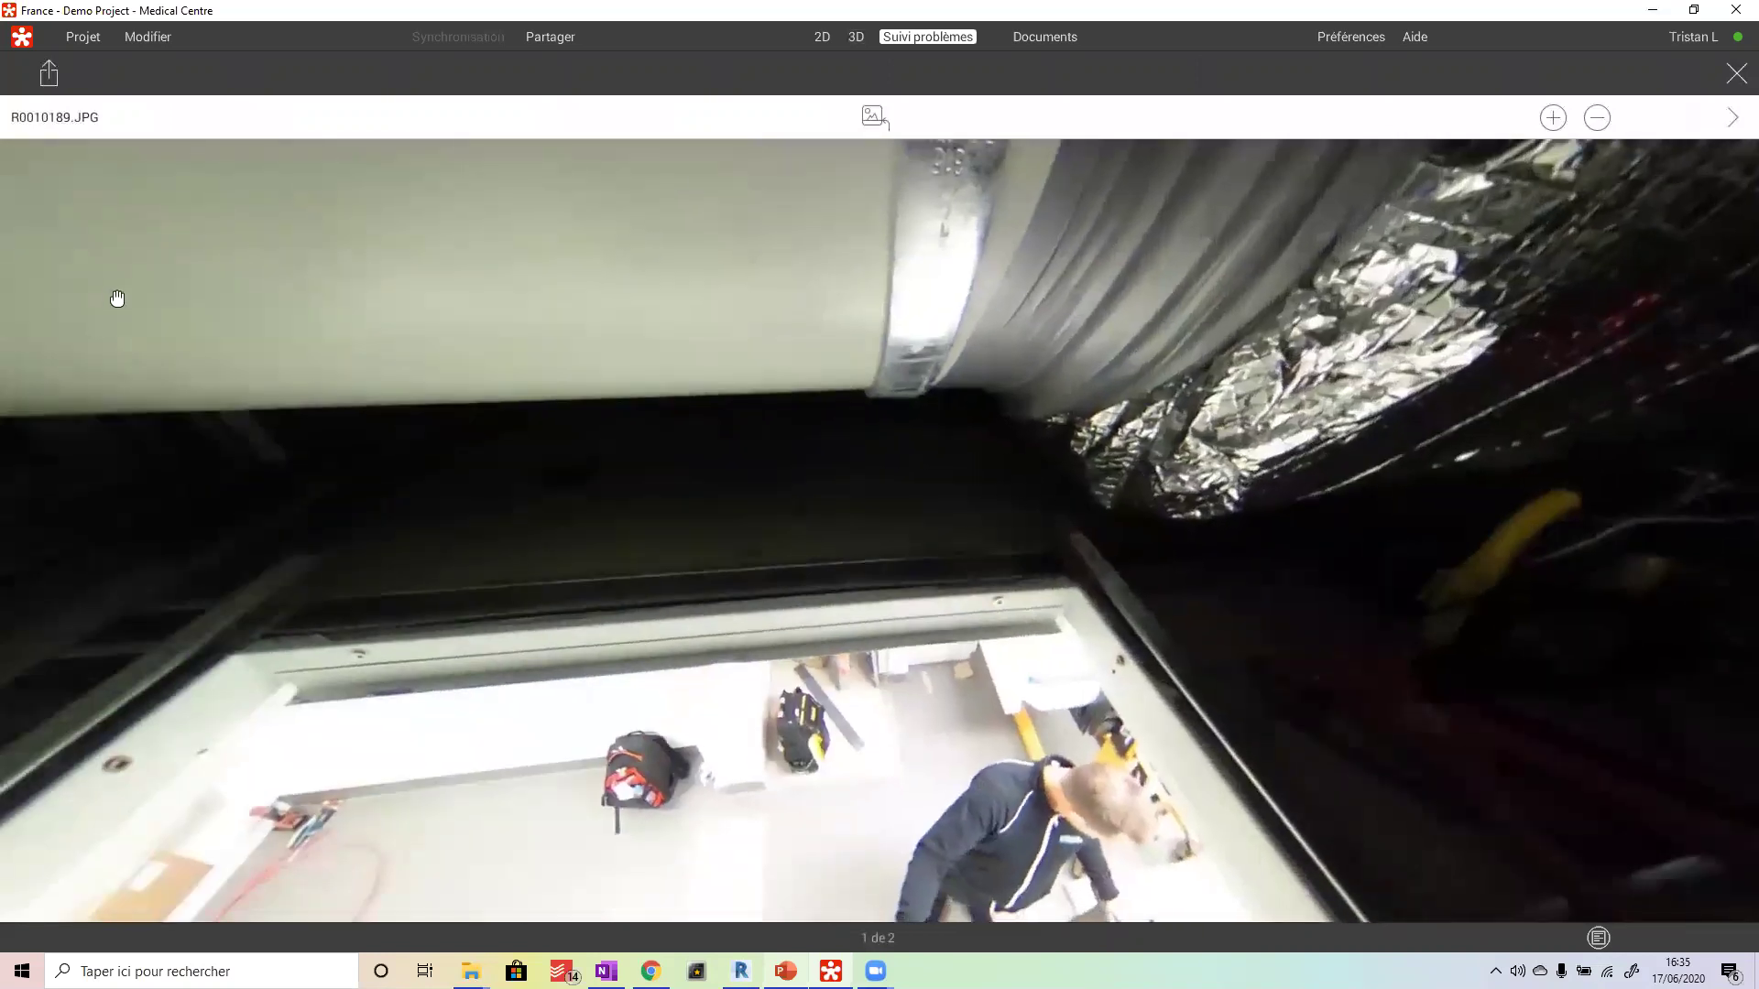
pyautogui.moveTo(114, 294); pyautogui.dragTo(700, 344)
pyautogui.click(1596, 117)
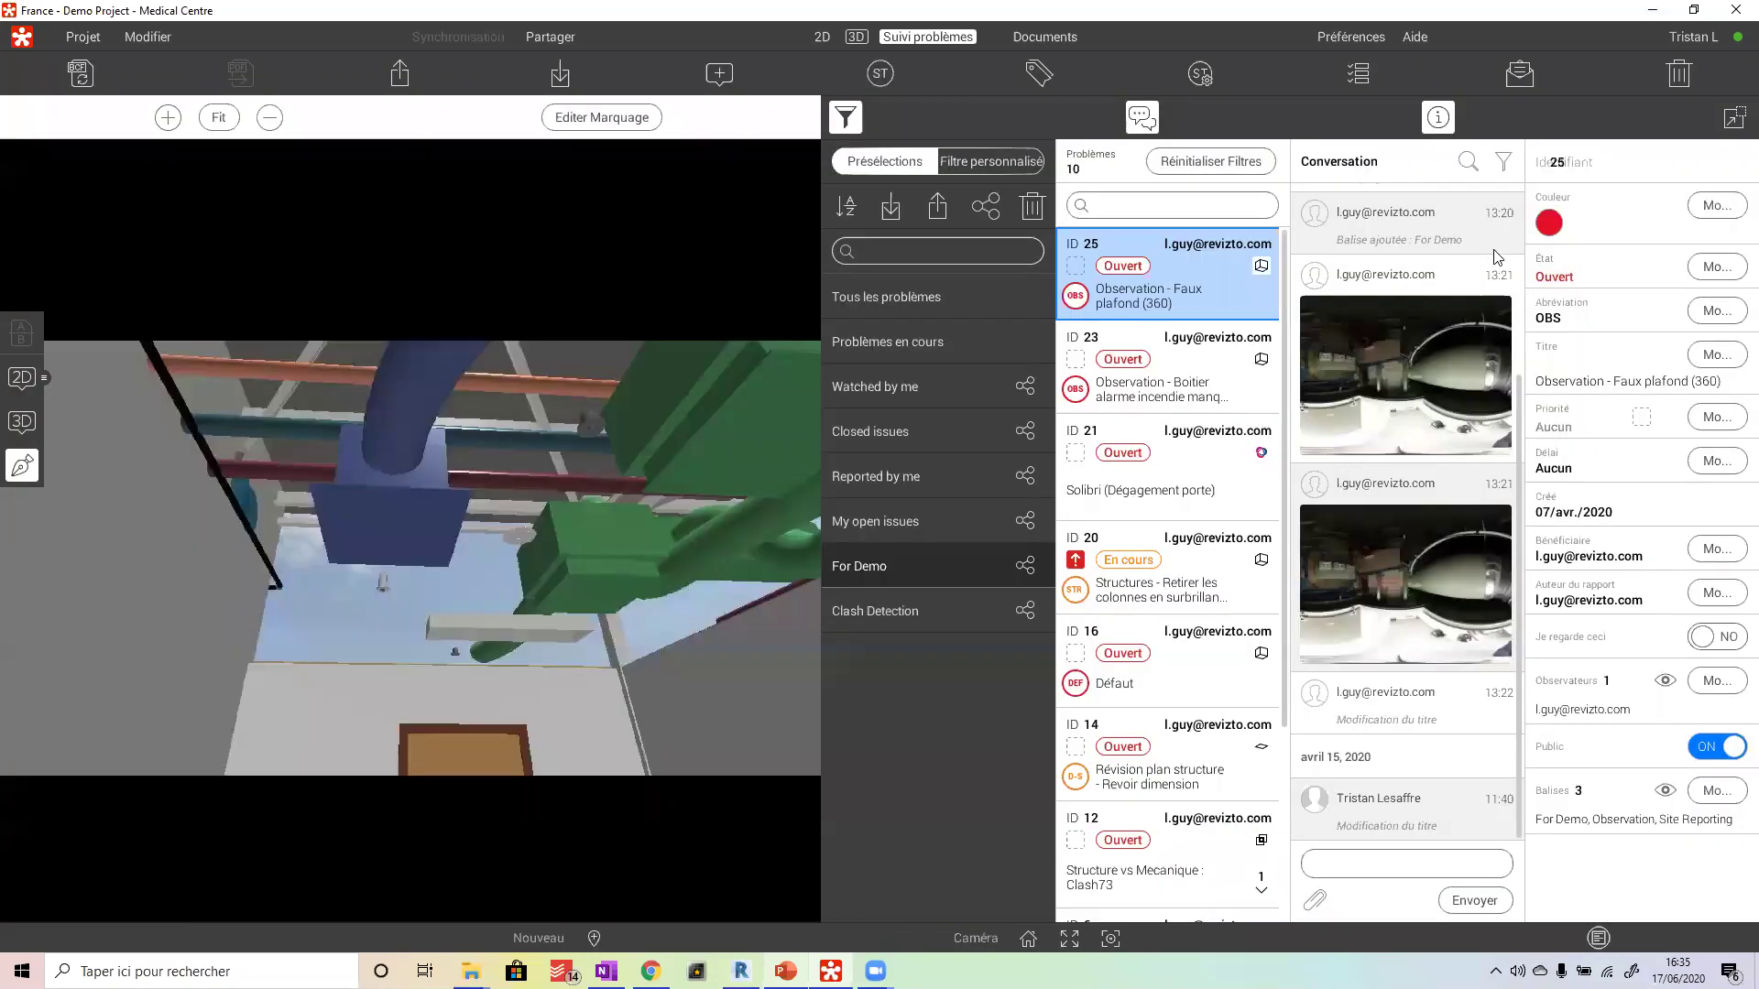
pyautogui.click(1736, 73)
# - Open the missing fire alarm panel observation issue and view its attached photo IMG_8158.jpg
pyautogui.scroll(-1, 1273, 378)
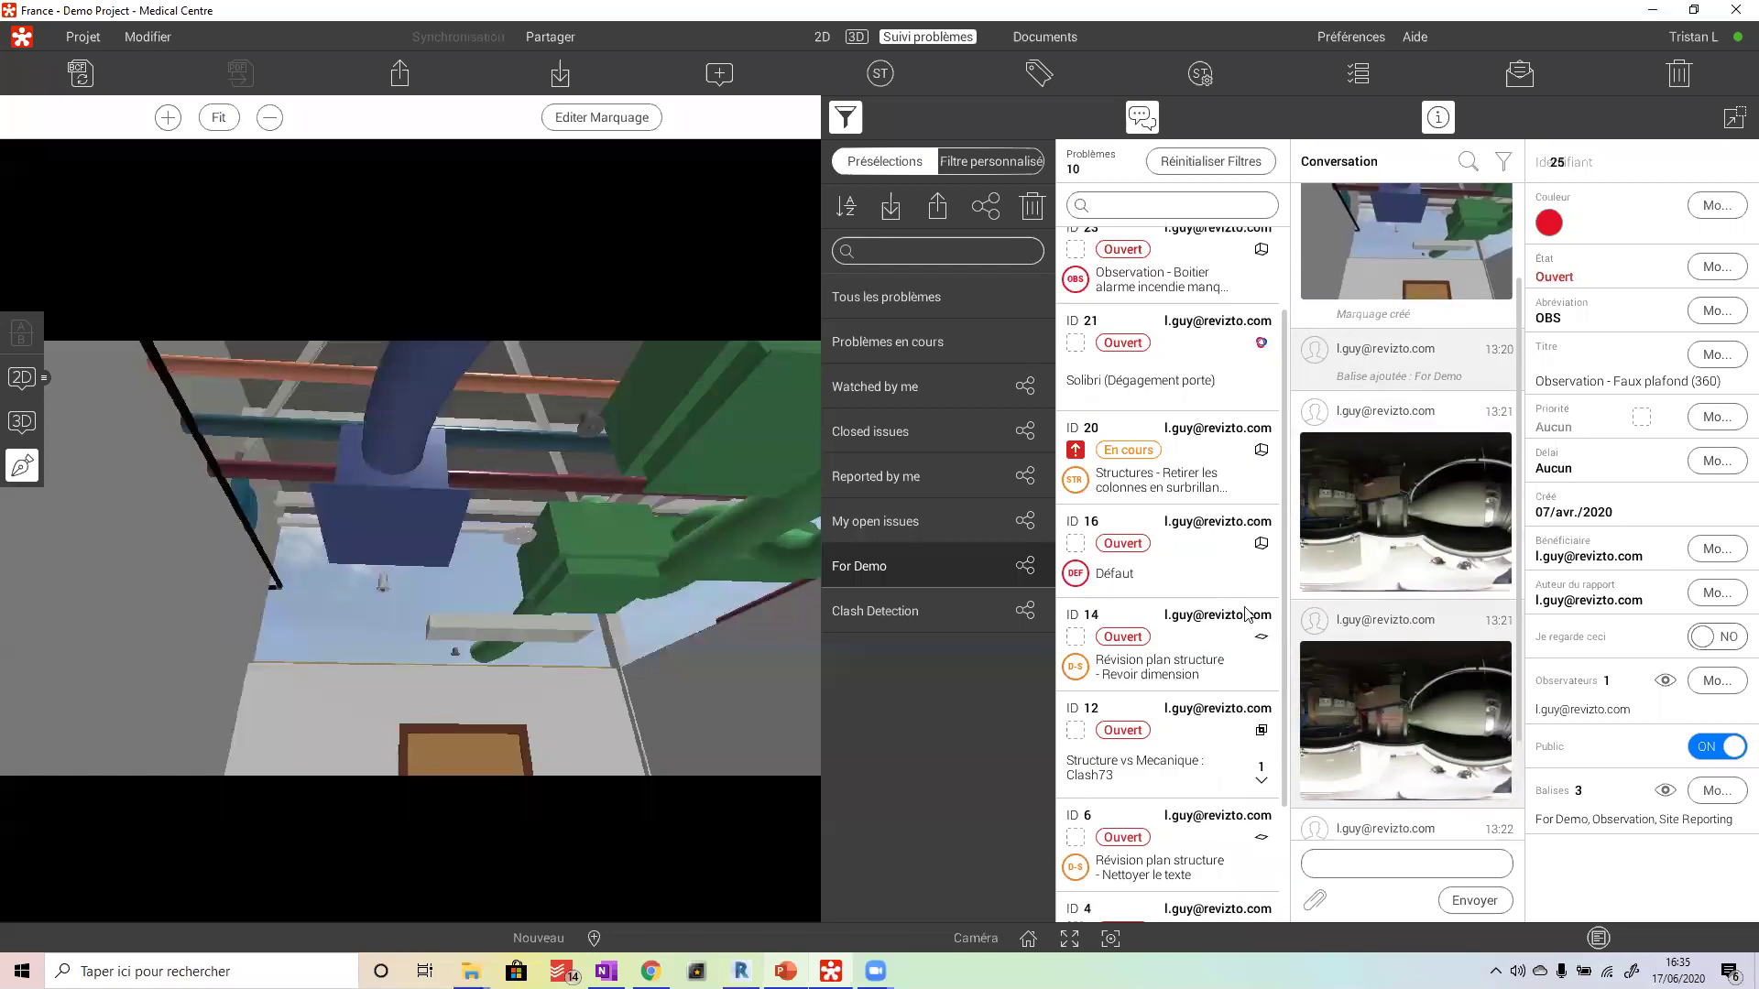
pyautogui.scroll(1, 1246, 613)
pyautogui.click(1202, 325)
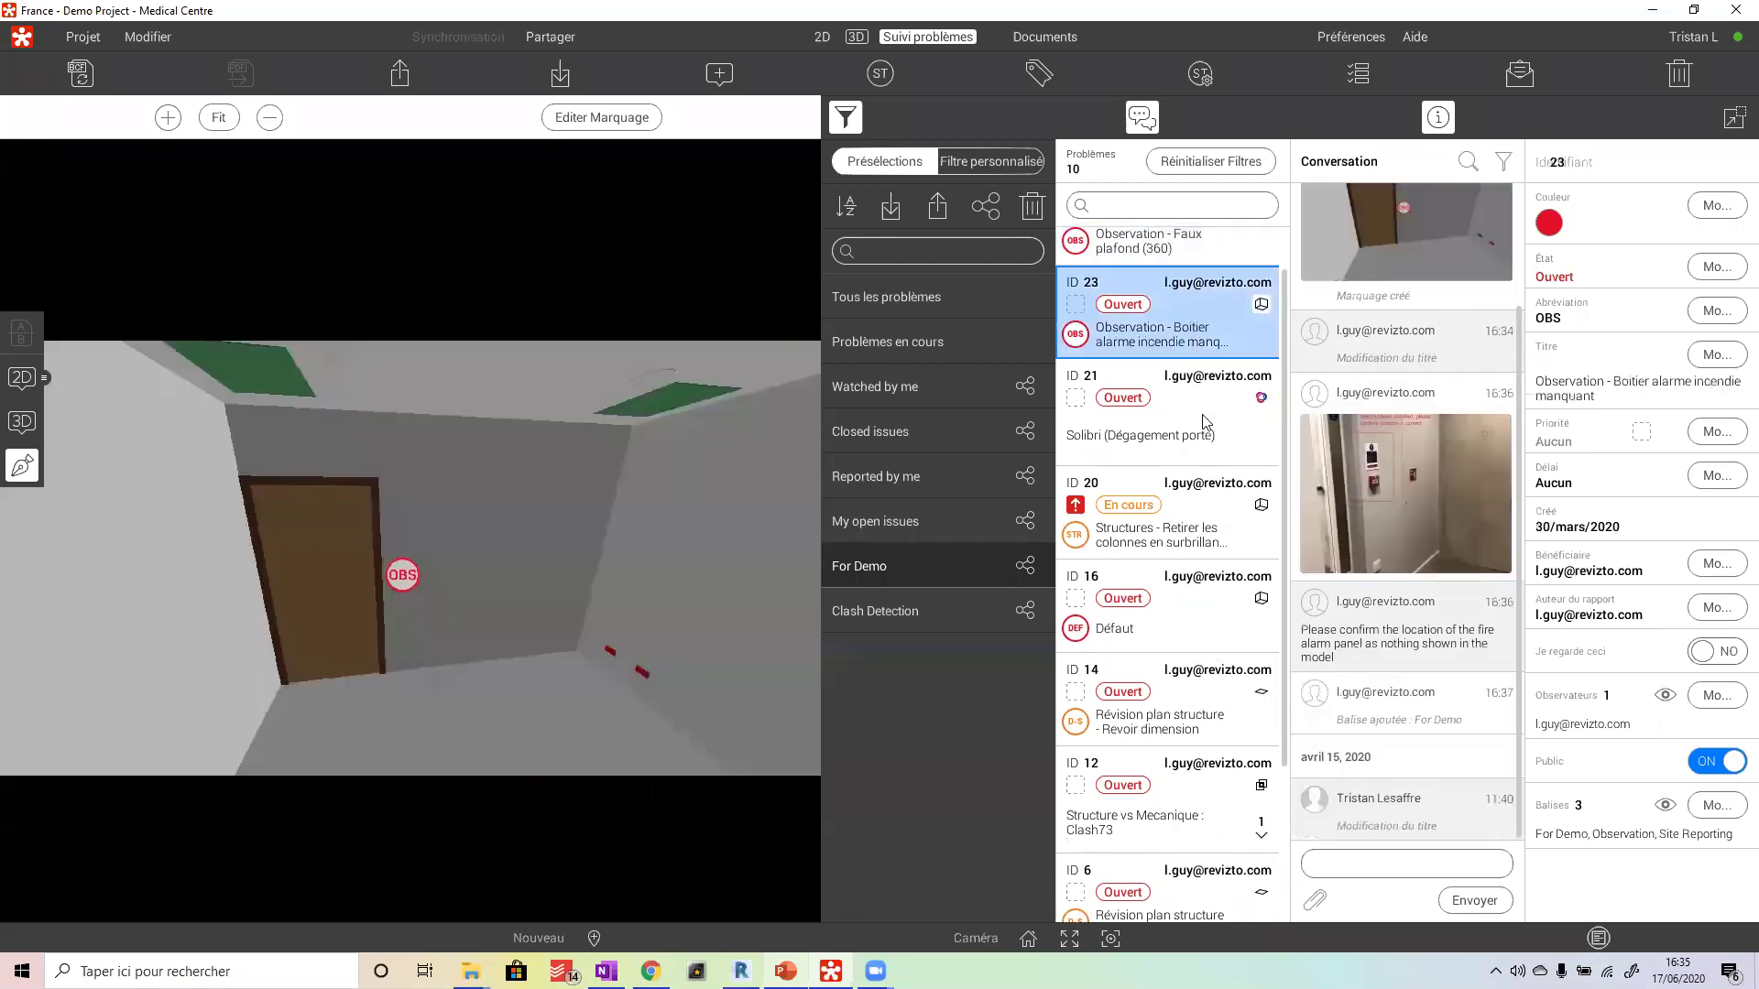
pyautogui.click(1354, 476)
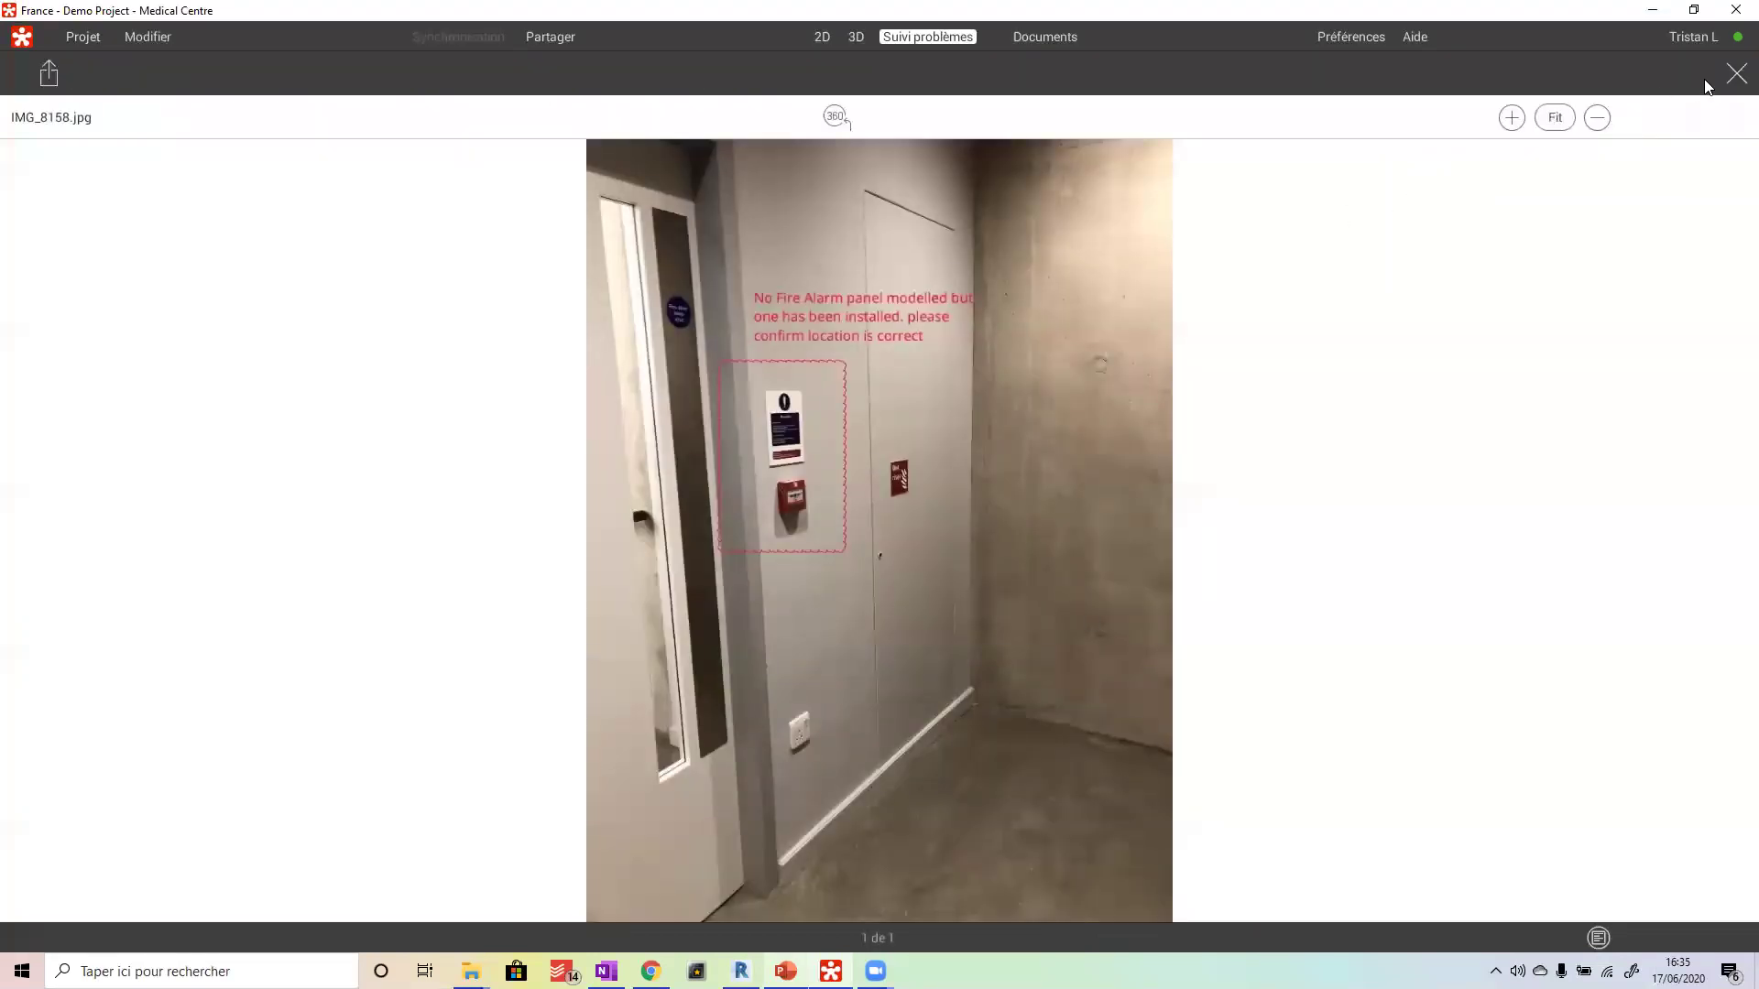
pyautogui.click(1736, 73)
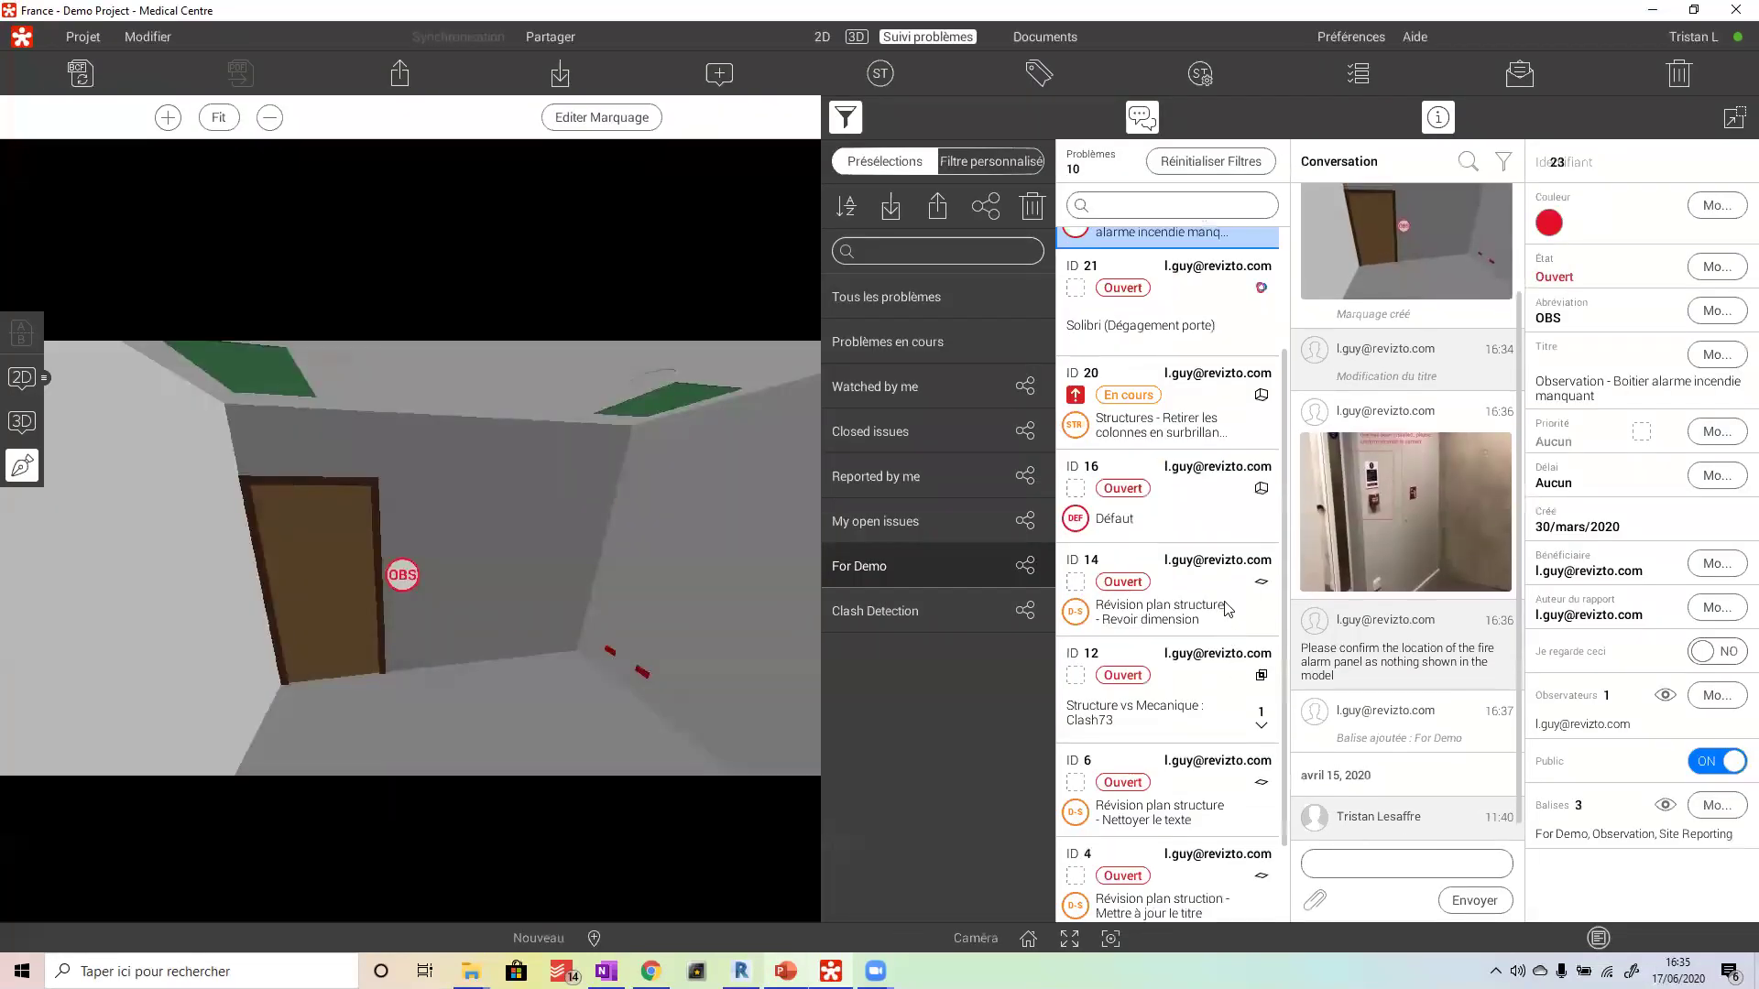
# - View the Défaut issue's attached photo IMG_8164.jpg and open the 2D issue "Révision plan structure - Revoir dimension"
pyautogui.click(1220, 517)
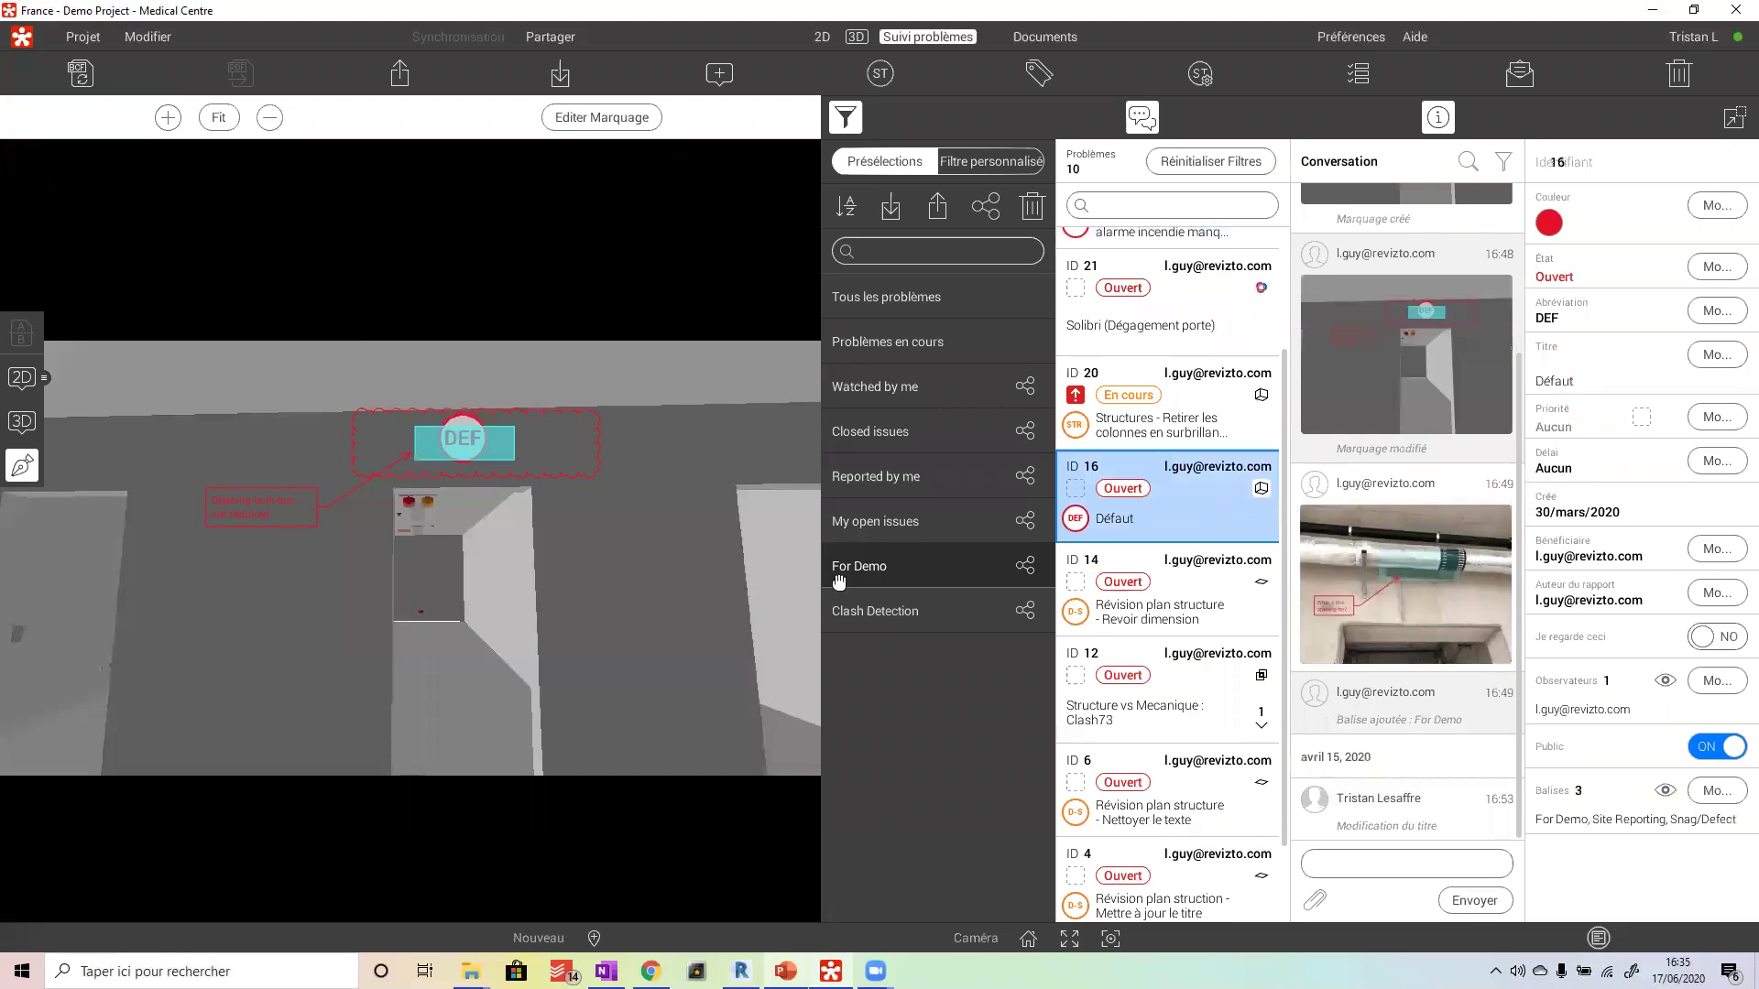
pyautogui.click(1439, 592)
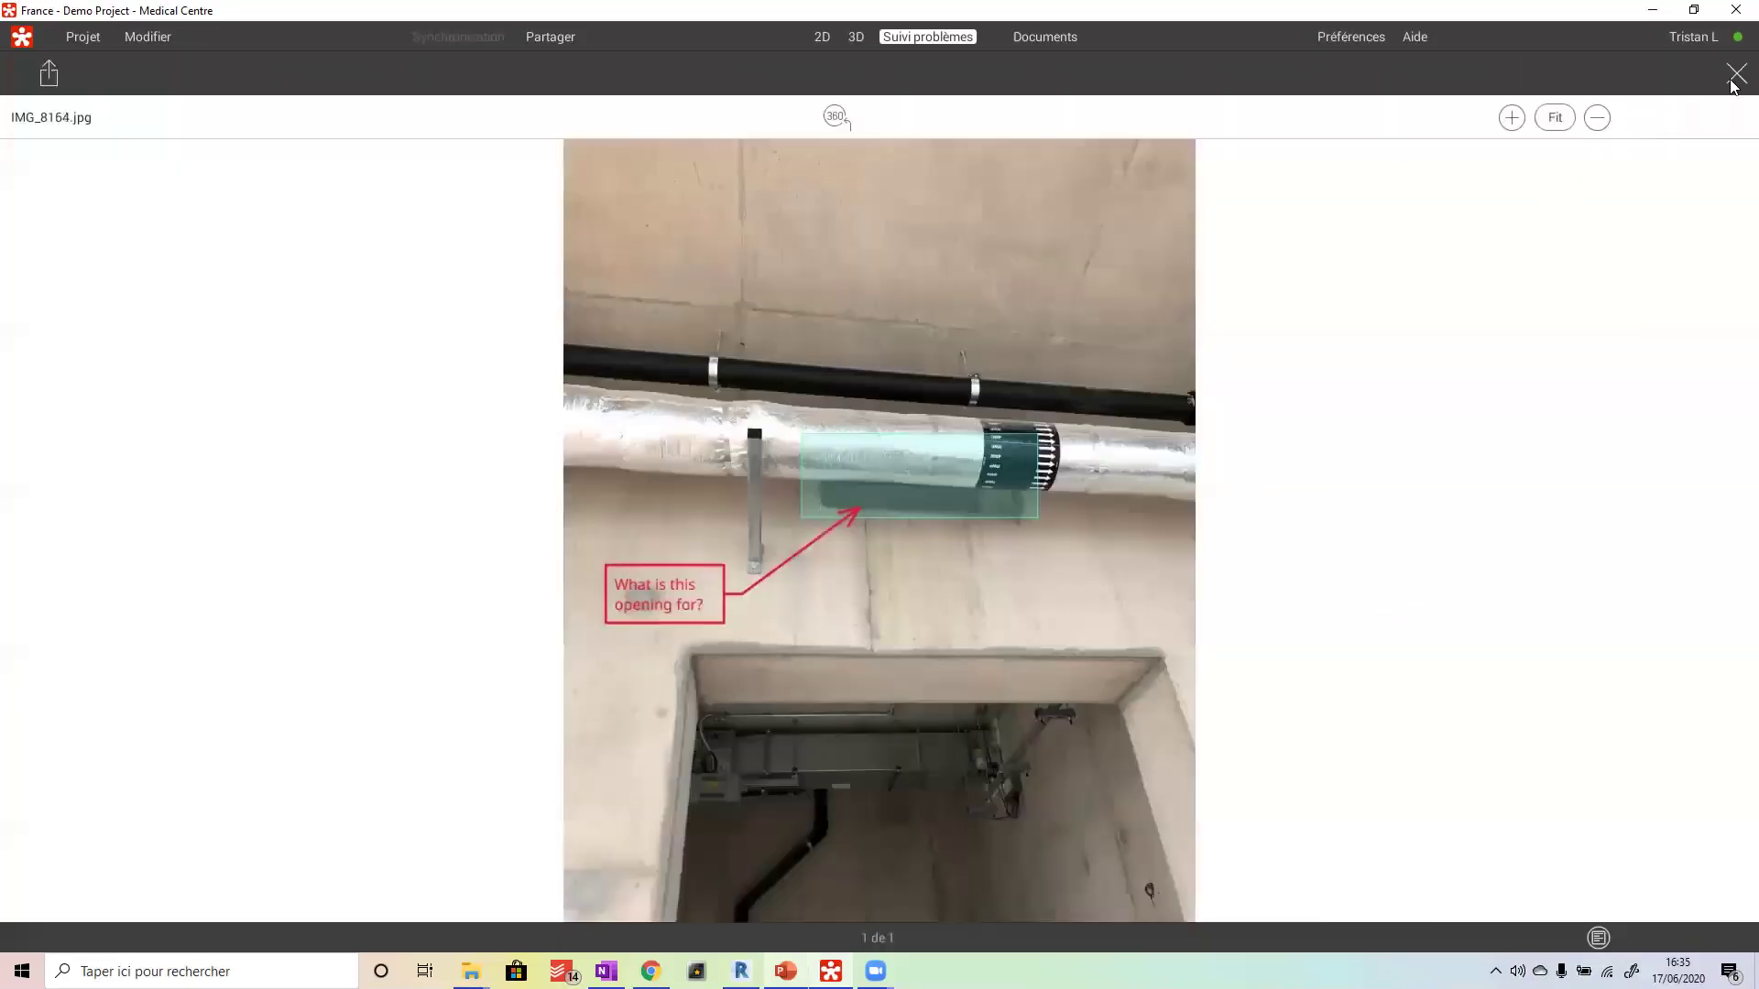
pyautogui.press('Escape')
pyautogui.scroll(-1, 1255, 575)
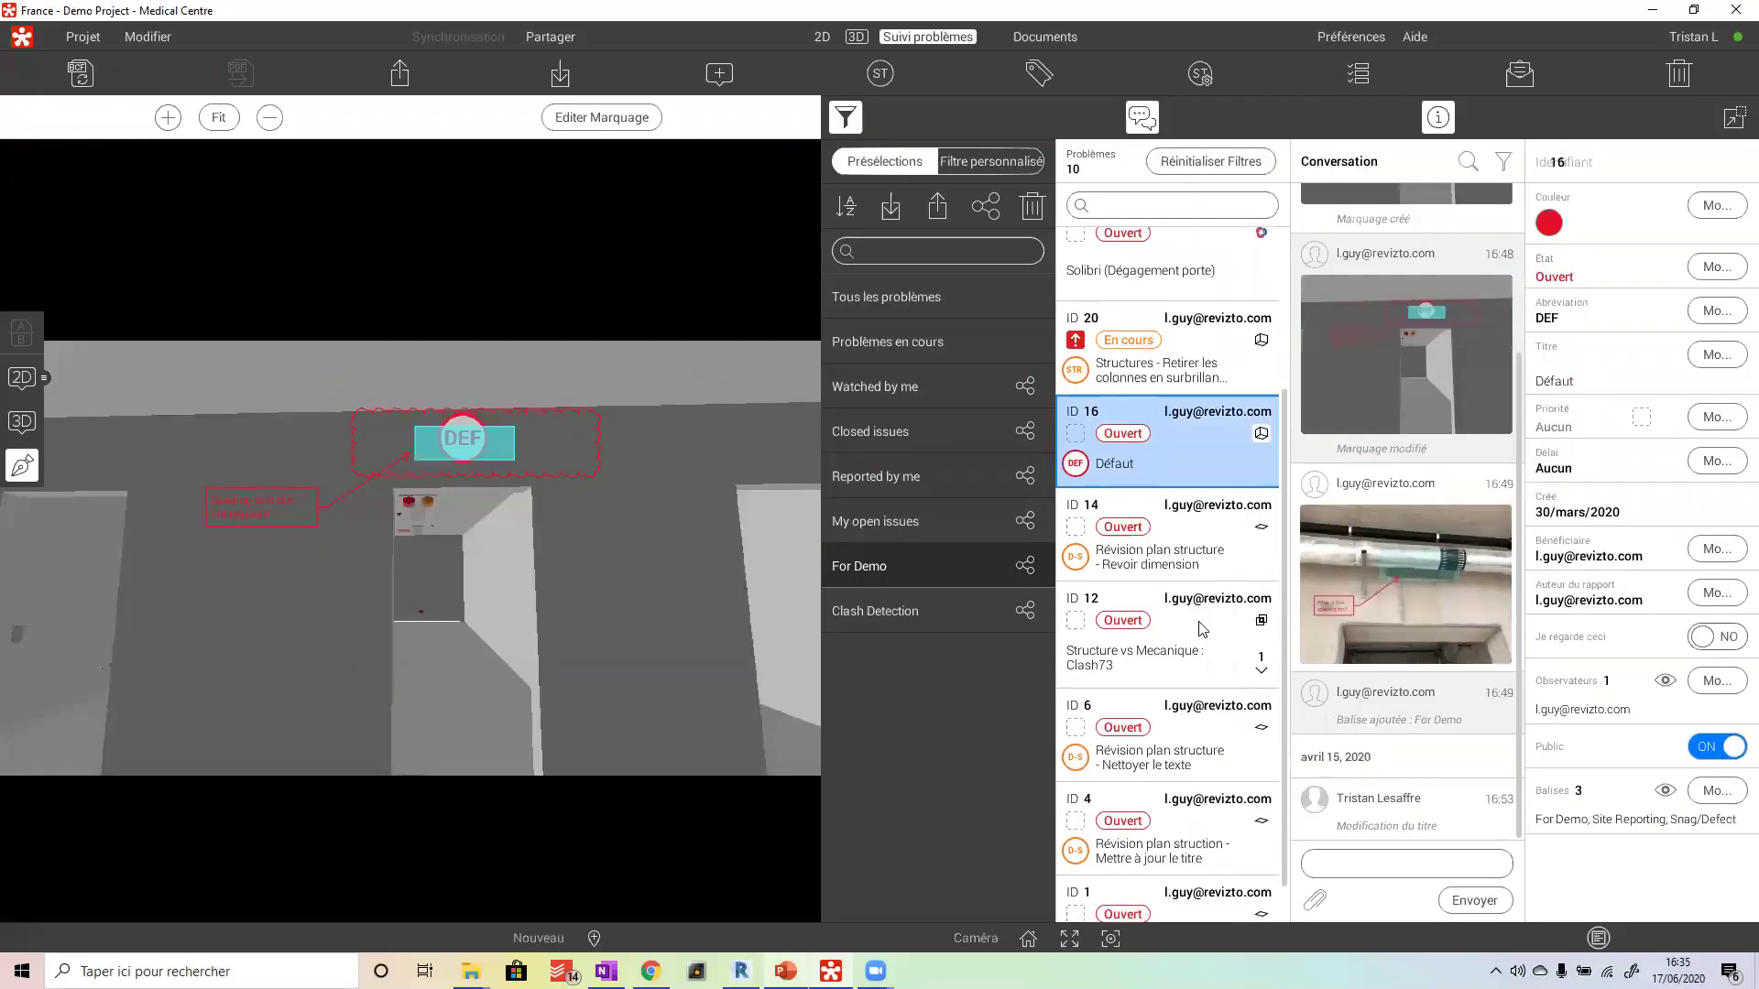
pyautogui.click(1168, 535)
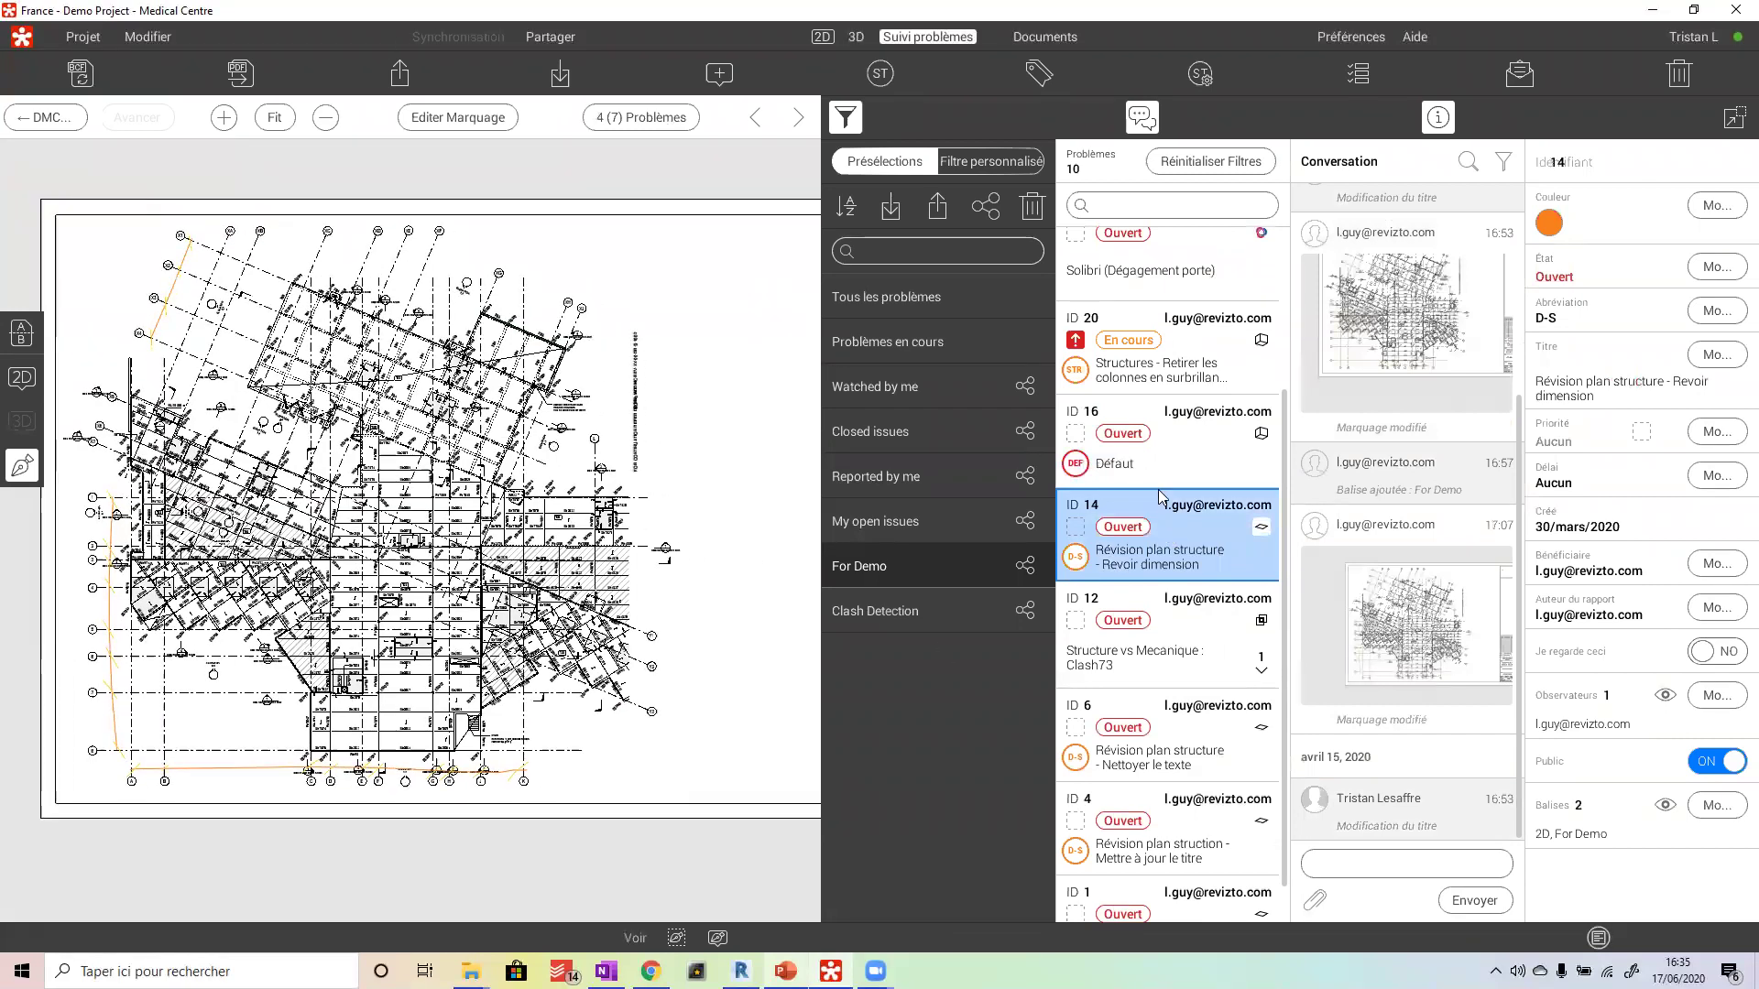
# - Open the critical Structures issue about removing the highlighted columns, zoom on its markup, and compare it with the live 3D view
pyautogui.scroll(1, 1200, 502)
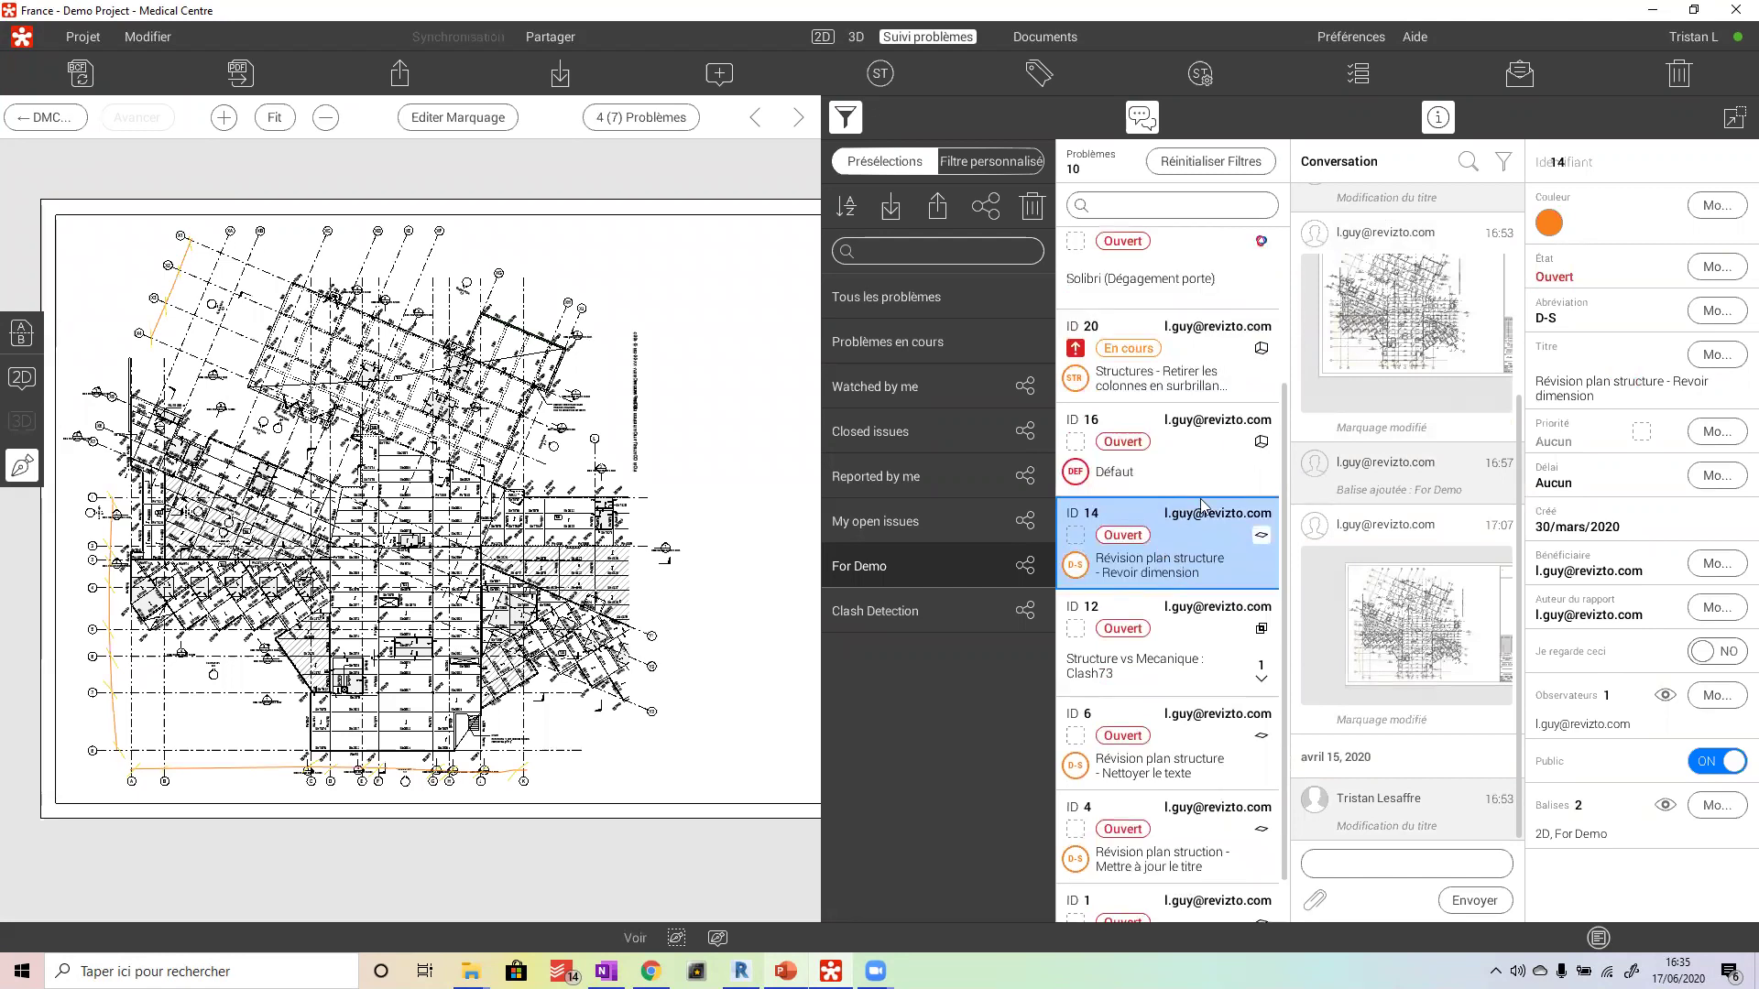
pyautogui.click(1193, 334)
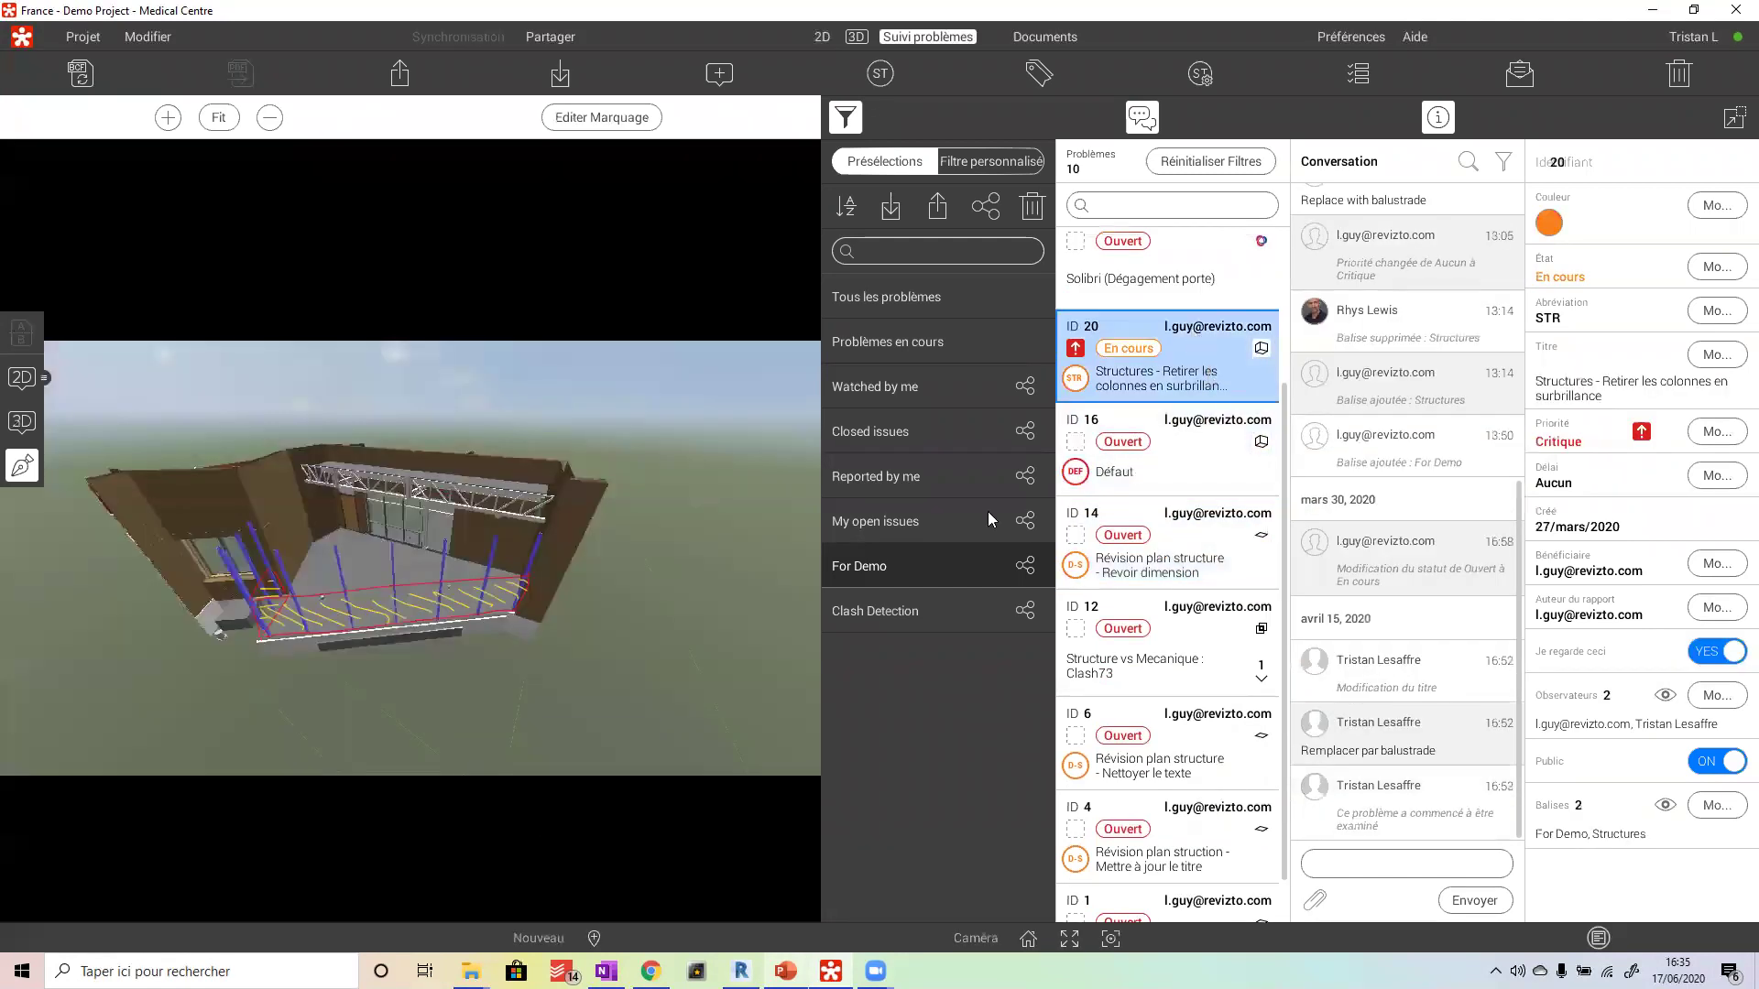
pyautogui.scroll(3, 586, 381)
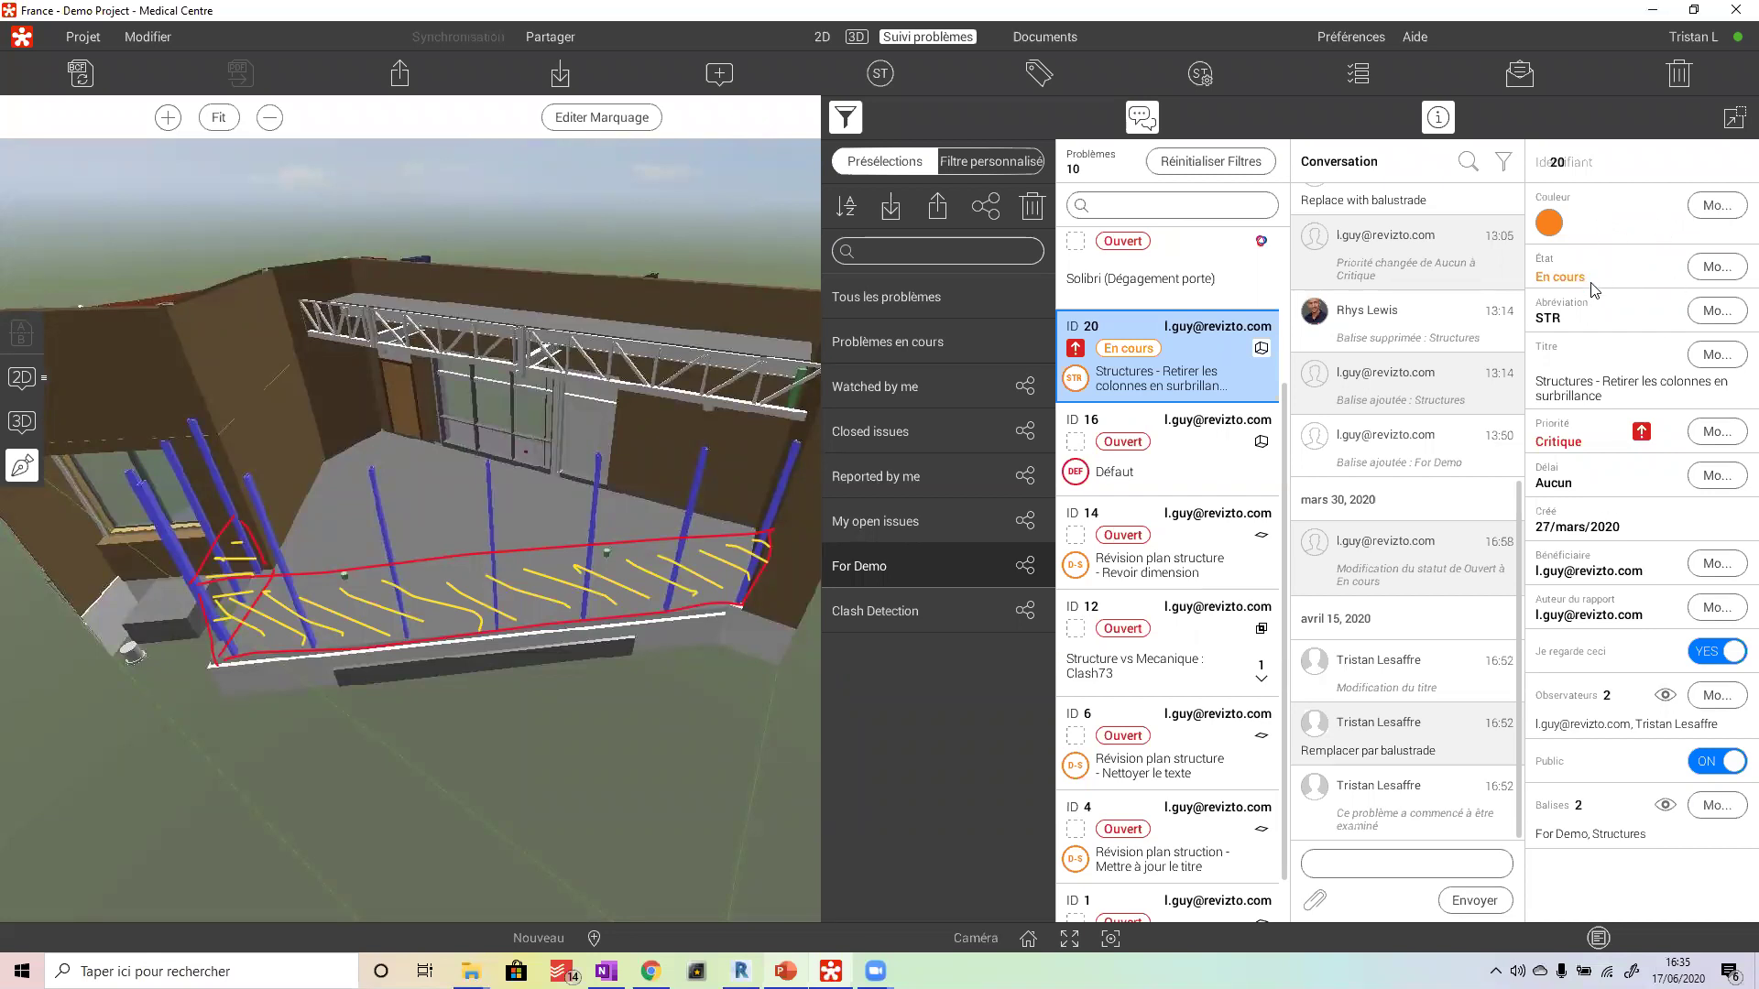
pyautogui.click(22, 422)
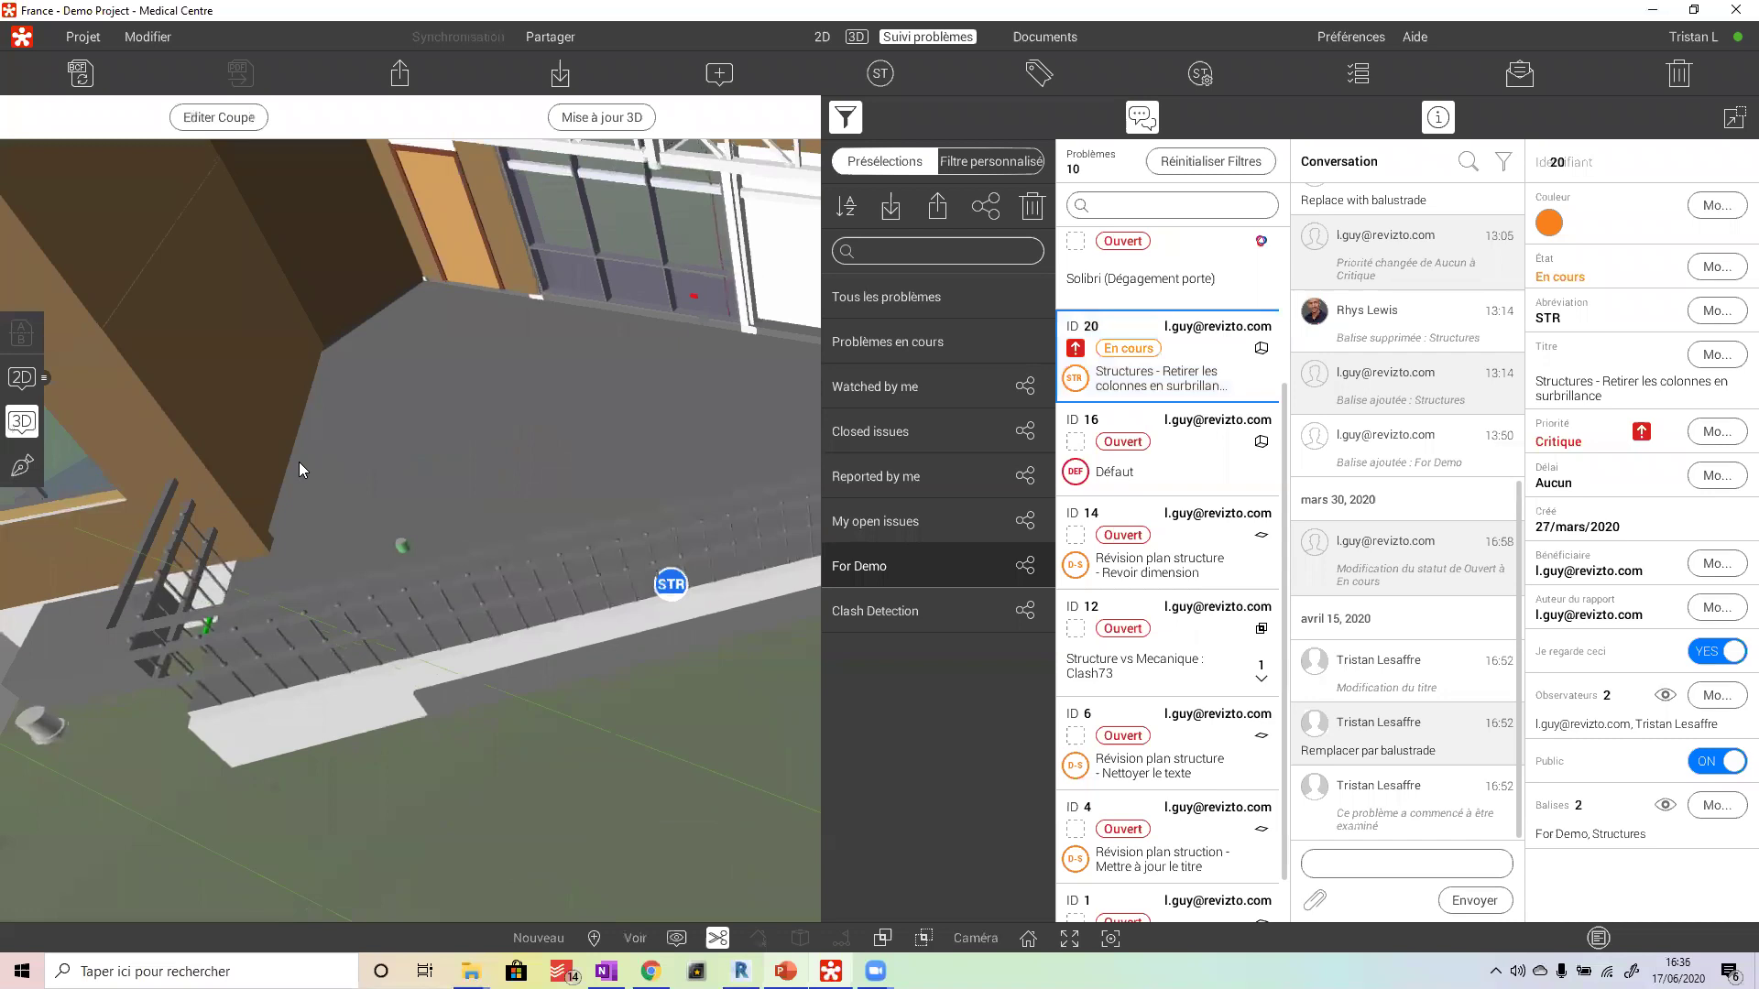
pyautogui.click(21, 467)
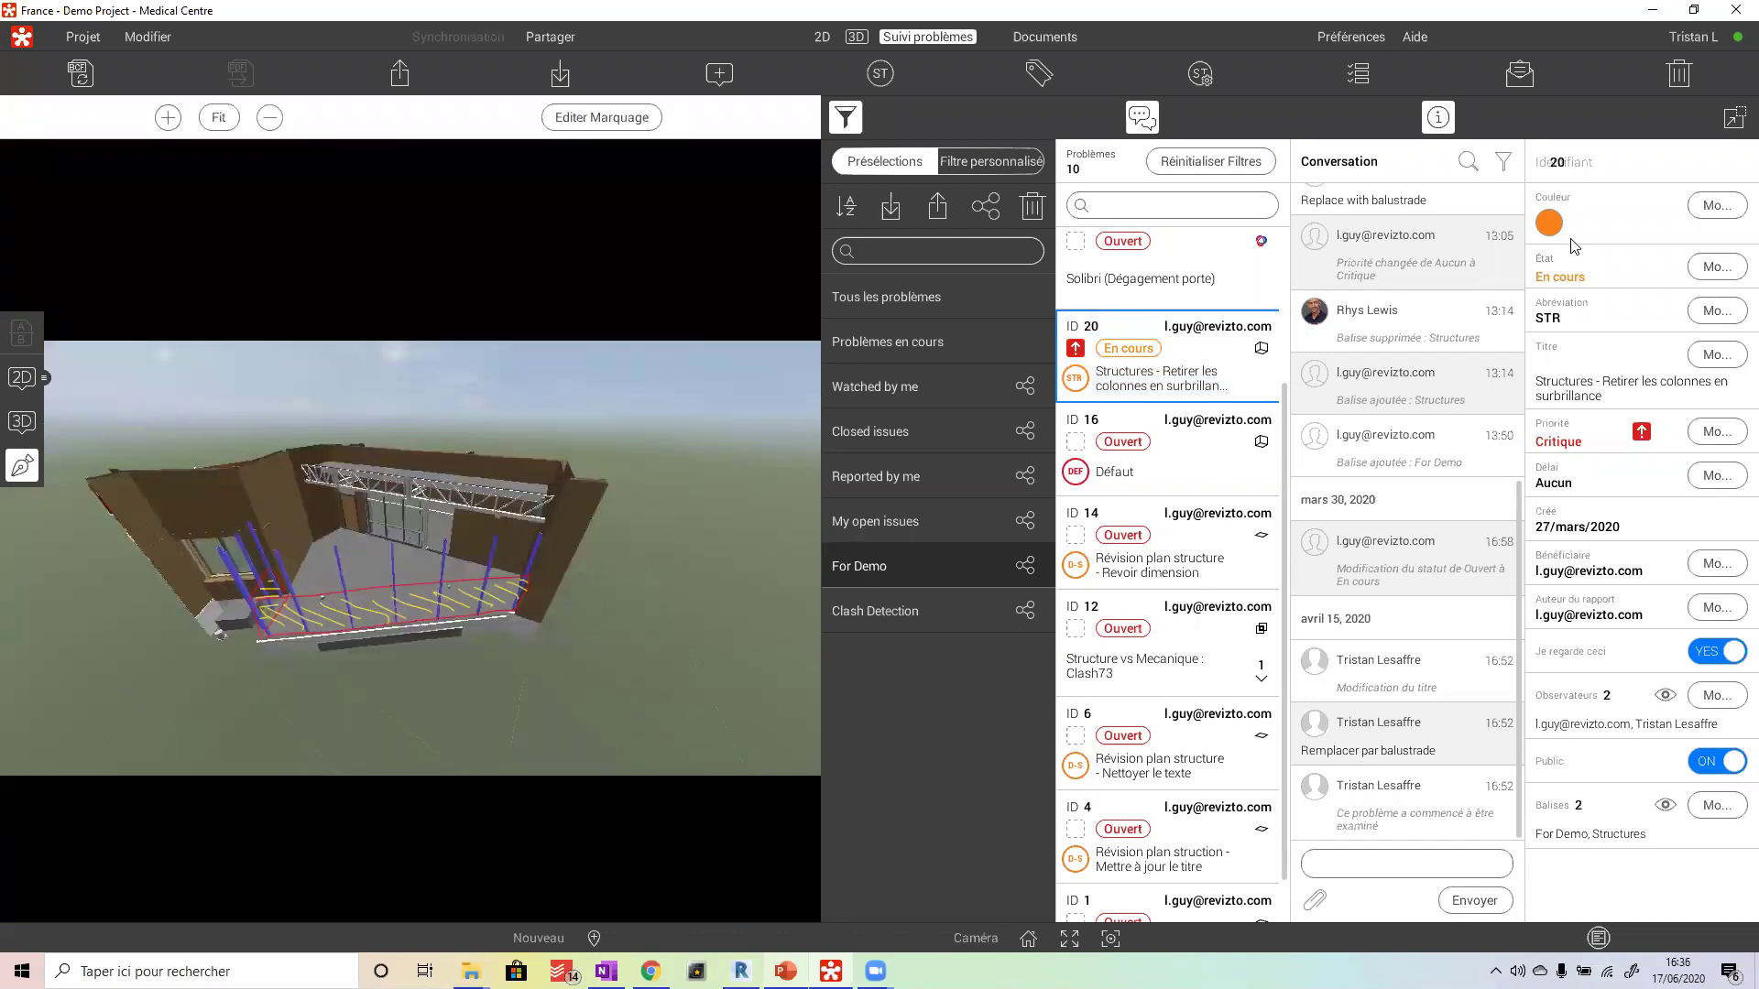
# - View the status choices available for the Structures columns issue and leave the editor without changing anything
pyautogui.click(1716, 206)
pyautogui.click(1726, 119)
pyautogui.click(1716, 267)
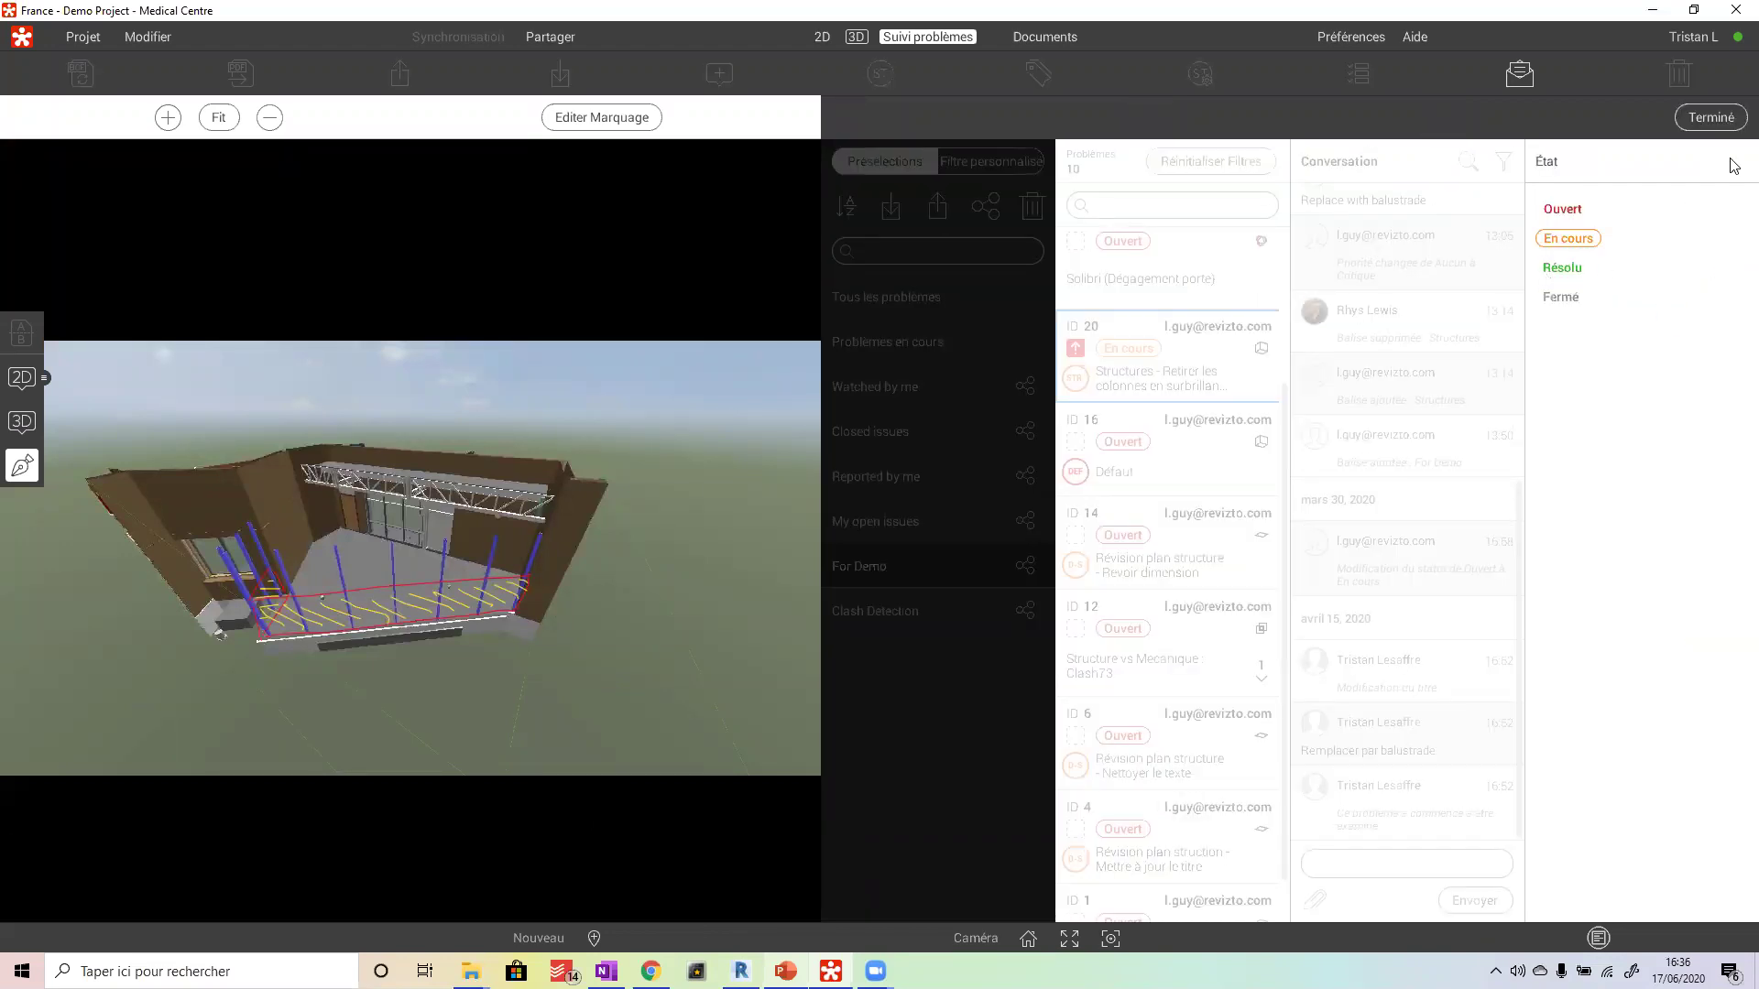
pyautogui.click(1726, 118)
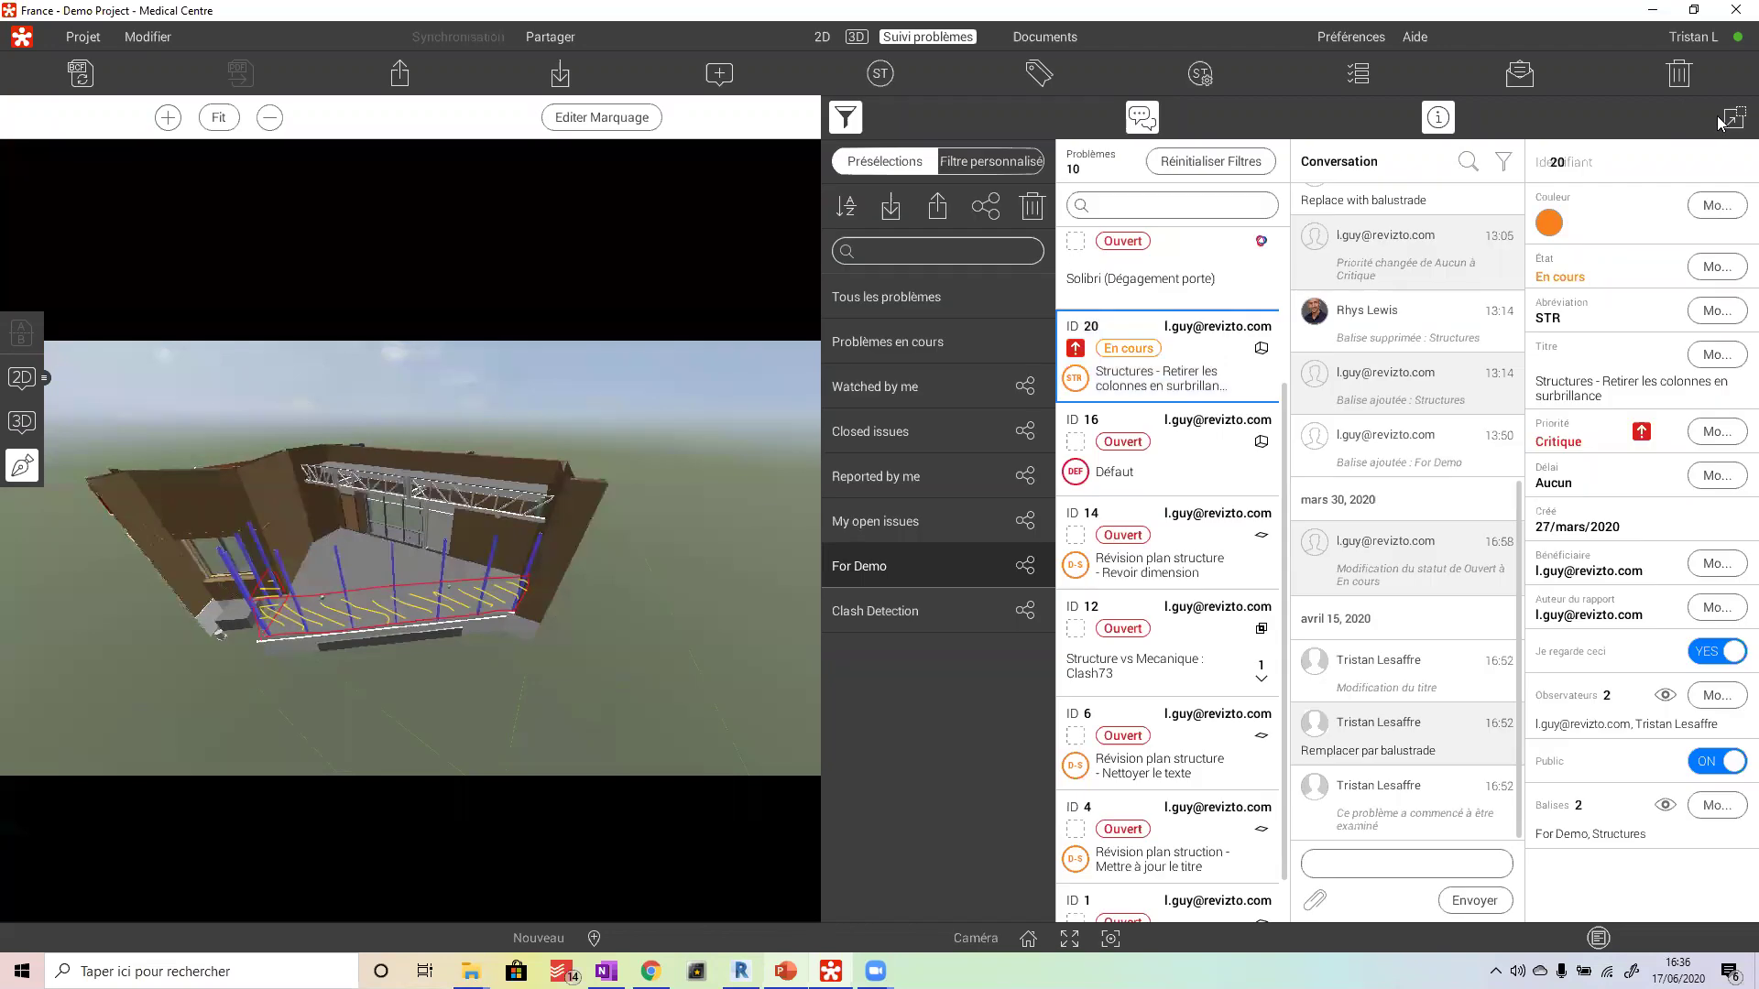
# - Return to the full 3D view and frame the whole building from above
pyautogui.click(856, 37)
pyautogui.click(1069, 938)
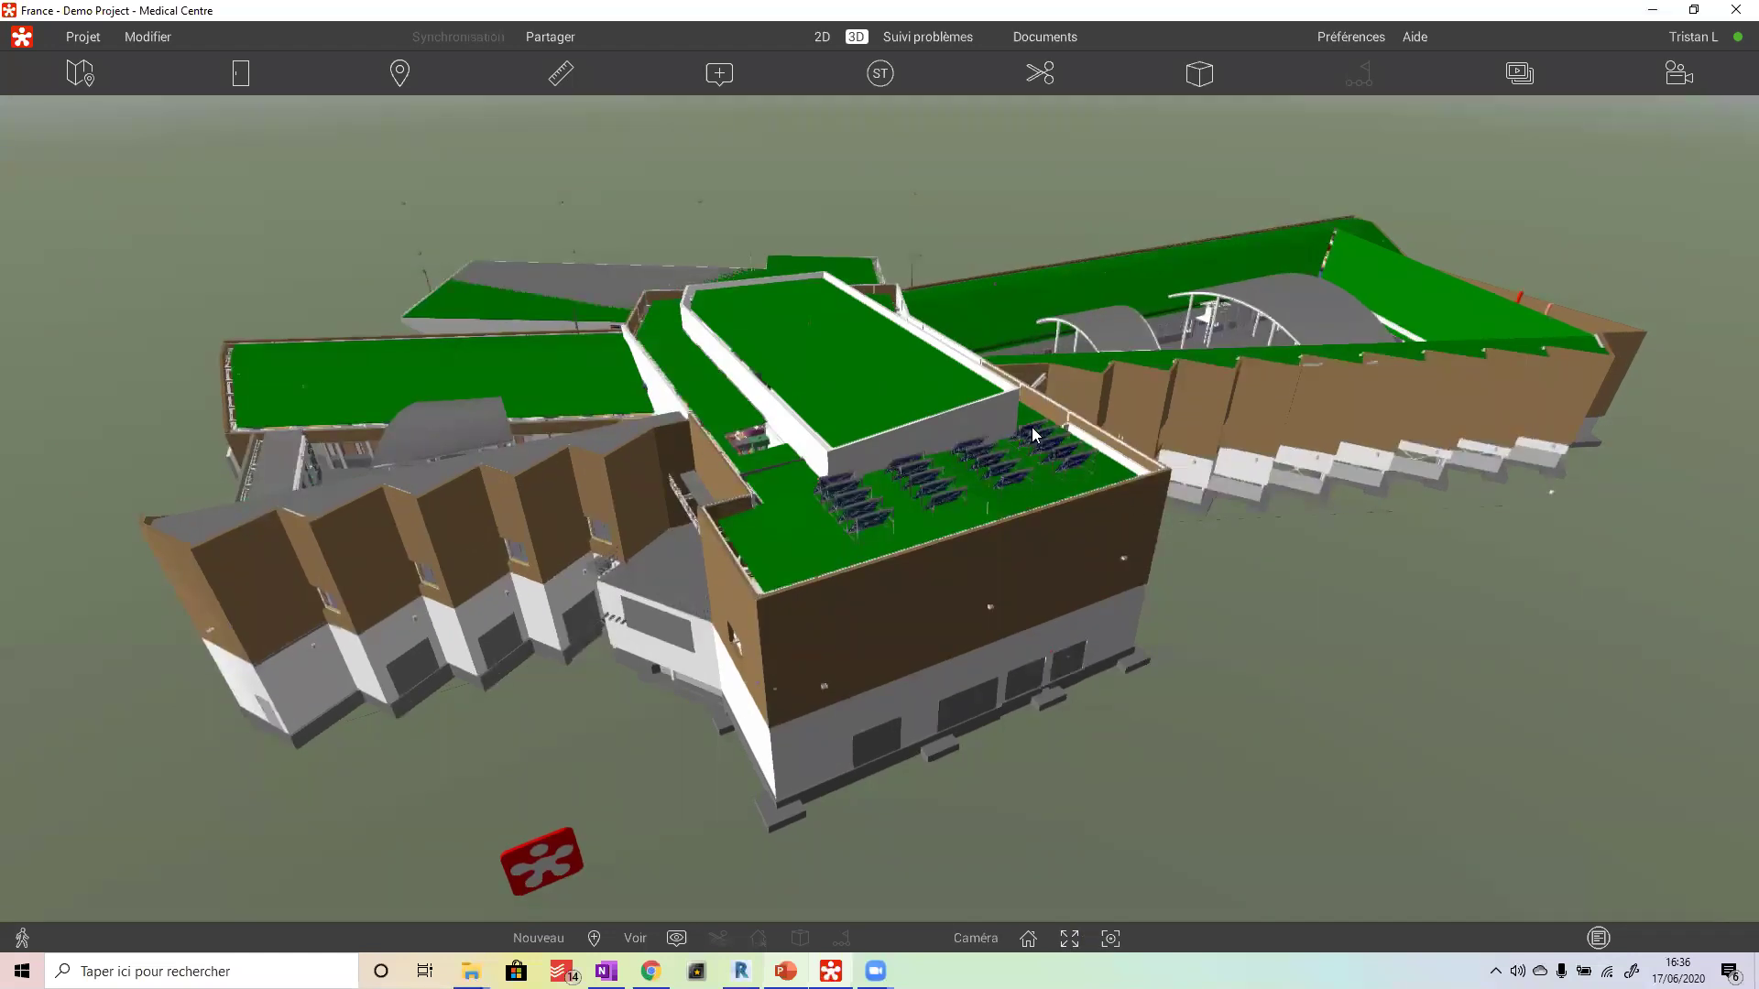
pyautogui.moveTo(1020, 423); pyautogui.dragTo(1053, 458)
# - List the model's objects and group them by linked Revit file
pyautogui.click(1199, 75)
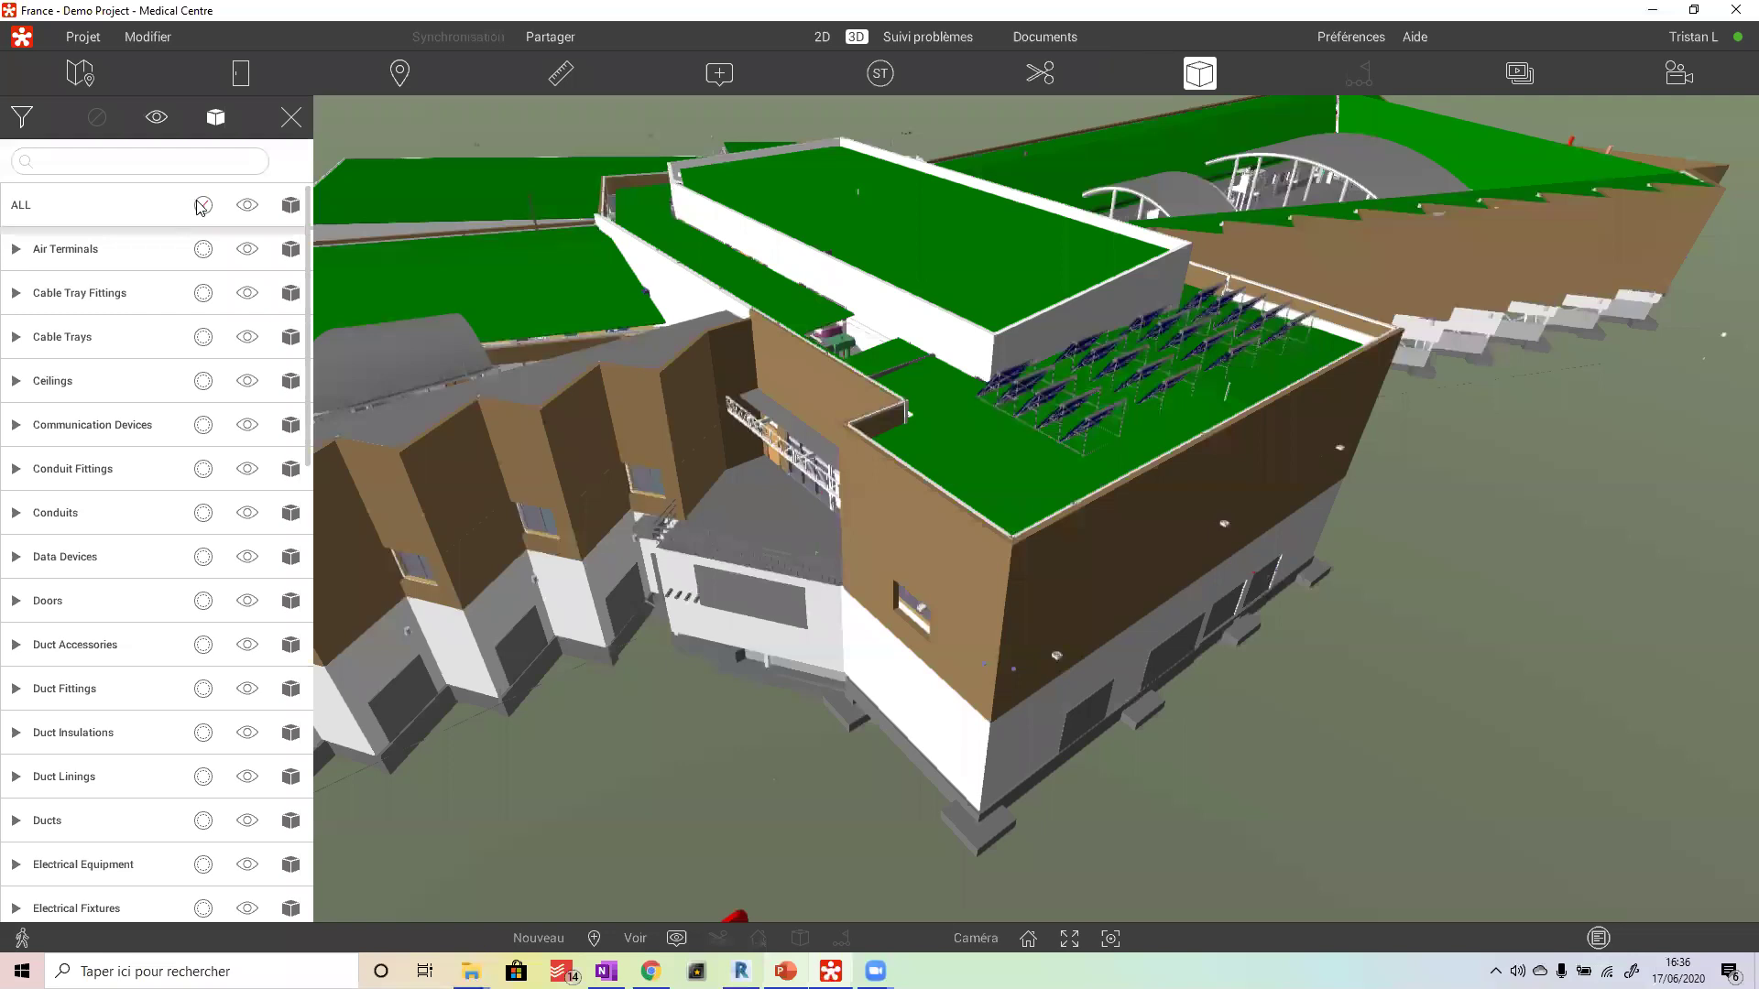
pyautogui.scroll(-4, 197, 362)
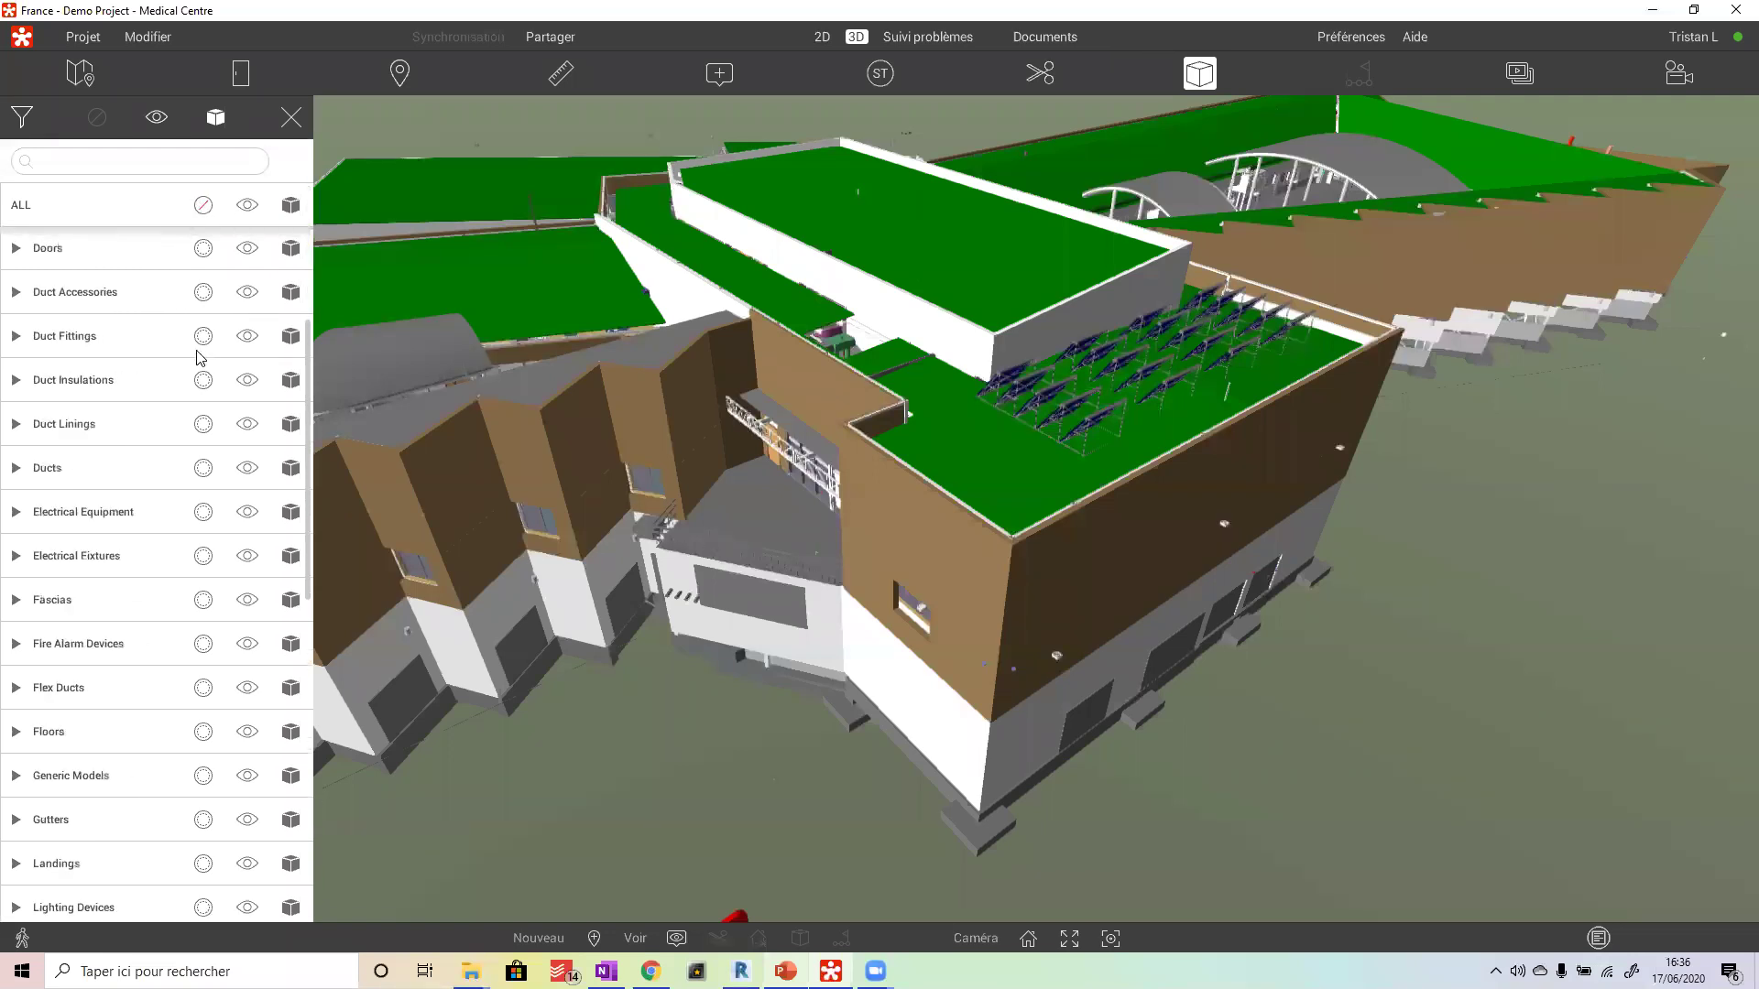
pyautogui.click(25, 116)
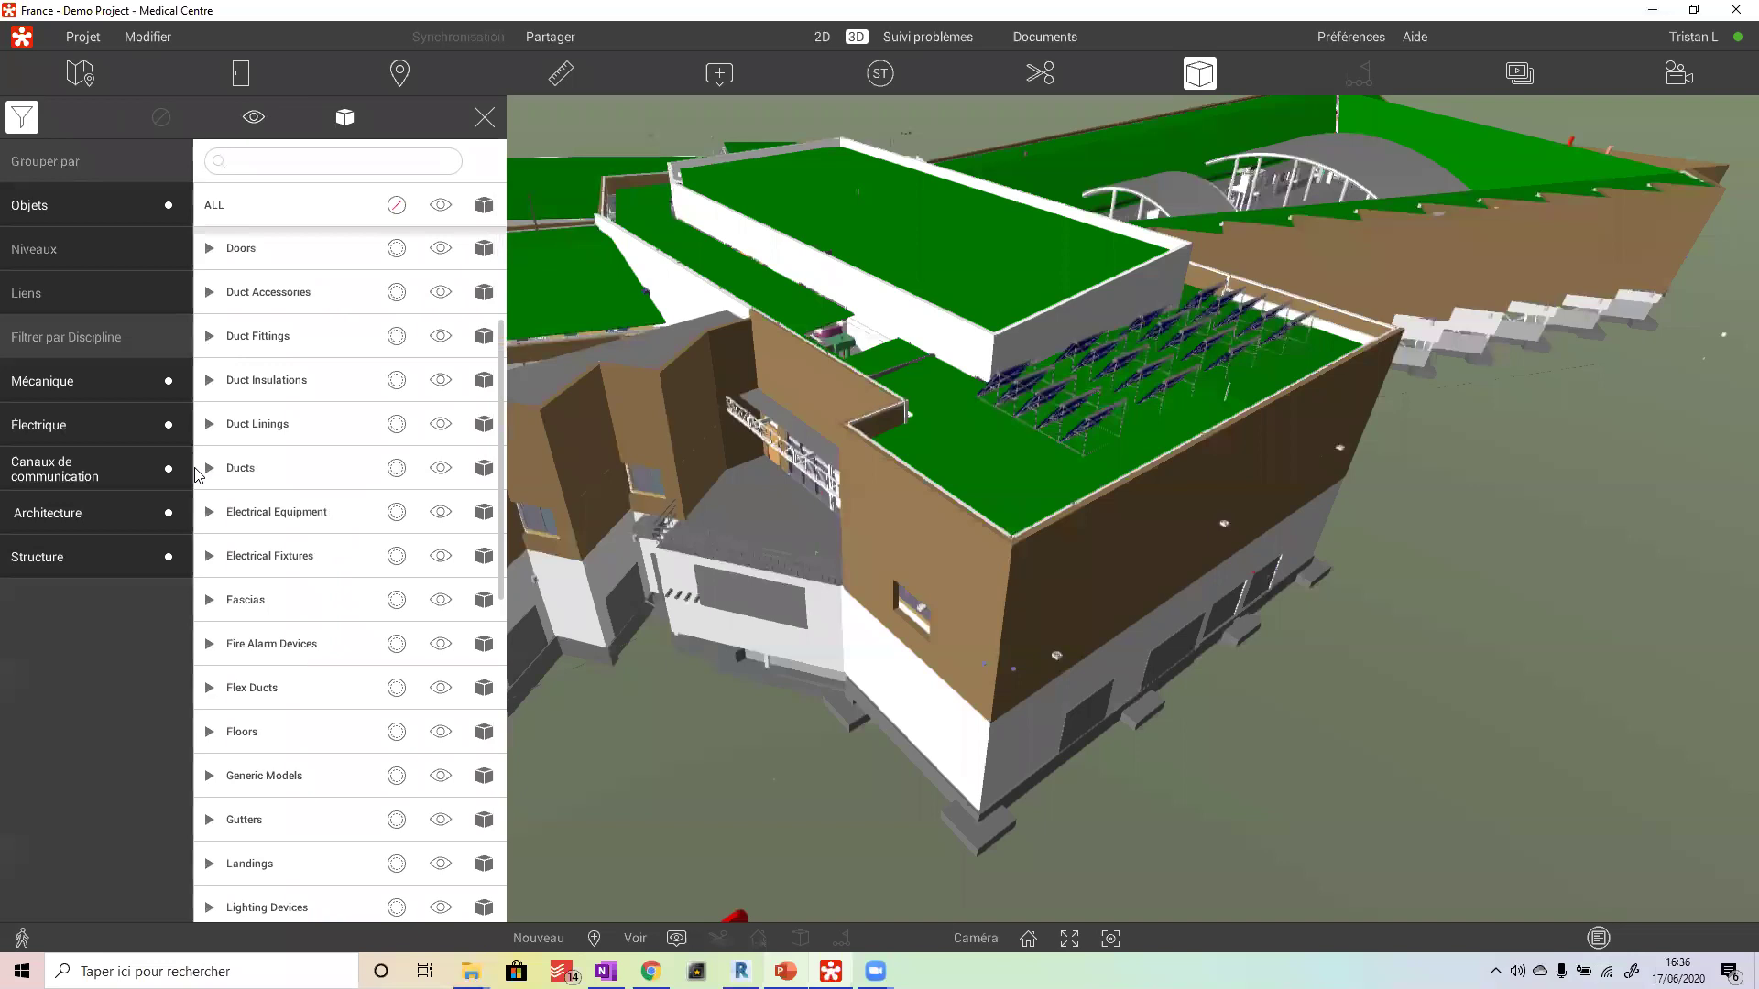
pyautogui.click(51, 291)
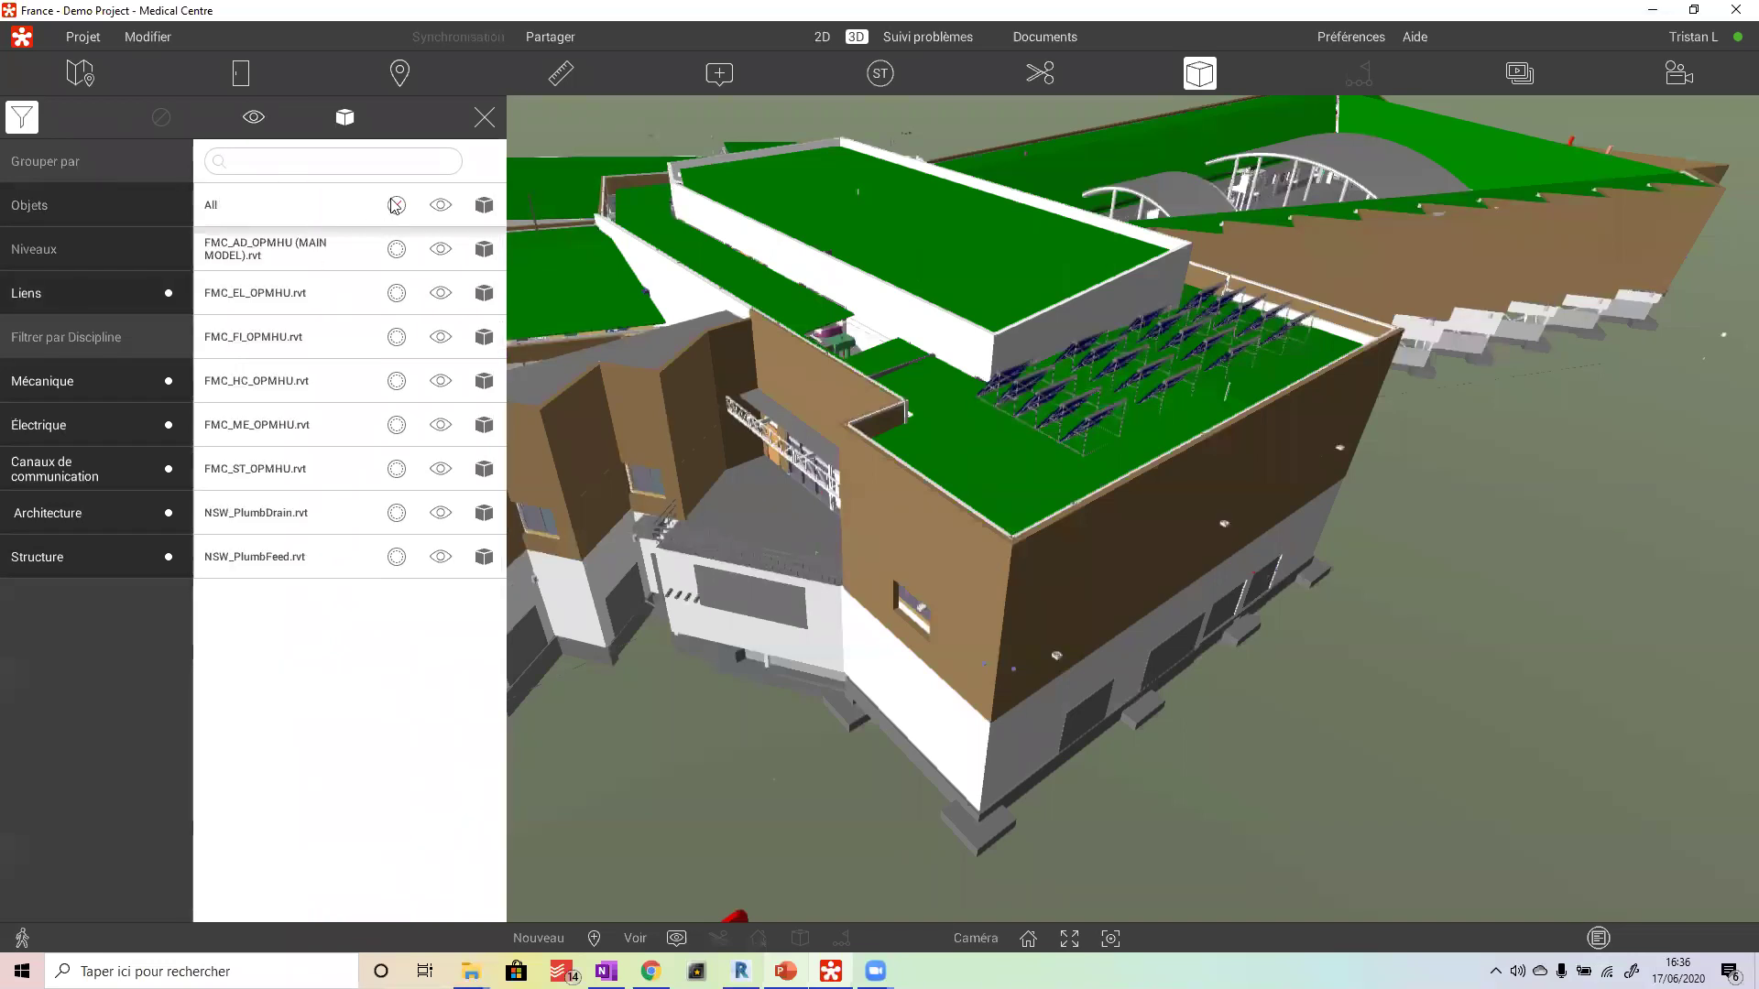
# - Toggle transparency on and off for all linked models and hide them all
pyautogui.click(487, 207)
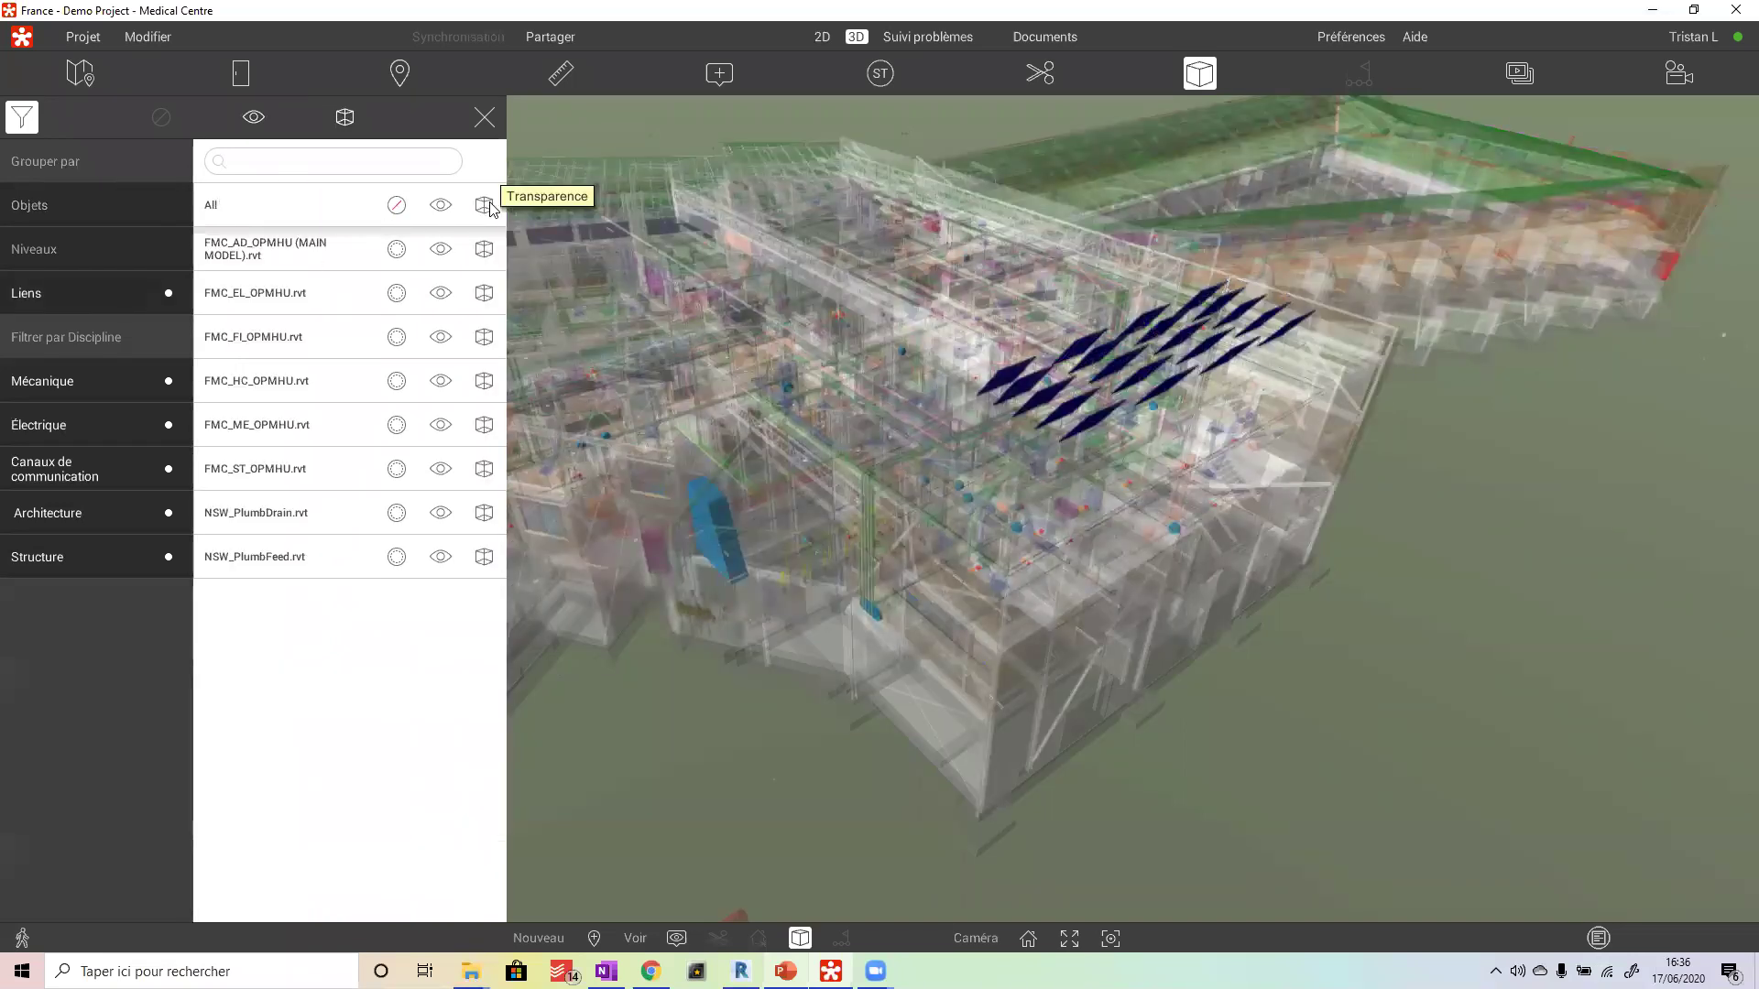
pyautogui.click(486, 207)
pyautogui.click(442, 207)
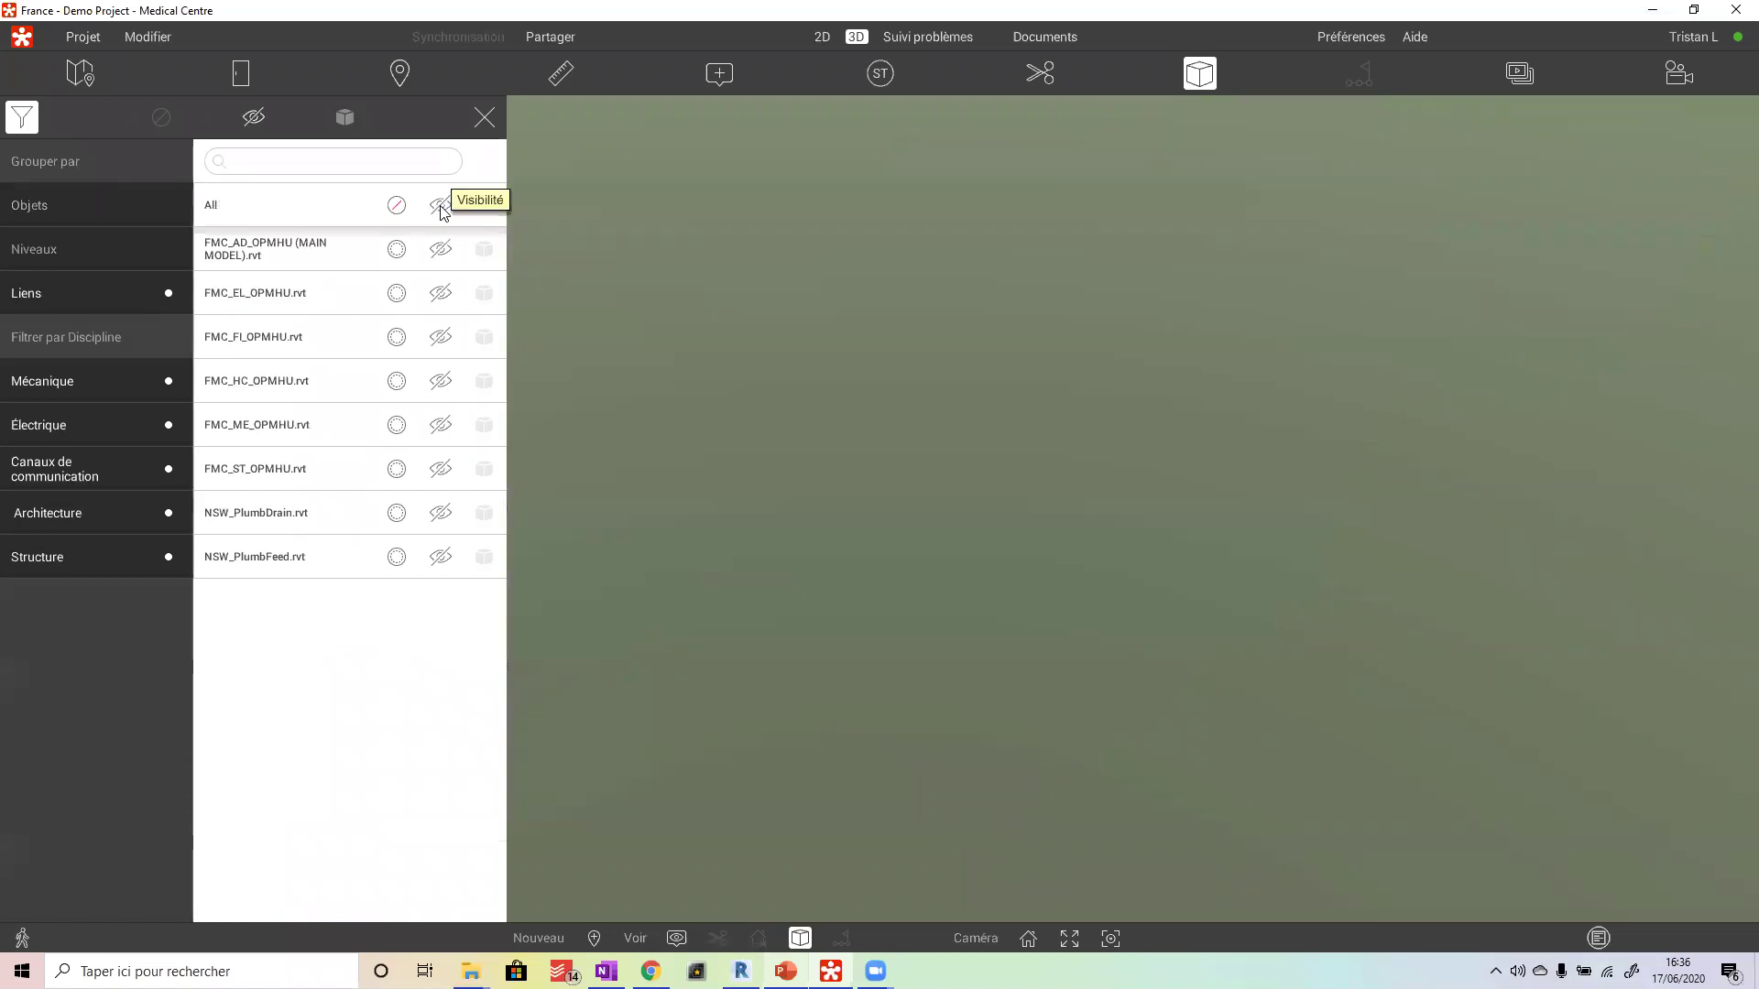
# - Show NSW_PlumbFeed.rvt, NSW_PlumbDrain.rvt and FMC_ME_OPMHU.rvt, briefly showing and hiding FMC_ST_OPMHU.rvt
pyautogui.click(441, 557)
pyautogui.click(441, 513)
pyautogui.click(441, 469)
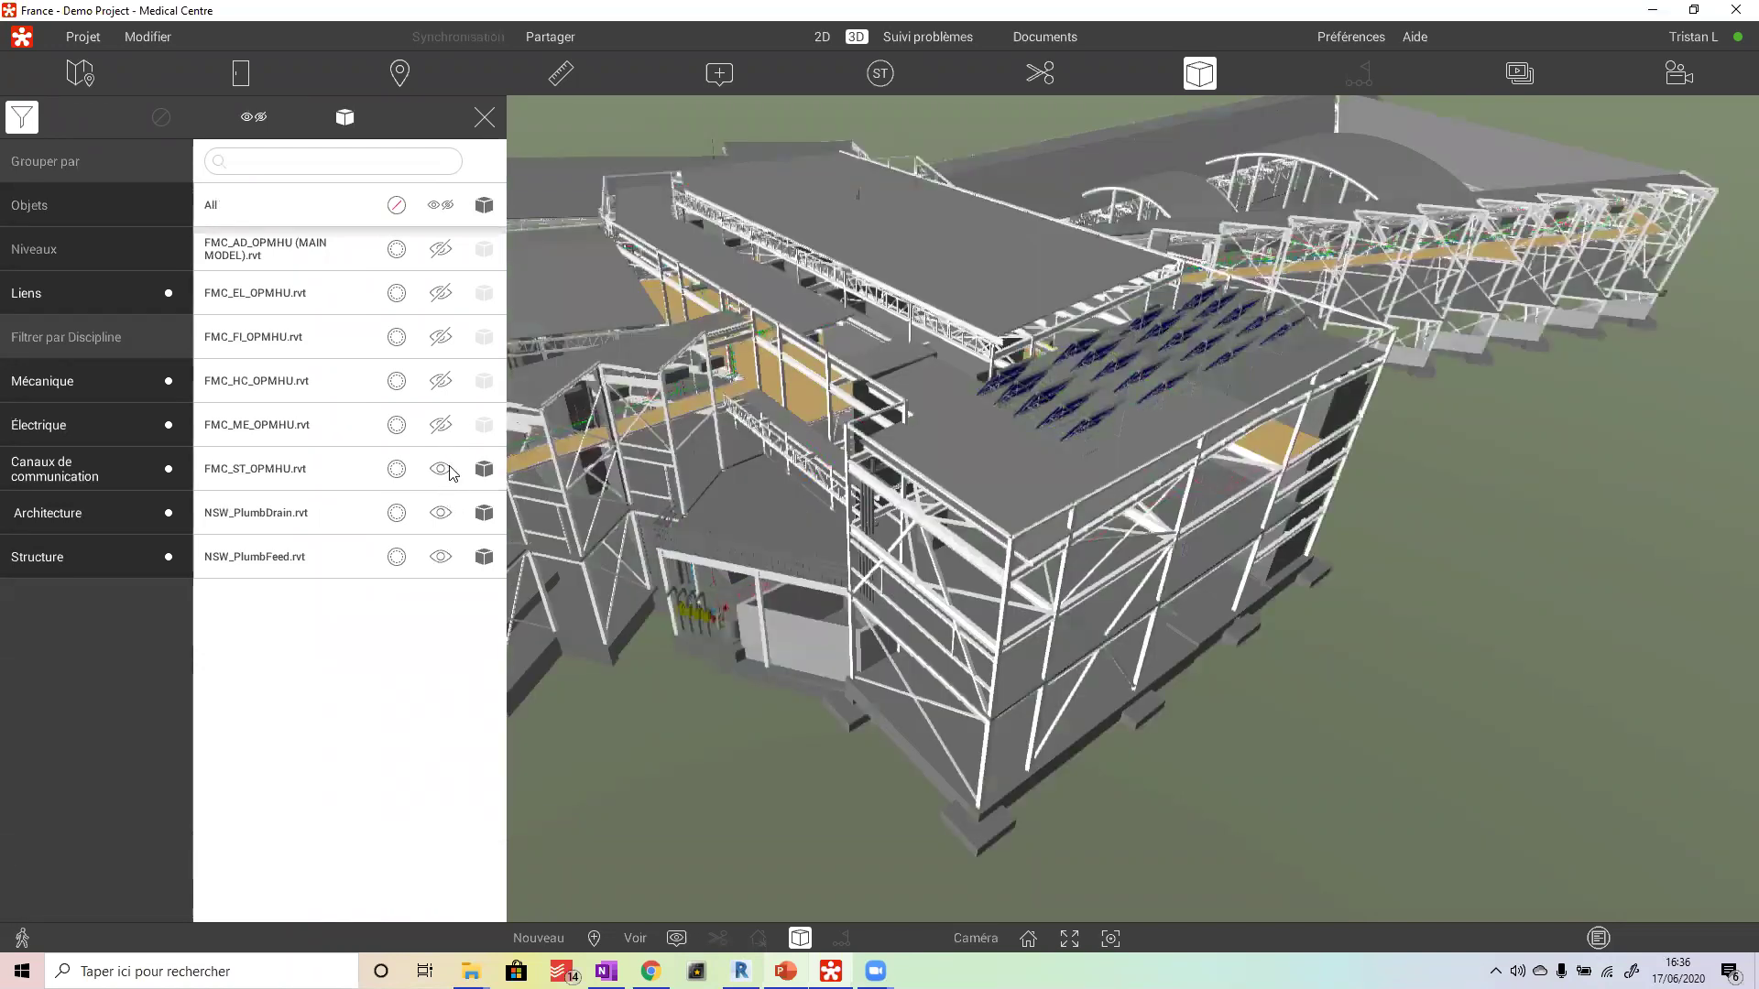
pyautogui.click(440, 471)
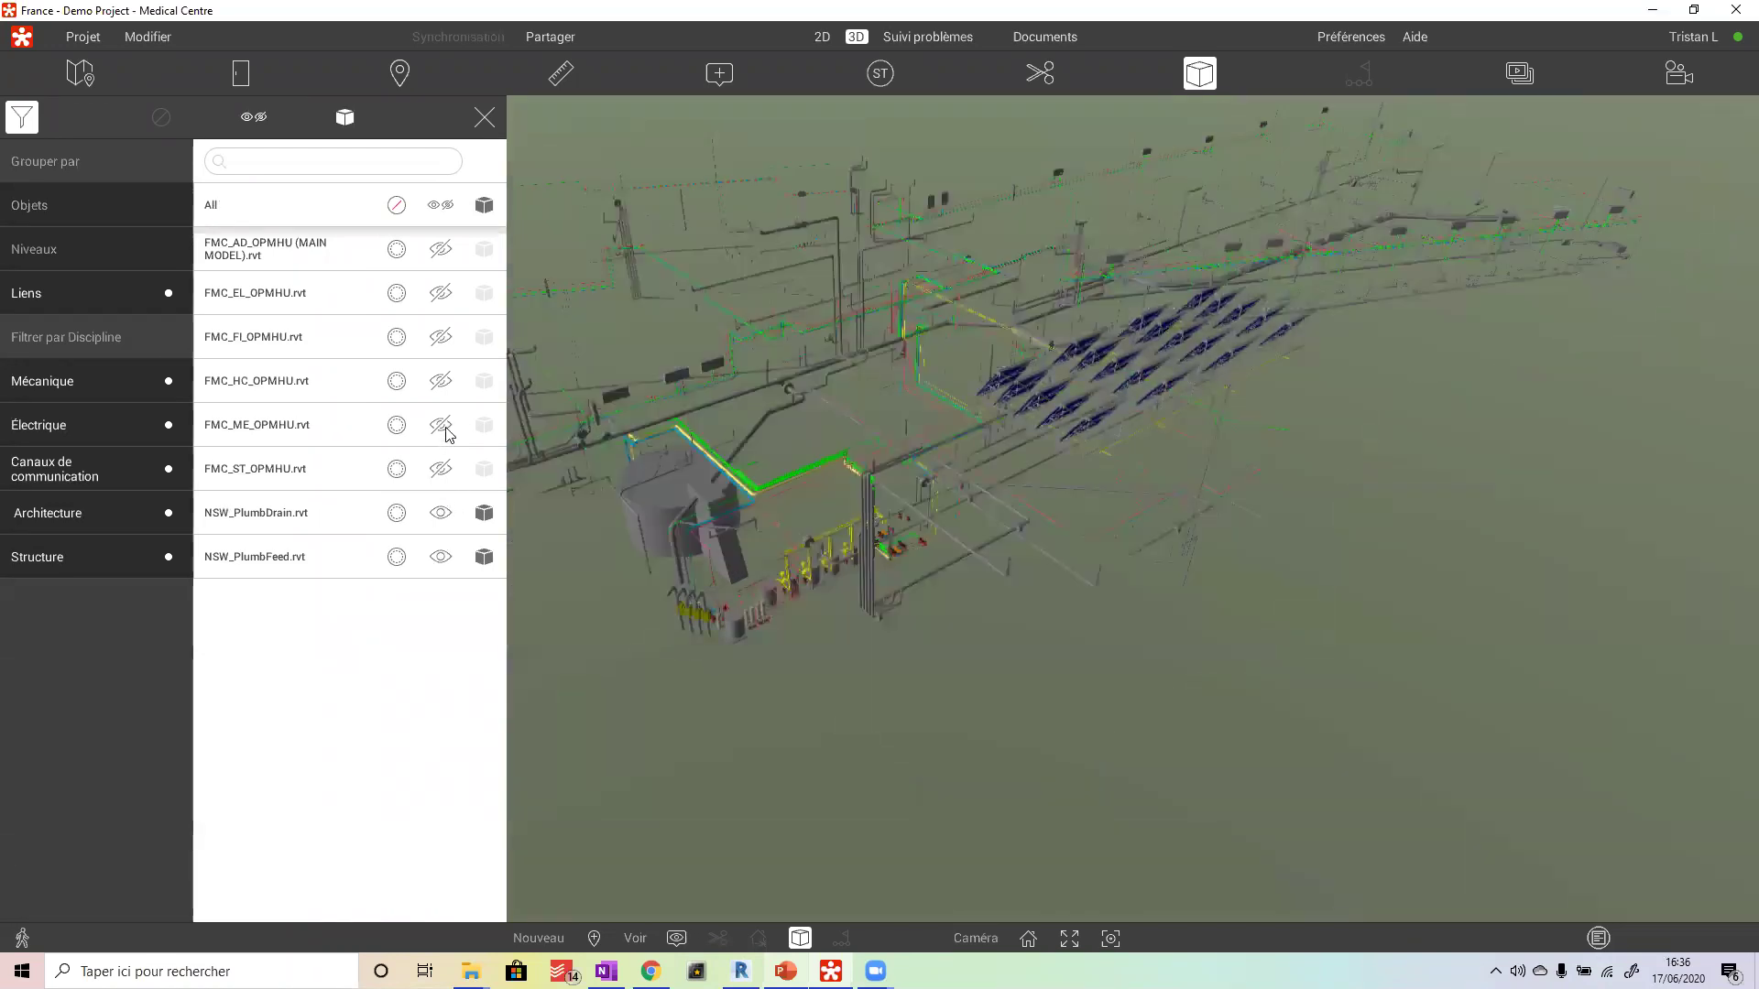
pyautogui.click(445, 429)
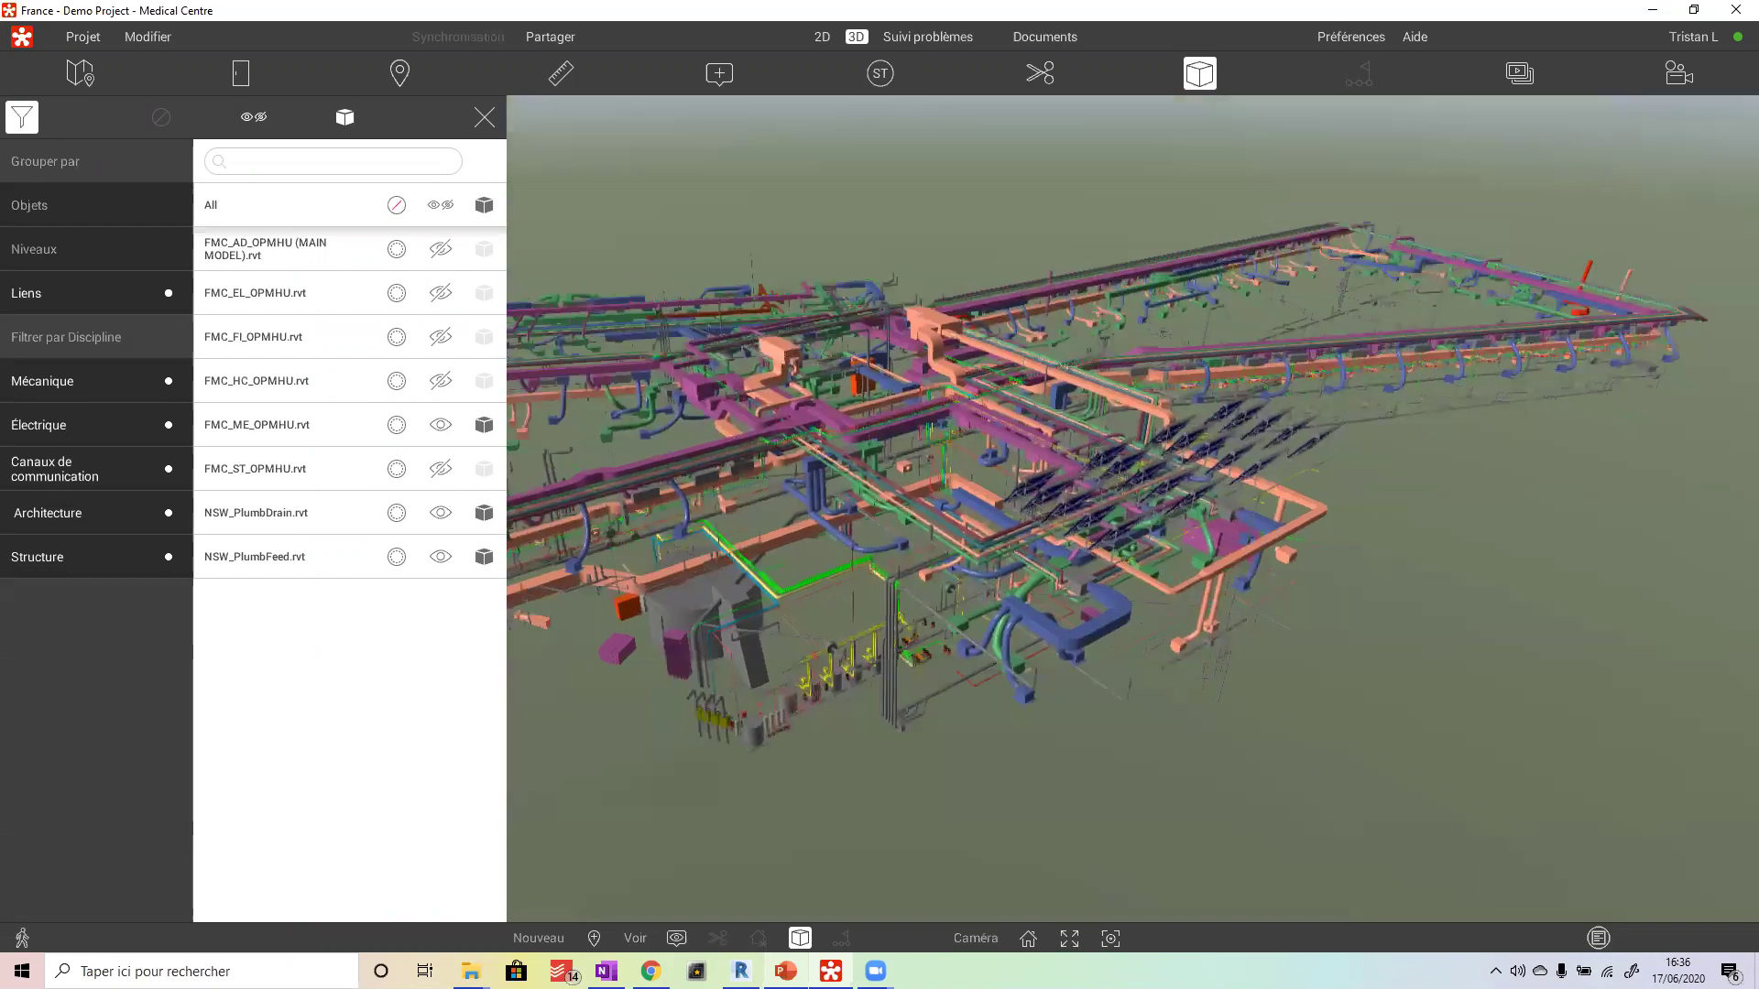
# - Frame the isolated plumbing and mechanical networks and save the view as a new viewpoint
pyautogui.scroll(10, 1132, 550)
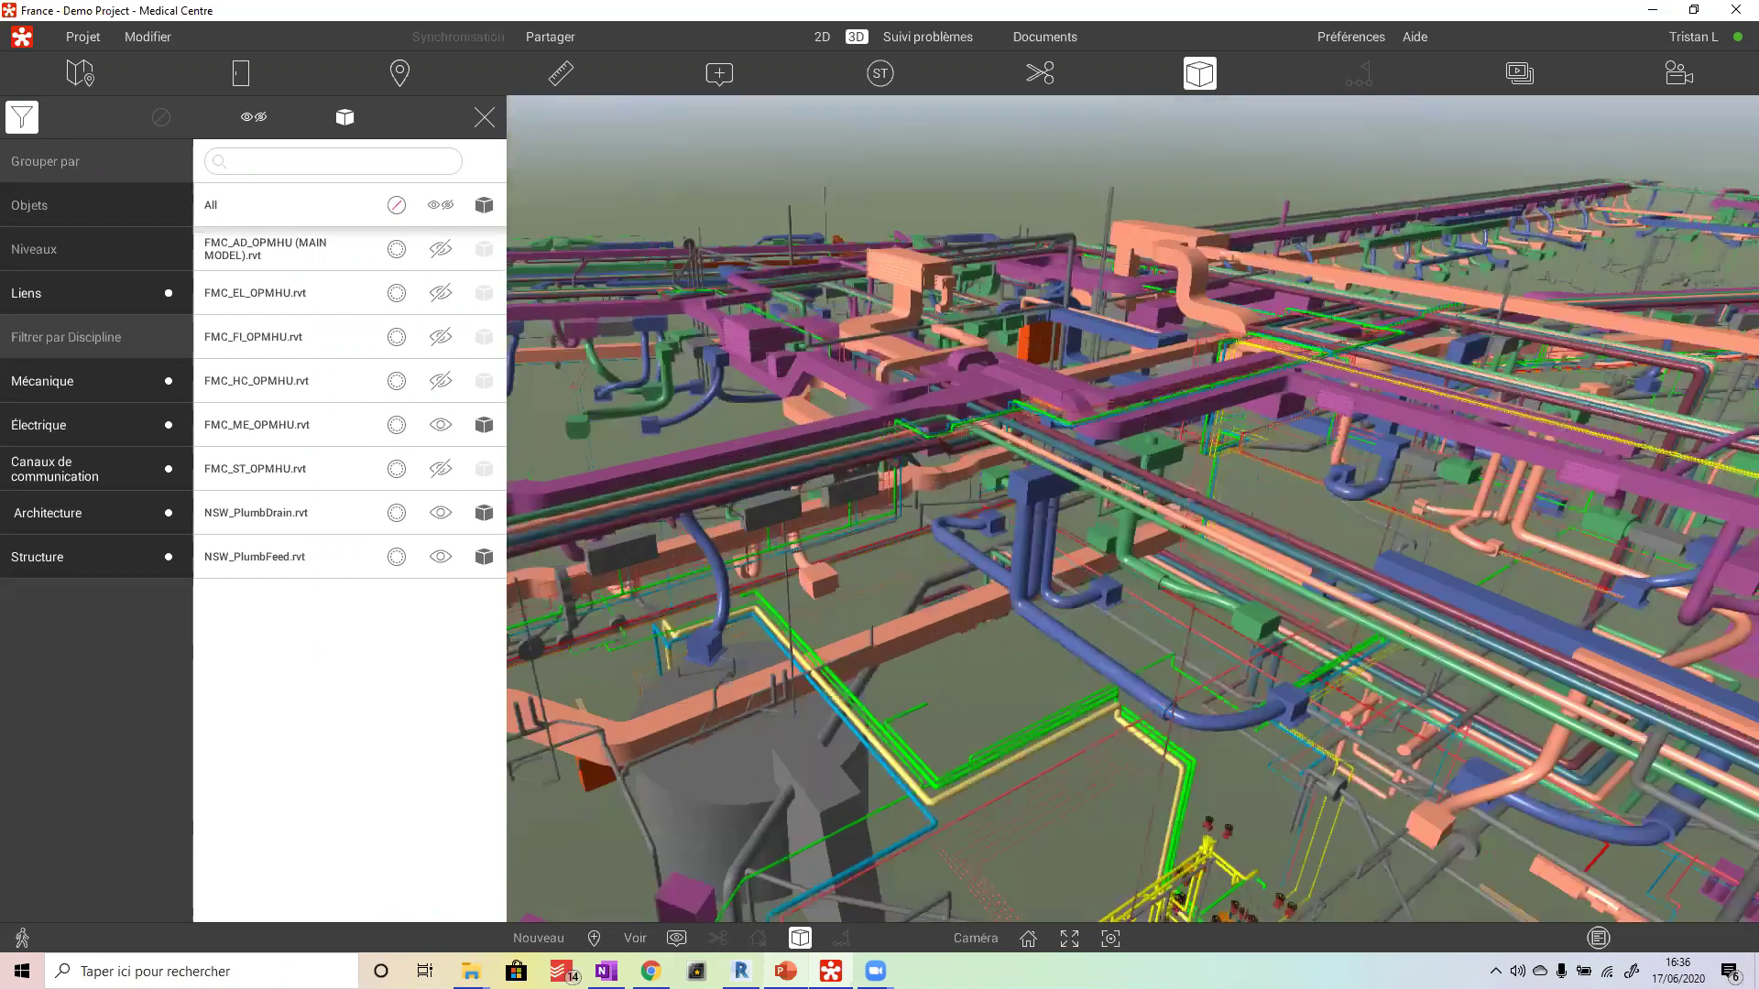
pyautogui.scroll(-10, 1132, 510)
pyautogui.scroll(-3, 1132, 509)
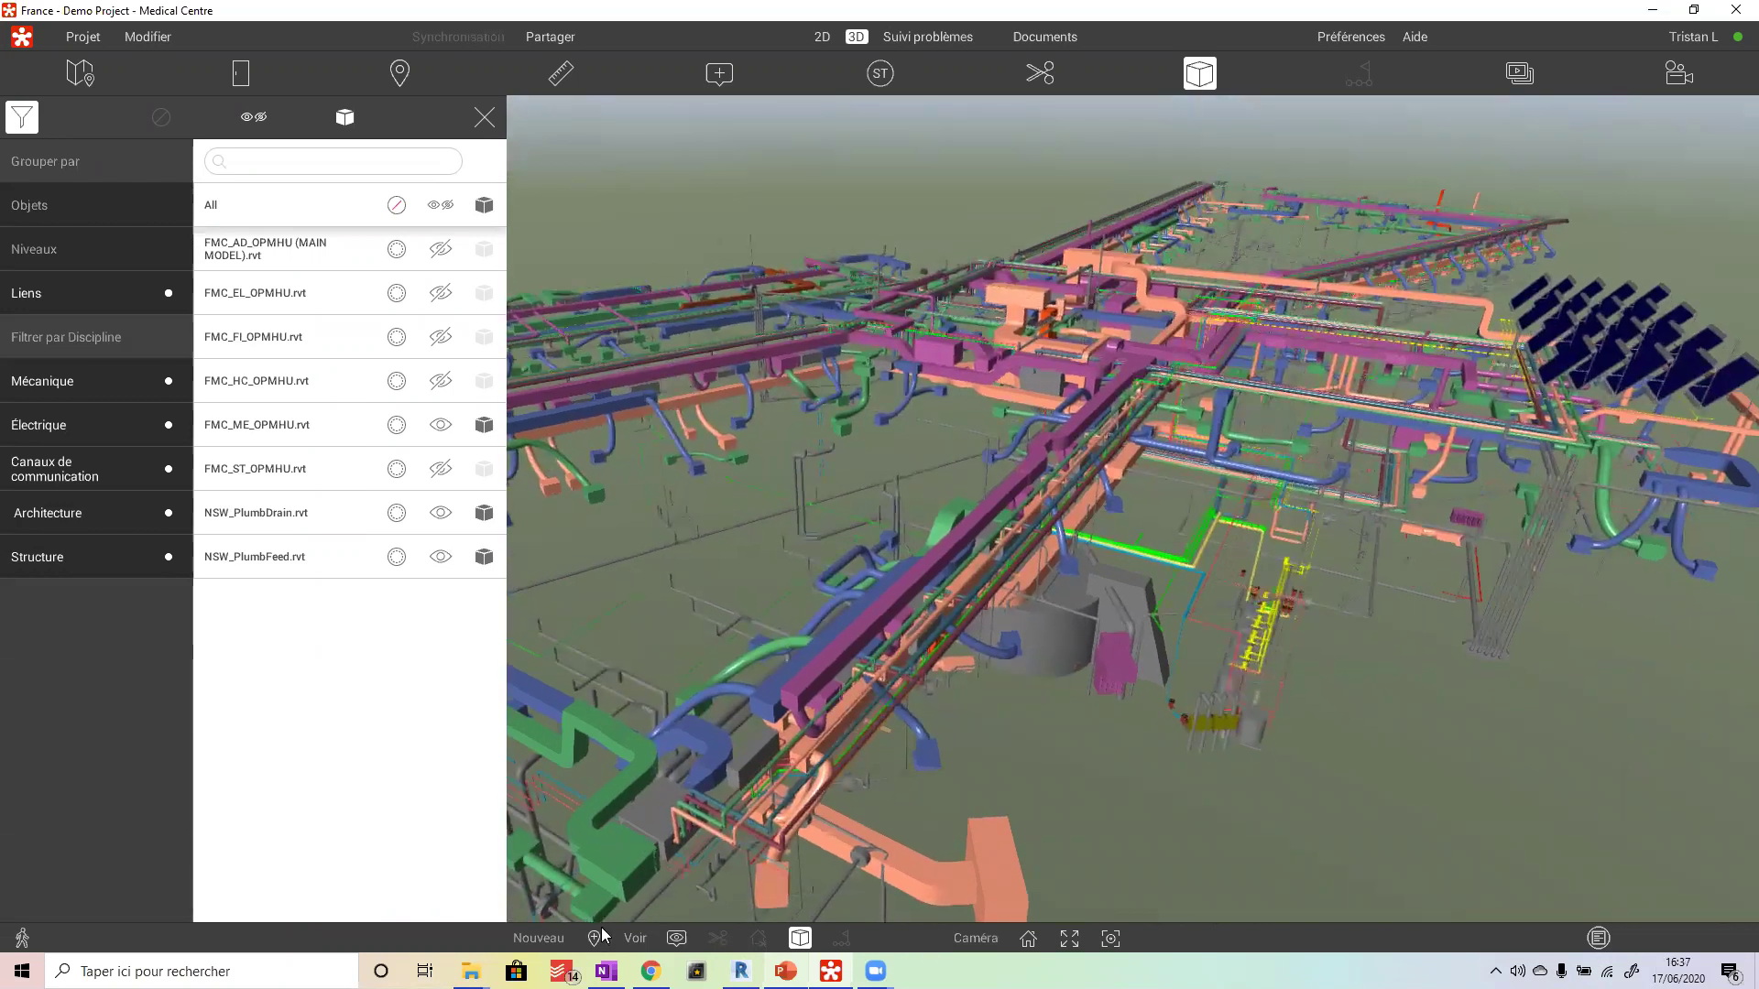
pyautogui.click(601, 927)
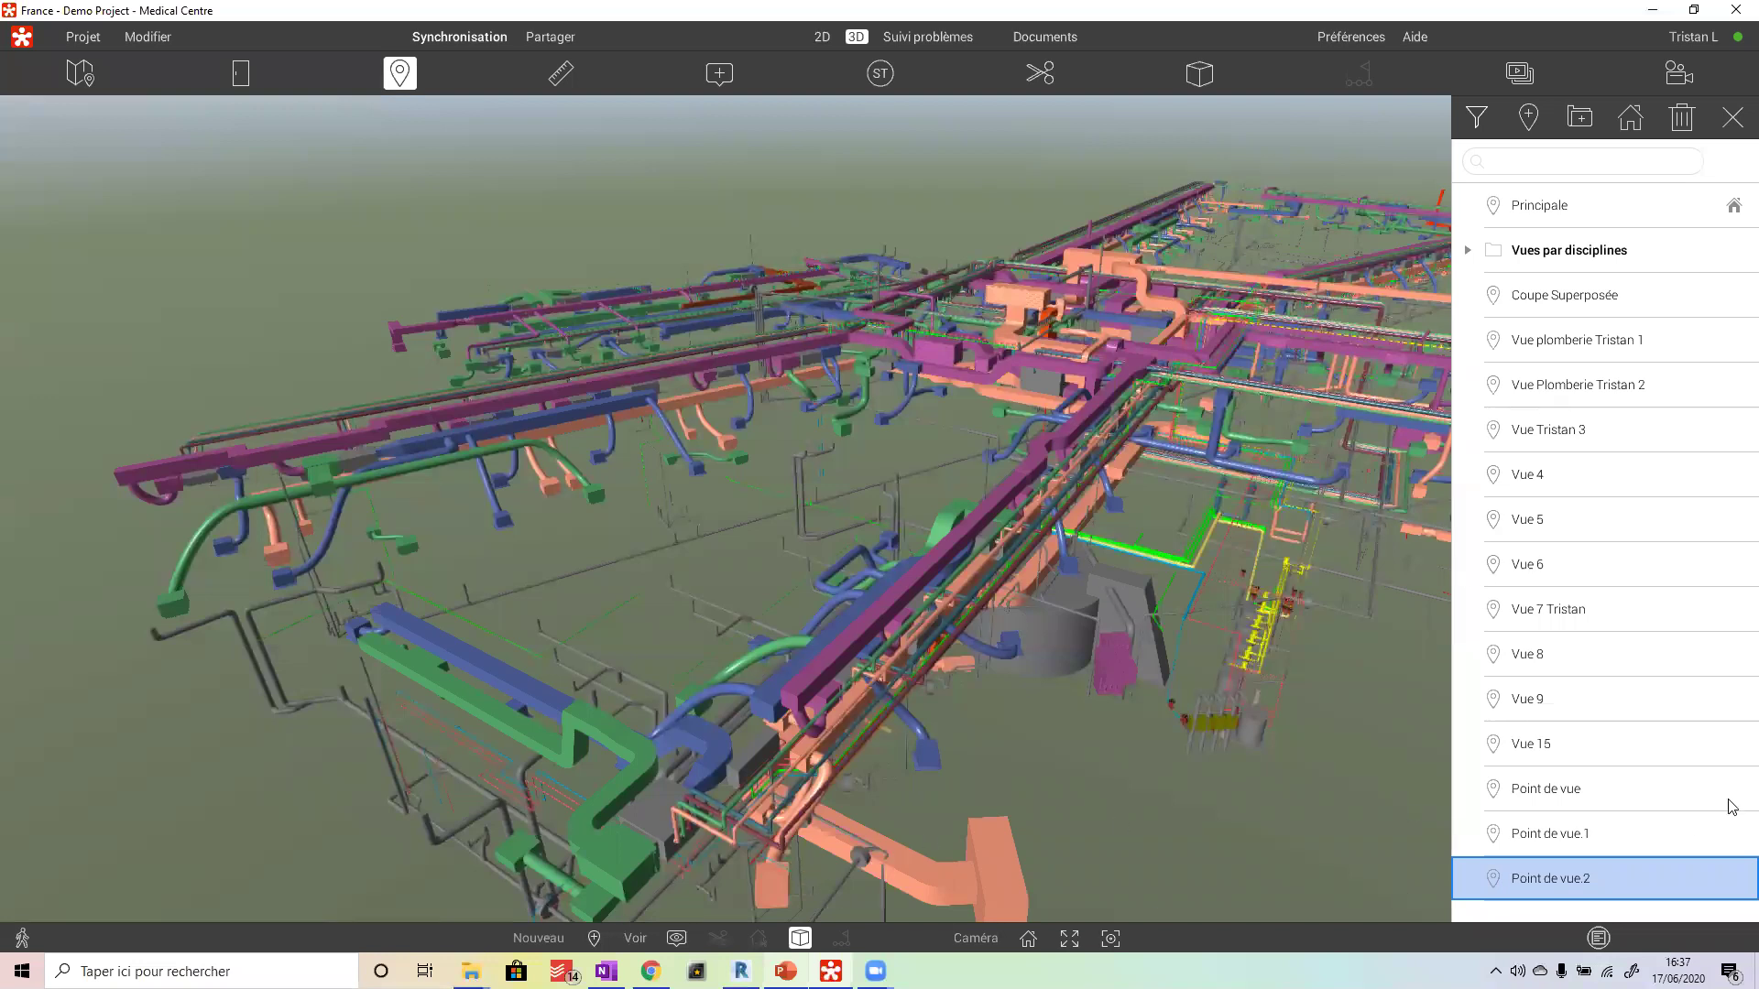
# - Rename the newly saved viewpoint as CVC 1
pyautogui.doubleClick(1559, 876)
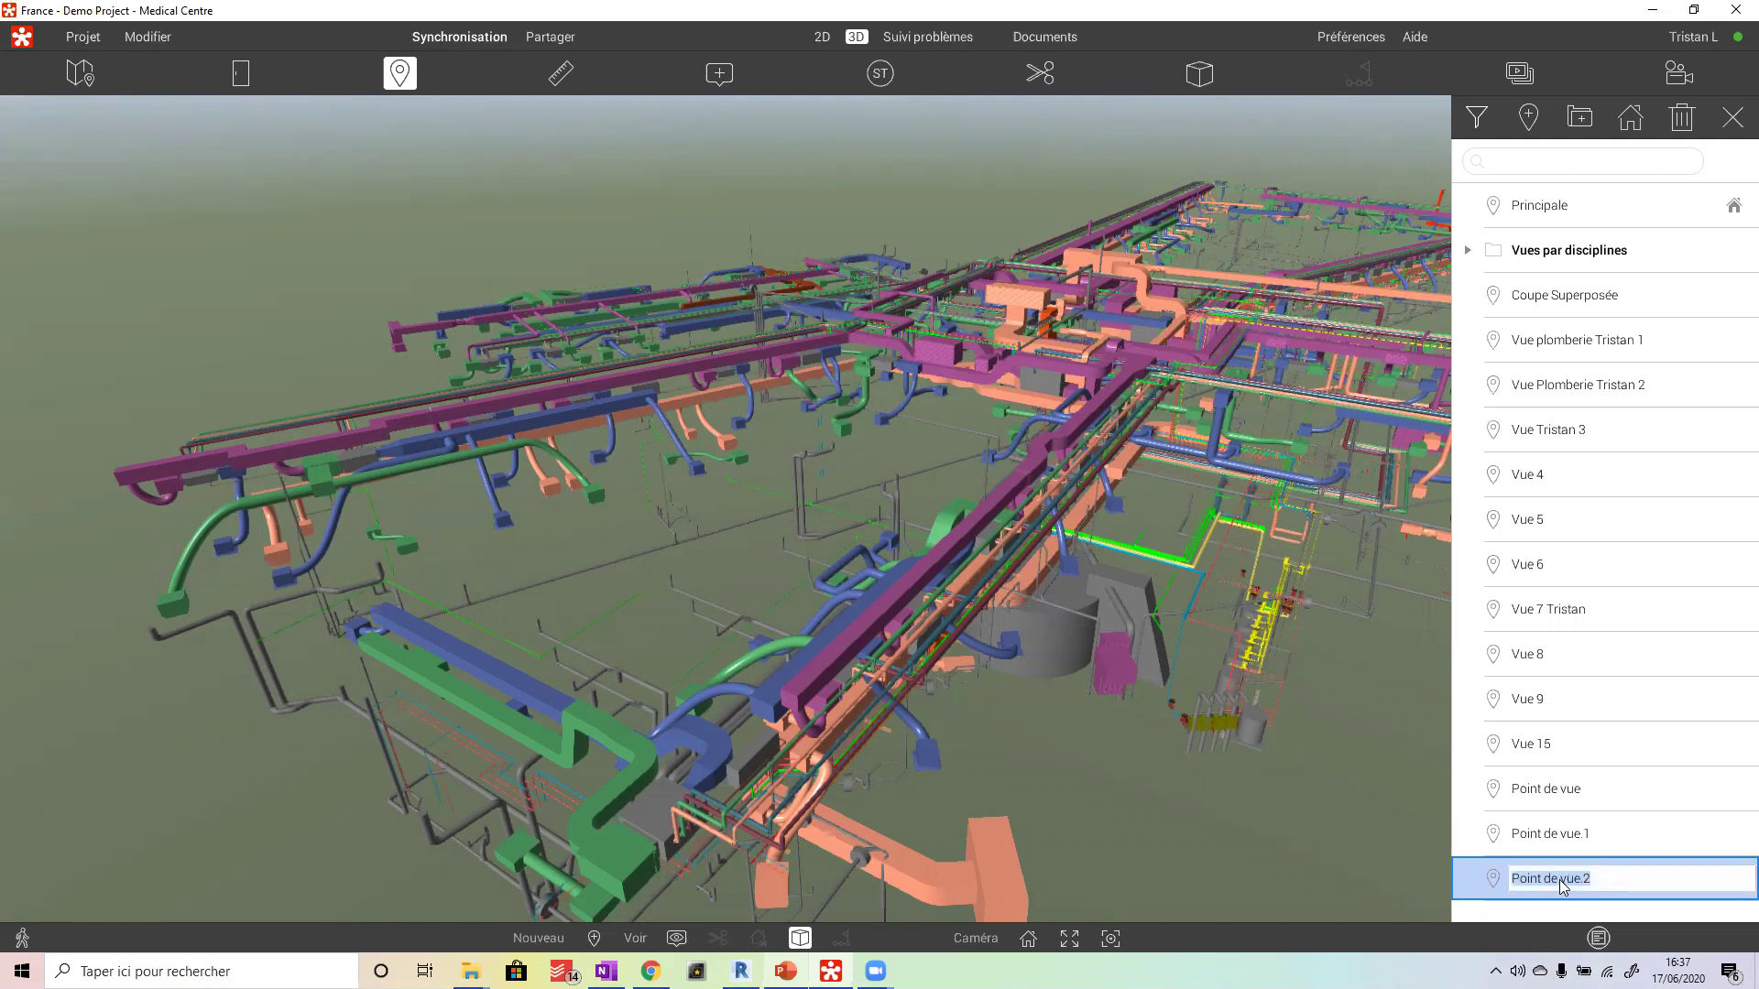
pyautogui.write('CVC 1')
pyautogui.press('Return')
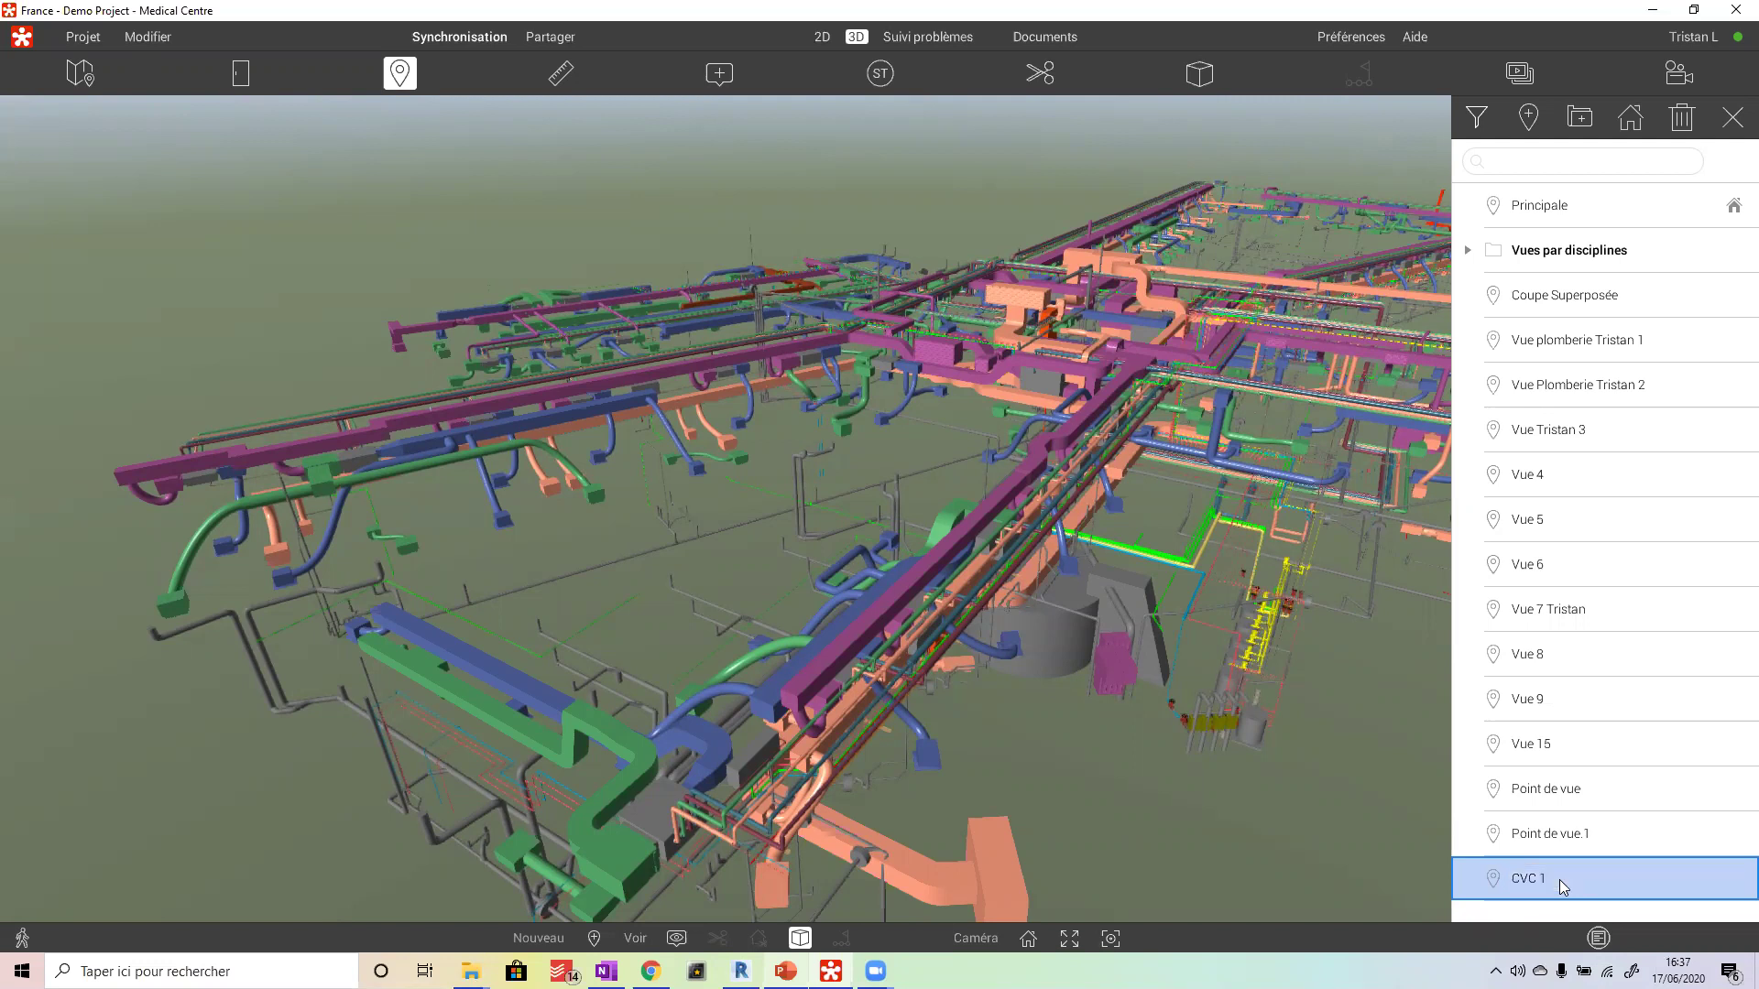
# - Recall the Principale viewpoint, return to CVC 1 to inspect its duct and pipe networks, and close the viewpoint list
pyautogui.click(1702, 218)
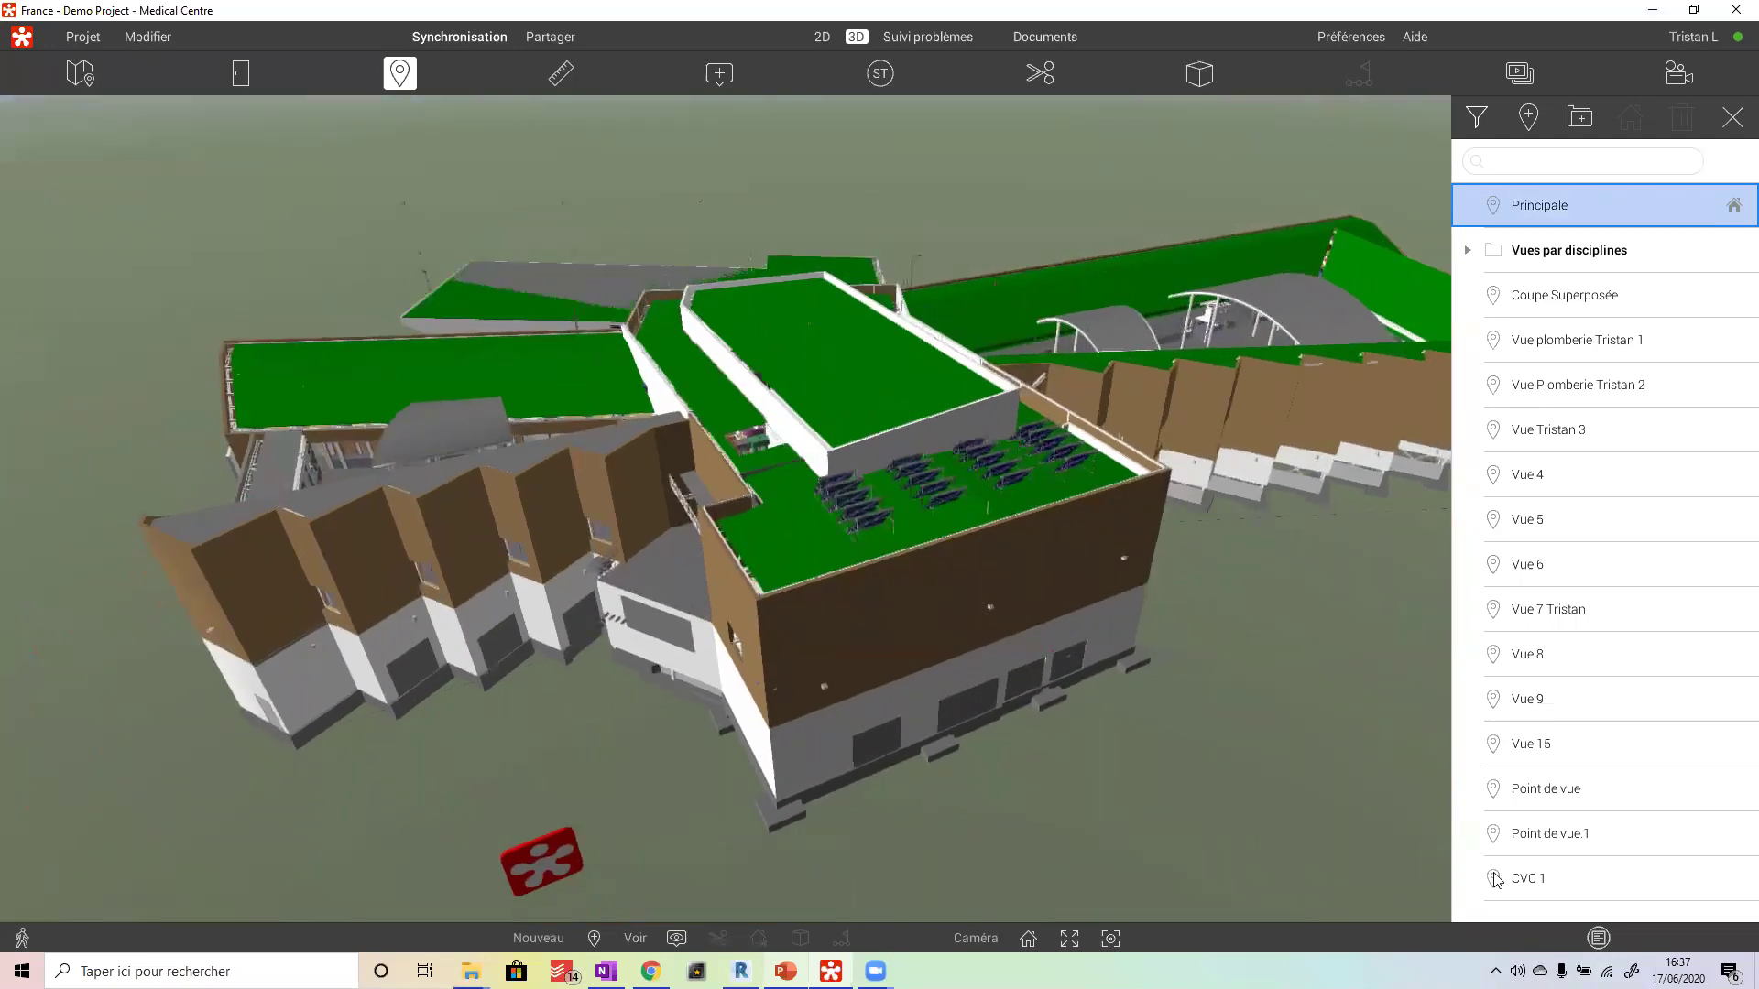
pyautogui.click(1523, 881)
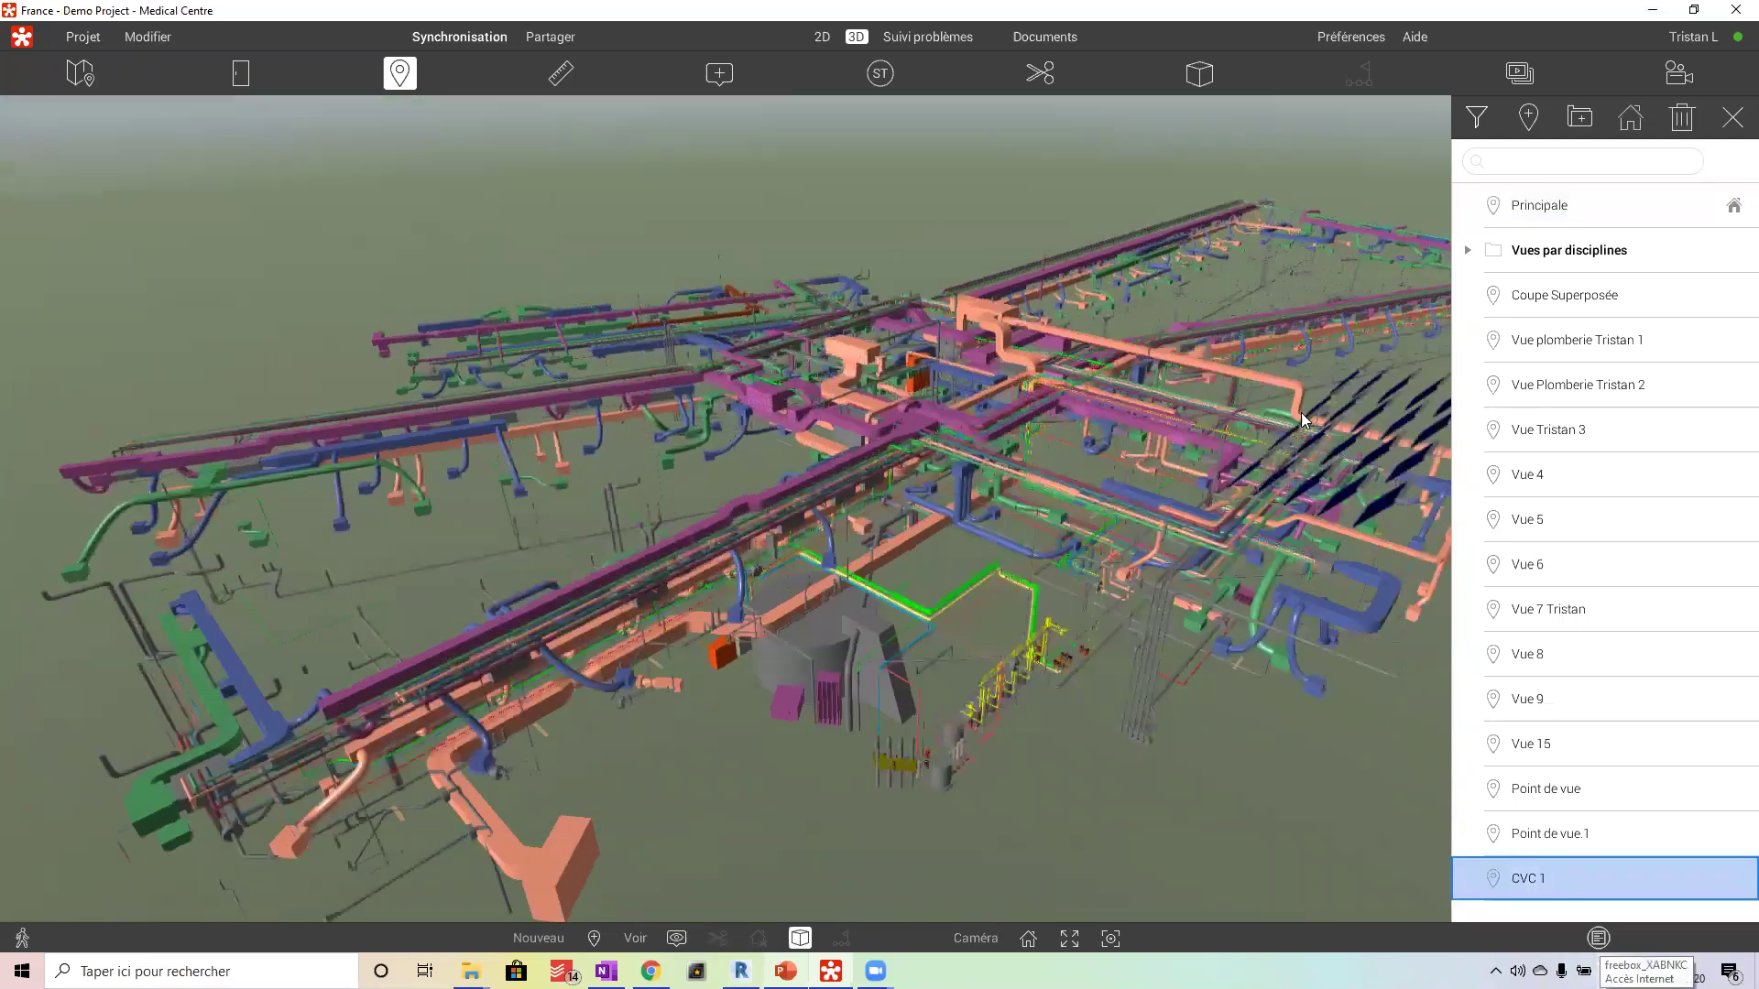
pyautogui.moveTo(999, 548); pyautogui.dragTo(1040, 538)
pyautogui.scroll(5, 1035, 532)
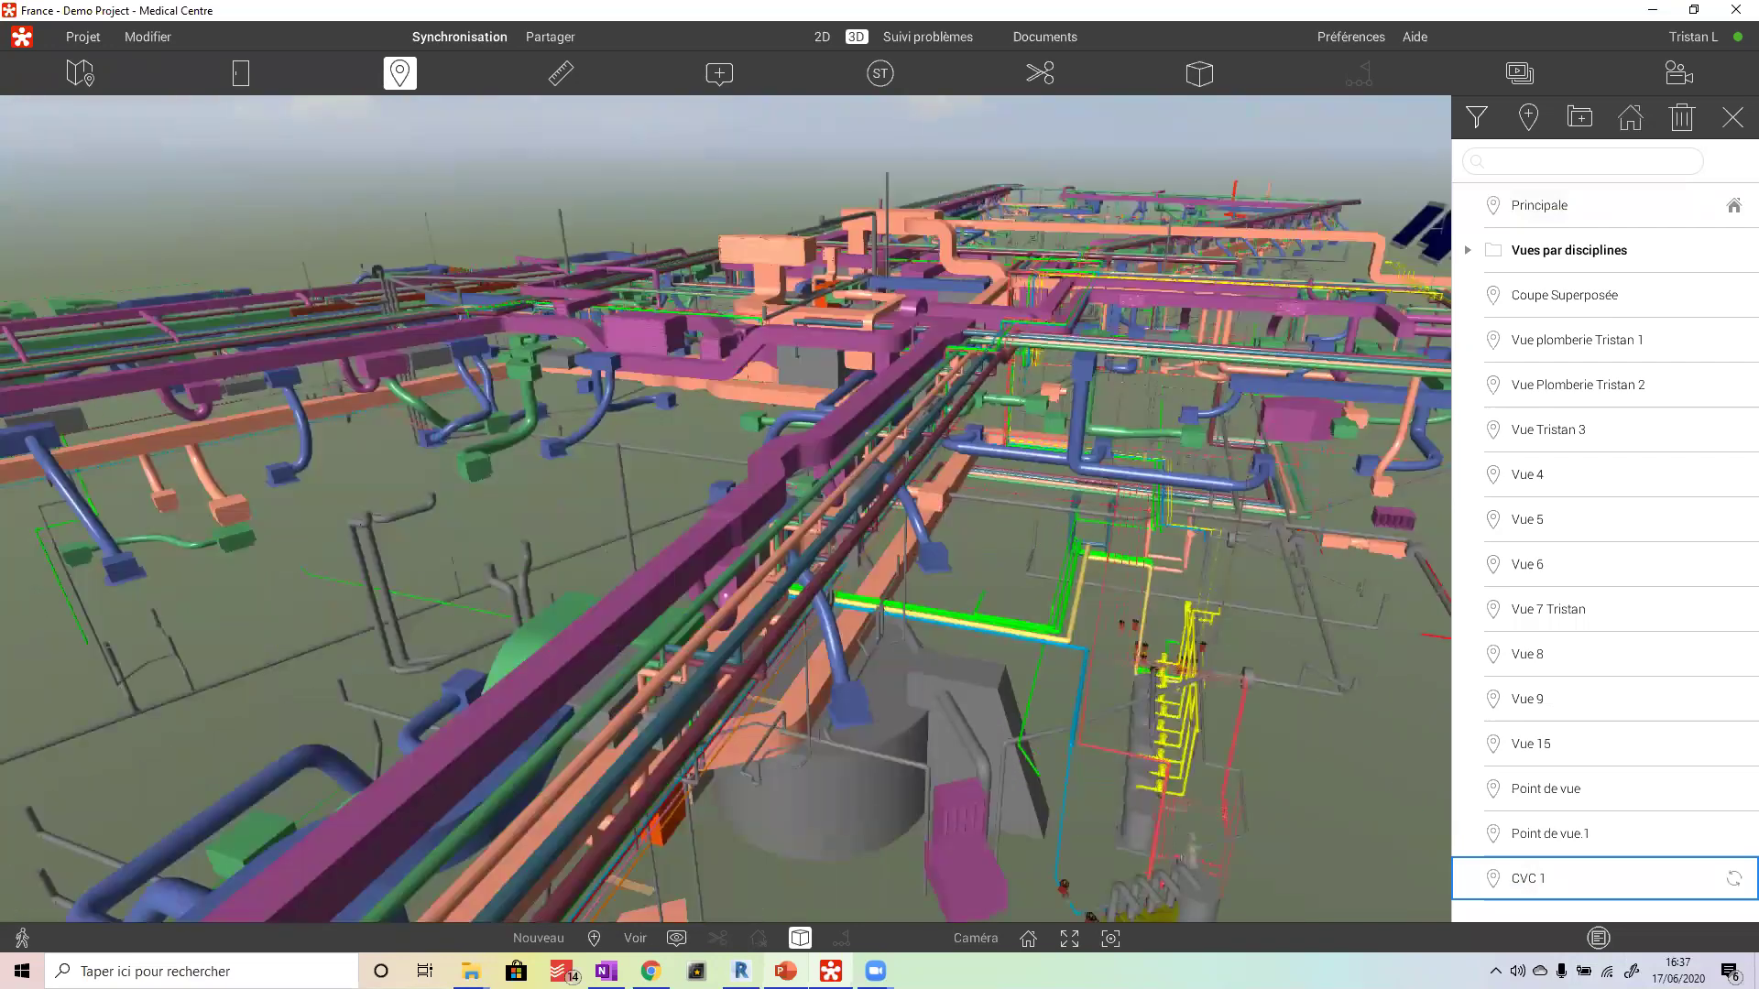
pyautogui.moveTo(1031, 526); pyautogui.dragTo(920, 573)
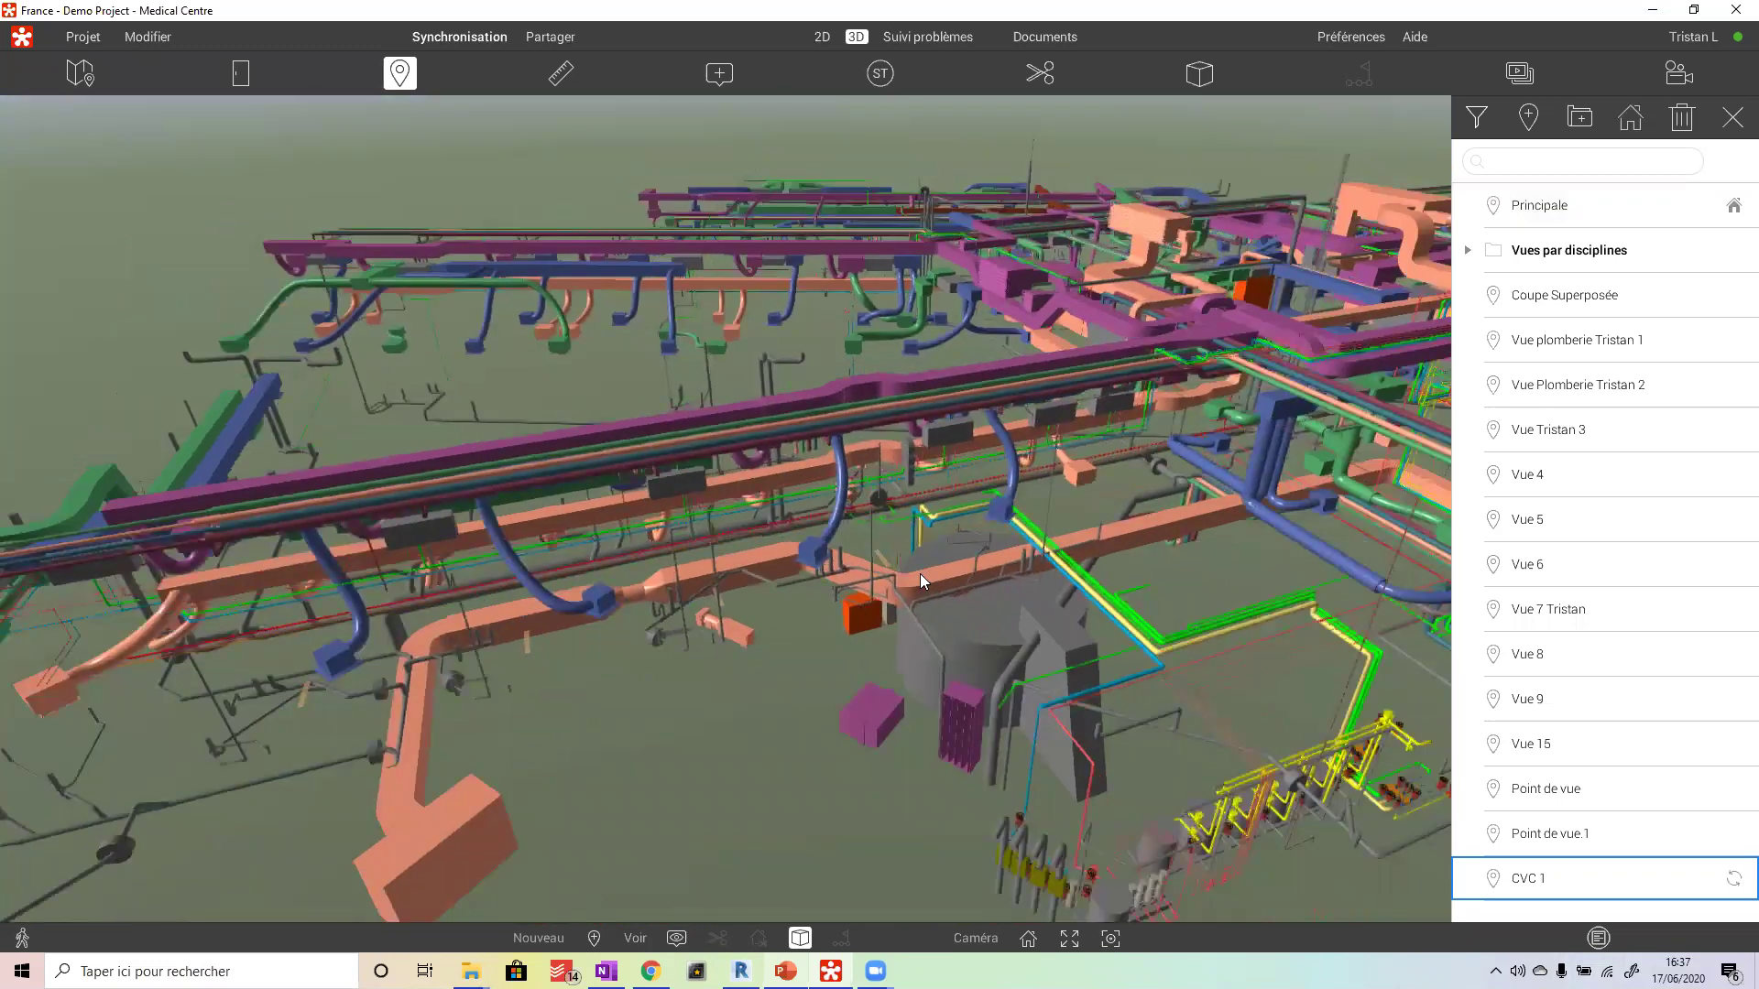
pyautogui.click(1731, 118)
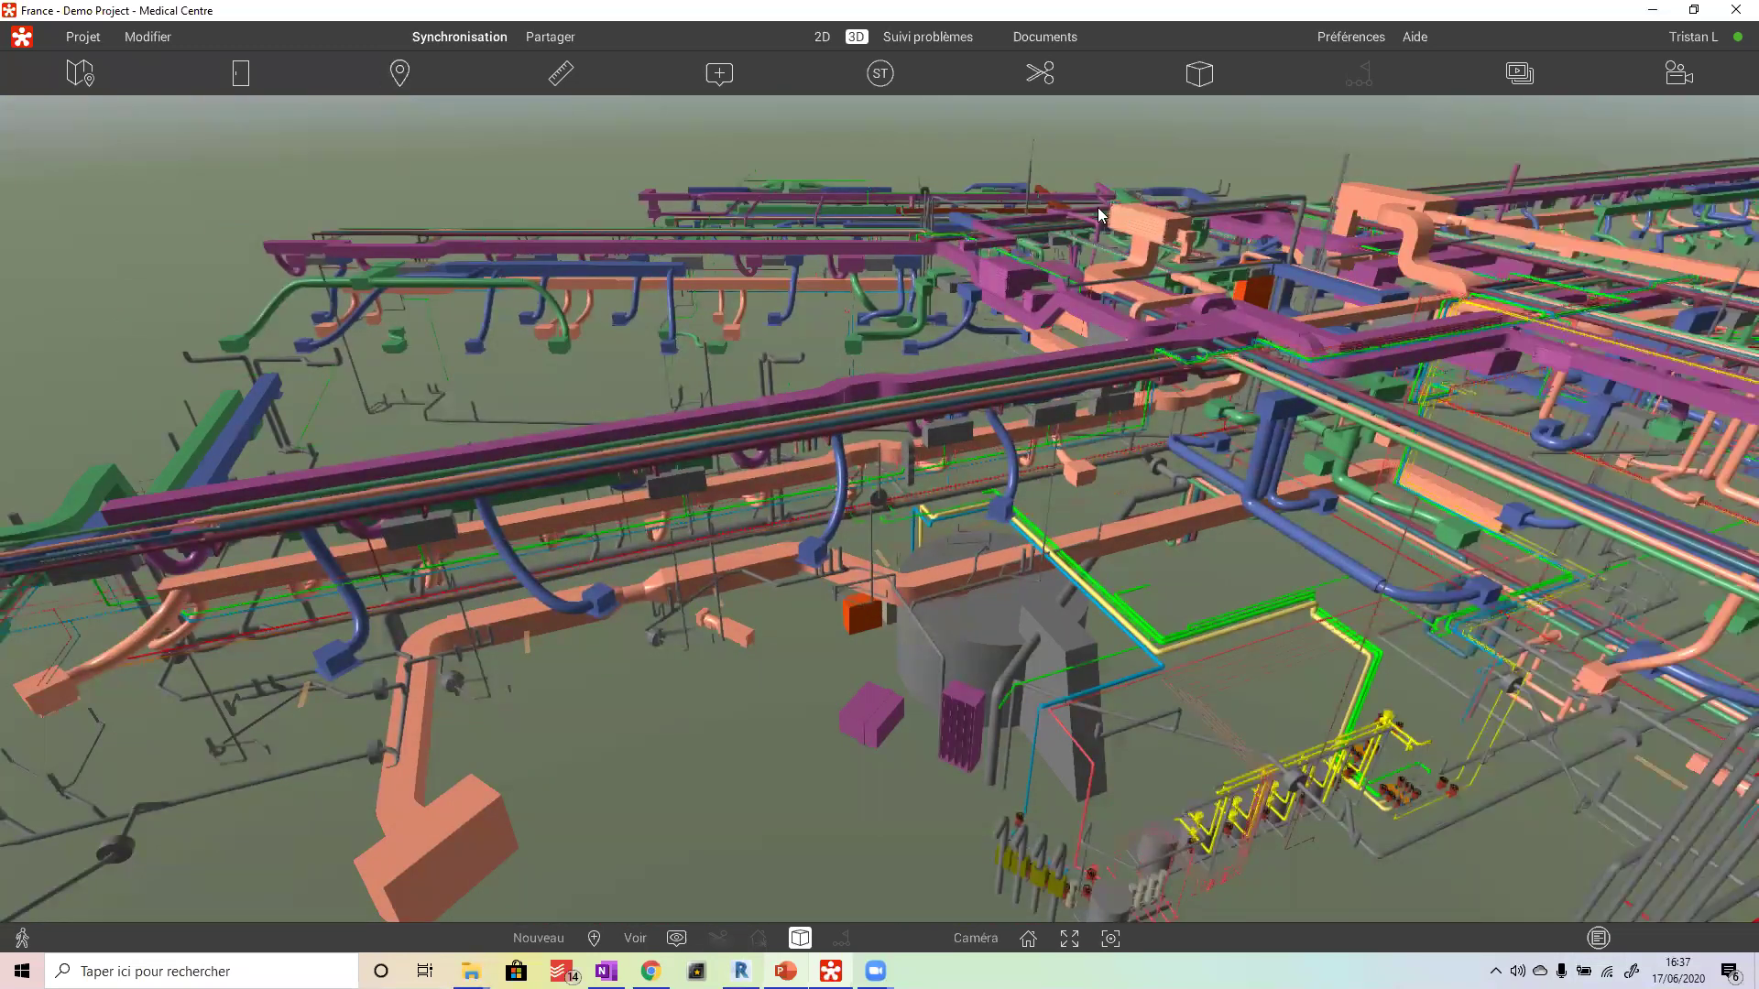
# - Restore all hidden objects so the complete Medical Centre building is displayed
pyautogui.click(799, 939)
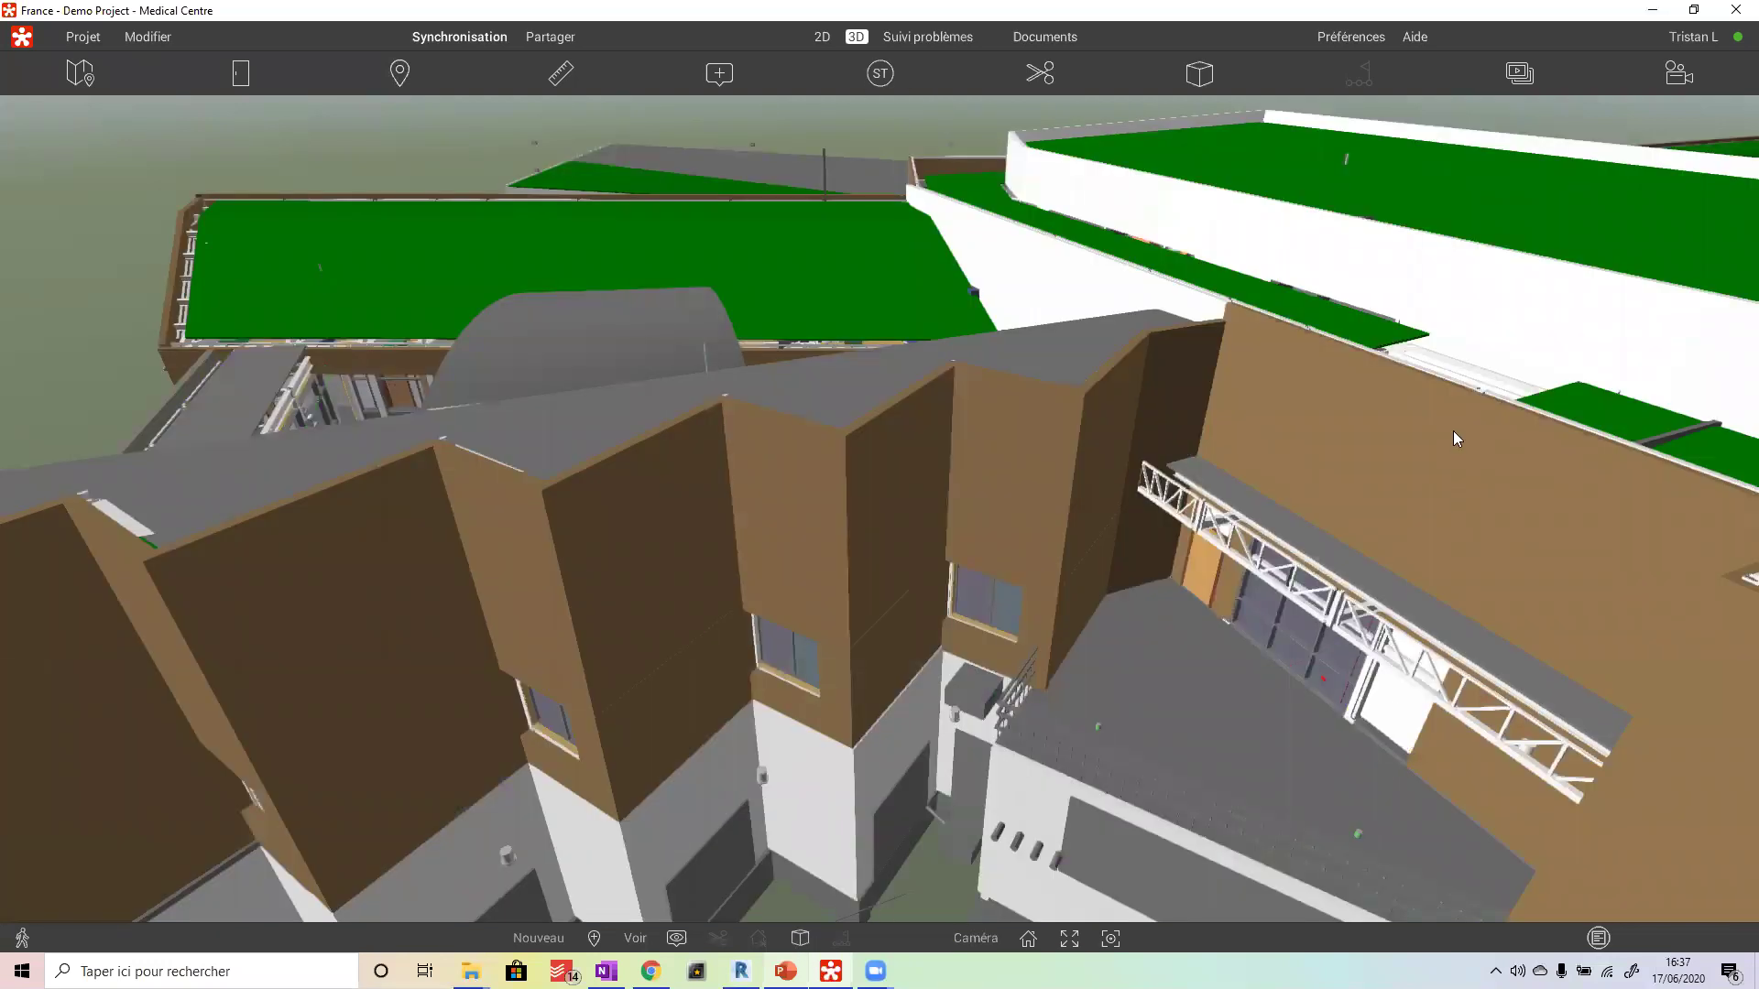
pyautogui.scroll(-5, 1449, 432)
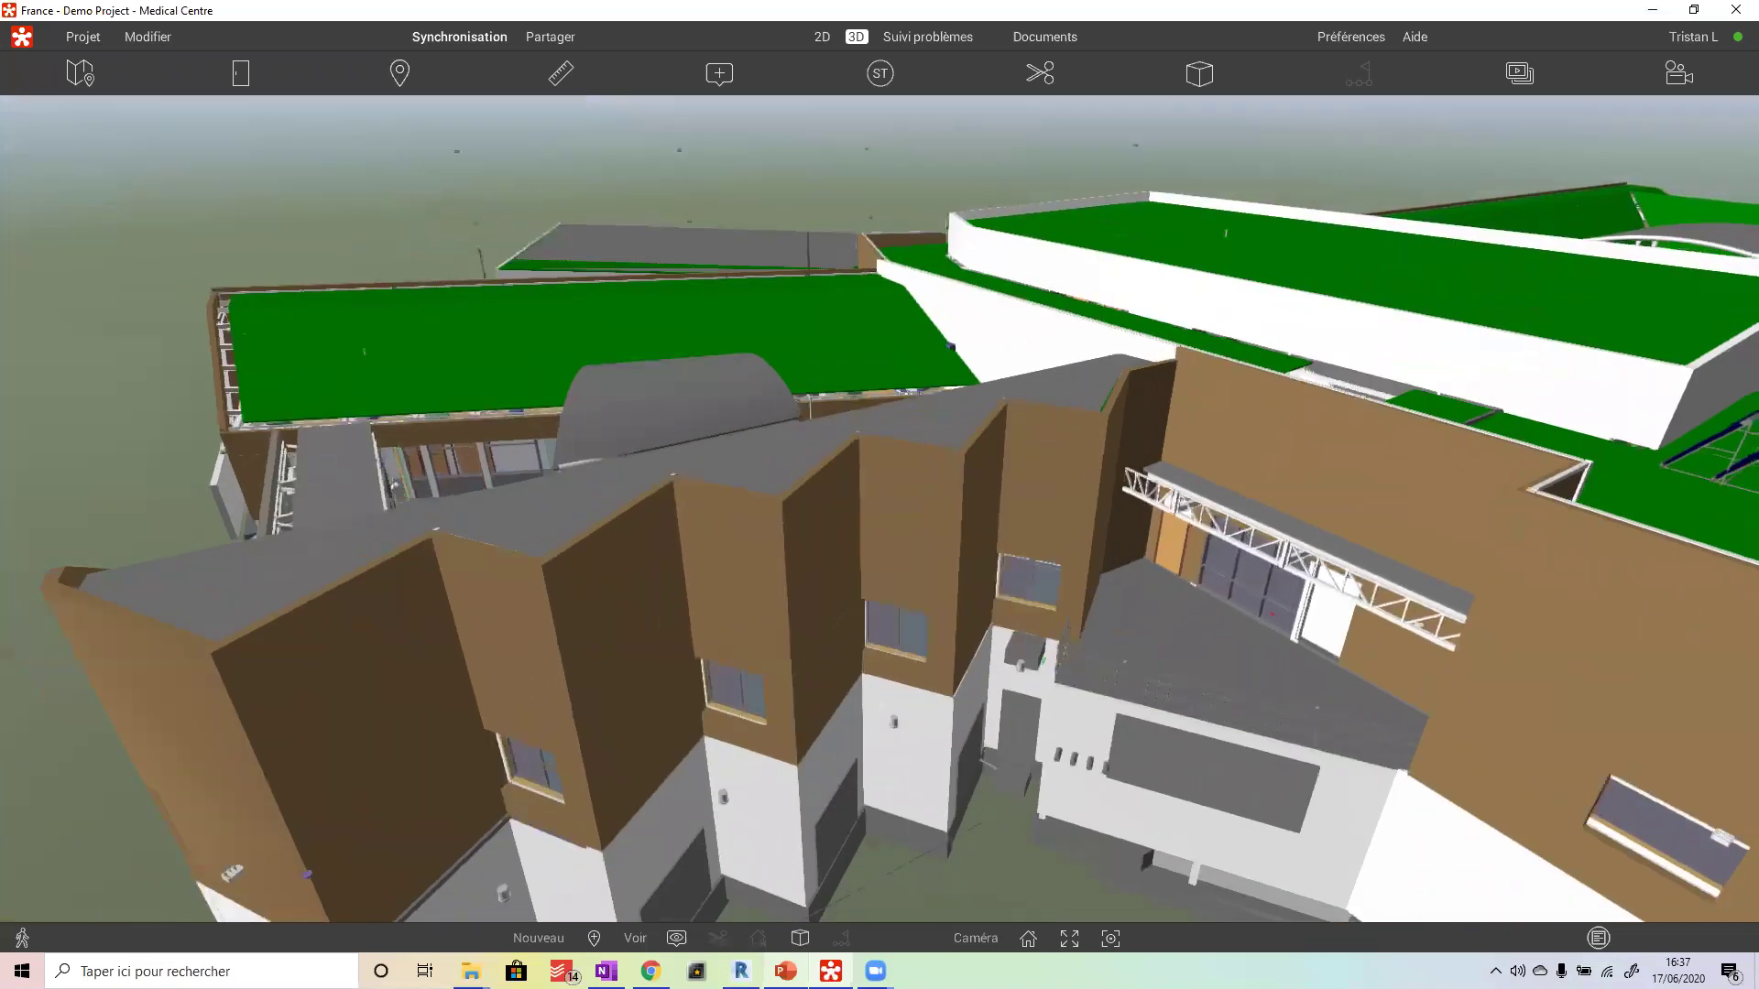
pyautogui.moveTo(1191, 183); pyautogui.dragTo(659, 31)
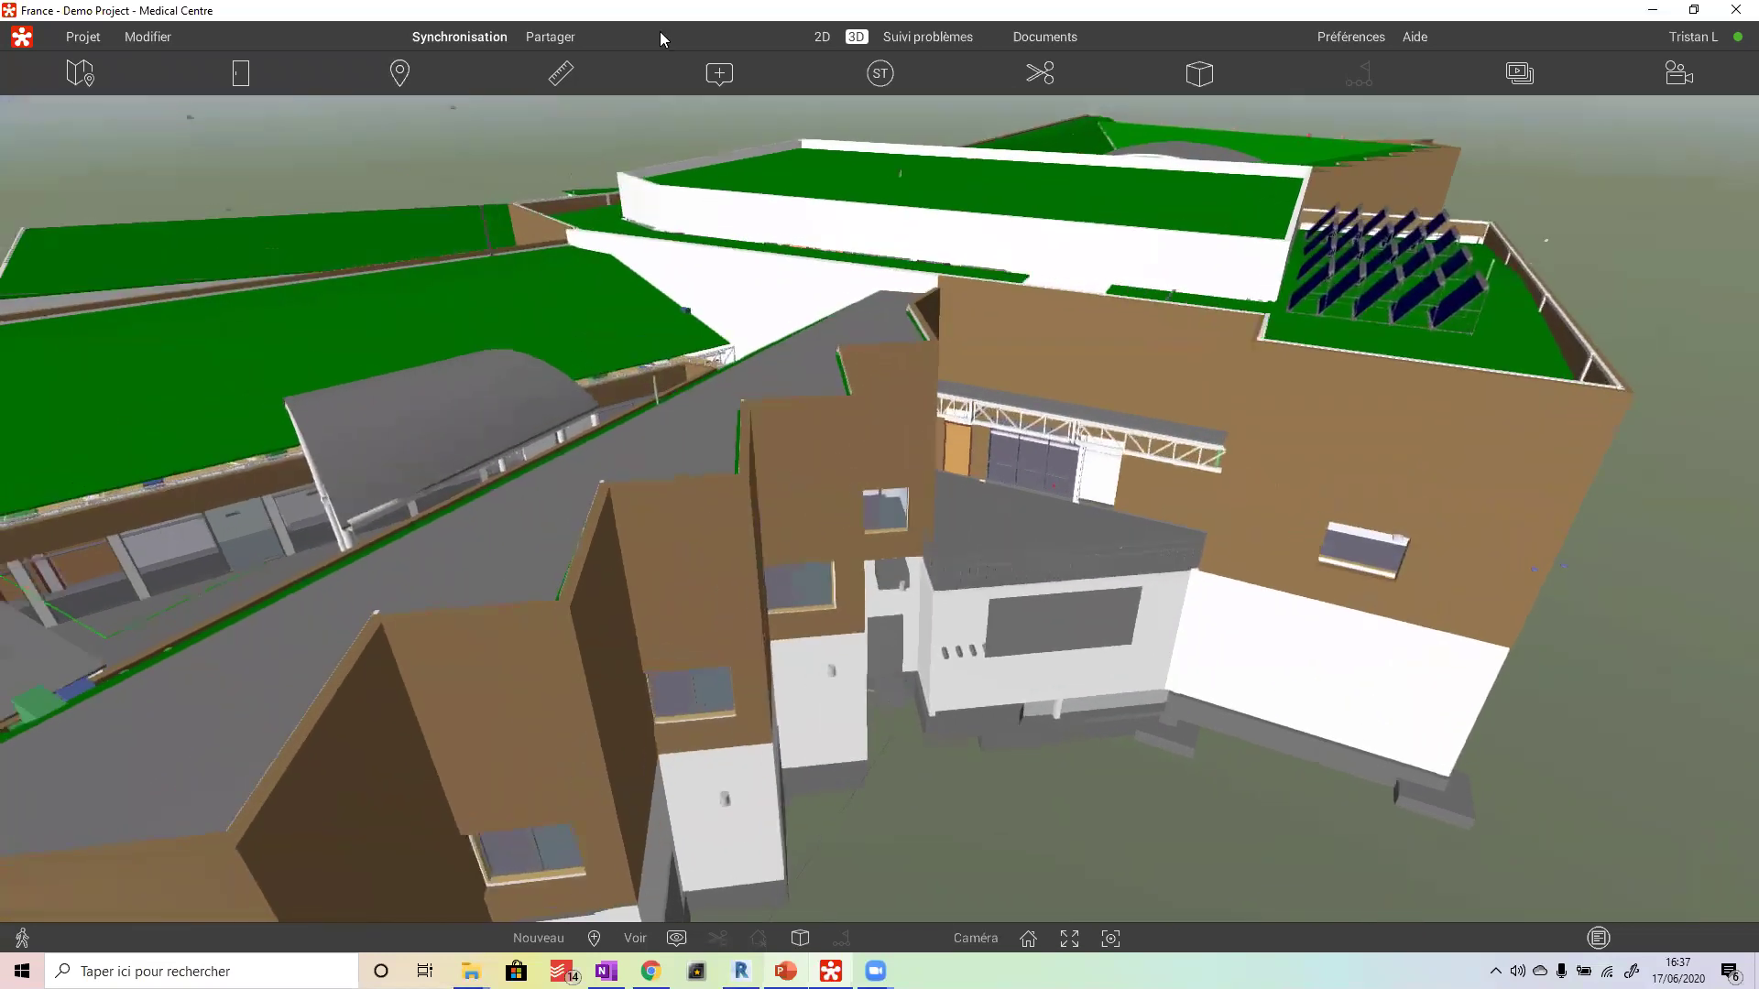
# - Open the project's sharing settings and review the access level permissions and the levels offered for invited people
pyautogui.click(539, 44)
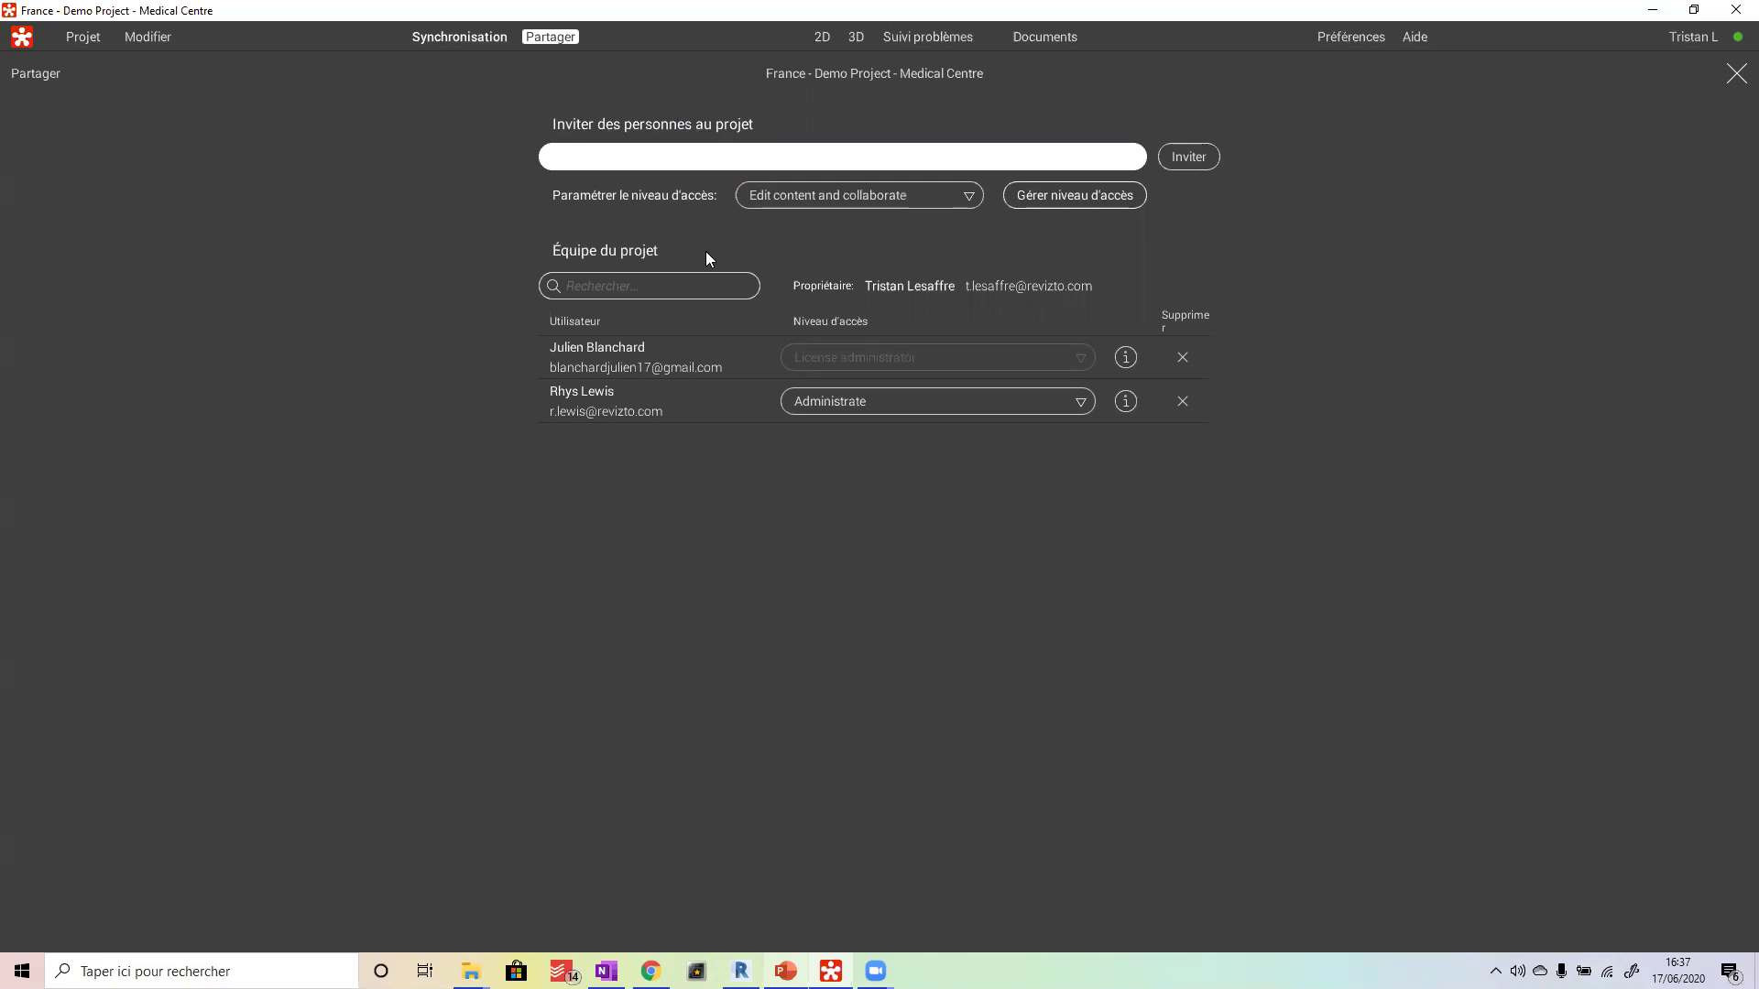
pyautogui.click(1067, 197)
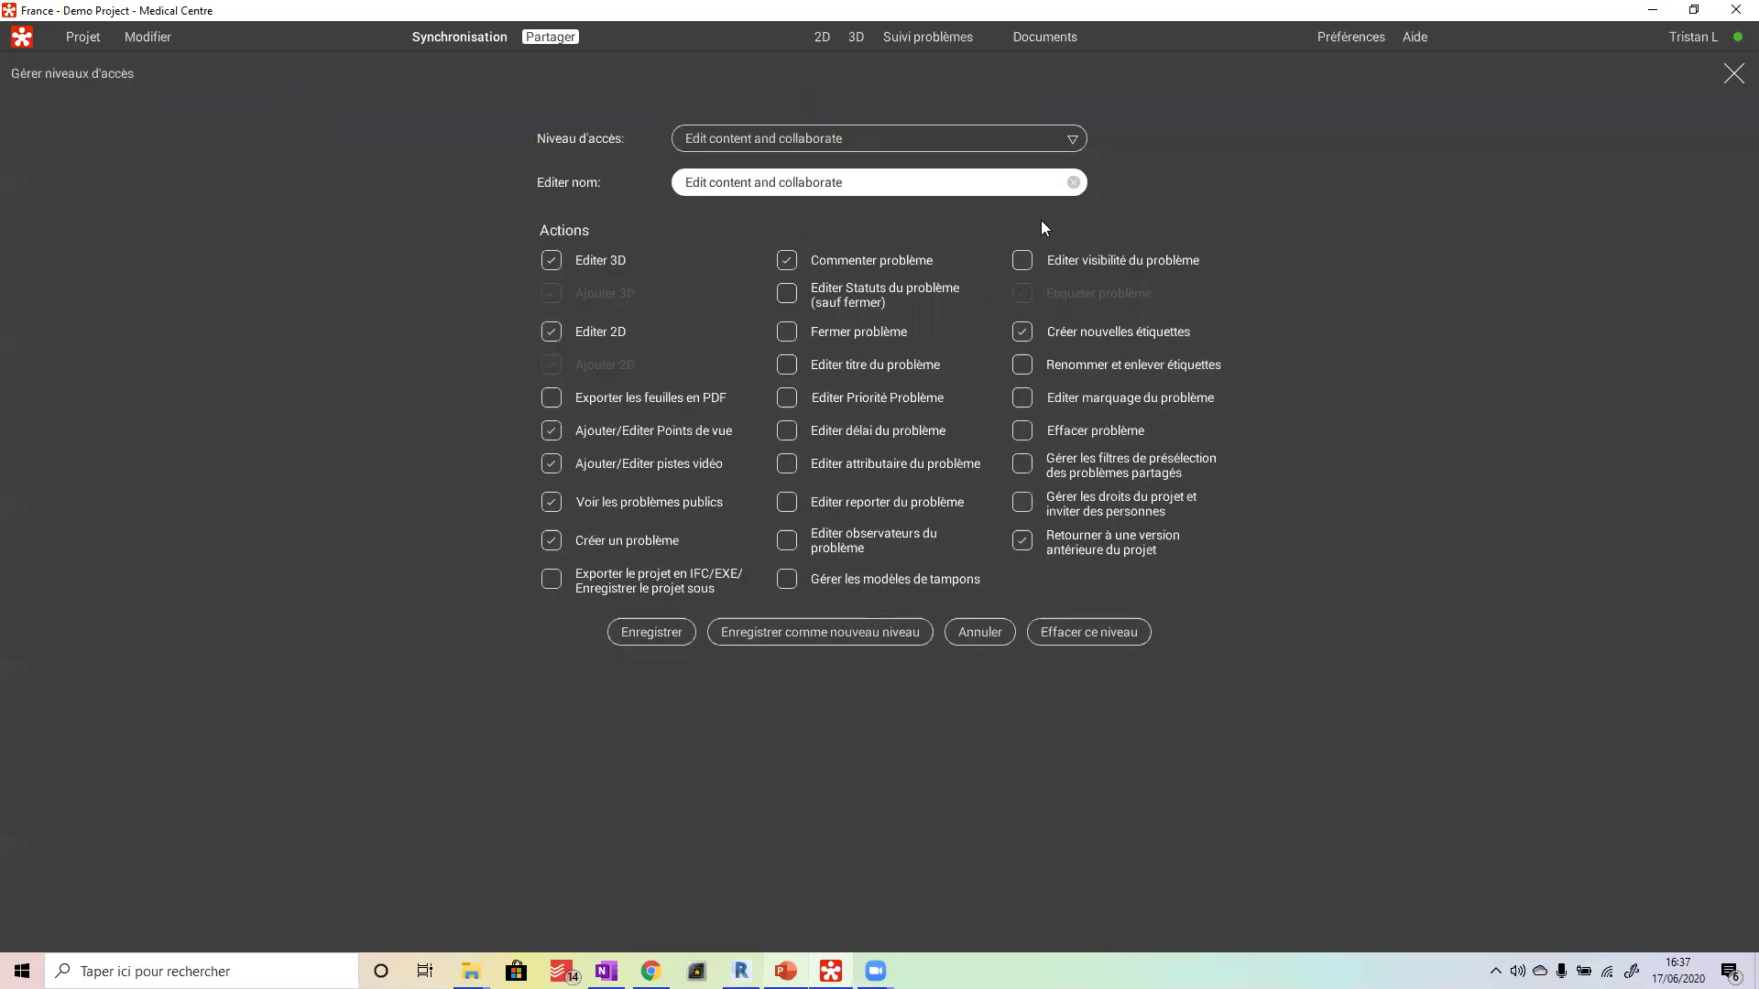
pyautogui.click(1732, 79)
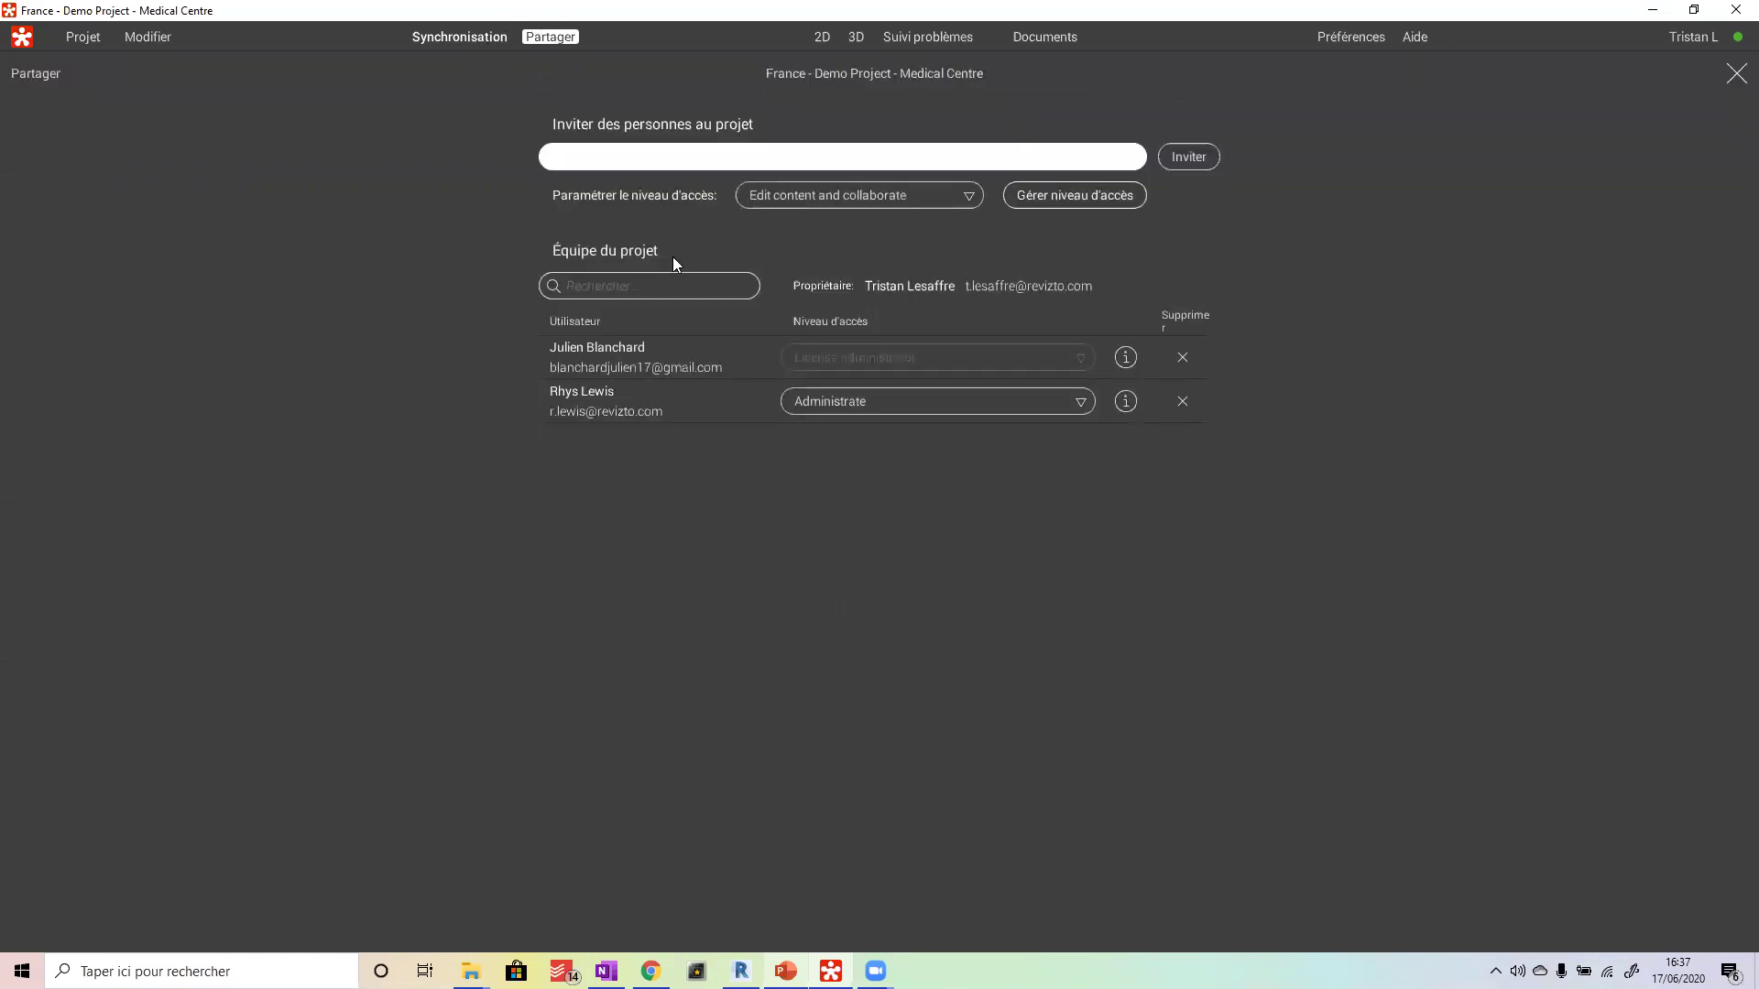
pyautogui.click(949, 200)
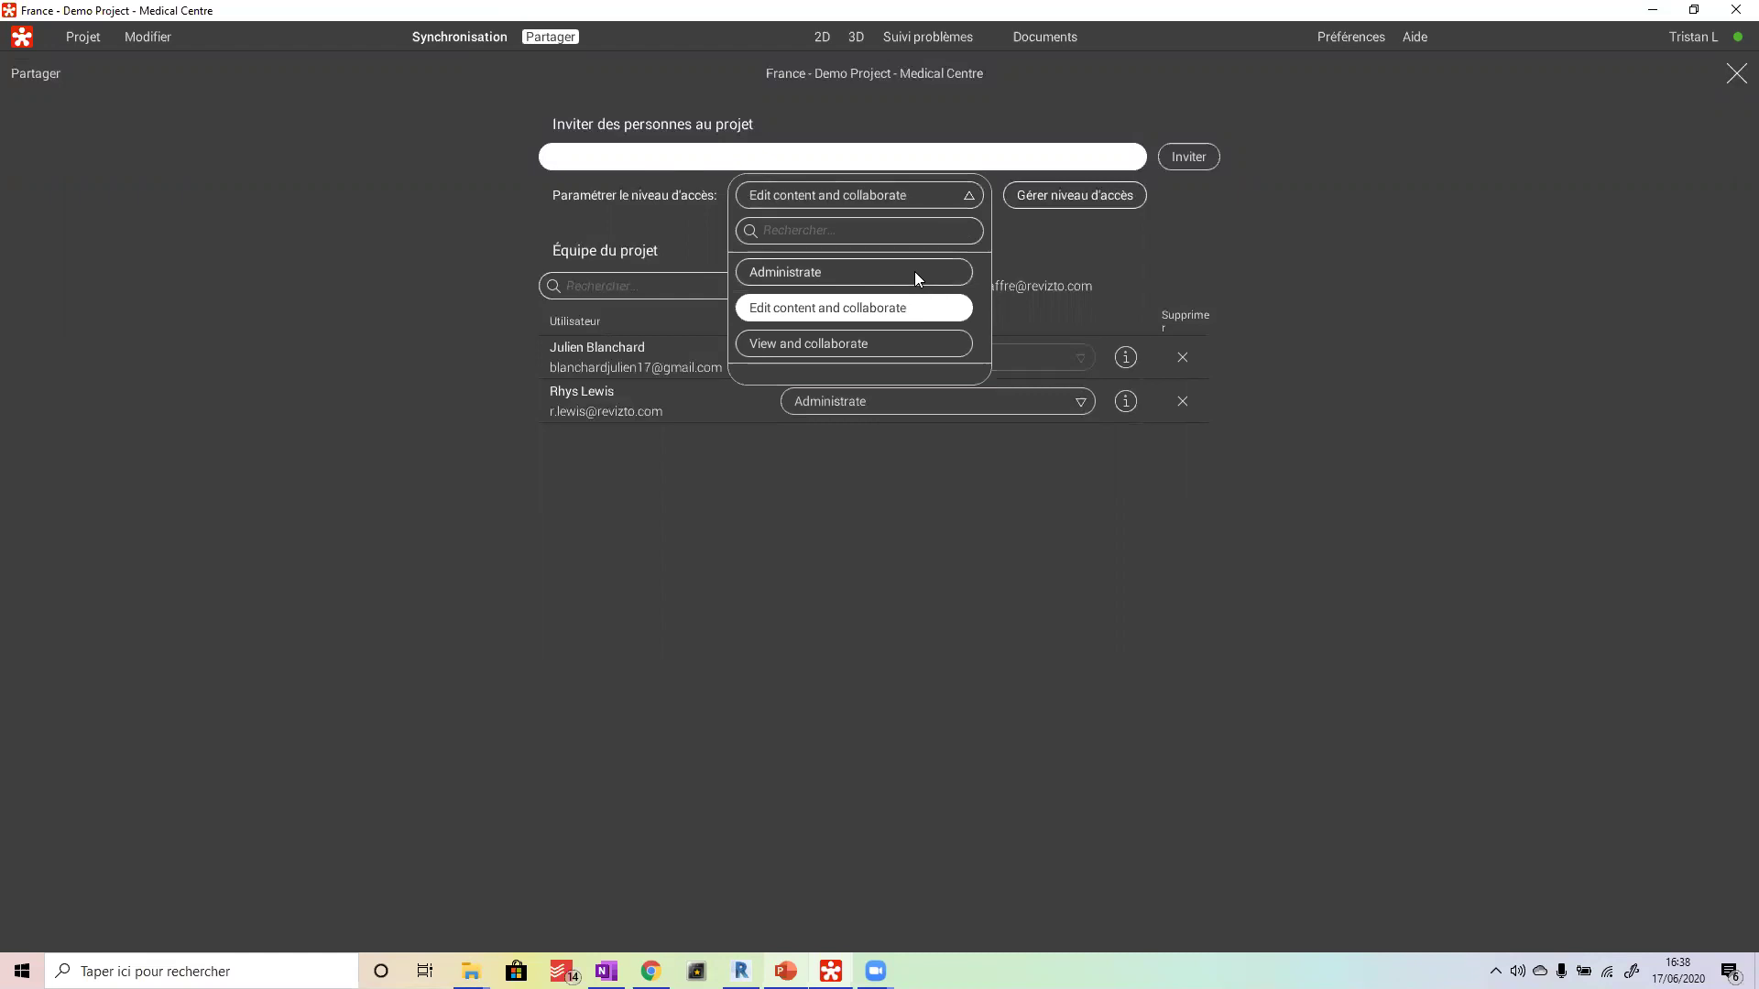
pyautogui.click(1112, 240)
# - Allow Edit content and collaborate to delete issues, edit markups, rename tags and manage shared filter presets, and close the settings without saving
pyautogui.click(1081, 194)
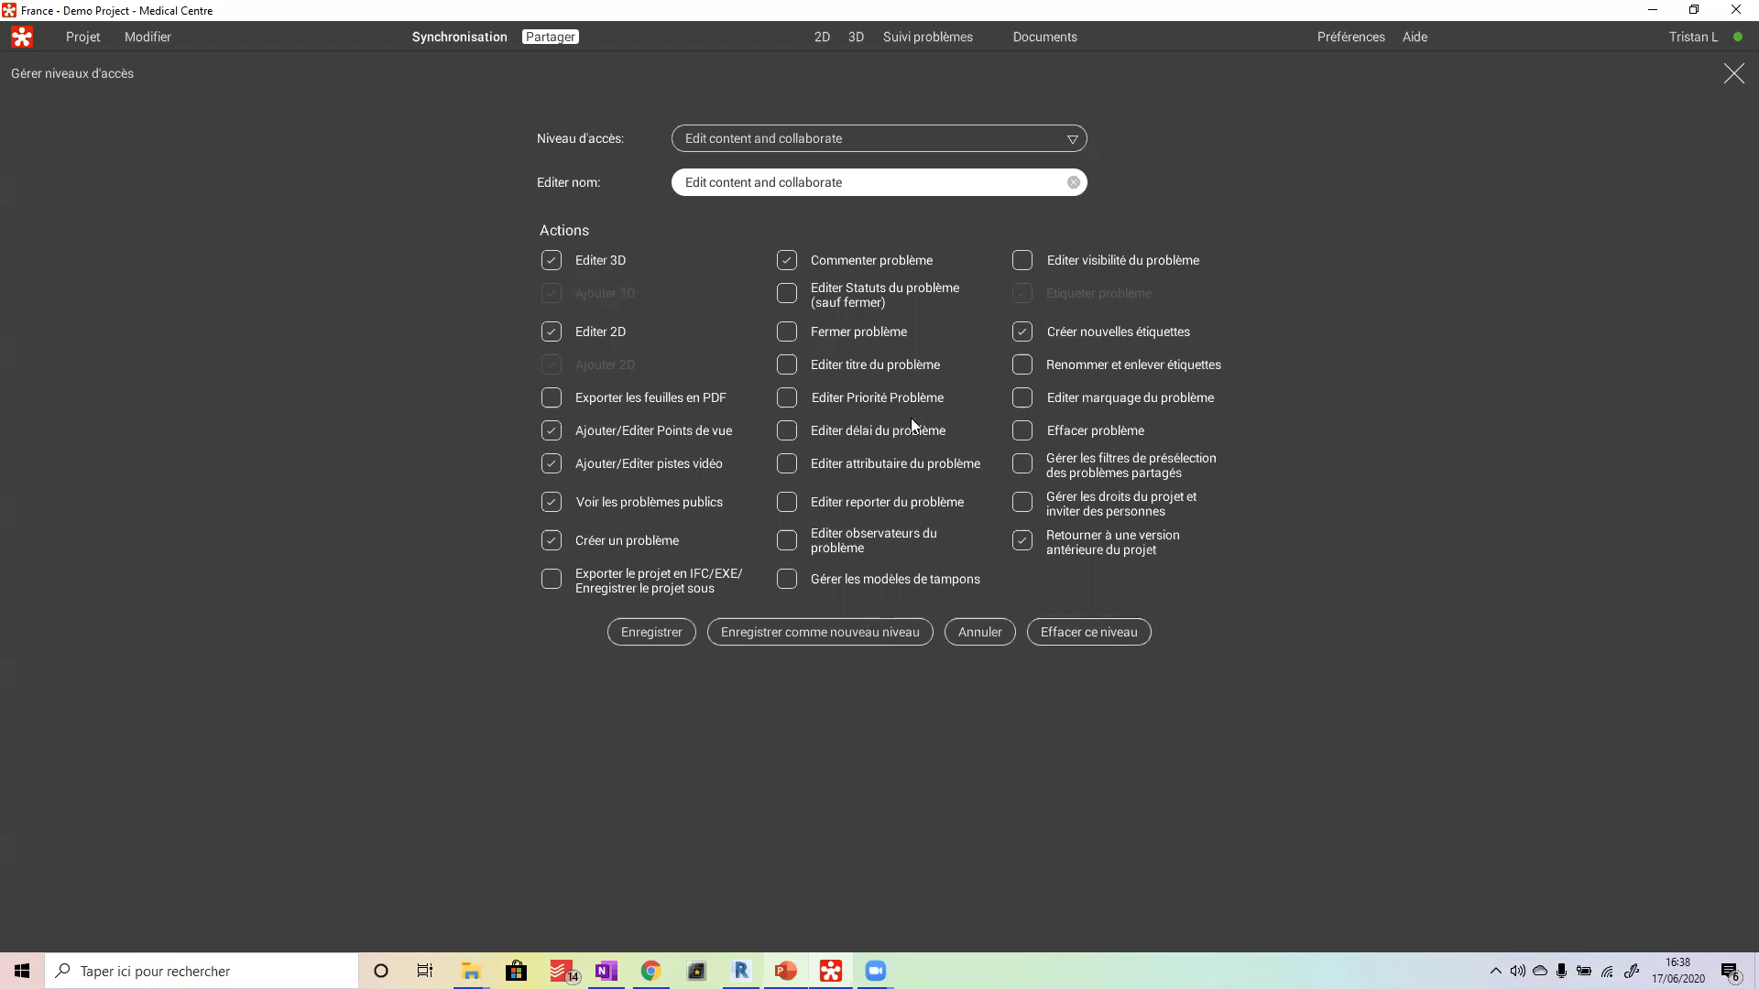
pyautogui.click(1023, 430)
pyautogui.click(1022, 398)
pyautogui.click(1022, 365)
pyautogui.click(1022, 464)
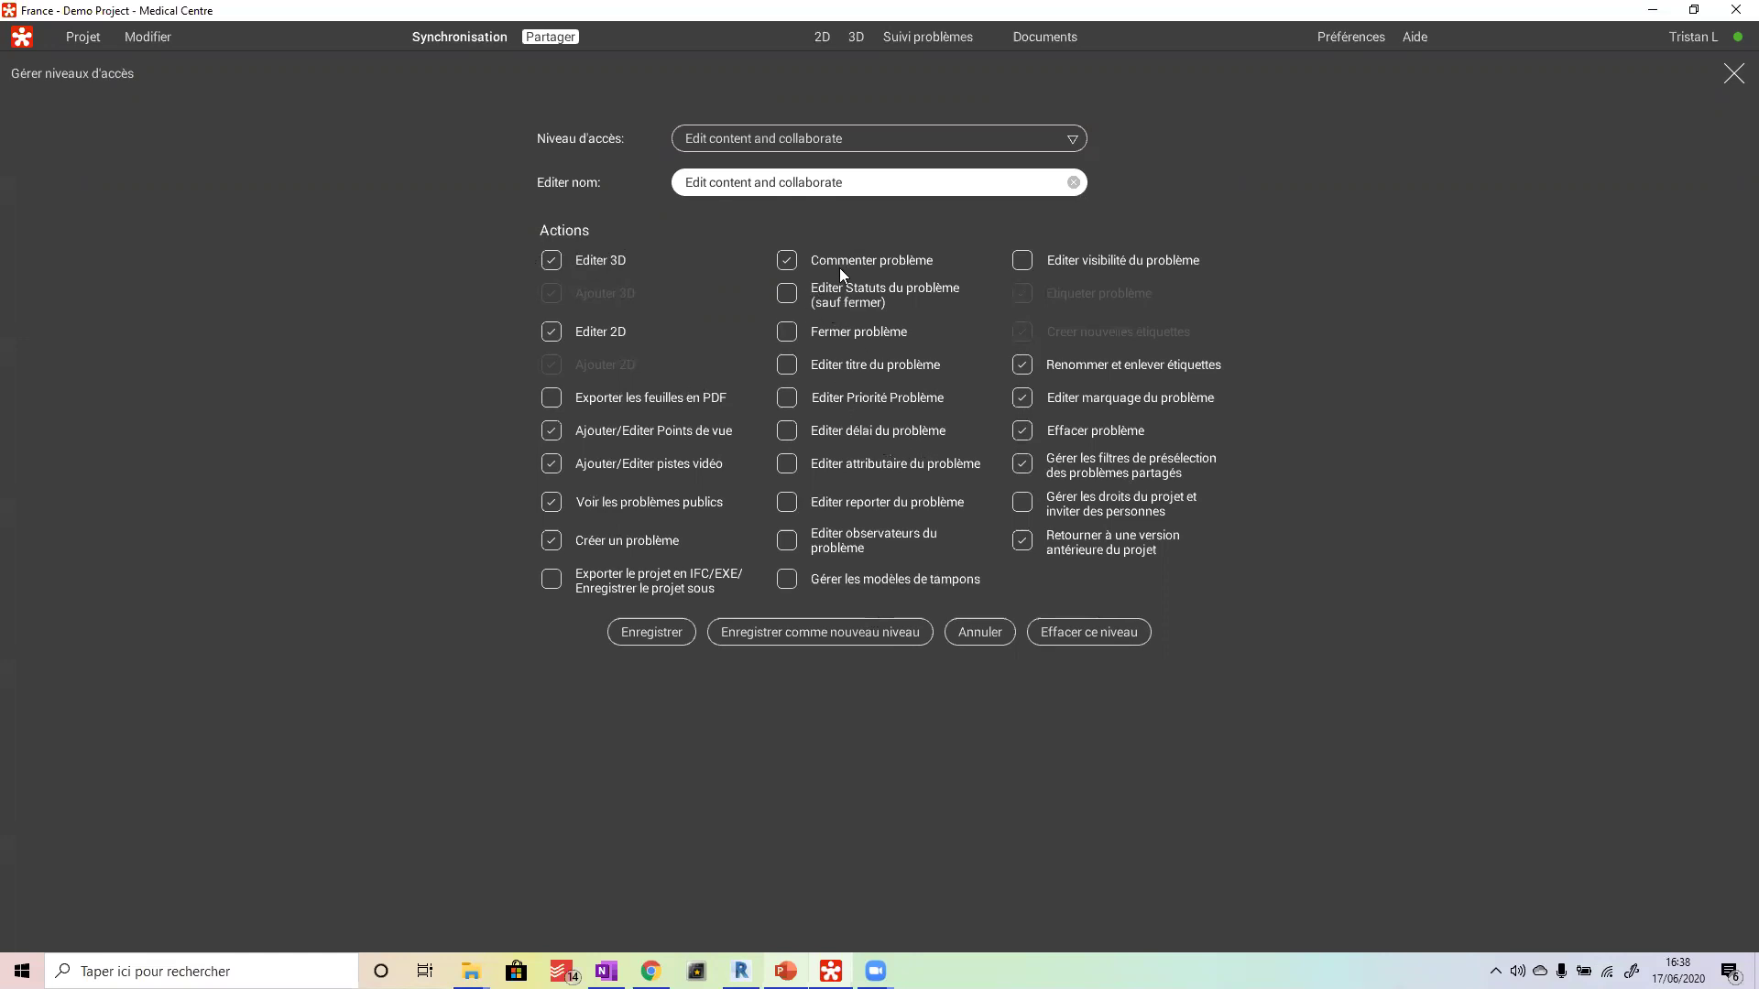
pyautogui.moveTo(878, 331)
pyautogui.click(1732, 76)
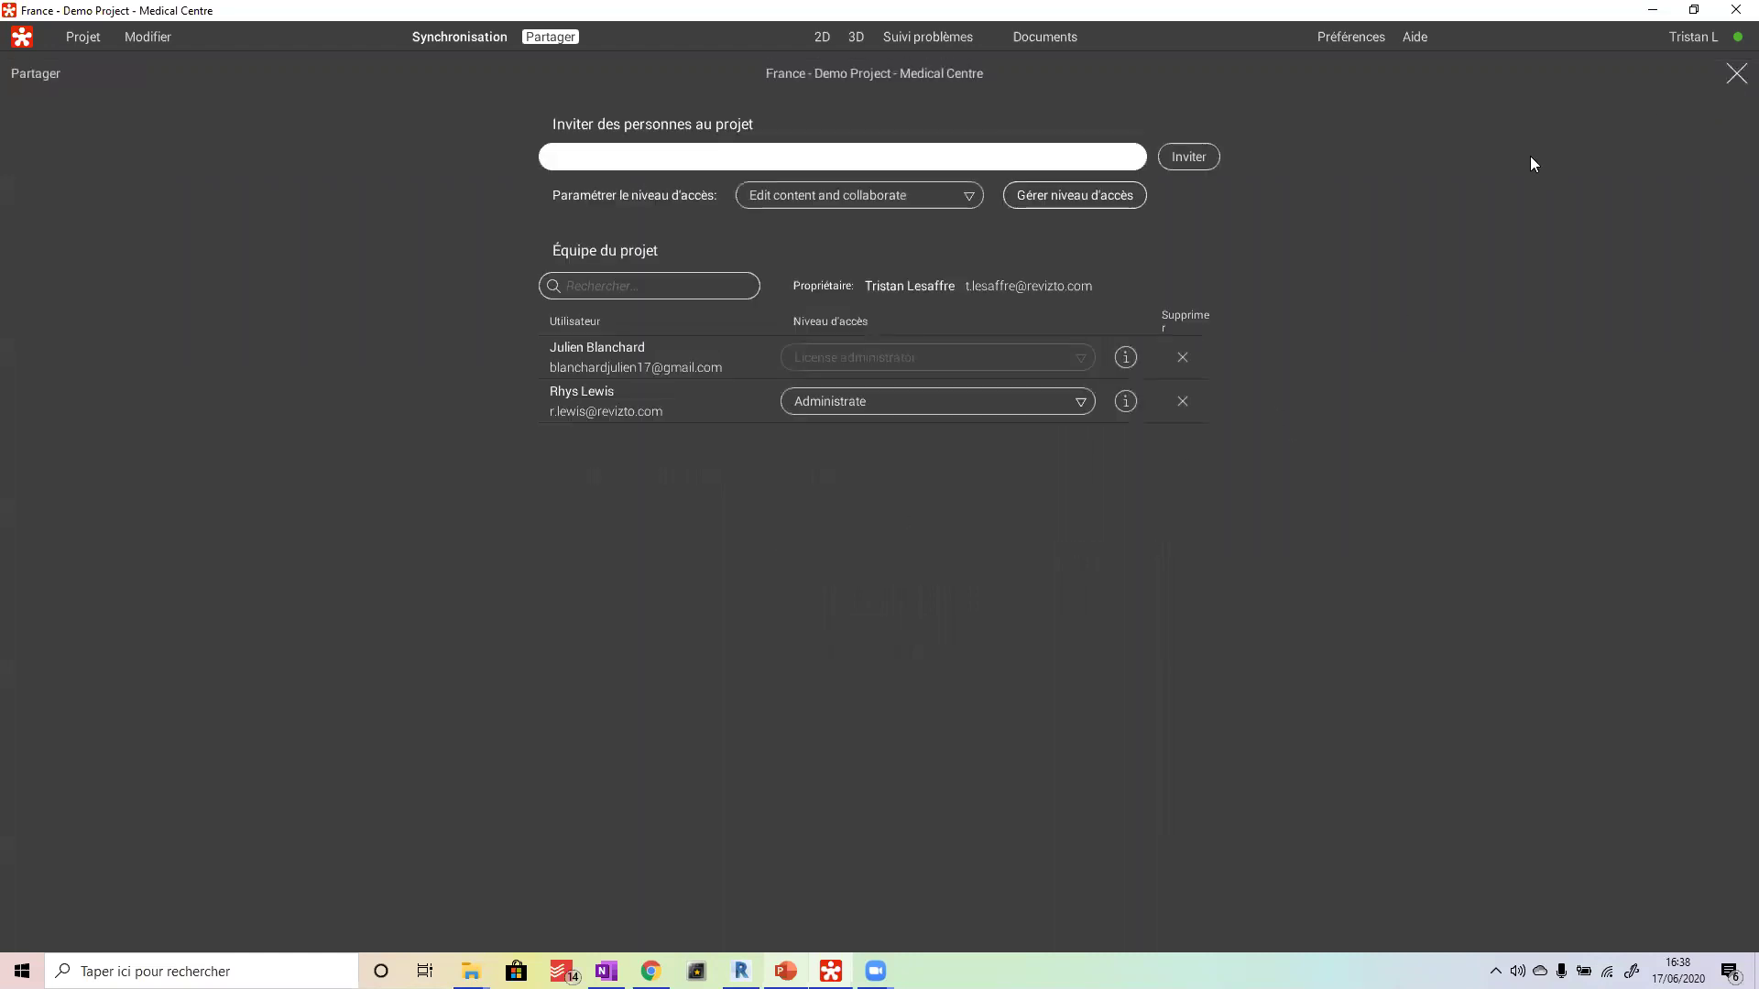
pyautogui.click(1736, 74)
# - Open the cloud project UKMEA - Demo Project - Medical Centre without synchronising the current project's changes
pyautogui.scroll(-6, 1040, 614)
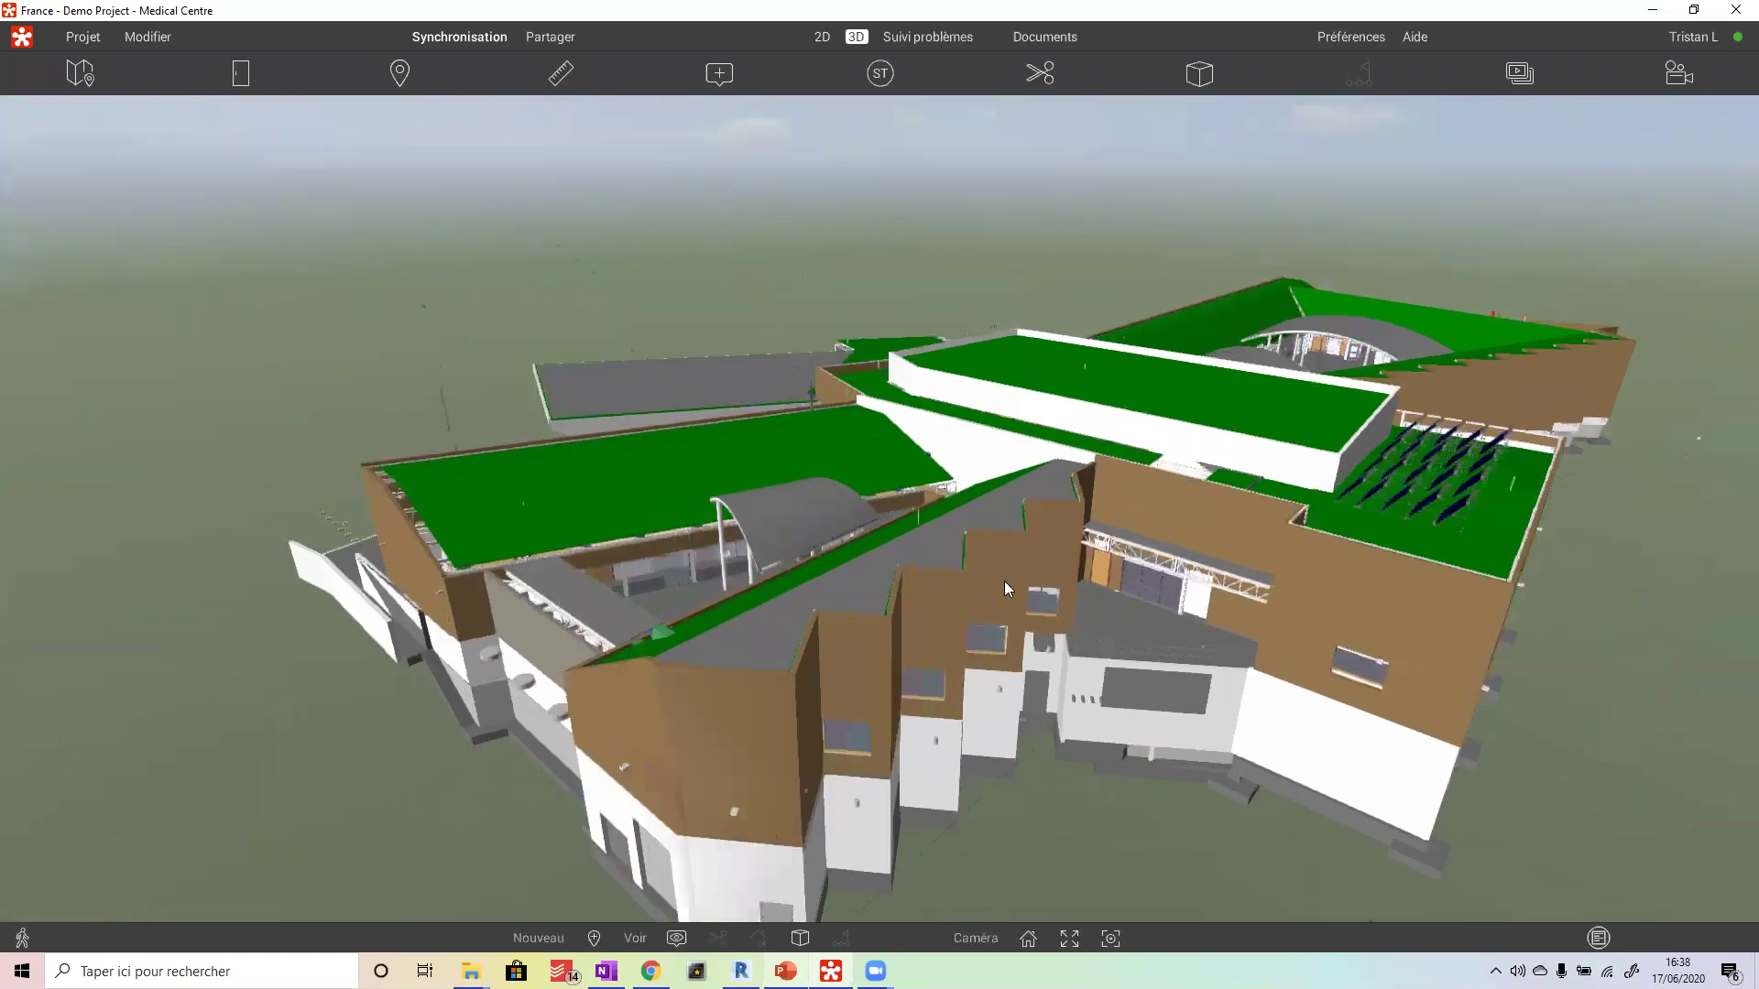
pyautogui.moveTo(1004, 581); pyautogui.dragTo(1071, 458)
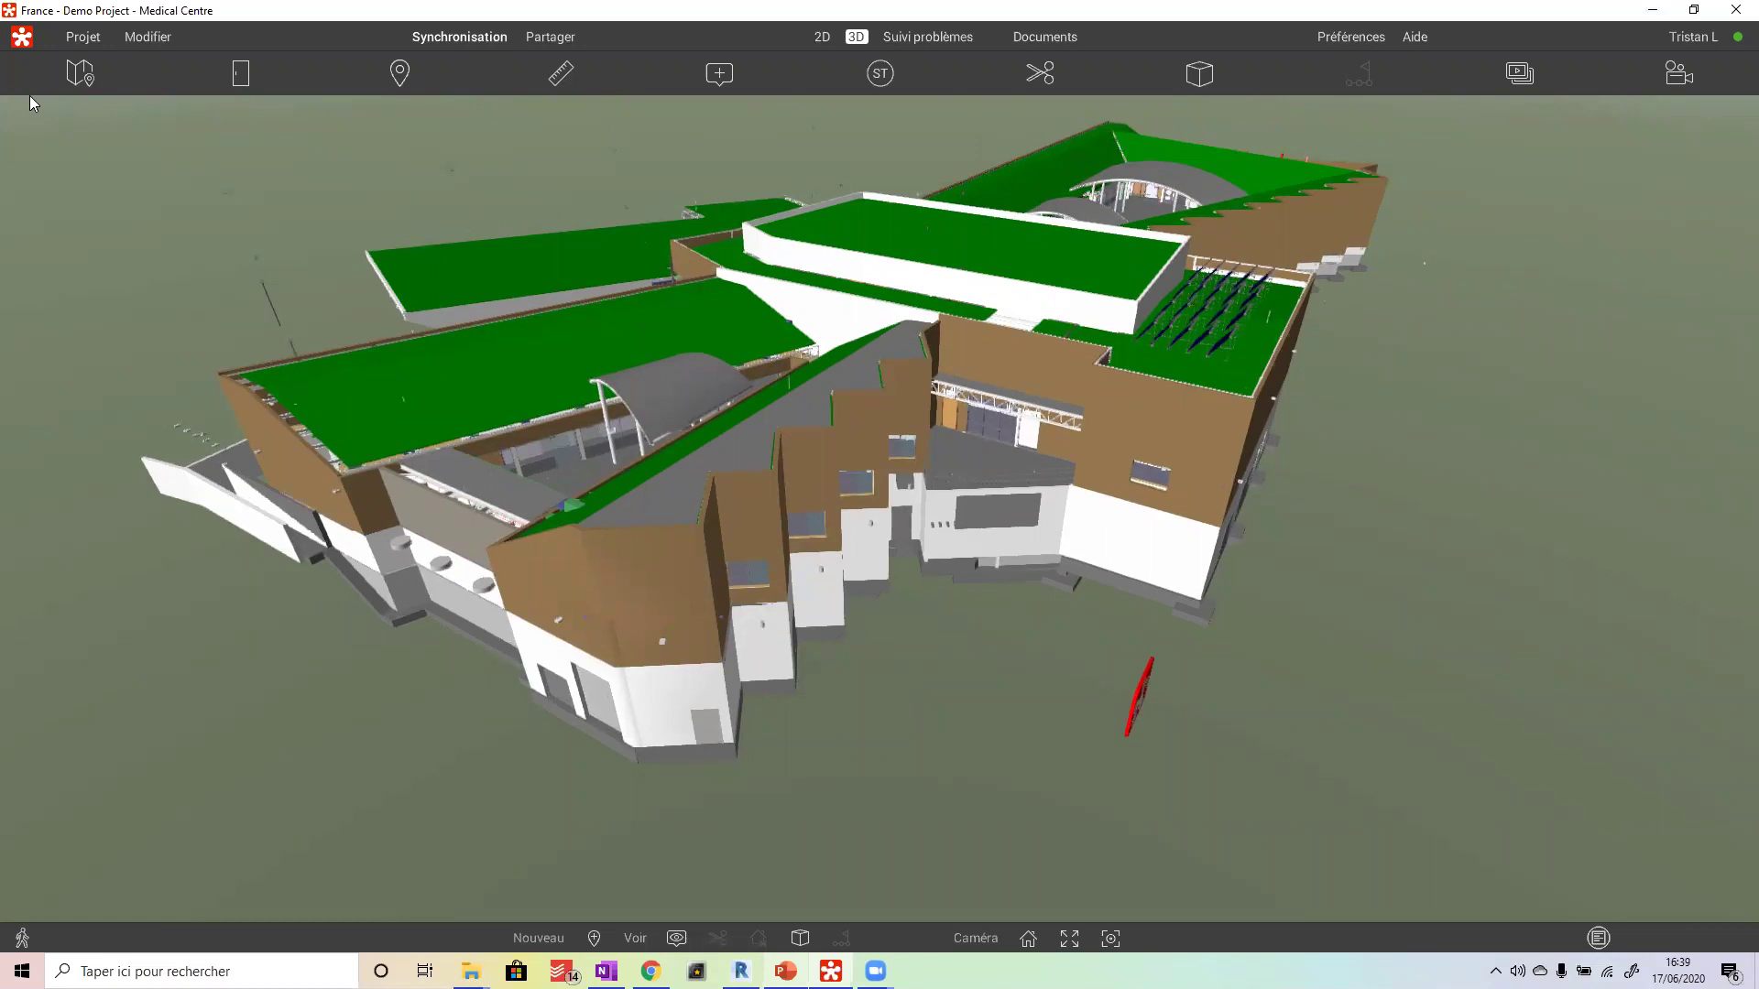
pyautogui.click(82, 37)
pyautogui.click(151, 94)
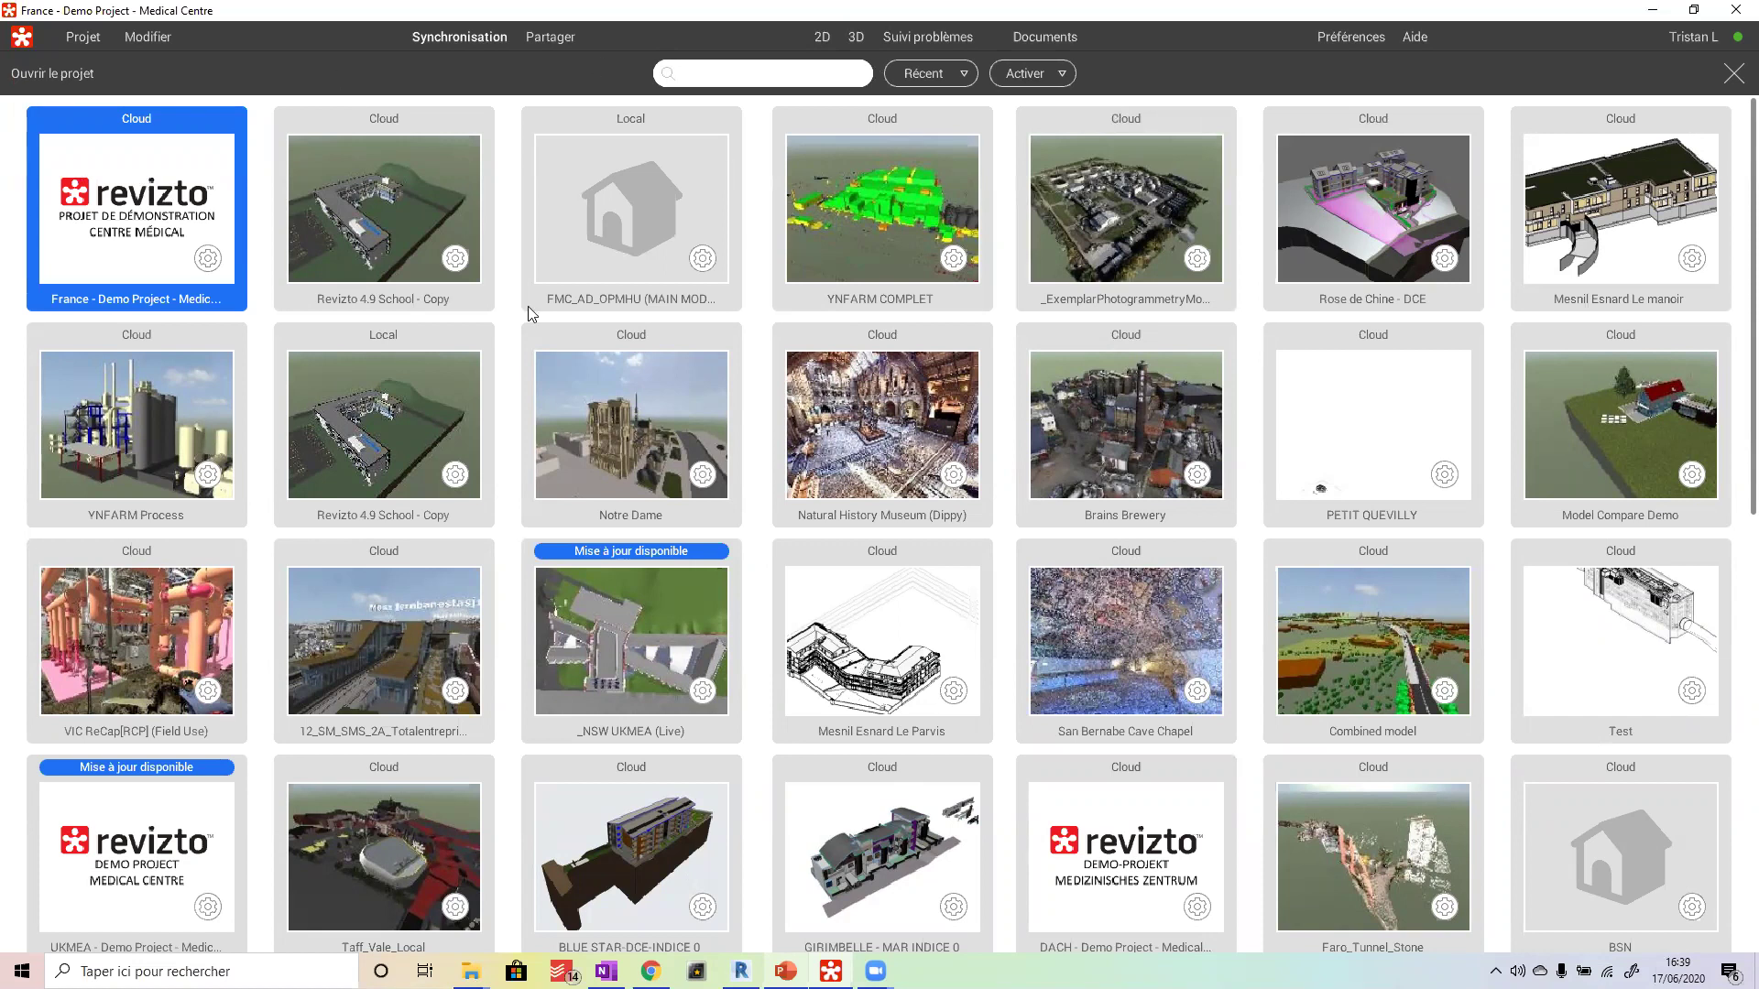
pyautogui.scroll(-1, 527, 310)
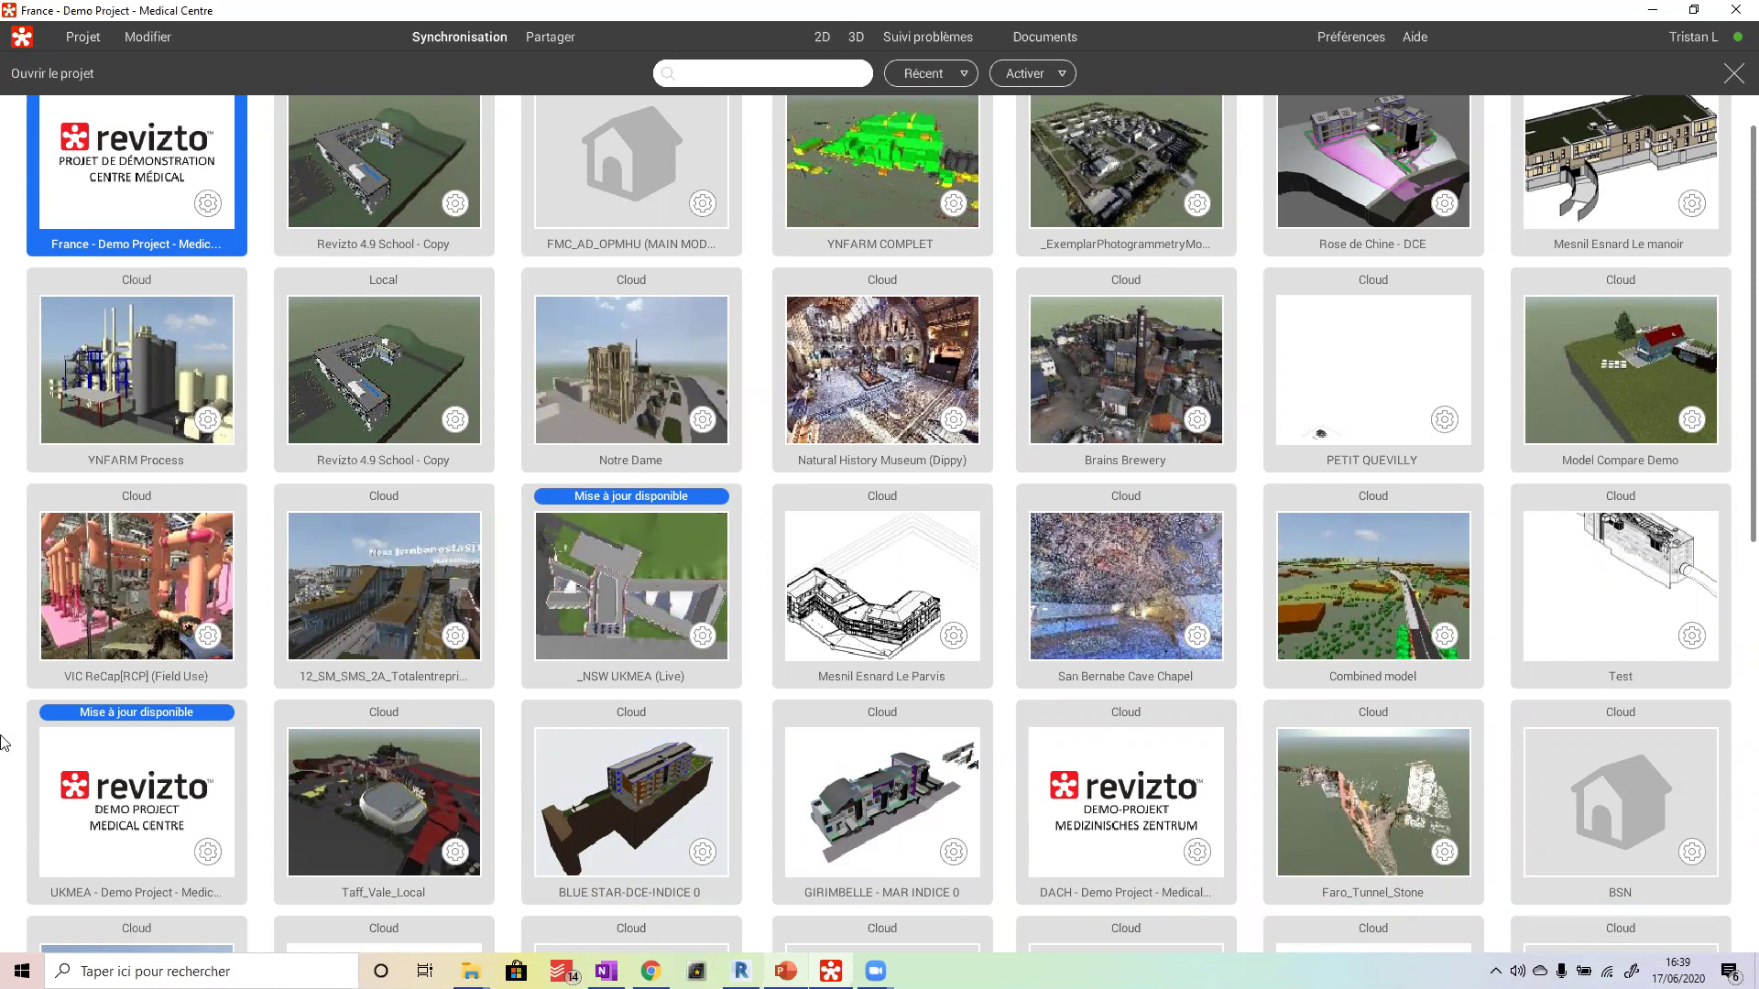
pyautogui.click(96, 795)
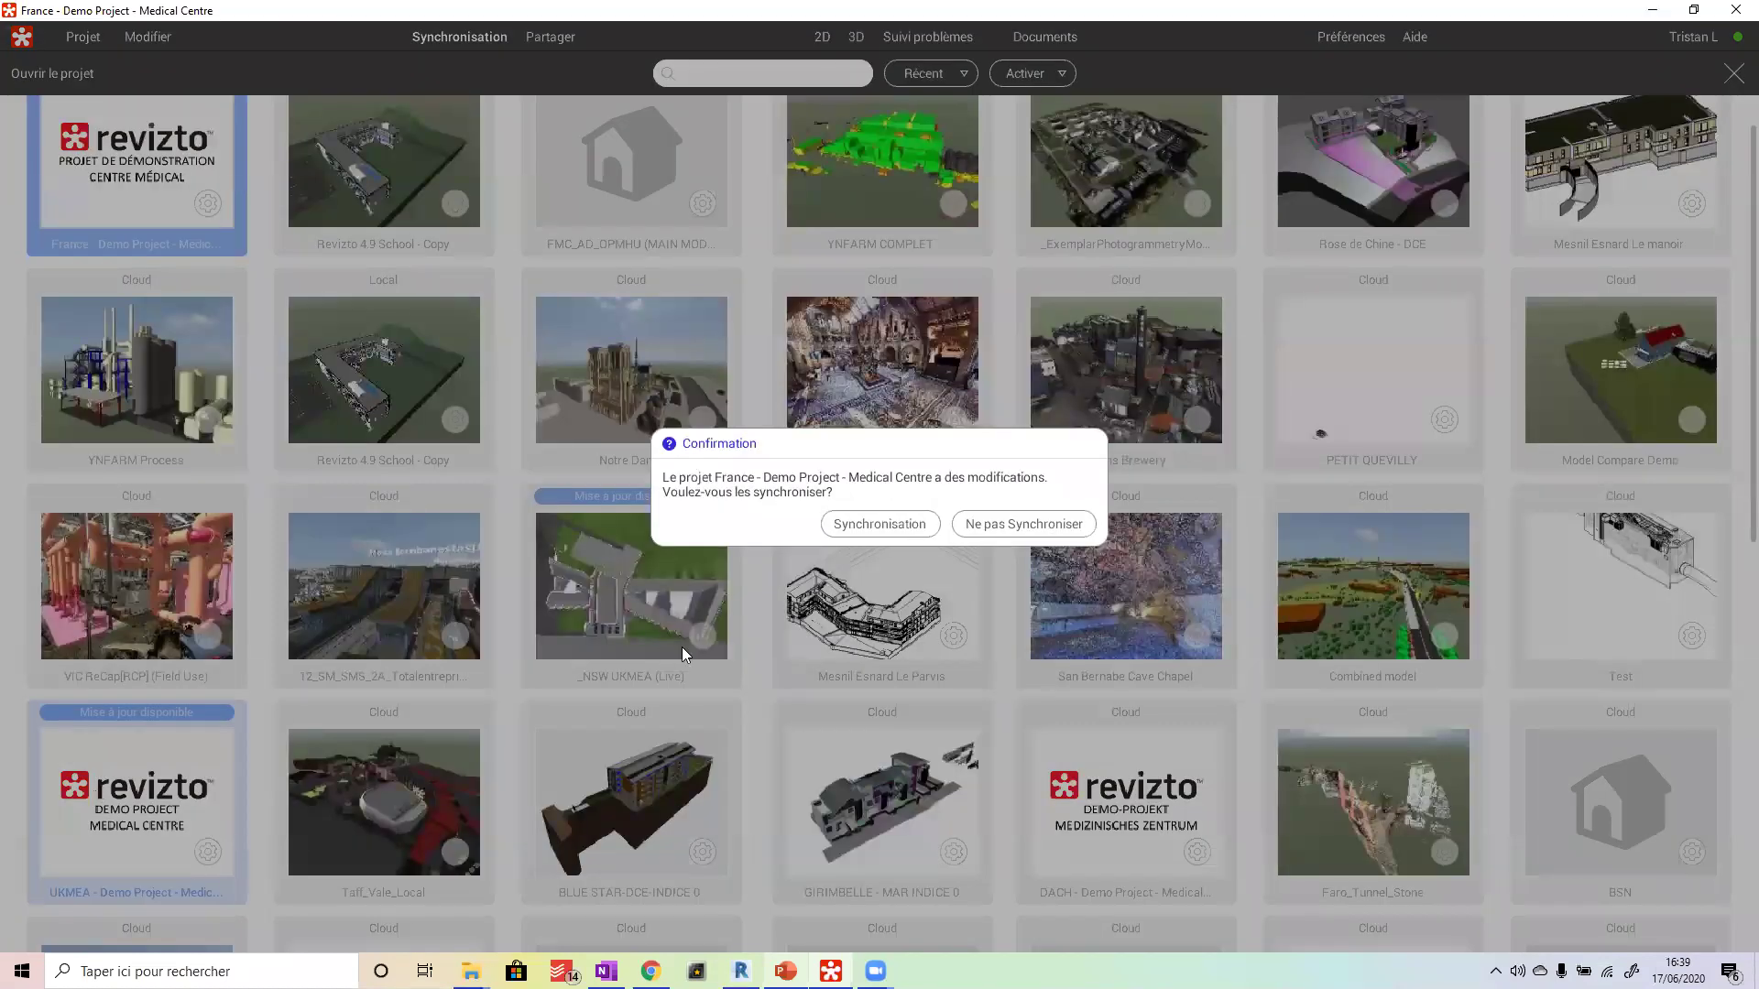
pyautogui.click(1001, 525)
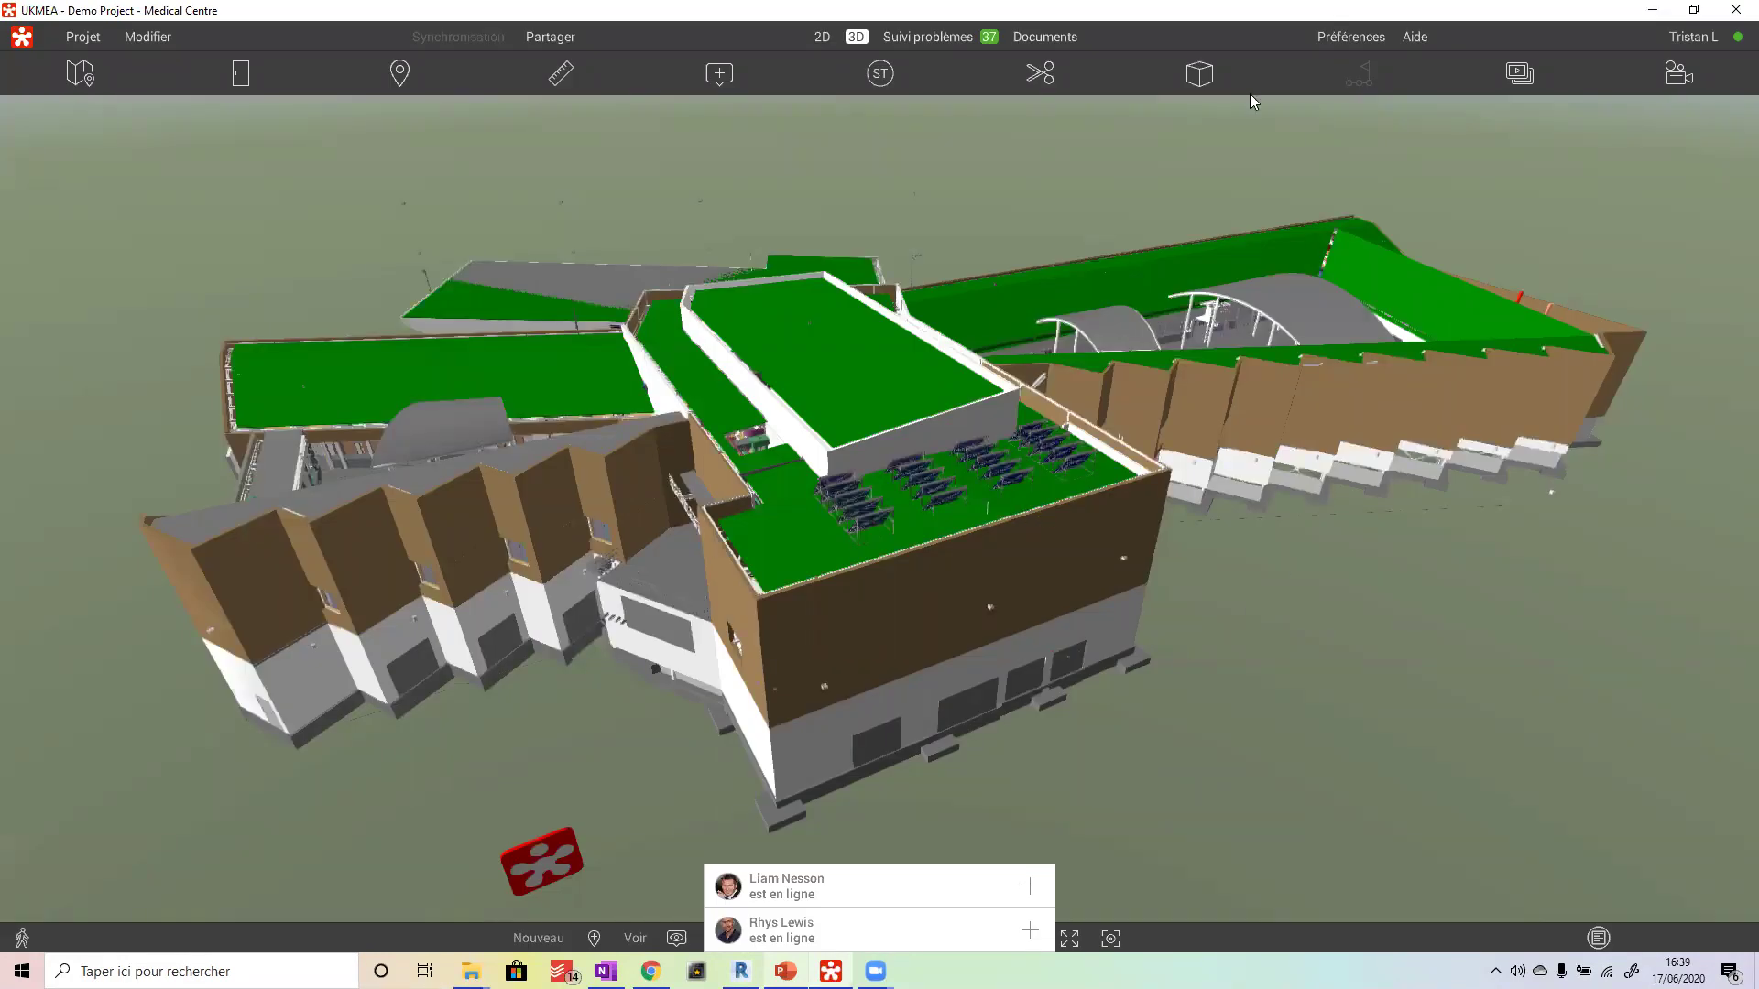
# - Go from the issue tracker to the project's reports in Revizto Workspace in the browser and start a new report
pyautogui.click(916, 37)
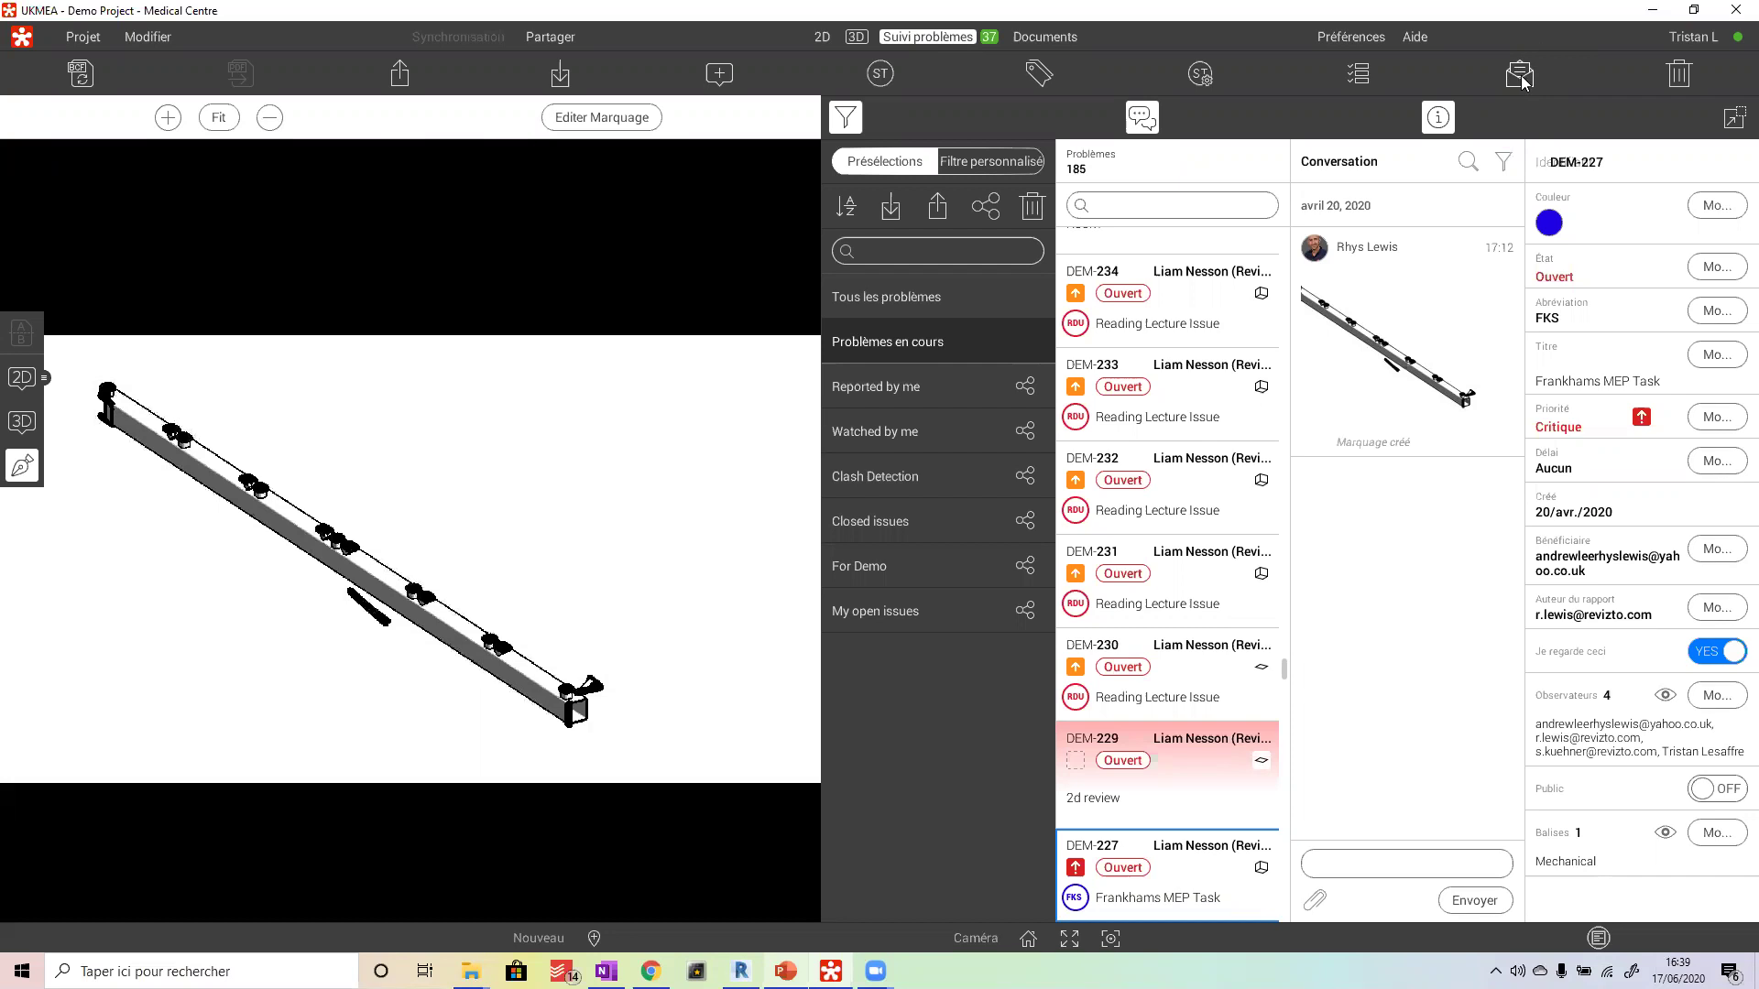
pyautogui.click(1516, 78)
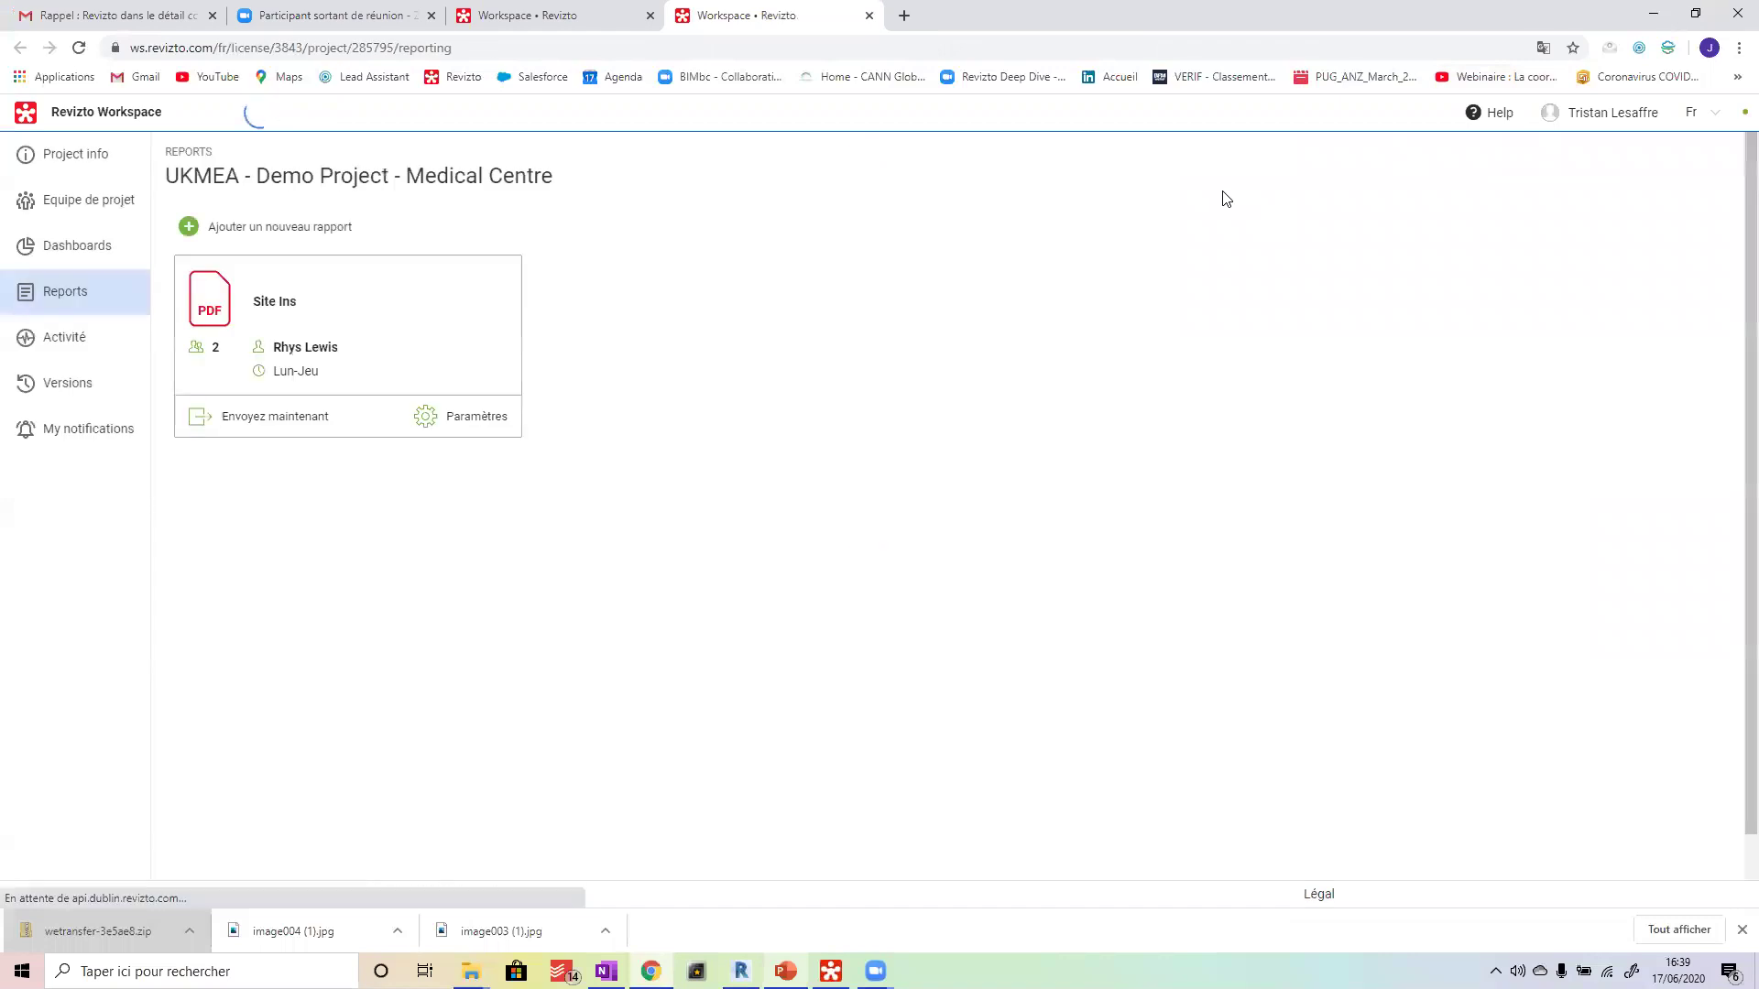
pyautogui.click(245, 229)
# - Examine the new report's visibility, type, format, issue filter, scheduled distribution and sharing settings
pyautogui.click(729, 293)
pyautogui.click(933, 357)
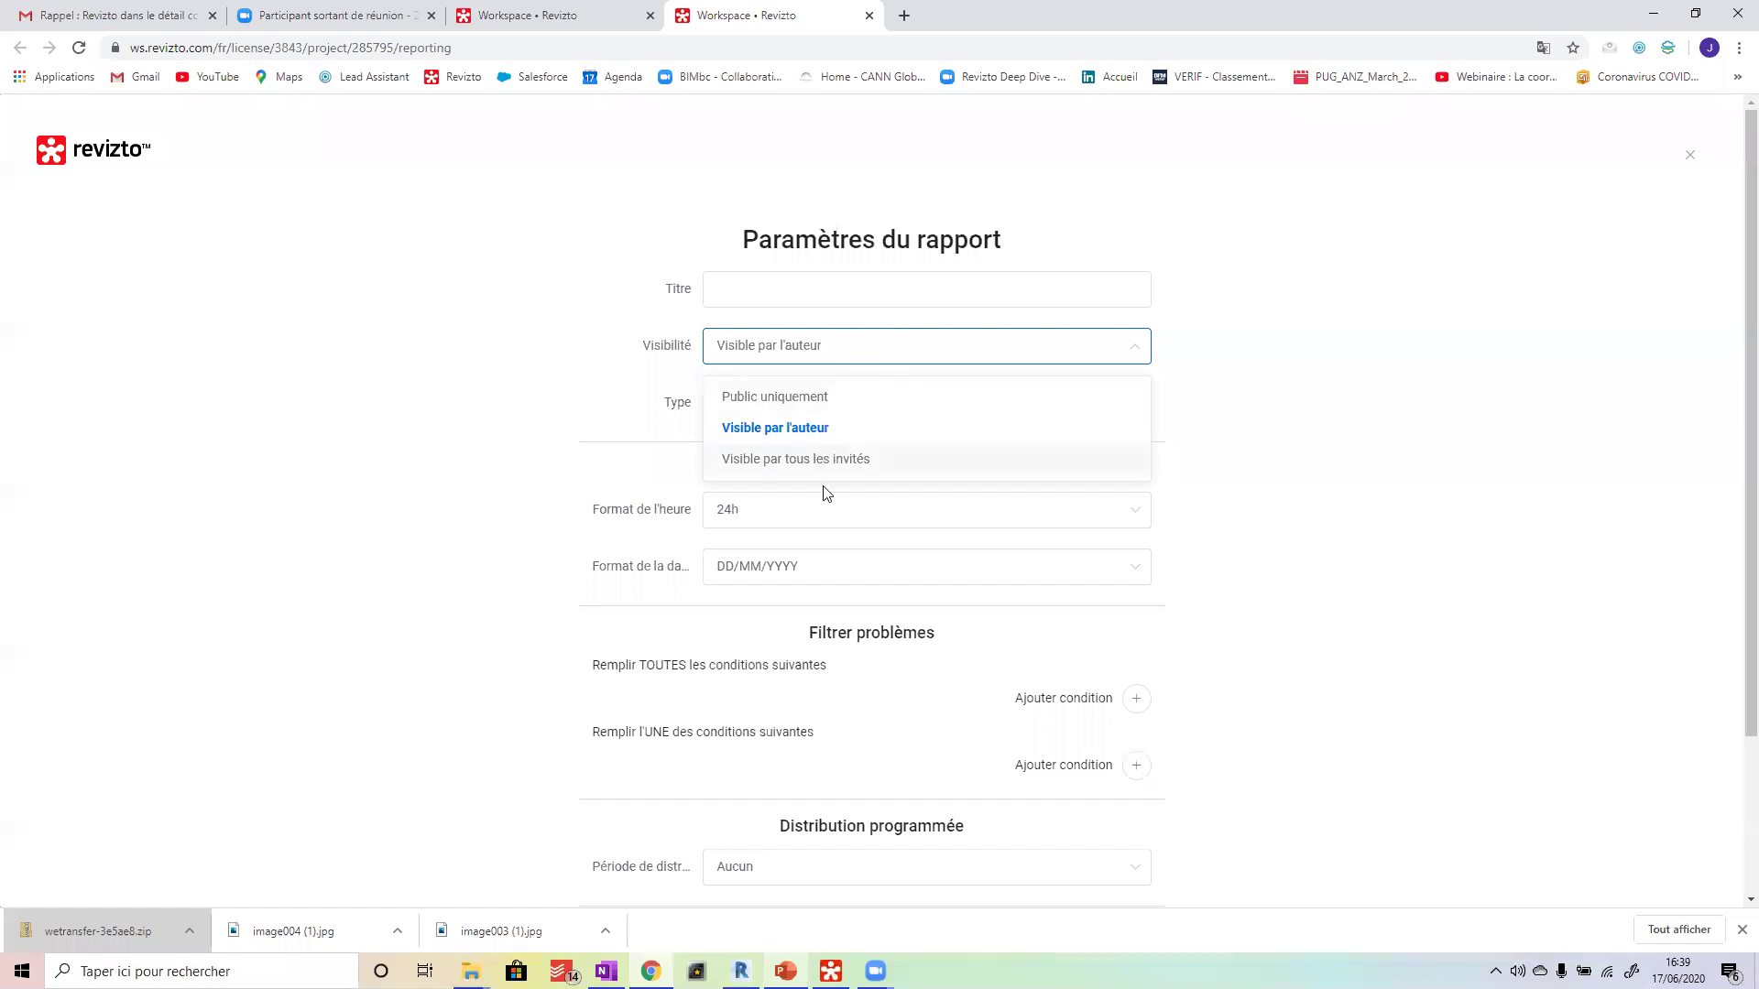
pyautogui.click(1409, 440)
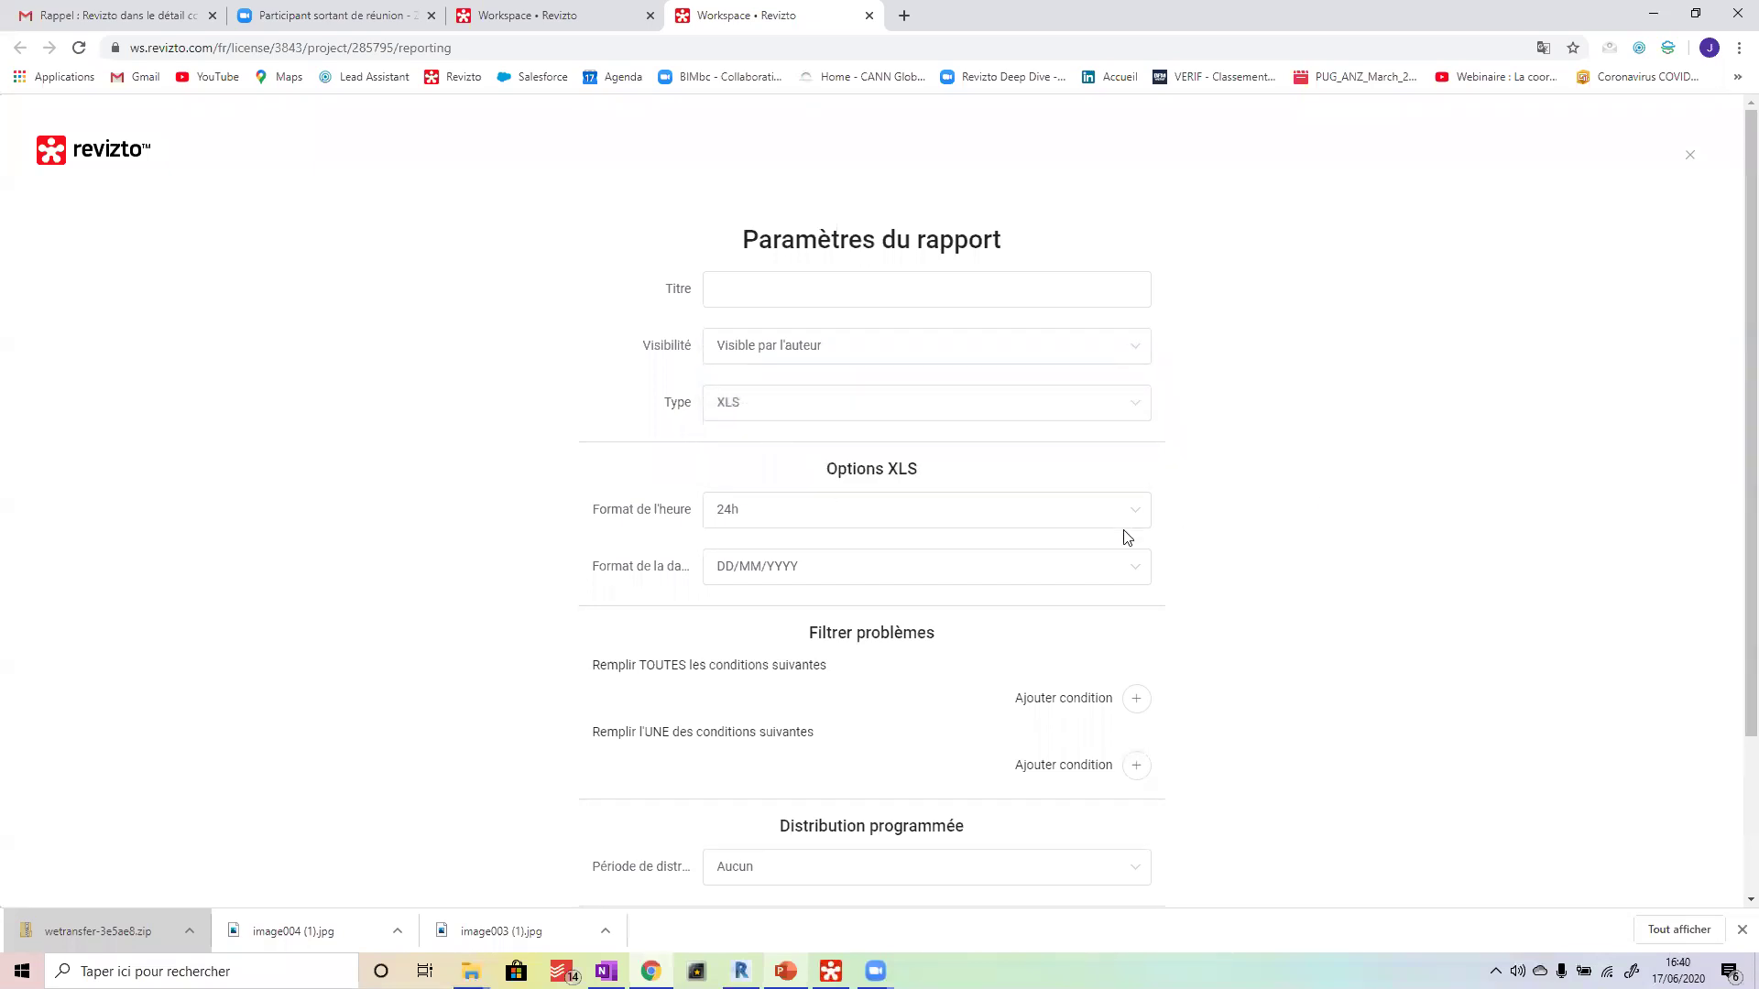
pyautogui.click(732, 425)
pyautogui.click(632, 400)
pyautogui.scroll(-1, 626, 401)
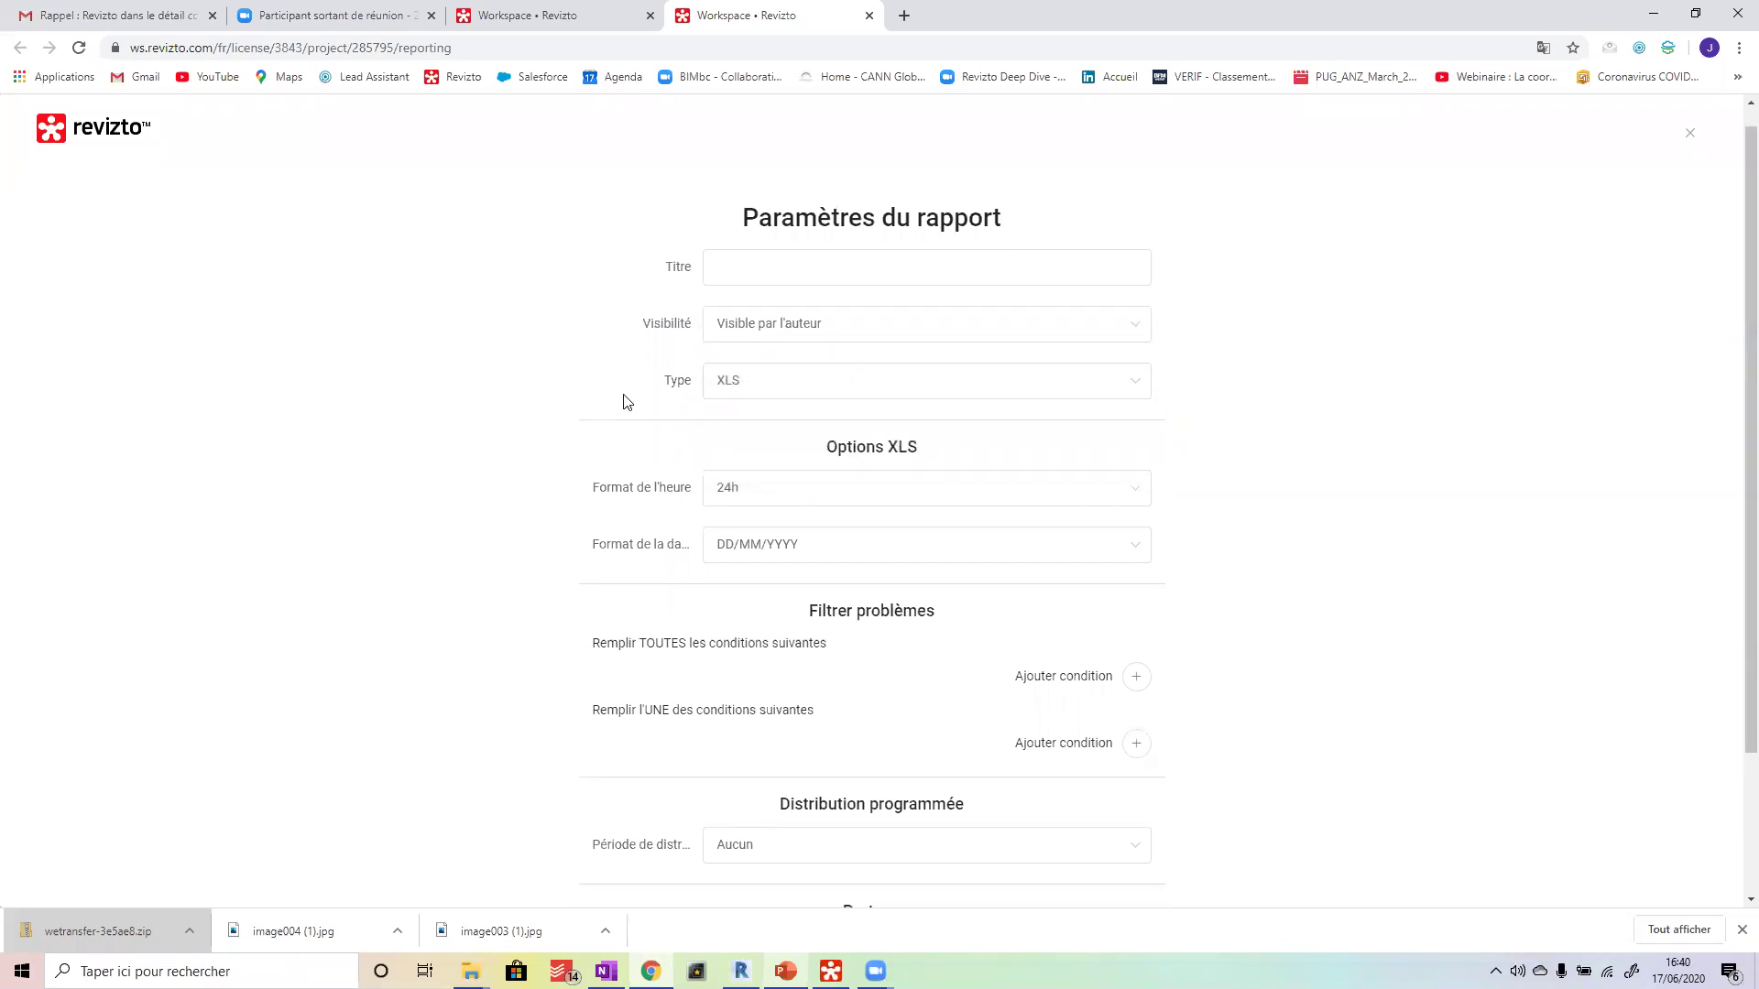
pyautogui.scroll(-2, 627, 402)
pyautogui.scroll(-1, 646, 516)
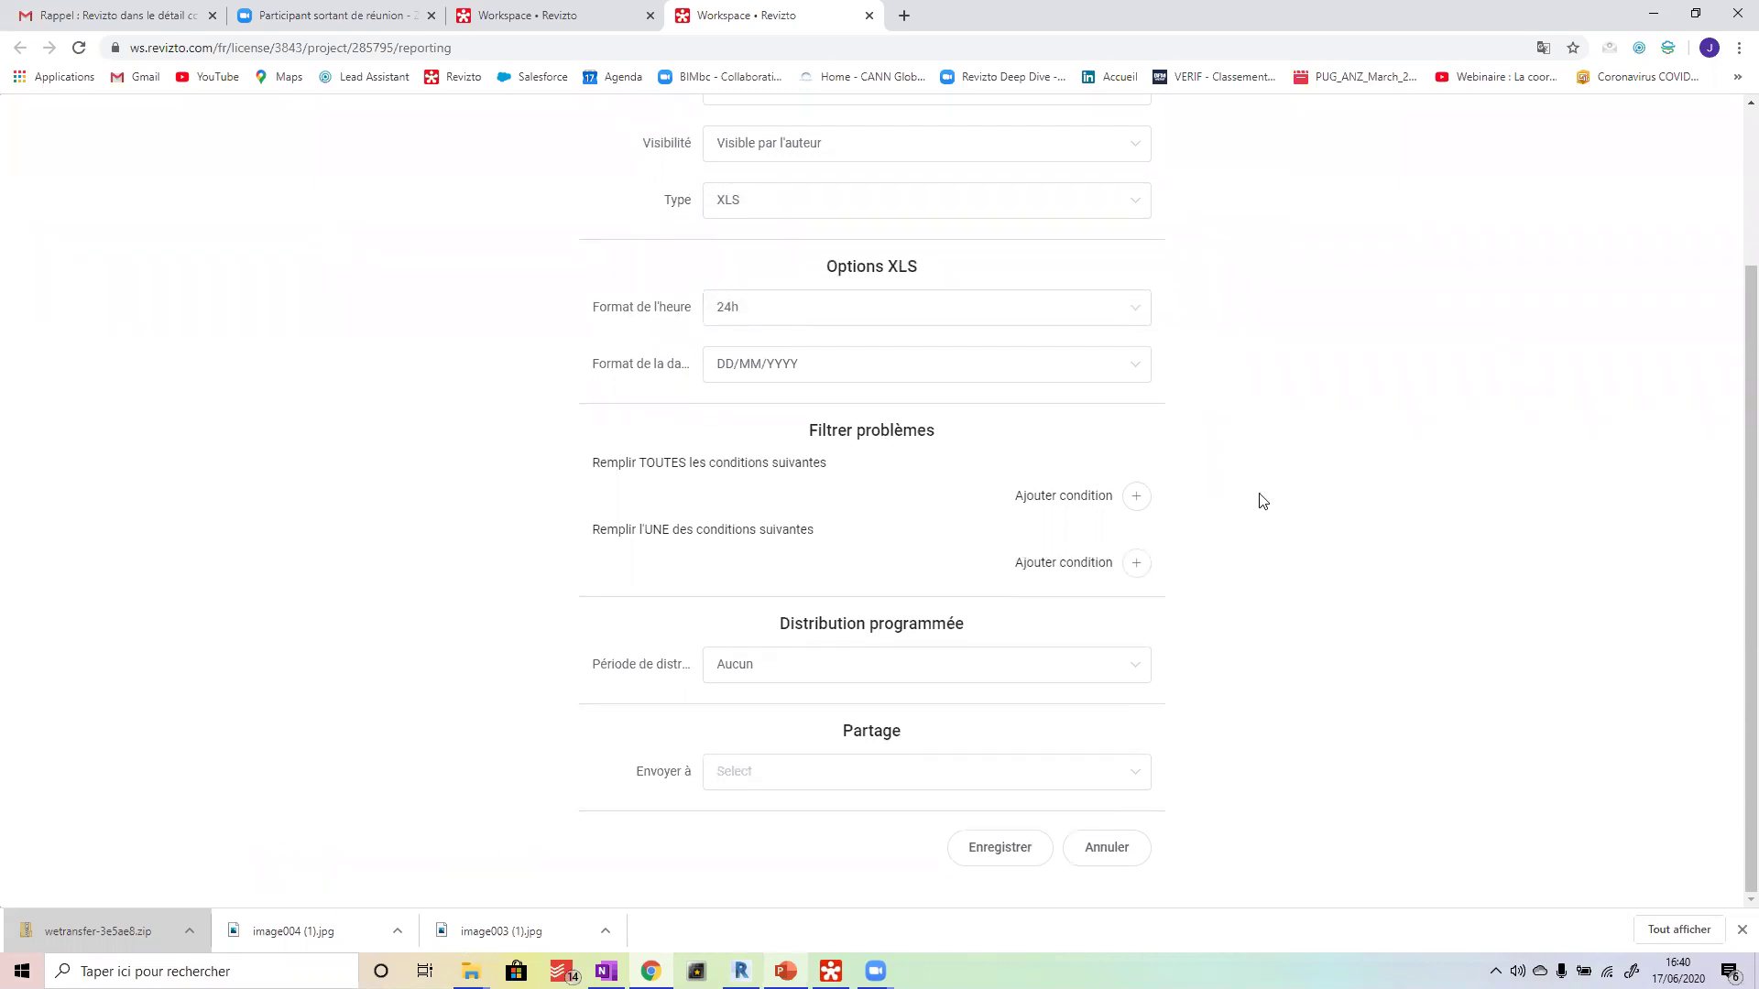
# - Add a condition to the report's all-conditions issue filter and browse the criteria available for it
pyautogui.click(1137, 498)
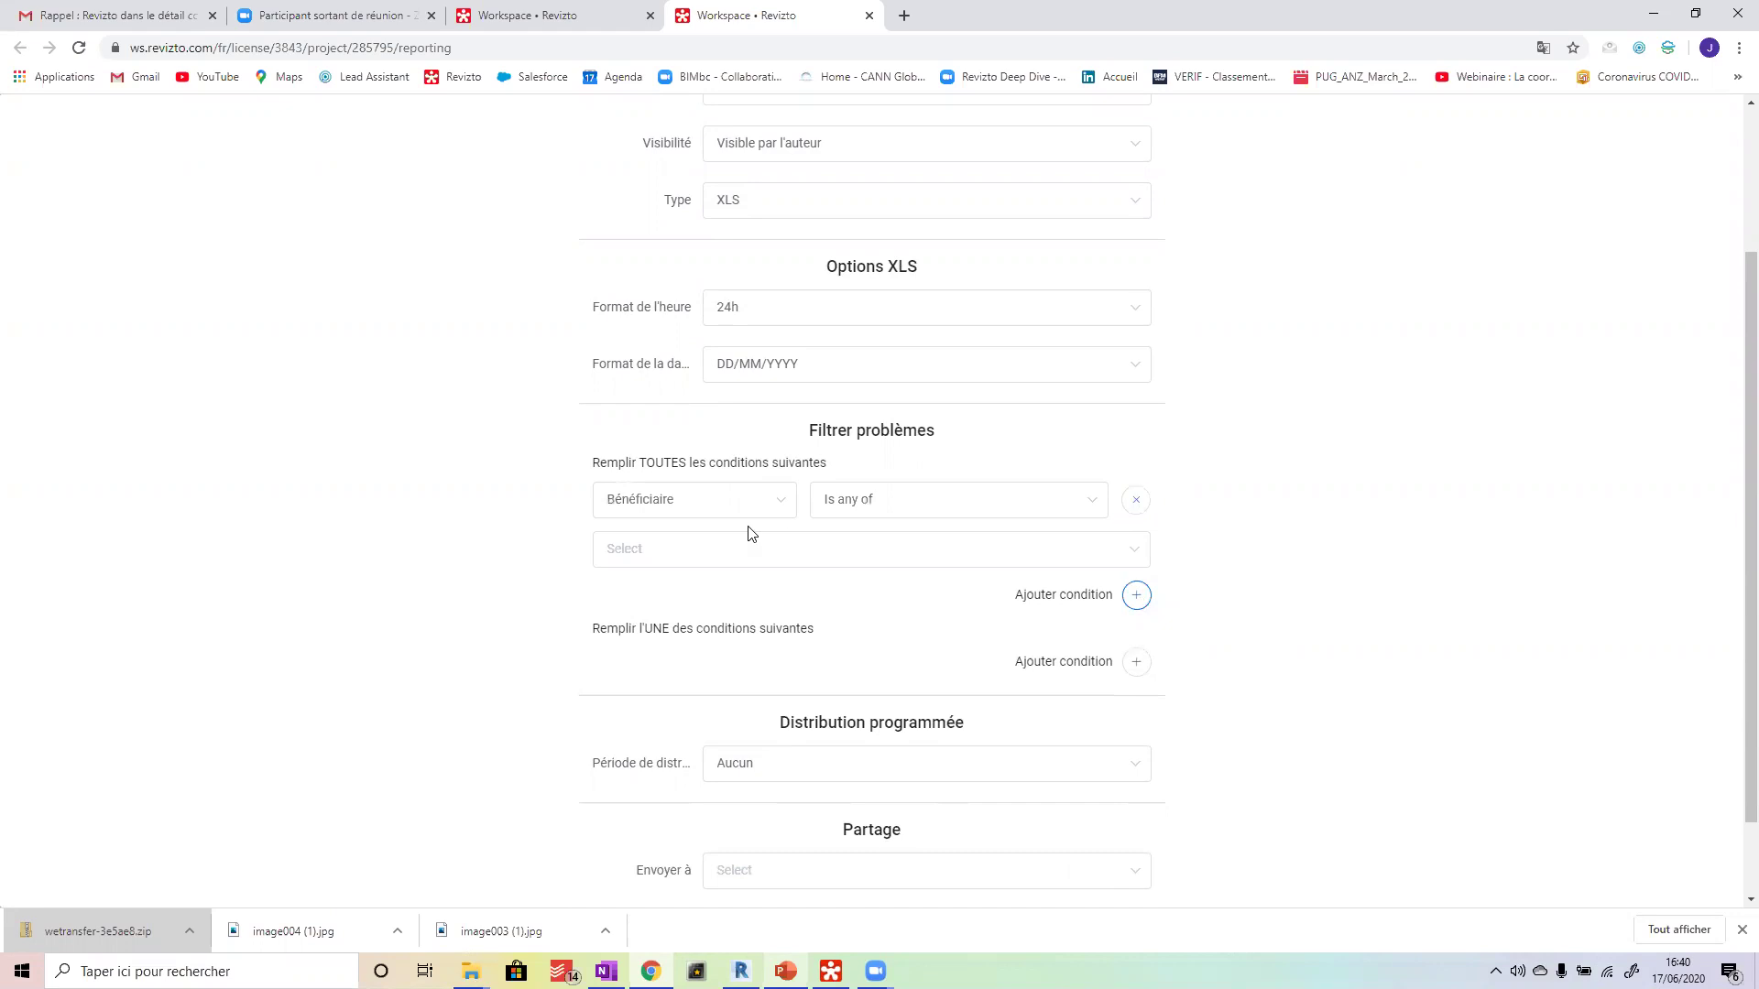
pyautogui.click(774, 511)
pyautogui.scroll(-1, 757, 577)
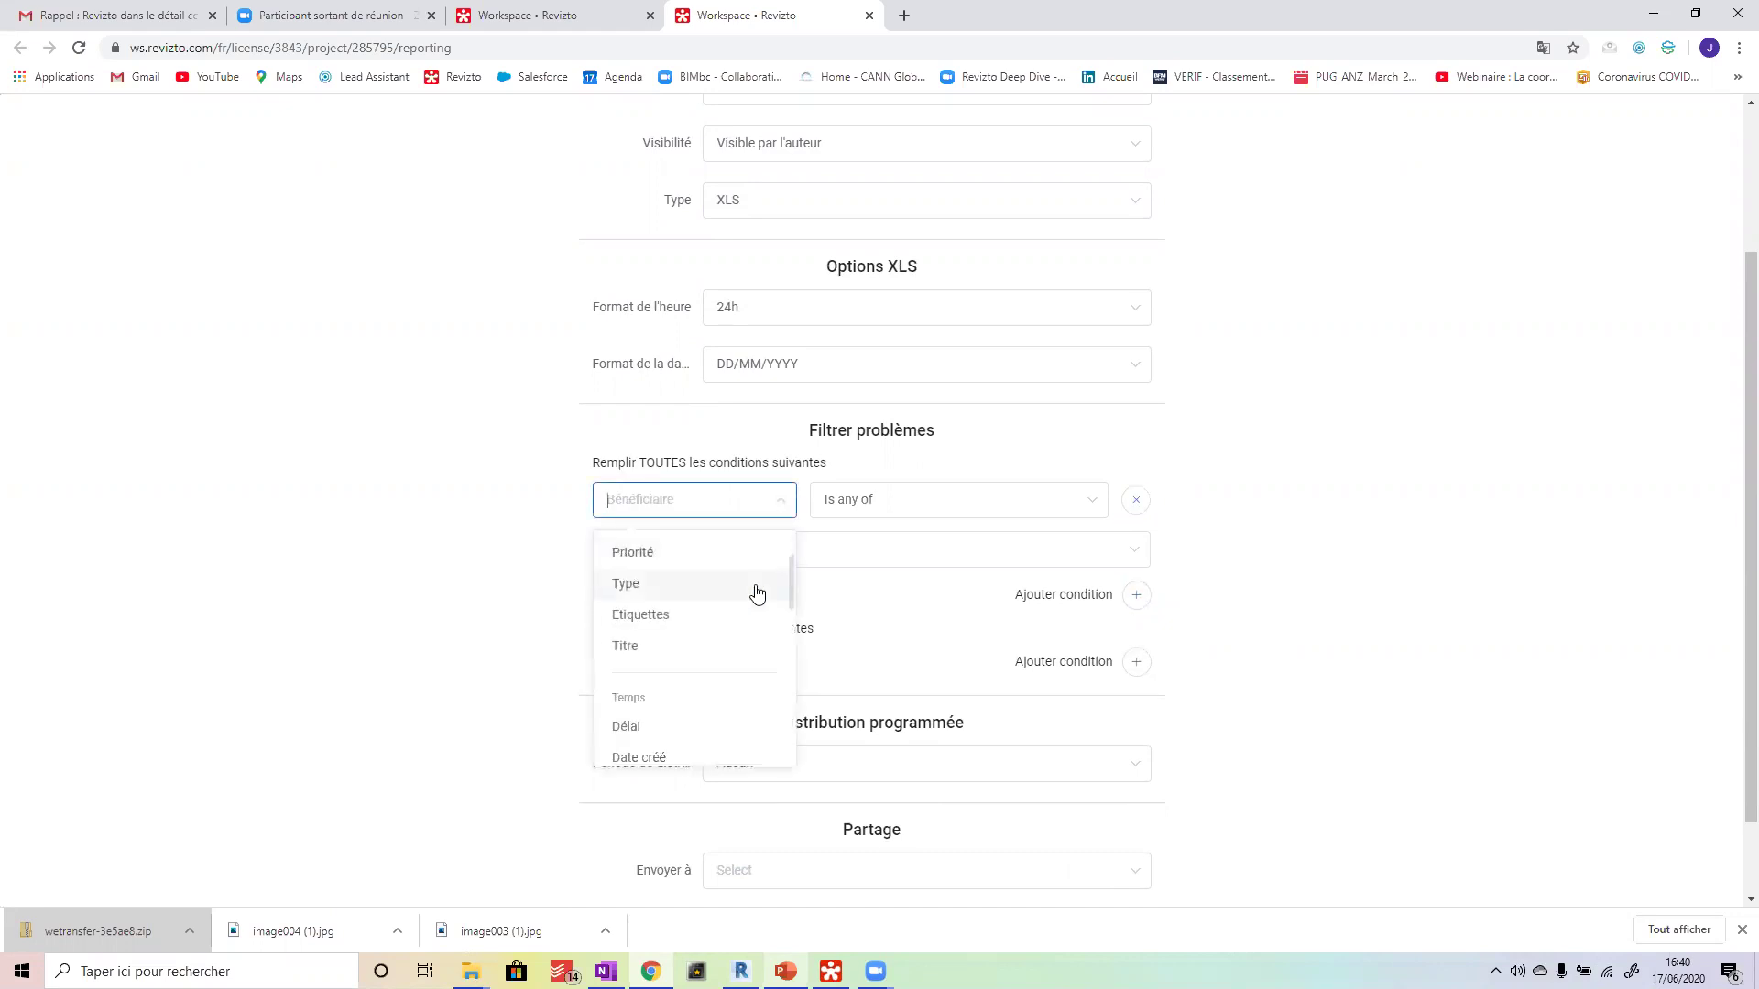
pyautogui.scroll(1, 677, 668)
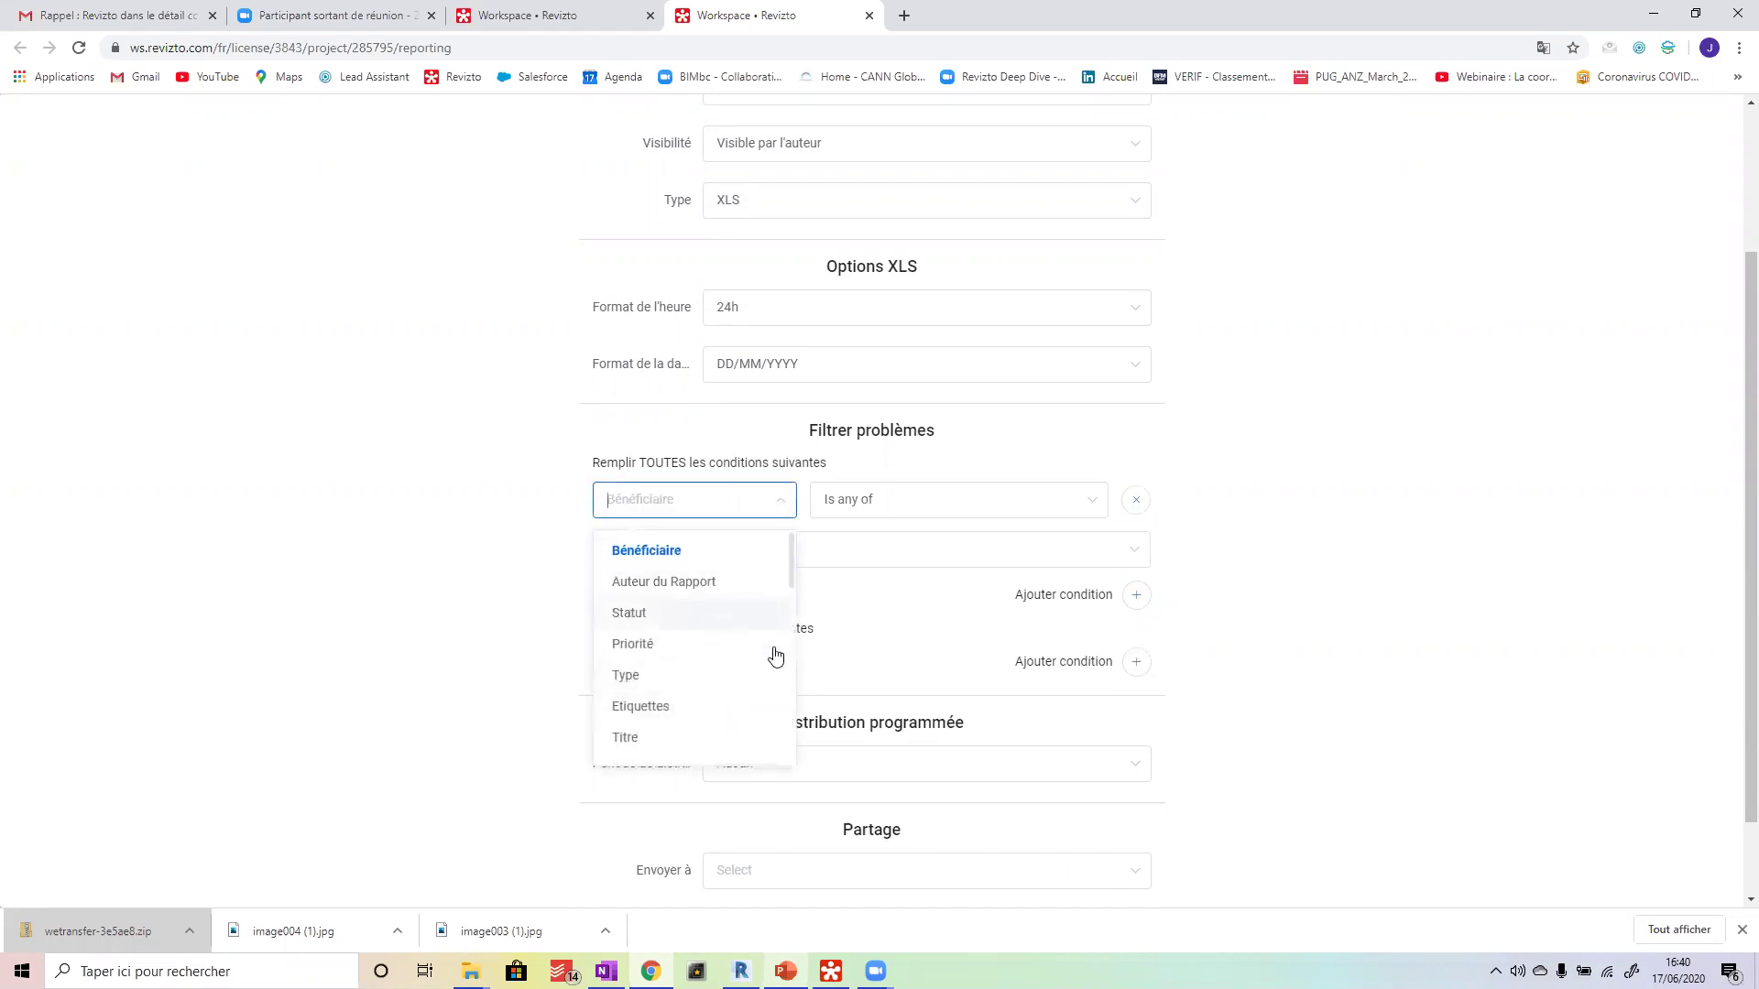
pyautogui.scroll(-3, 758, 656)
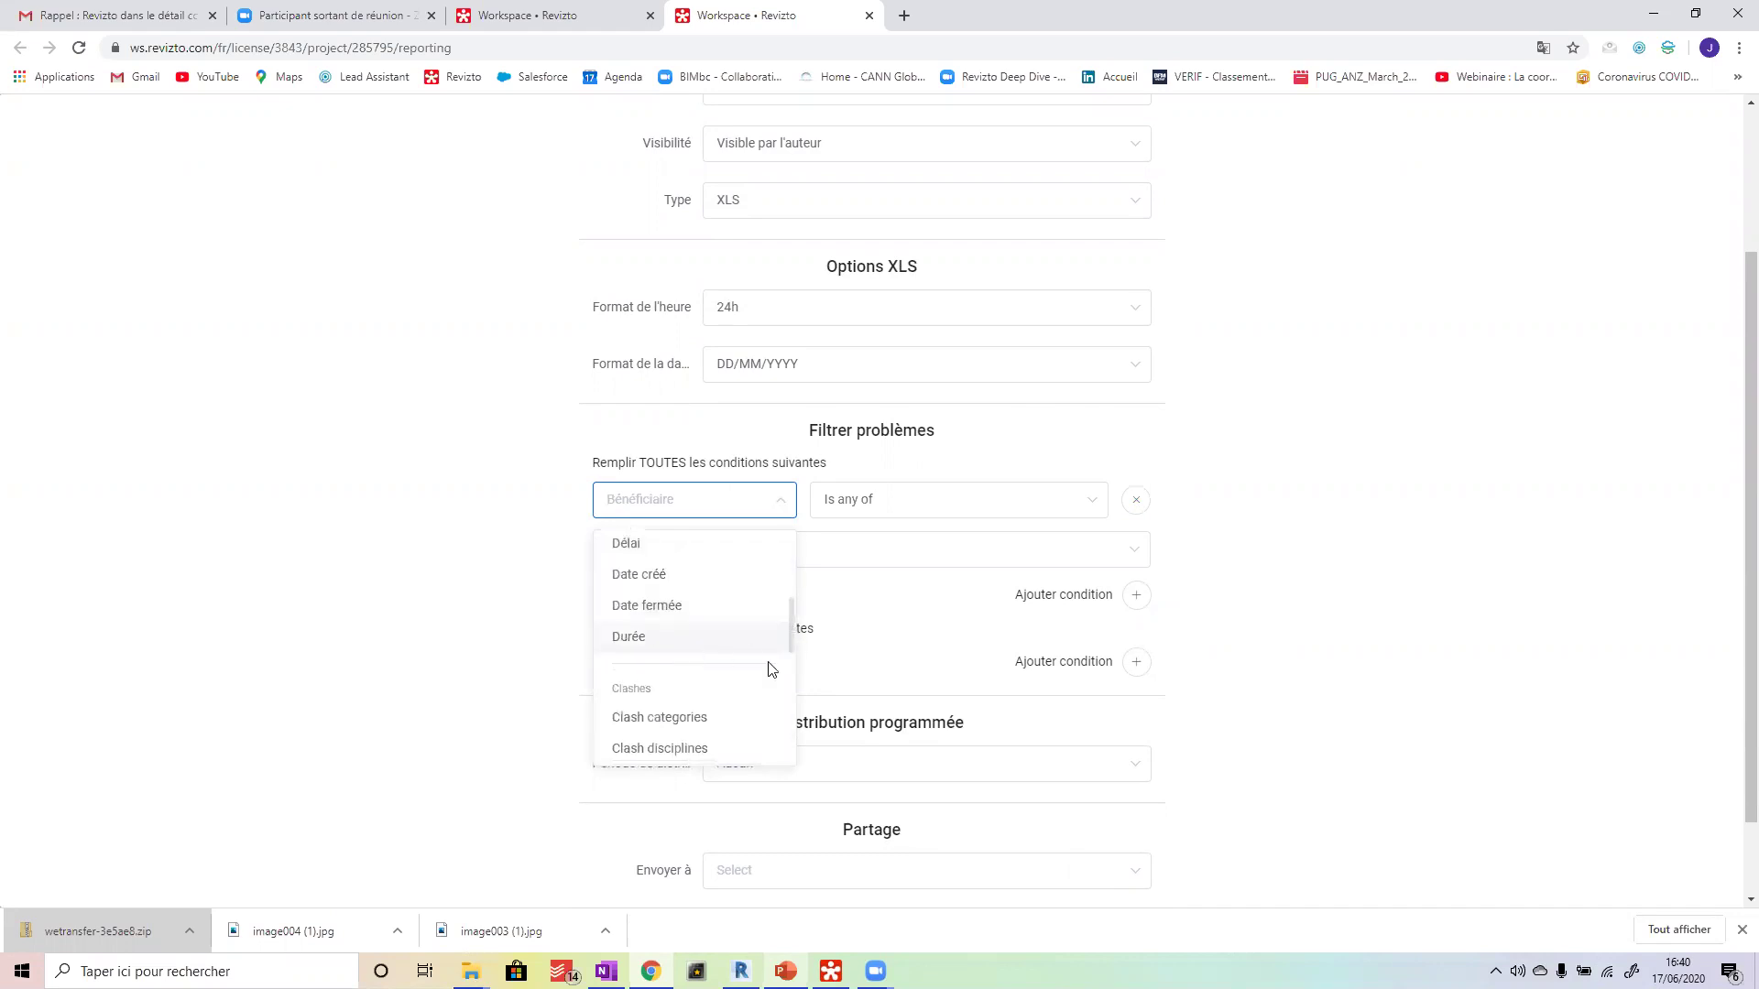
pyautogui.scroll(-2, 790, 656)
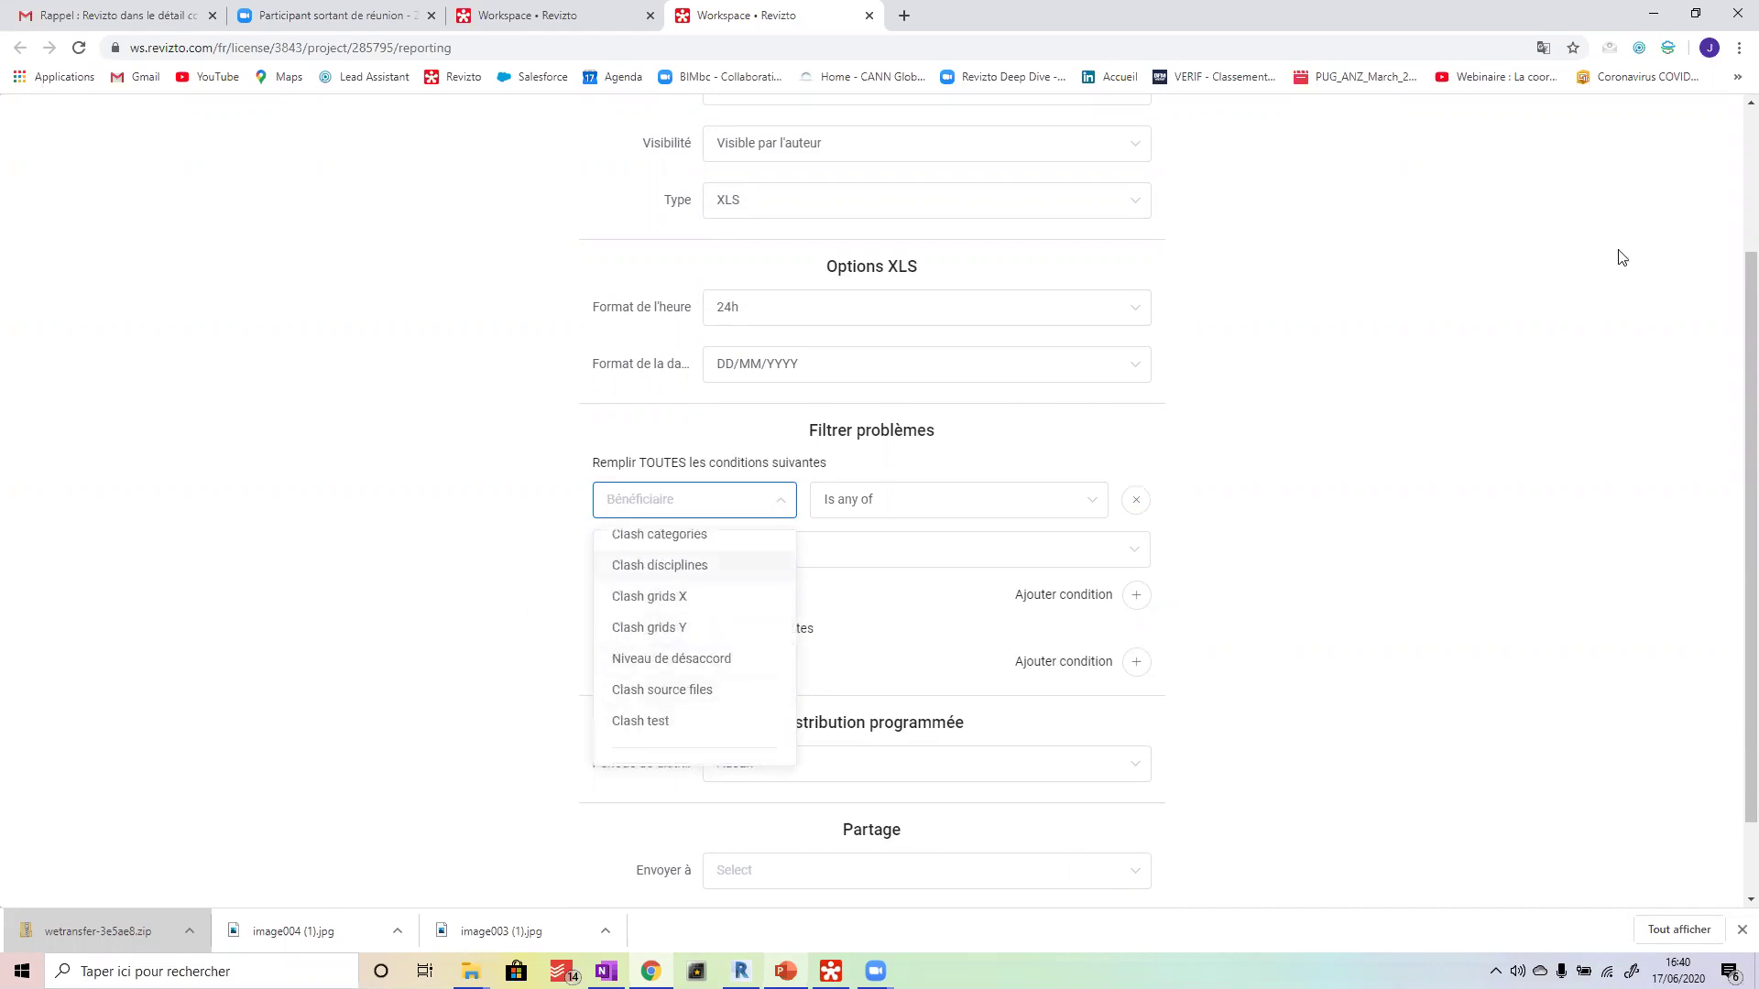